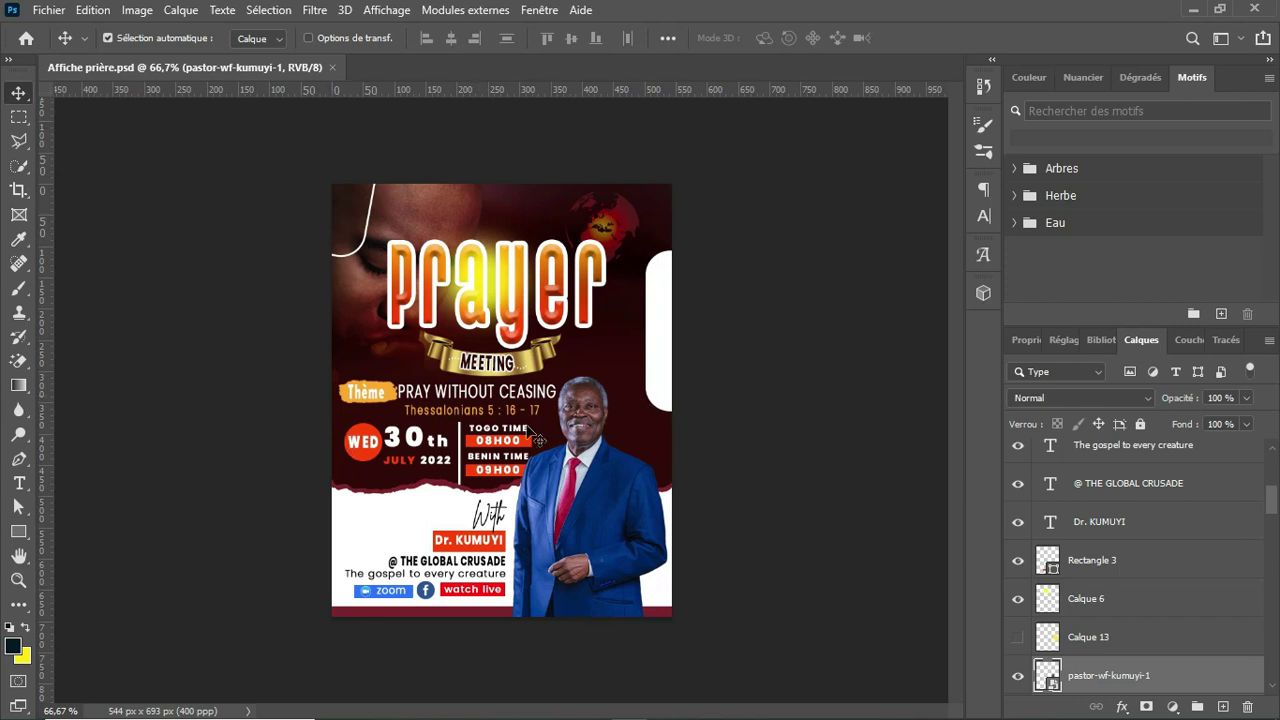
Switch to File Explorer and look through the Rendu and Social media subfolders of the Affiche prière 1 folder
click(543, 362)
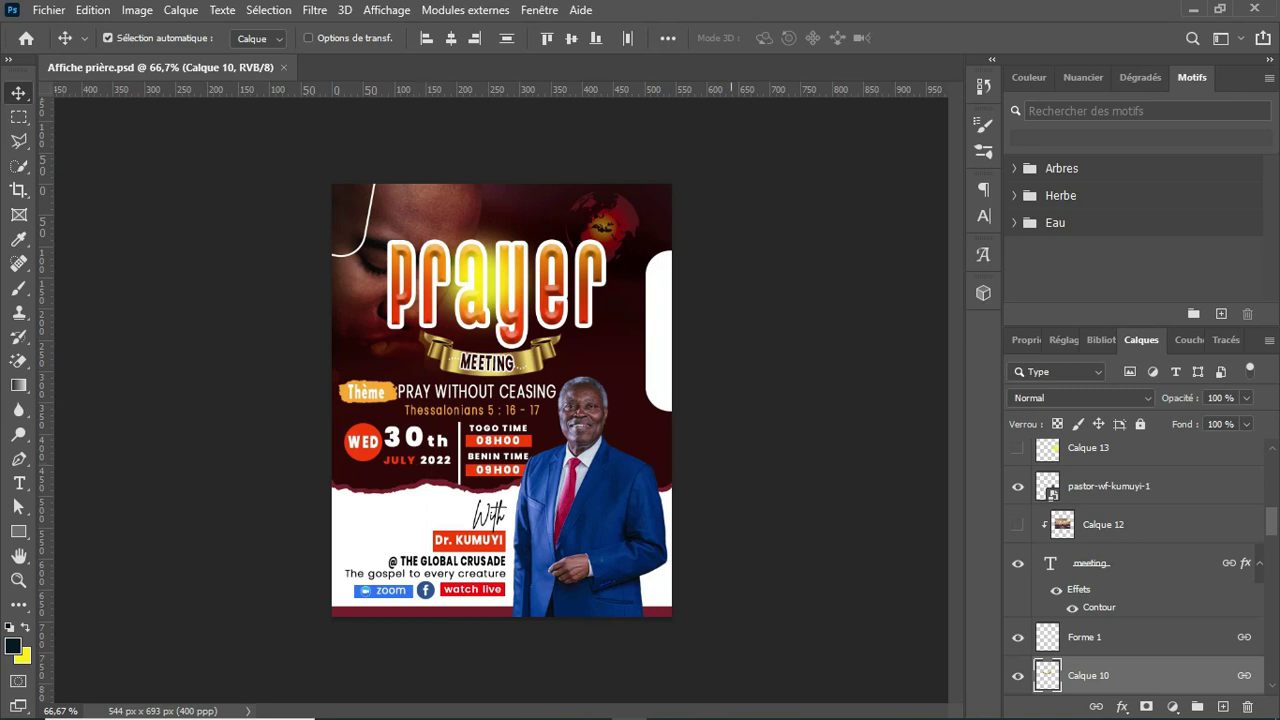
mouse_move(843, 716)
key(alt+Tab)
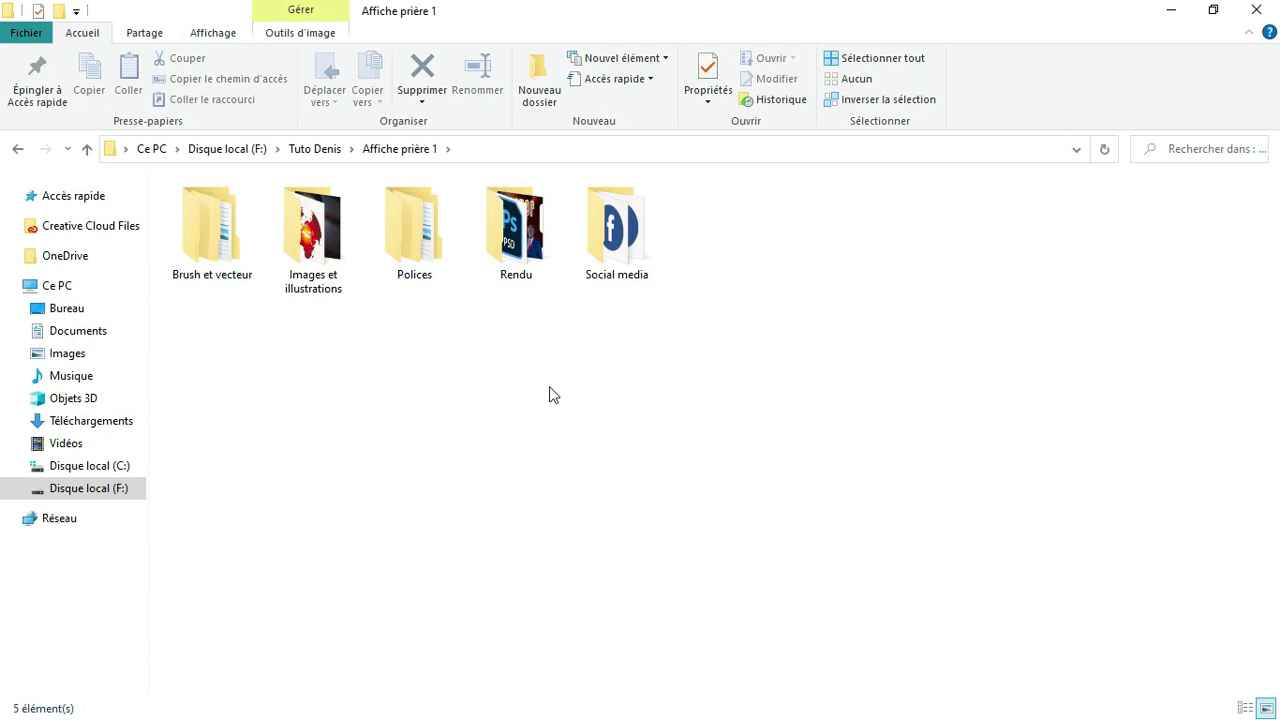
double_click(512, 230)
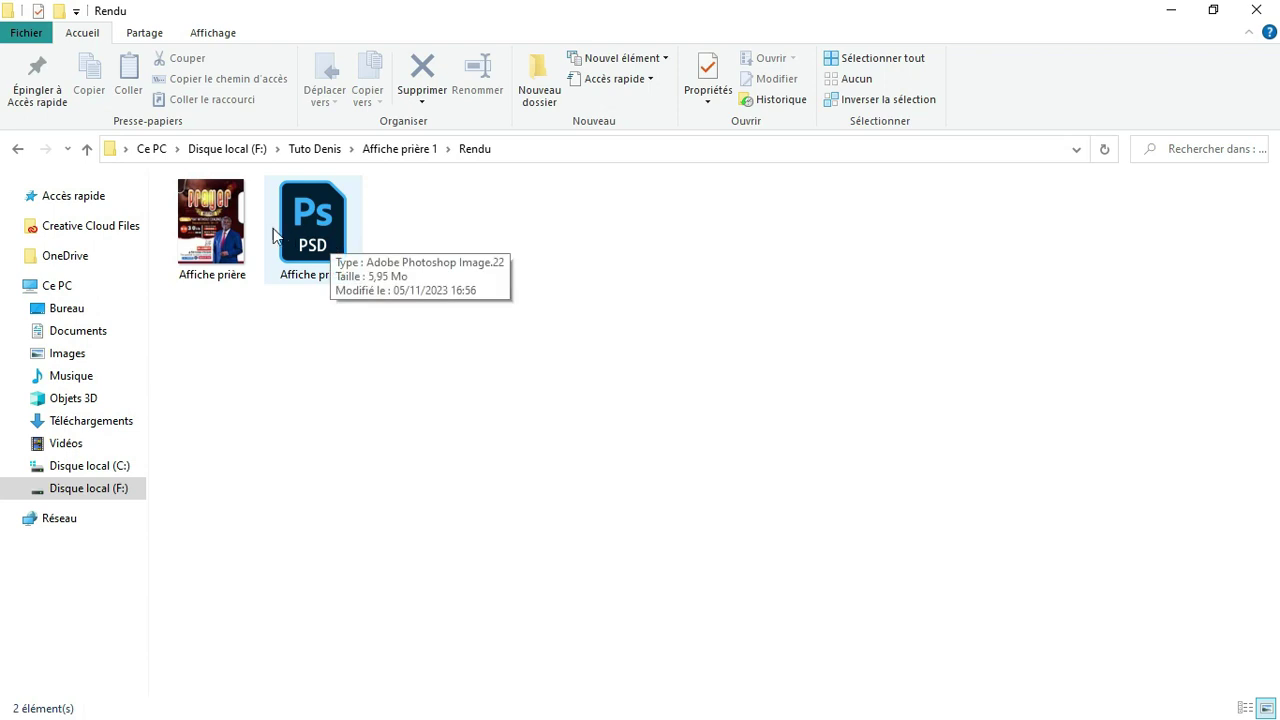
click(399, 151)
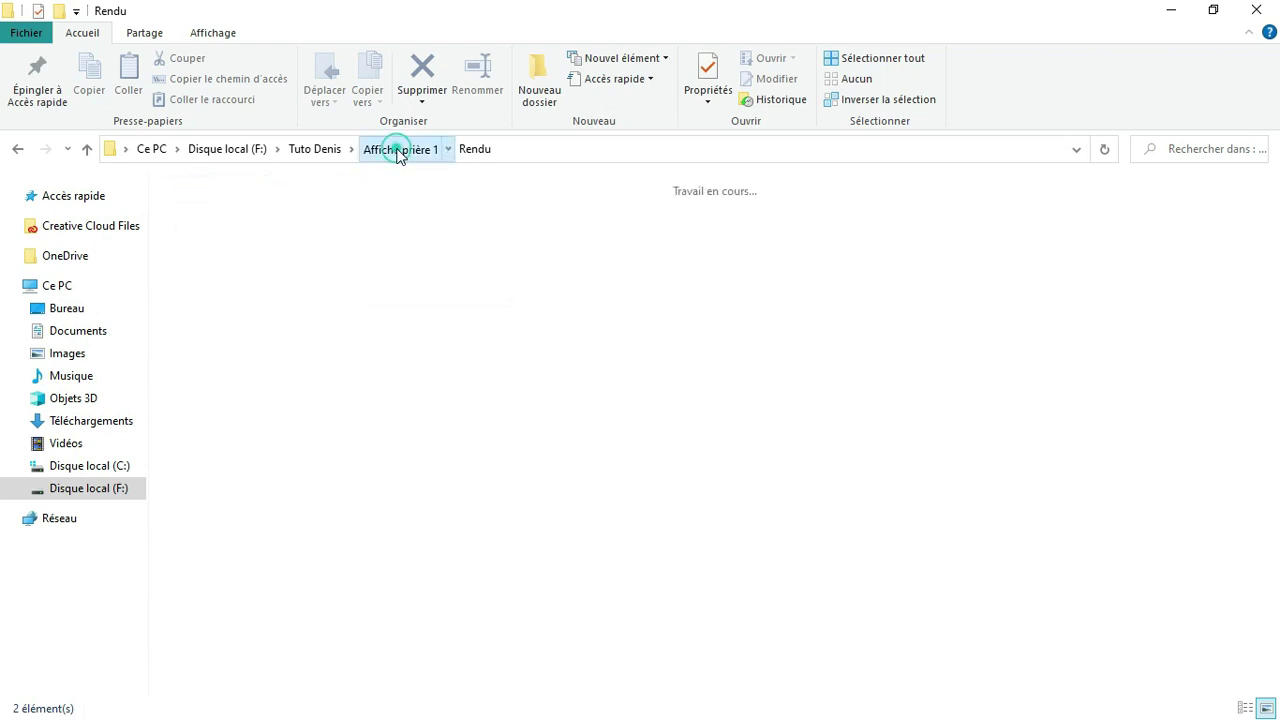
click(510, 328)
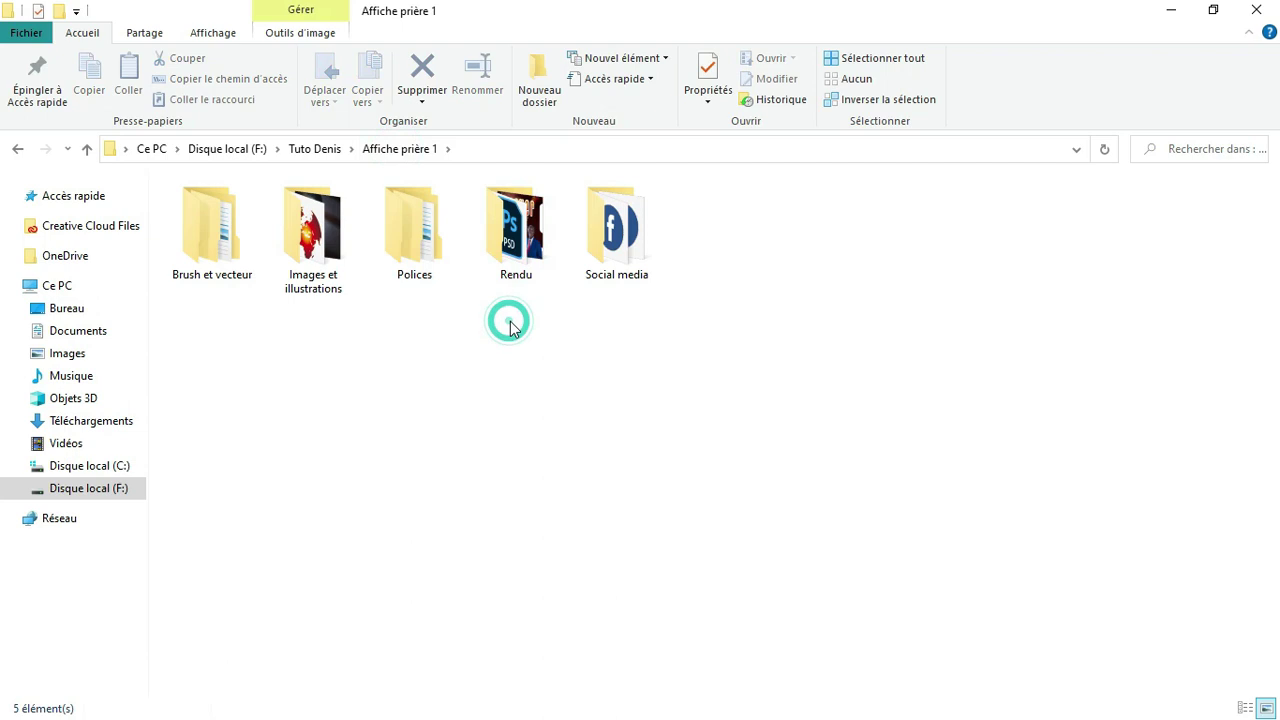
double_click(636, 216)
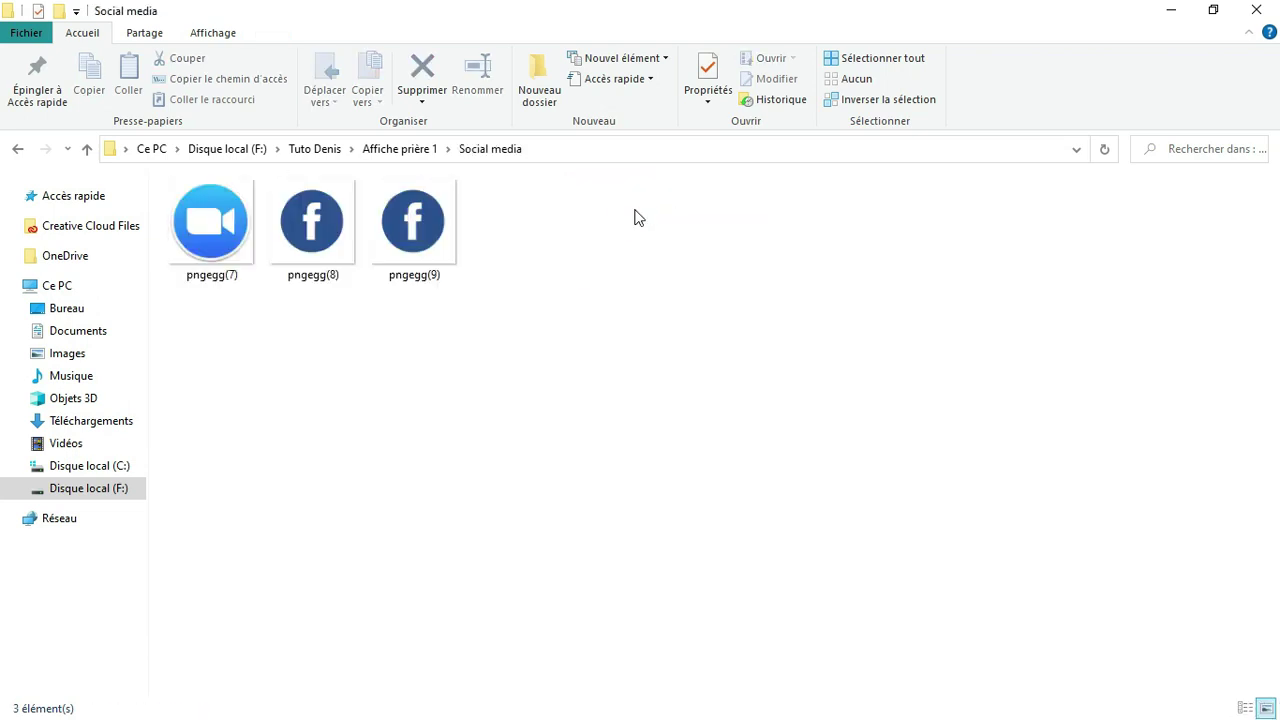
Look through the Polices, Images et illustrations, and Brush et vecteur subfolders of Affiche prière 1
click(420, 148)
double_click(414, 238)
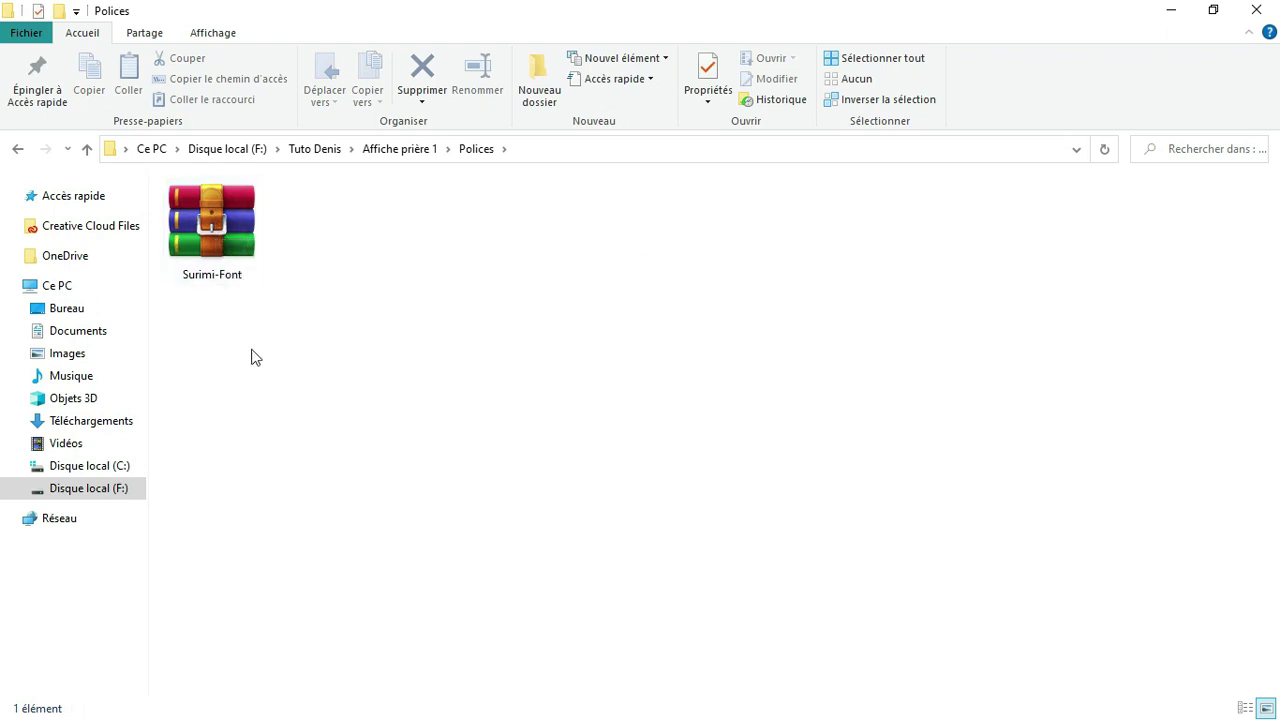
click(405, 149)
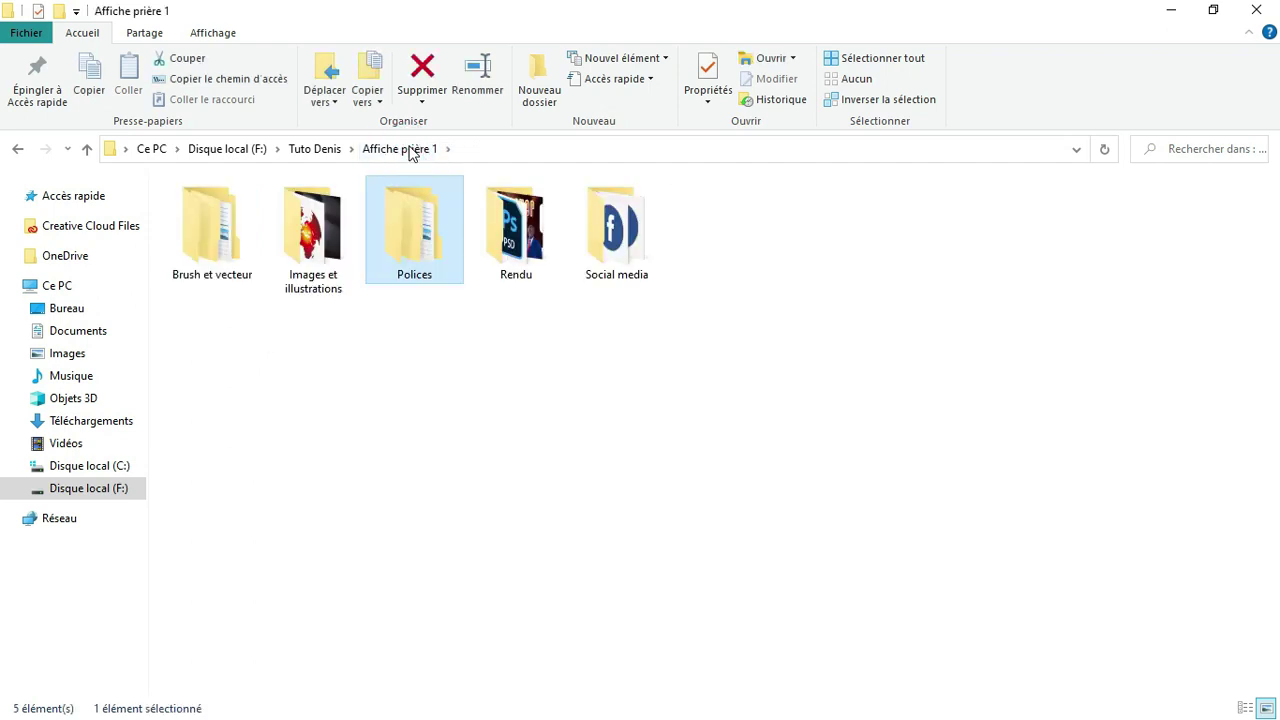
double_click(320, 252)
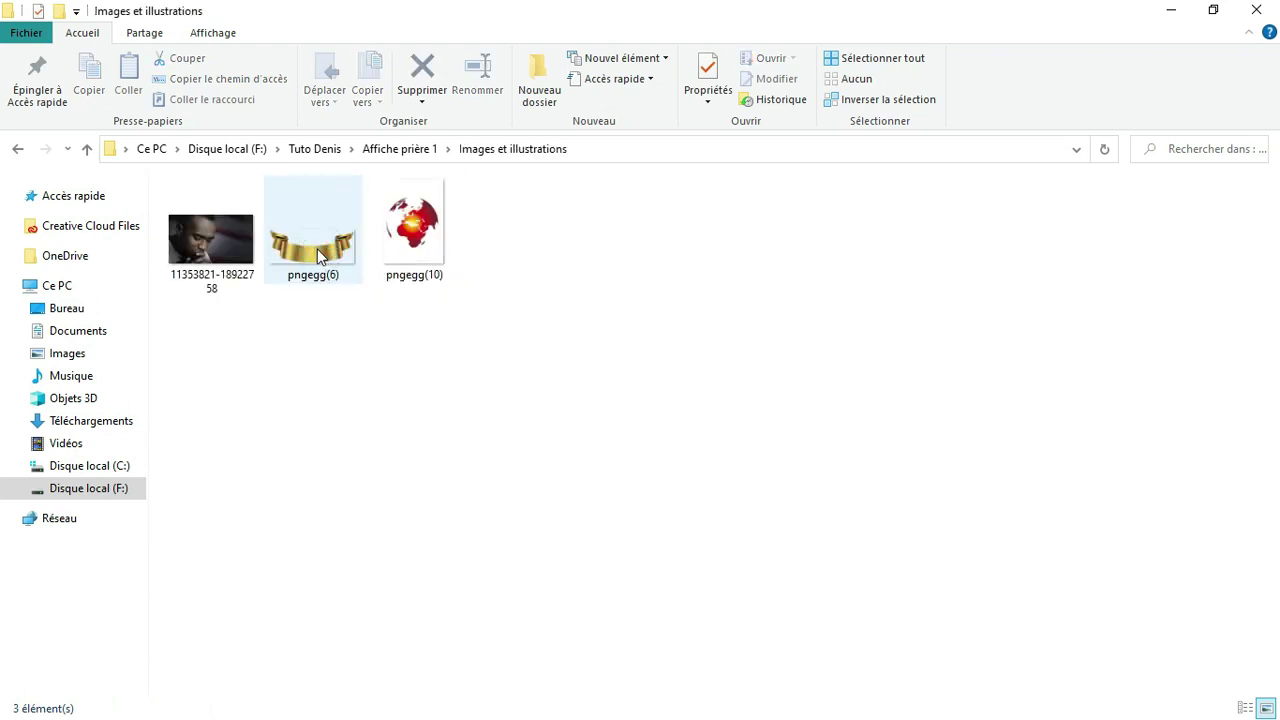
click(400, 149)
double_click(212, 240)
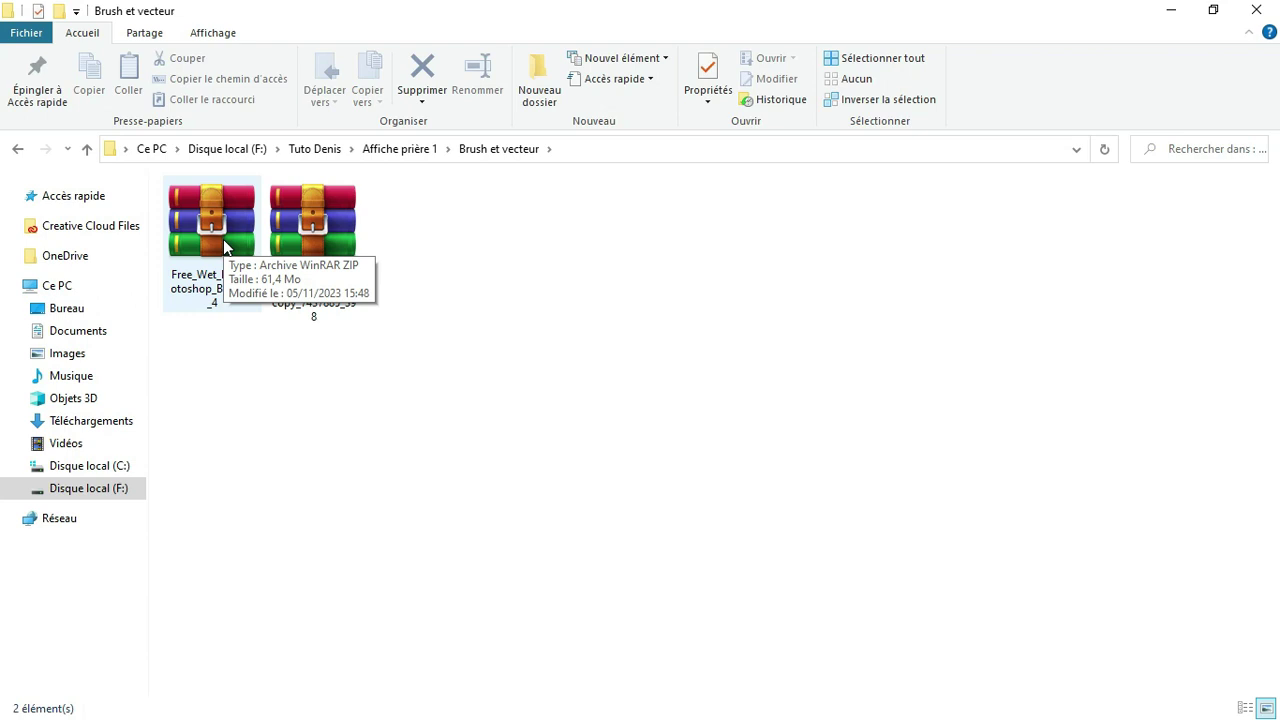
click(395, 155)
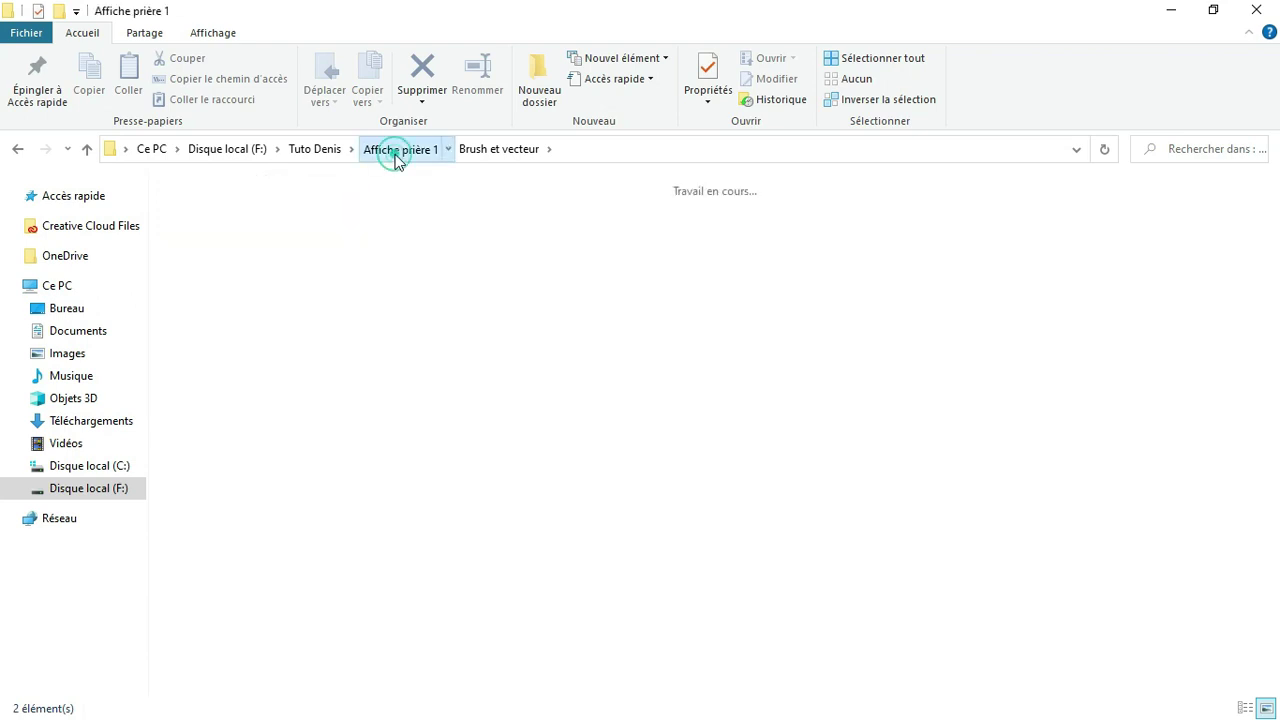
click(423, 420)
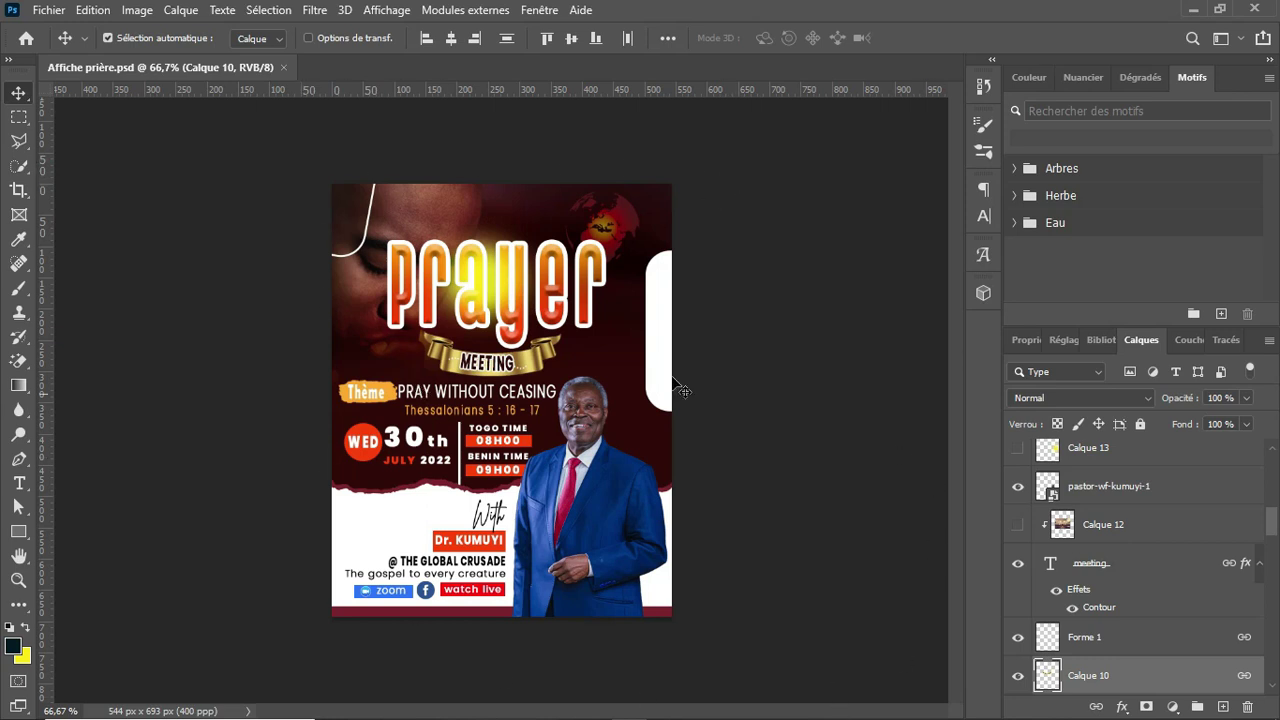
Switch back to Photoshop and check the finished poster's pixel dimensions and resolution without changing them
click(231, 463)
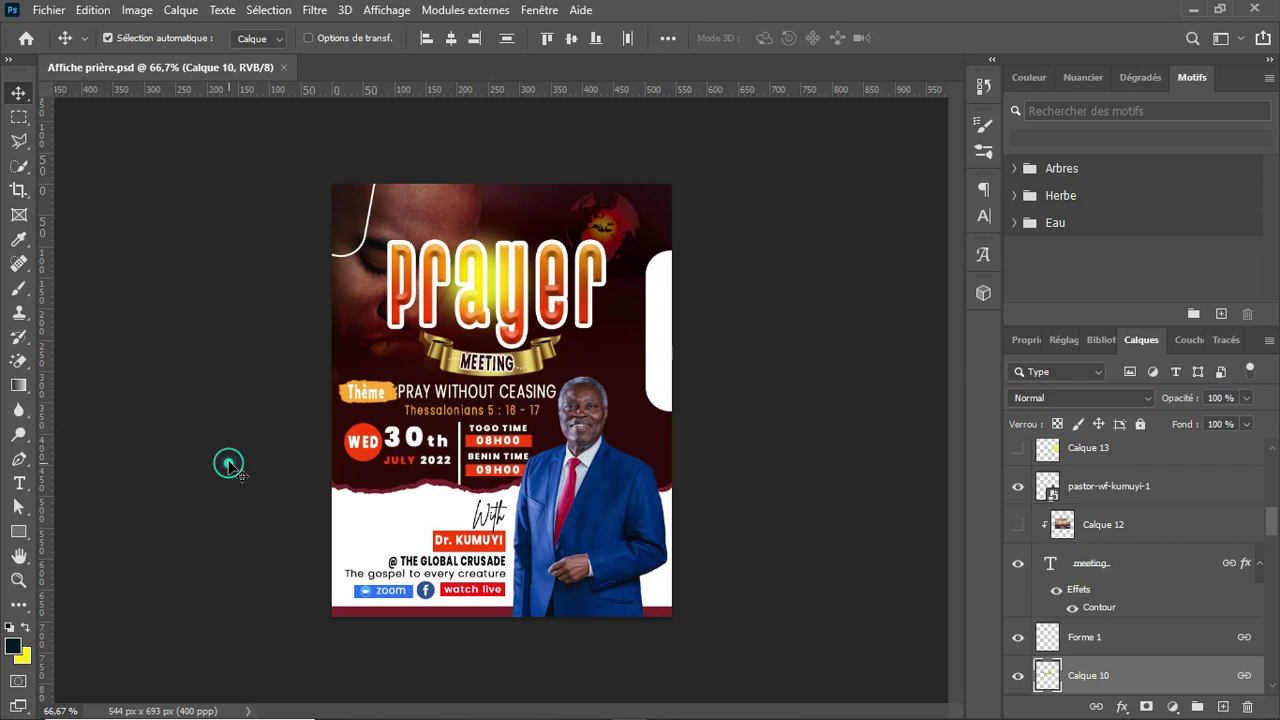
click(131, 13)
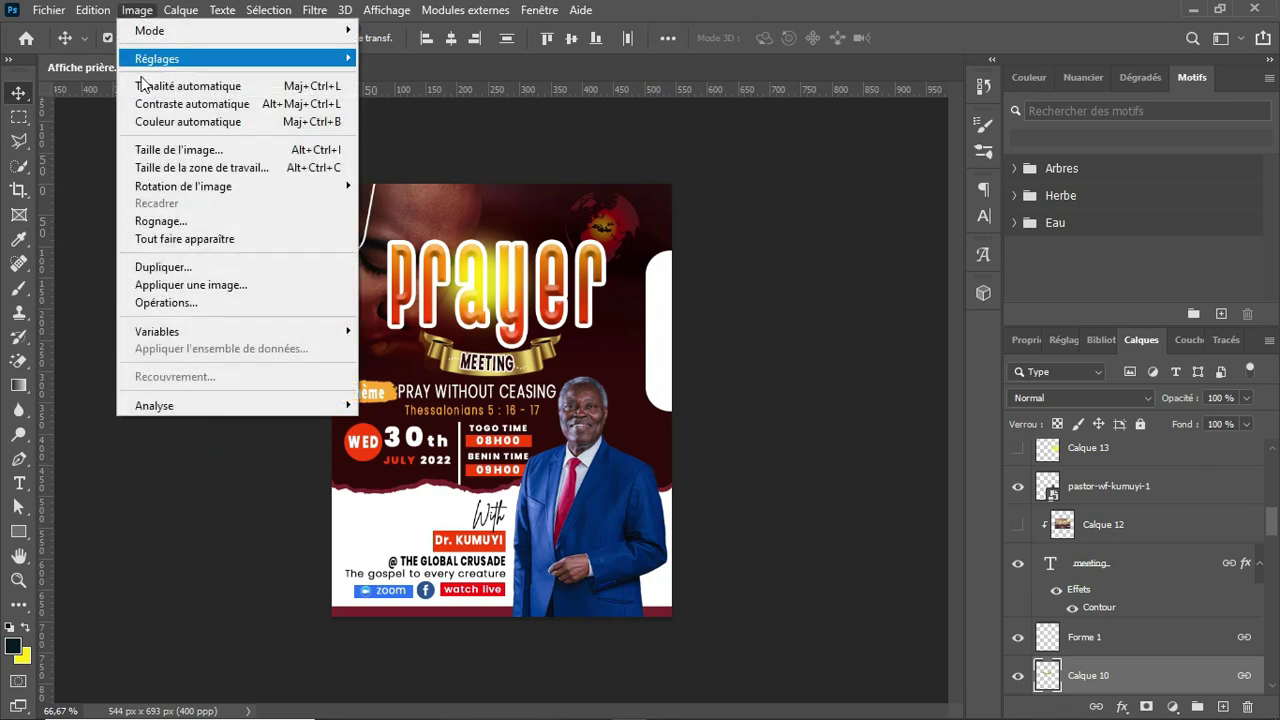
click(171, 149)
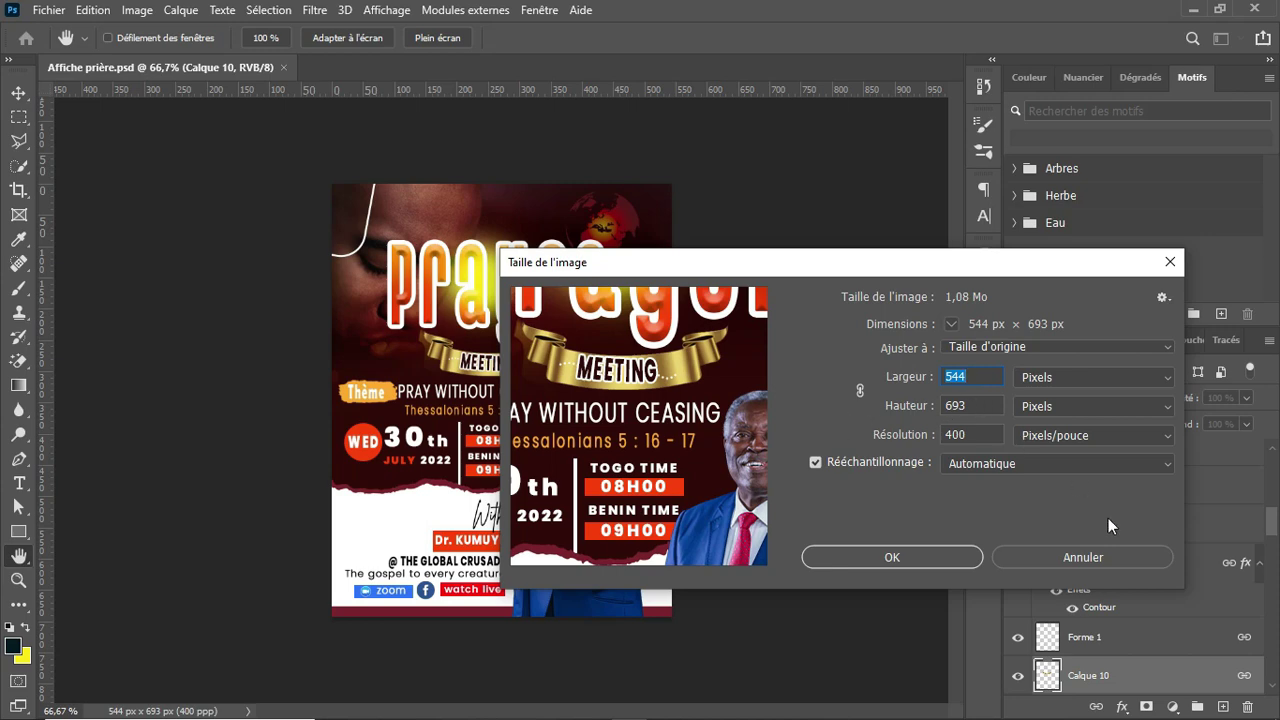
click(1095, 557)
key(v)
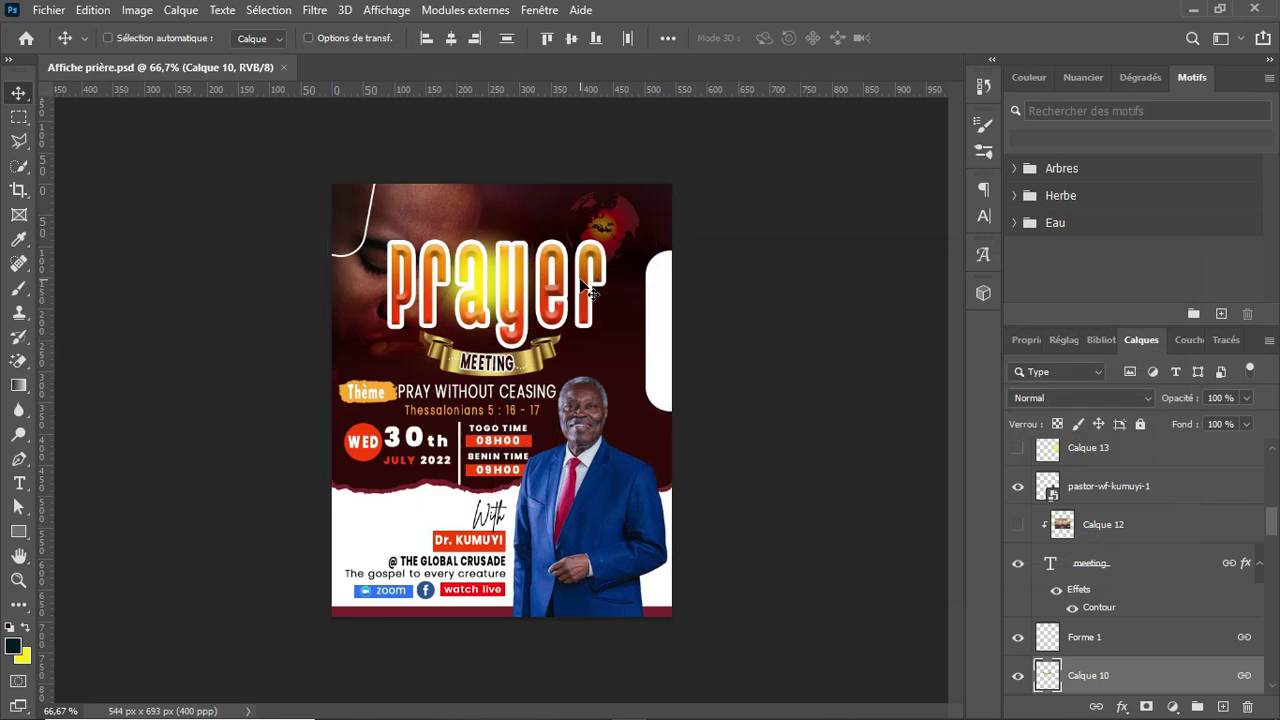
Create a new document 544 px wide and 693 px high at 500 pixels per inch, with a white background
key(ctrl)
key(ctrl+n)
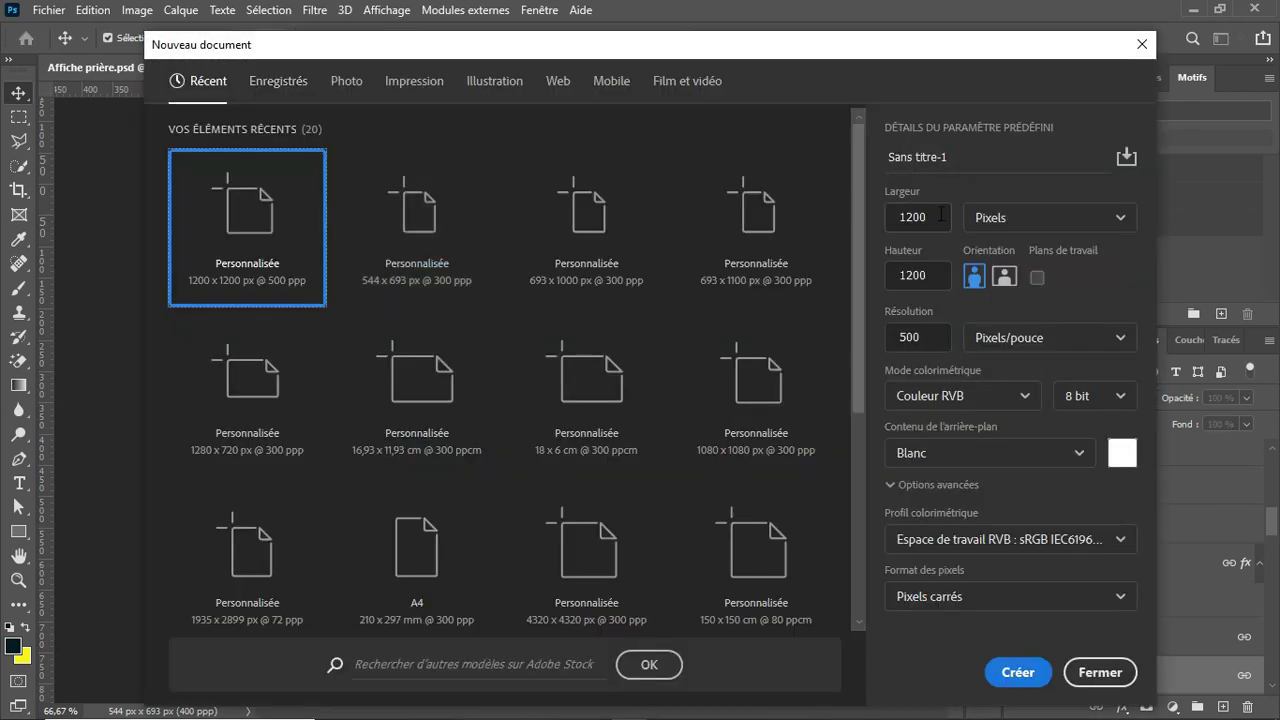
double_click(930, 216)
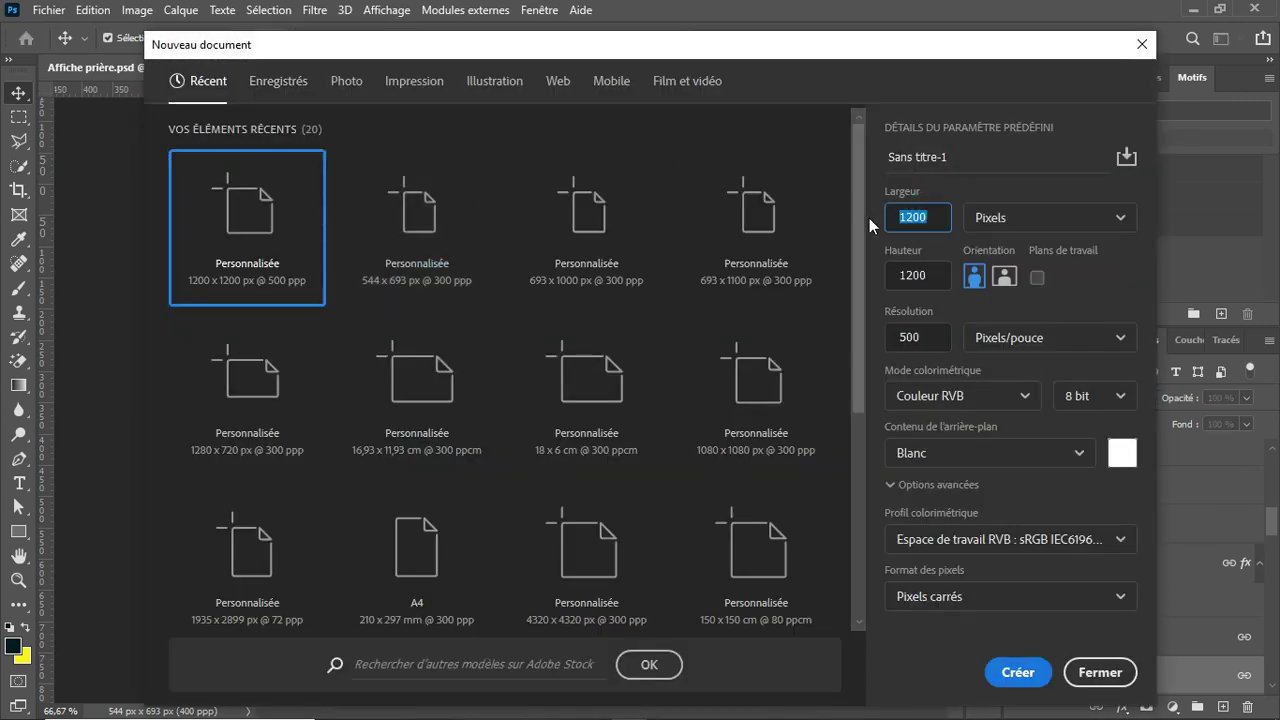
click(869, 218)
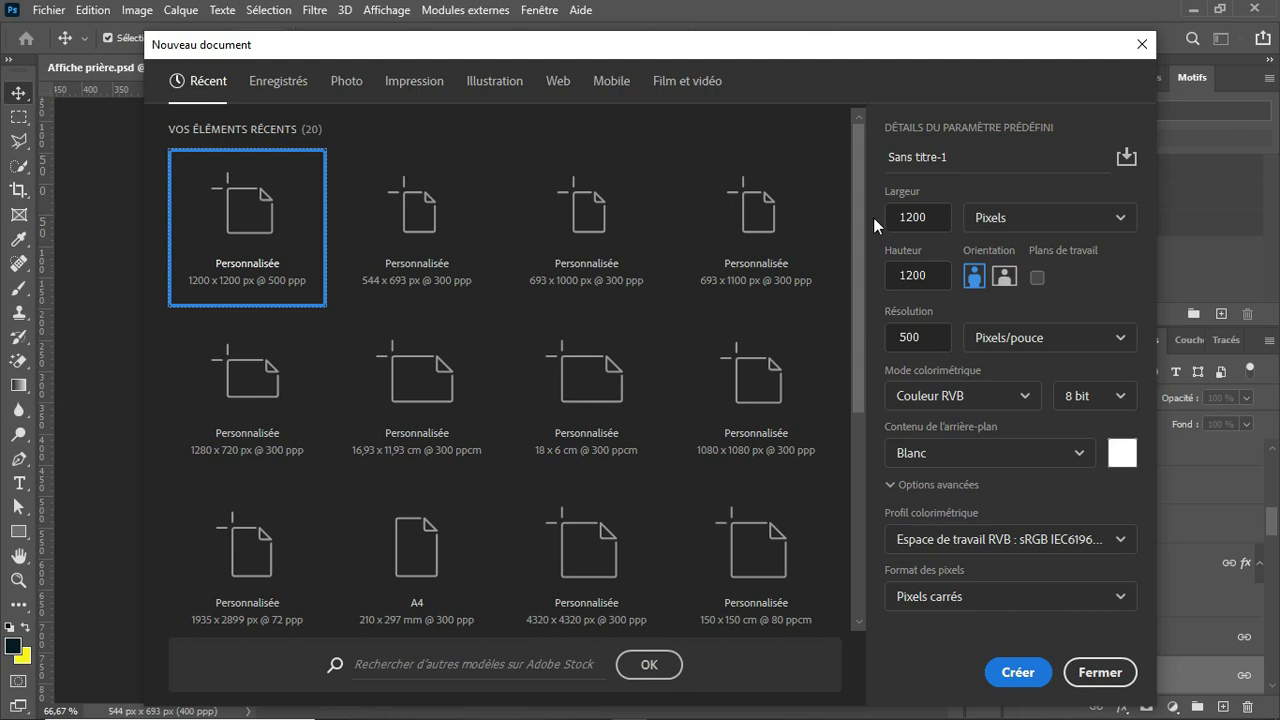
click(918, 217)
text(5)
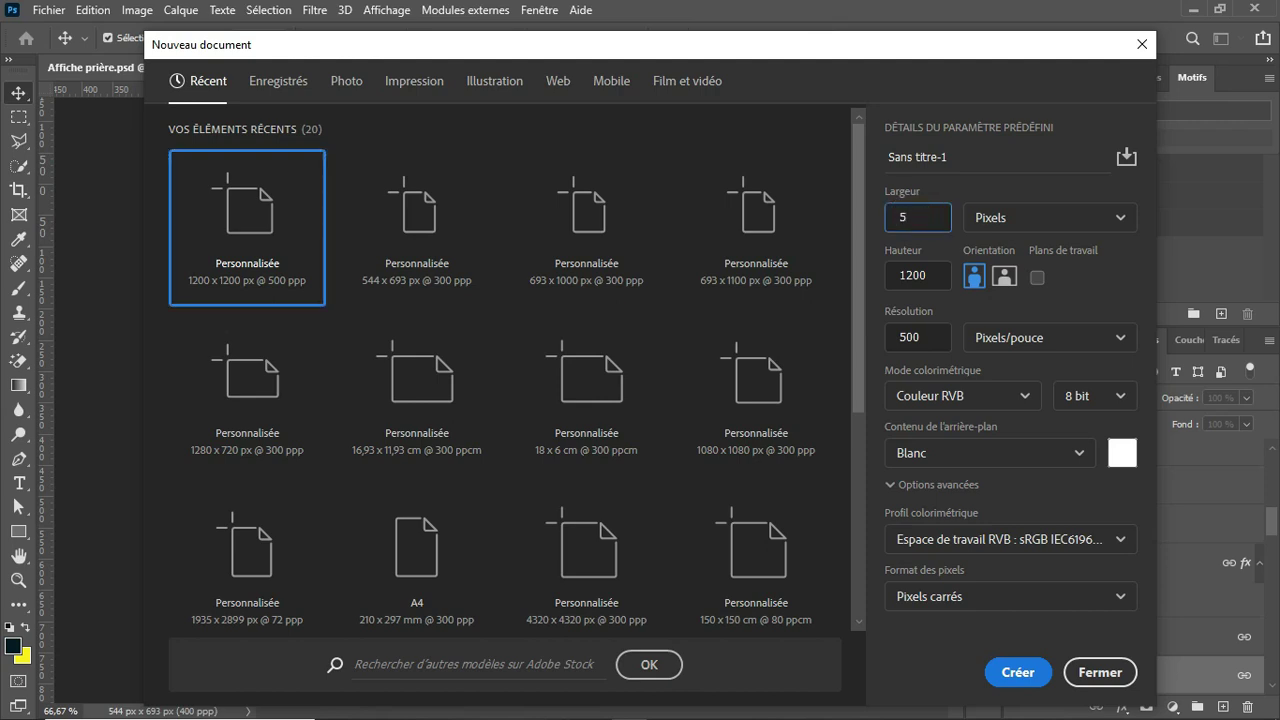
text(44)
click(903, 275)
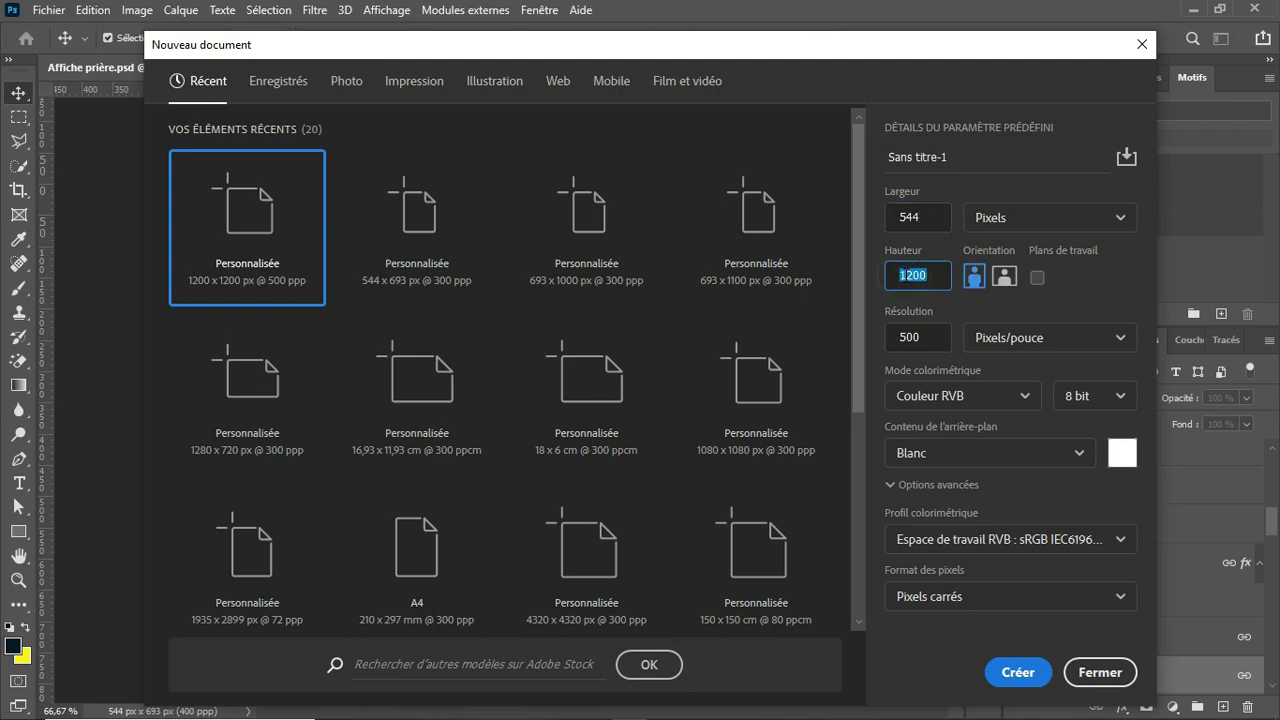
text(693)
click(904, 337)
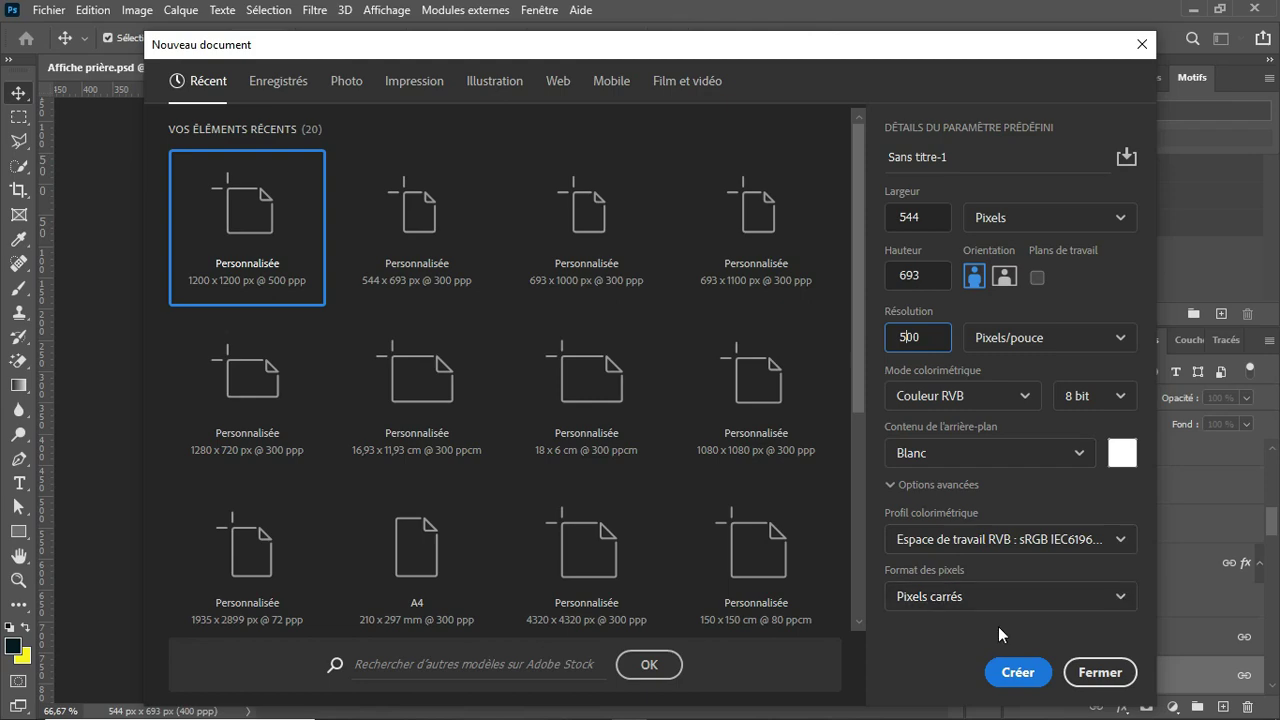
click(1018, 672)
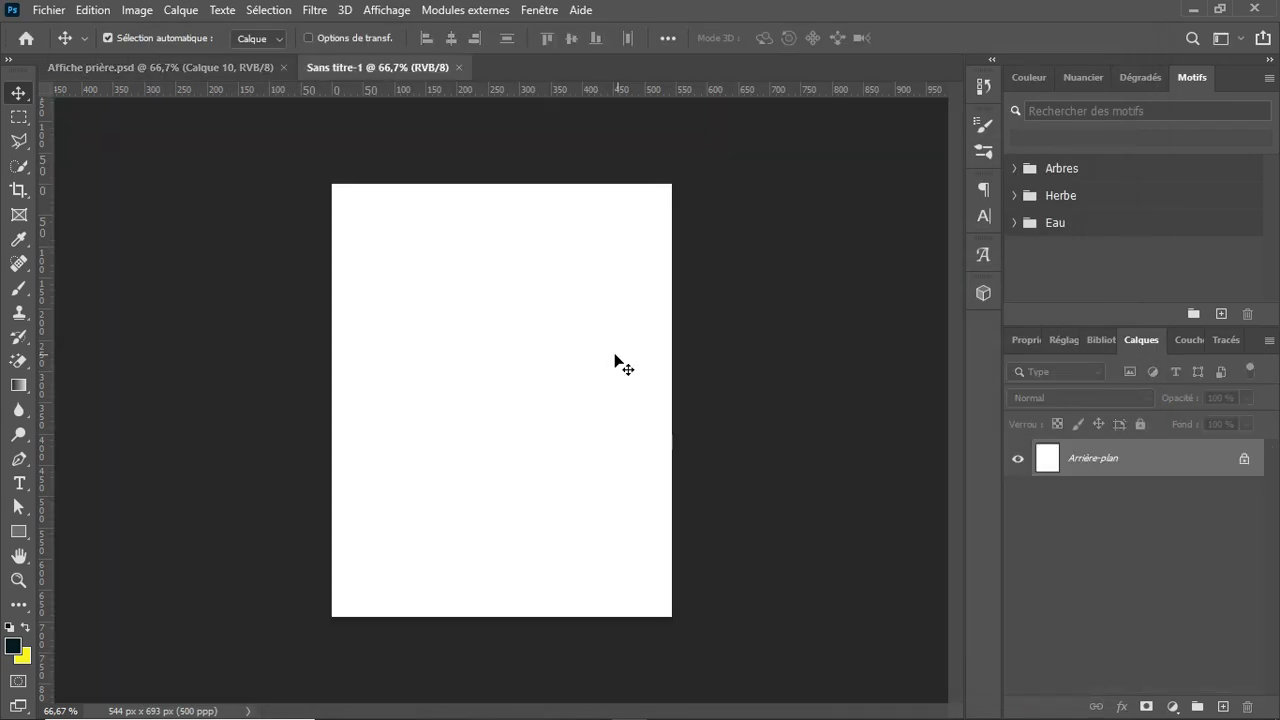
Look at the torn-paper edge in the Affiche prière.psd poster, and open vecteezy.com in the Chrome browser
click(187, 65)
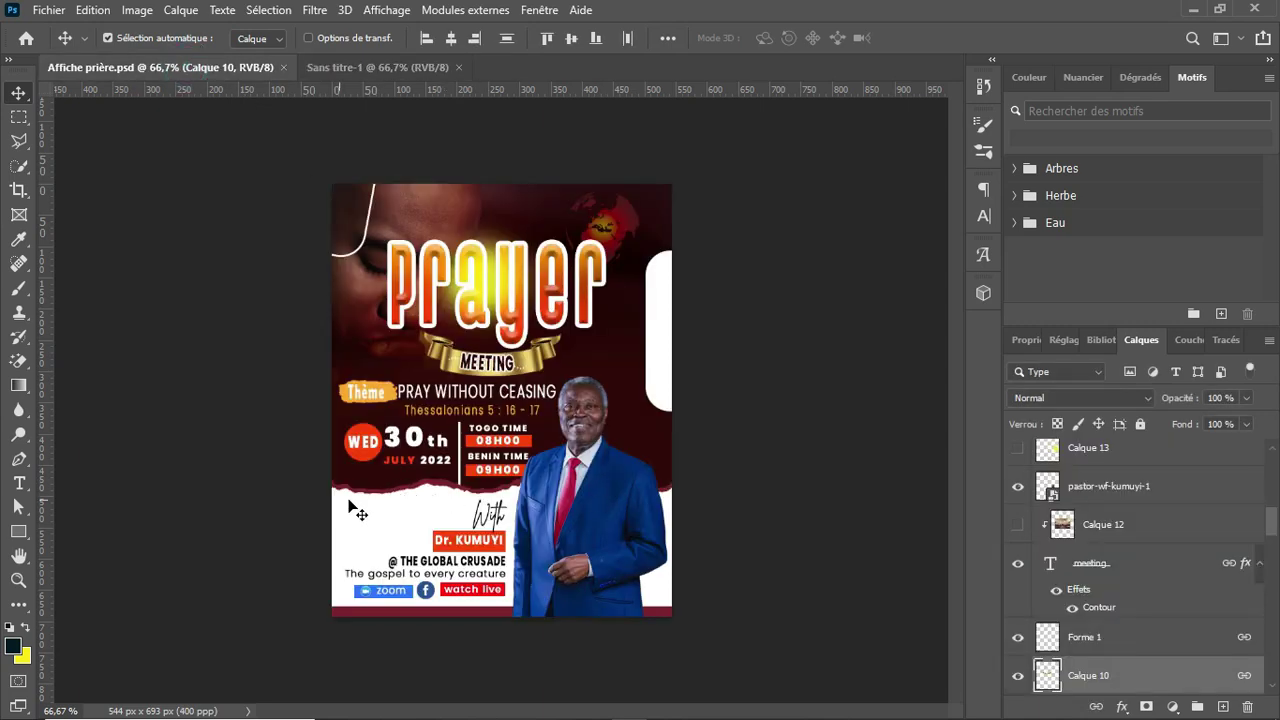
mouse_move(407, 492)
mouse_down()
mouse_move(391, 466)
mouse_move(420, 497)
mouse_up()
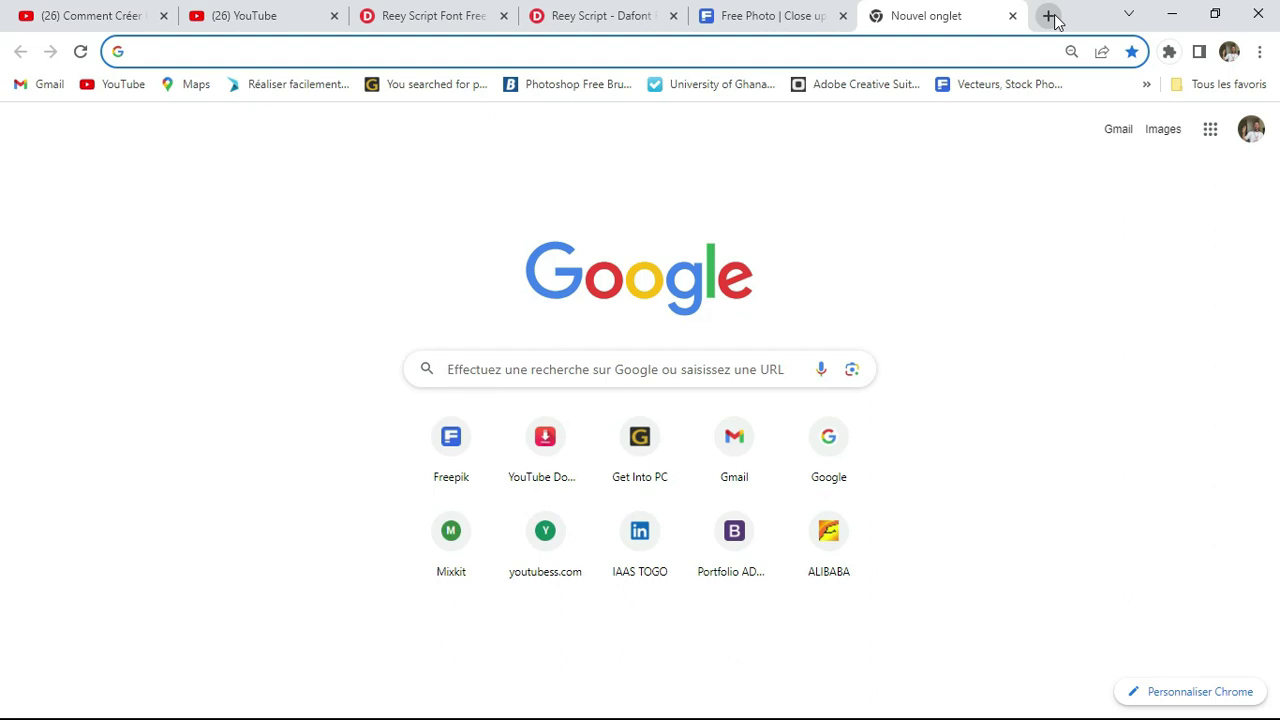
click(560, 362)
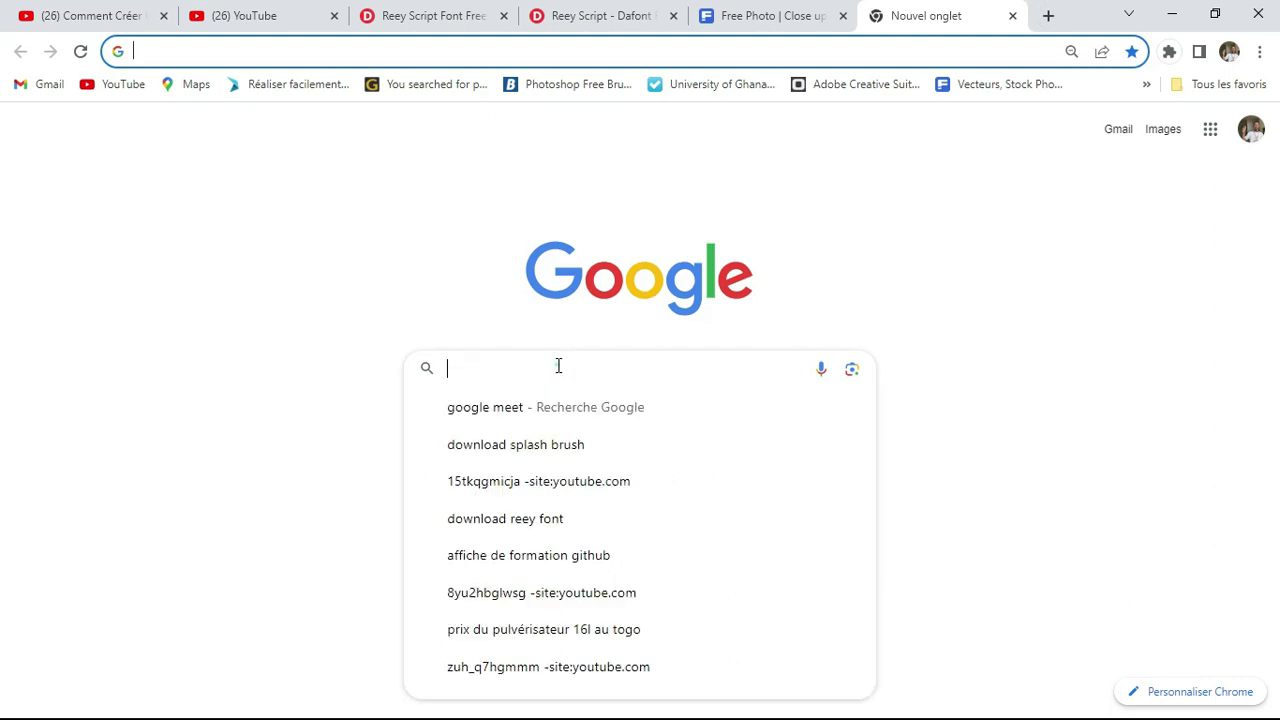
click(313, 51)
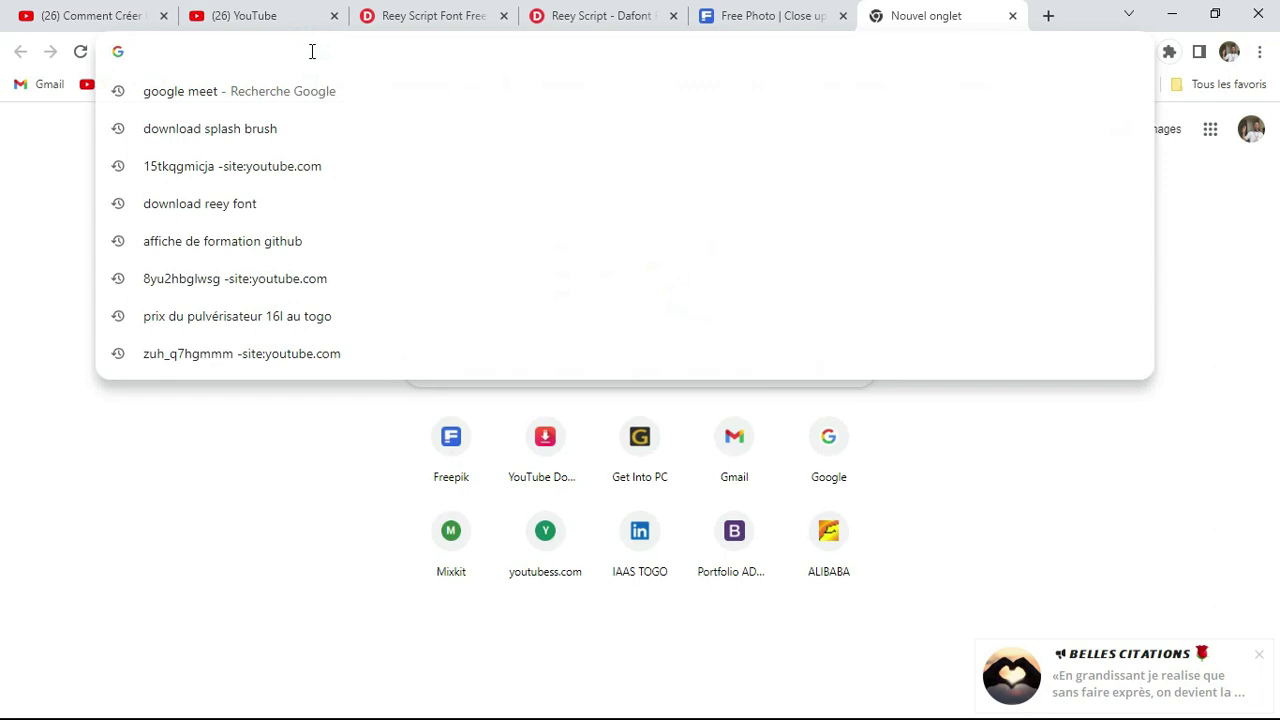
text(ve)
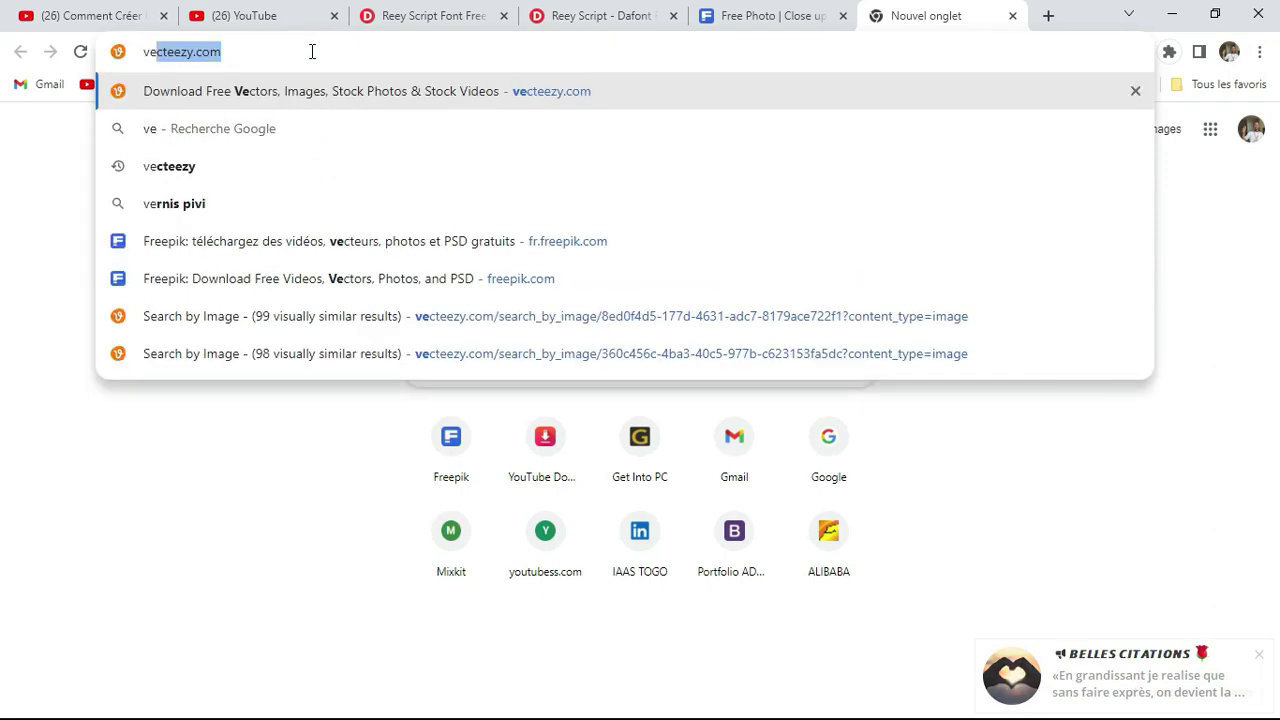
key(Right)
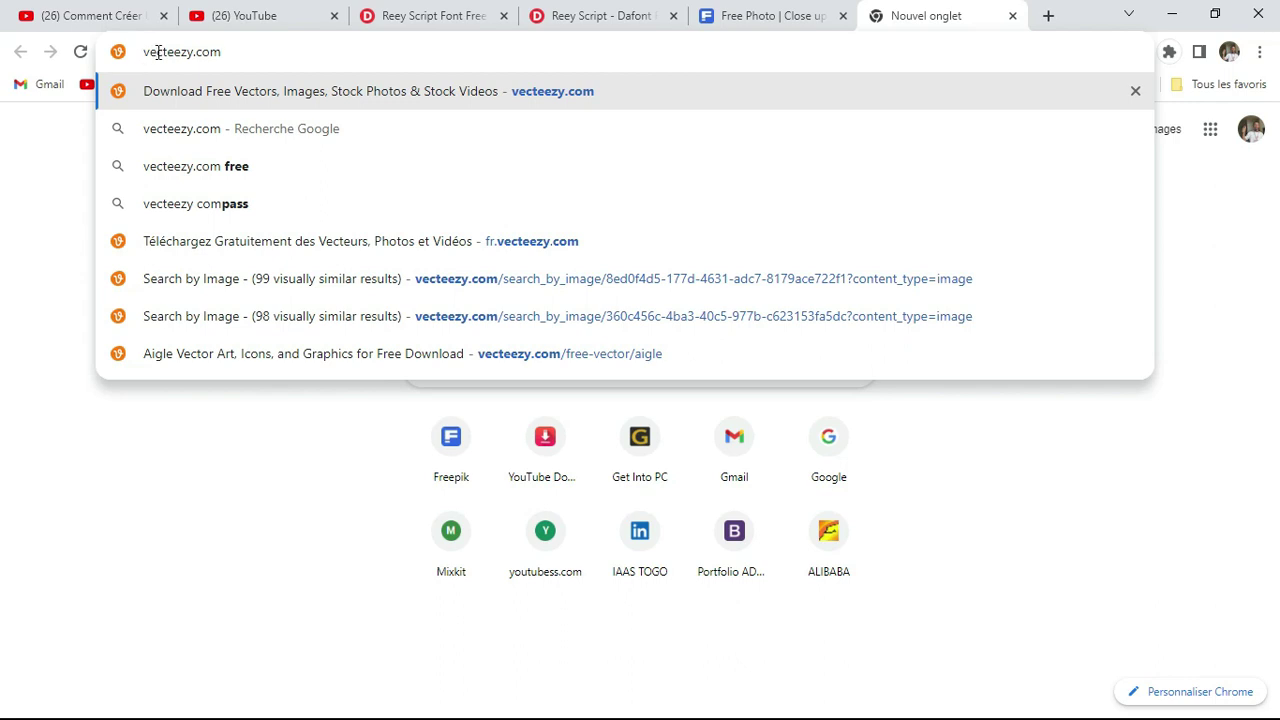
key(Return)
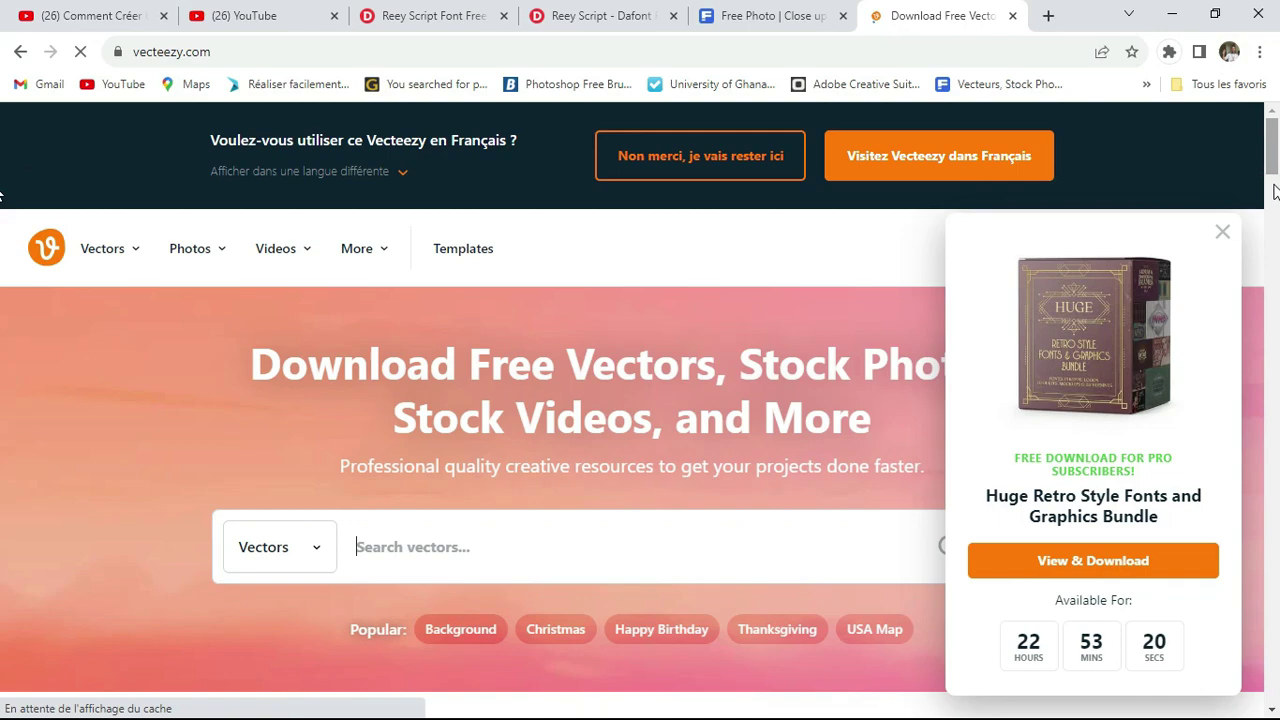
Search the Vecteezy vector library for "logo agriculture"
scroll(1273, 172, down, 1)
drag(1273, 172, 1274, 462)
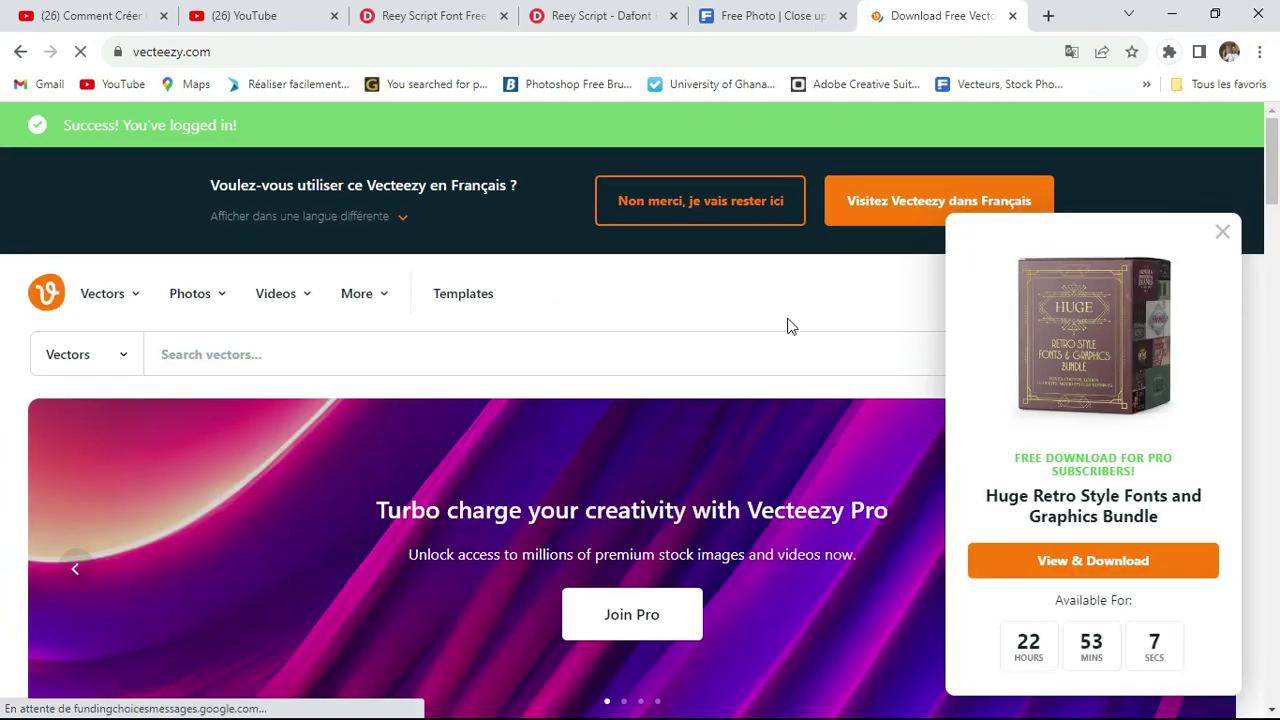
click(190, 345)
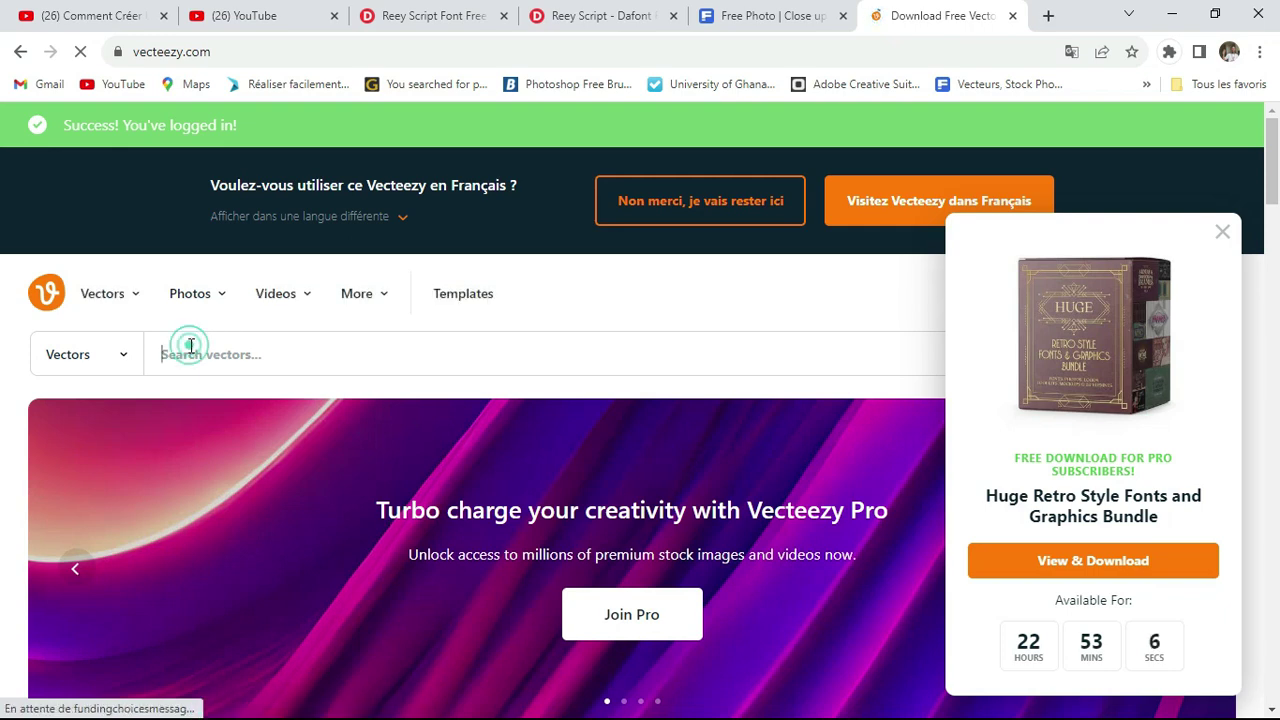
text(logo)
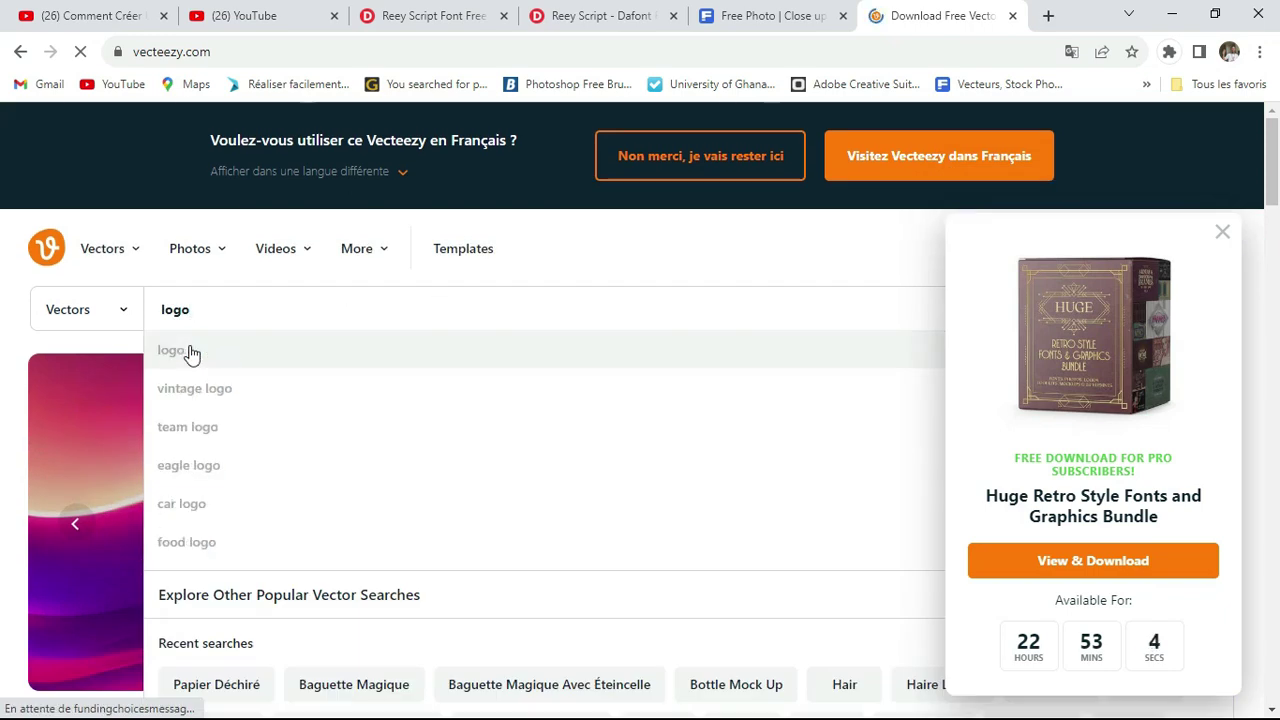
text( agric)
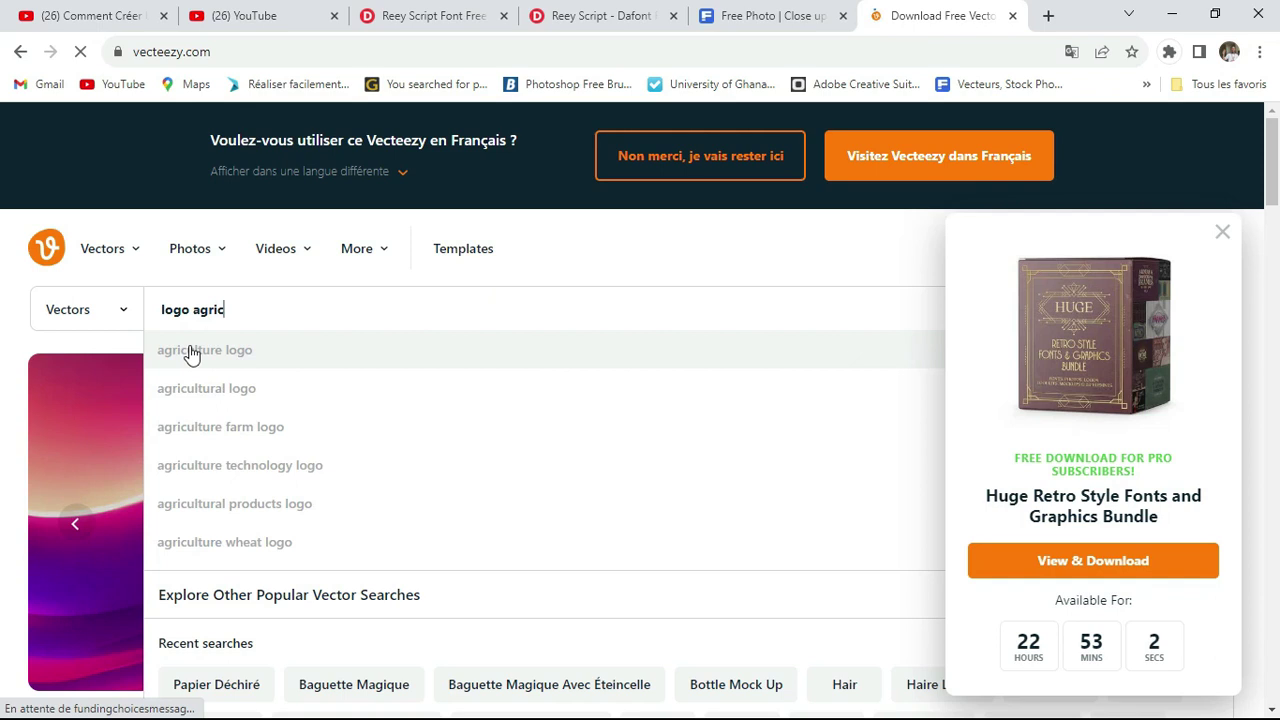
text(ulture)
key(Return)
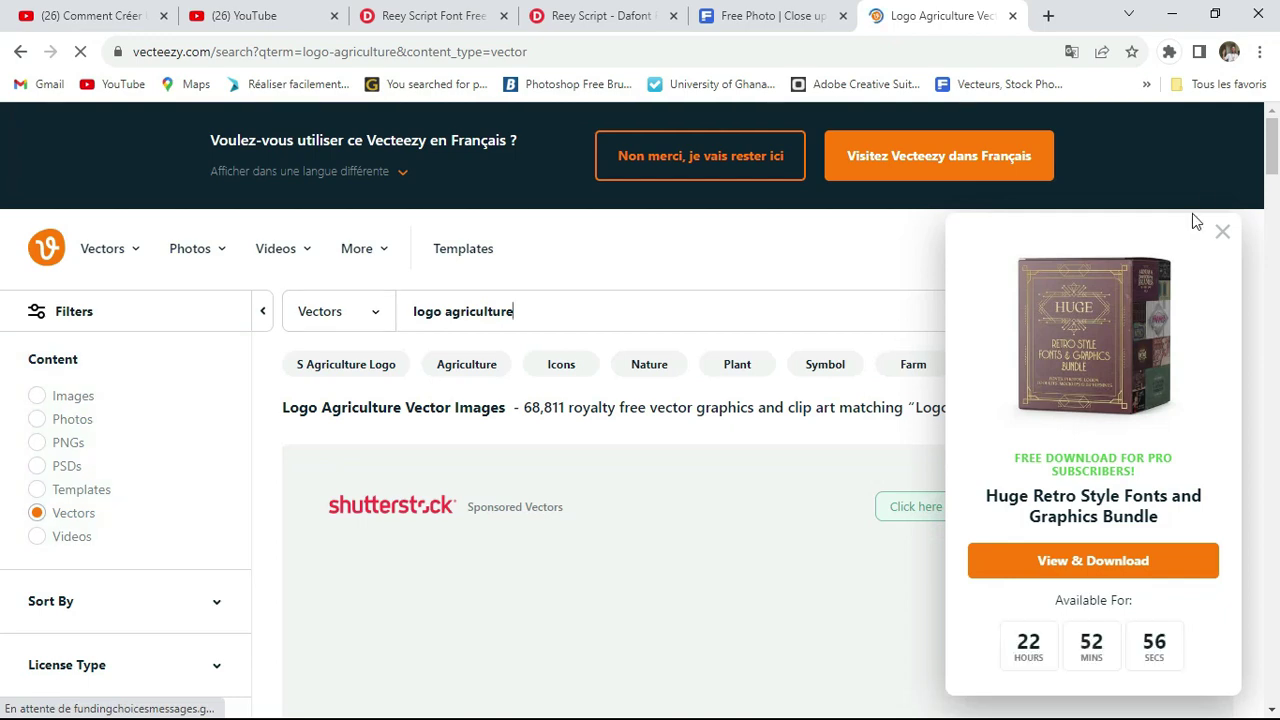
Browse the agriculture logo results in the Vecteezy vector library
drag(1272, 166, 1273, 230)
mouse_move(660, 280)
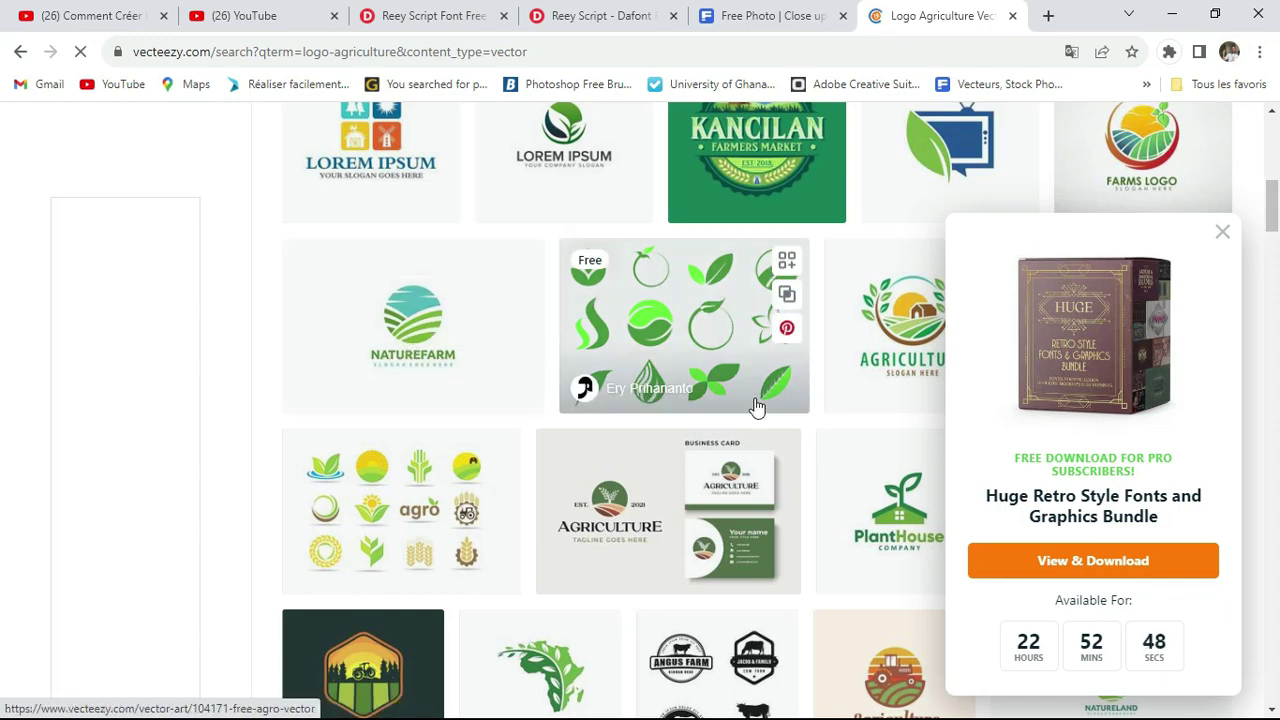
drag(1270, 212, 1275, 336)
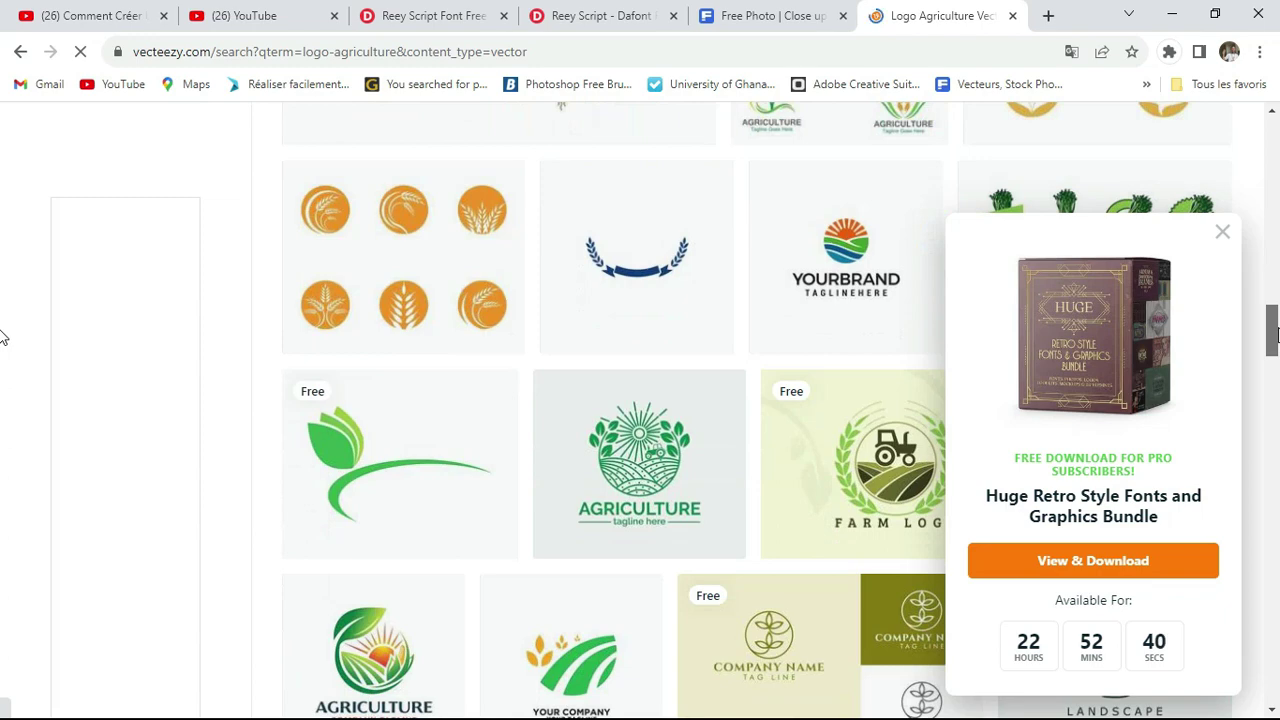
drag(1275, 338, 1275, 165)
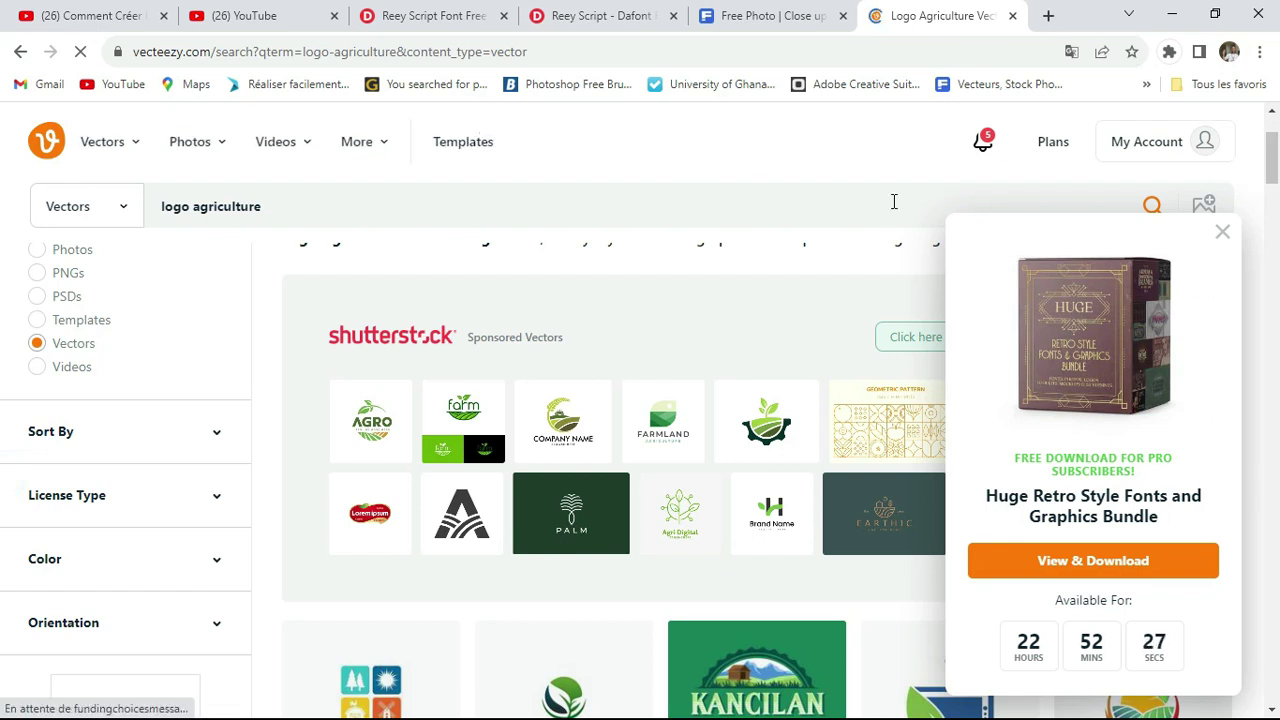
Dismiss the fonts and graphics bundle offer and search the vector library for "paper"
click(1222, 232)
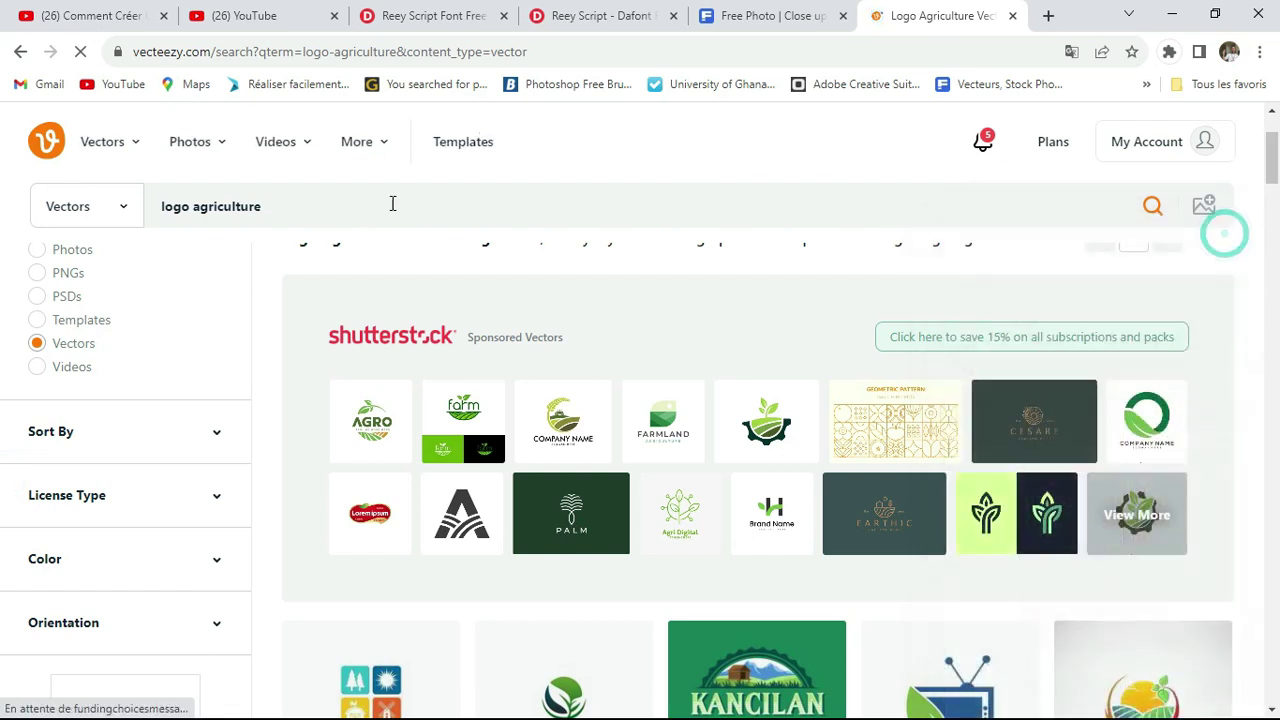
drag(271, 206, 145, 213)
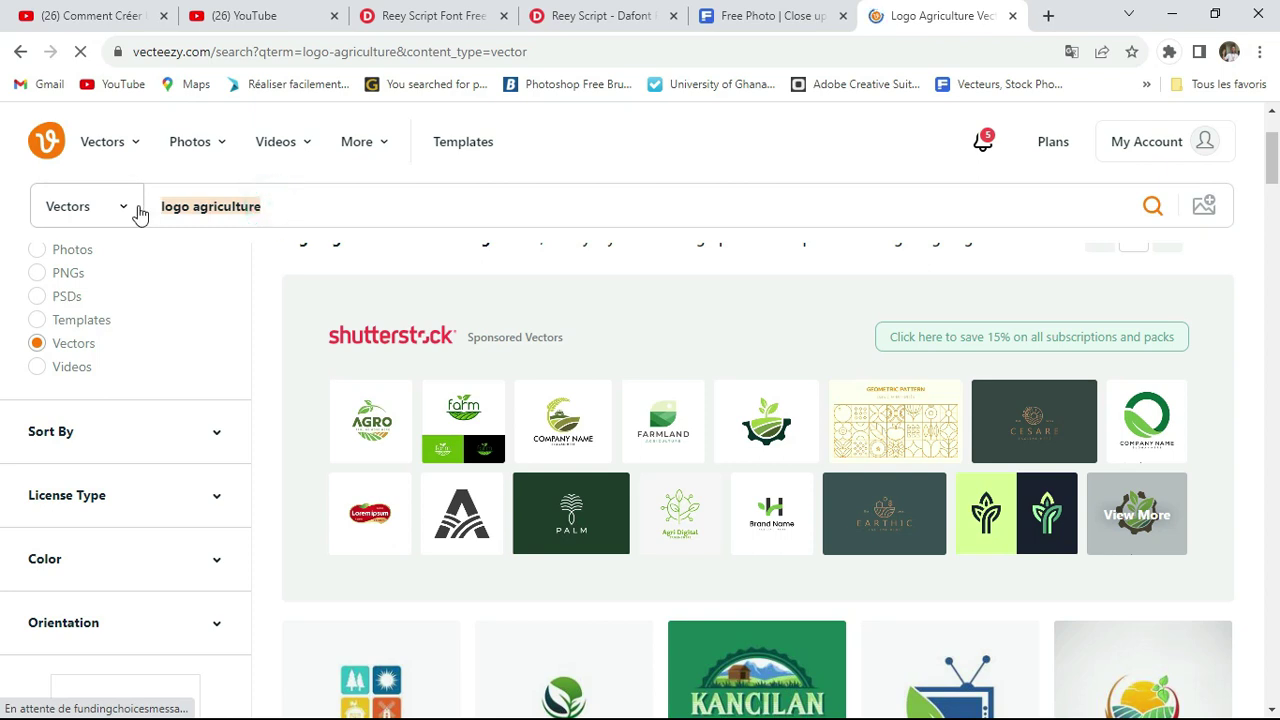
text(paper)
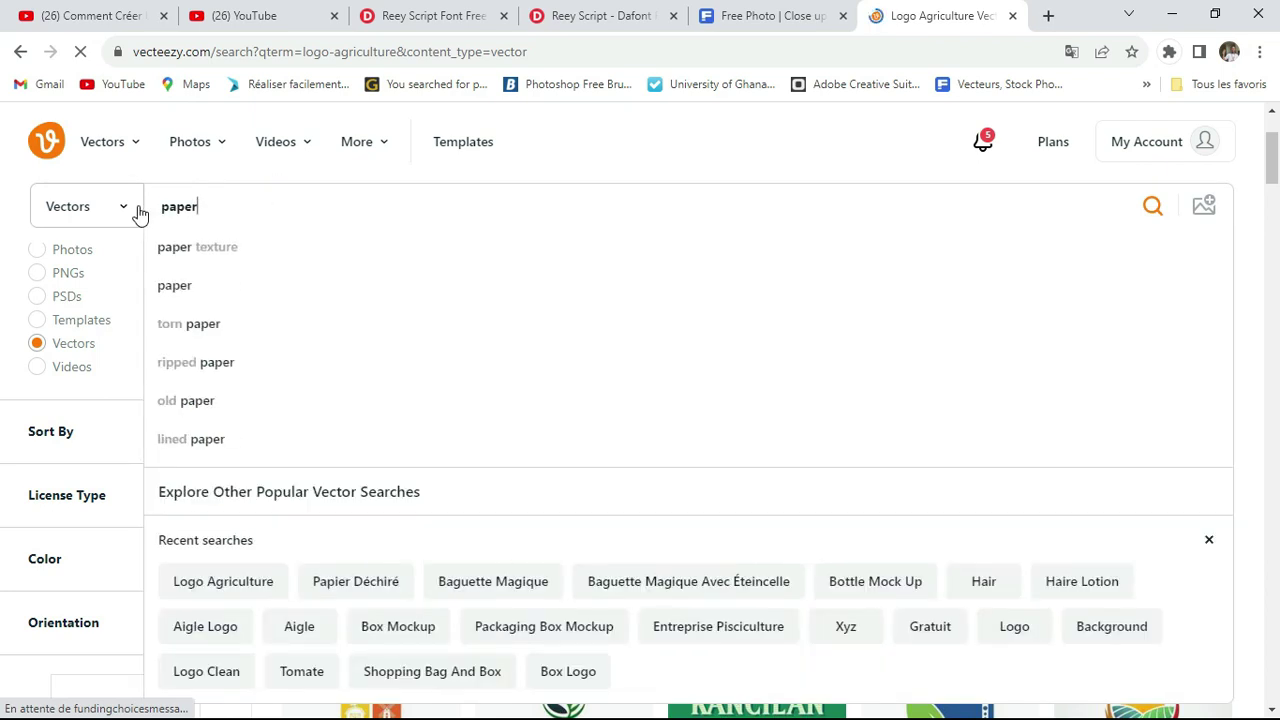
key(Return)
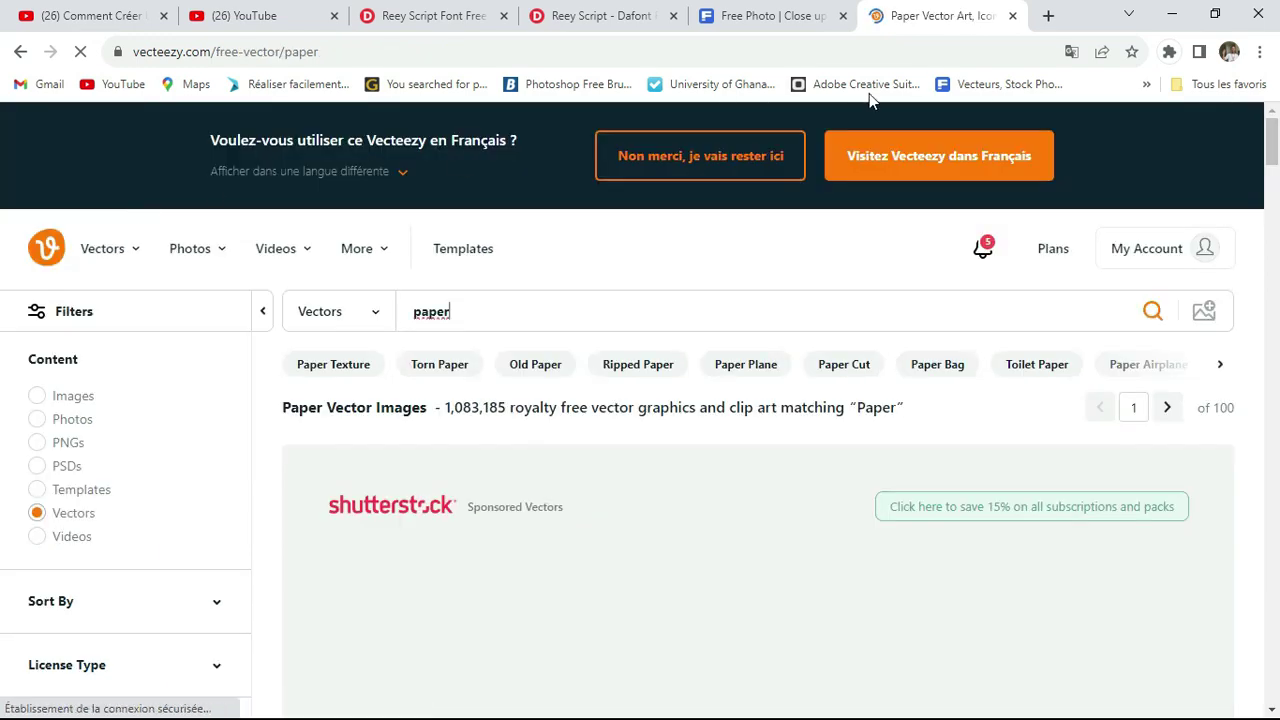
Find the crumpled white paper texture labelled "Vector Background" among the paper results and download it under the free license
drag(1270, 155, 1277, 217)
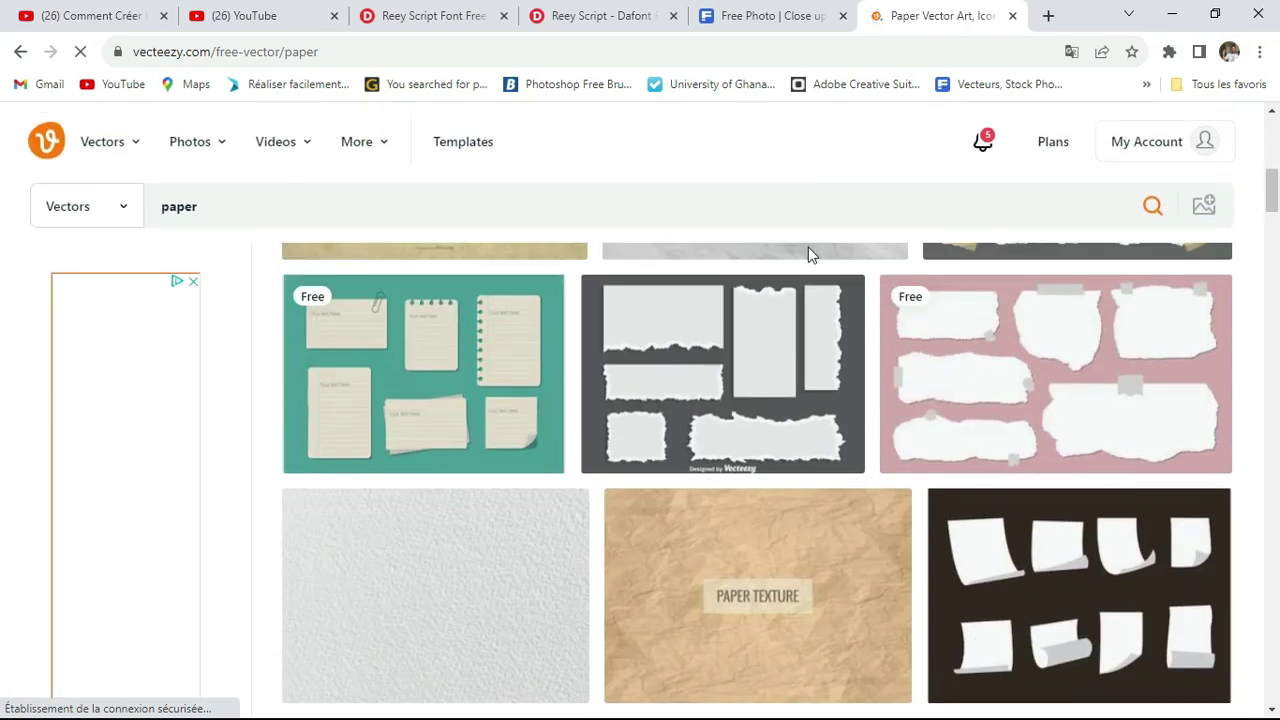
mouse_move(814, 356)
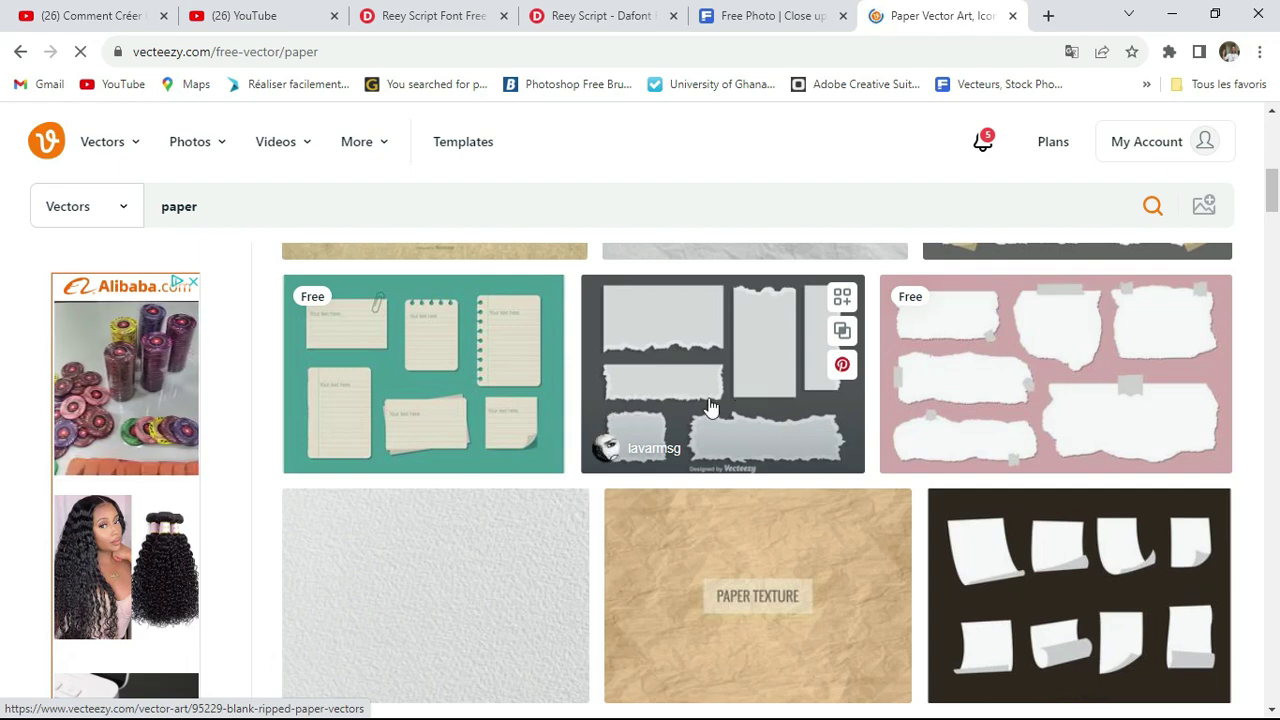
drag(1276, 208, 1275, 270)
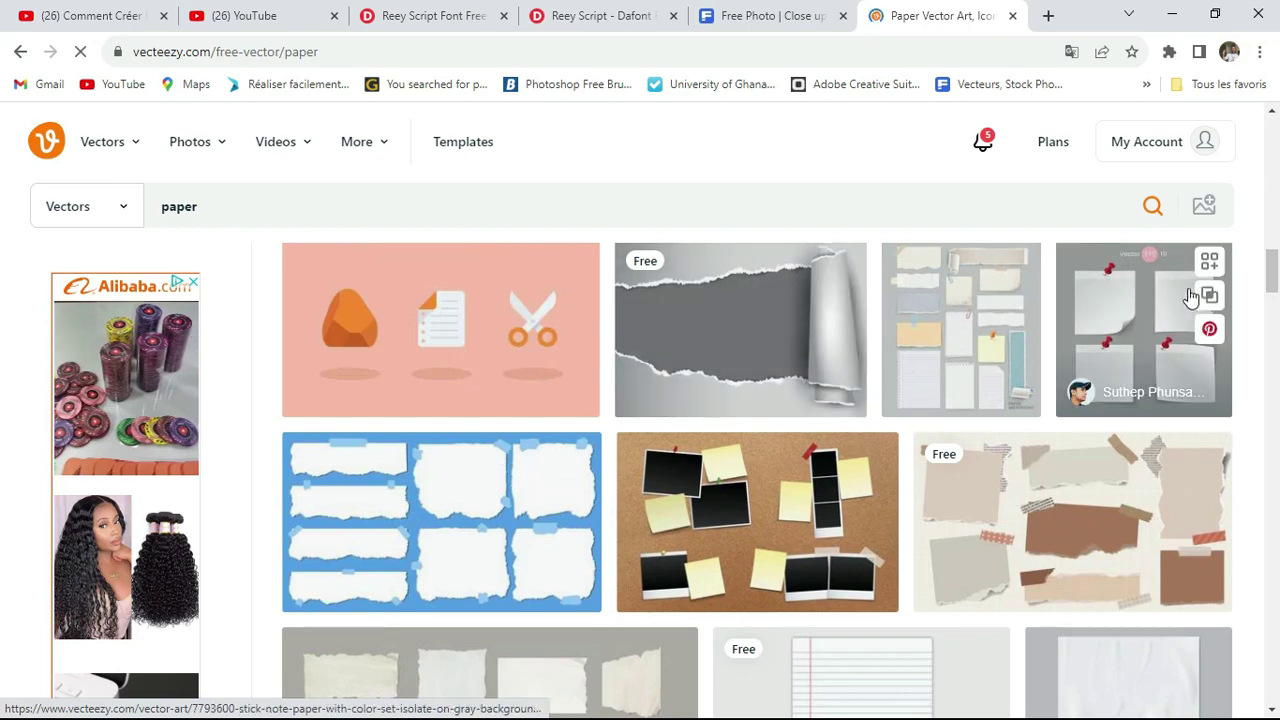
drag(1274, 272, 1274, 347)
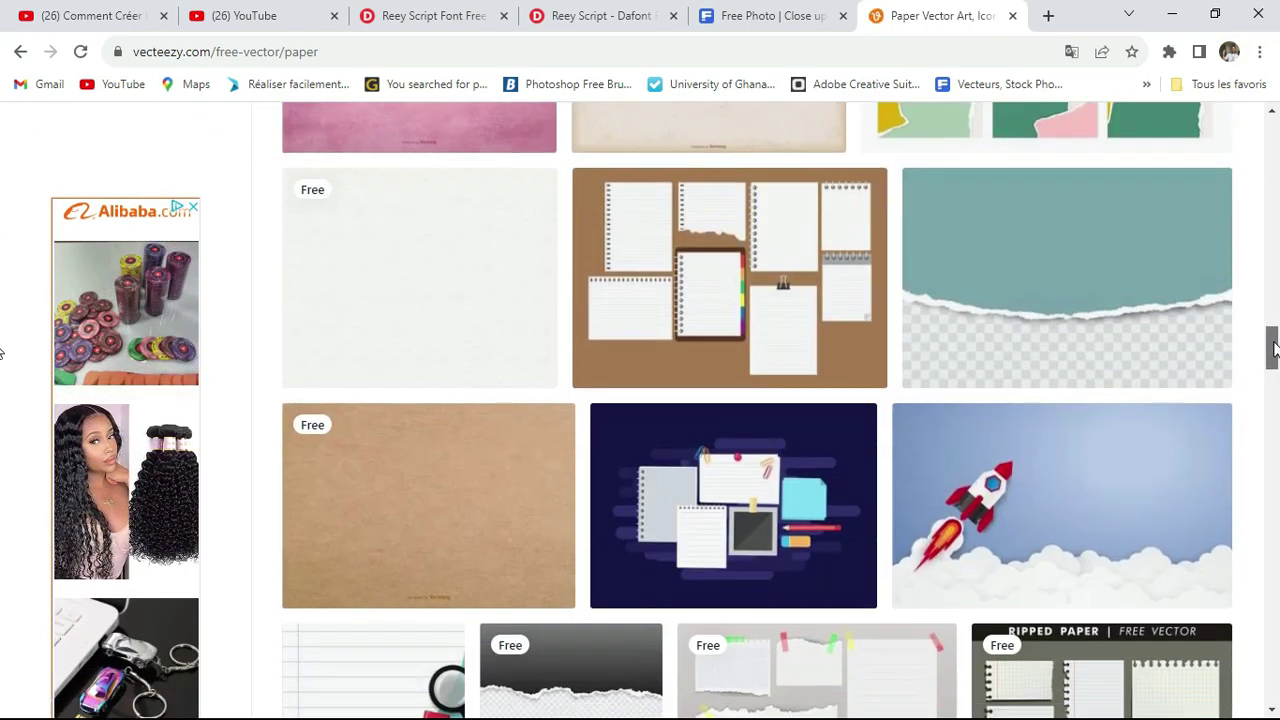
drag(1267, 343, 1246, 429)
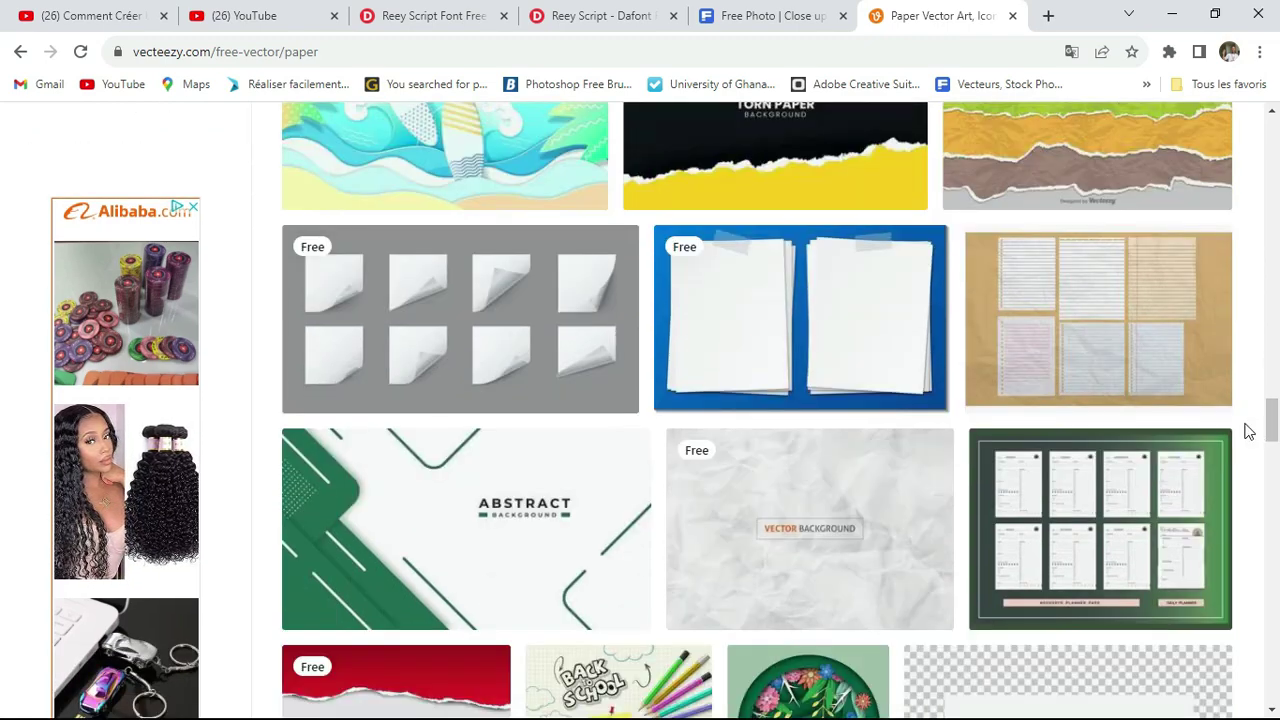
click(824, 545)
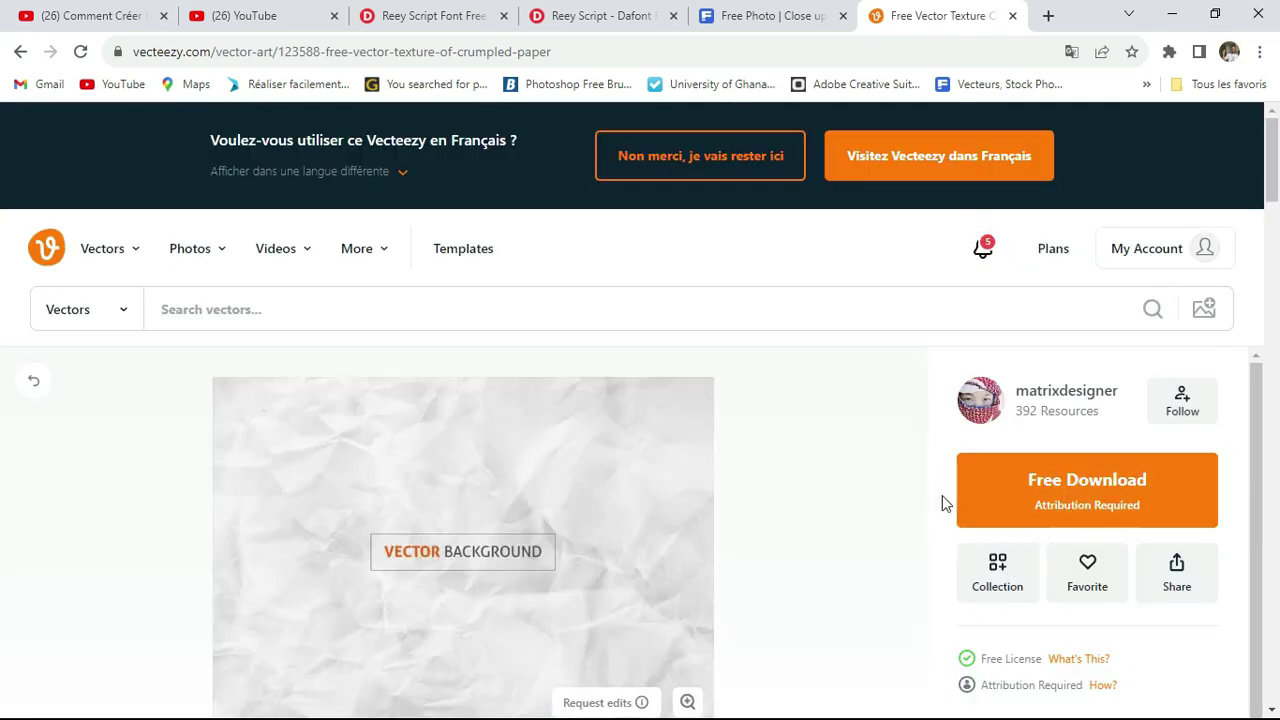
click(1004, 507)
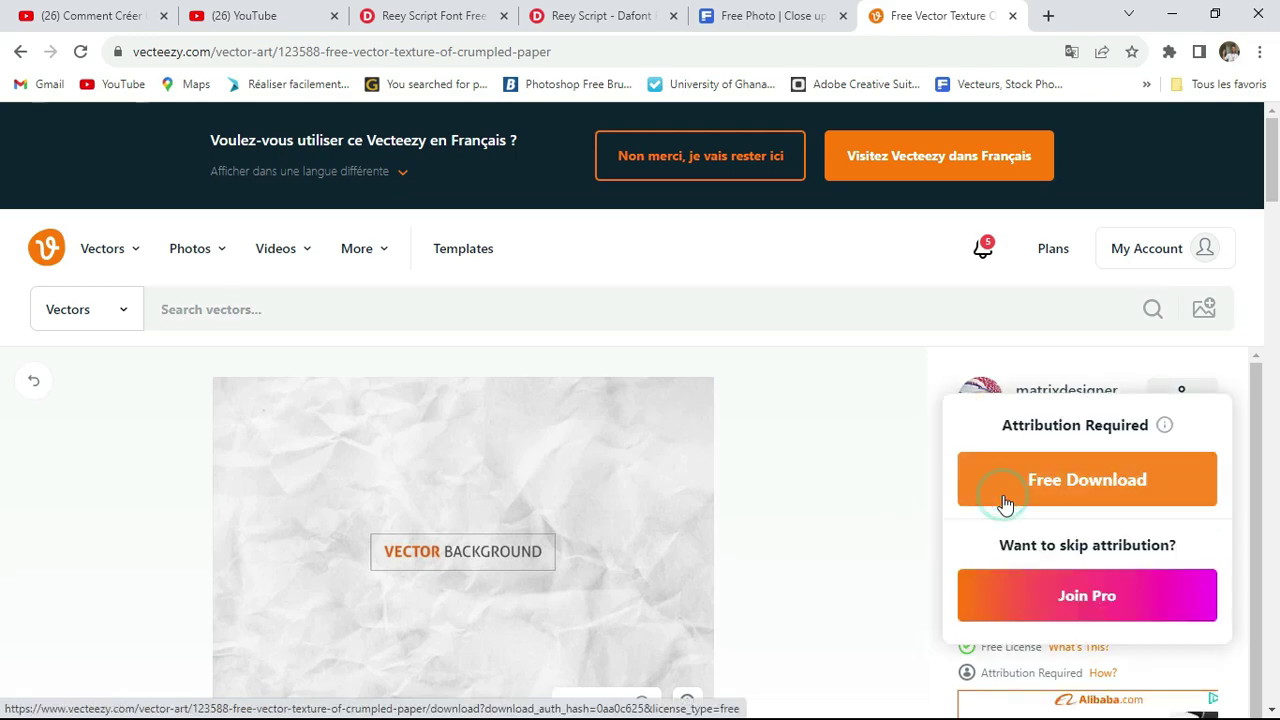
click(1066, 485)
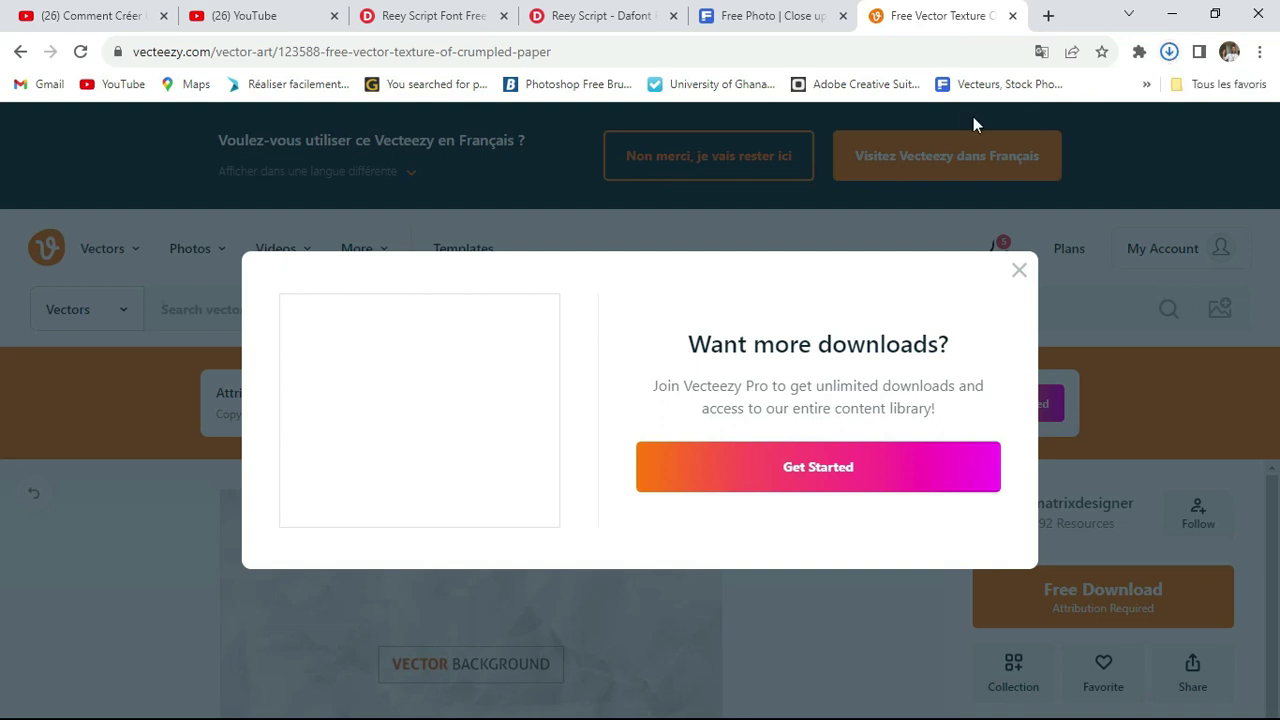
click(1018, 272)
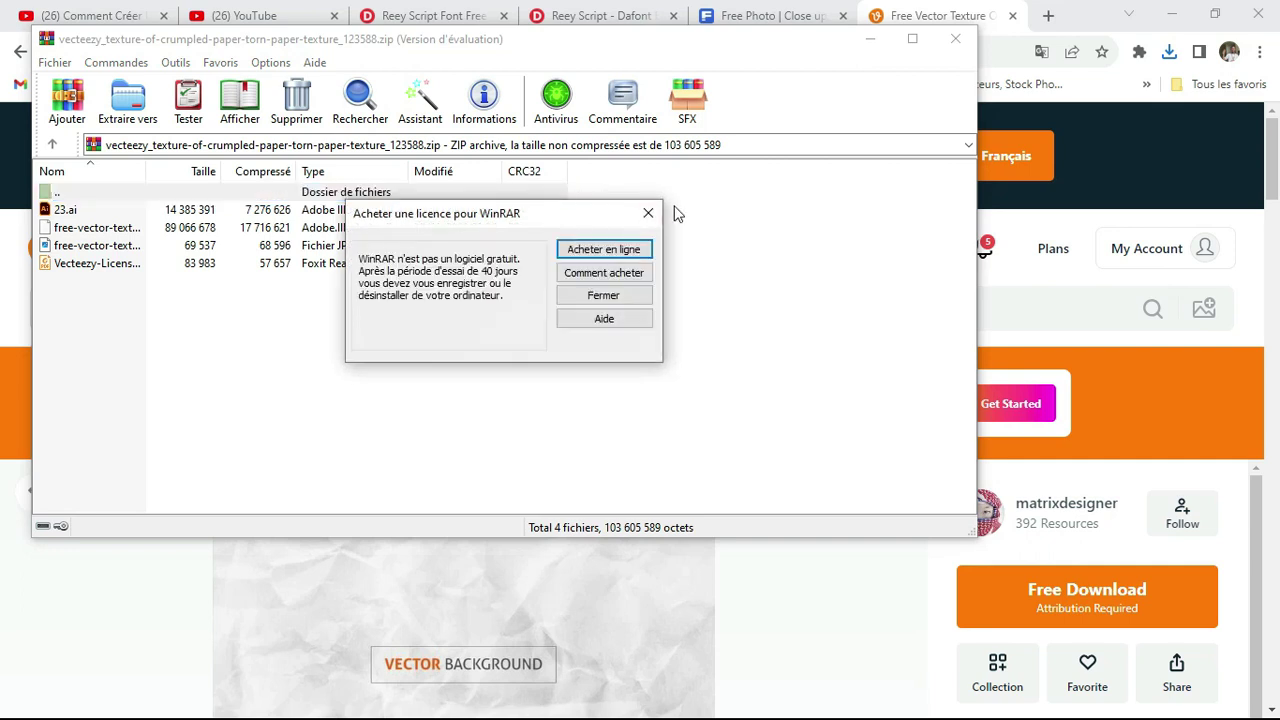
Dismiss the WinRAR licence reminder and examine the 23.ai and EPS files in the downloaded crumpled-paper archive
click(648, 213)
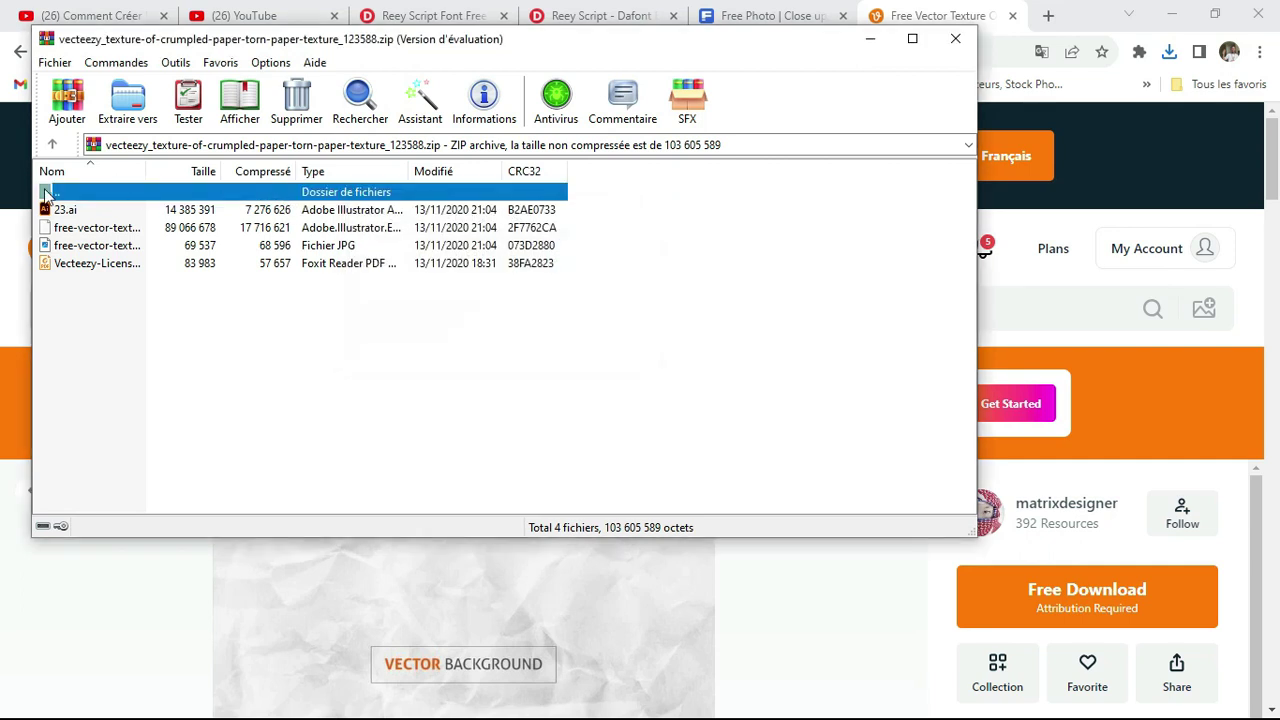
click(62, 214)
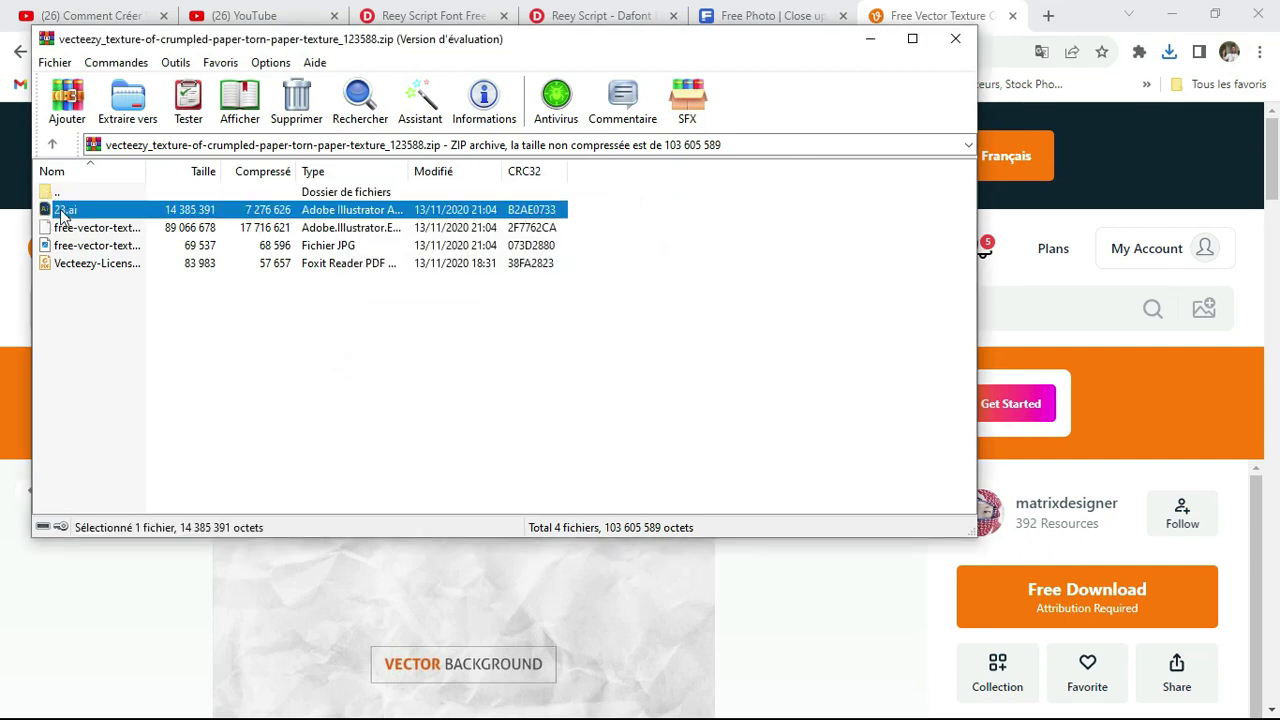
click(136, 317)
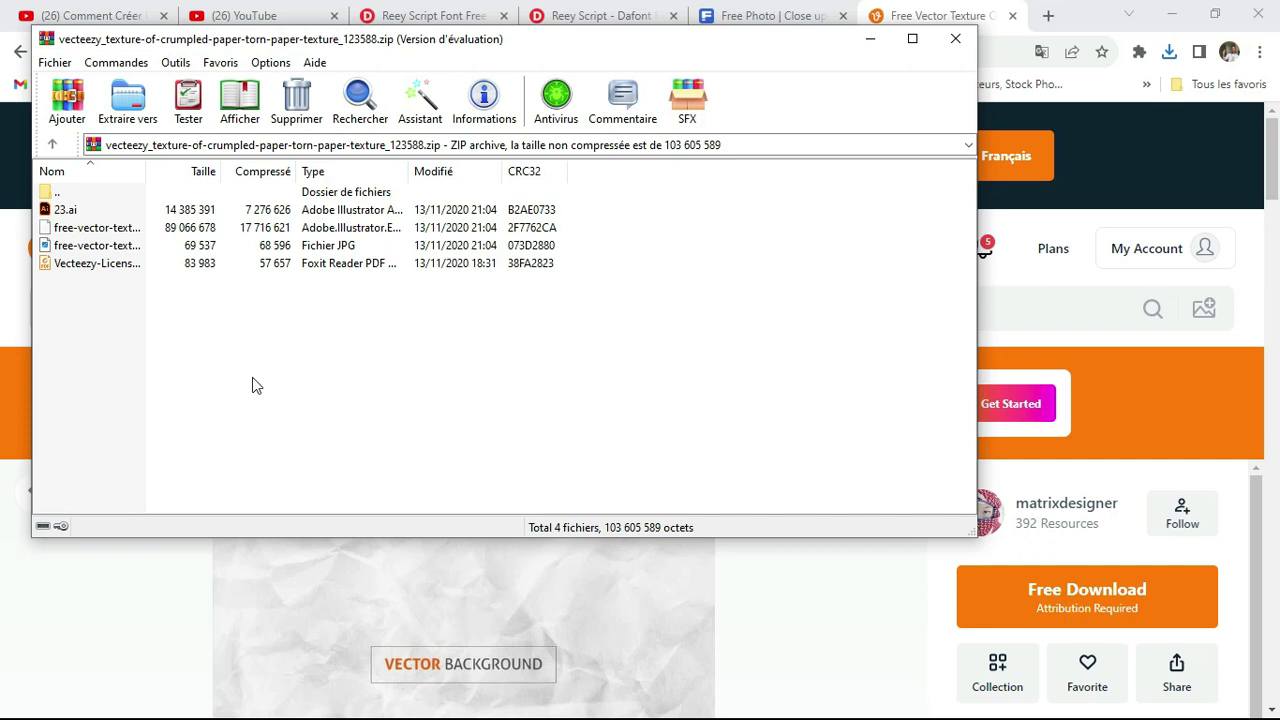
click(62, 231)
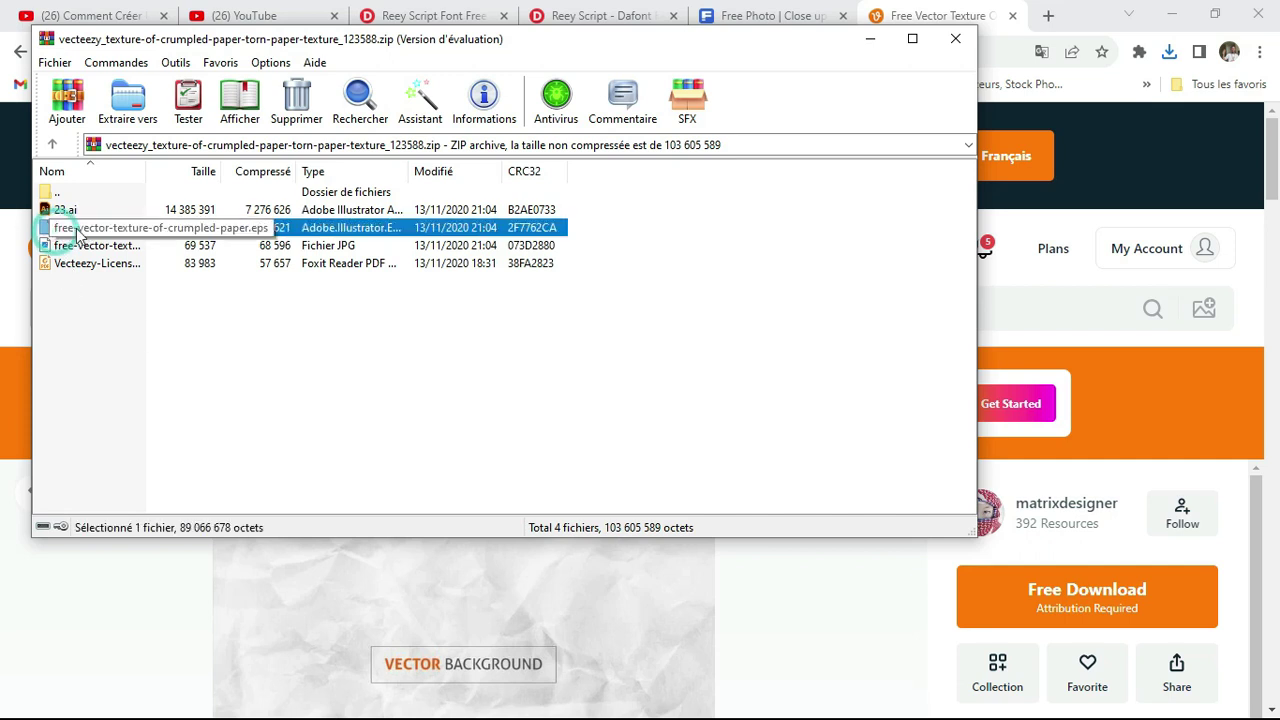
click(113, 317)
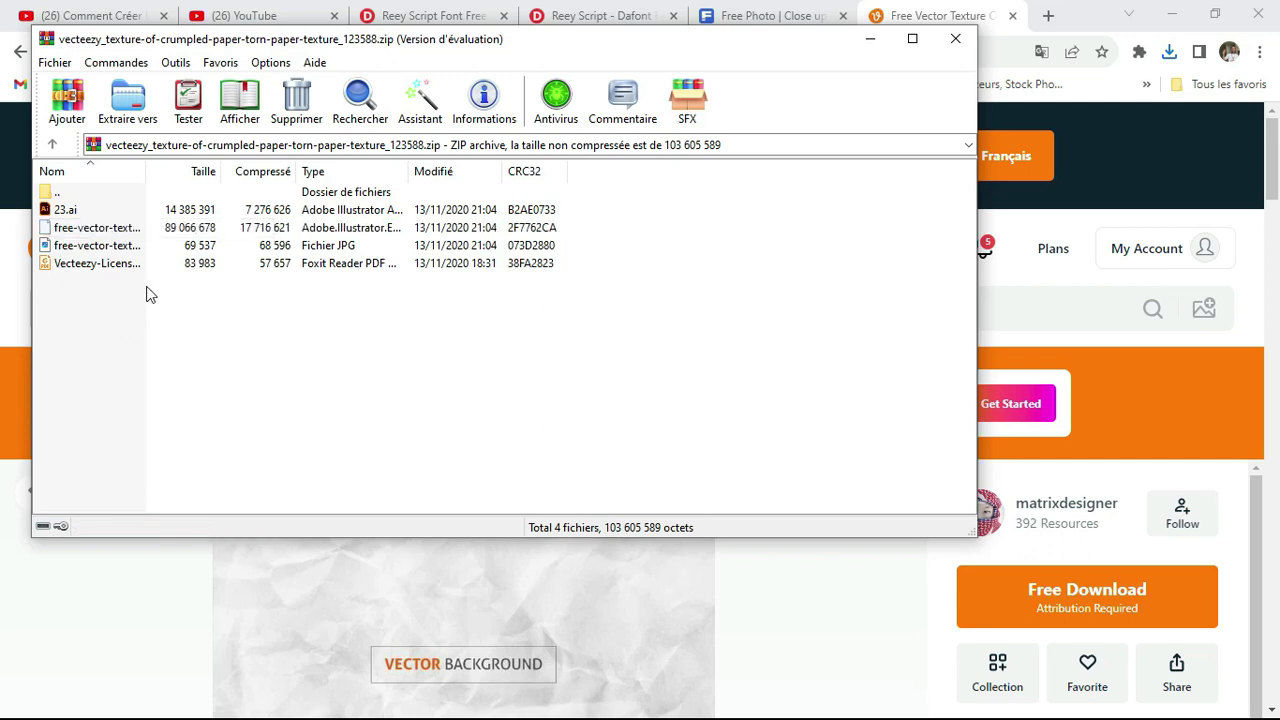
click(86, 232)
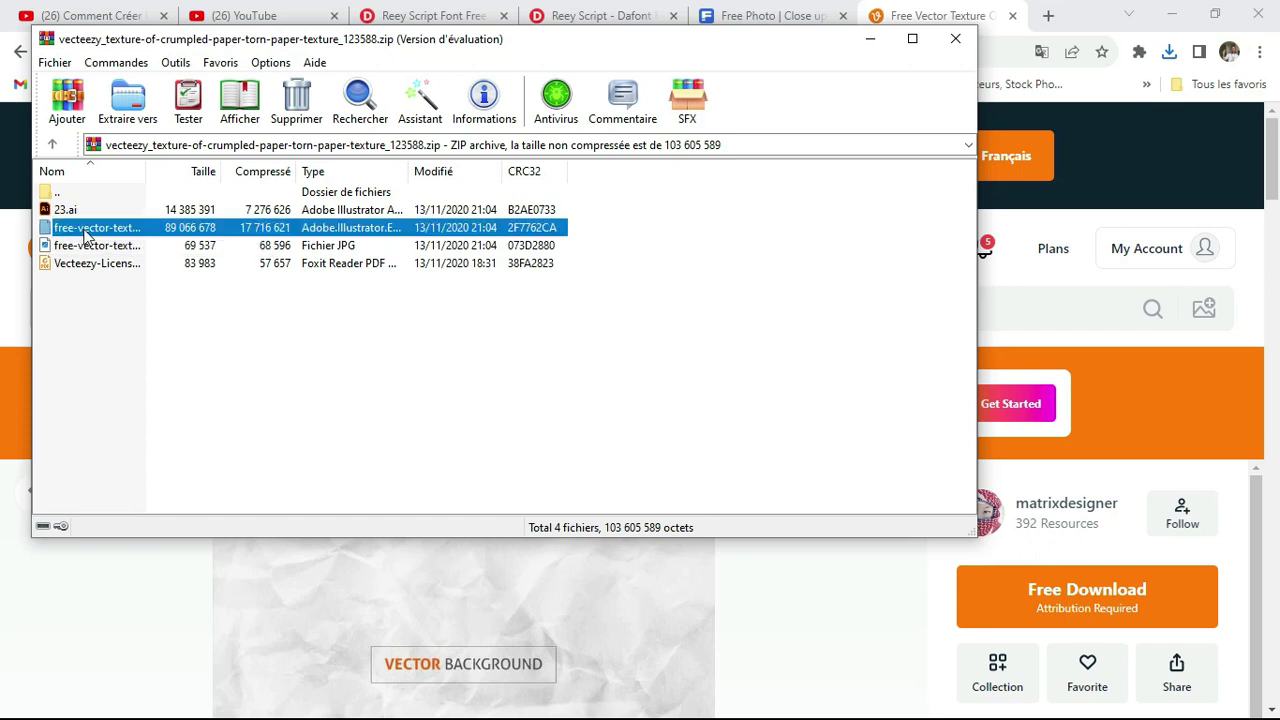
click(126, 326)
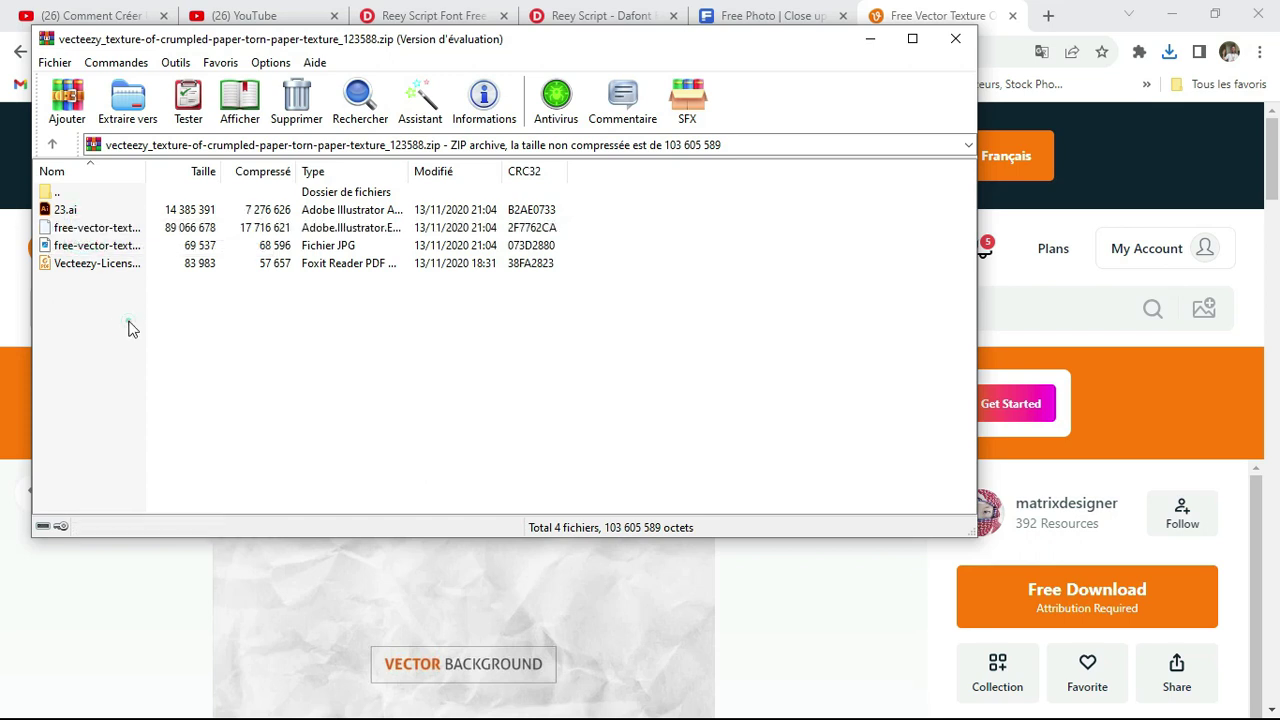
click(82, 232)
double_click(82, 232)
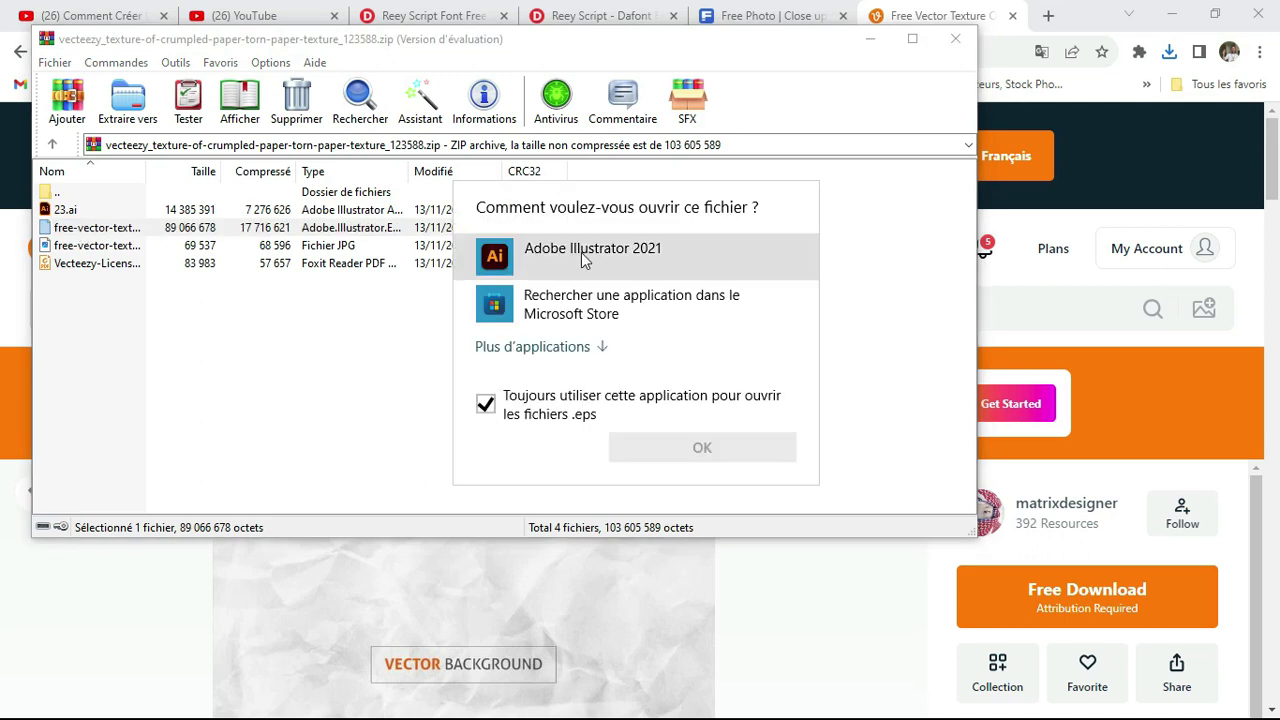
click(489, 418)
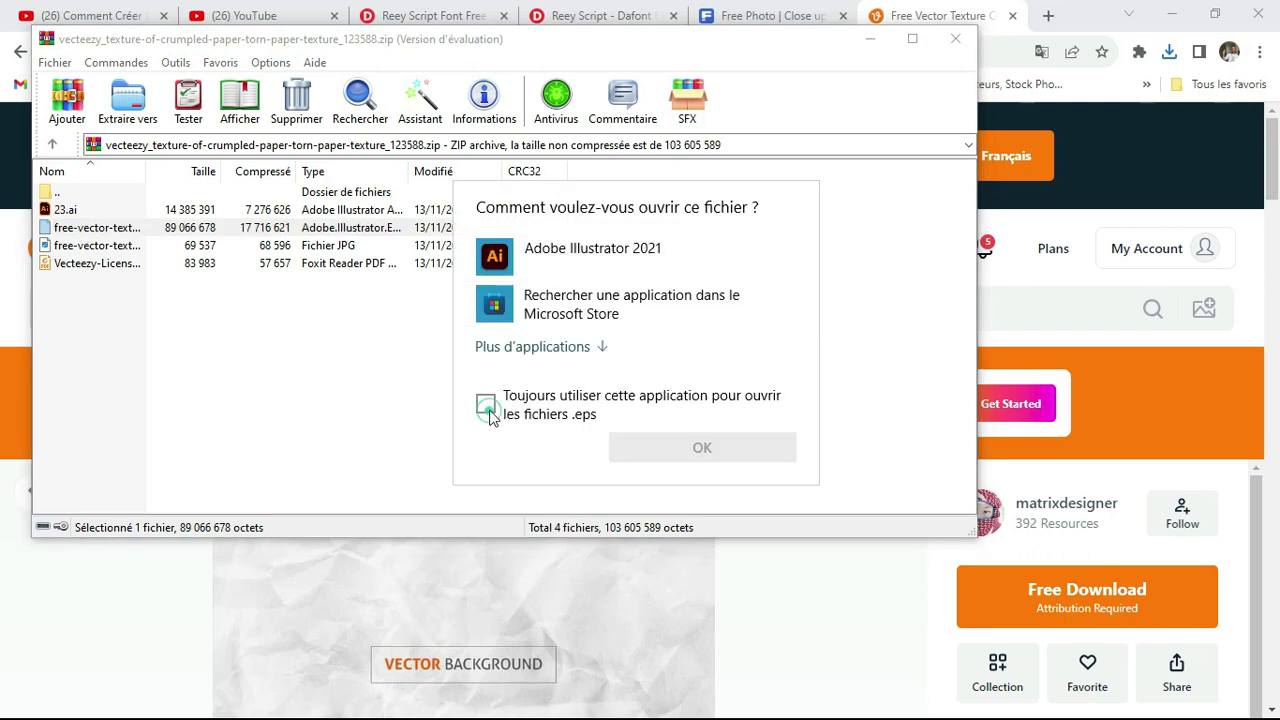
click(626, 264)
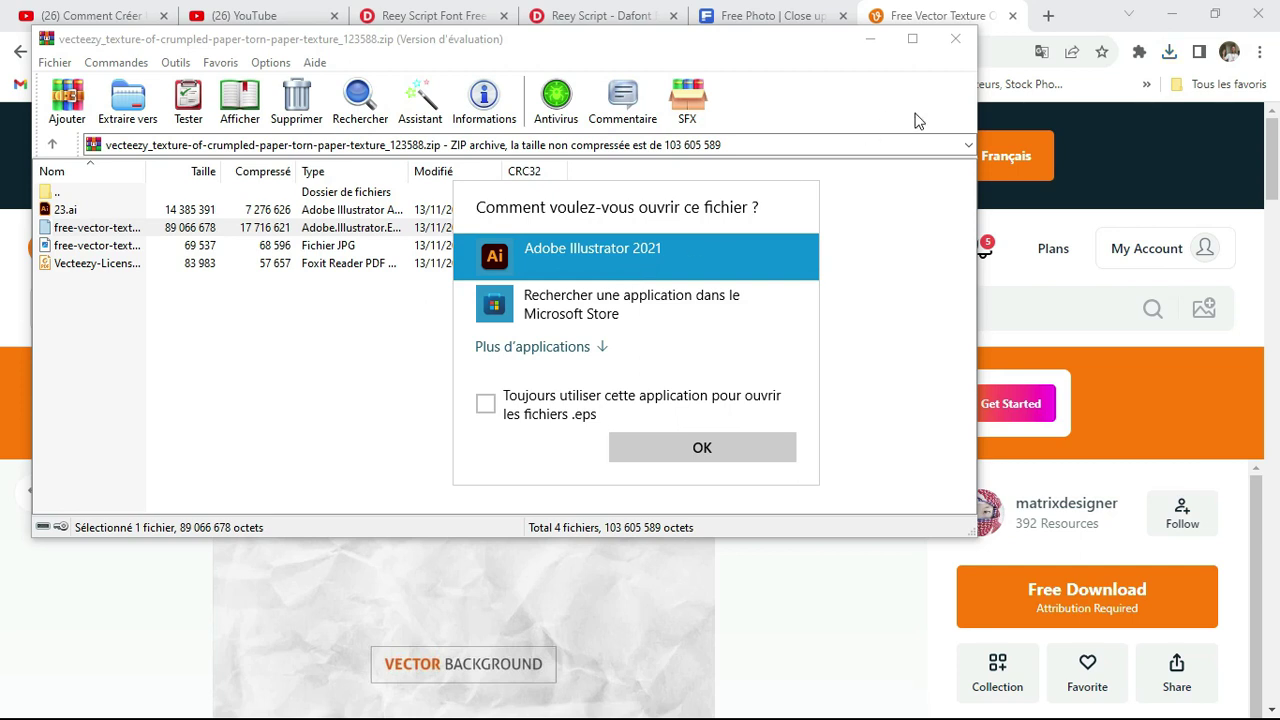
click(957, 44)
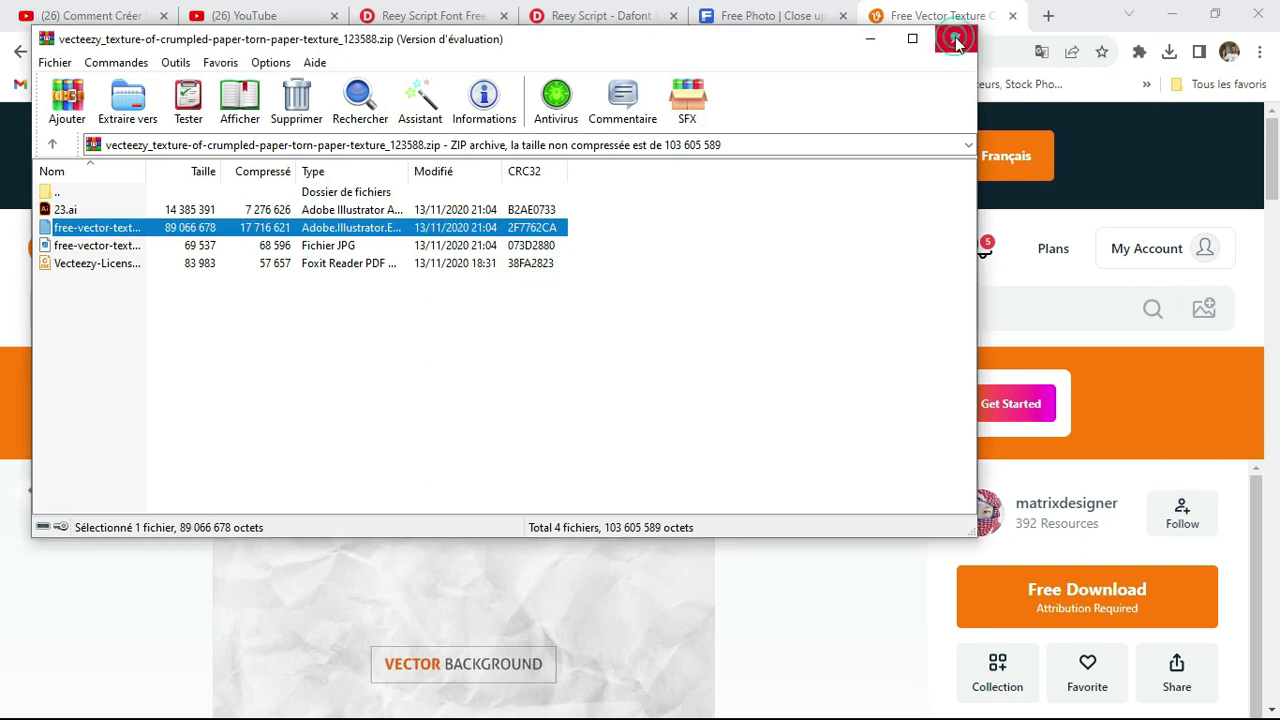
Close the archive, minimize Chrome and switch to the ripped-paper vector document in Adobe Illustrator, with the whole artboard in view
click(957, 44)
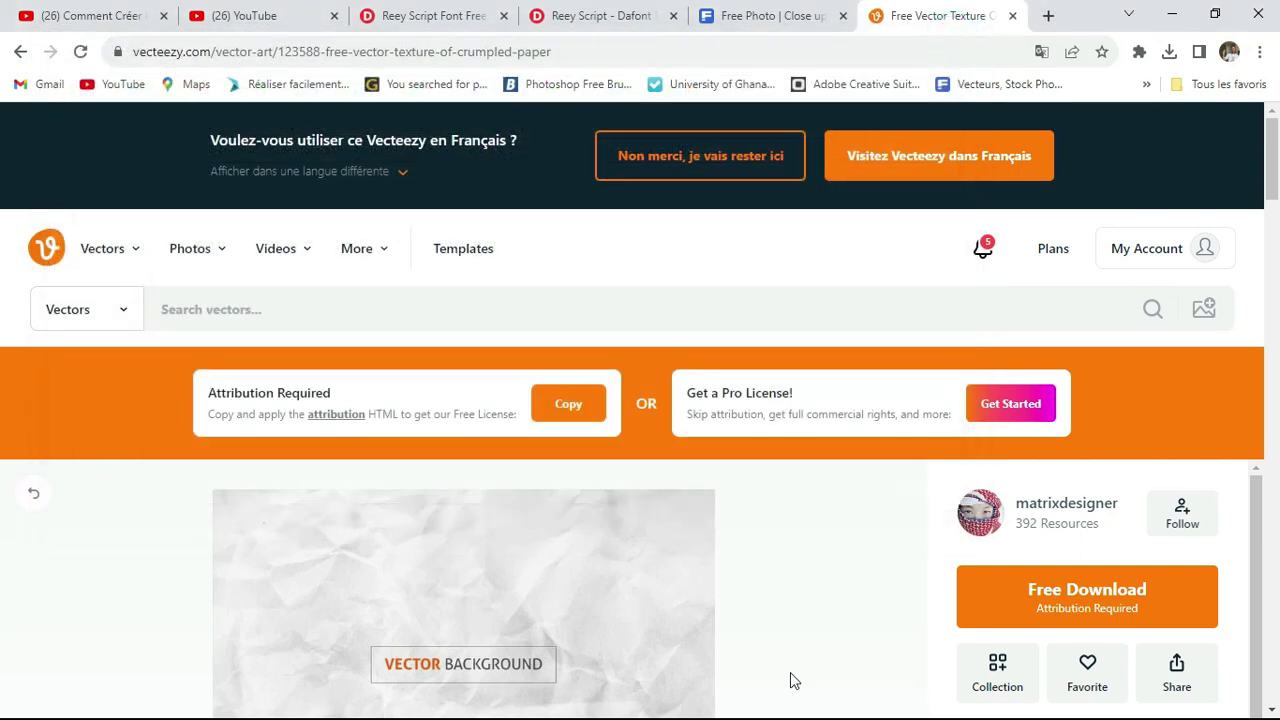
click(1170, 14)
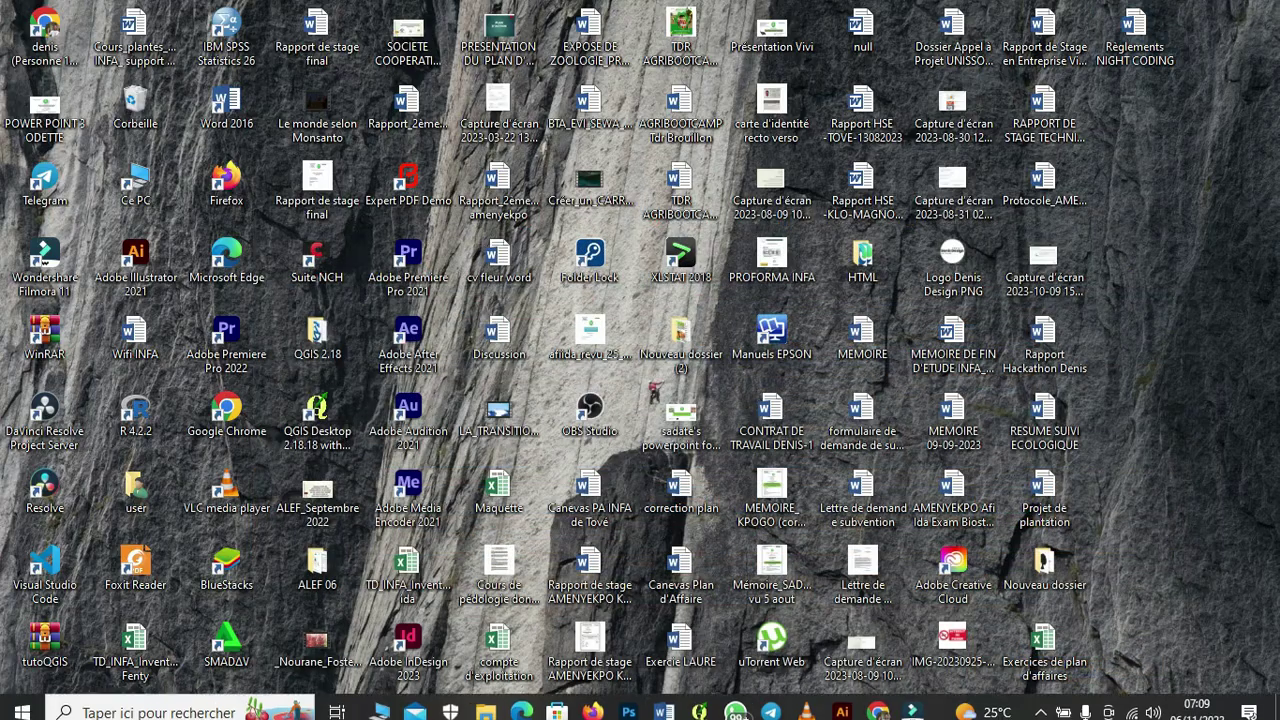
click(848, 703)
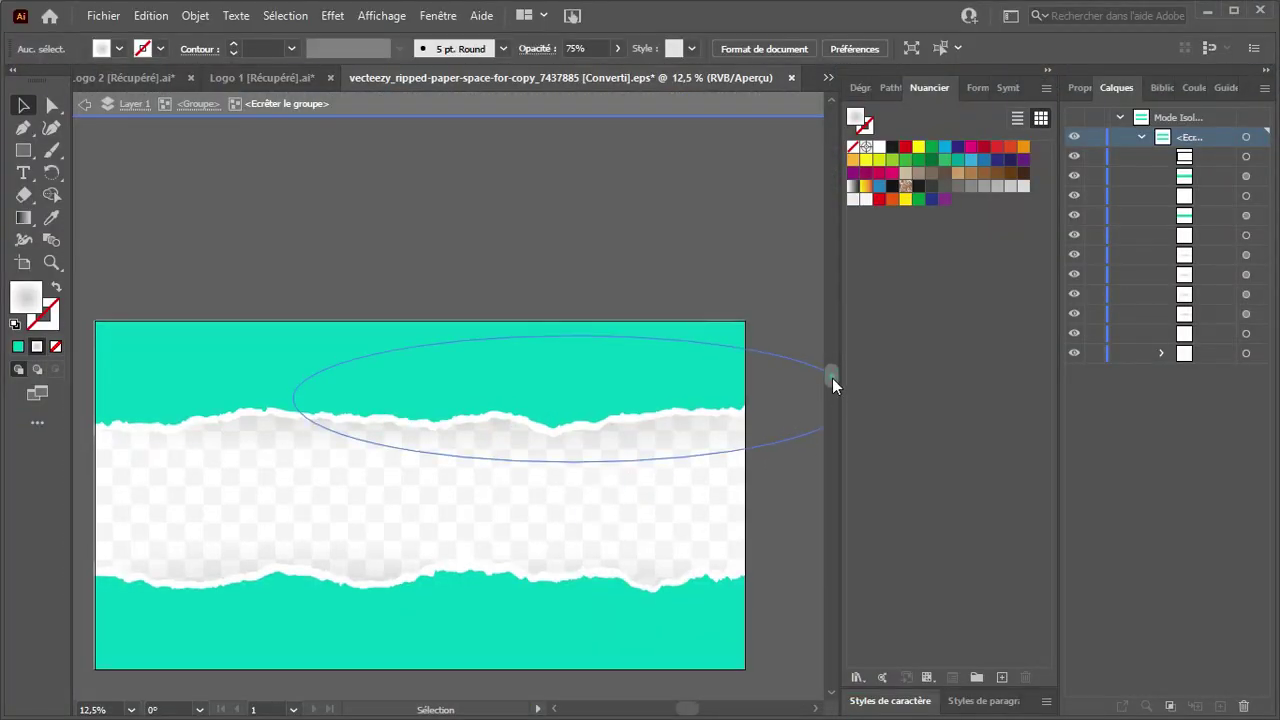
drag(832, 377, 832, 401)
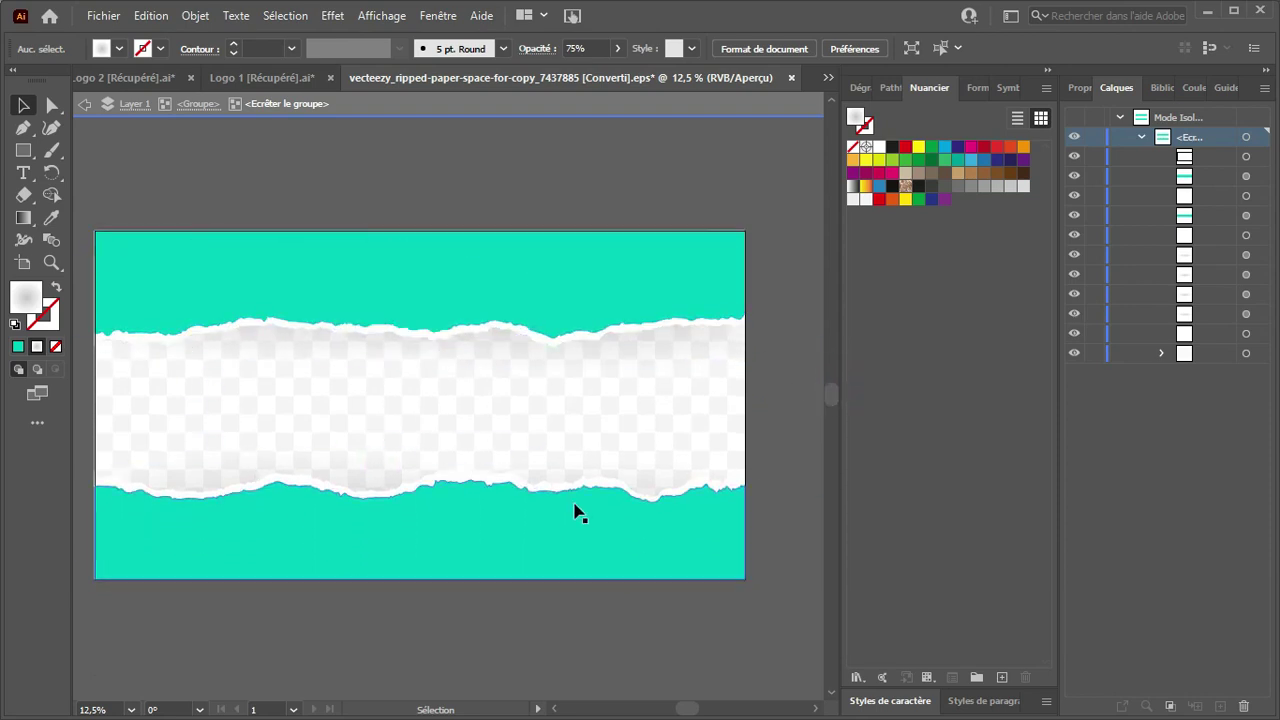
Change the fill of the lower teal torn-paper shape to white (#ffffff), keeping its layer visible
click(631, 542)
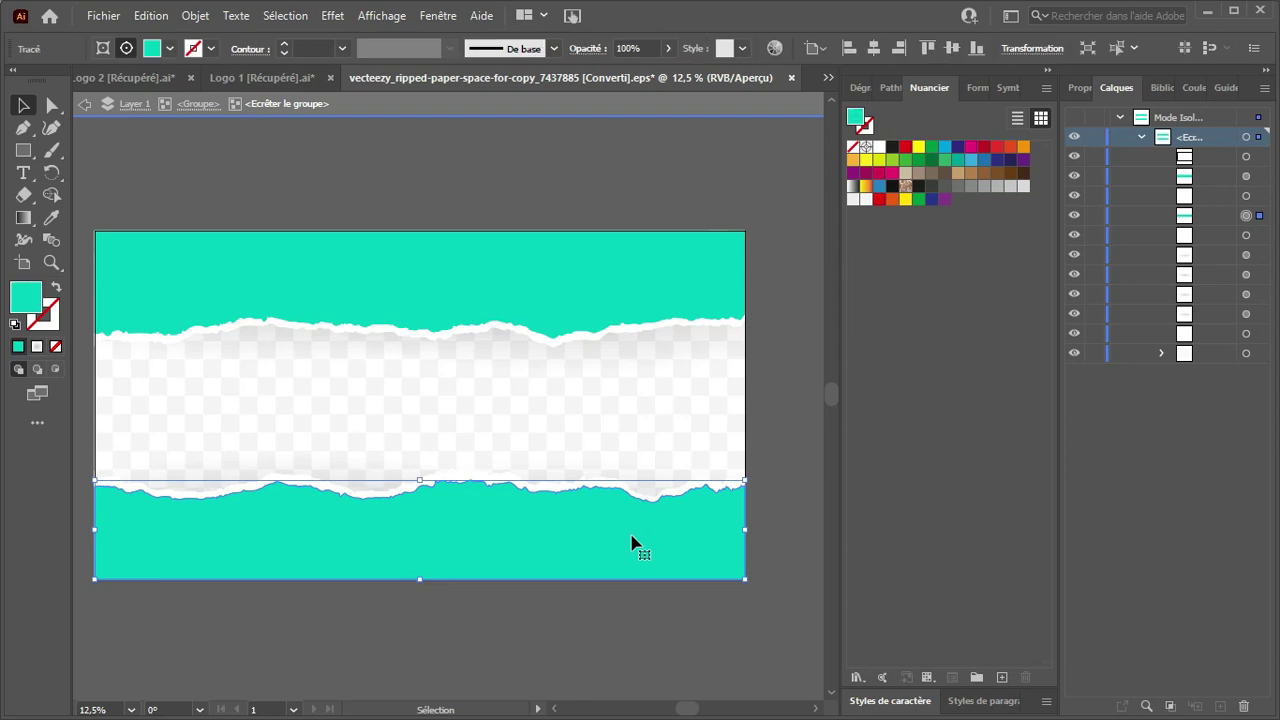
click(1076, 218)
click(1076, 218)
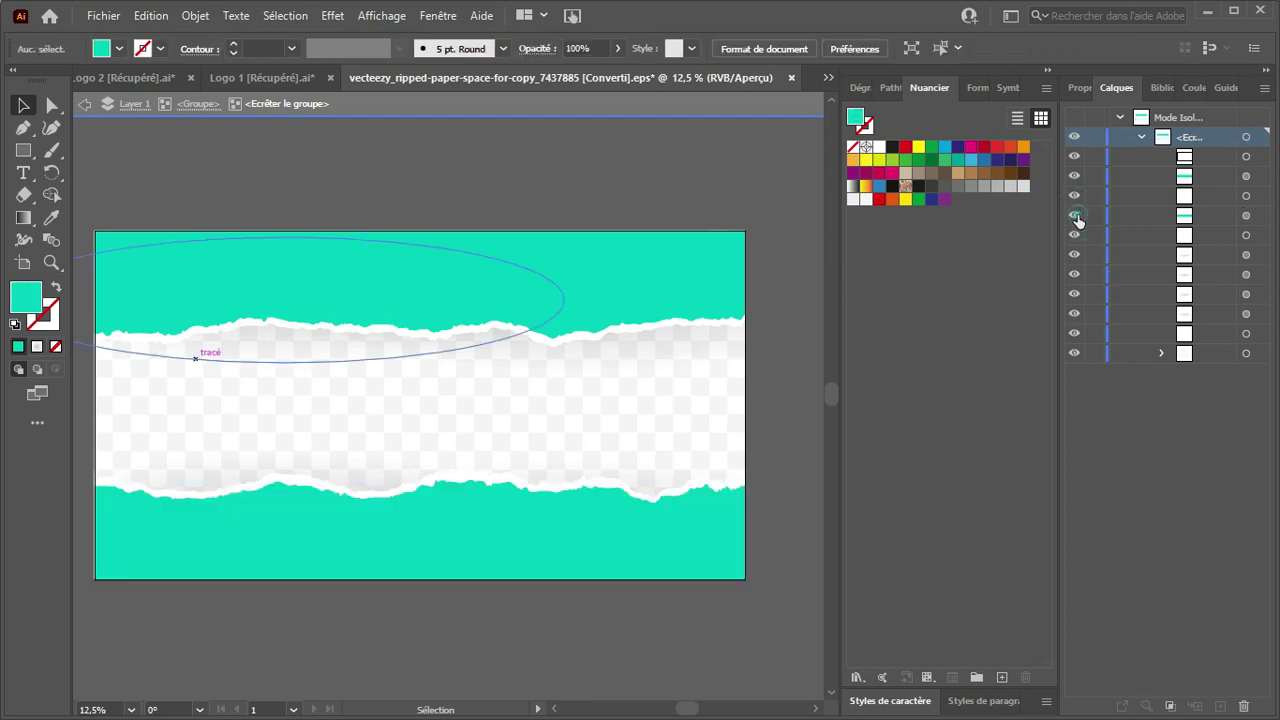
click(1248, 216)
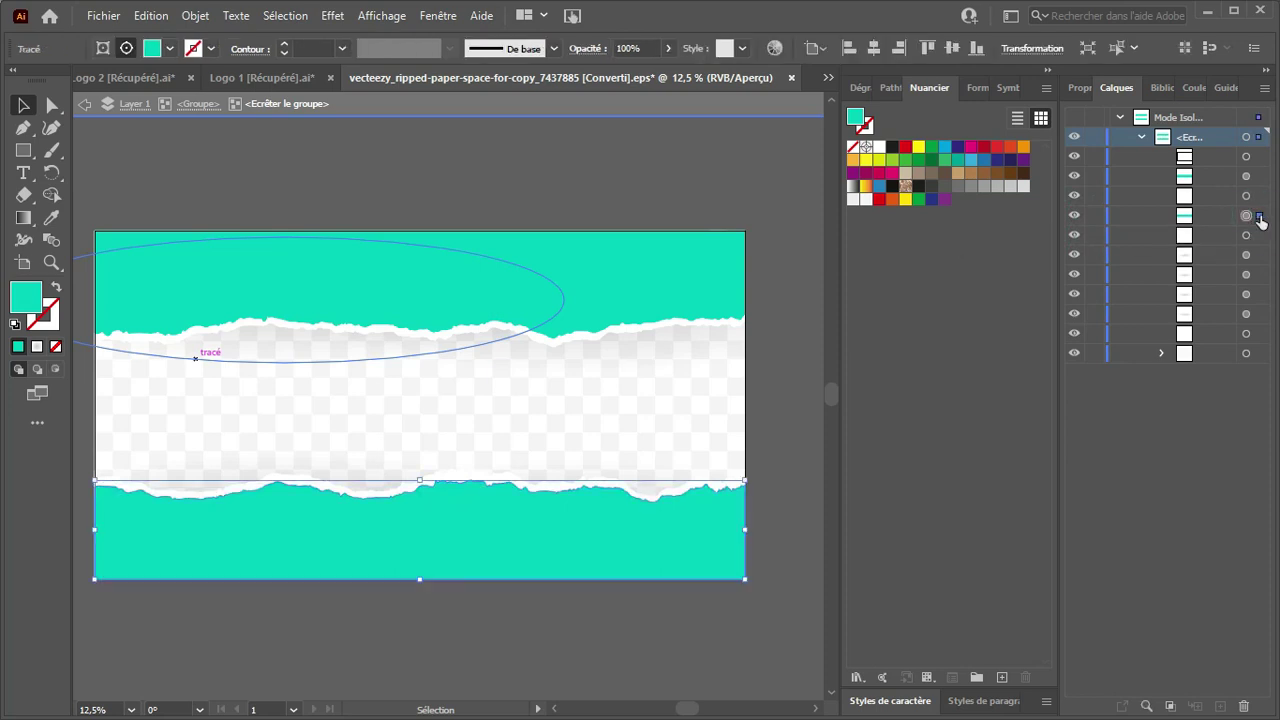
double_click(26, 298)
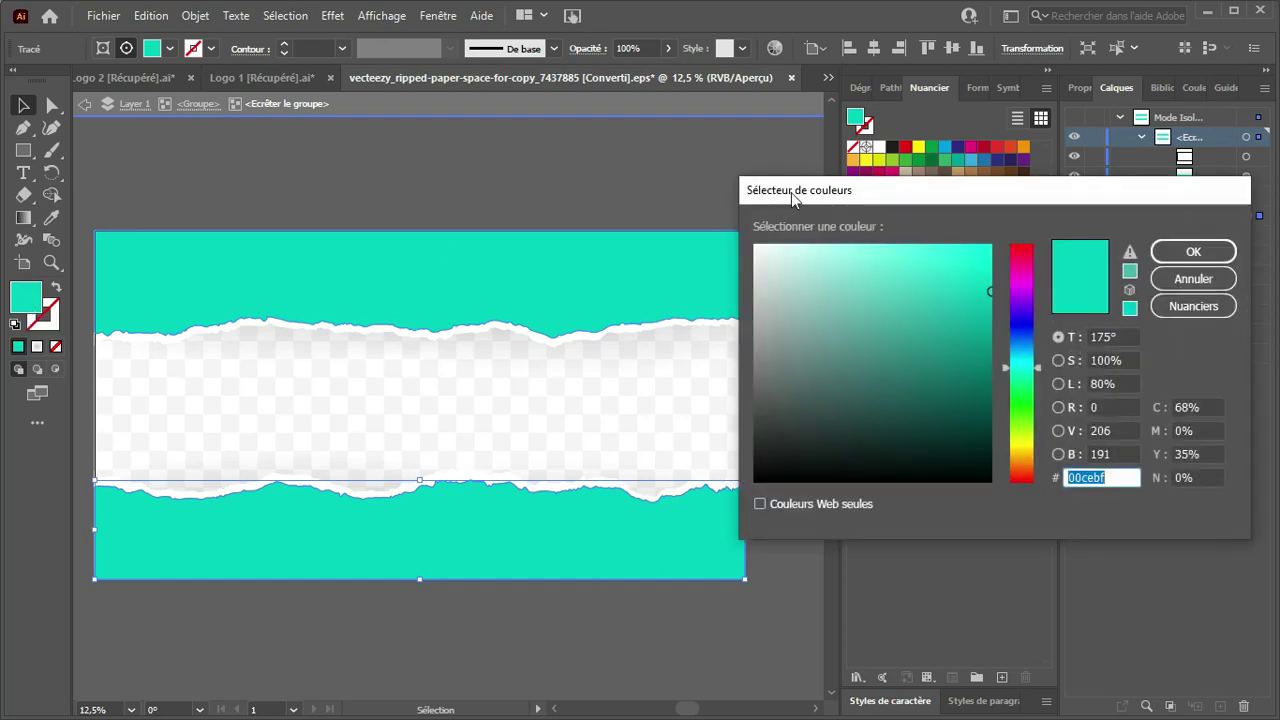
mouse_move(794, 251)
mouse_down()
mouse_move(820, 286)
mouse_move(750, 241)
mouse_move(866, 307)
mouse_move(900, 300)
mouse_move(834, 297)
mouse_move(753, 241)
mouse_up()
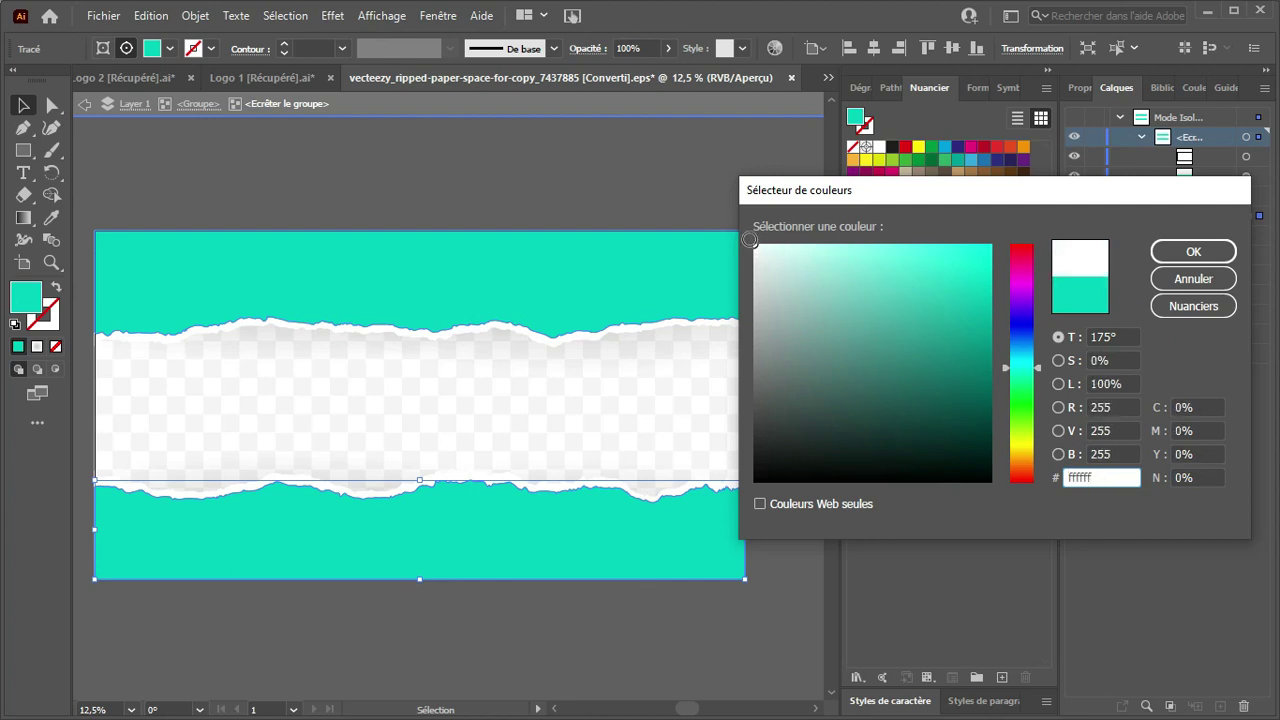
click(1198, 243)
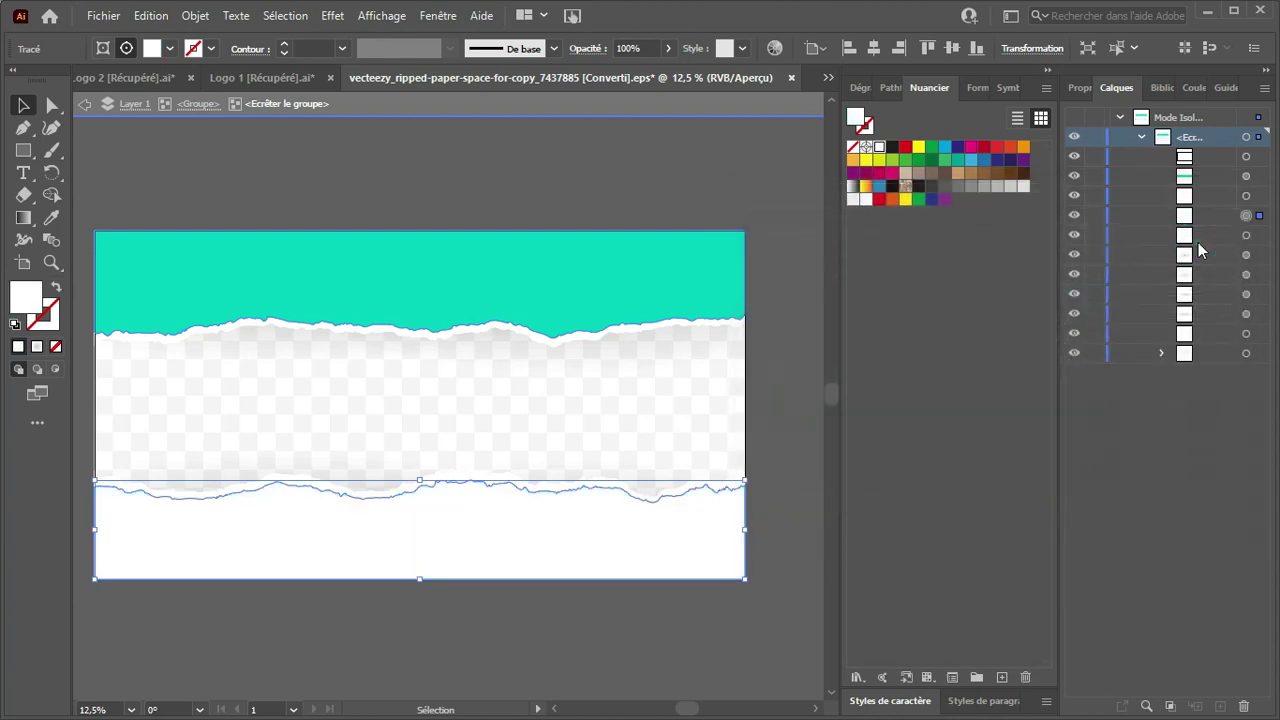
Fill the white torn-edge shape beneath the lower paper piece with blue (#241fea)
click(1258, 236)
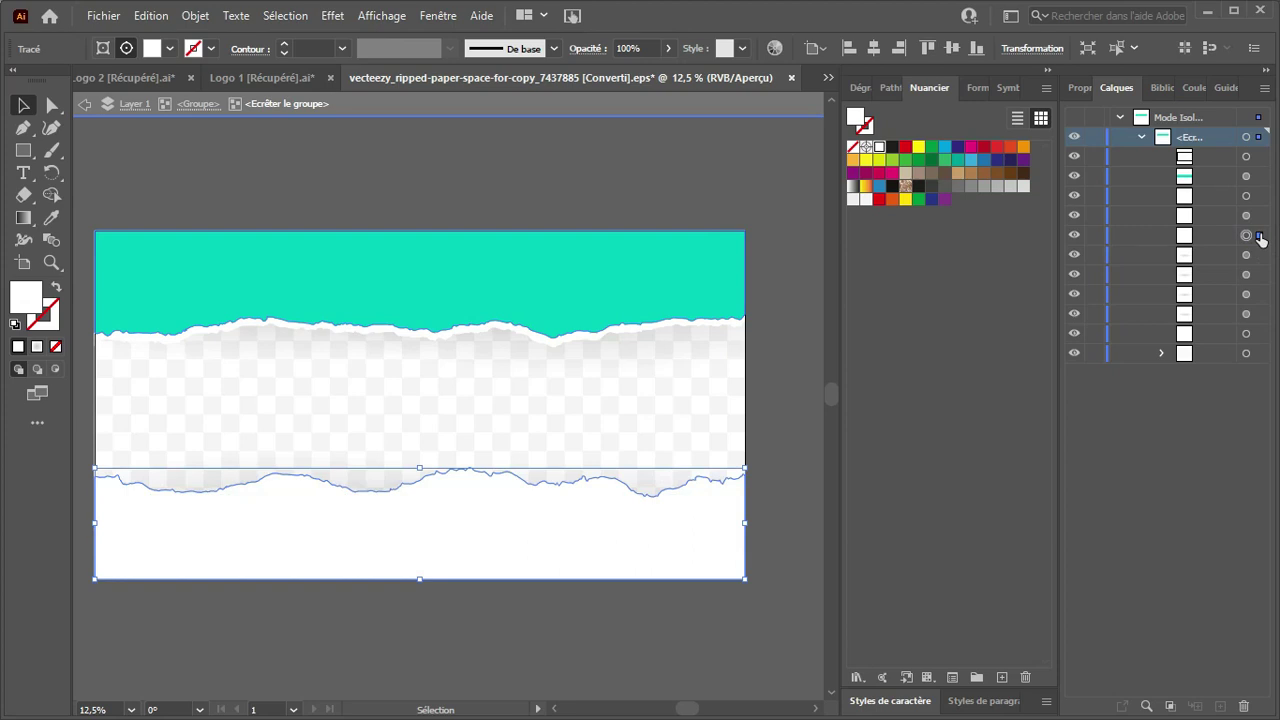
double_click(24, 302)
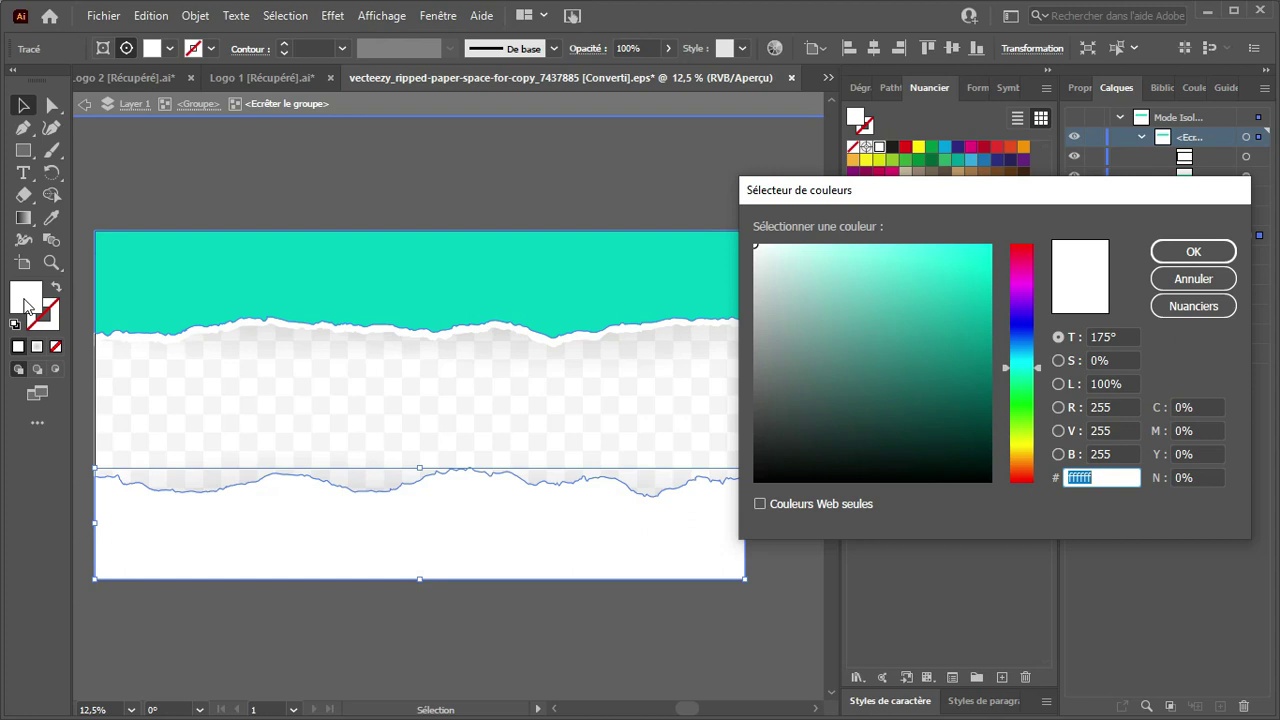
click(1022, 322)
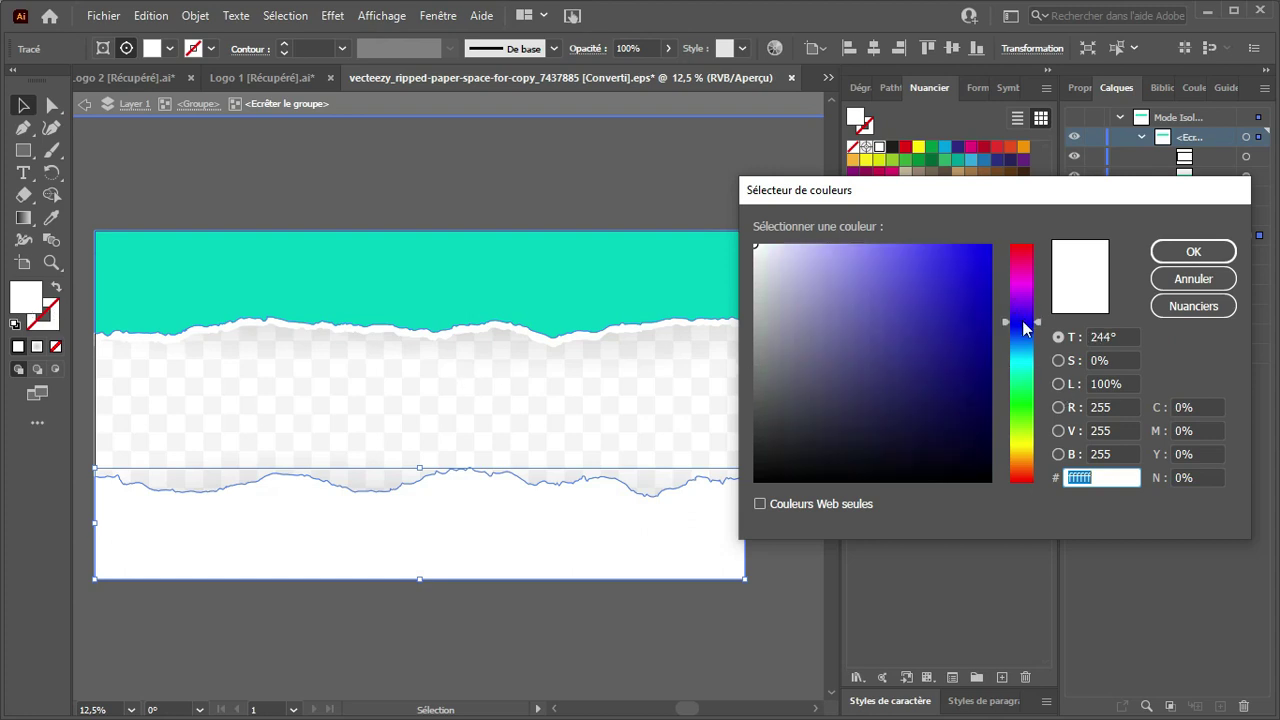
mouse_move(985, 303)
mouse_down()
mouse_move(977, 270)
mouse_move(960, 263)
mouse_up()
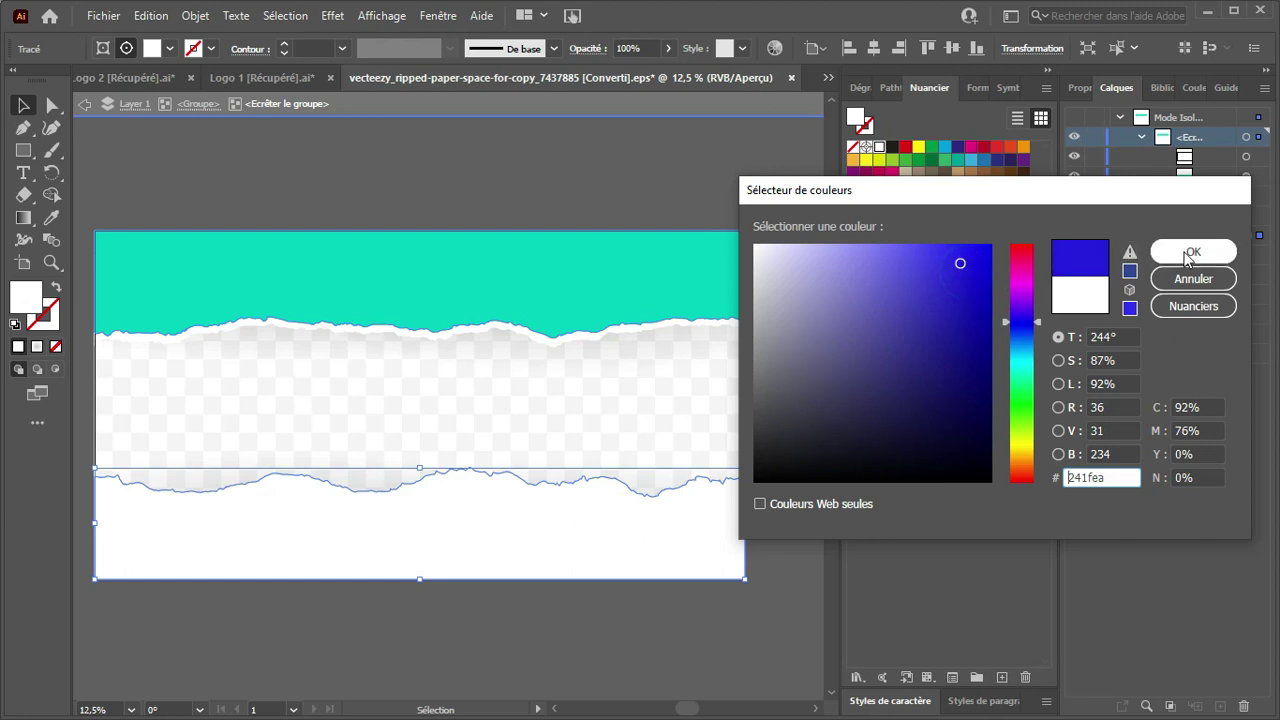
click(1191, 253)
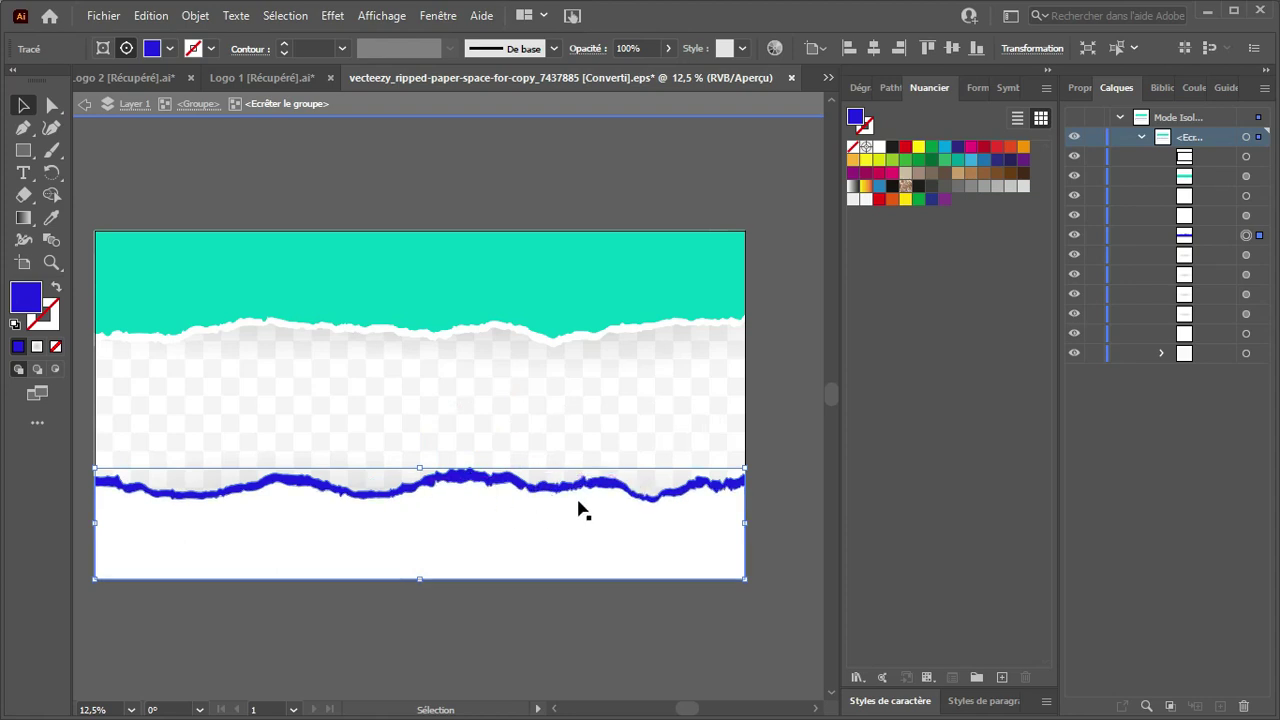
Copy both lower torn-paper shapes, switch to Photoshop, paste them as pixels into the blank Sans titre-1 document and move them down to Y 587.50 px
shift+click(1259, 219)
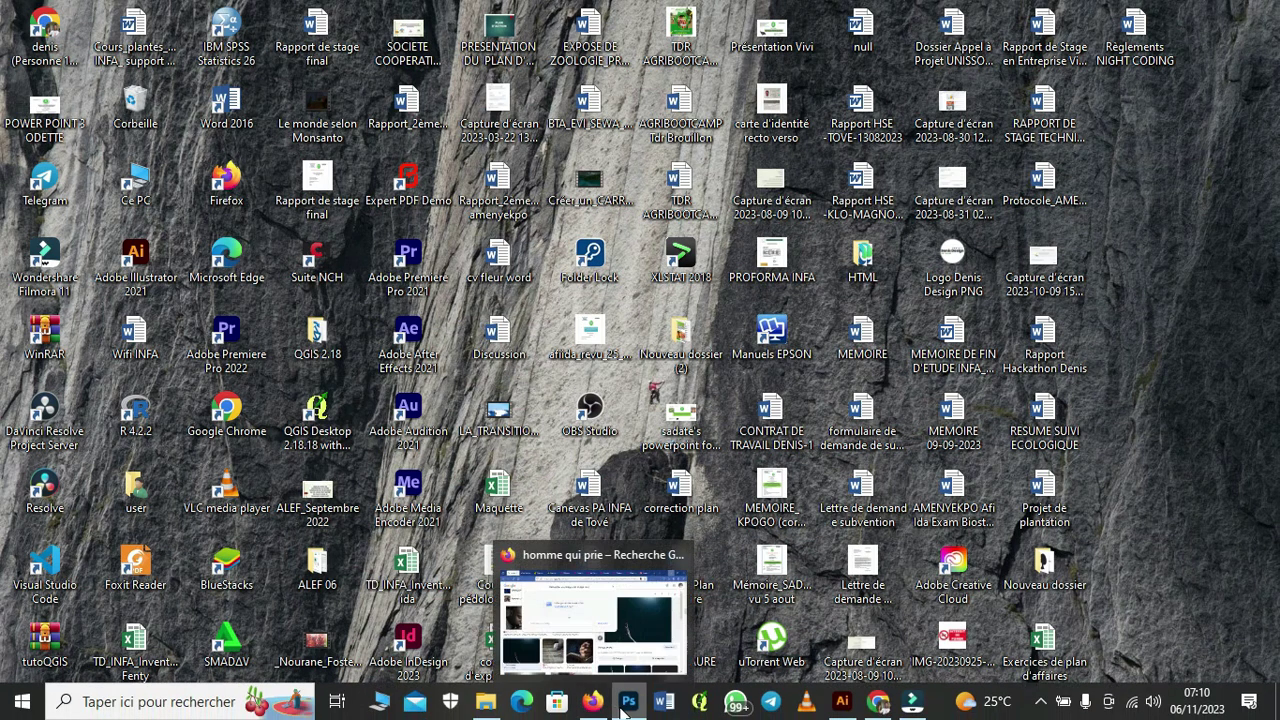
mouse_move(628, 702)
click(616, 660)
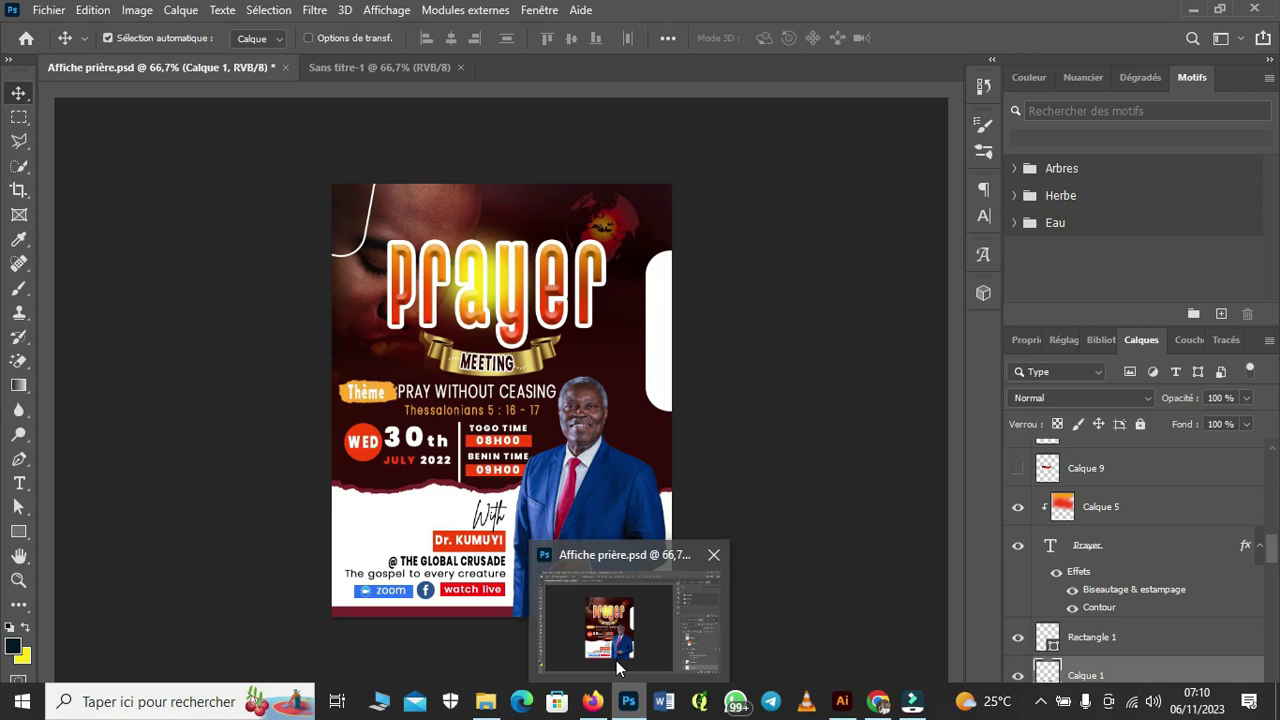
click(324, 66)
key(ctrl+v)
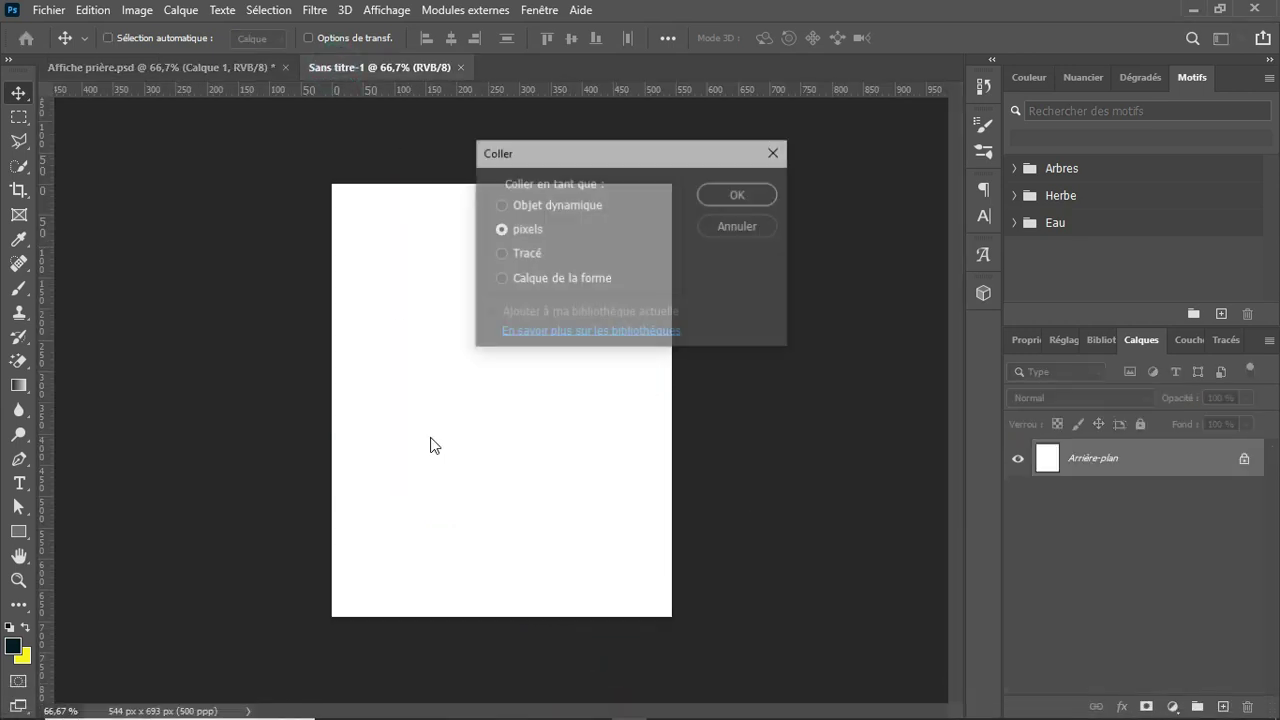
key(Return)
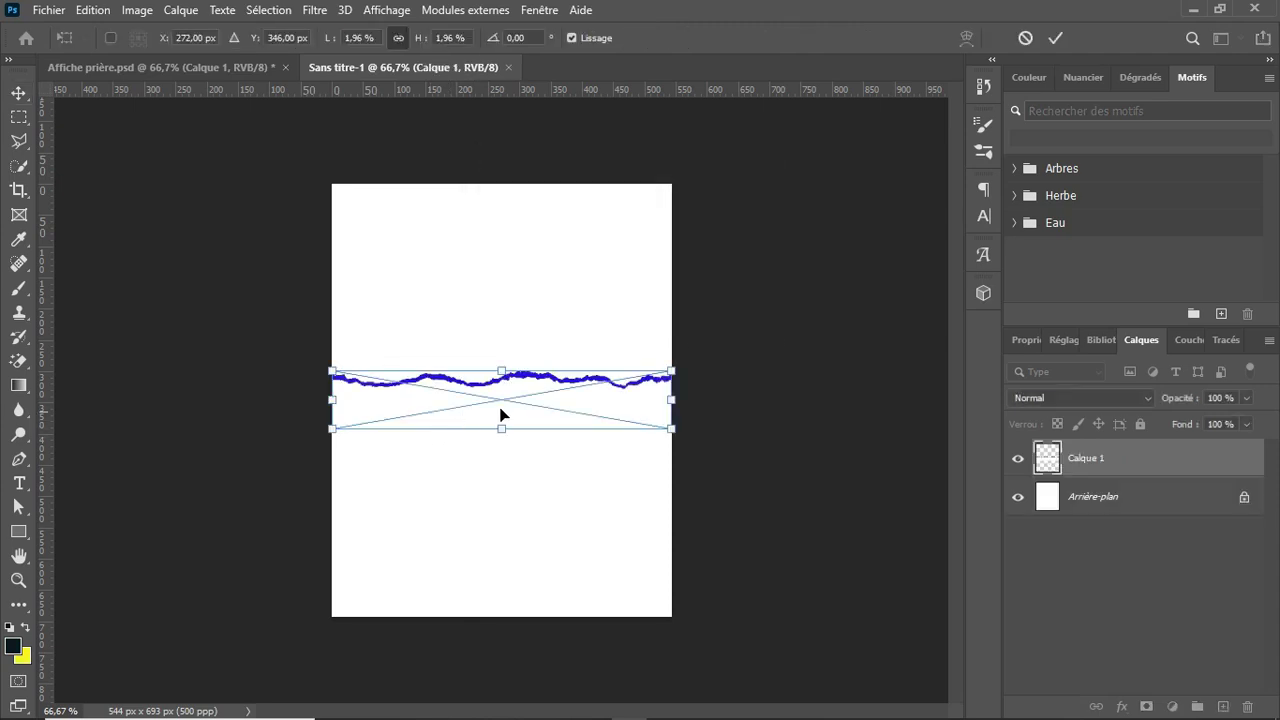
drag(508, 411, 509, 557)
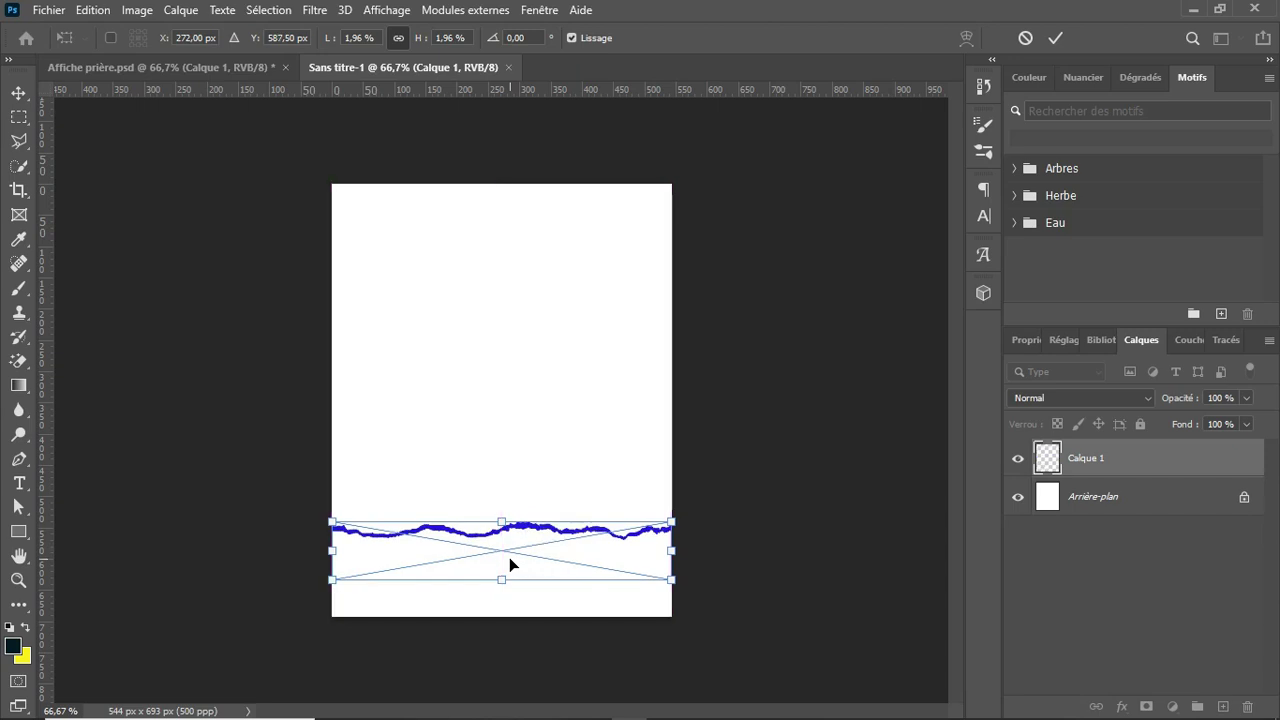
key(Return)
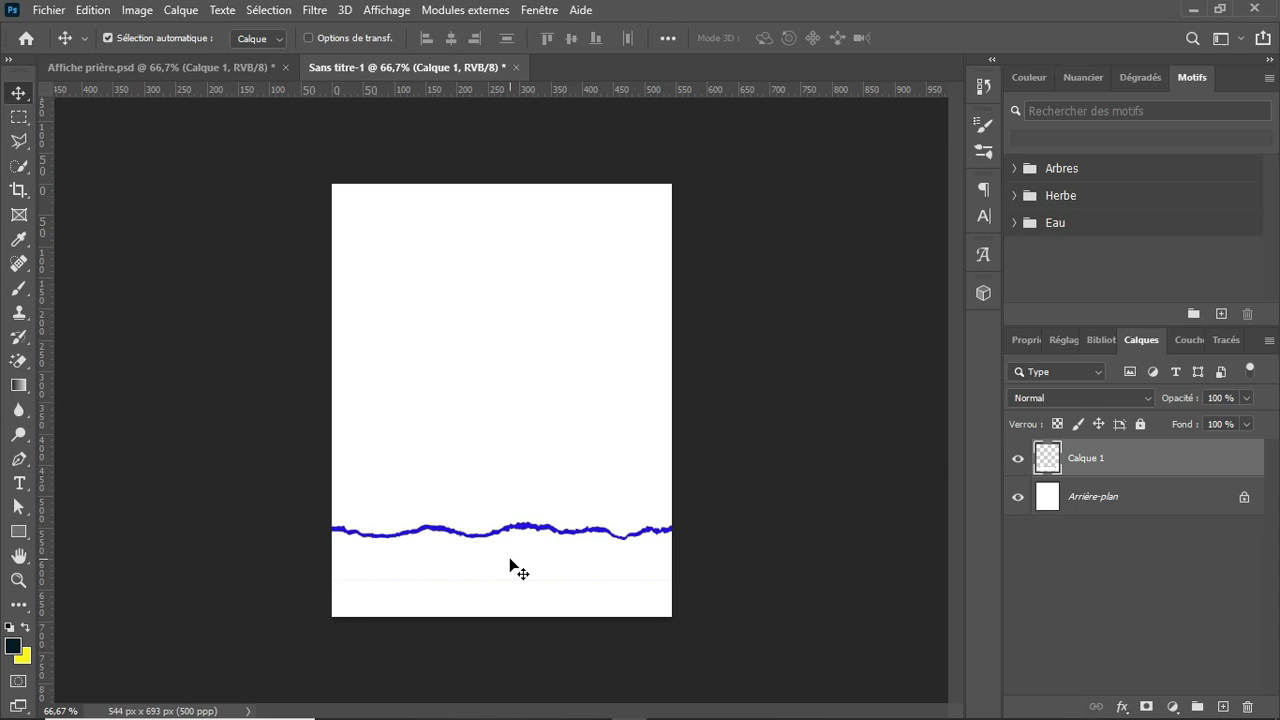
Replace the pasted blue-edged paper layer in Sans titre-1 with the maroon-edged torn-paper layer copied from Affiche prière.psd
key(Delete)
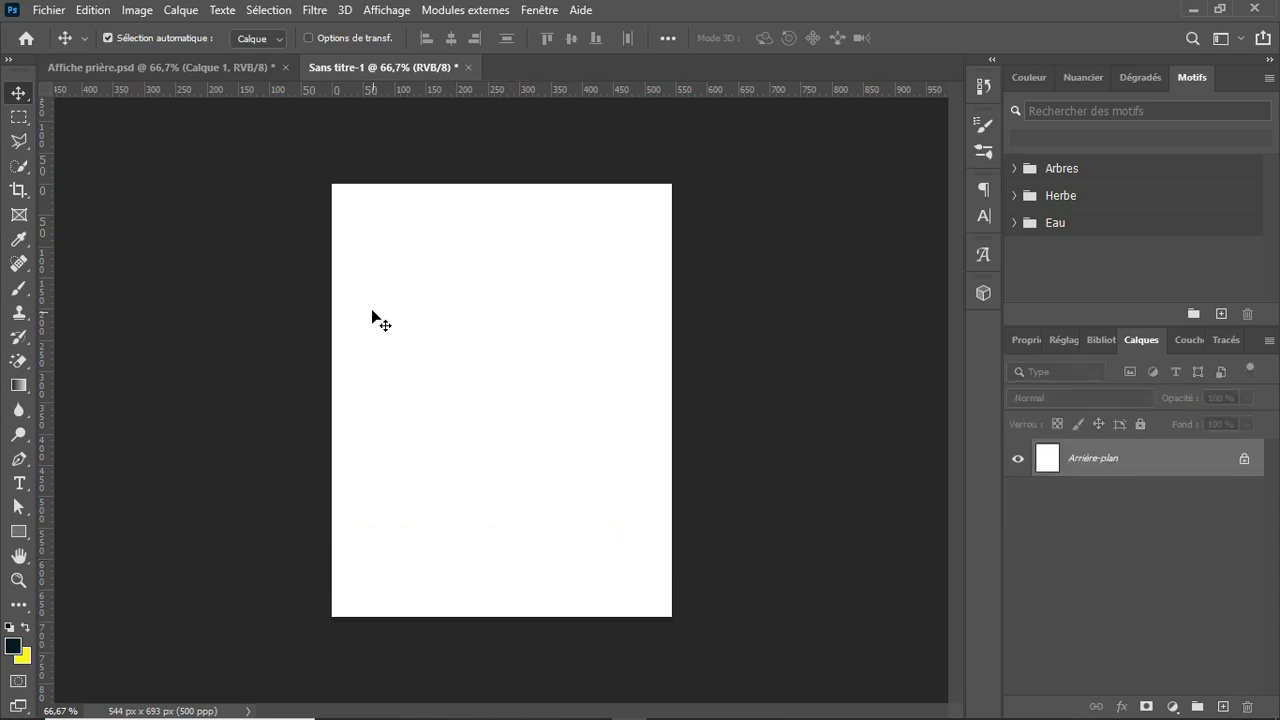
click(244, 77)
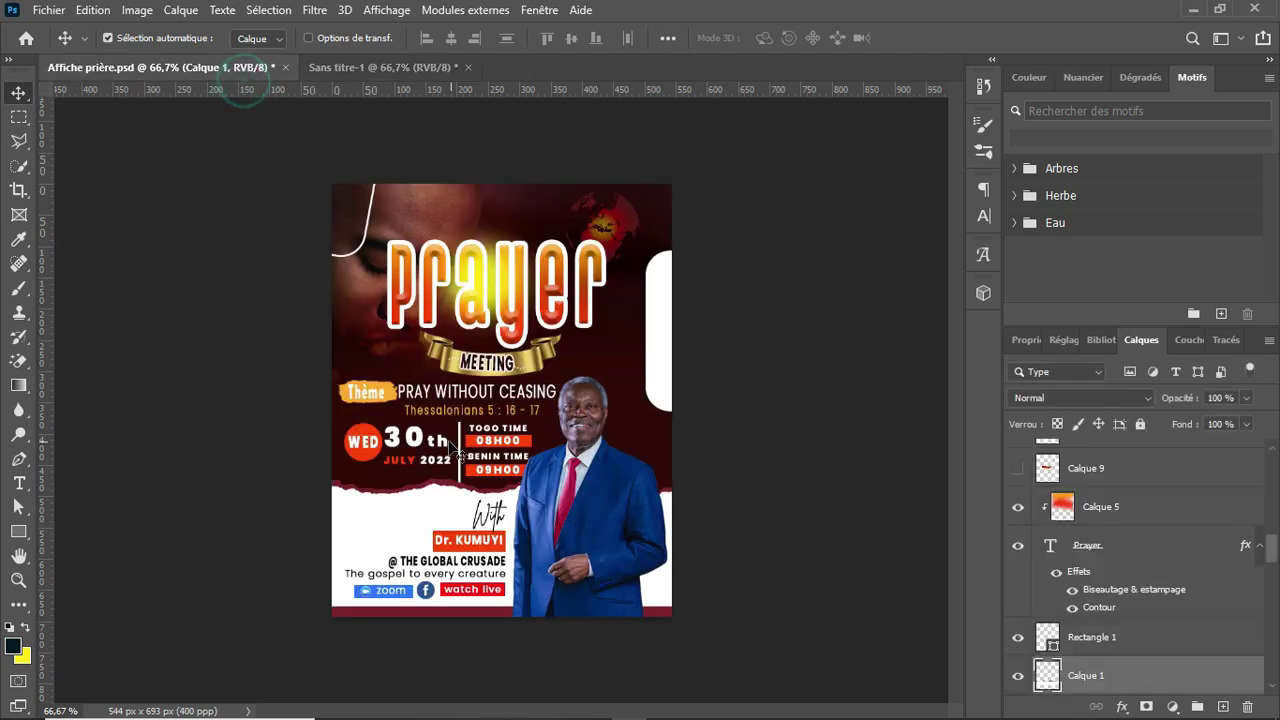
drag(412, 499, 531, 512)
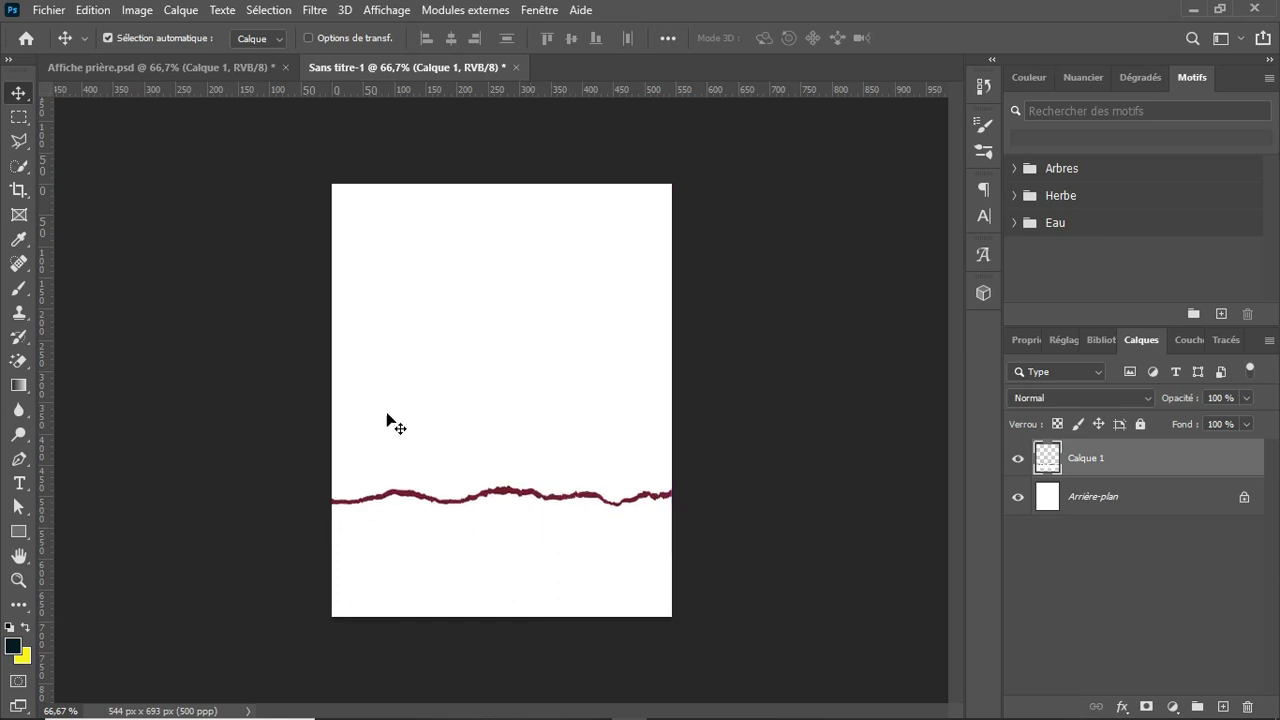
Place the embedded image pastor-wf-kumuyi-1 from Téléchargements, scale it to slightly over half the page height and set it in the page's lower-right corner
click(49, 10)
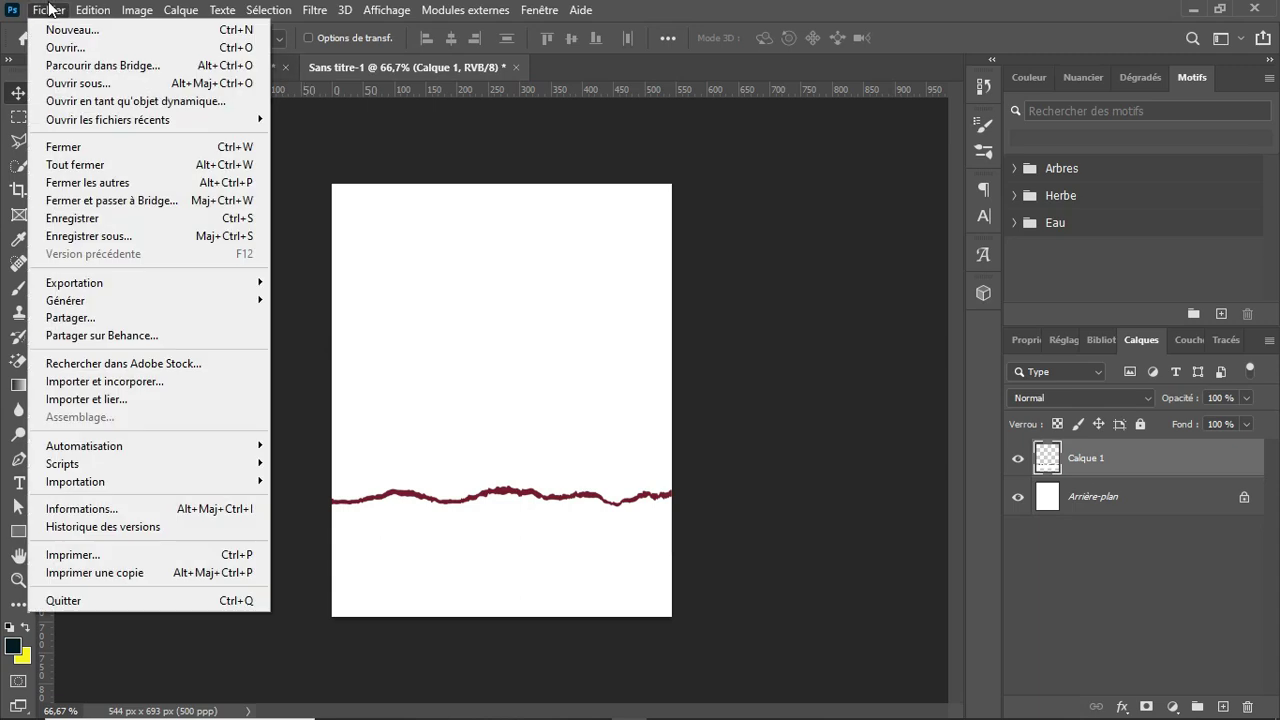
click(70, 380)
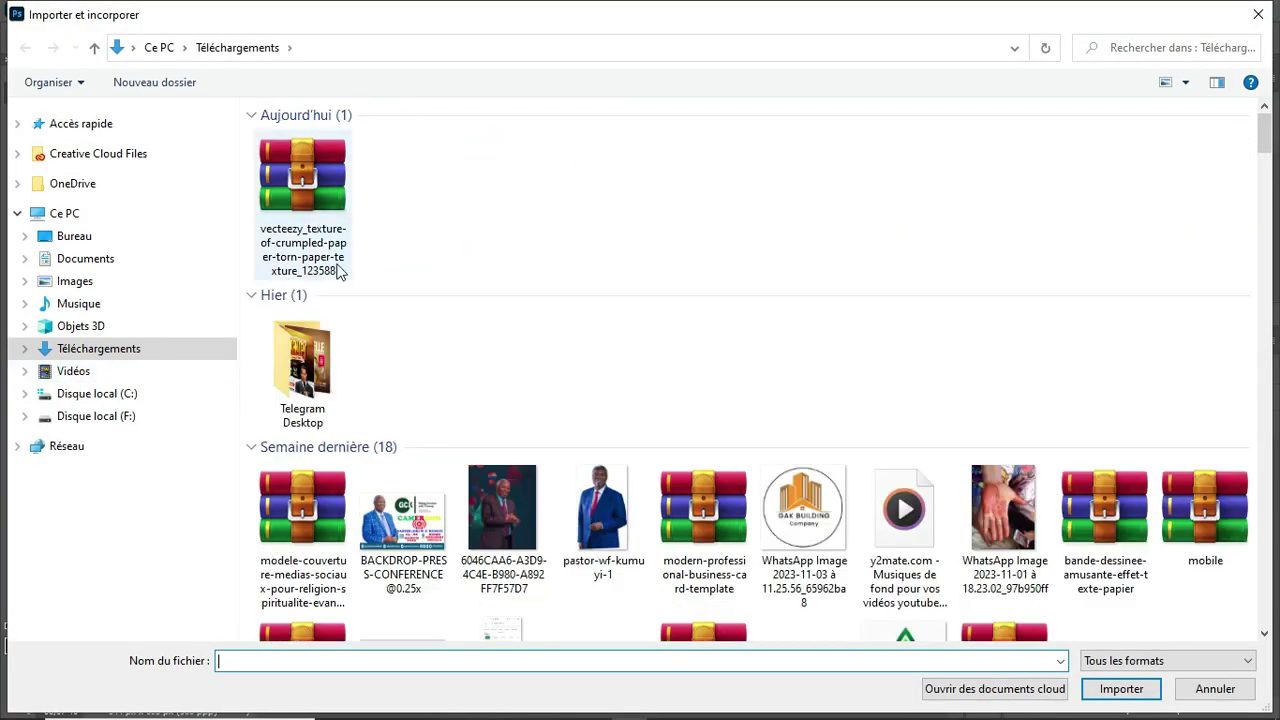
double_click(601, 505)
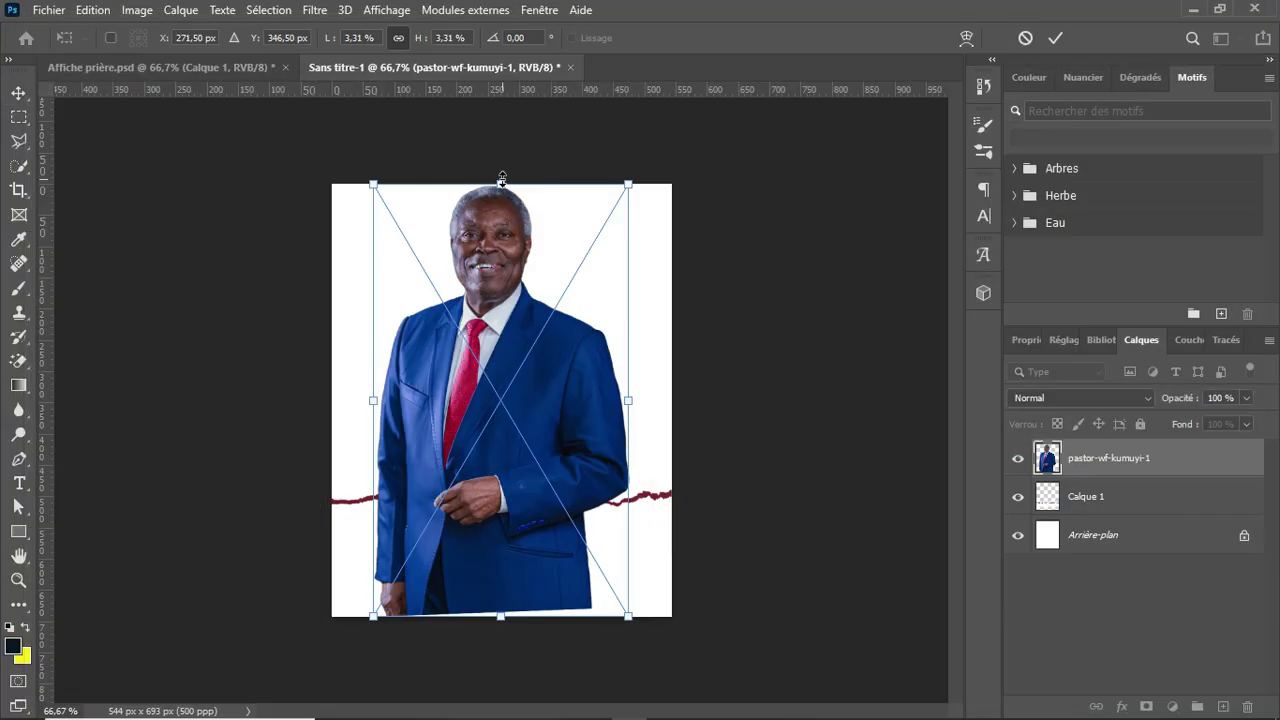
drag(502, 180, 524, 350)
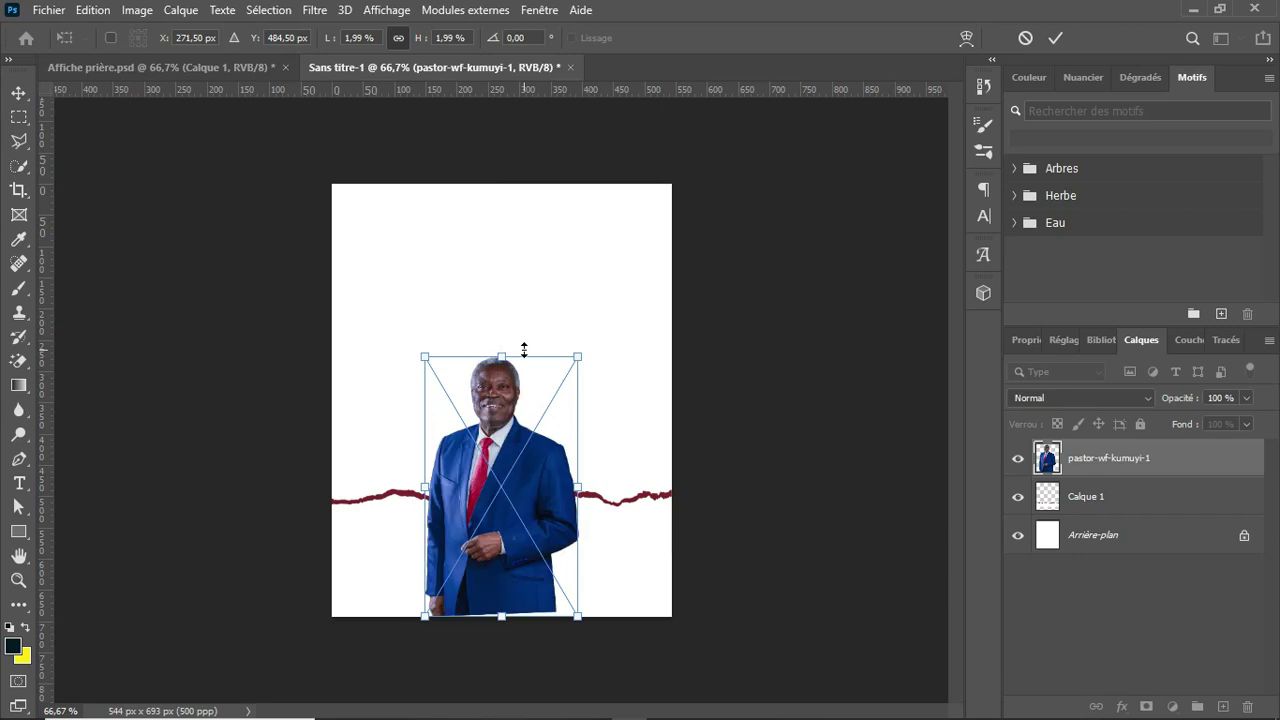
drag(512, 443, 600, 457)
drag(671, 372, 668, 378)
key(Return)
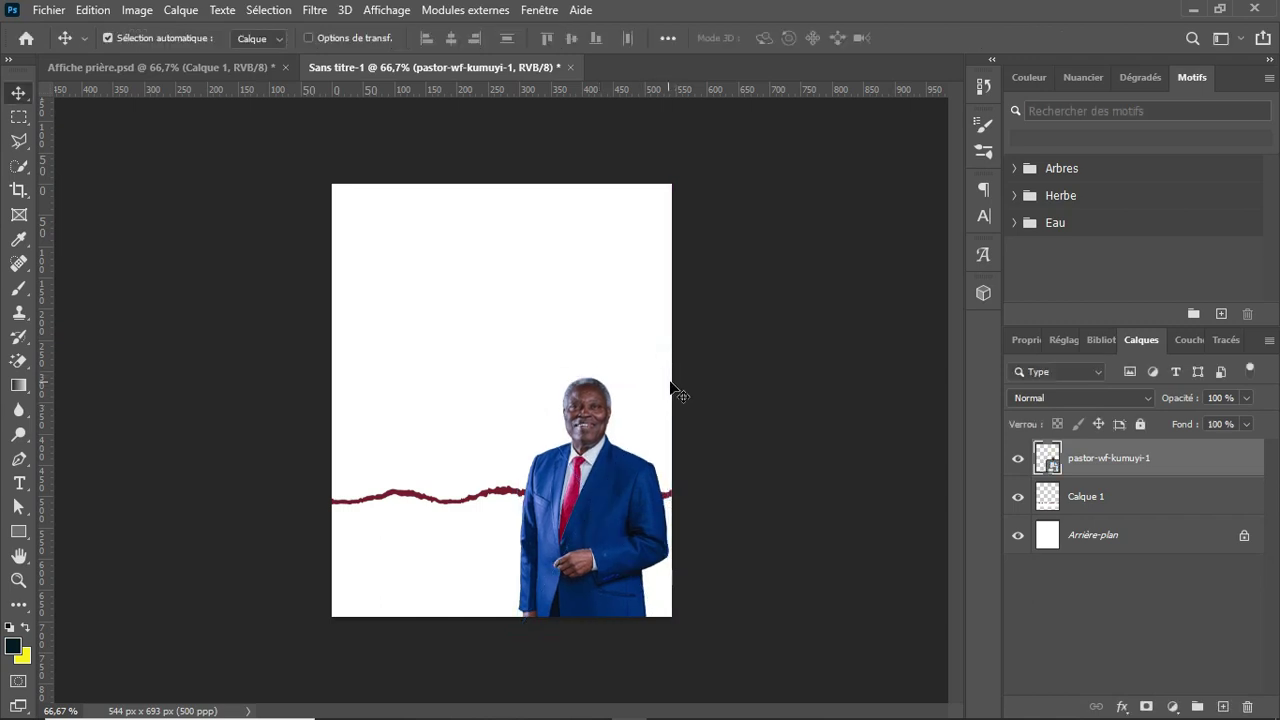
Draw a rectangle about 580 × 40 px across the page's bottom edge on a new layer between the torn paper and the portrait
click(1101, 494)
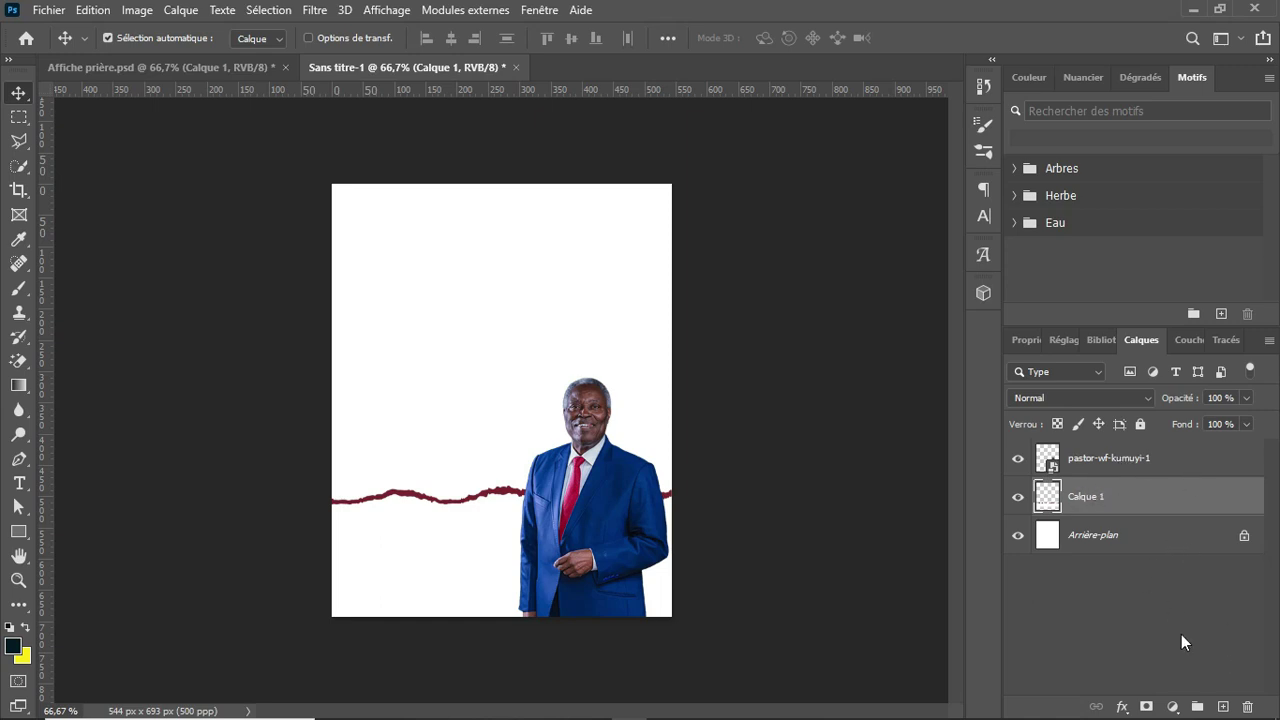
click(1222, 707)
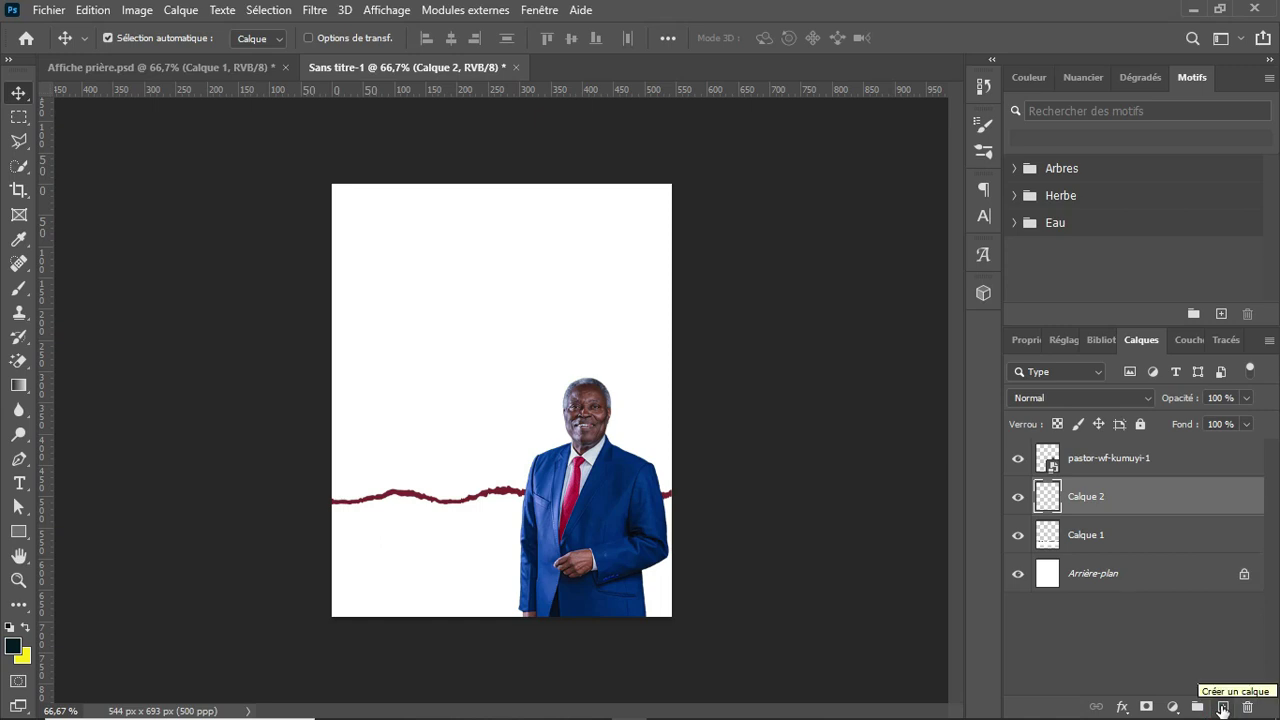
key(u)
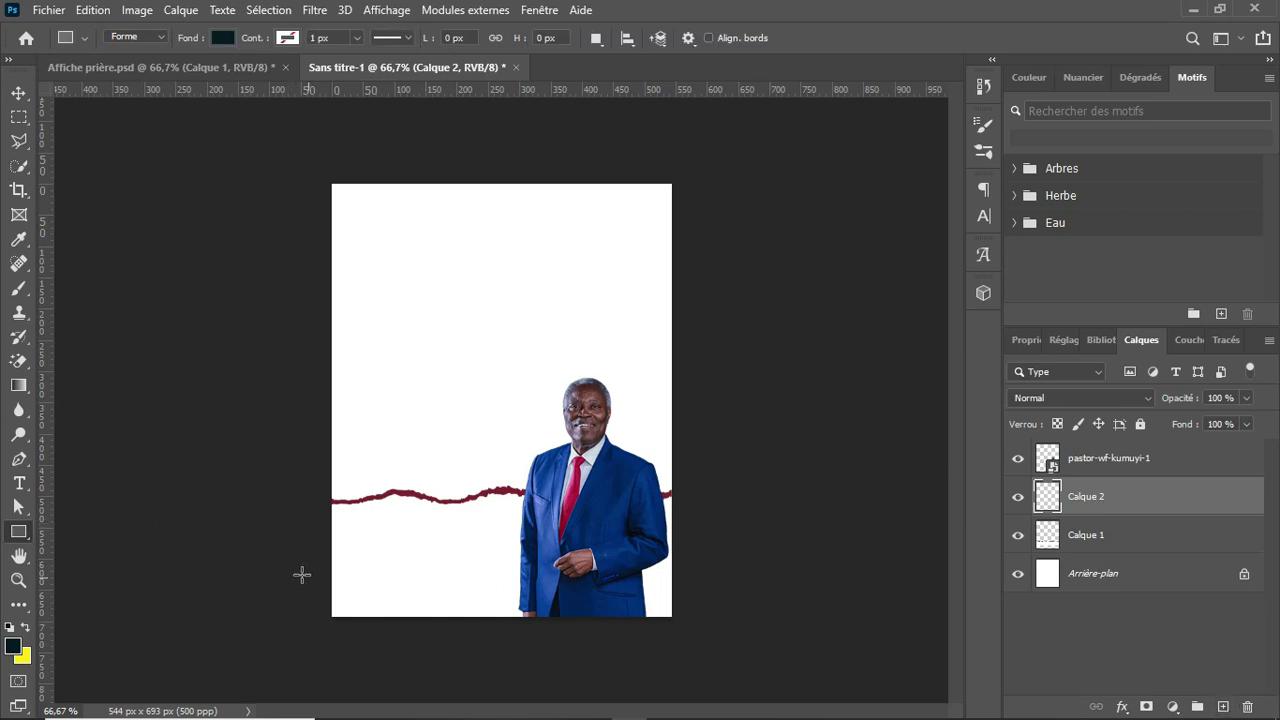
right_click(22, 531)
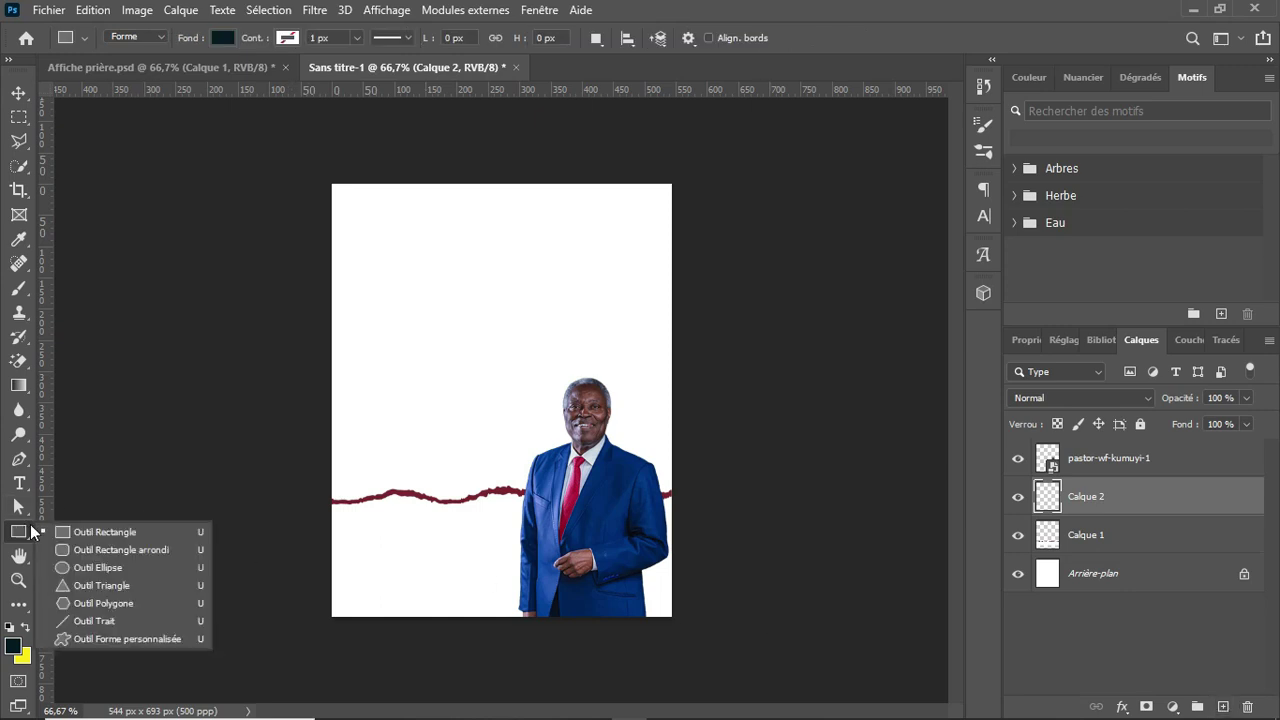
click(97, 535)
drag(322, 603, 685, 627)
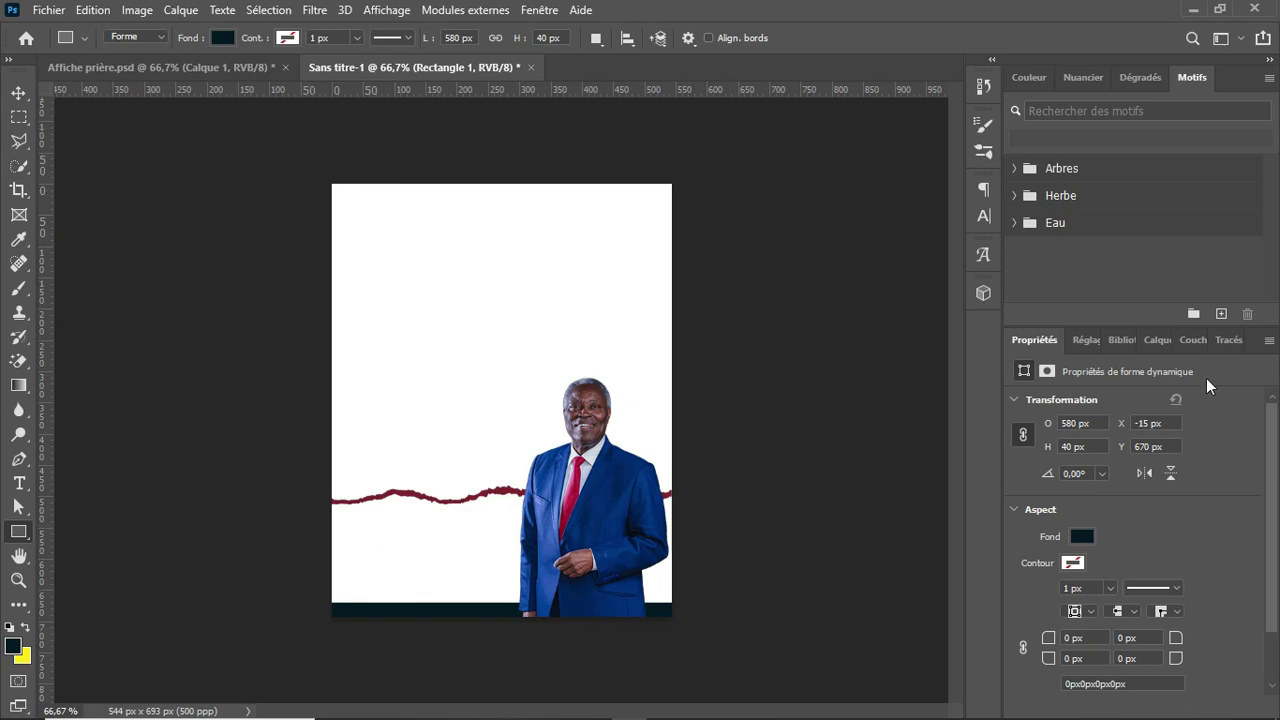
click(1160, 340)
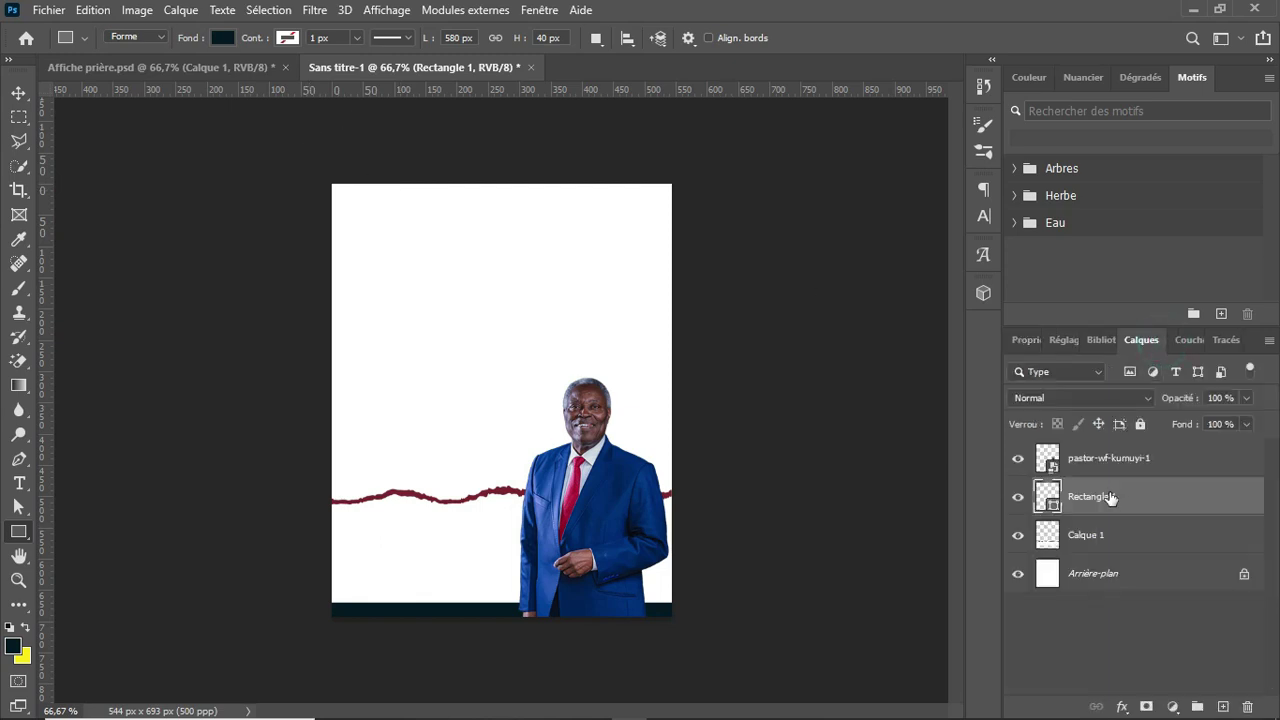
Change the bottom rectangle's fill to the maroon sampled from the torn paper edge (#7c252e)
double_click(1052, 508)
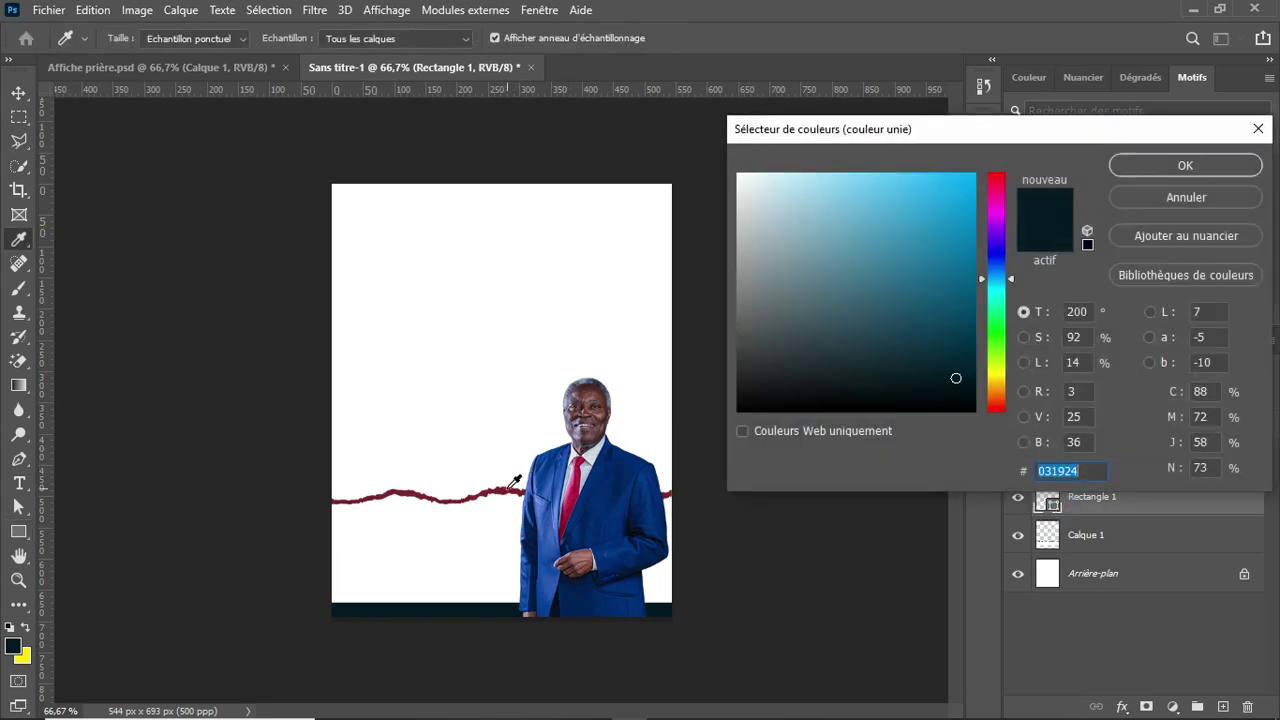
click(511, 489)
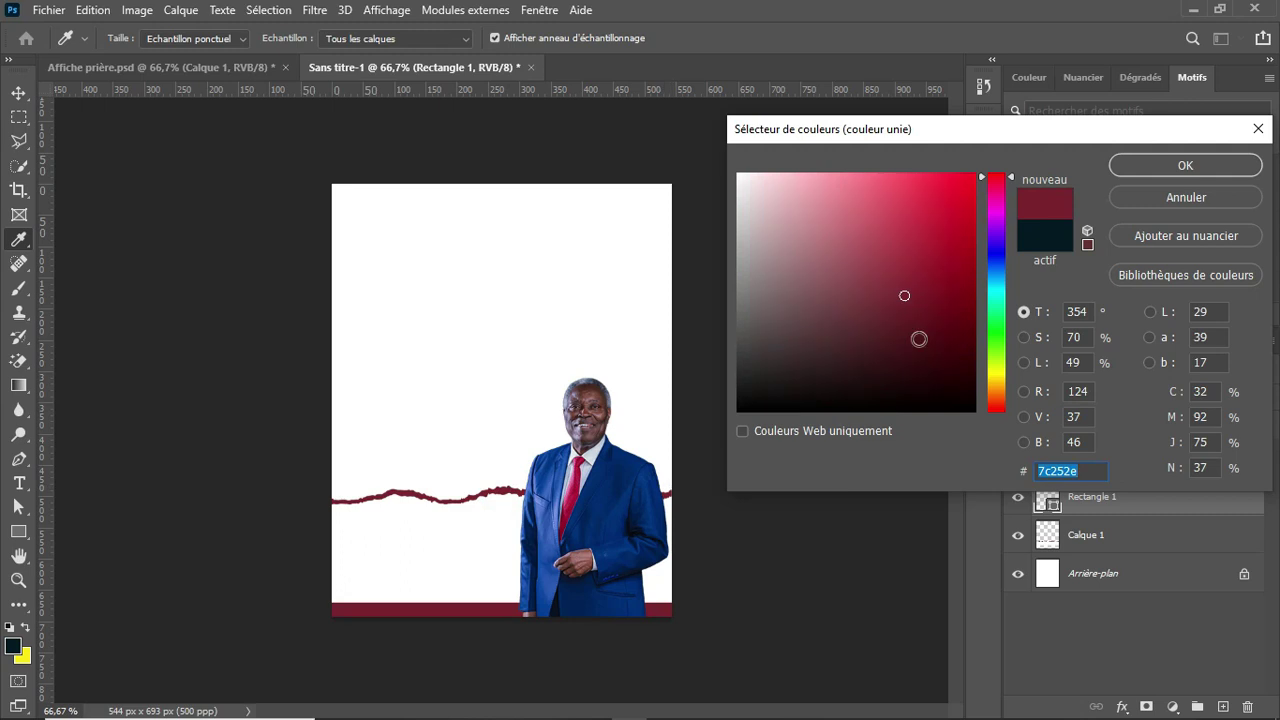
click(1188, 169)
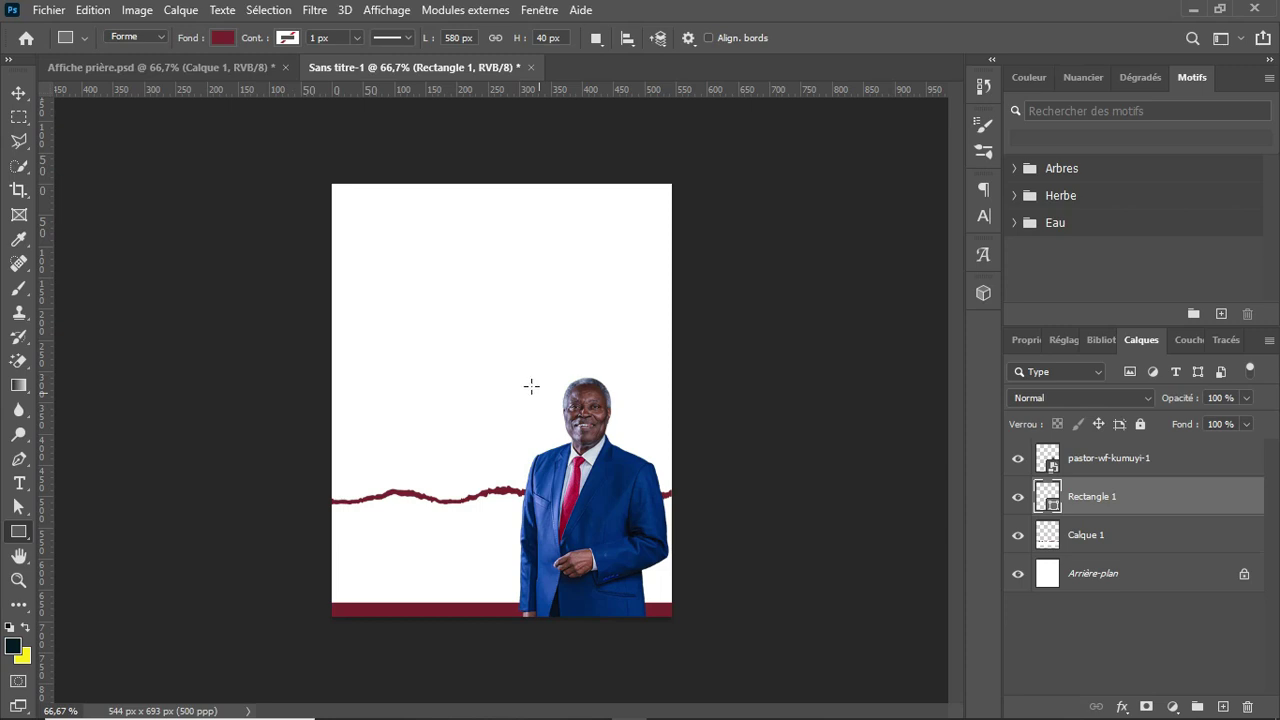
click(155, 73)
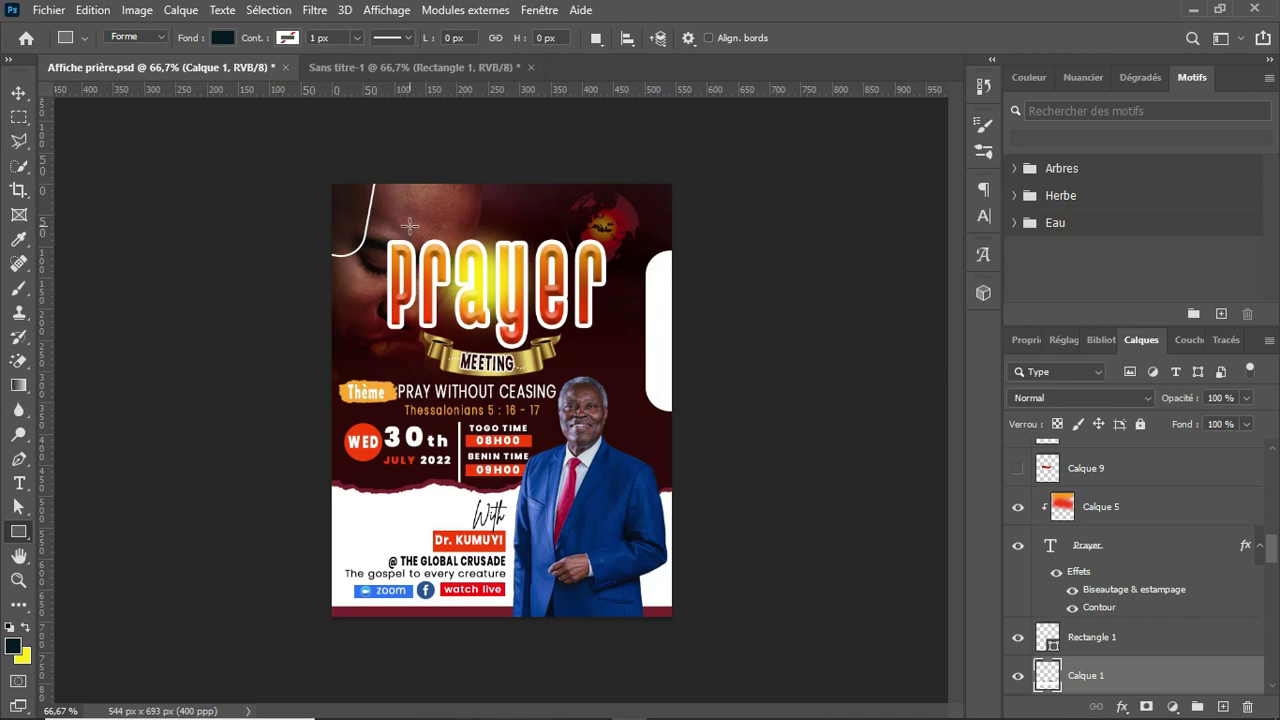
click(417, 61)
click(45, 10)
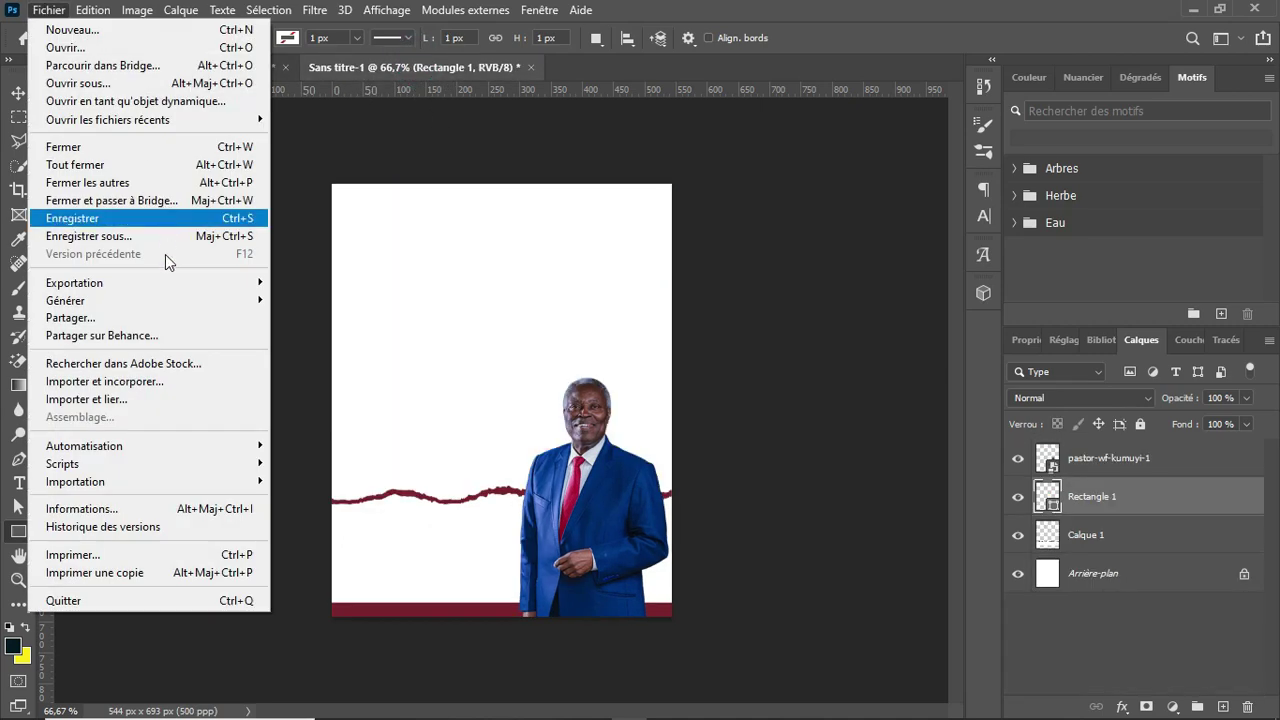
click(126, 379)
double_click(437, 170)
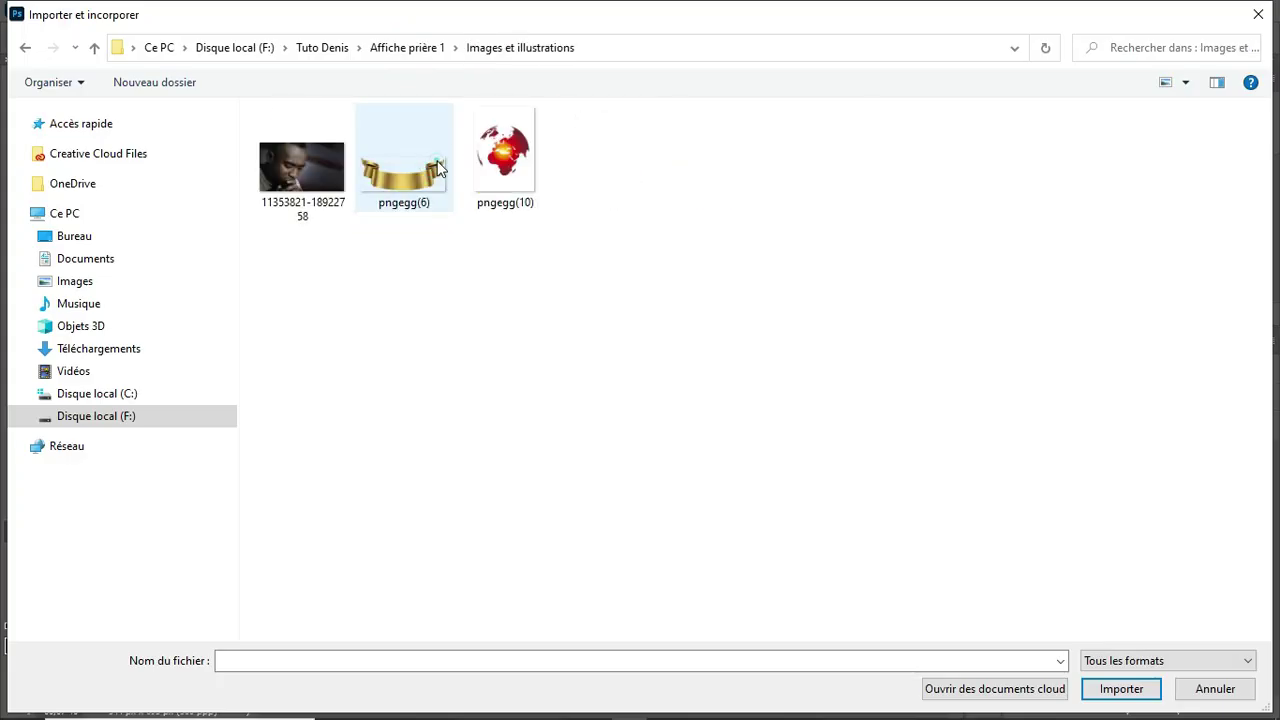
click(343, 171)
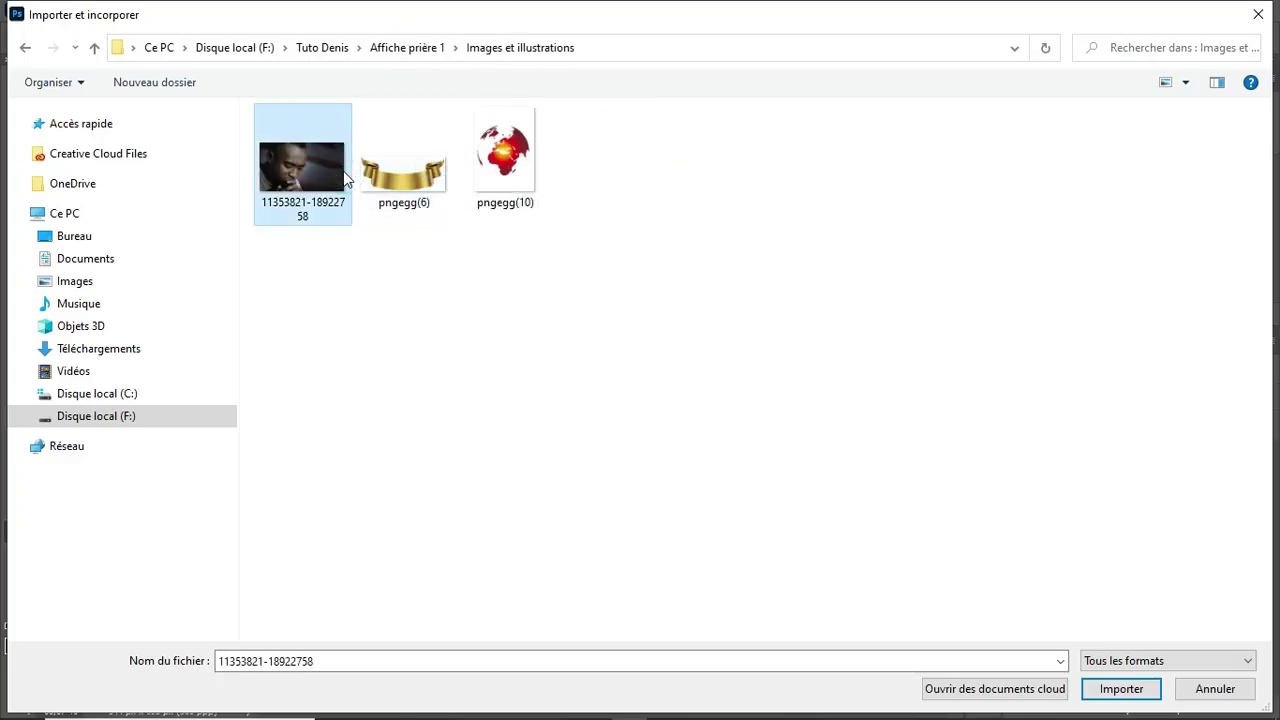
click(284, 184)
click(1125, 691)
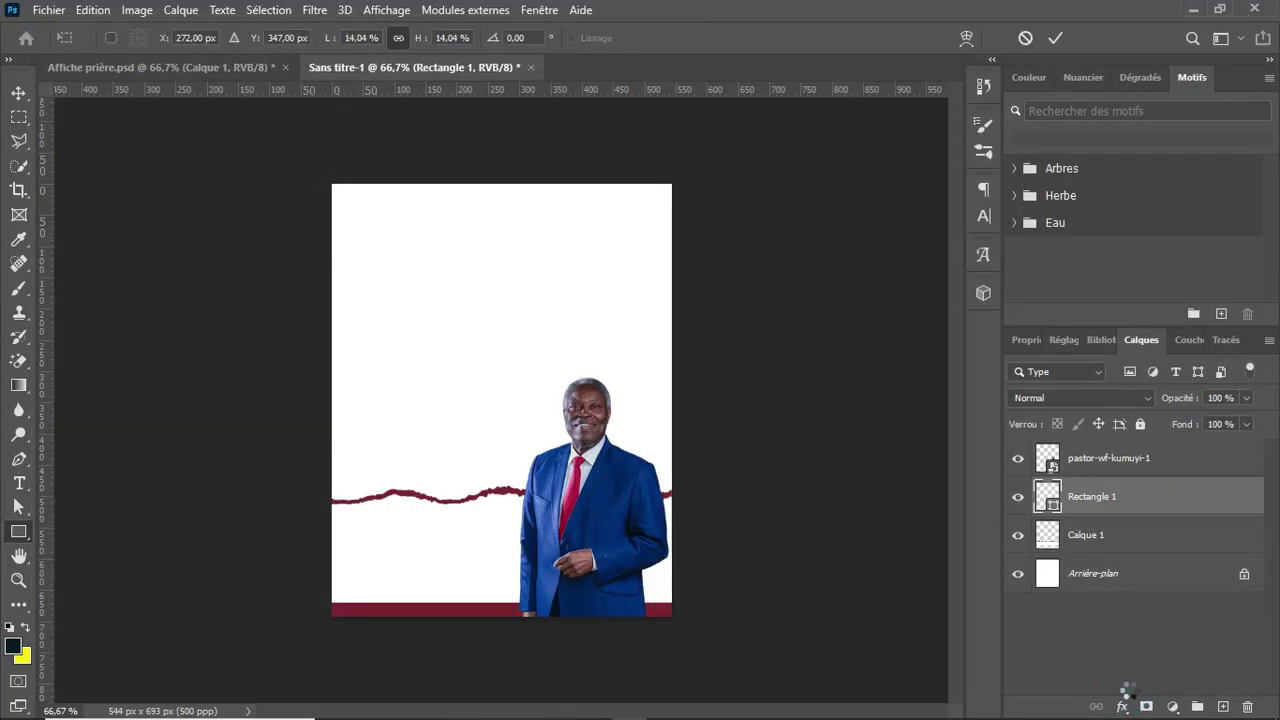
Scale the praying man photo to about 15.5 % and position it so it spans the upper part of the page
drag(506, 403, 480, 290)
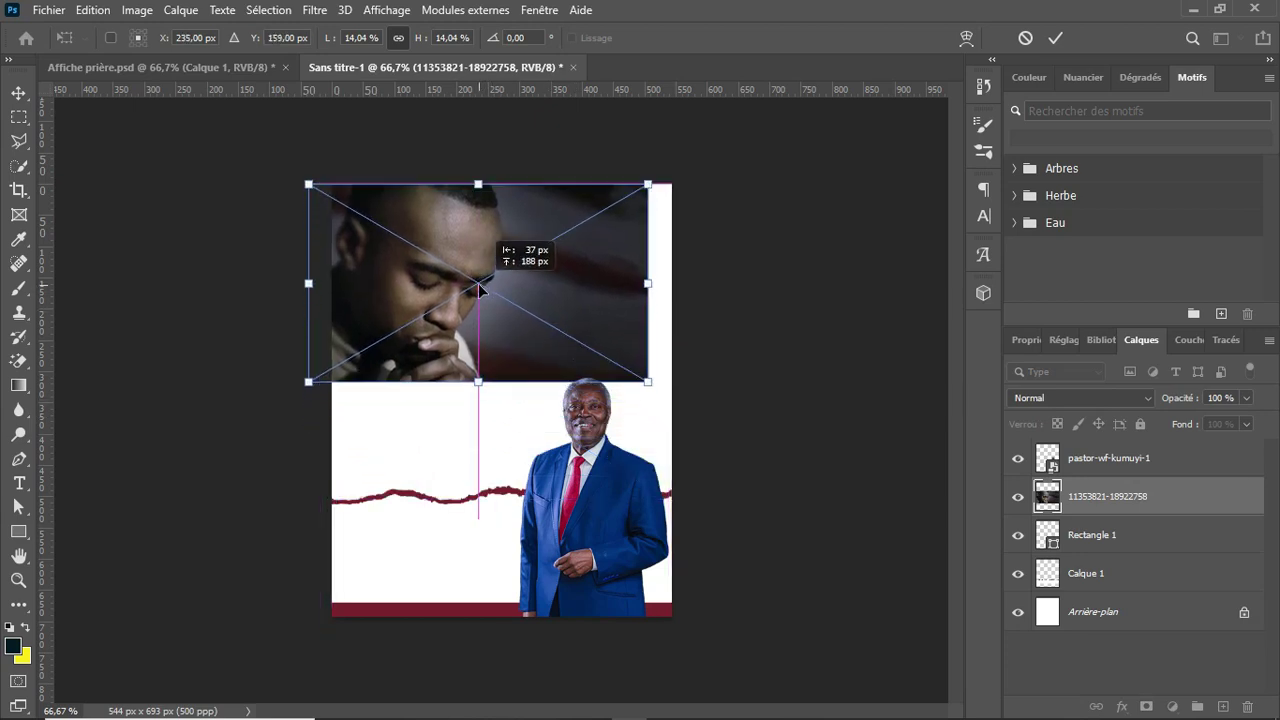
drag(648, 283, 686, 286)
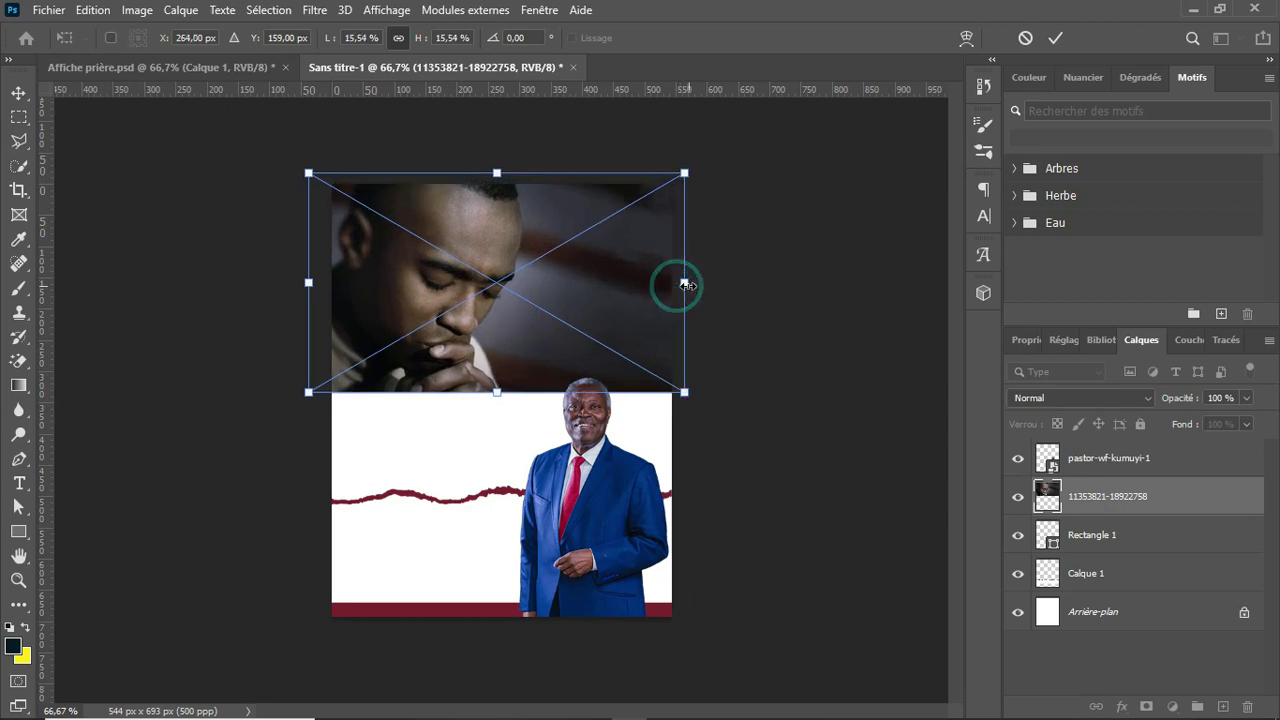
drag(521, 316, 514, 320)
key(u)
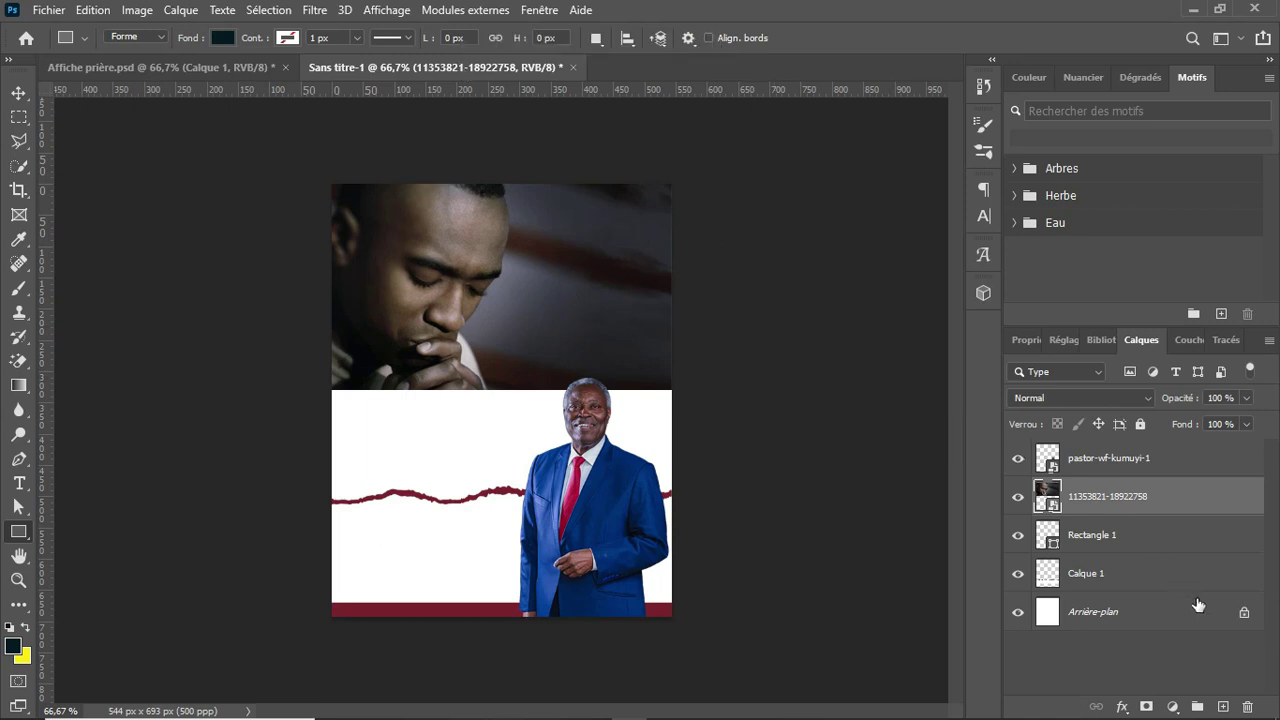
Add a new layer above the praying man photo and set the foreground colour to amber #f8ad0d
click(1223, 705)
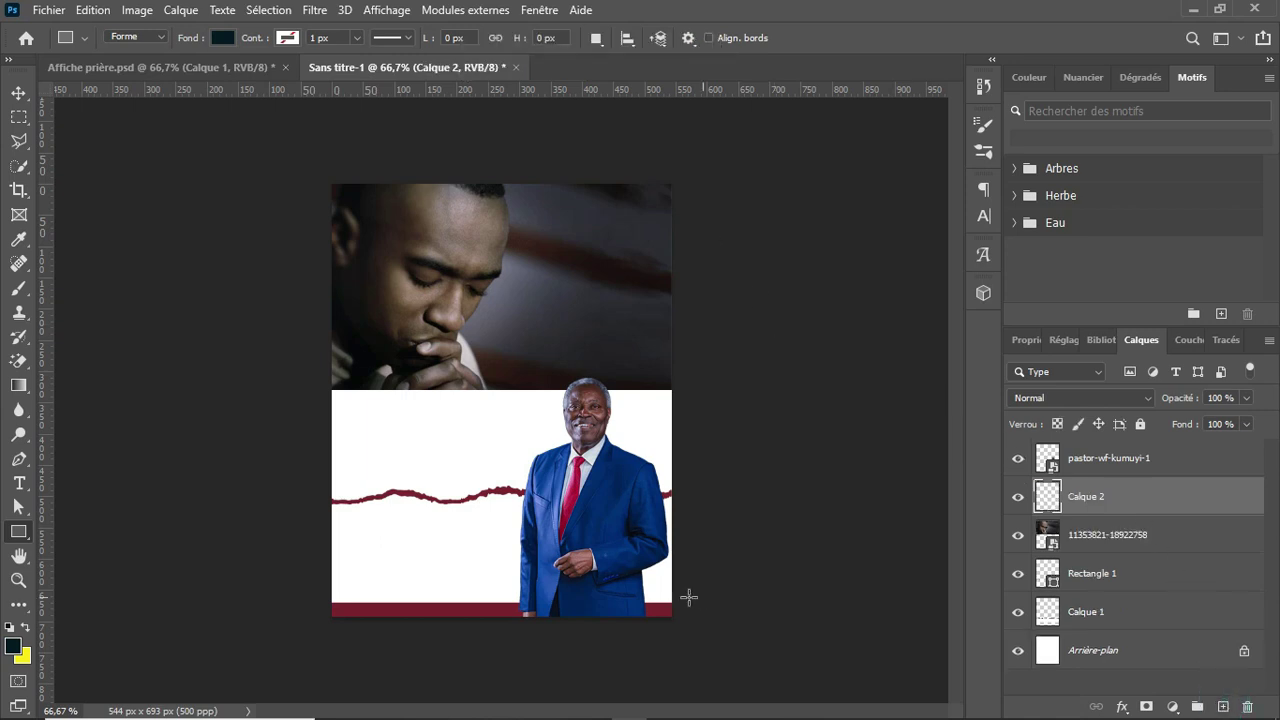
click(13, 646)
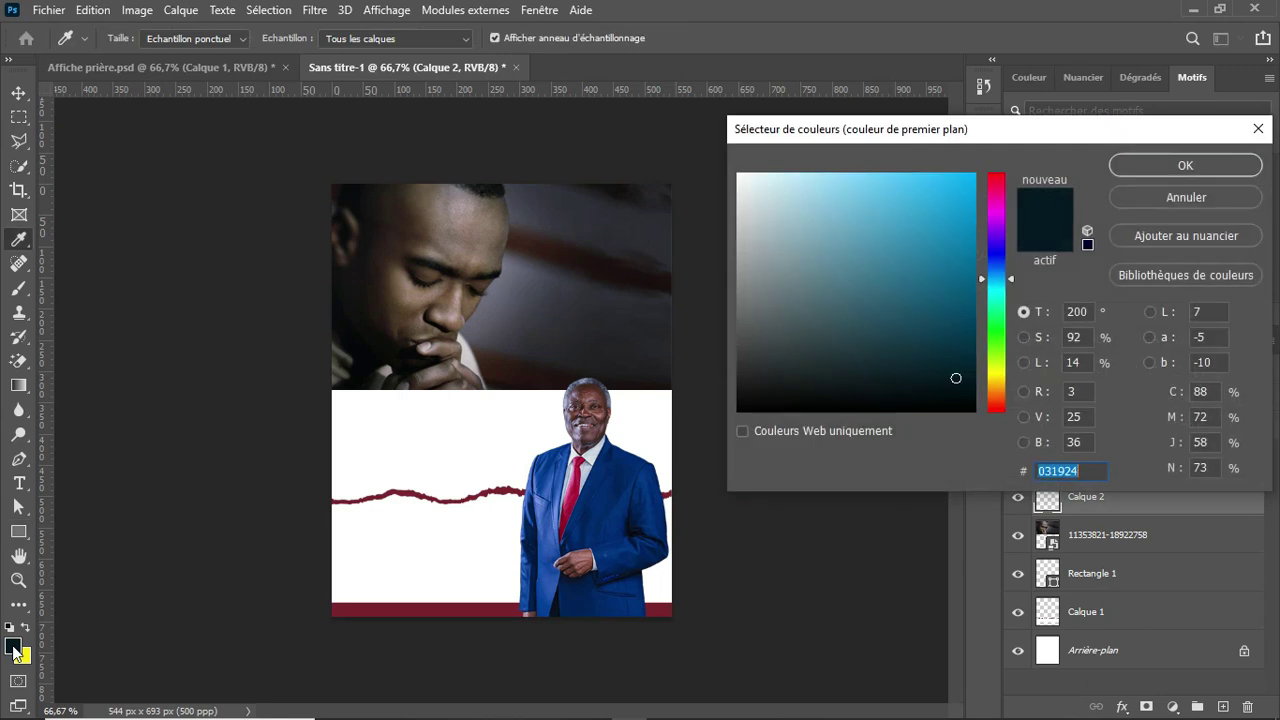
click(999, 364)
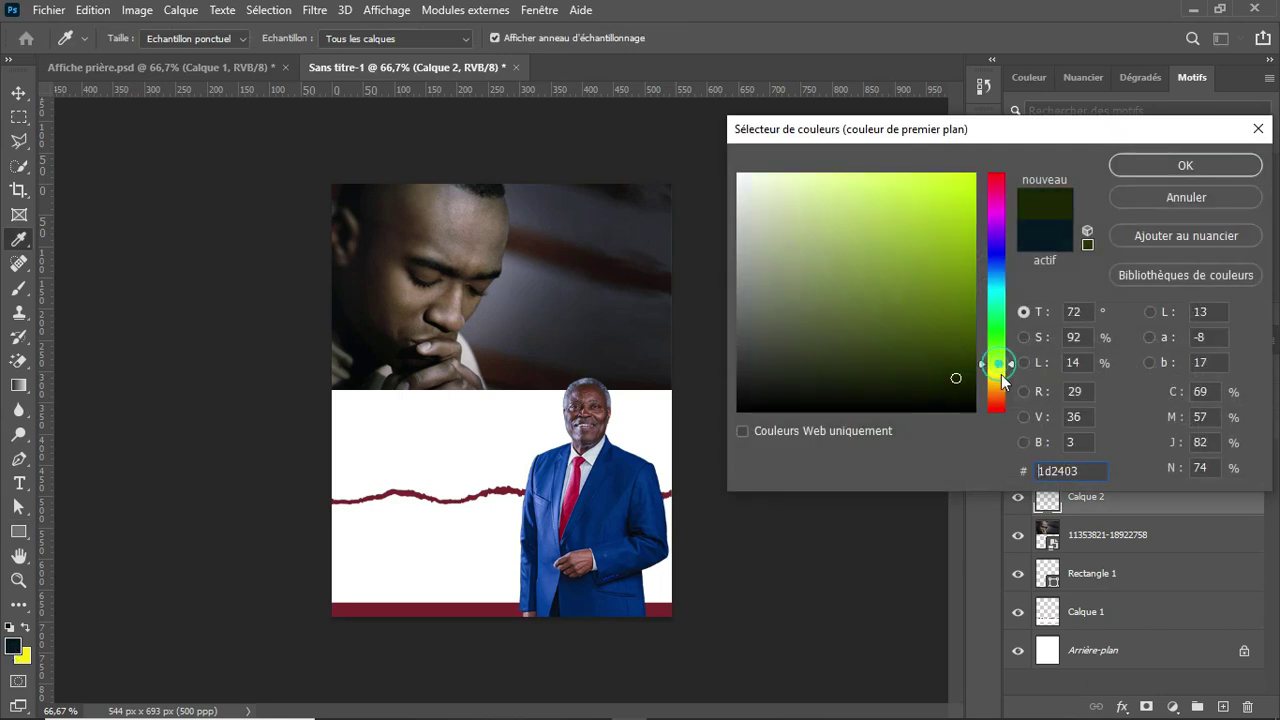
drag(989, 368, 985, 384)
click(962, 180)
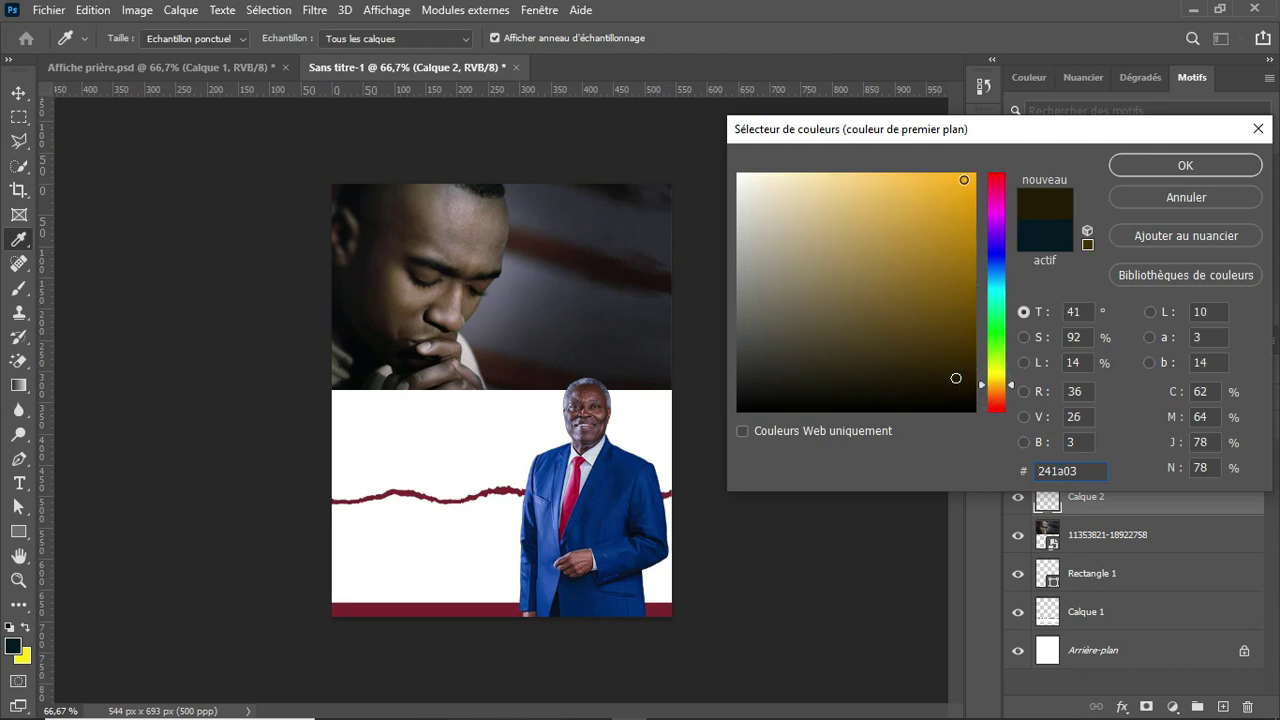
click(1051, 475)
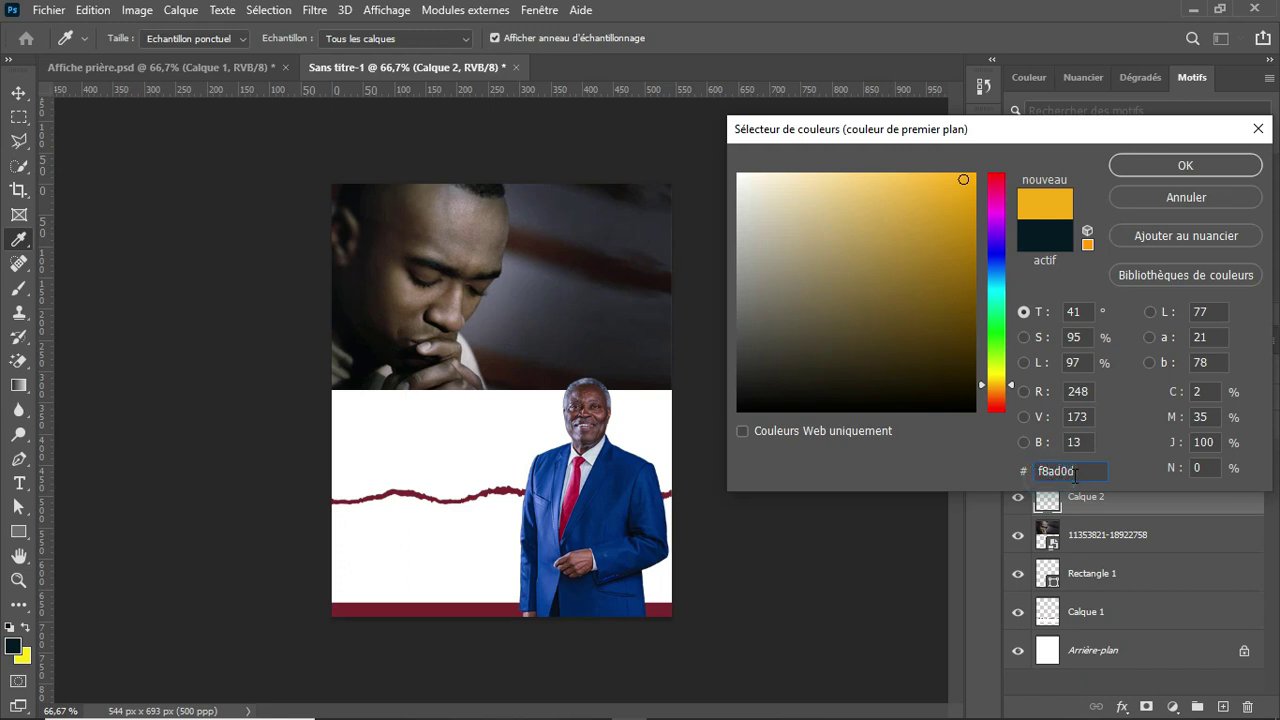
click(1205, 169)
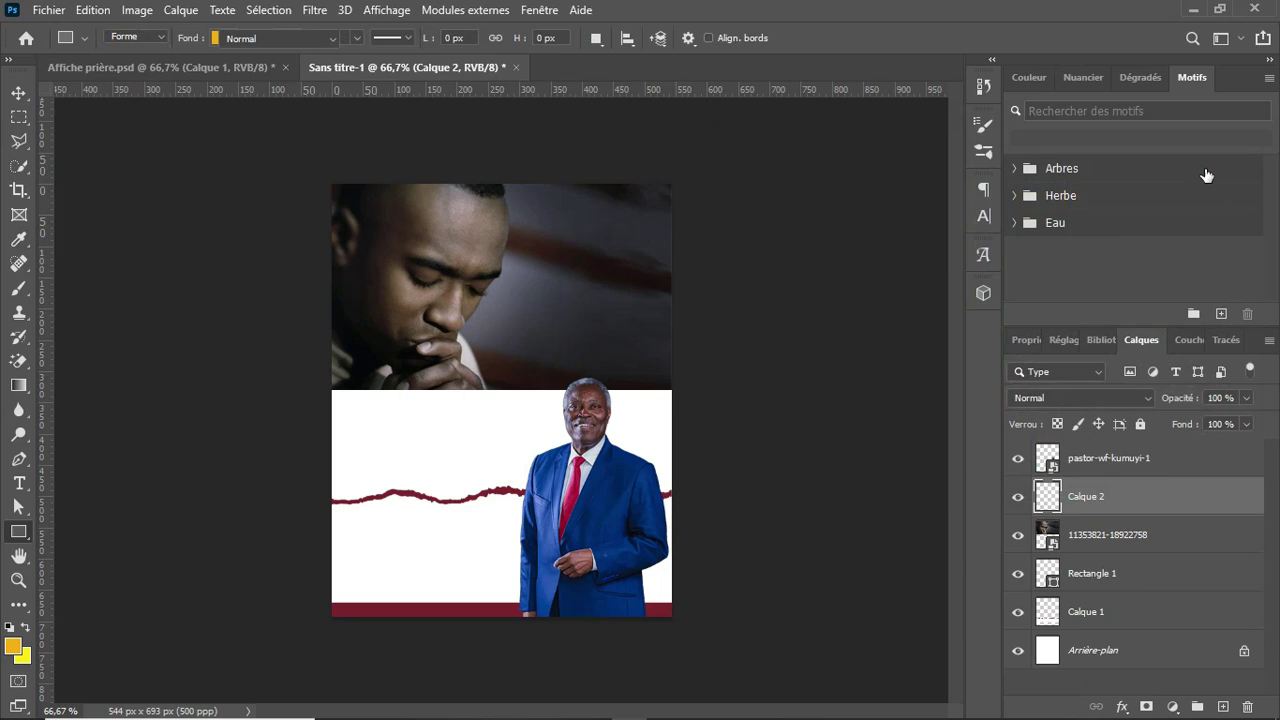
Resize the soft round brush to 290 px and try painting a full-opacity amber band across the middle of the page
key(b)
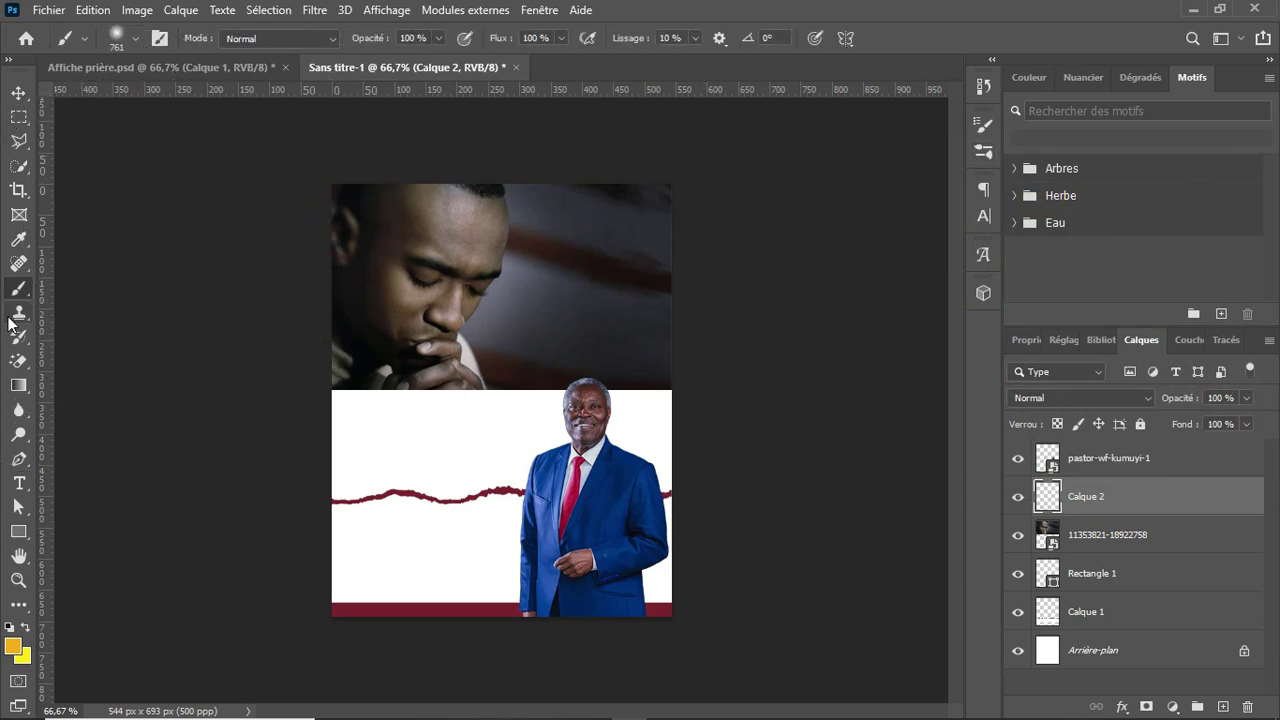
drag(19, 287, 73, 290)
drag(468, 367, 387, 380)
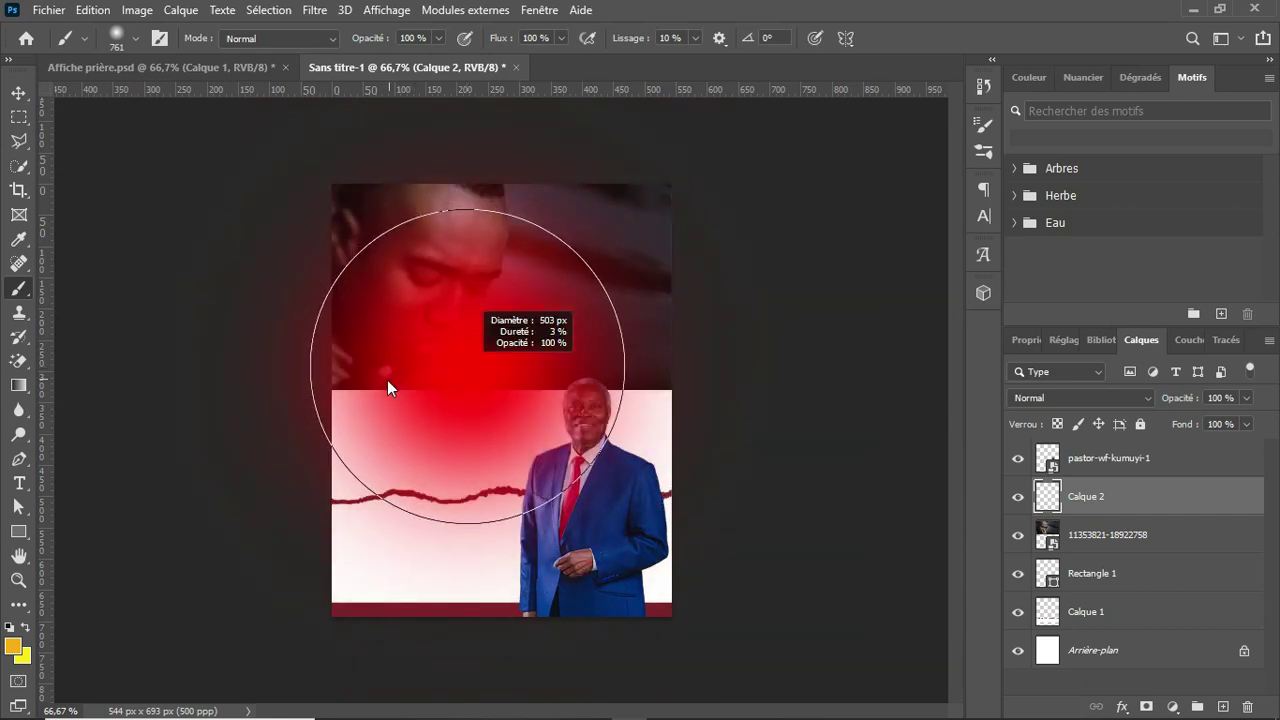
mouse_move(387, 380)
mouse_down()
mouse_move(313, 385)
mouse_move(356, 394)
mouse_move(306, 401)
mouse_move(492, 422)
mouse_move(640, 370)
mouse_move(585, 425)
mouse_move(500, 440)
mouse_move(437, 471)
mouse_move(414, 457)
mouse_move(686, 400)
mouse_up()
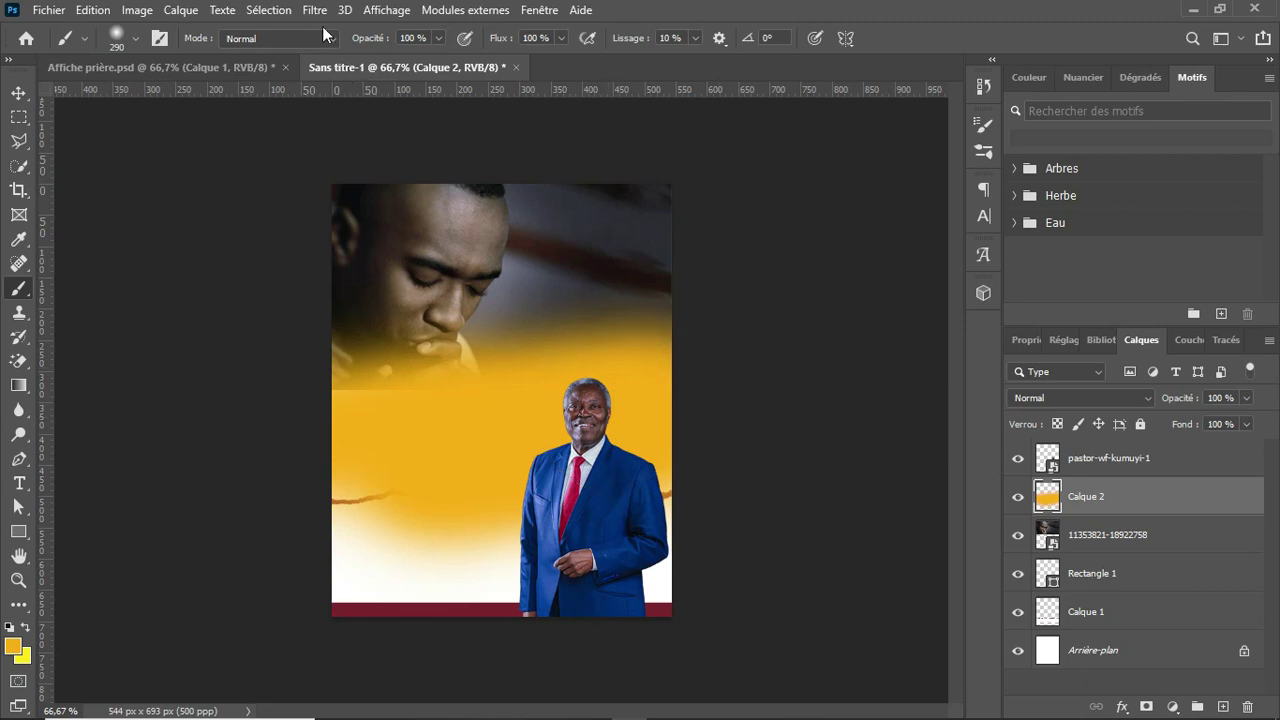
Lower the brush opacity to 24 % and flow to 21 %, and undo the full-opacity amber strokes
click(441, 38)
drag(438, 59, 385, 61)
click(562, 39)
drag(556, 62, 502, 63)
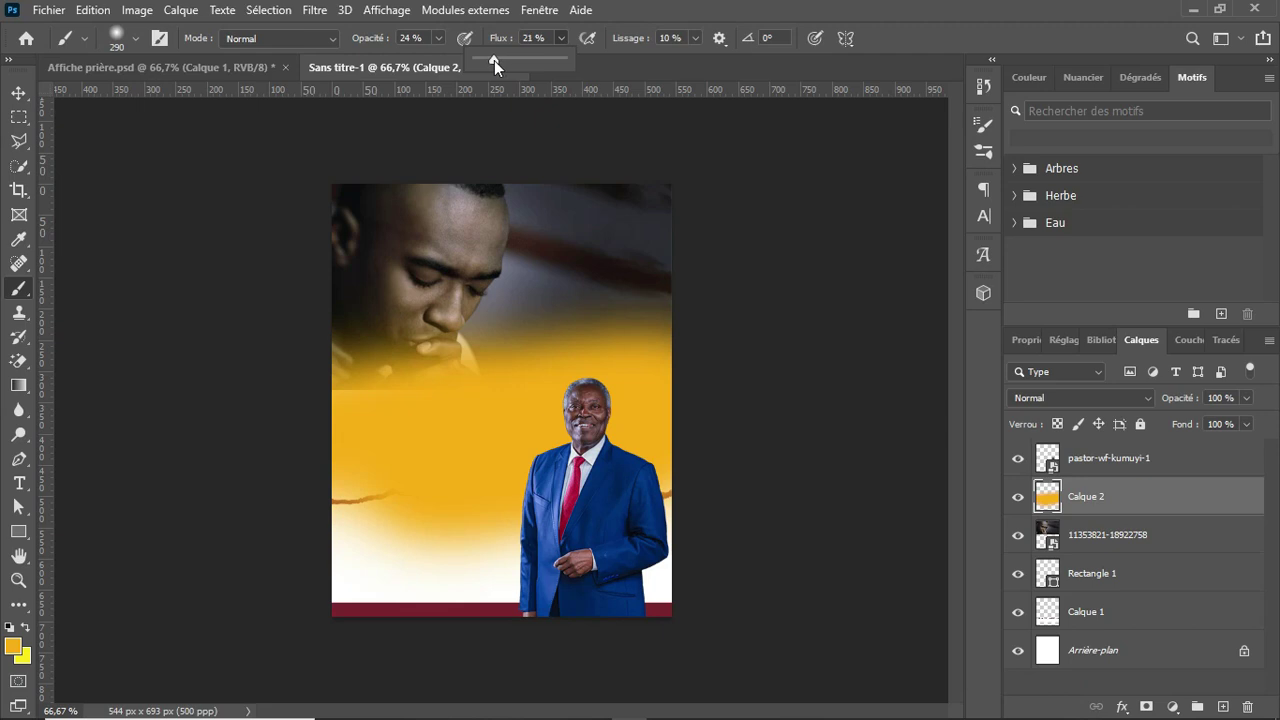
key(ctrl+z)
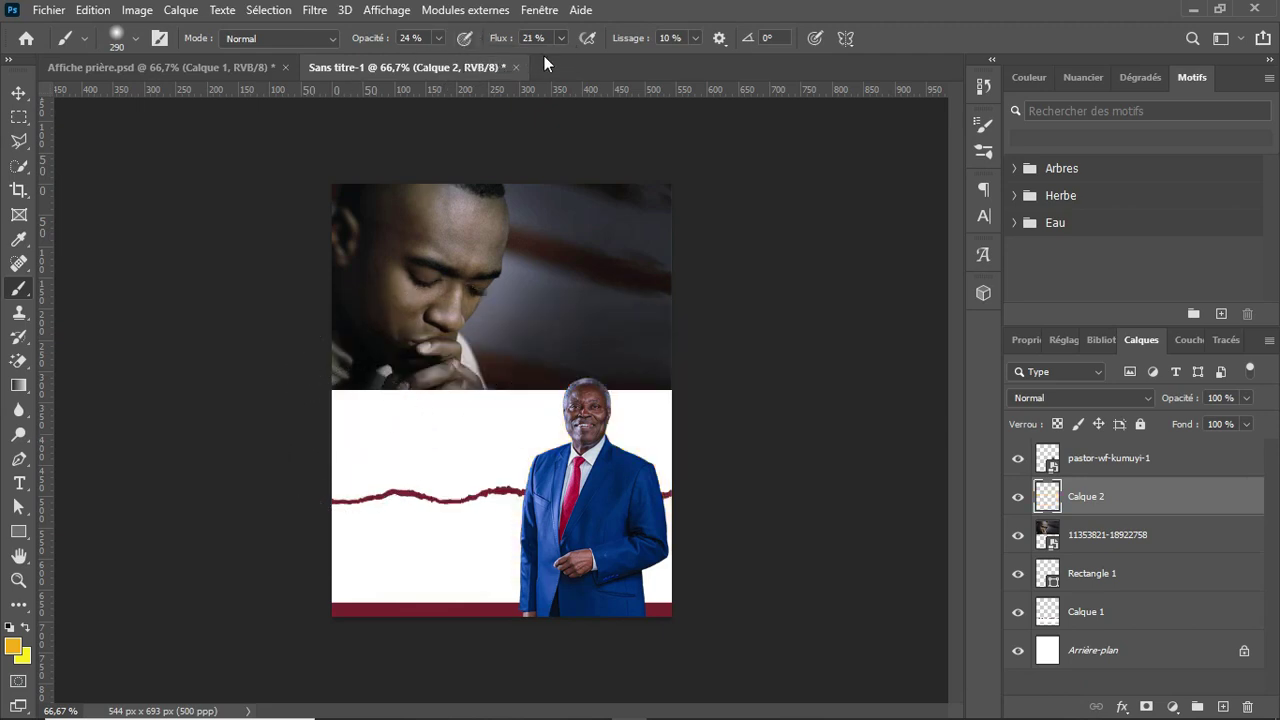
Paint a soft amber band on Calque 2 across the page's middle, covering the photo's lower edge and the torn paper line
mouse_move(352, 447)
mouse_down()
mouse_move(481, 440)
mouse_move(710, 392)
mouse_move(391, 416)
mouse_move(637, 414)
mouse_move(373, 425)
mouse_move(691, 444)
mouse_move(351, 448)
mouse_move(657, 417)
mouse_move(387, 469)
mouse_move(699, 439)
mouse_move(364, 441)
mouse_move(567, 422)
mouse_move(362, 453)
mouse_move(618, 443)
mouse_move(411, 454)
mouse_move(724, 408)
mouse_move(553, 474)
mouse_move(520, 467)
mouse_move(606, 463)
mouse_move(352, 454)
mouse_move(549, 427)
mouse_move(435, 438)
mouse_move(580, 442)
mouse_move(365, 446)
mouse_move(262, 430)
mouse_move(493, 441)
mouse_move(752, 407)
mouse_move(454, 438)
mouse_move(715, 419)
mouse_move(389, 469)
mouse_move(727, 447)
mouse_move(396, 452)
mouse_move(427, 450)
mouse_move(278, 430)
mouse_move(337, 452)
mouse_move(266, 425)
mouse_move(243, 457)
mouse_move(599, 406)
mouse_move(502, 414)
mouse_move(350, 454)
mouse_move(586, 430)
mouse_move(386, 451)
mouse_up()
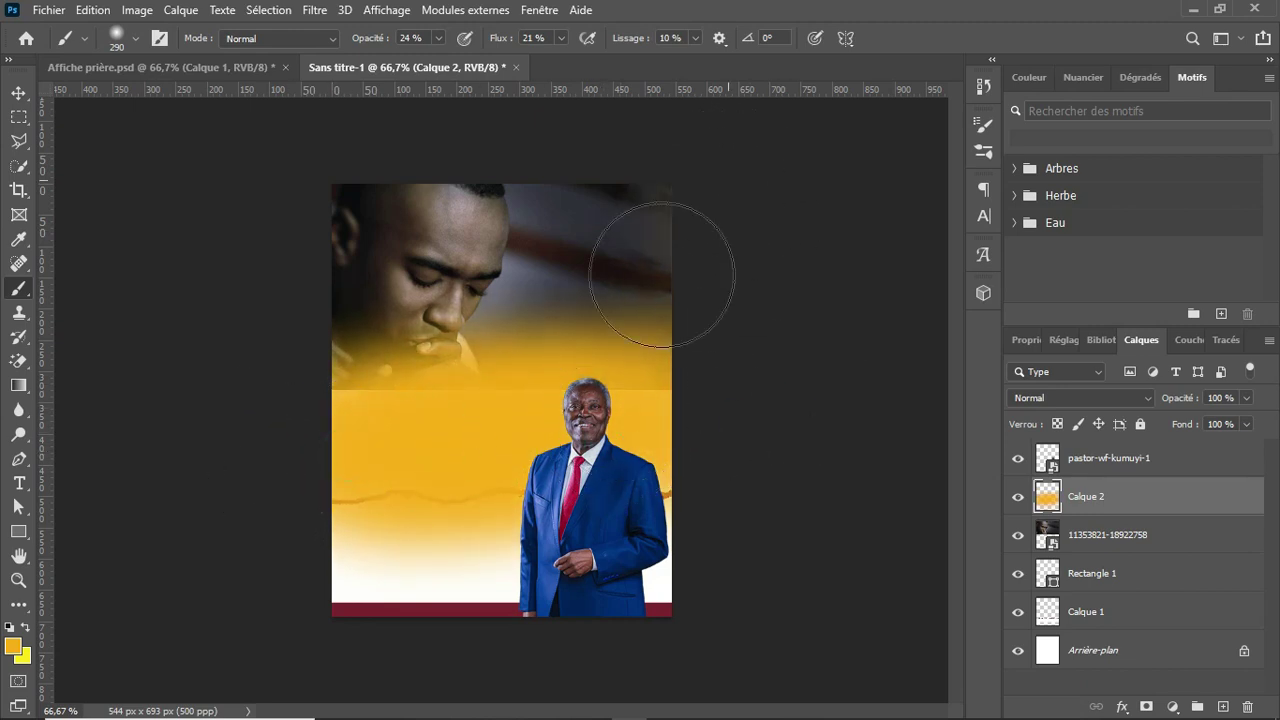
mouse_move(657, 389)
mouse_down()
mouse_move(394, 423)
mouse_move(373, 461)
mouse_up()
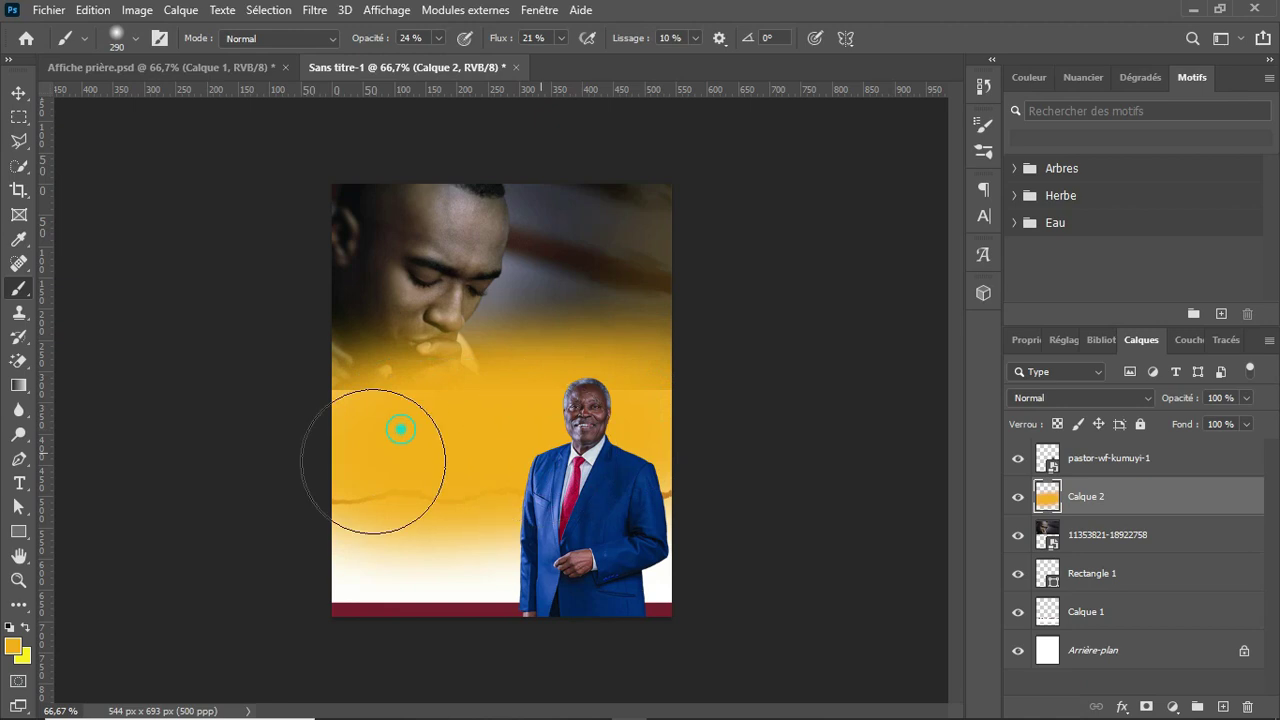
key(v)
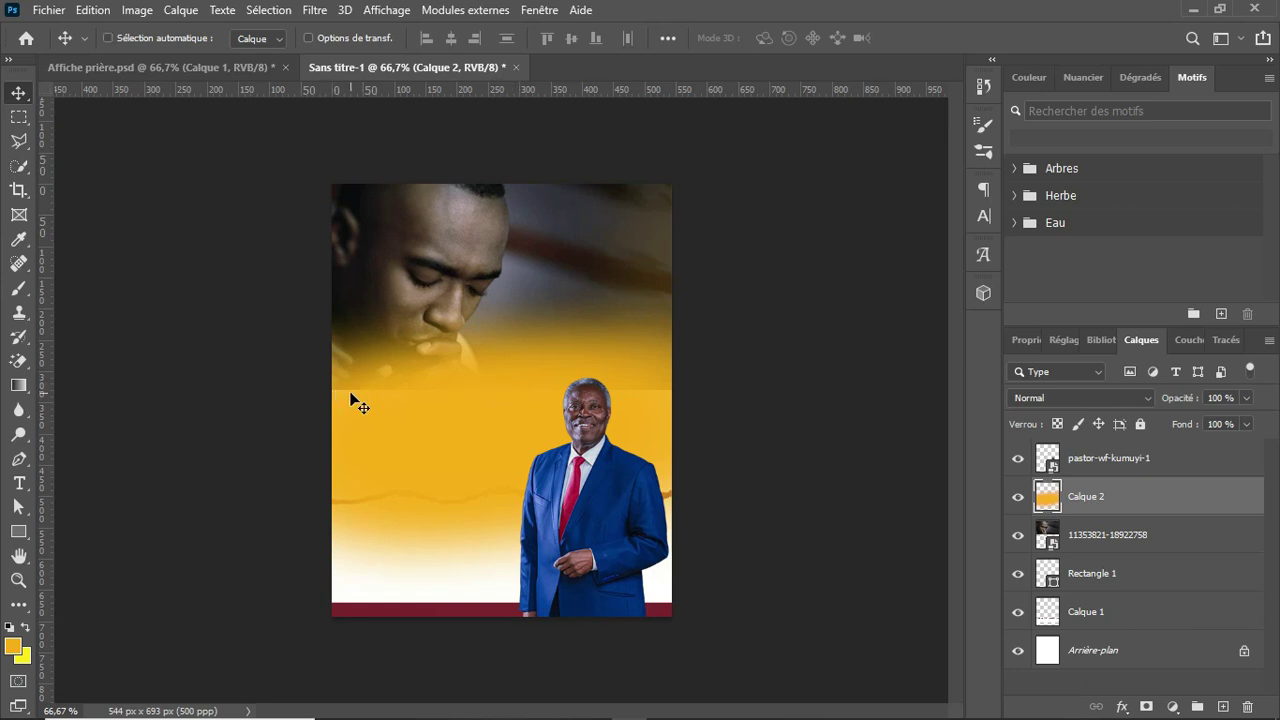
key(ctrl+plus)
key(ctrl+minus)
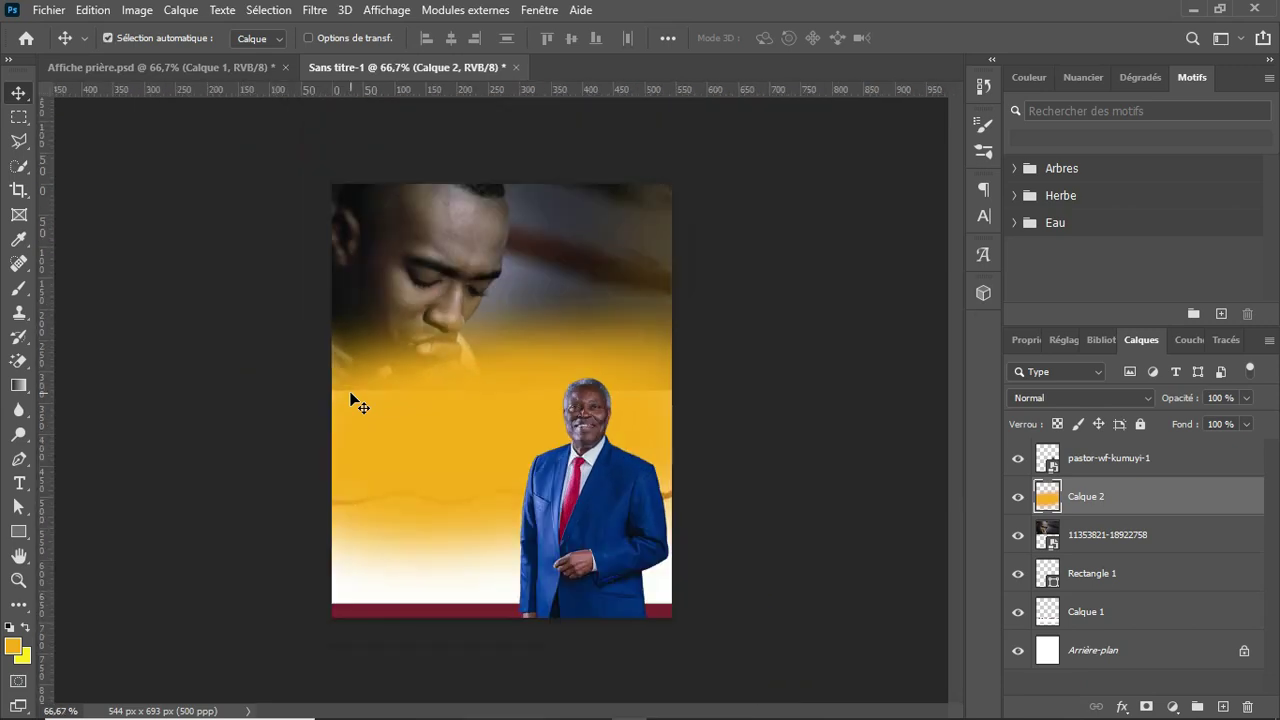
Build up the amber band on Calque 2 with repeated strokes until the photo's lower edge and the torn paper line blend in
key(b)
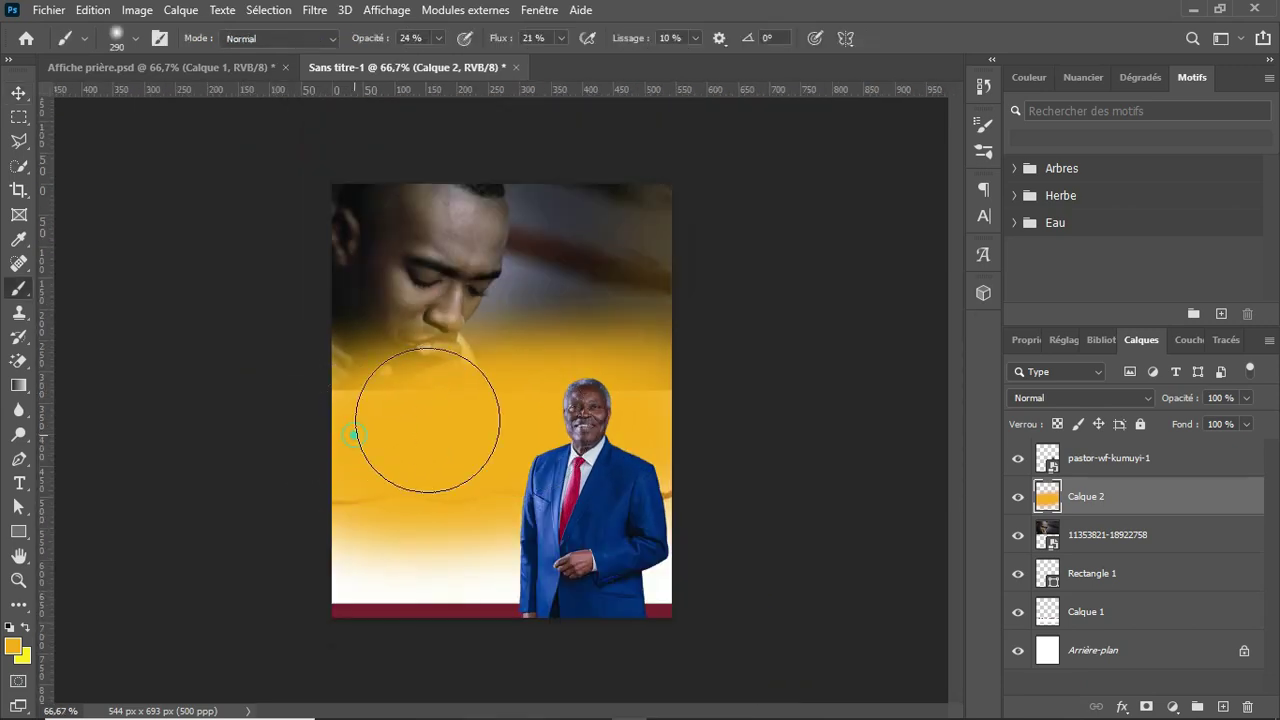
click(288, 428)
mouse_move(258, 455)
mouse_down()
mouse_move(380, 434)
mouse_move(379, 447)
mouse_move(357, 445)
mouse_move(400, 443)
mouse_up()
click(385, 451)
click(589, 429)
click(666, 434)
mouse_move(534, 481)
mouse_down()
mouse_move(332, 482)
mouse_move(594, 442)
mouse_move(683, 445)
mouse_up()
click(683, 445)
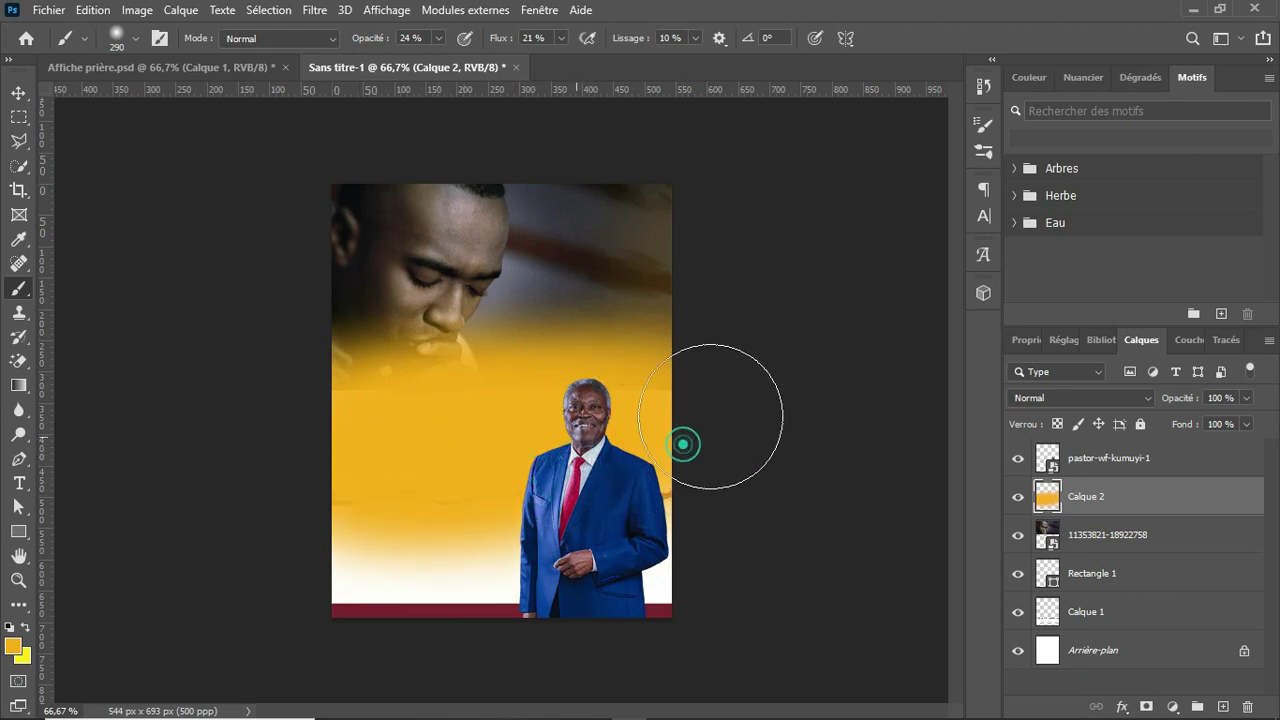
click(569, 429)
click(333, 443)
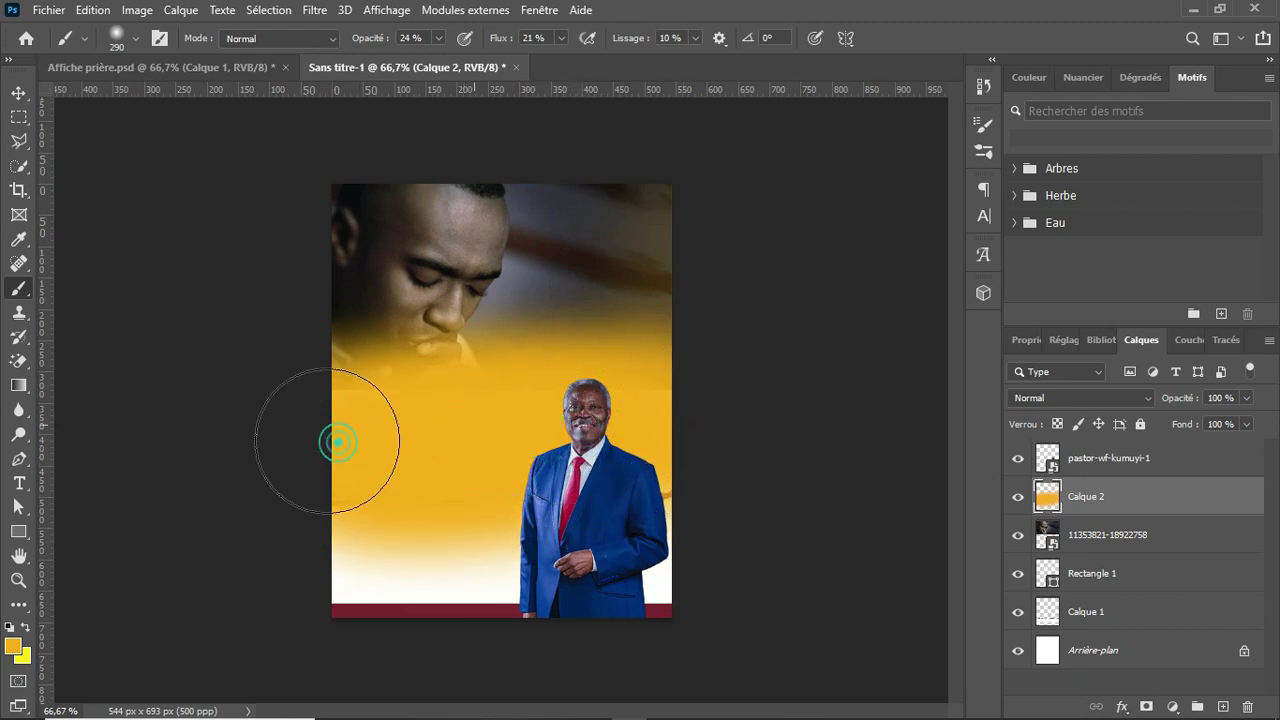
click(406, 457)
click(428, 491)
click(486, 457)
click(529, 429)
click(386, 434)
click(357, 423)
click(397, 449)
click(717, 417)
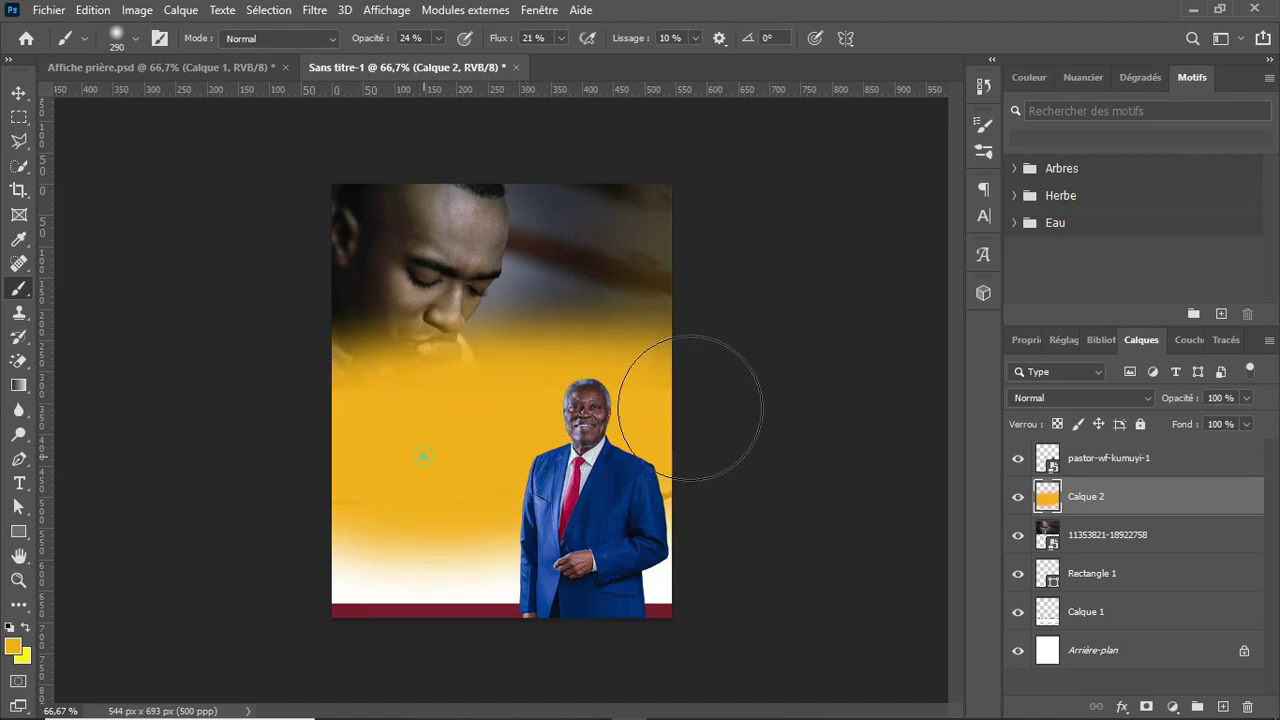
click(494, 420)
click(452, 440)
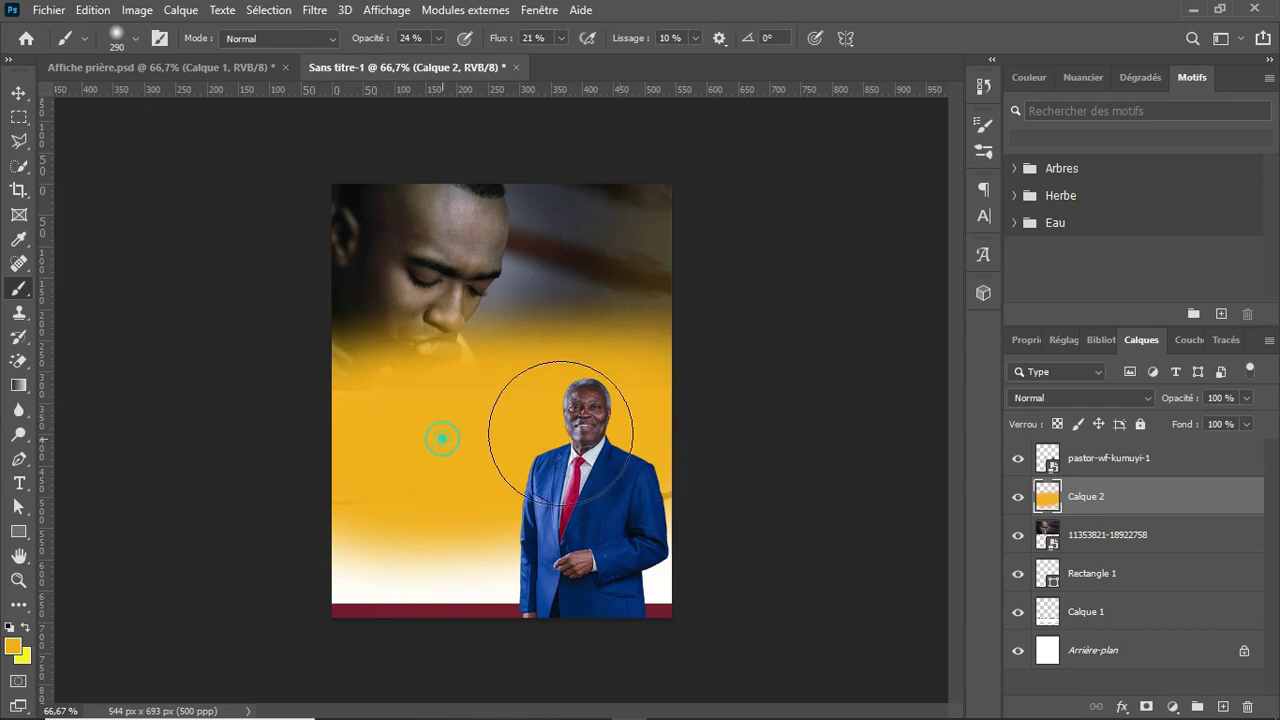
click(333, 425)
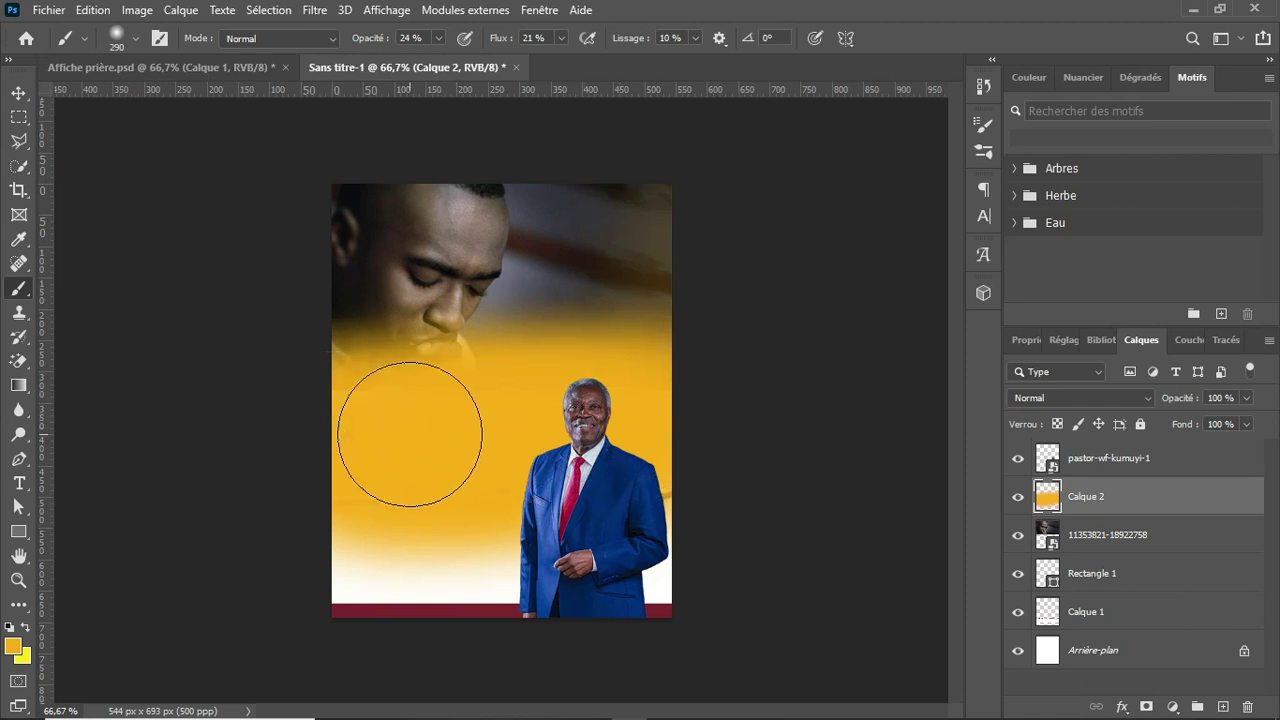
click(410, 434)
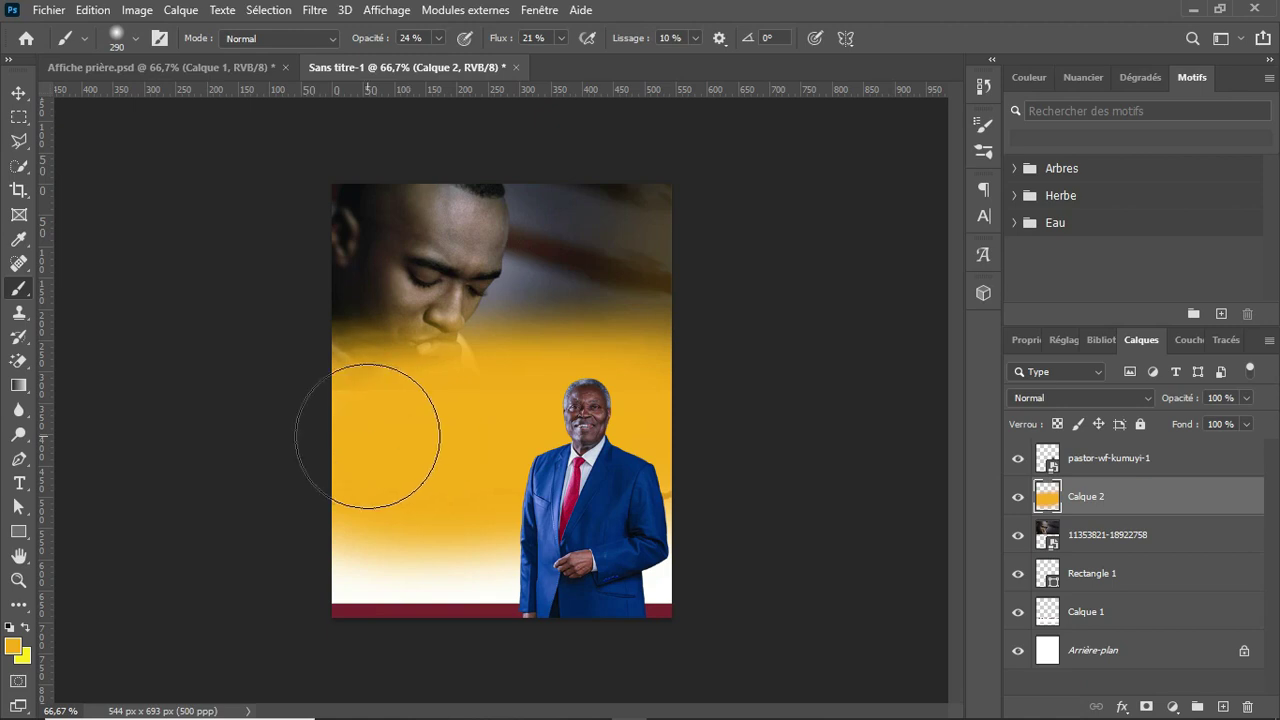
Tint the upper part of the photo with light amber dabs on Calque 2 and touch up the middle band
click(631, 192)
click(594, 189)
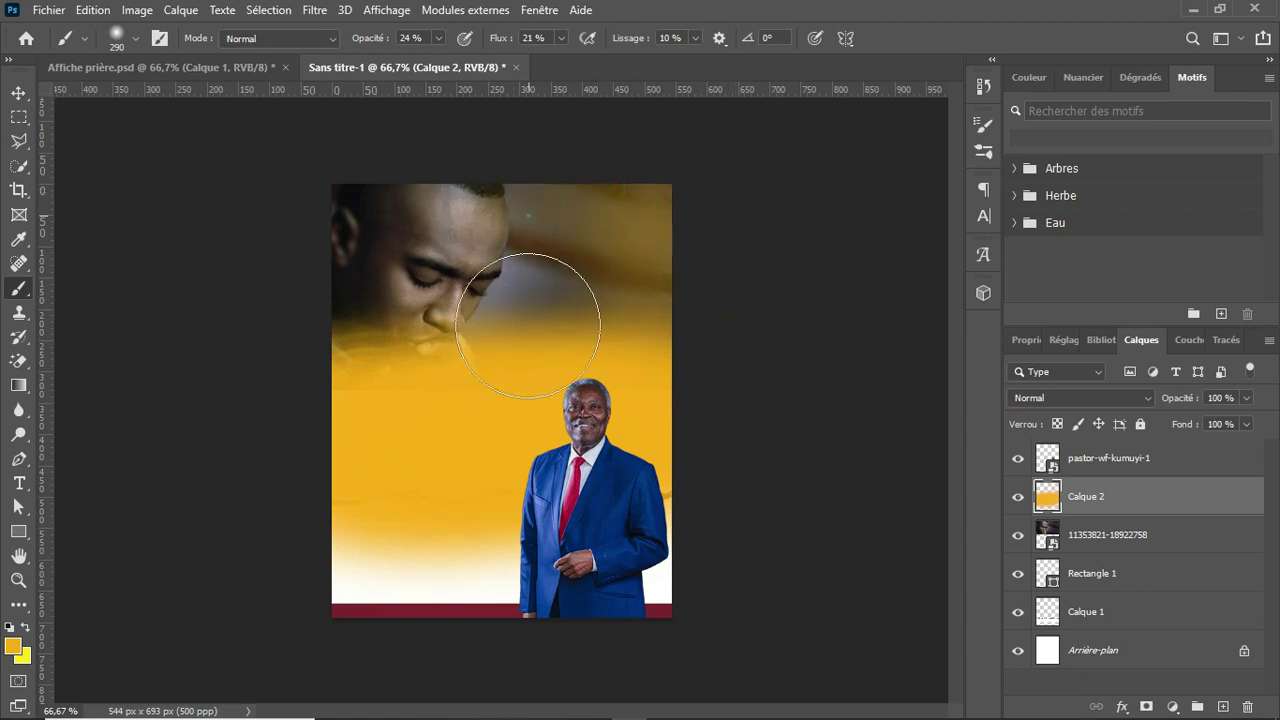
click(528, 216)
click(491, 196)
click(395, 184)
click(606, 300)
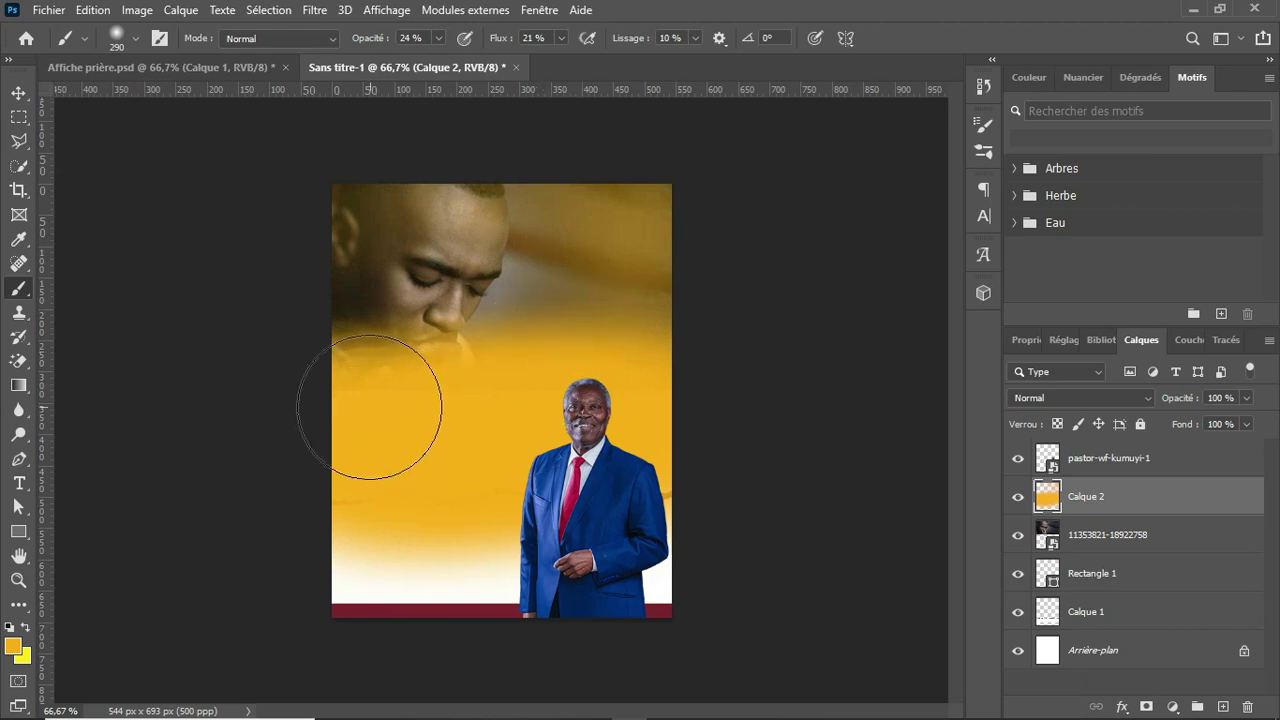
click(307, 412)
click(539, 378)
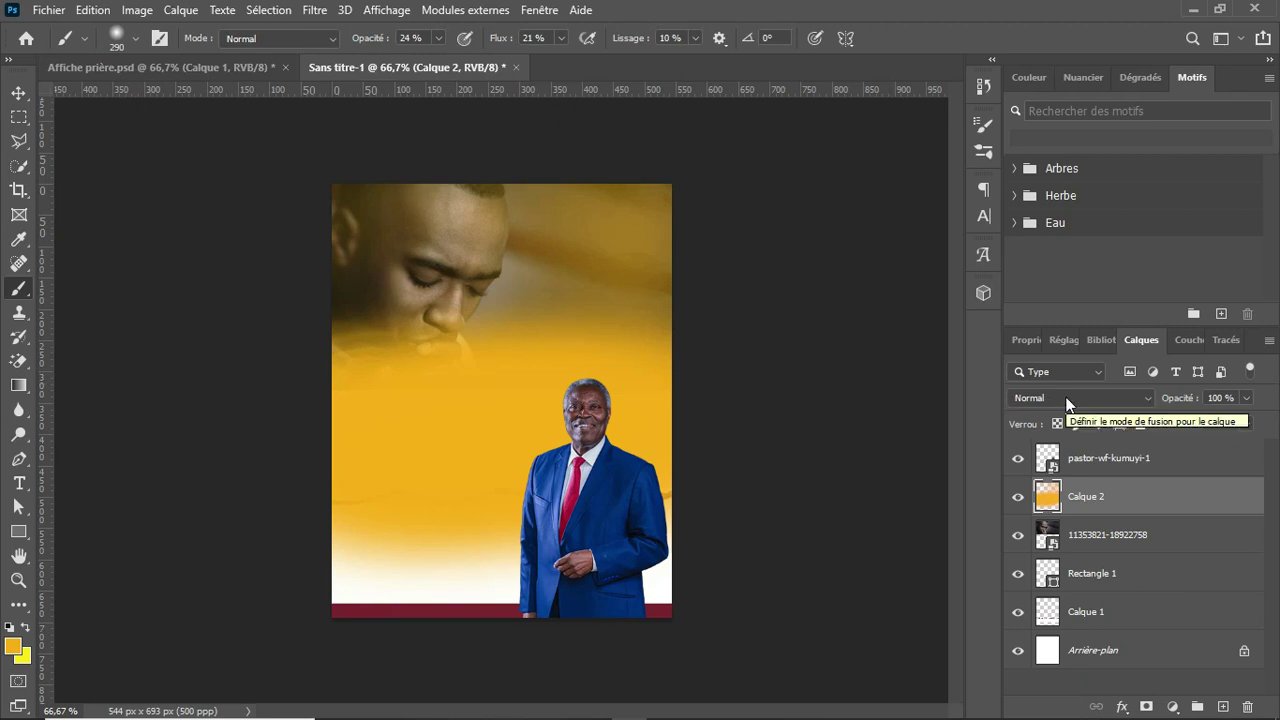
Set the blend mode of the amber-painted layer Calque 2 to Densité linéaire +
key(v)
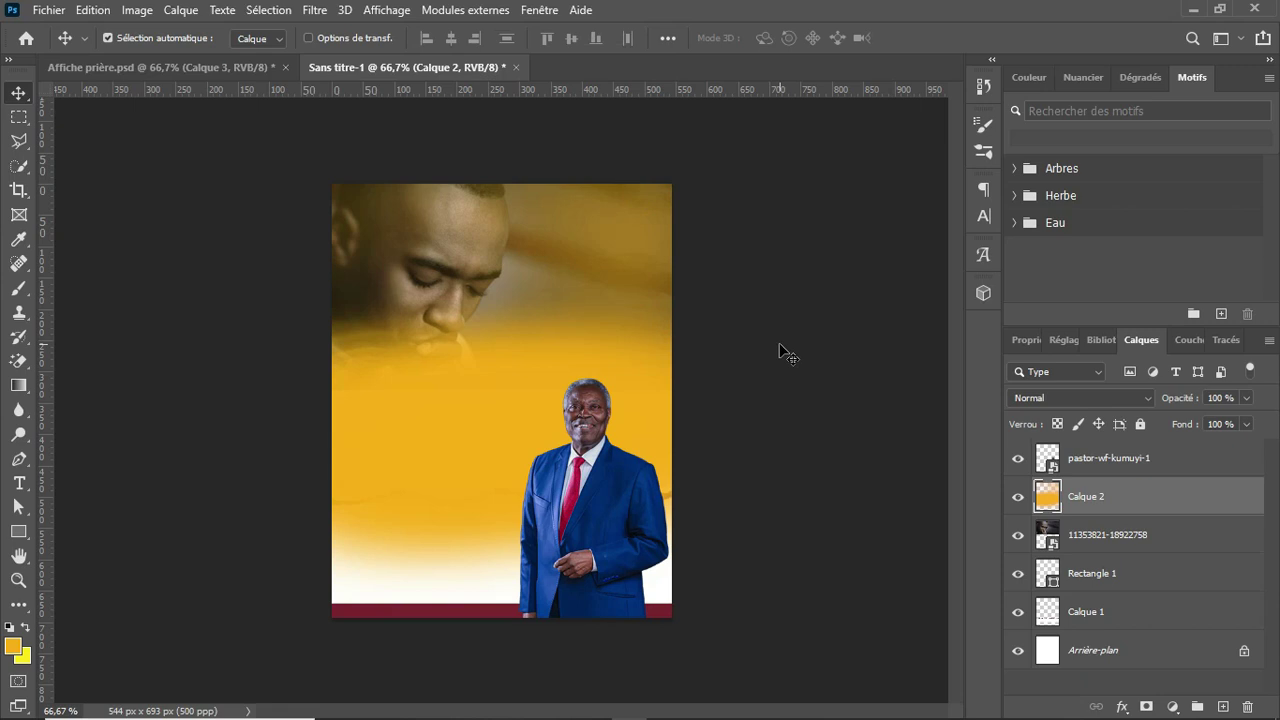
click(1119, 392)
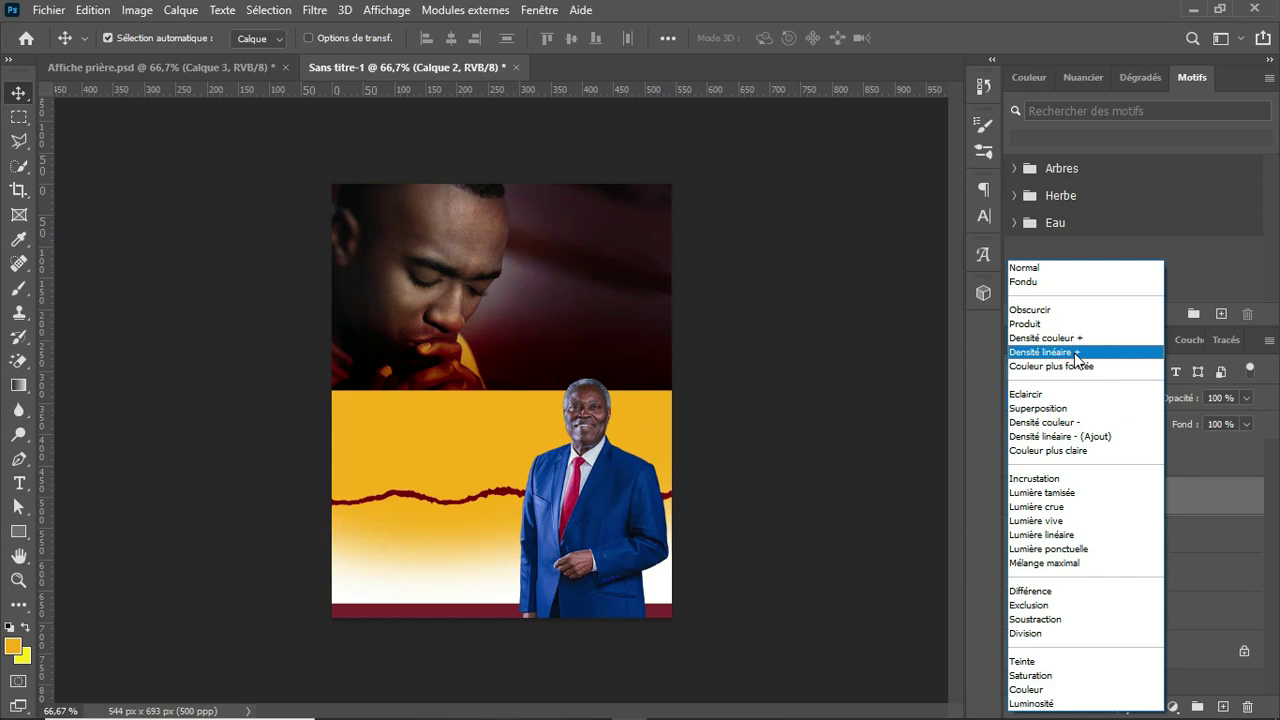
click(1076, 354)
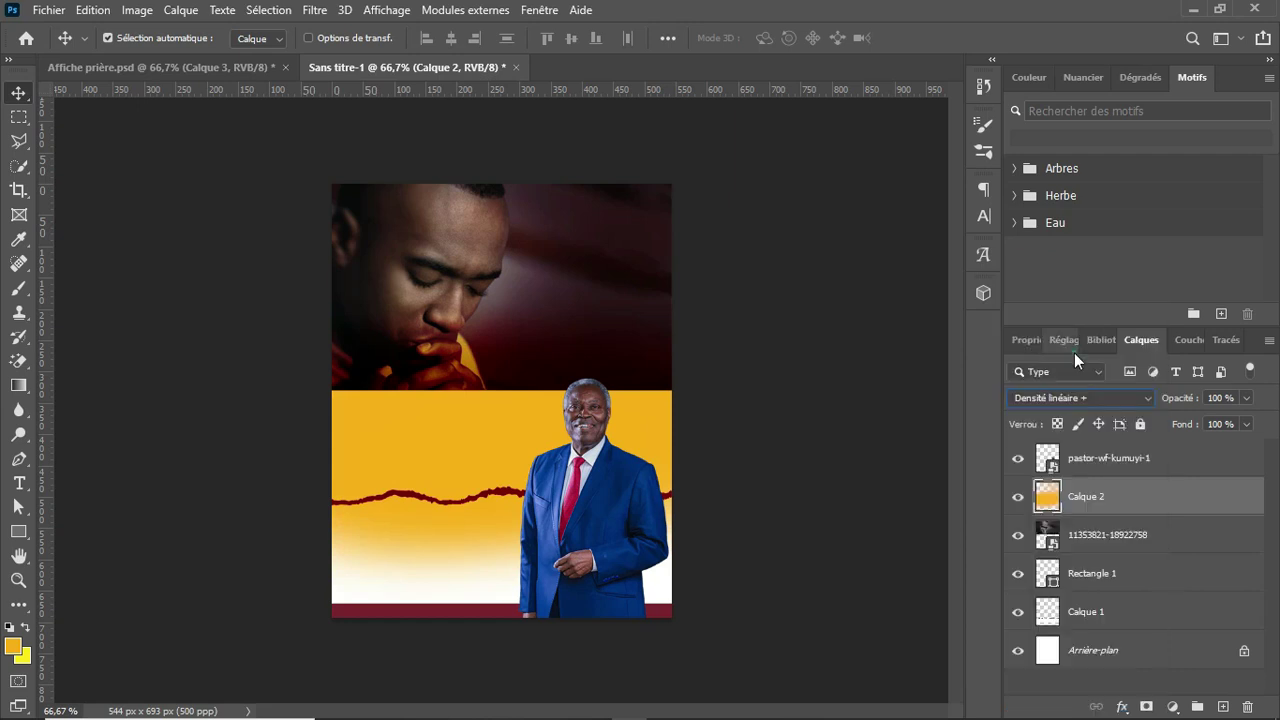
Set up the standard Eraser with the hard round tip Arrondi net at a size of 215 px
click(21, 365)
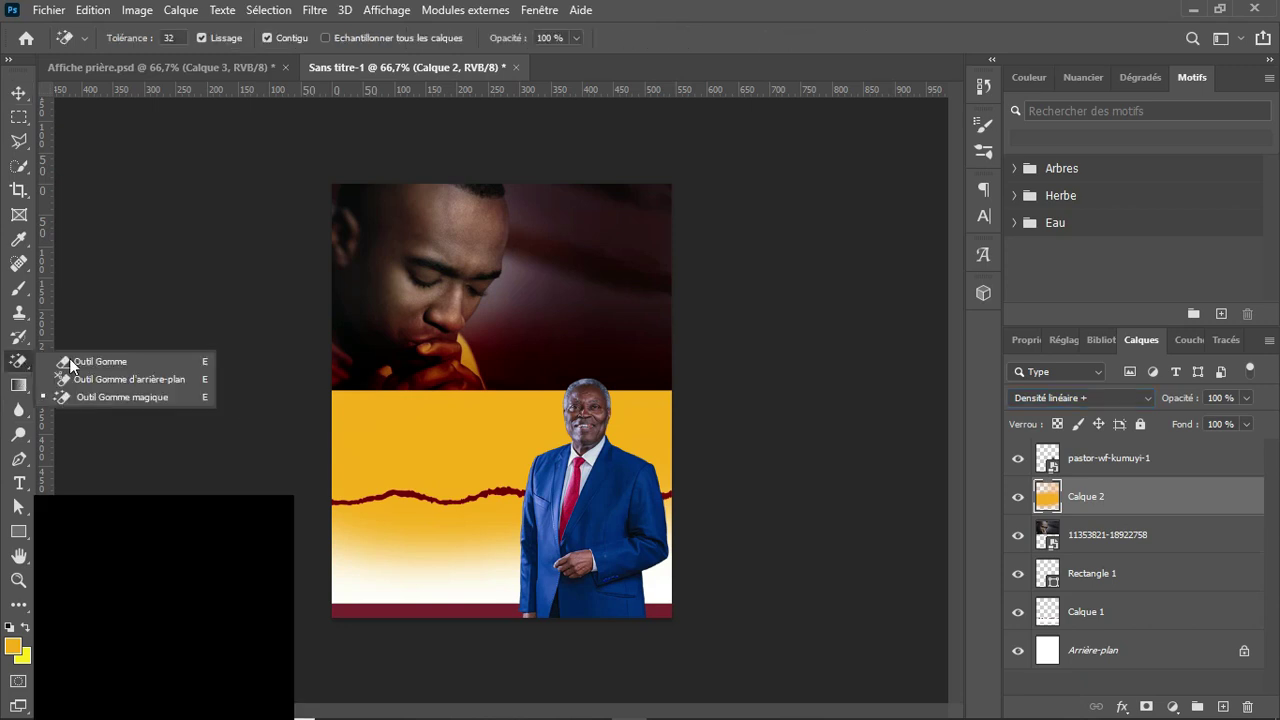
click(70, 361)
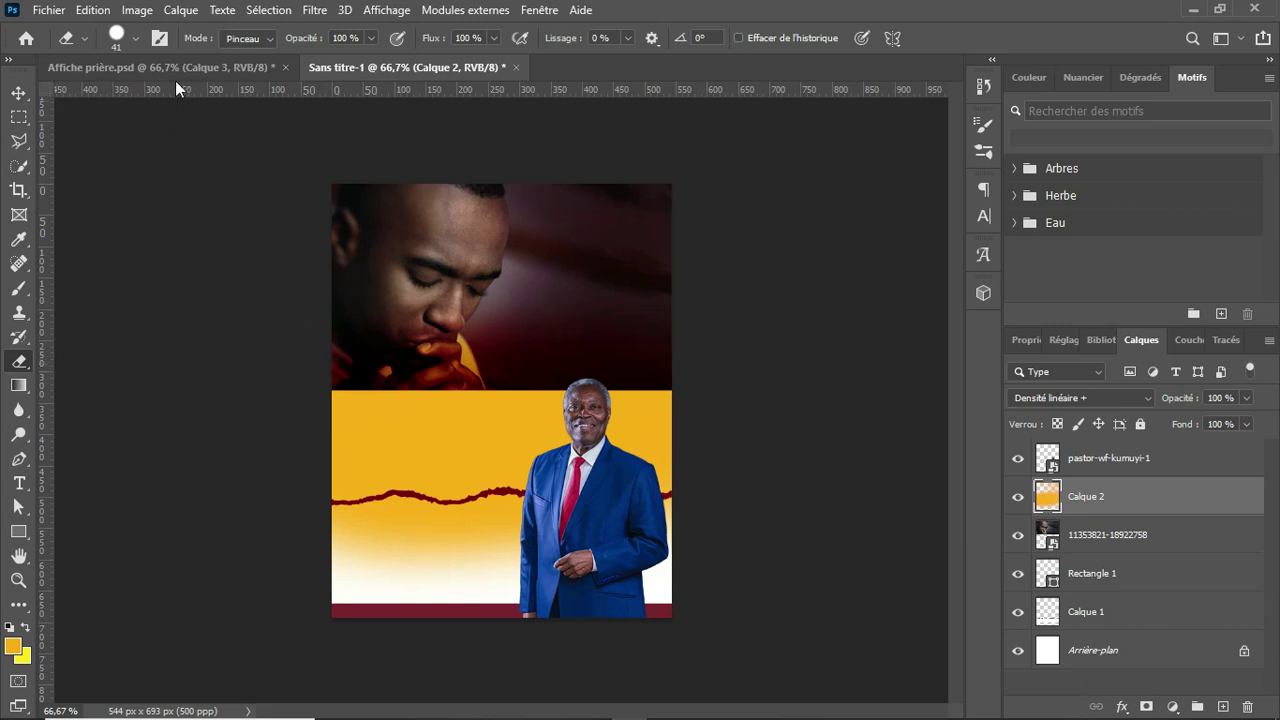
click(138, 39)
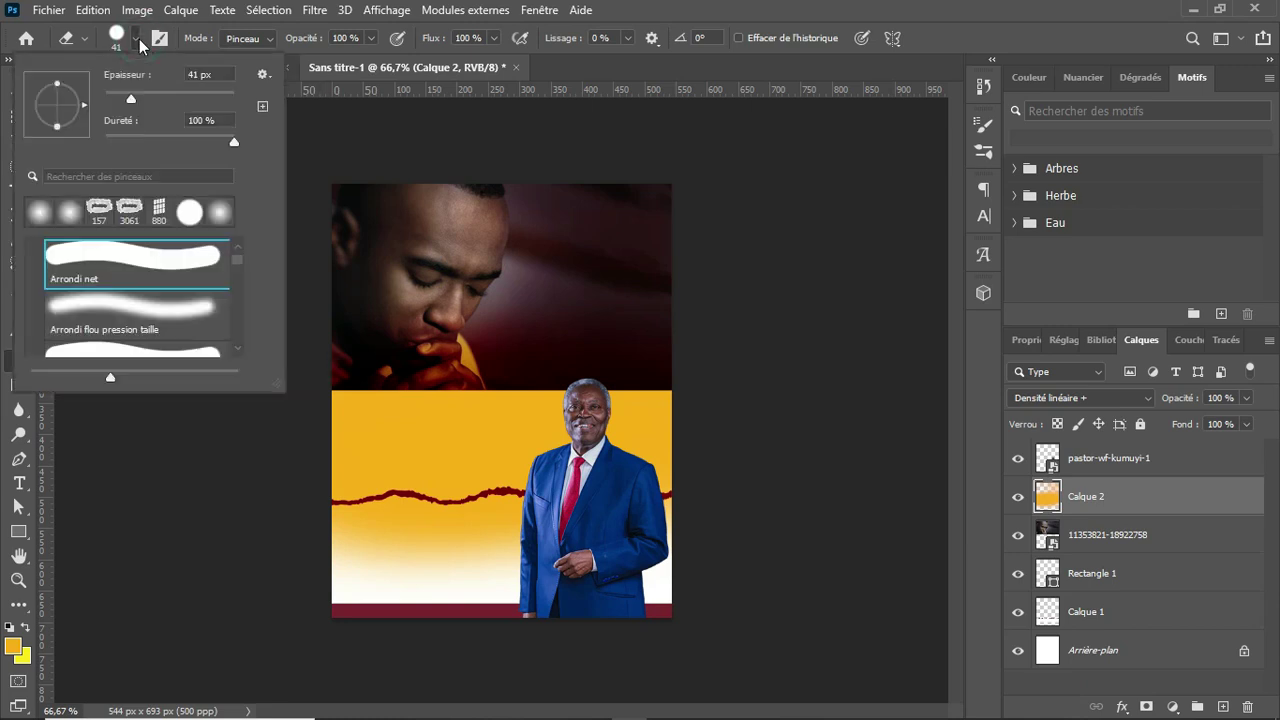
click(93, 263)
click(795, 290)
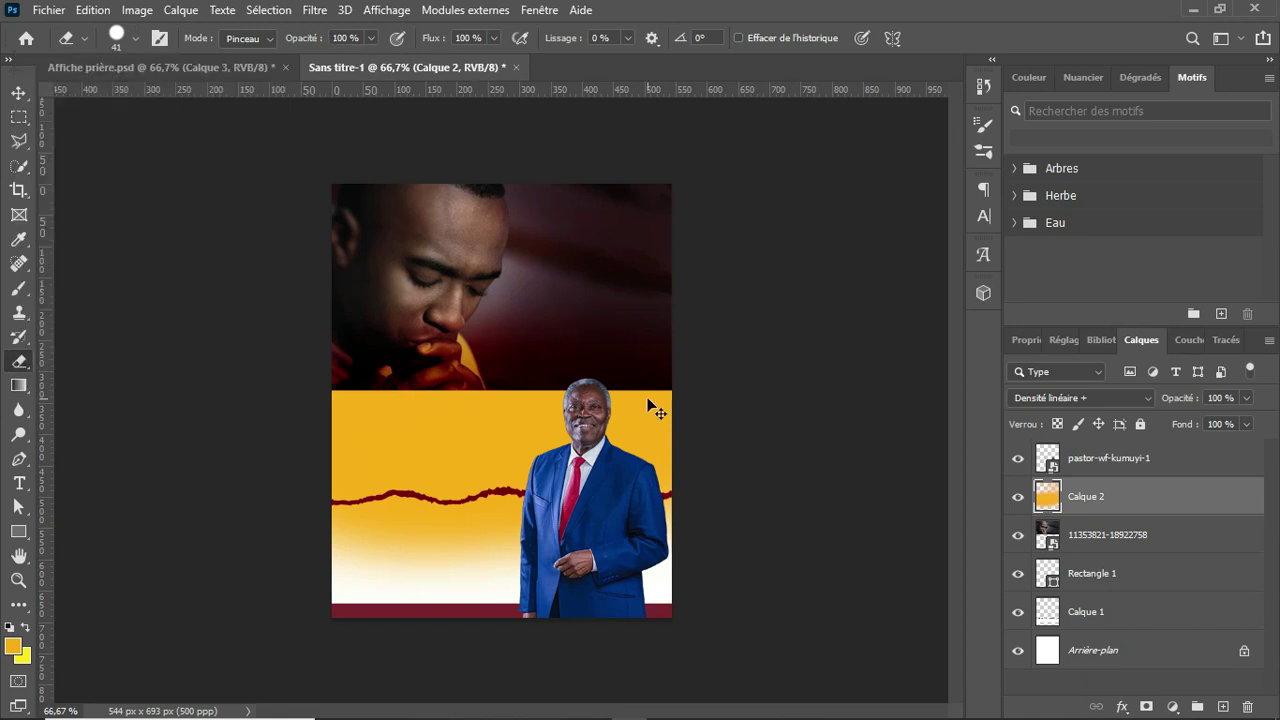
drag(646, 396, 703, 410)
Move Calque 2 and the praying man photo layer together below Rectangle 1 and Calque 1, just above the background
ctrl+click(1133, 538)
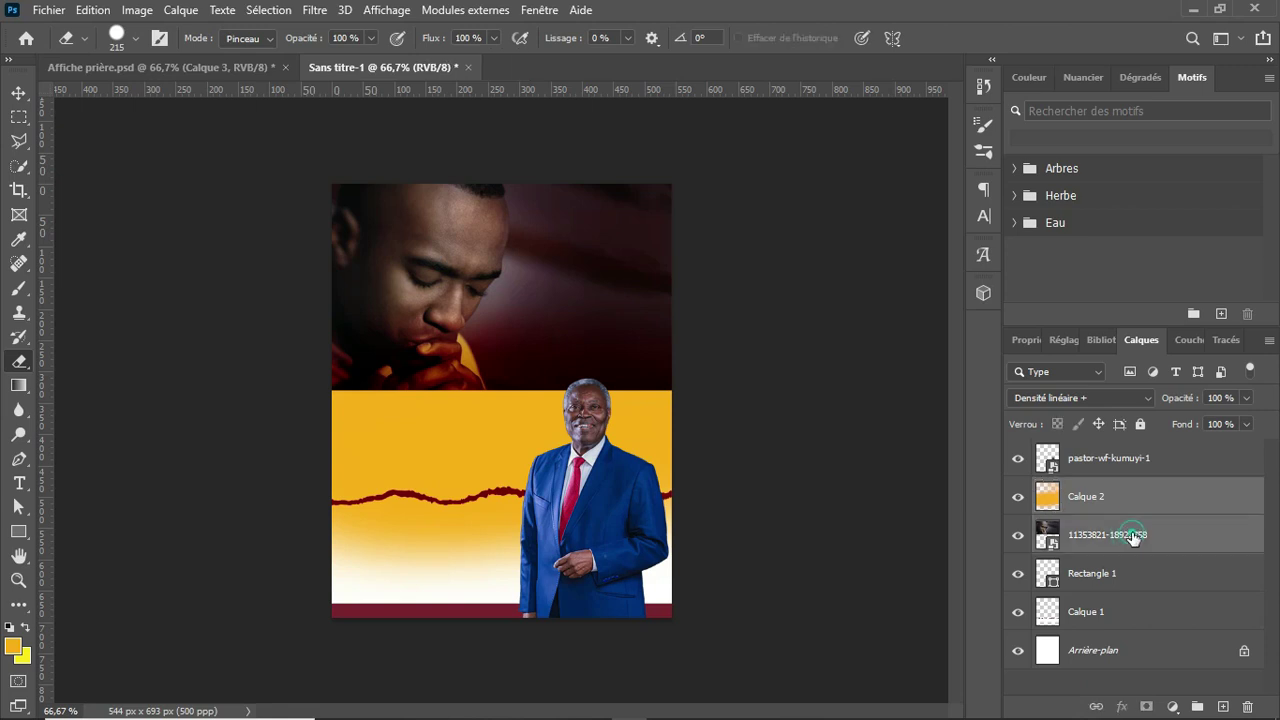
drag(1137, 537, 1143, 593)
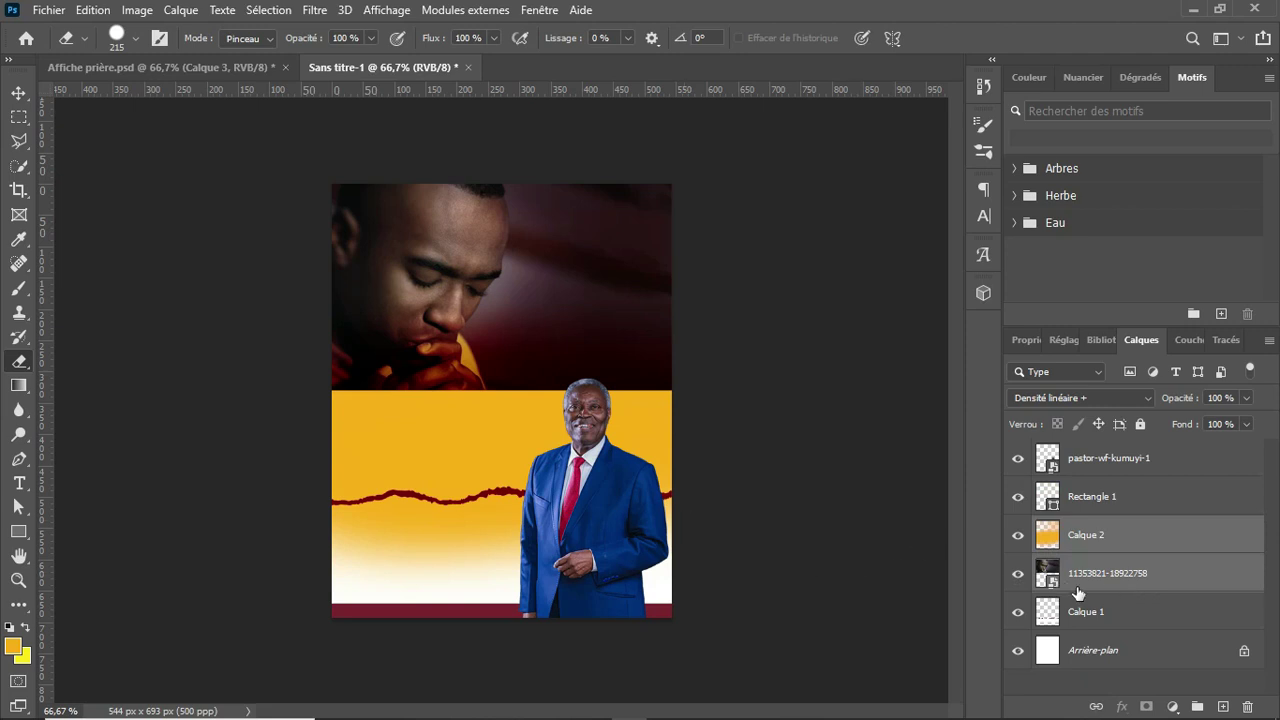
drag(1138, 582, 1149, 630)
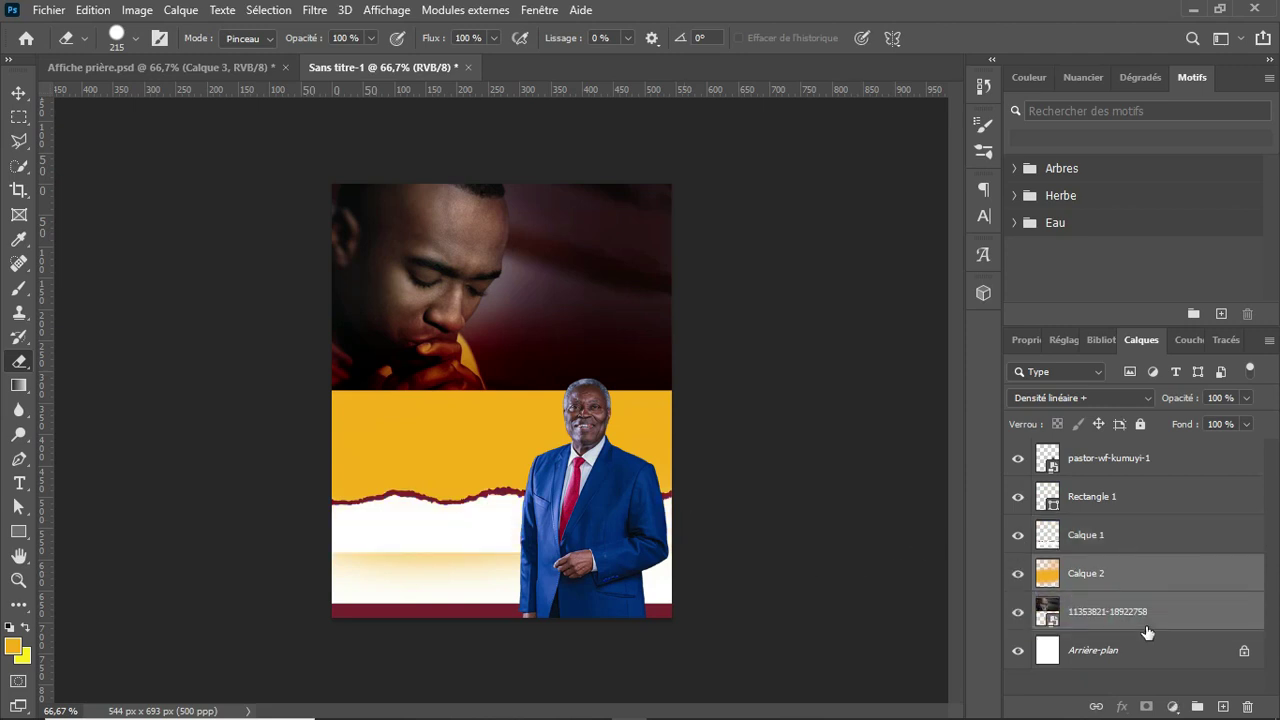
Remove the amber paint below the photo on Calque 2, erasing most of it and deleting the leftover strip with a rectangular selection
click(1113, 571)
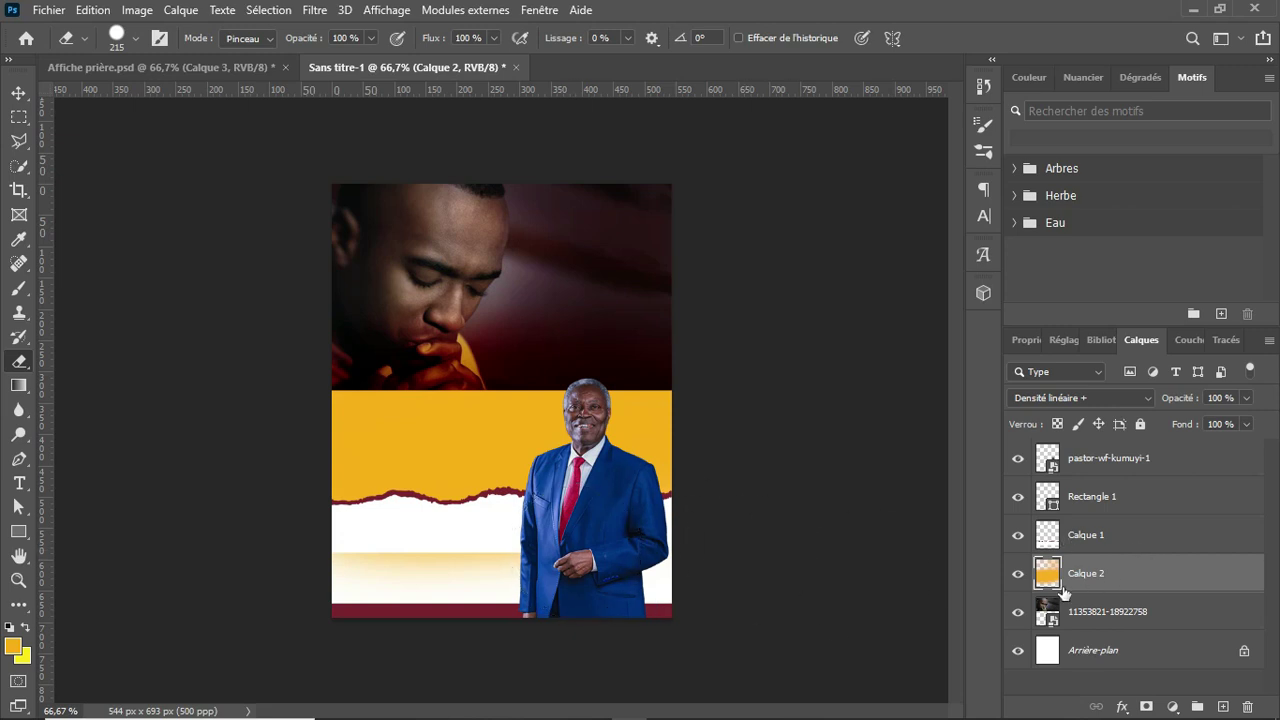
mouse_move(359, 514)
mouse_down()
mouse_move(538, 545)
mouse_move(415, 560)
mouse_move(377, 542)
mouse_move(636, 523)
mouse_move(443, 531)
mouse_move(358, 586)
mouse_move(653, 562)
mouse_move(554, 519)
mouse_move(661, 490)
mouse_move(371, 513)
mouse_move(220, 500)
mouse_up()
click(19, 117)
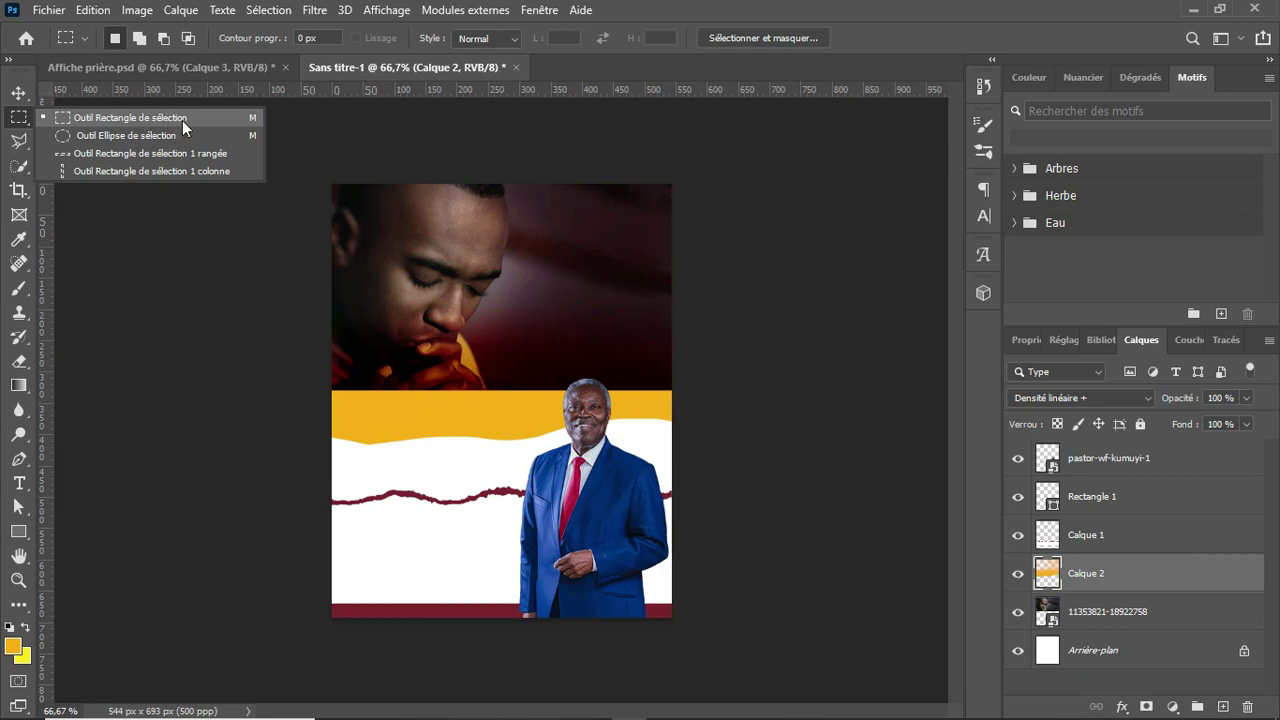
click(182, 120)
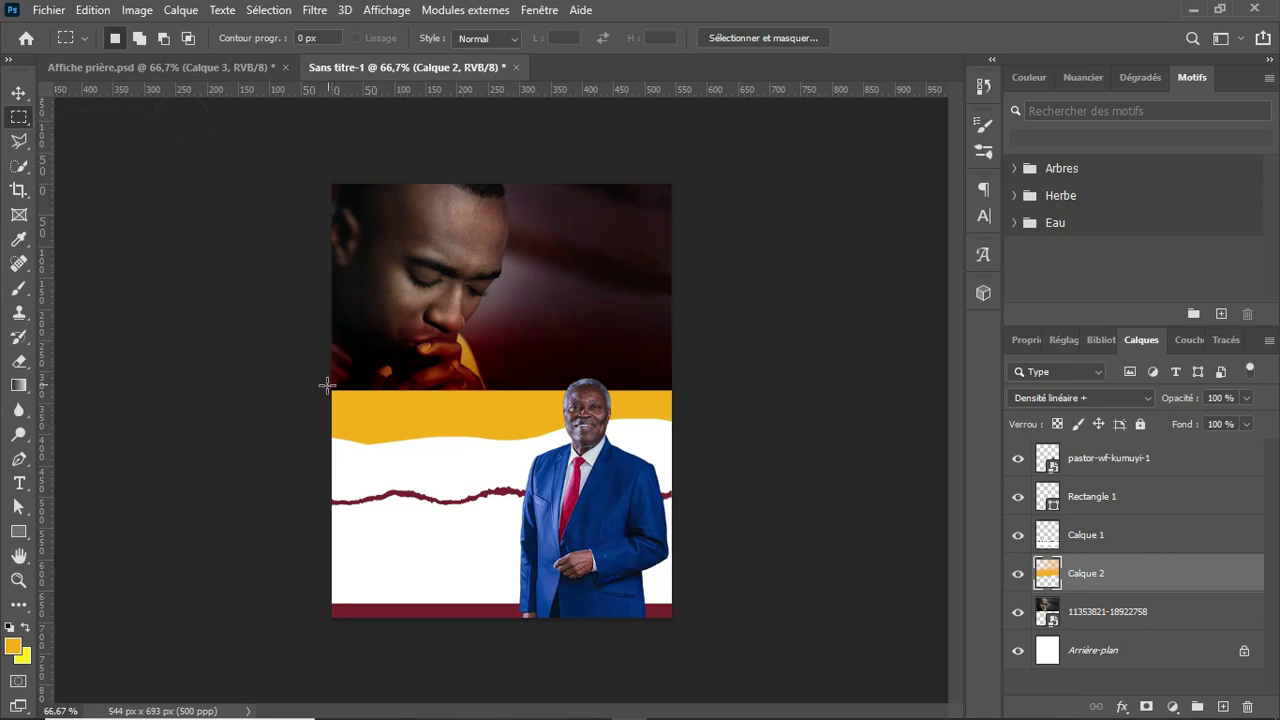
drag(330, 390, 679, 464)
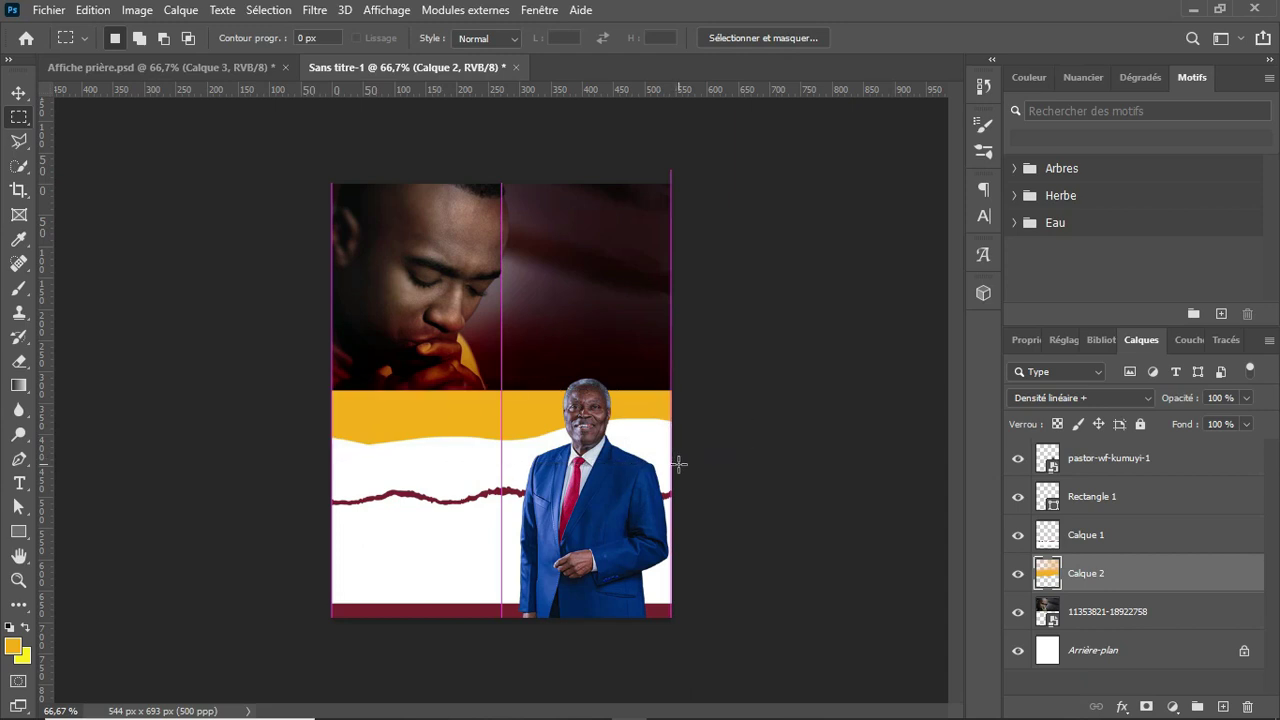
key(Delete)
key(ctrl+d)
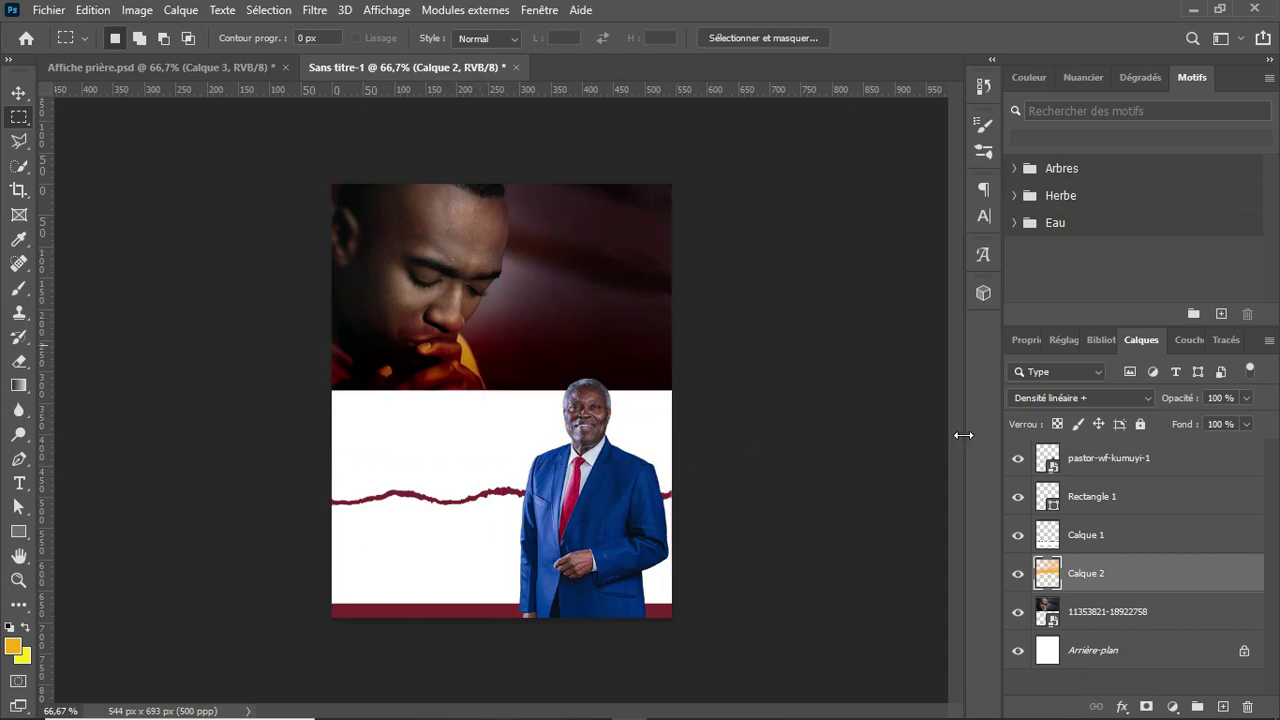
Check Calque 2's effect by hiding and showing it, and add a new empty layer above it for dark red paint
click(1018, 573)
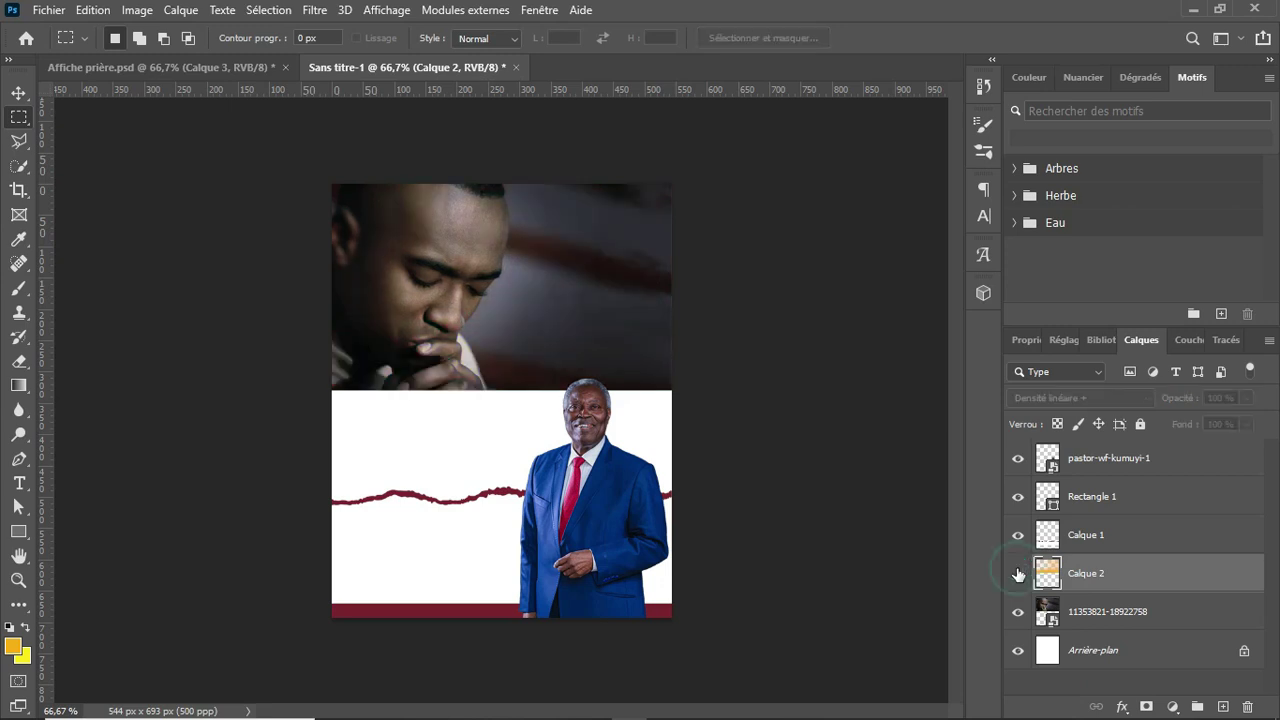
click(1018, 573)
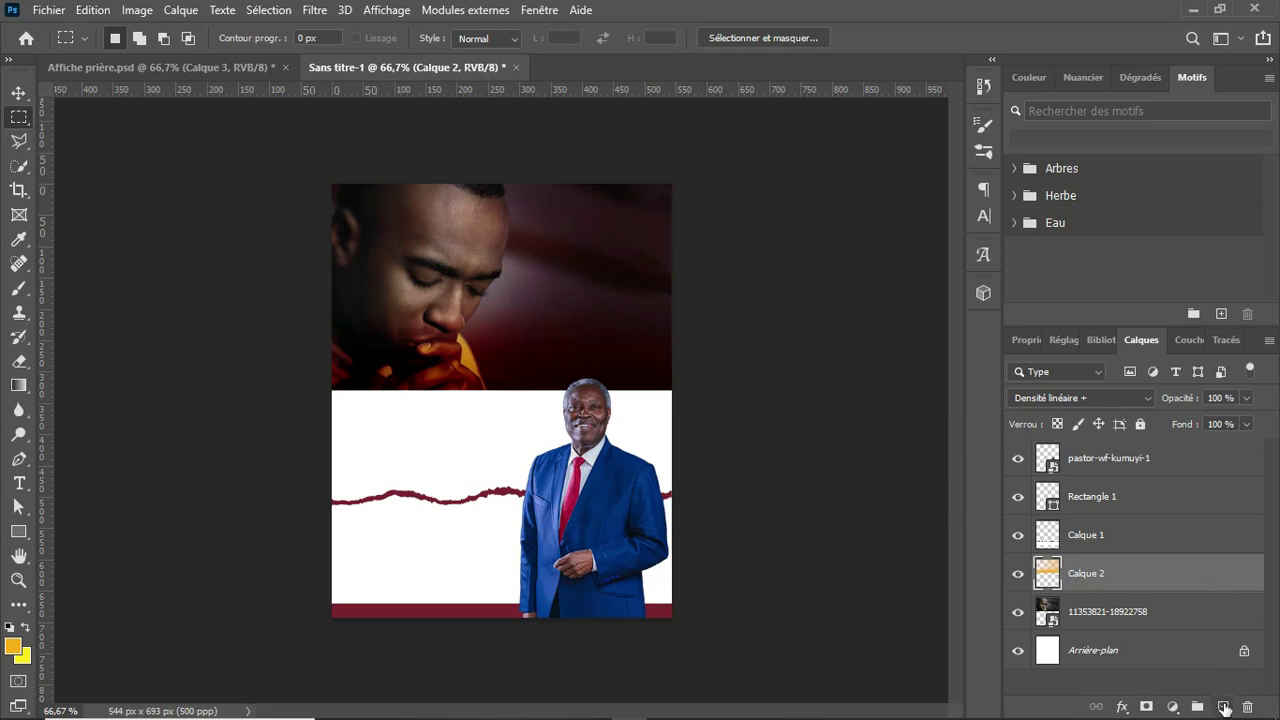
click(1225, 708)
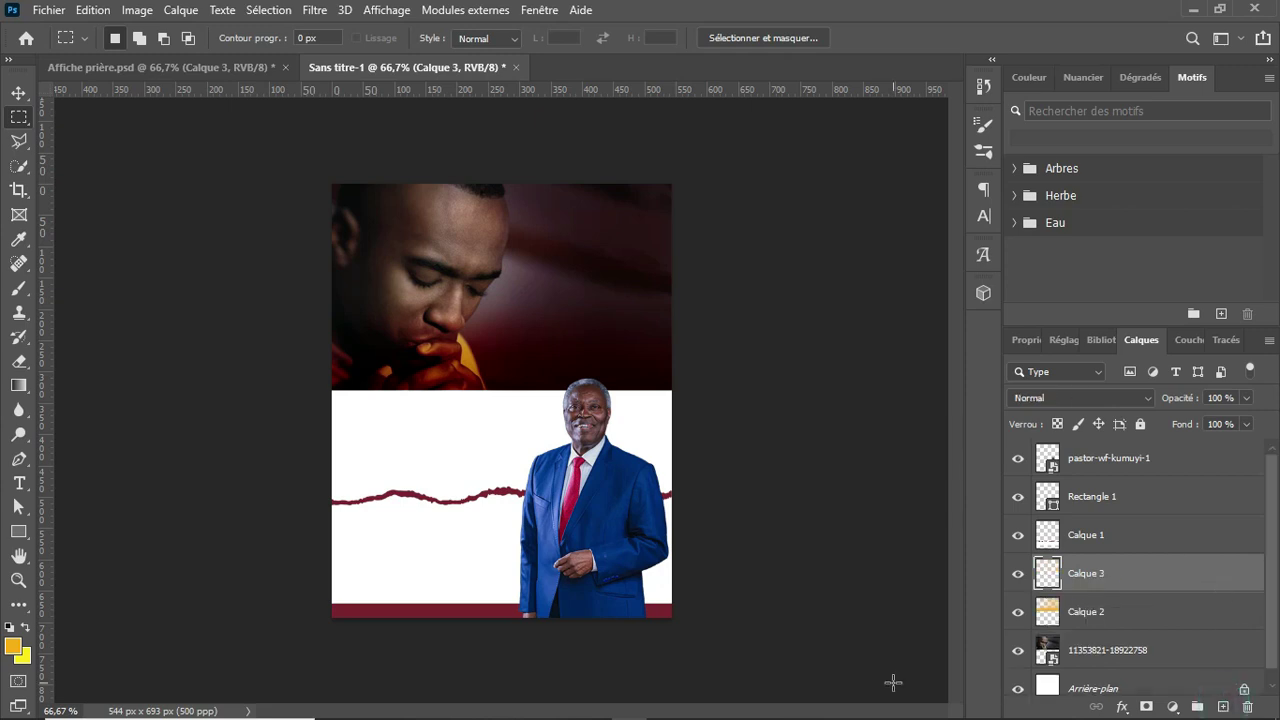
key(b)
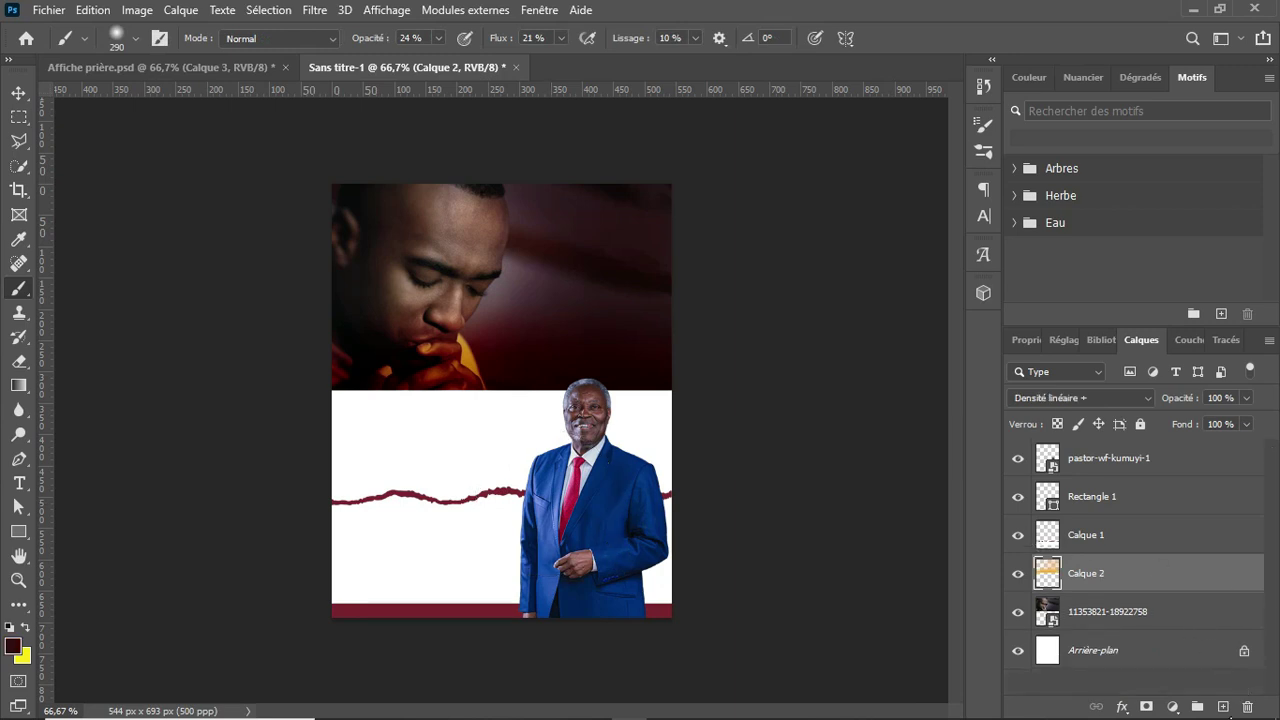
click(1223, 708)
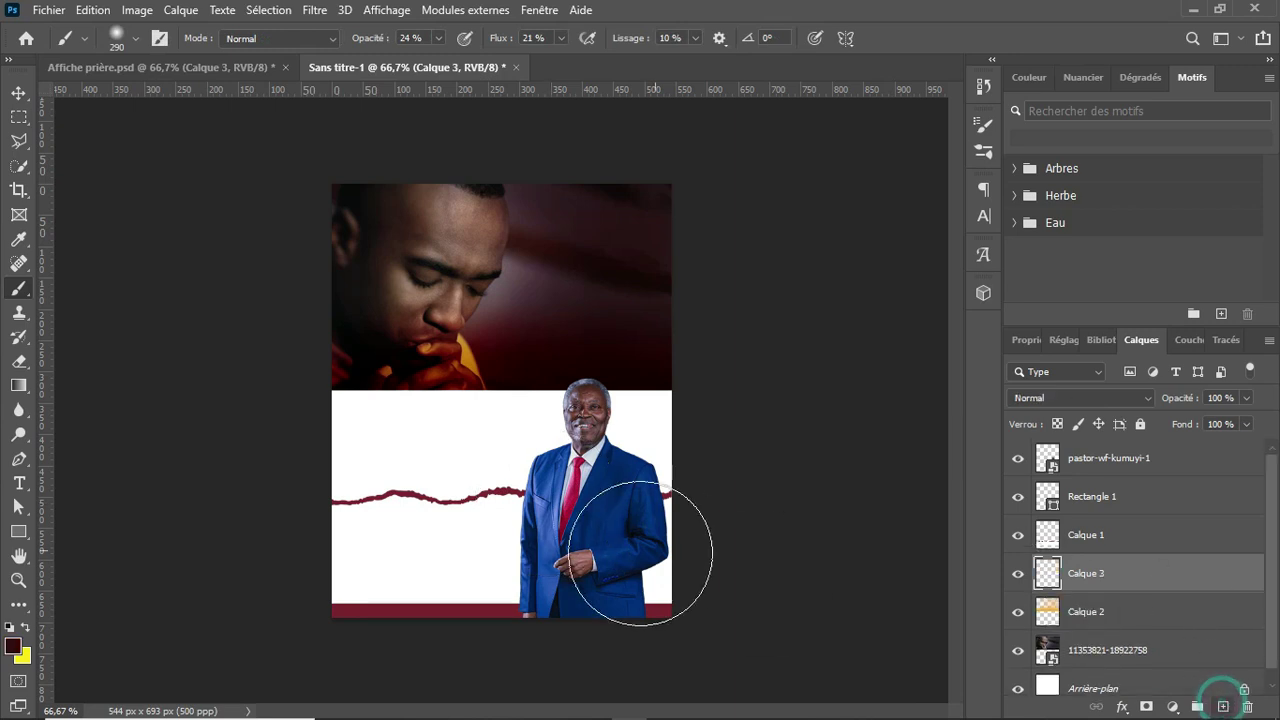
Confirm dark red #310b09 as the foreground colour and set the brush to 39 % opacity and 33 % flow
click(13, 645)
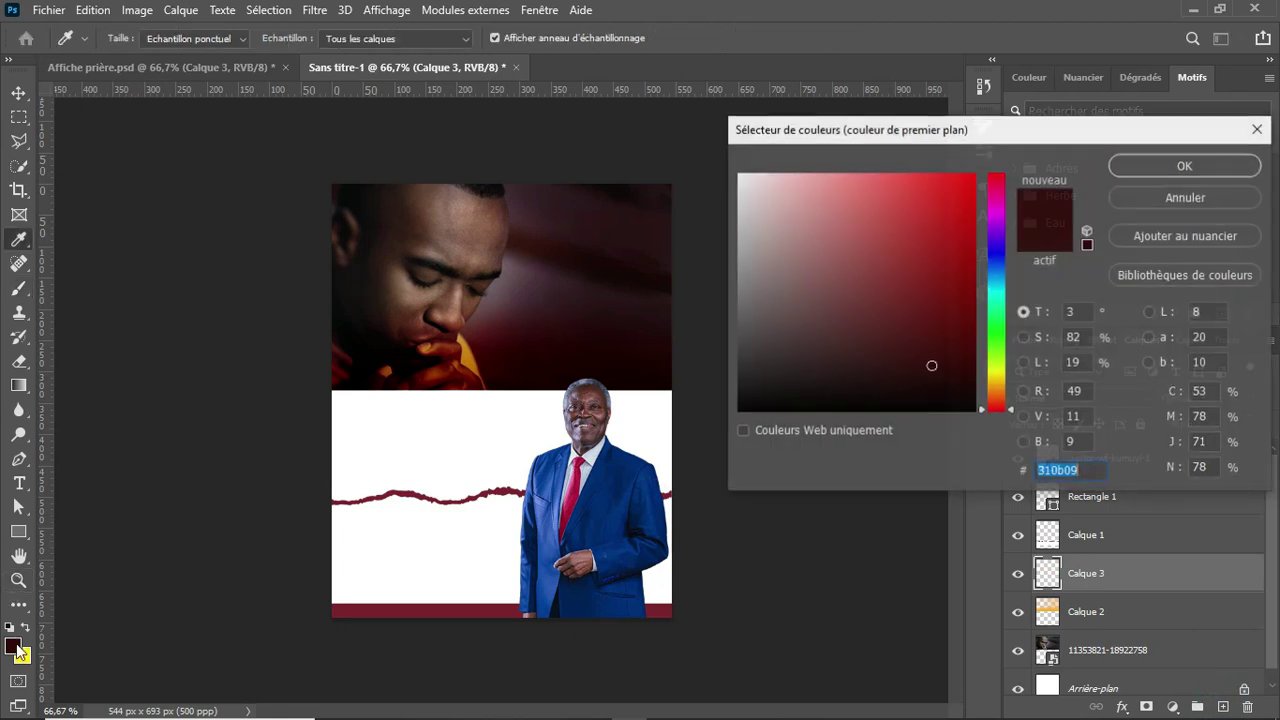
click(1088, 470)
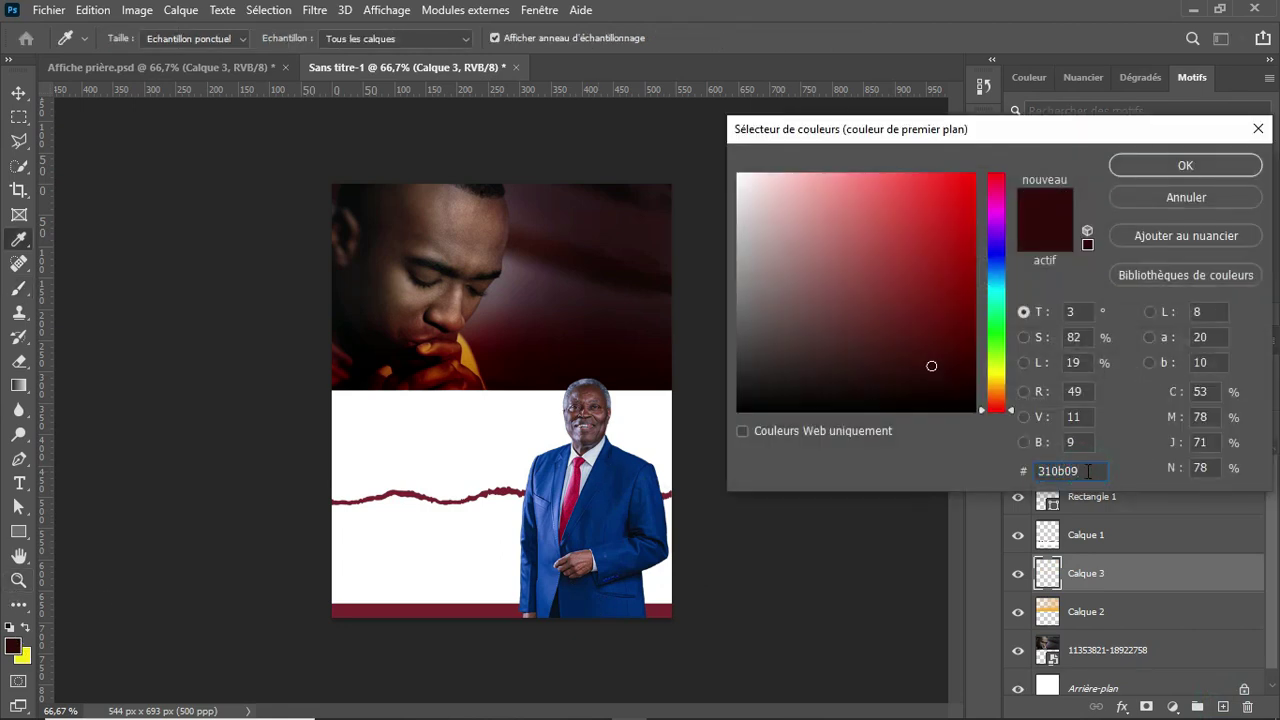
click(1177, 168)
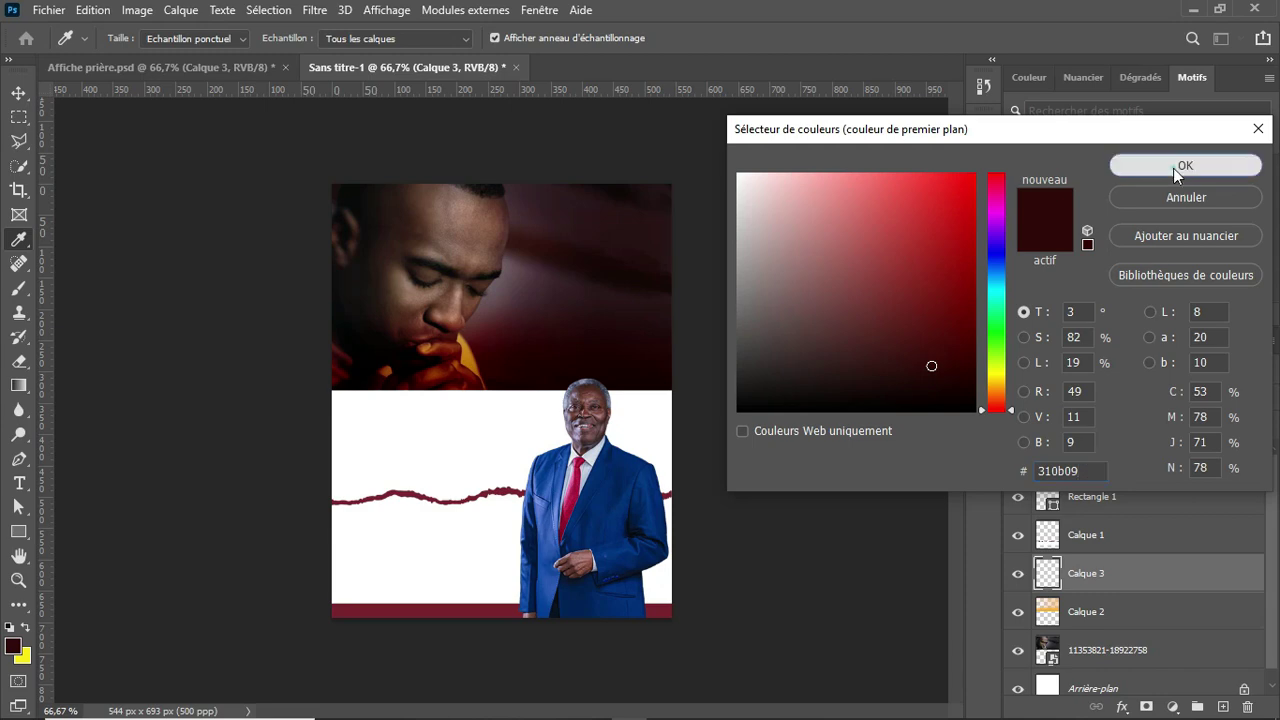
key(b)
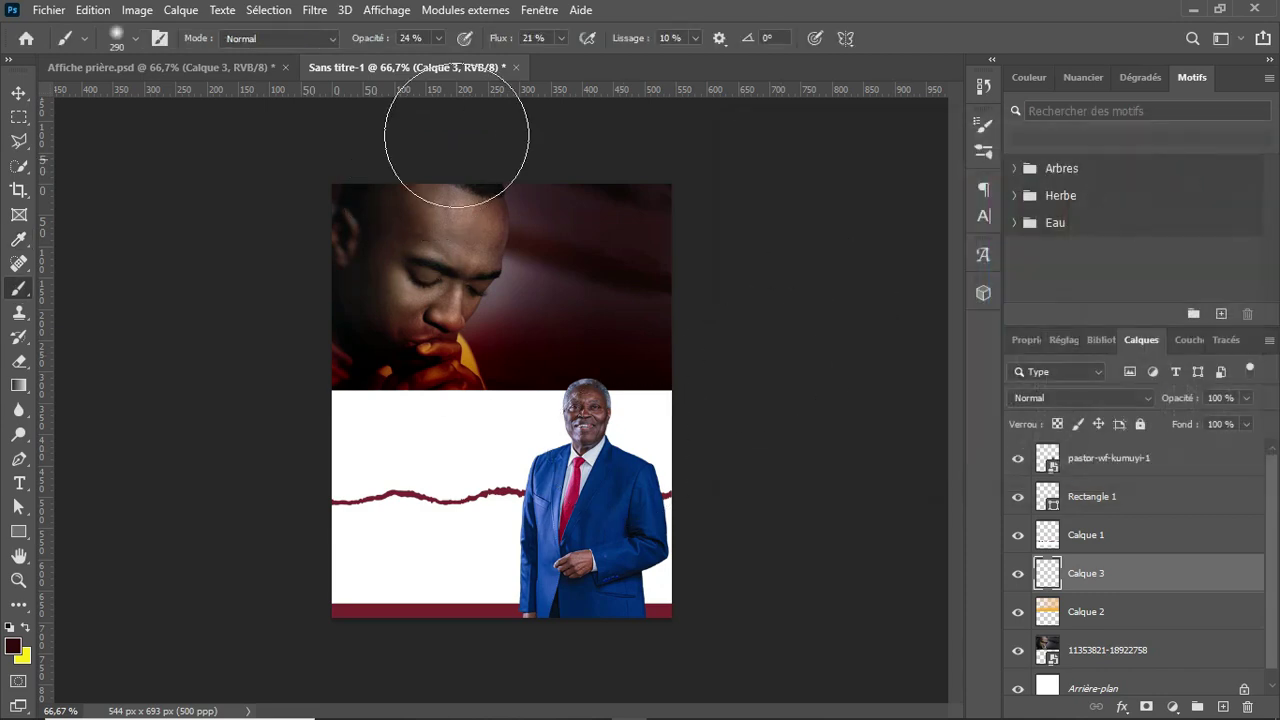
click(438, 38)
click(453, 57)
click(560, 38)
drag(564, 60, 572, 58)
Paint a dark red band on Calque 3 across the page's middle, covering the photo's lower edge down to the torn paper
mouse_move(606, 432)
mouse_down()
mouse_move(400, 429)
mouse_move(614, 443)
mouse_move(310, 413)
mouse_move(370, 455)
mouse_move(251, 466)
mouse_move(266, 423)
mouse_move(370, 430)
mouse_up()
mouse_move(480, 463)
mouse_down()
mouse_move(462, 425)
mouse_move(613, 424)
mouse_move(513, 456)
mouse_move(588, 468)
mouse_up()
mouse_move(588, 468)
mouse_down()
mouse_move(305, 471)
mouse_move(303, 414)
mouse_move(680, 471)
mouse_move(674, 423)
mouse_move(695, 484)
mouse_move(286, 429)
mouse_move(571, 451)
mouse_move(157, 529)
mouse_move(619, 408)
mouse_move(628, 446)
mouse_move(497, 450)
mouse_up()
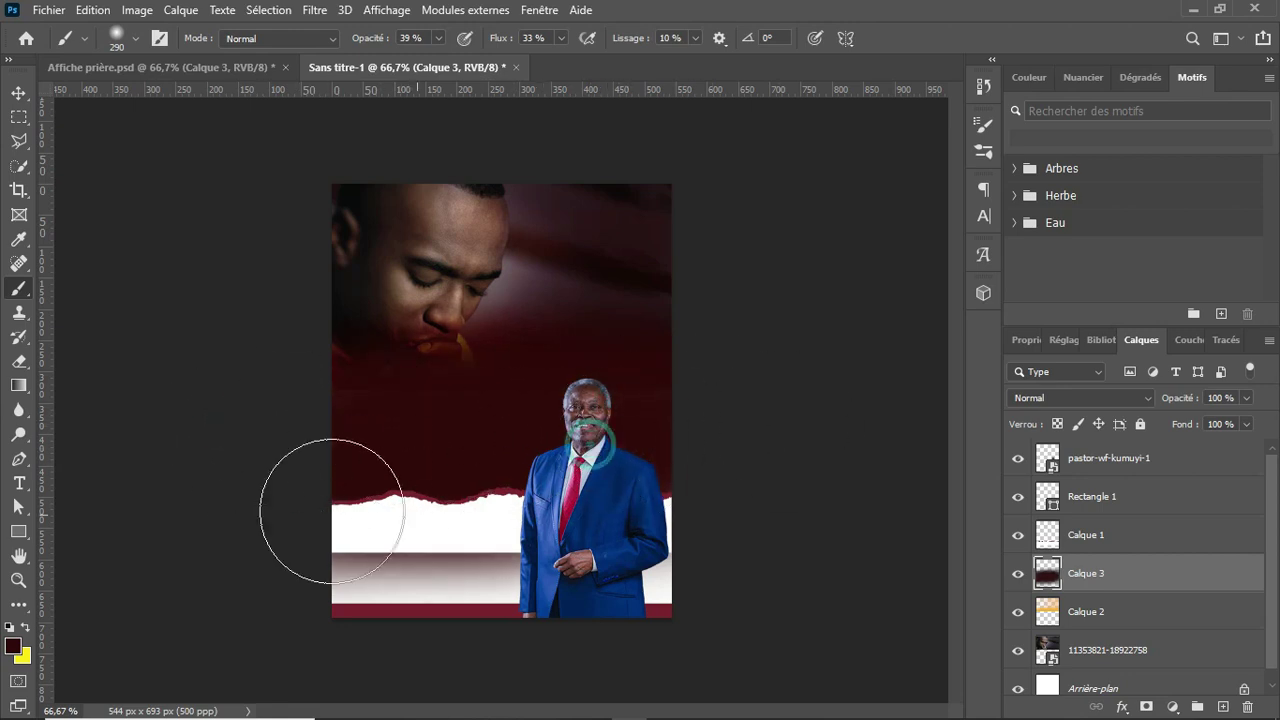
right_click(430, 395)
key(Escape)
Check the blend against the finished poster in Affiche prière.psd, and erase the dark paint on Calque 3 from the white lower area
click(230, 67)
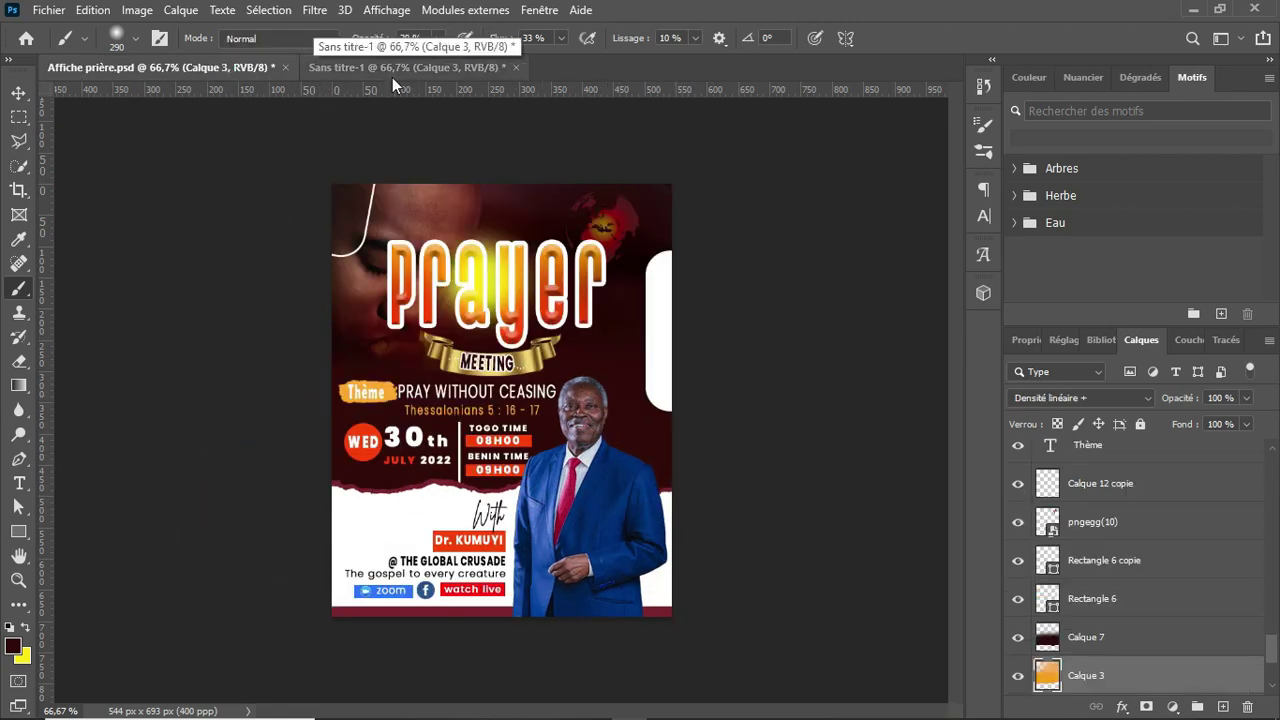
click(400, 67)
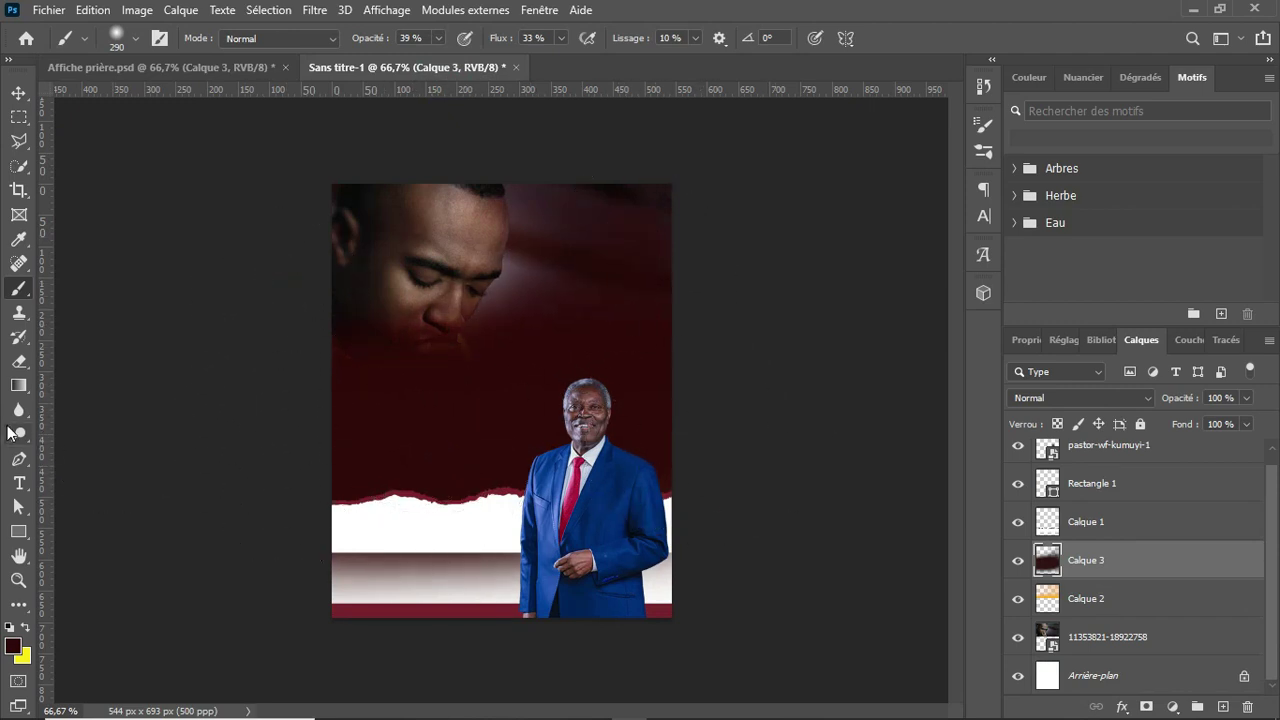
key(e)
click(19, 361)
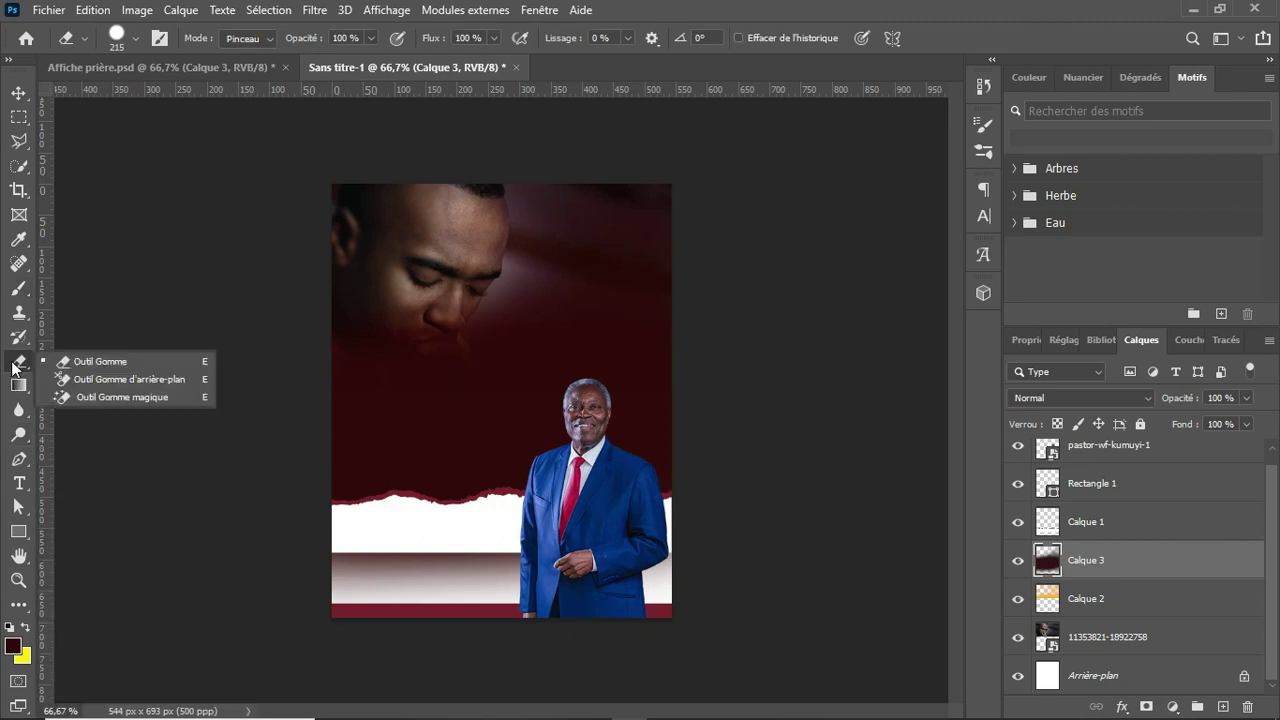
click(67, 365)
mouse_move(327, 589)
mouse_down()
mouse_move(711, 568)
mouse_move(540, 560)
mouse_move(346, 586)
mouse_up()
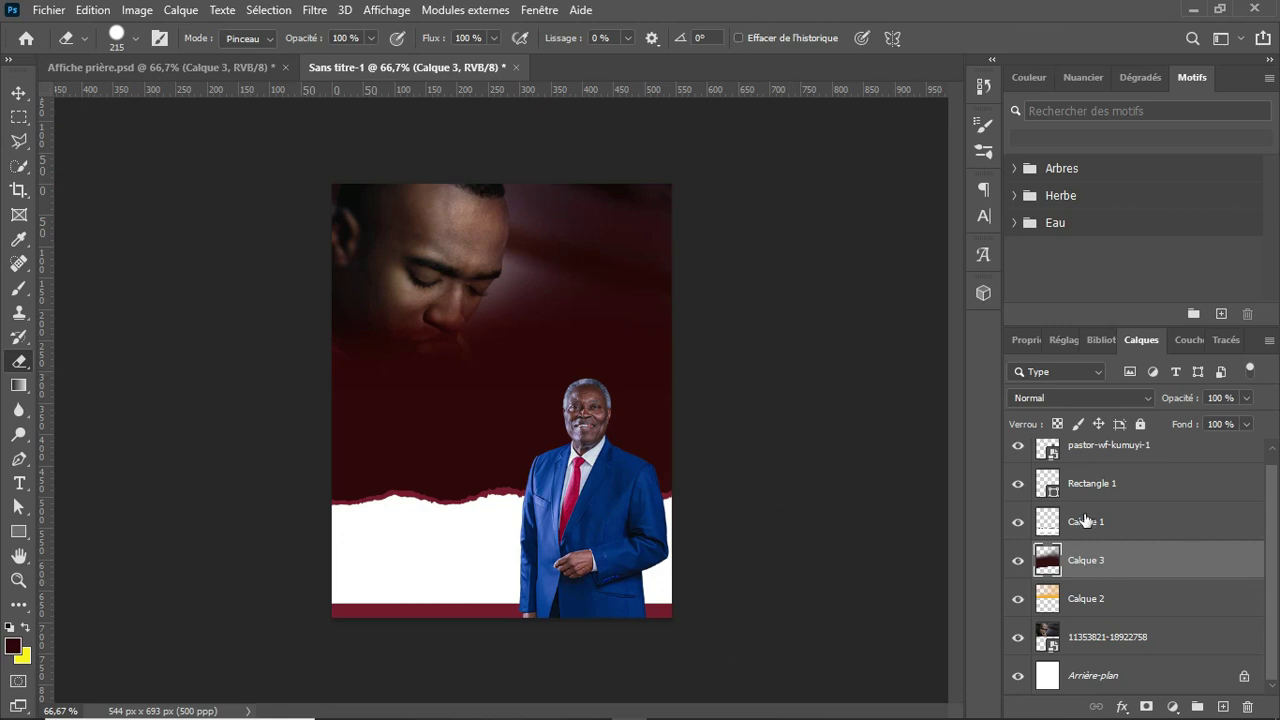
click(1124, 636)
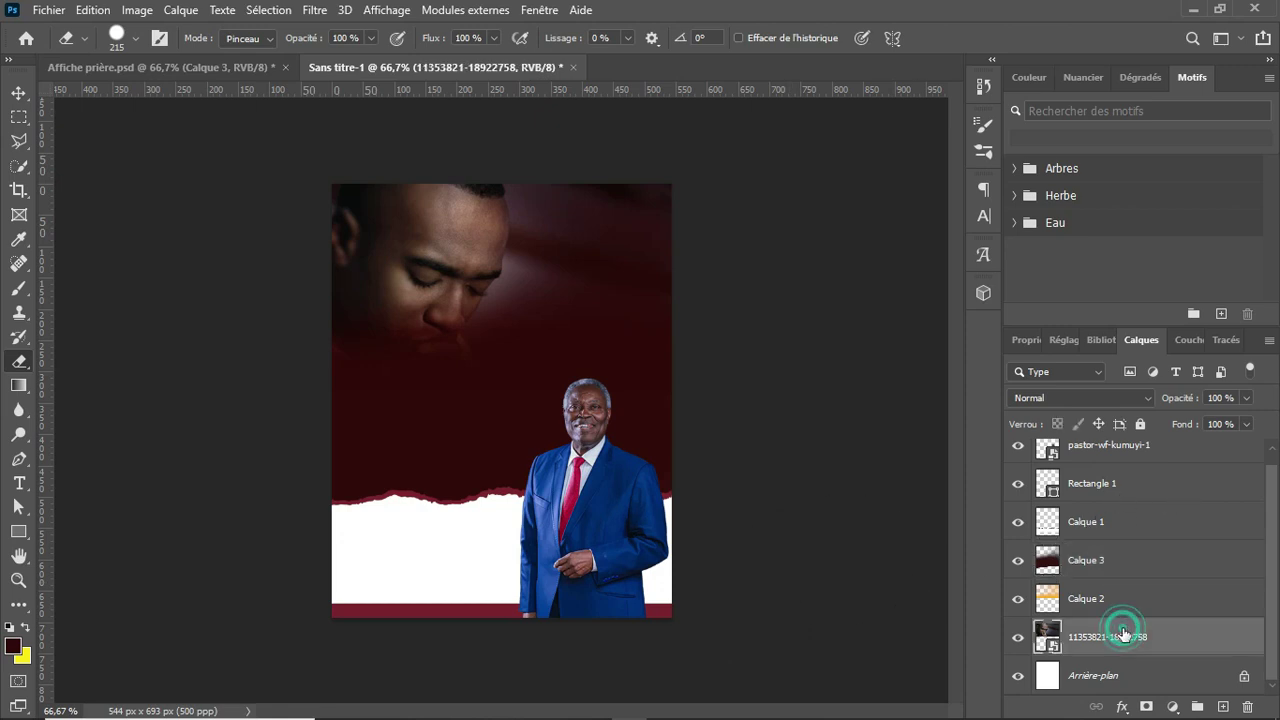
click(1247, 398)
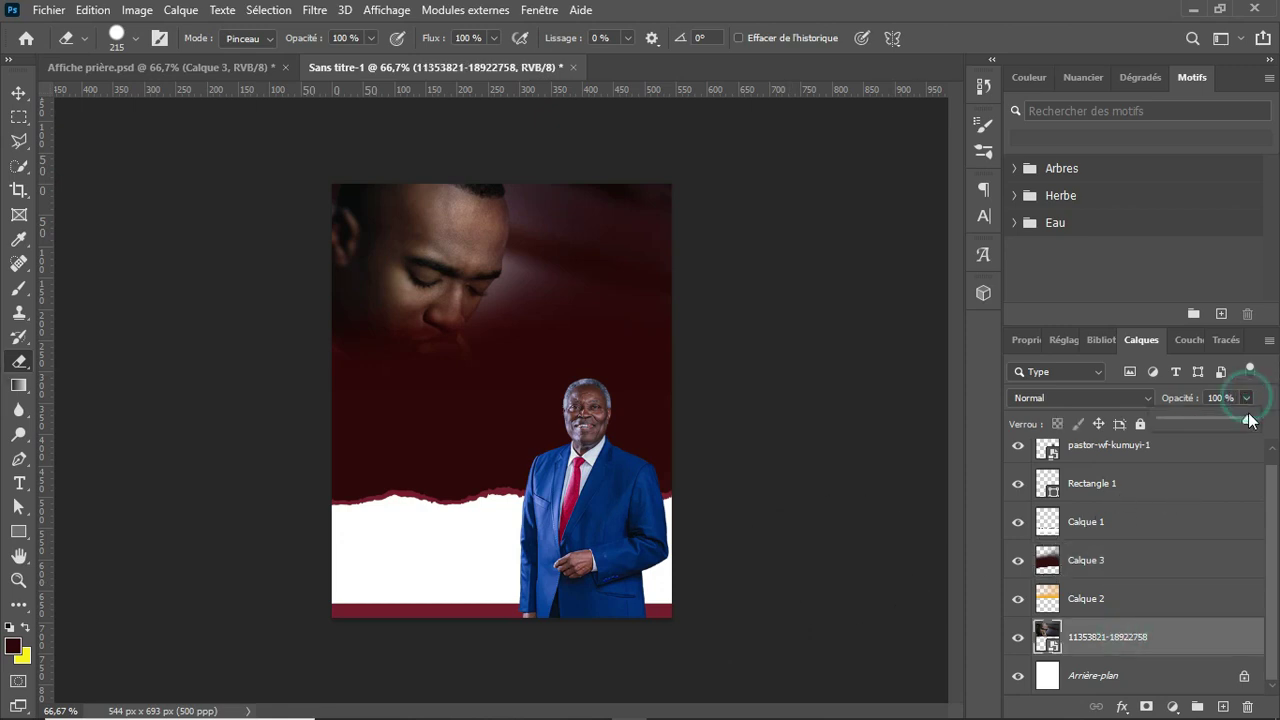
mouse_move(1248, 418)
mouse_down()
mouse_move(1231, 424)
mouse_move(1257, 423)
mouse_up()
Darken the praying man's face with soft dark red brush strokes on Calque 3, from the forehead down to the mouth
click(1109, 600)
key(b)
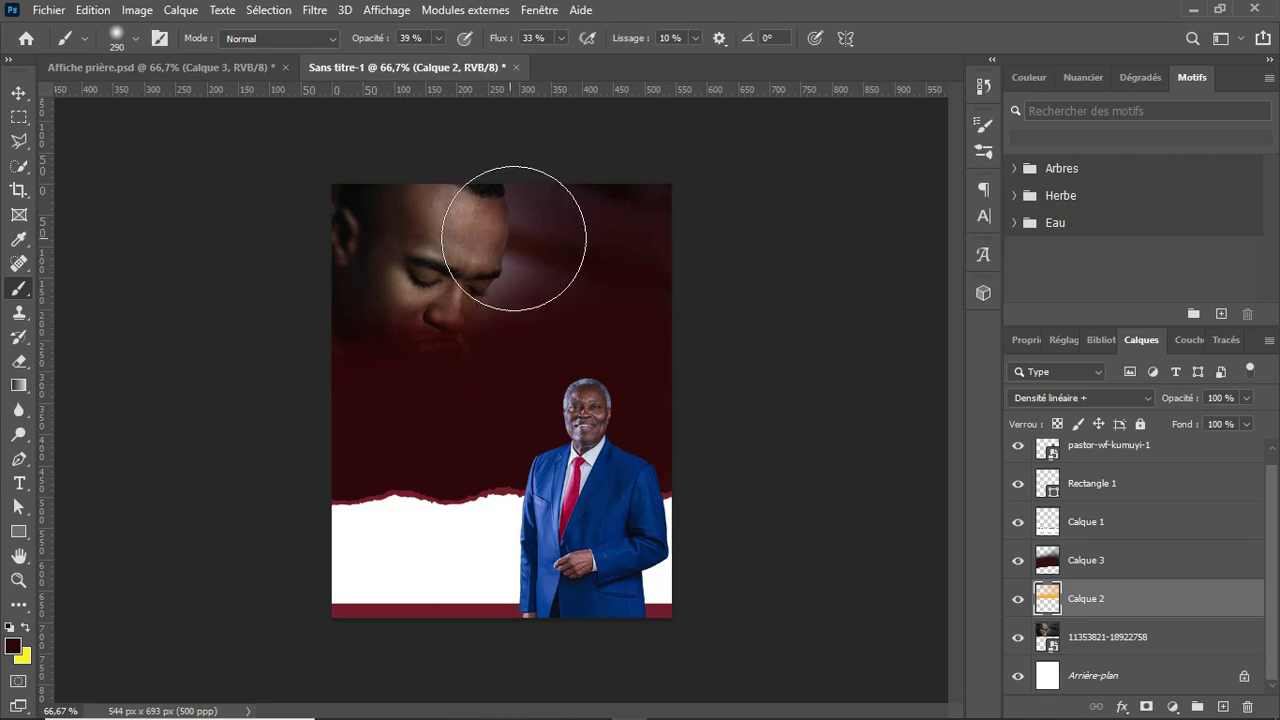
click(1080, 558)
mouse_move(468, 300)
mouse_down()
mouse_move(444, 230)
mouse_move(409, 187)
mouse_move(522, 194)
mouse_move(424, 181)
mouse_up()
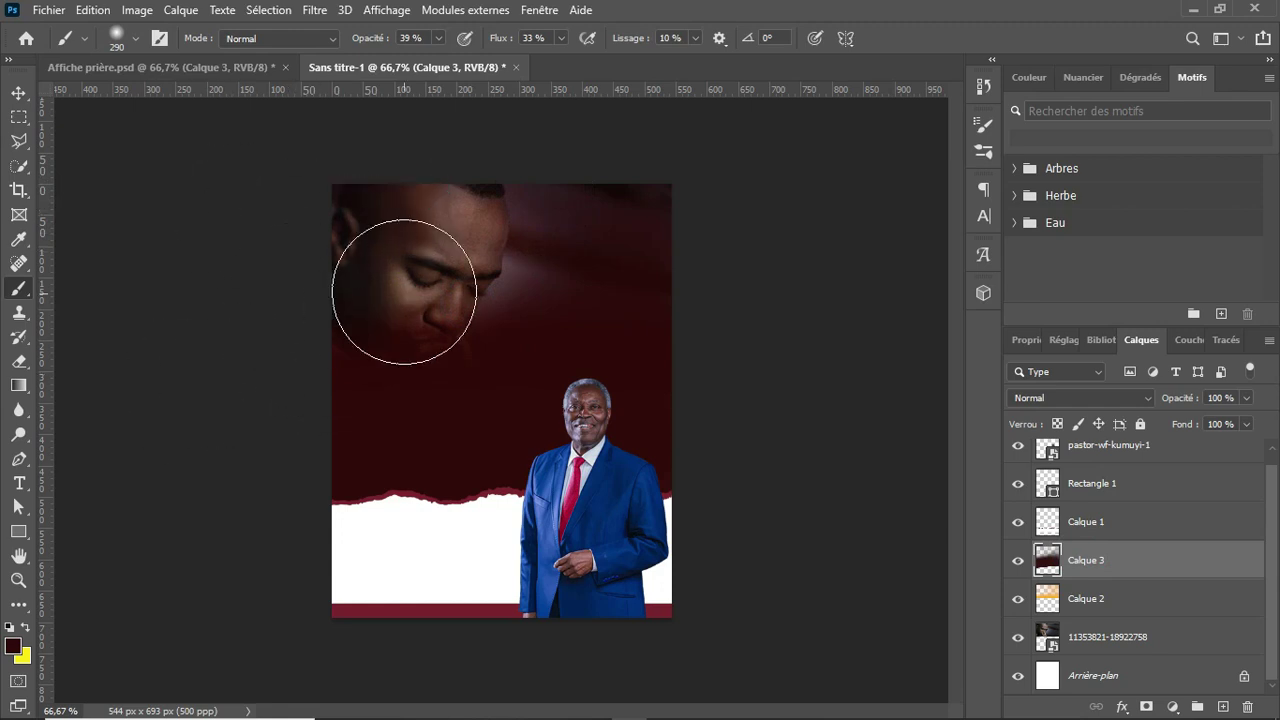
mouse_move(423, 277)
mouse_down()
mouse_move(157, 354)
mouse_move(423, 337)
mouse_up()
click(422, 330)
click(424, 315)
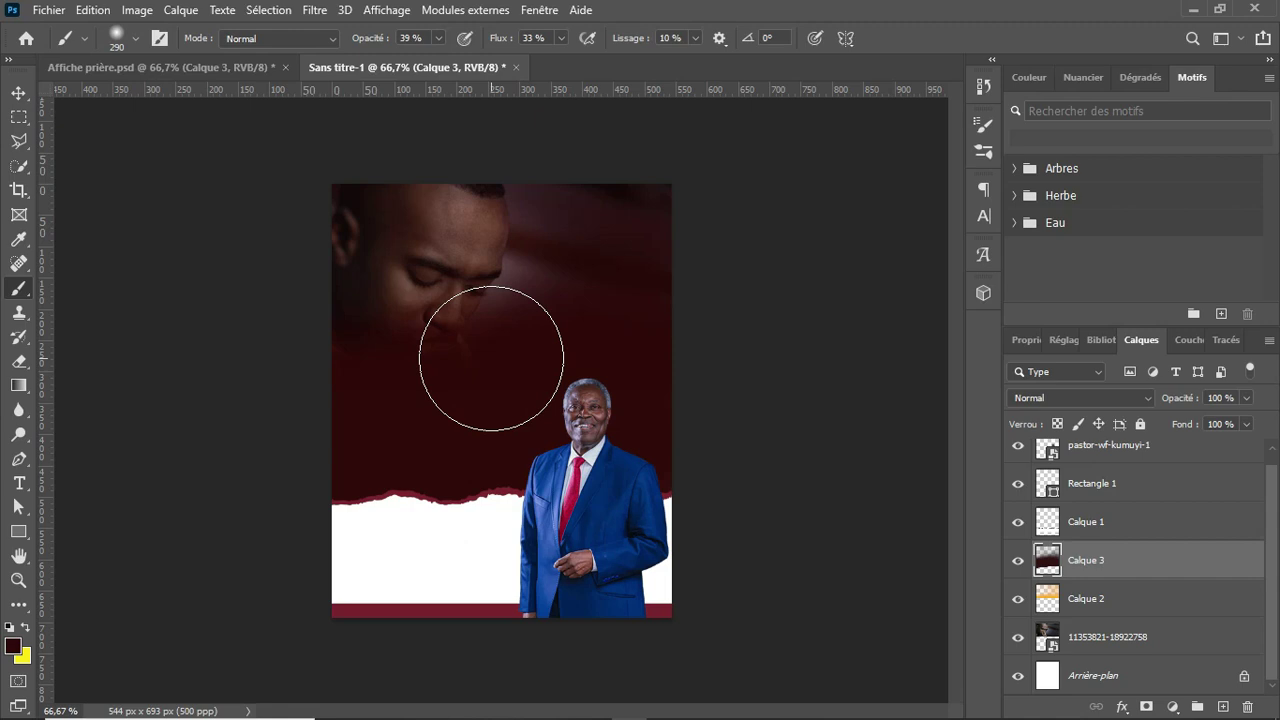
Inspect the font and character settings of the Prayer title in Affiche prière.psd
click(178, 67)
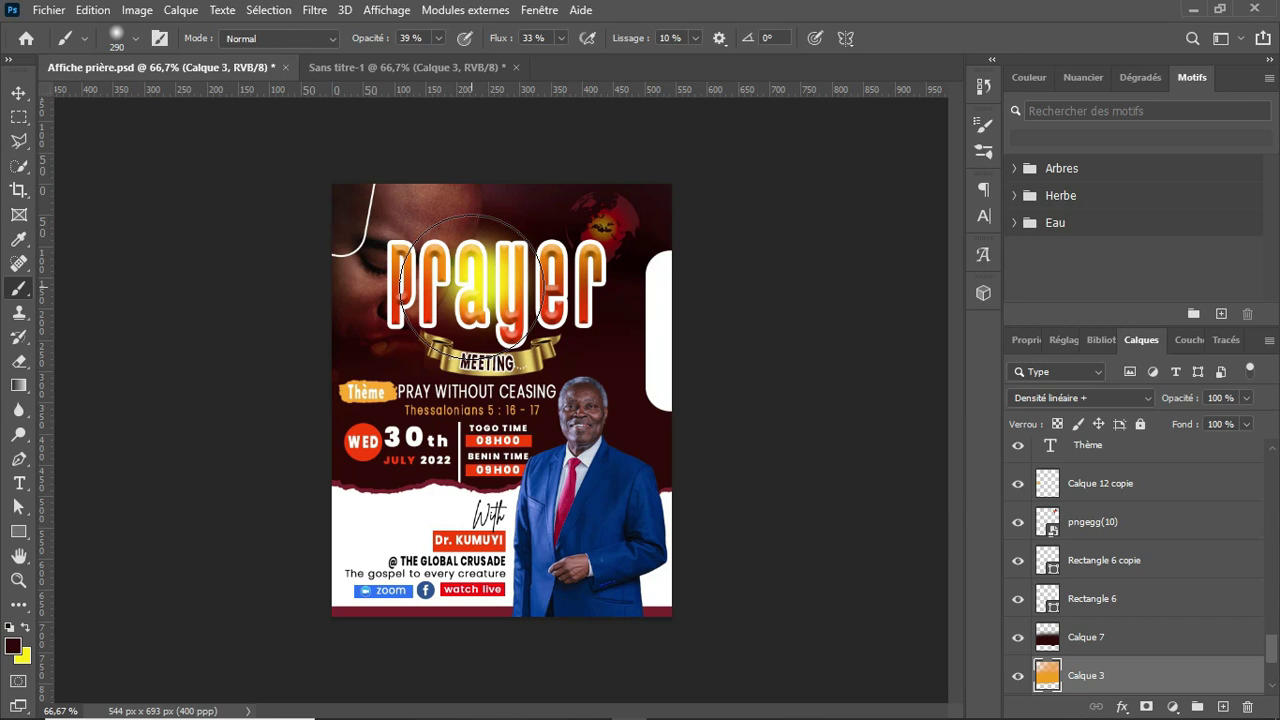
key(v)
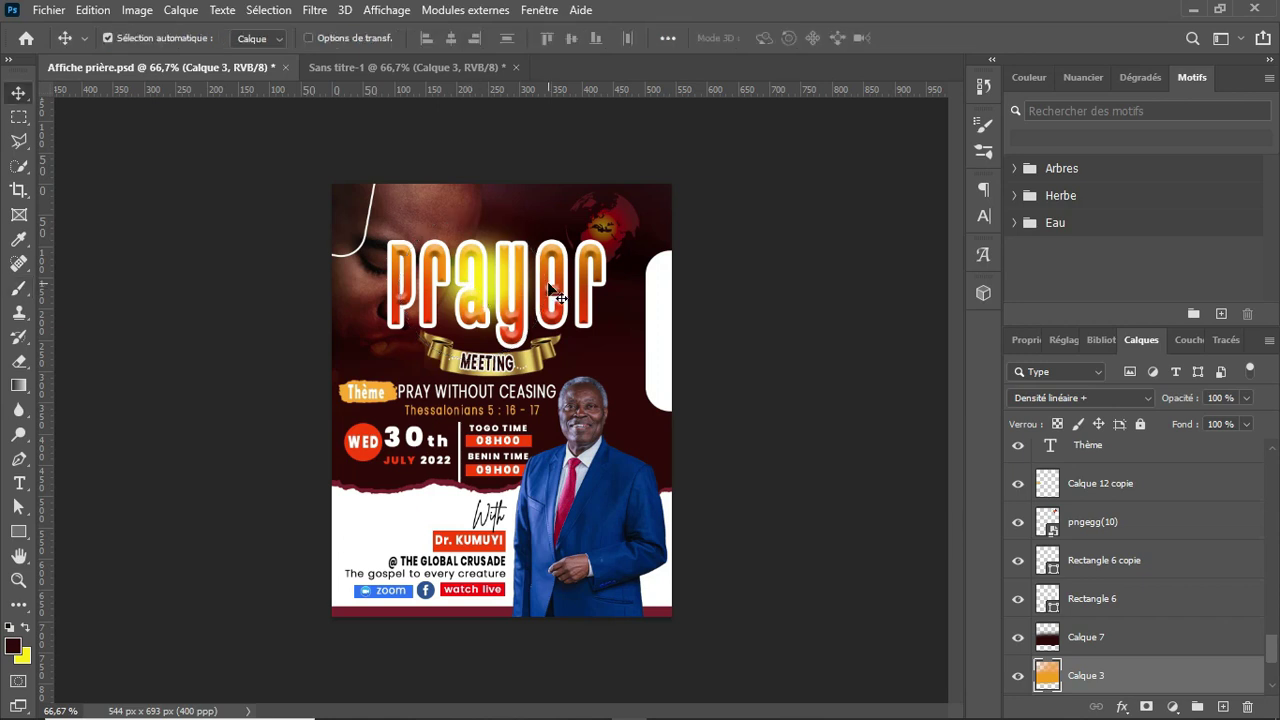
key(t)
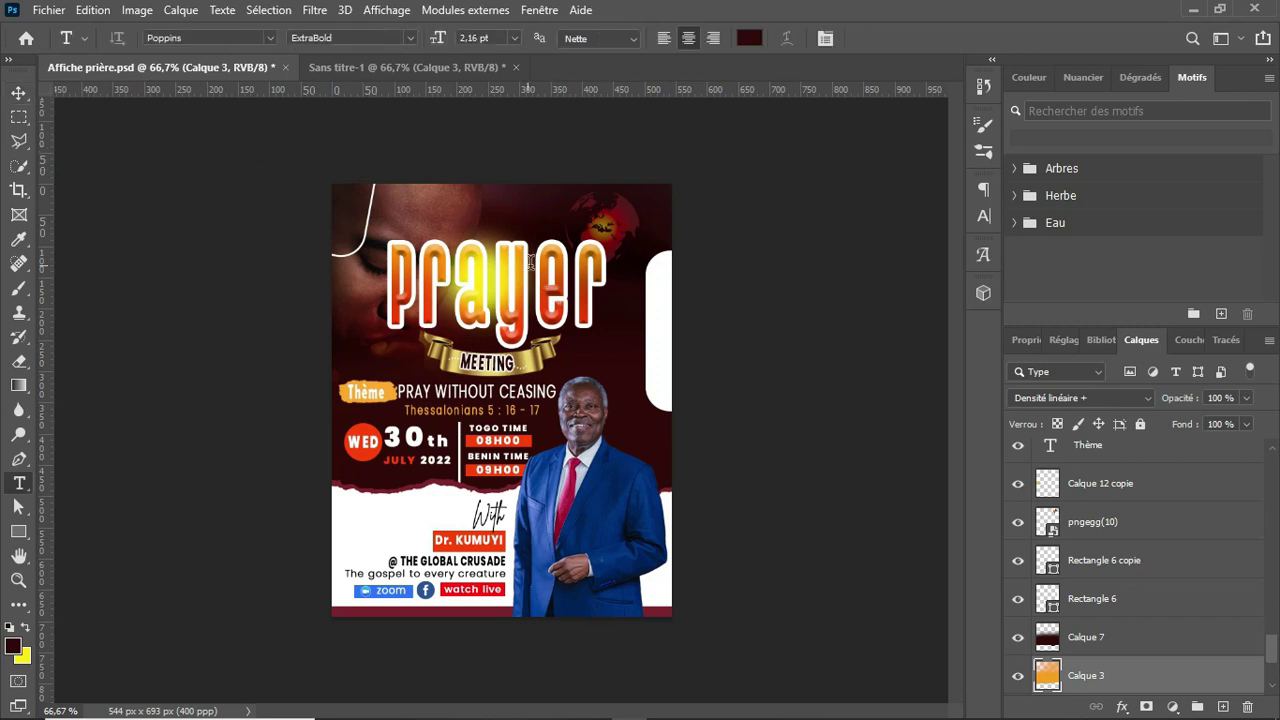
click(563, 266)
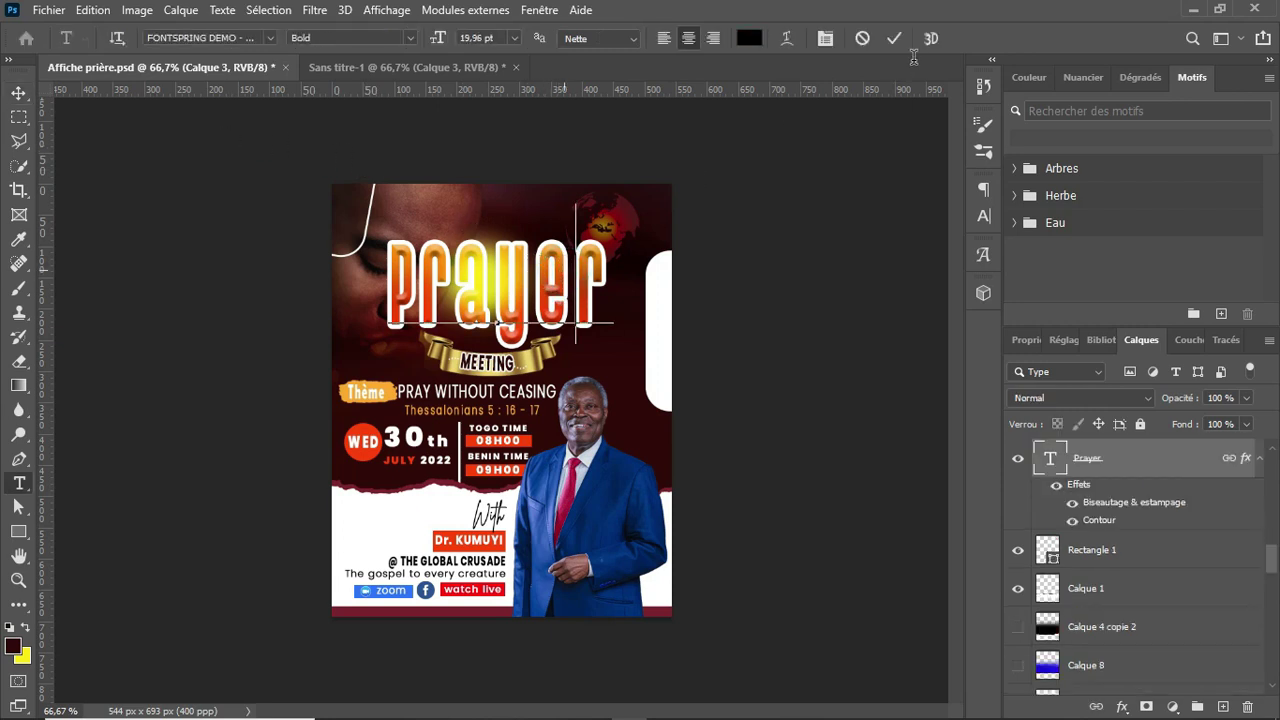
click(893, 39)
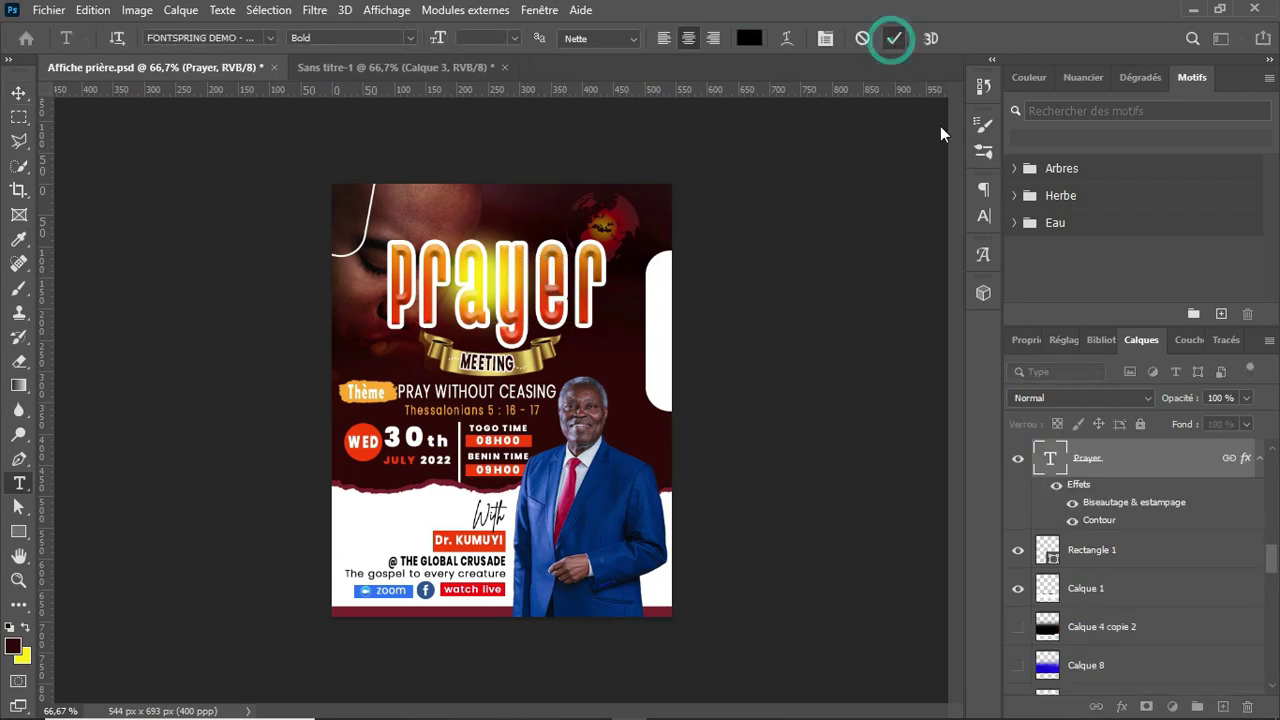
click(981, 217)
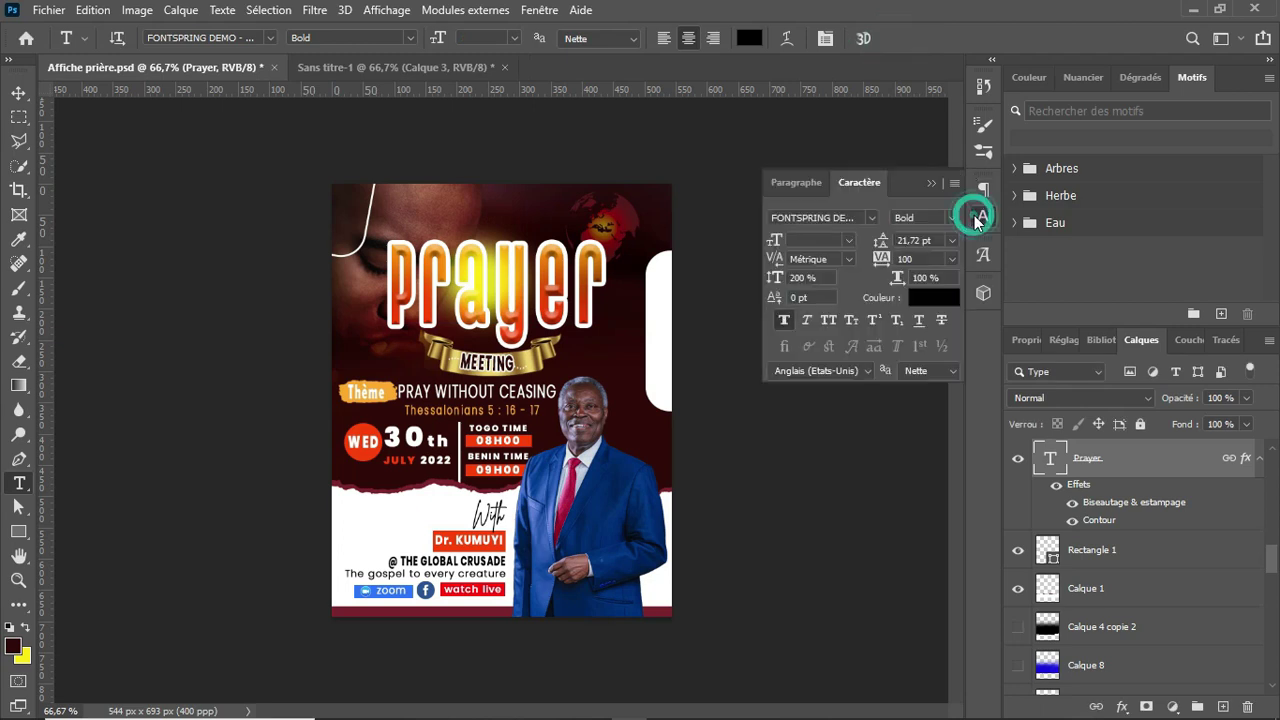
click(873, 218)
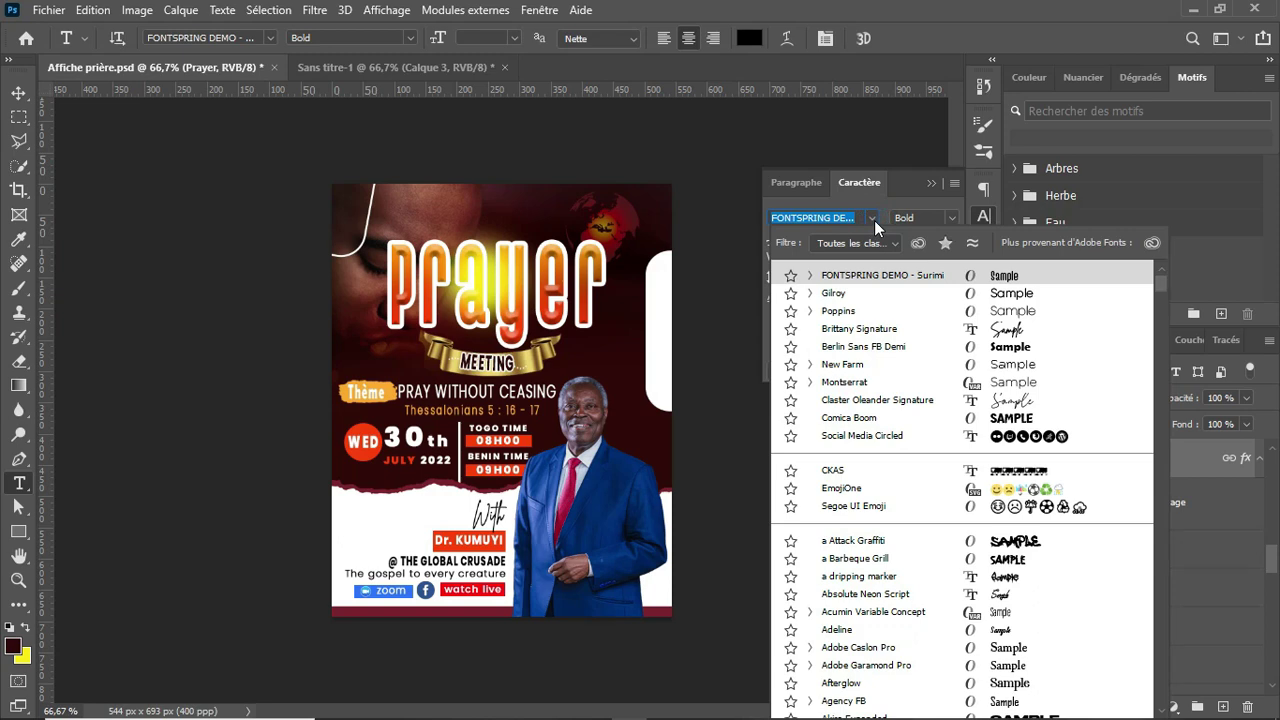
click(930, 183)
click(931, 183)
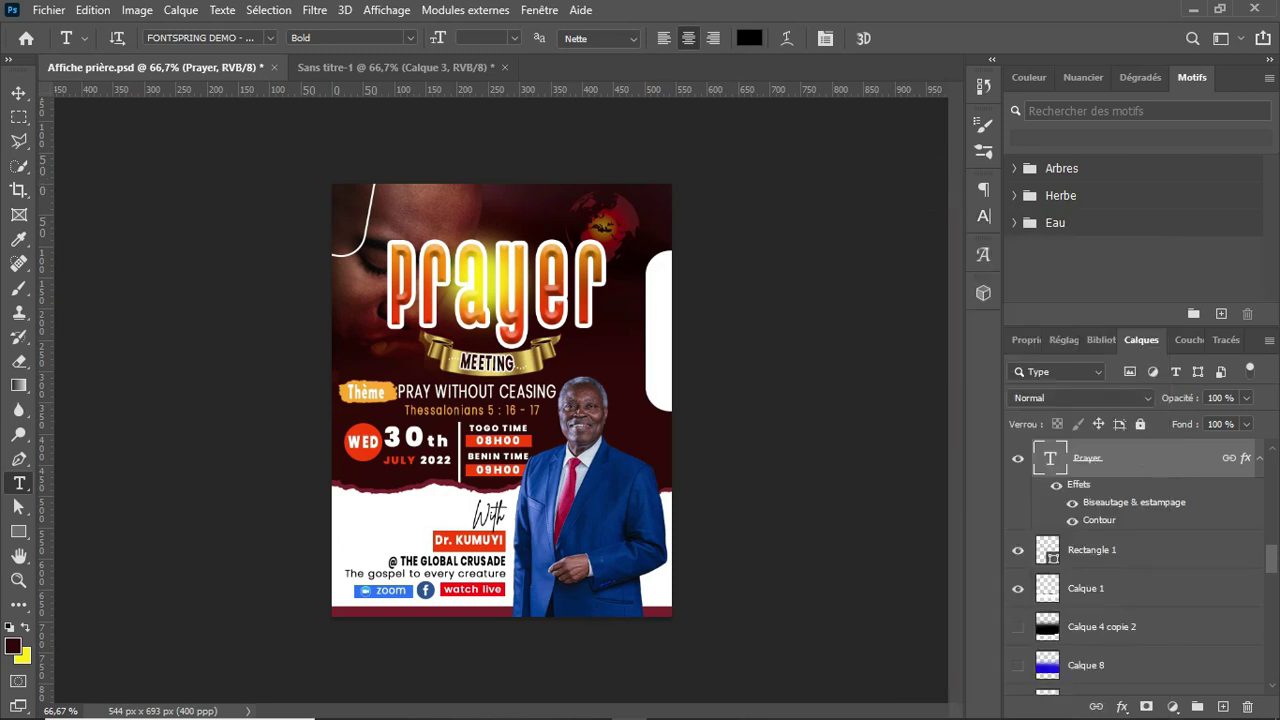
Switch to Firefox and review the WhatTheFont results page for the SOLENNELLE lettering sample
mouse_move(551, 703)
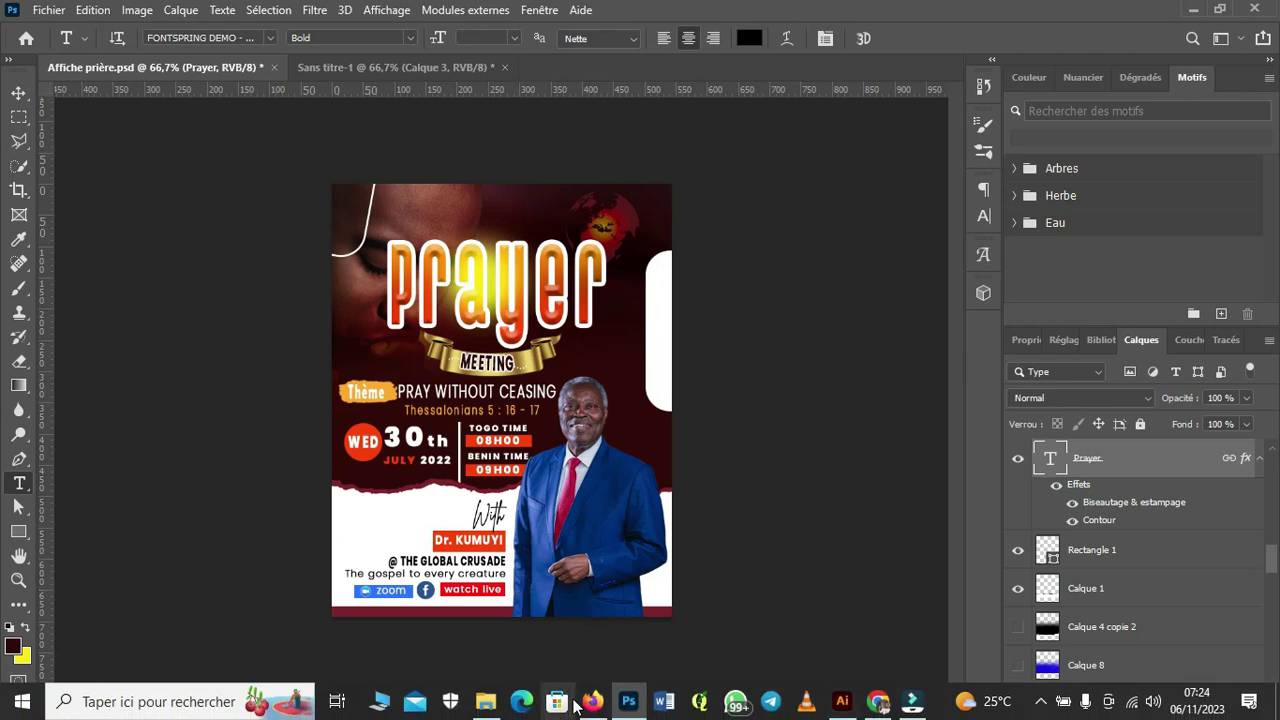
click(591, 703)
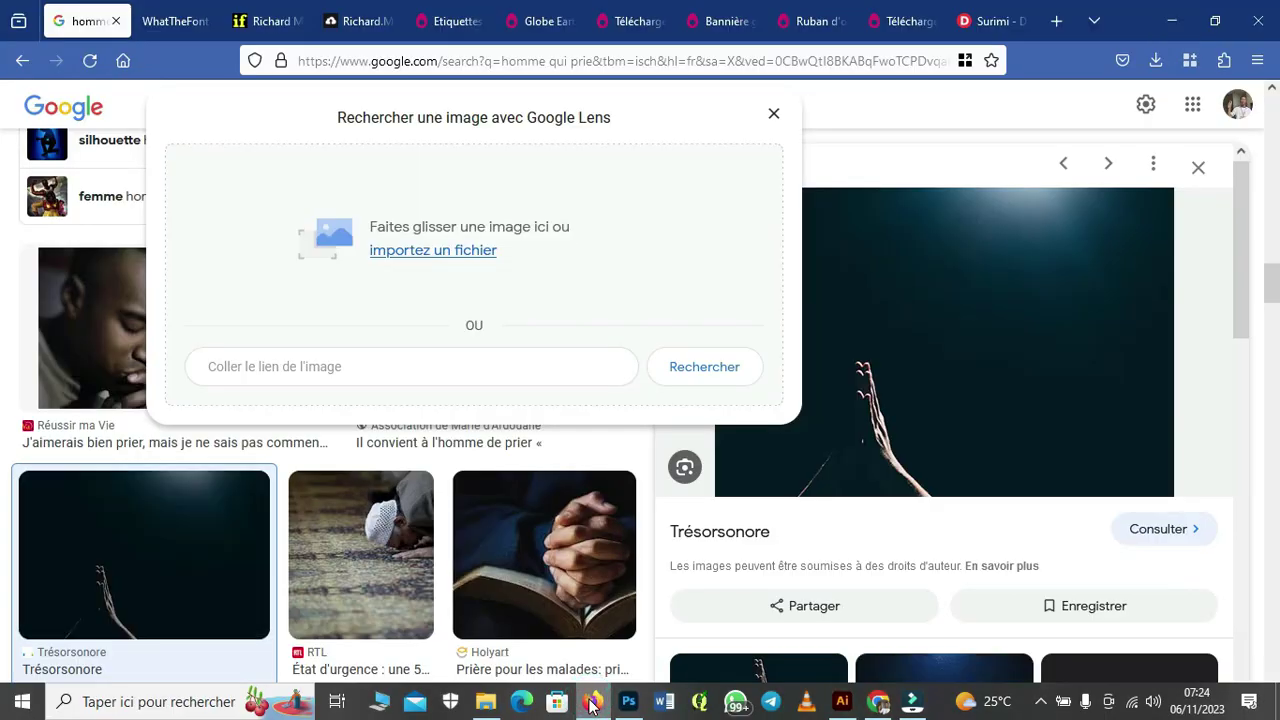
click(145, 30)
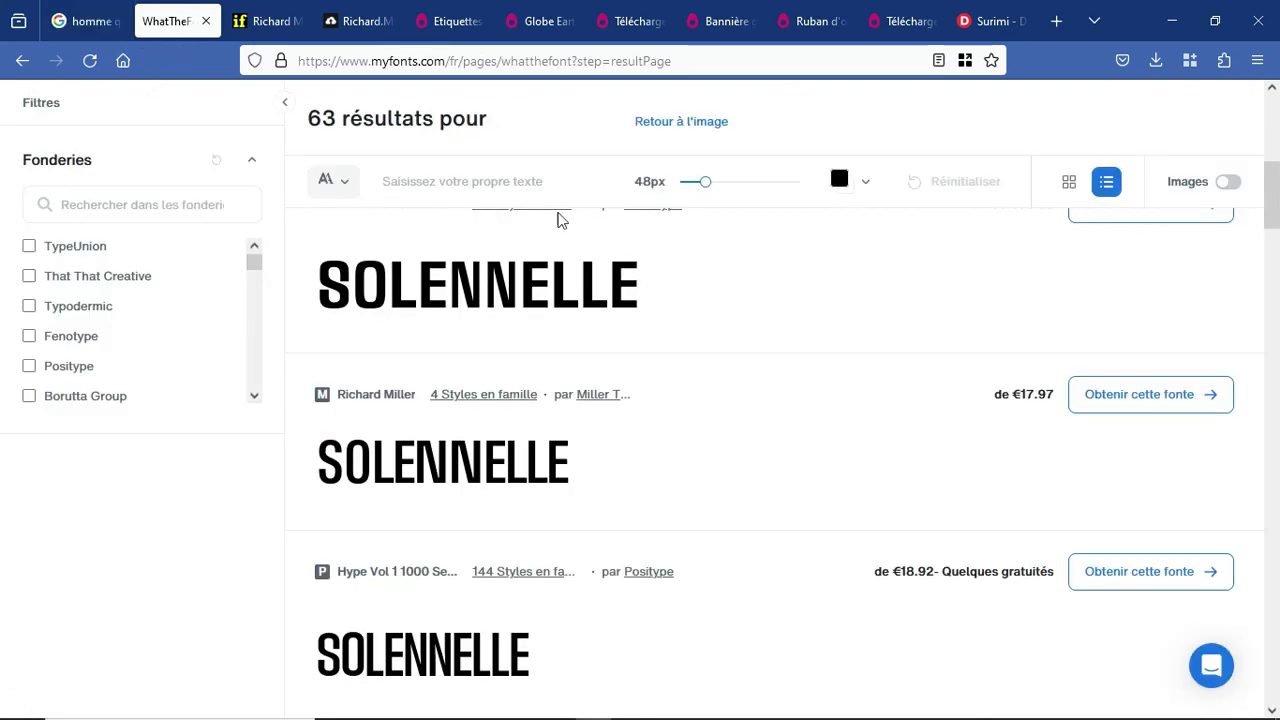
drag(1275, 190, 1276, 130)
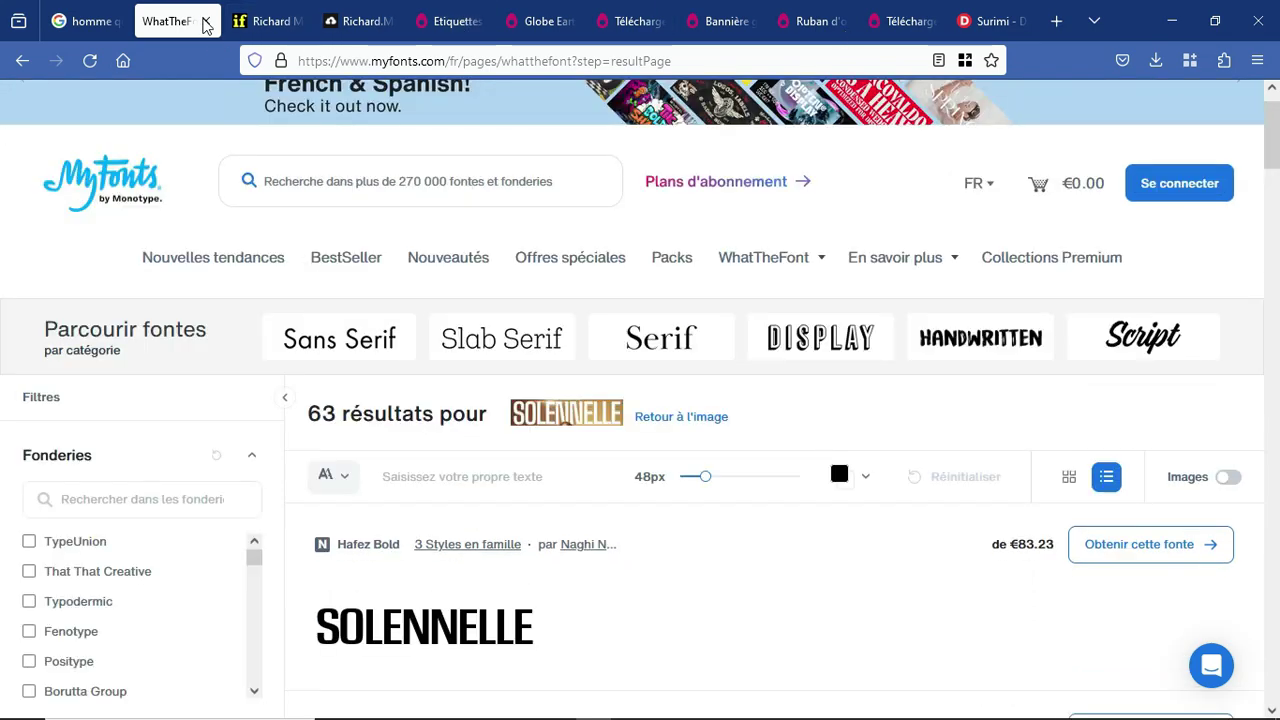
Dismiss the Google Lens panel, rerun the image search for homme qui prie, and locate the praying man photo among the results
click(98, 24)
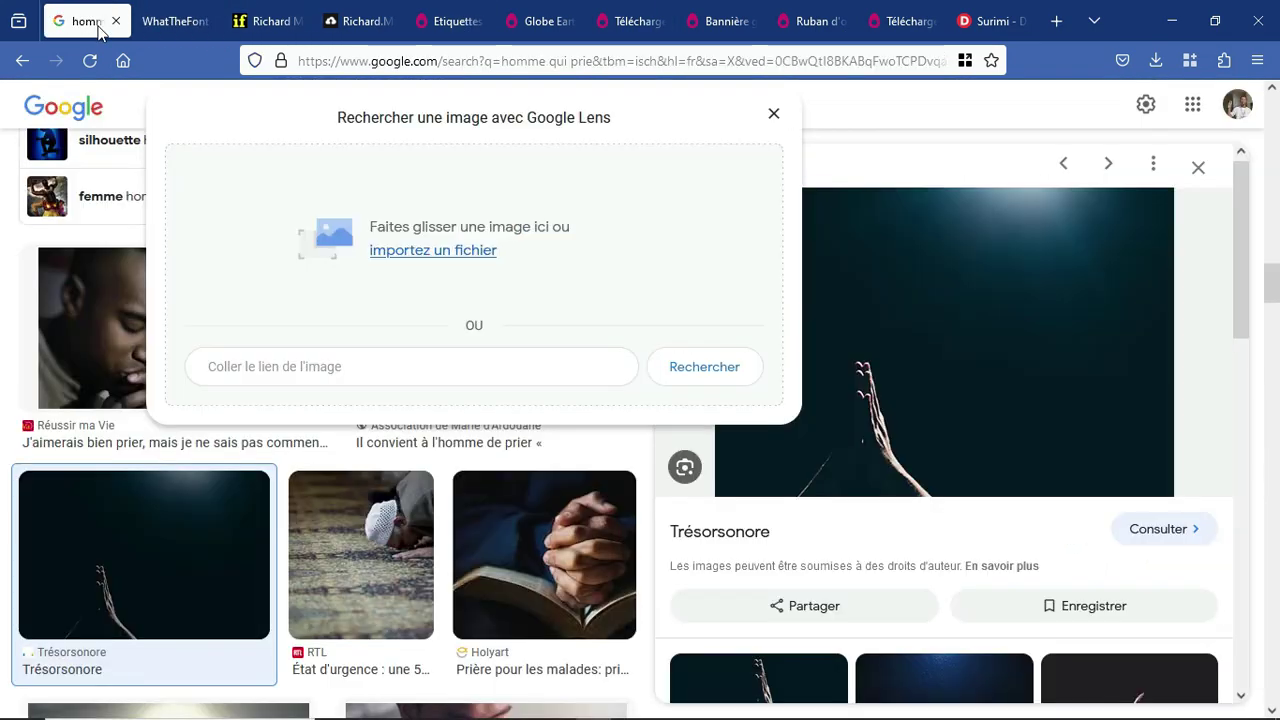
click(775, 113)
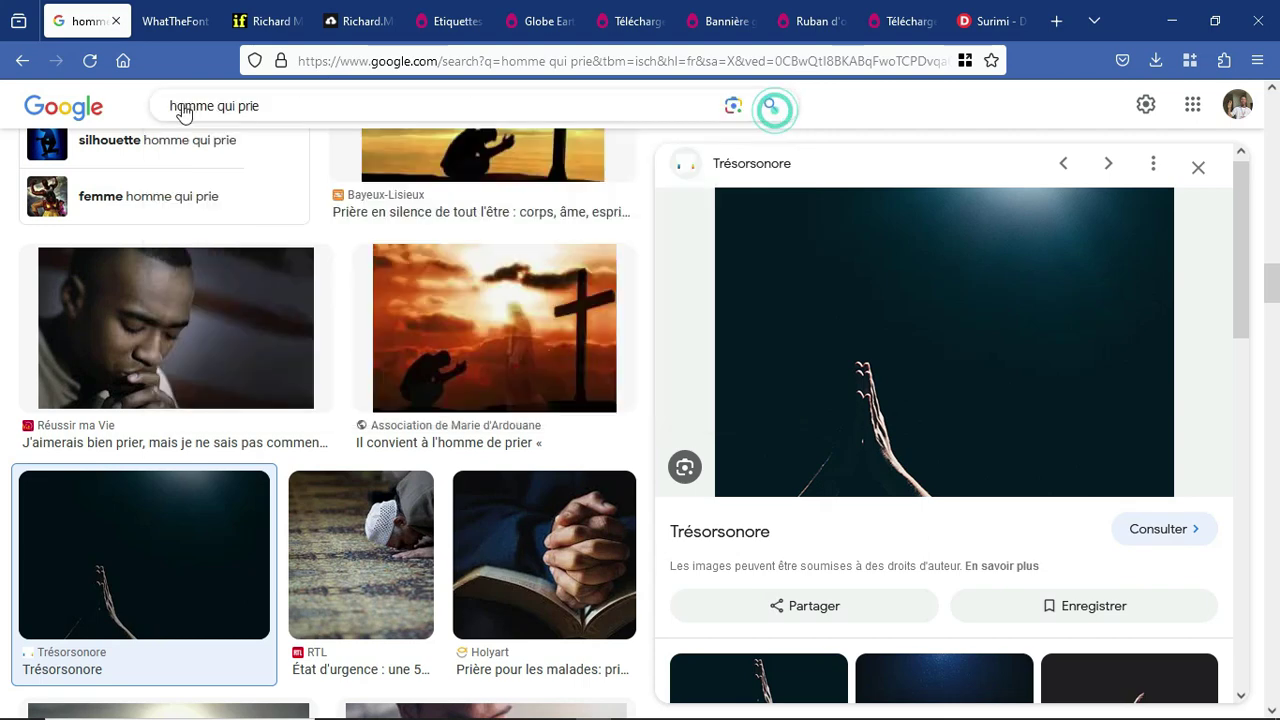
click(267, 104)
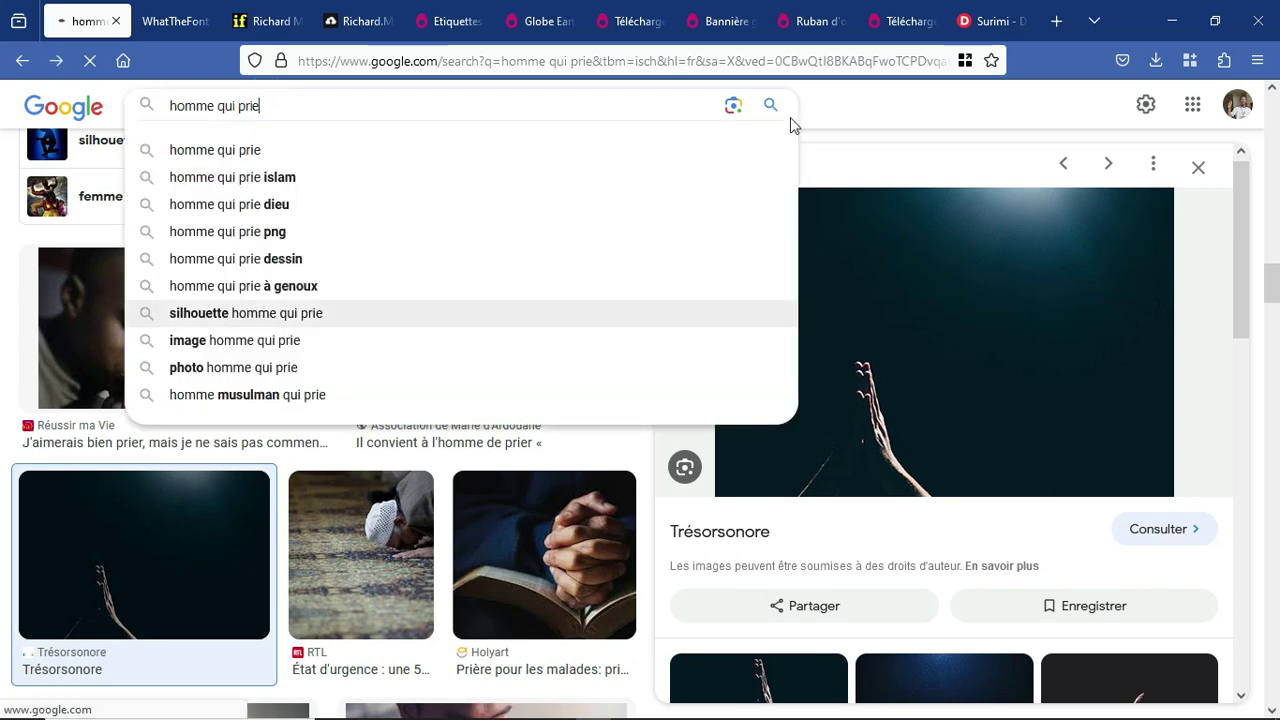
click(871, 104)
click(871, 102)
click(871, 102)
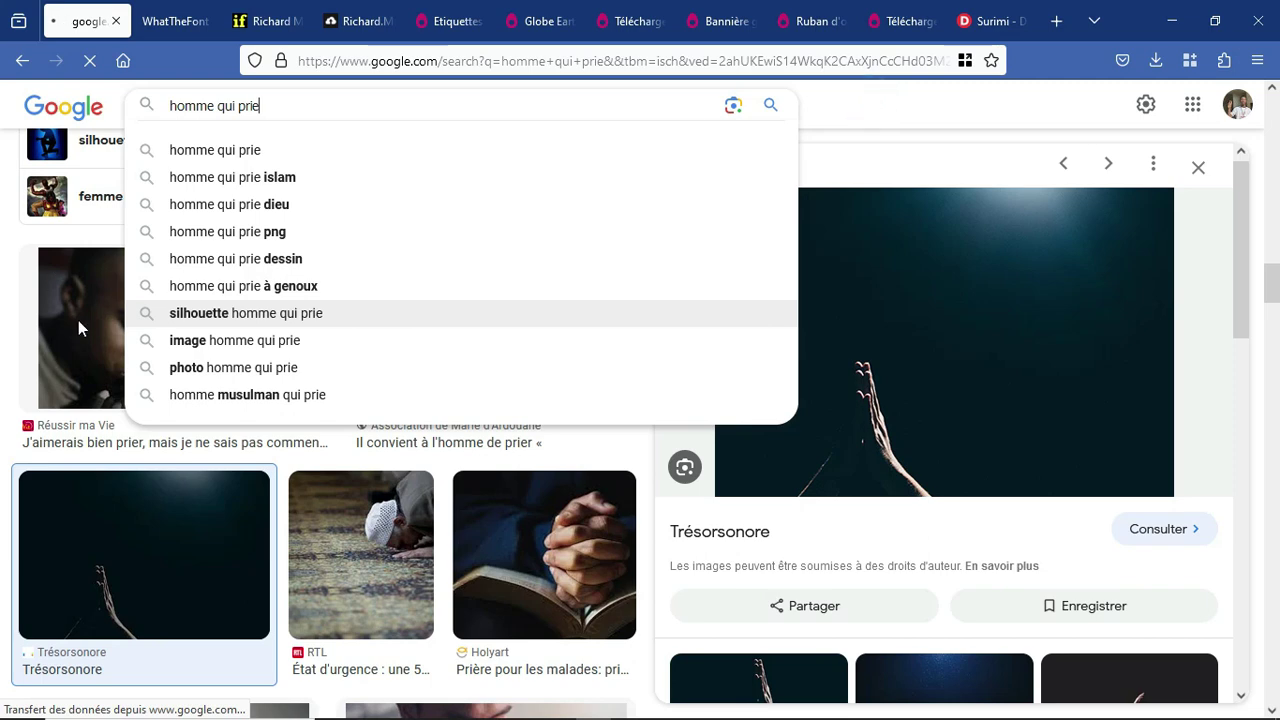
click(877, 116)
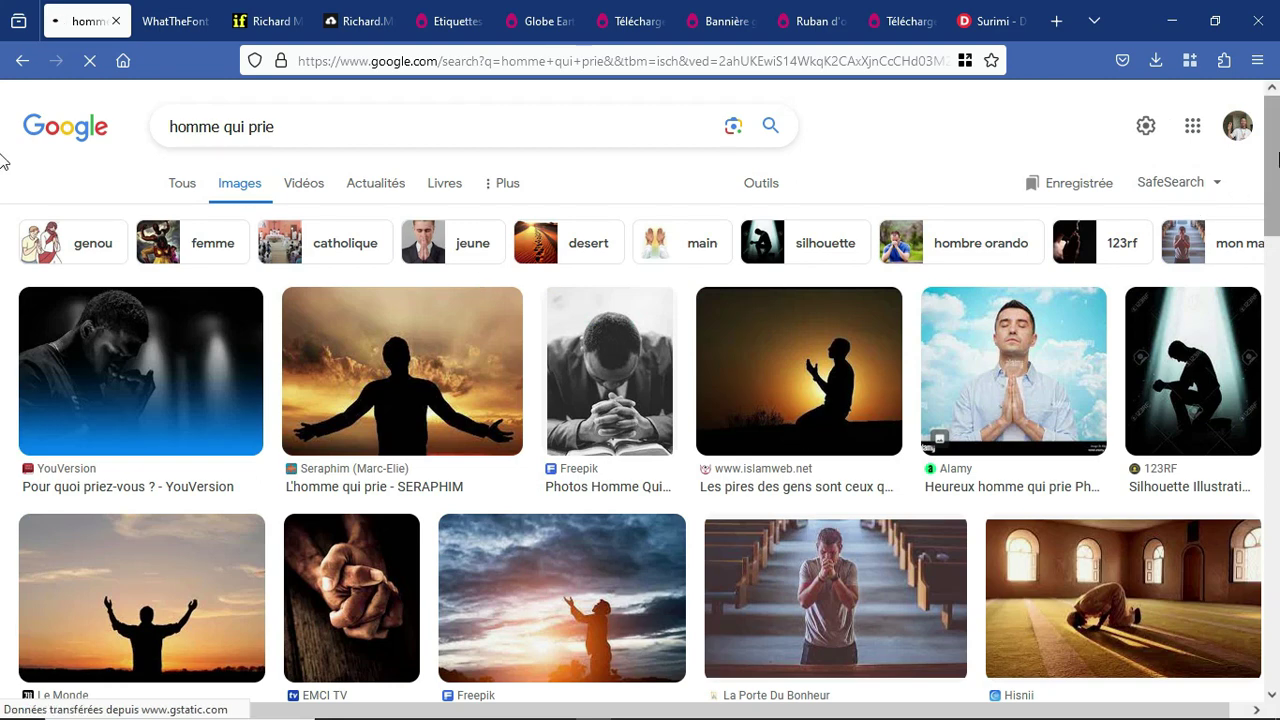
drag(1276, 160, 1276, 516)
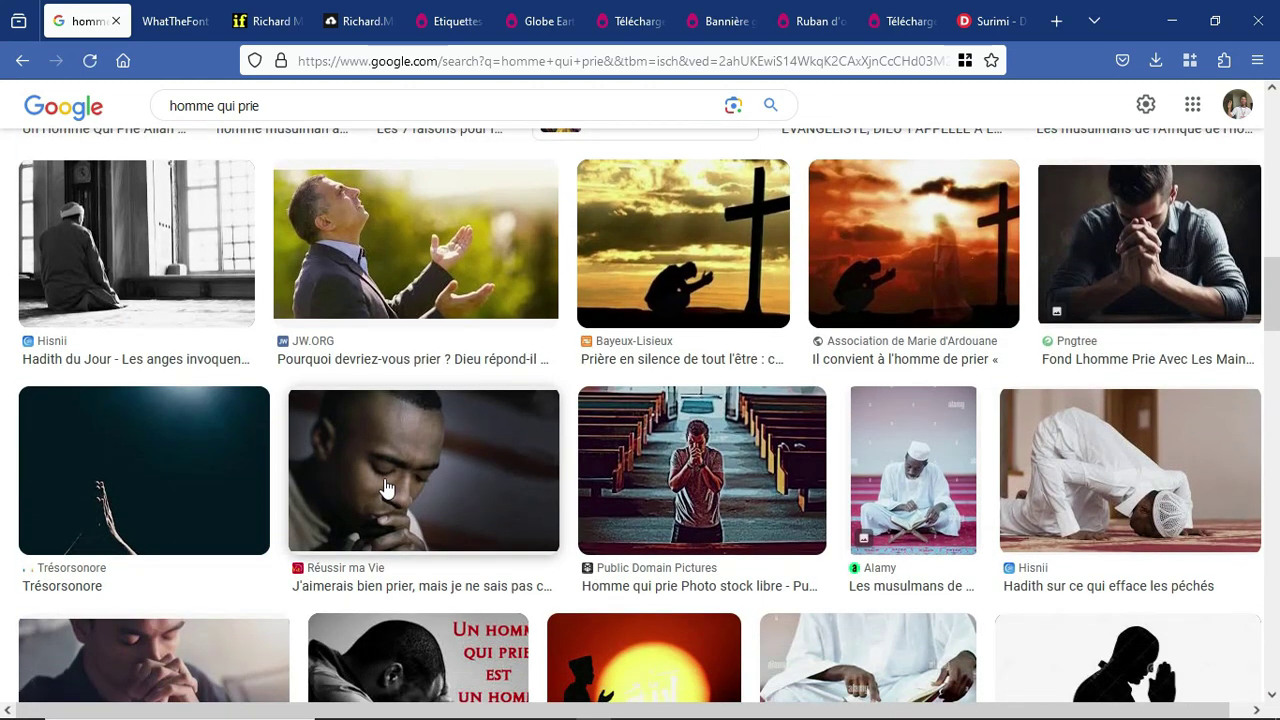
drag(1276, 294, 1276, 75)
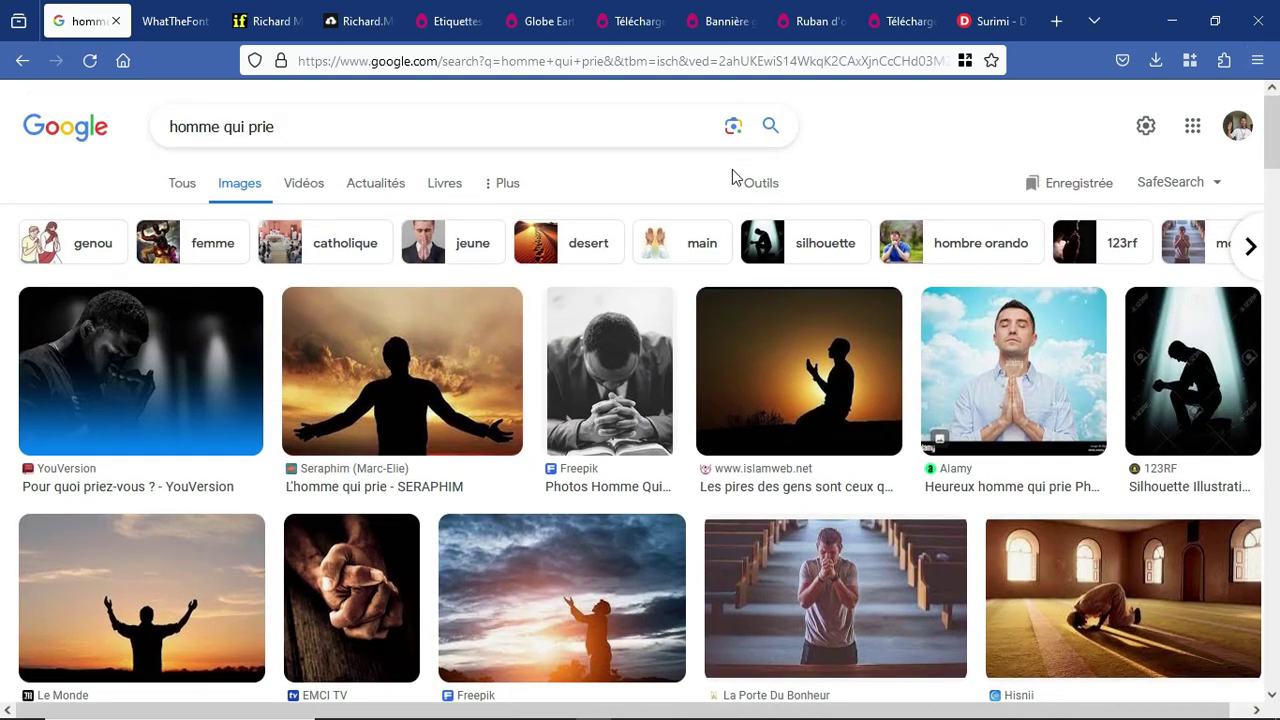
Filter the homme qui prie image results by size to Grandes images and browse the large photos
click(762, 184)
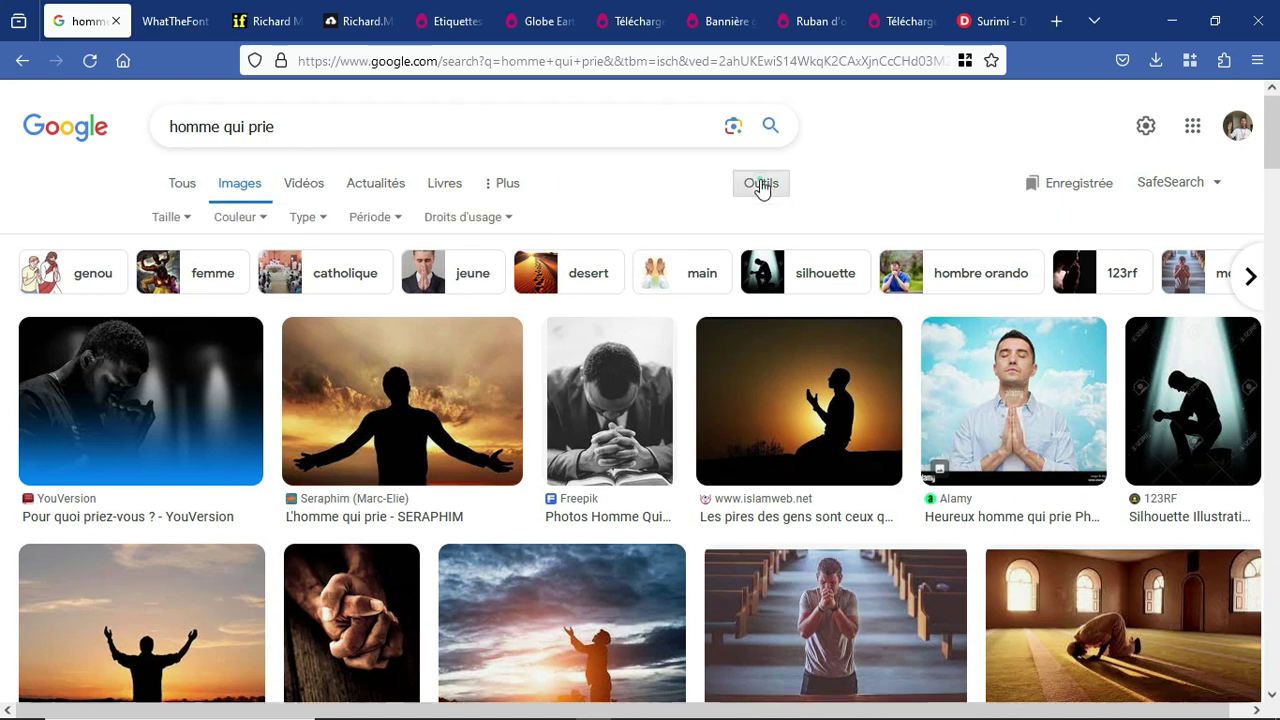
click(181, 220)
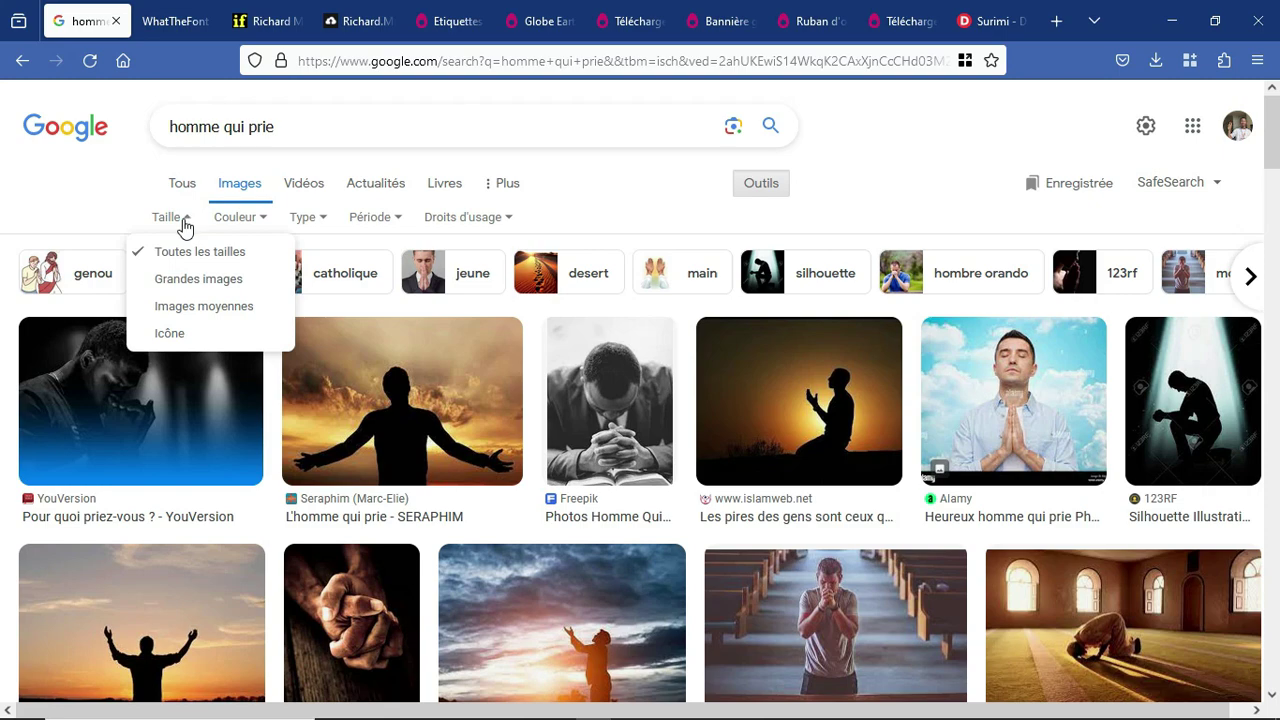
click(170, 283)
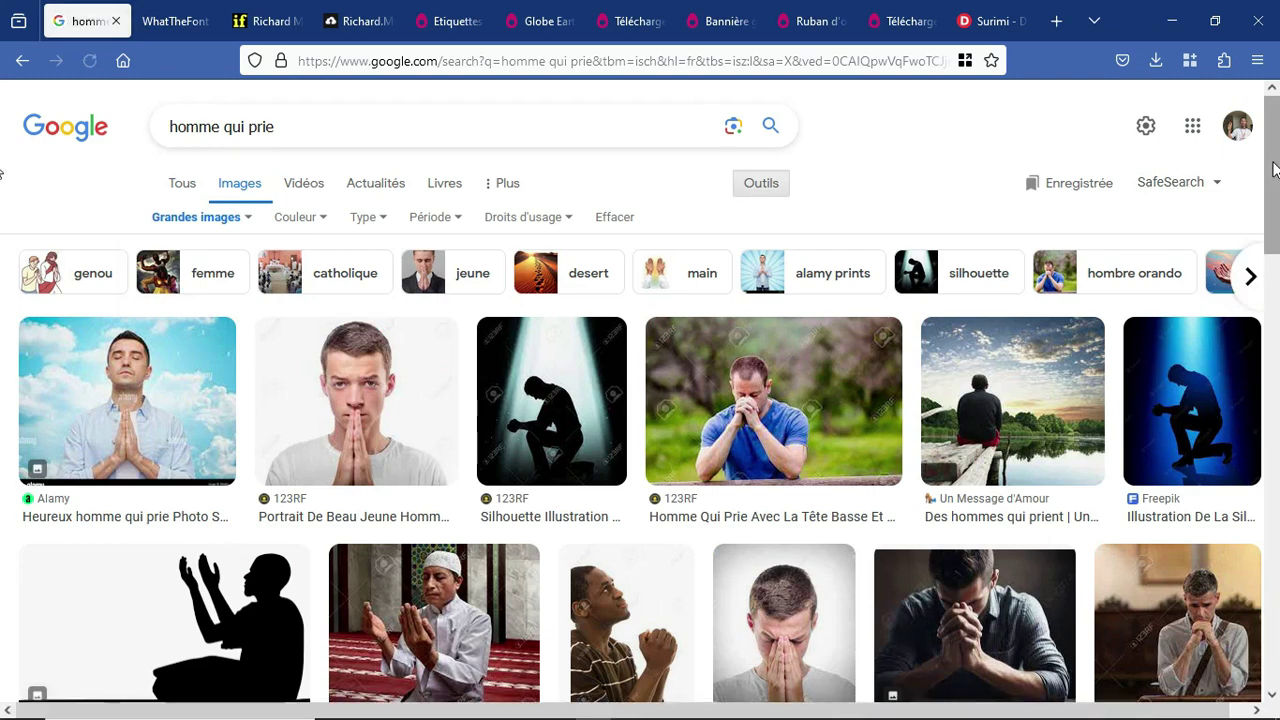
scroll(5, 288, down, 4)
scroll(5, 288, down, 4)
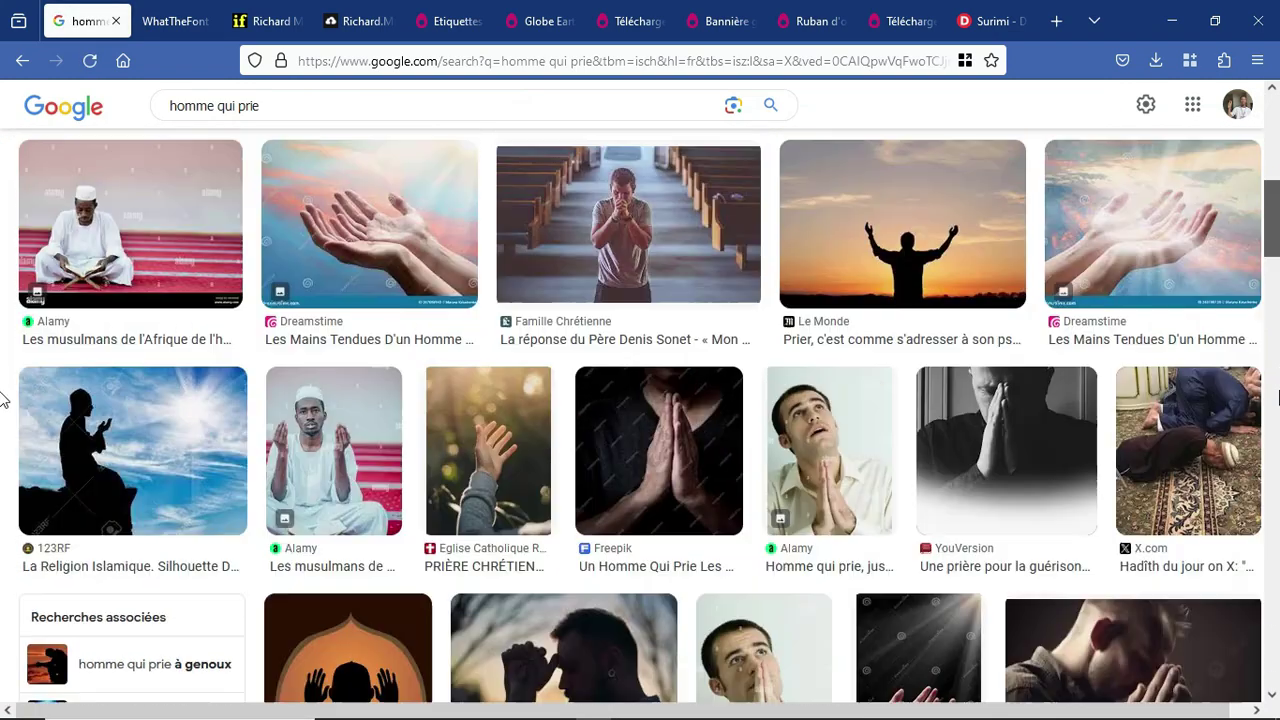
scroll(3, 460, down, 4)
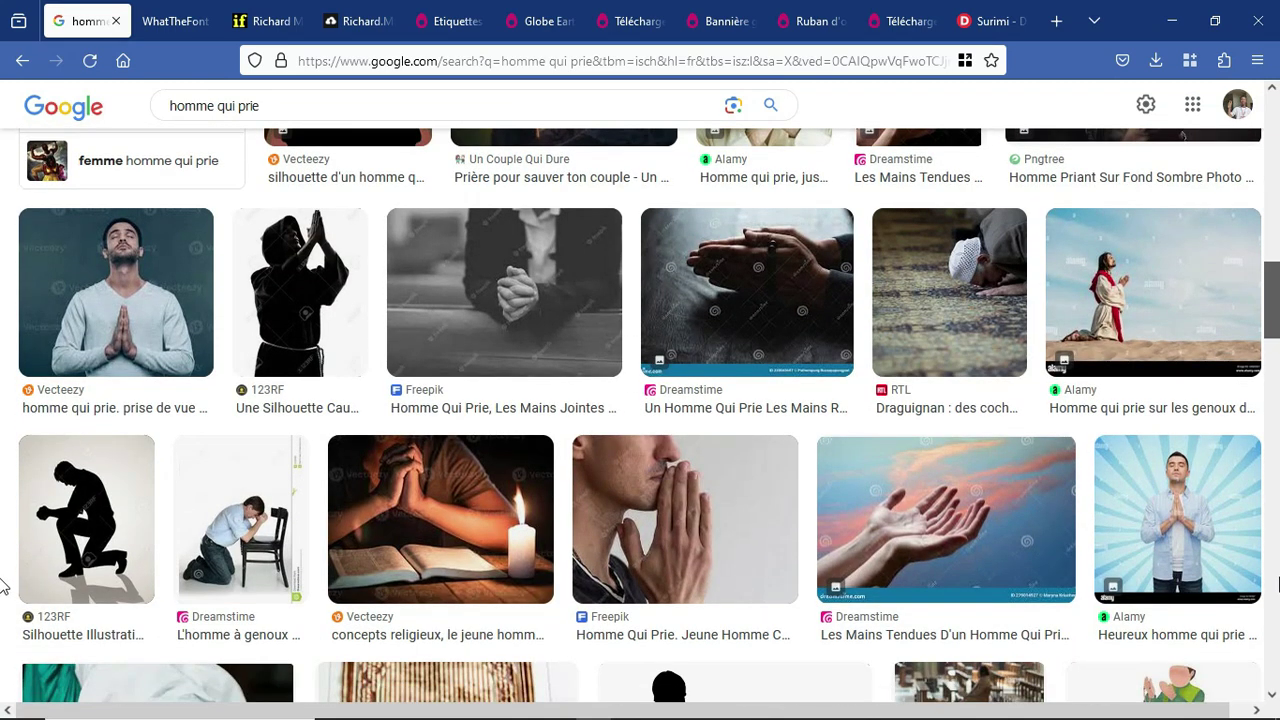
drag(1275, 312, 1270, 138)
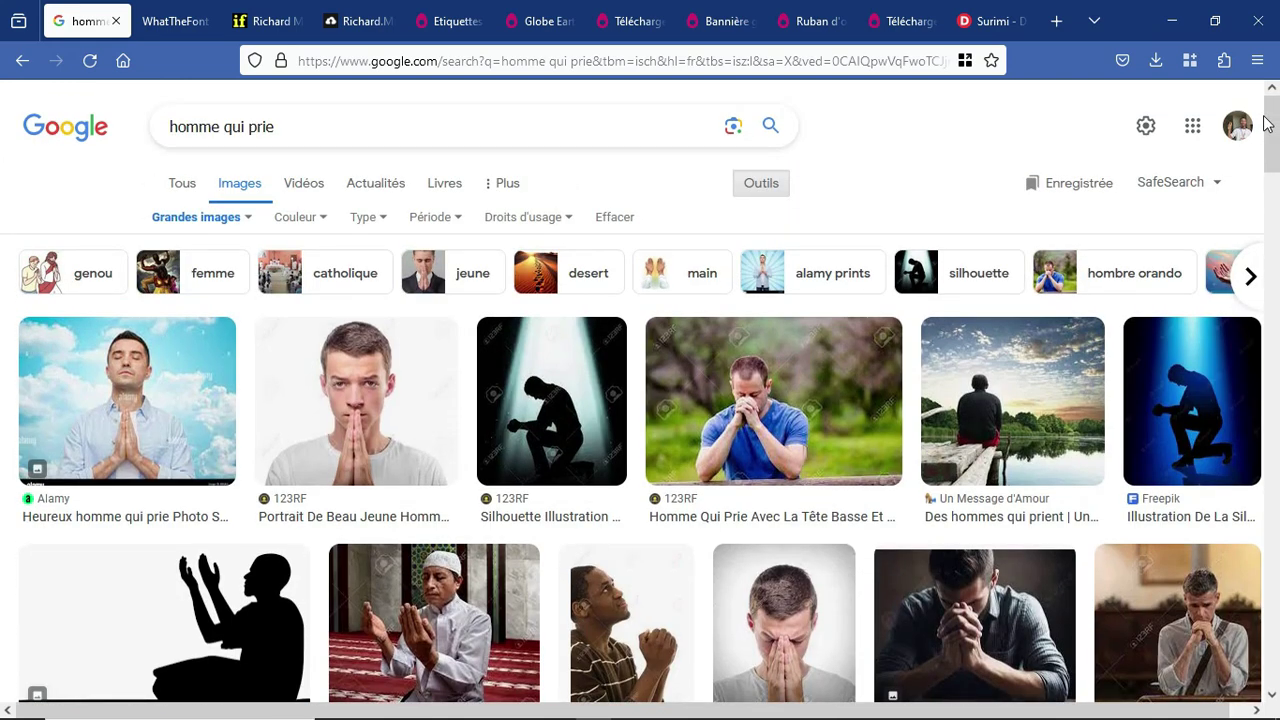
Search Google's web results for "whatthefont what the font" and open the French MyFonts WhatTheFont page
drag(301, 130, 162, 127)
text(what)
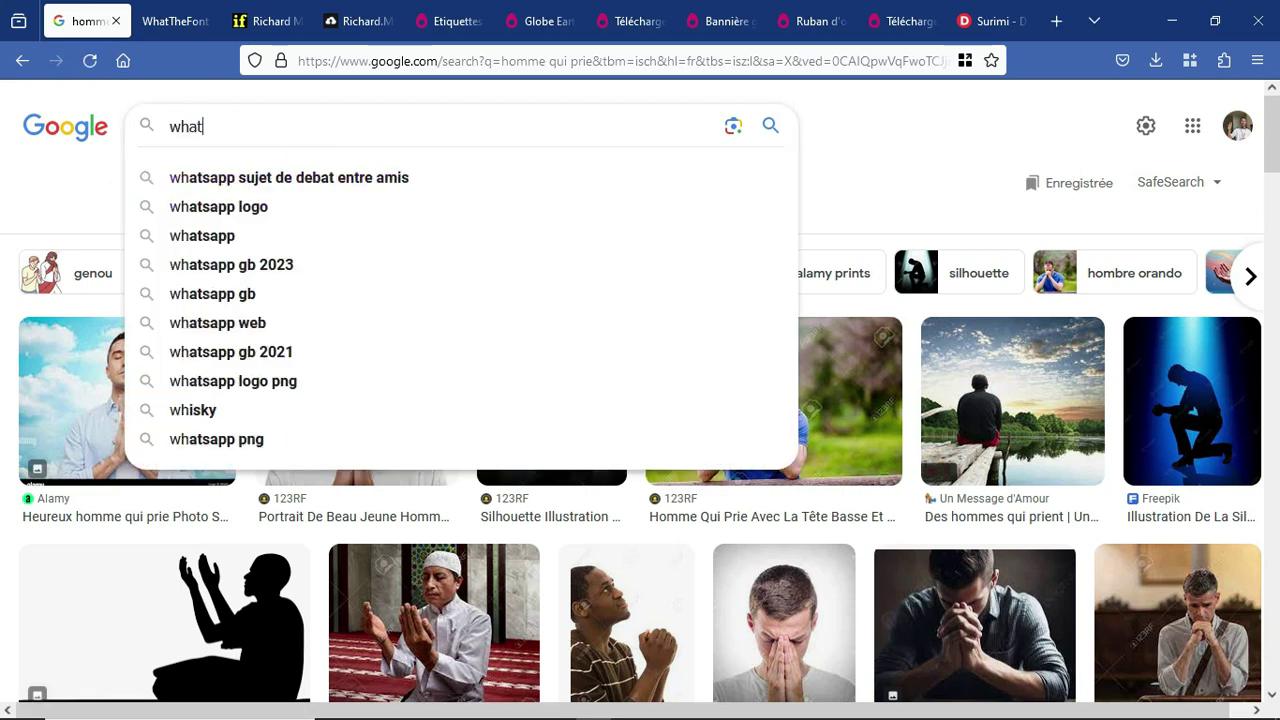
text(the)
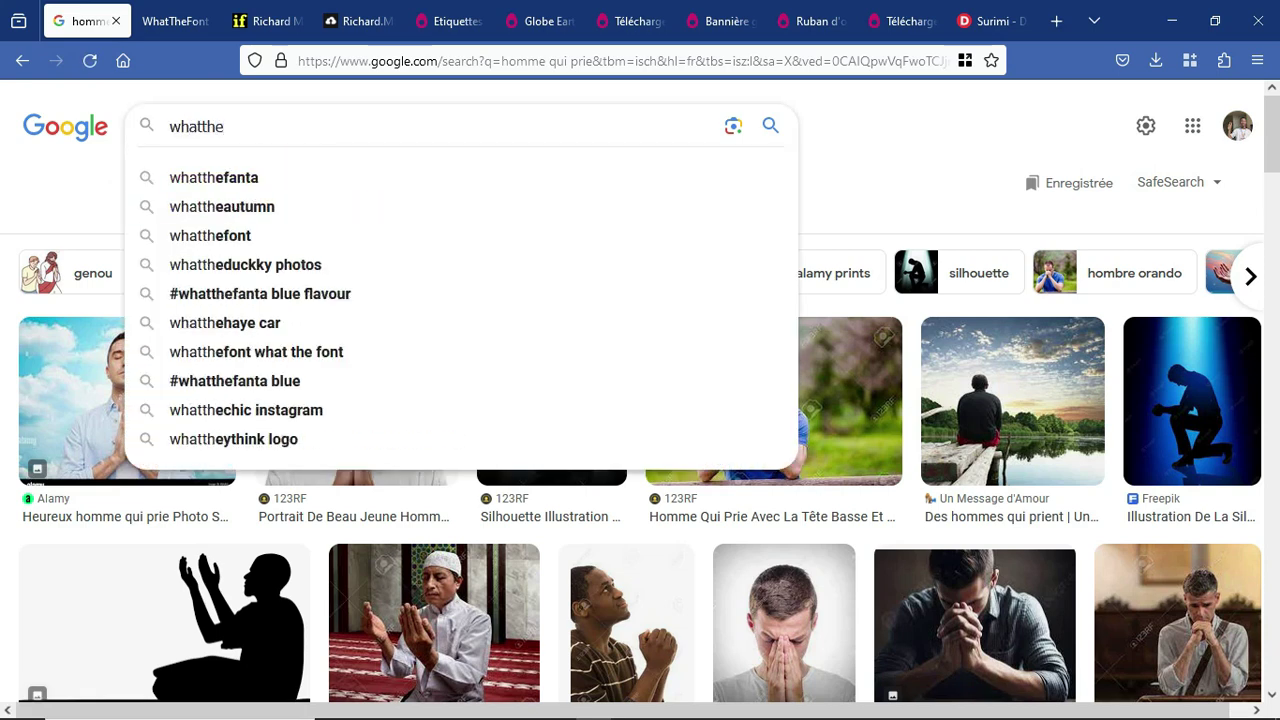
text(font)
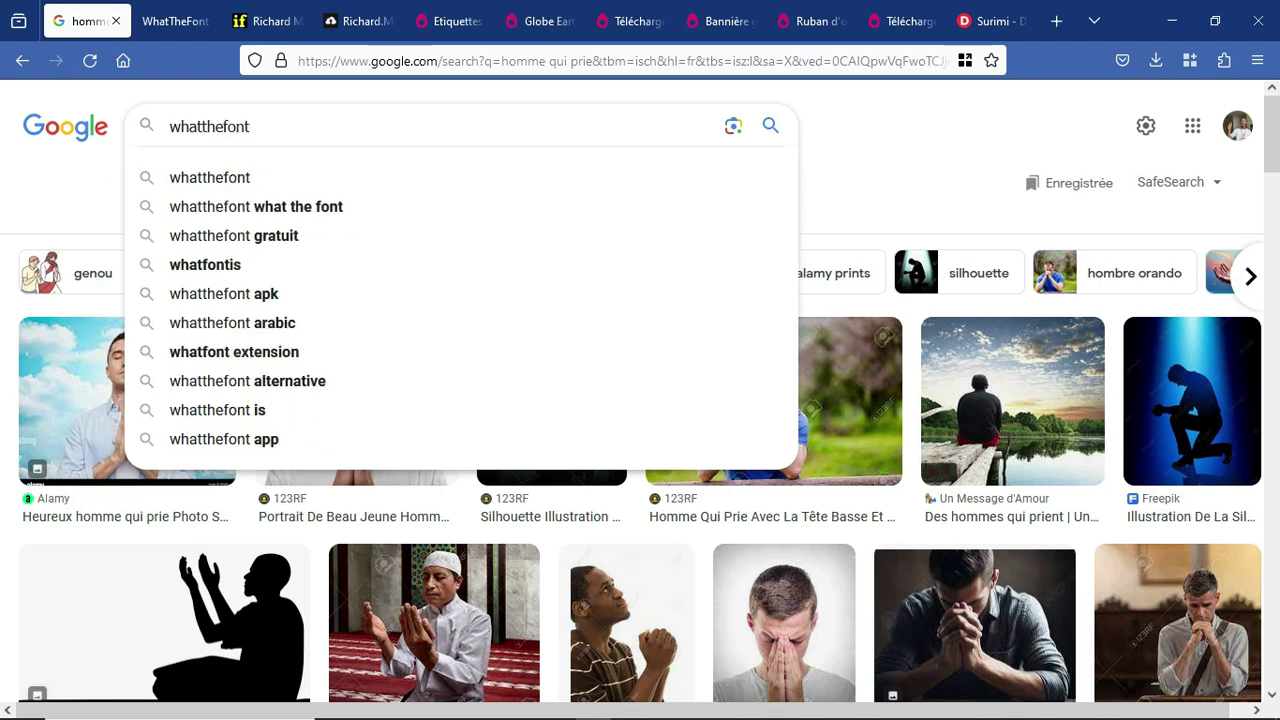
click(280, 210)
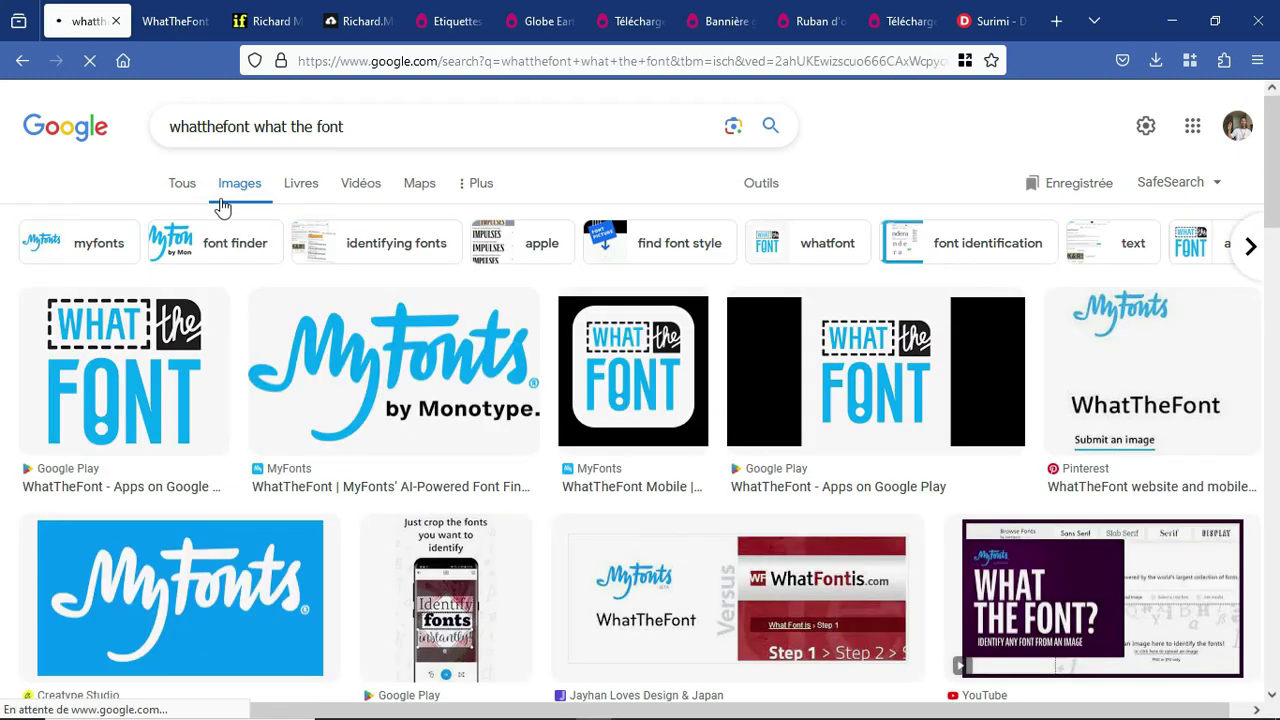
click(184, 190)
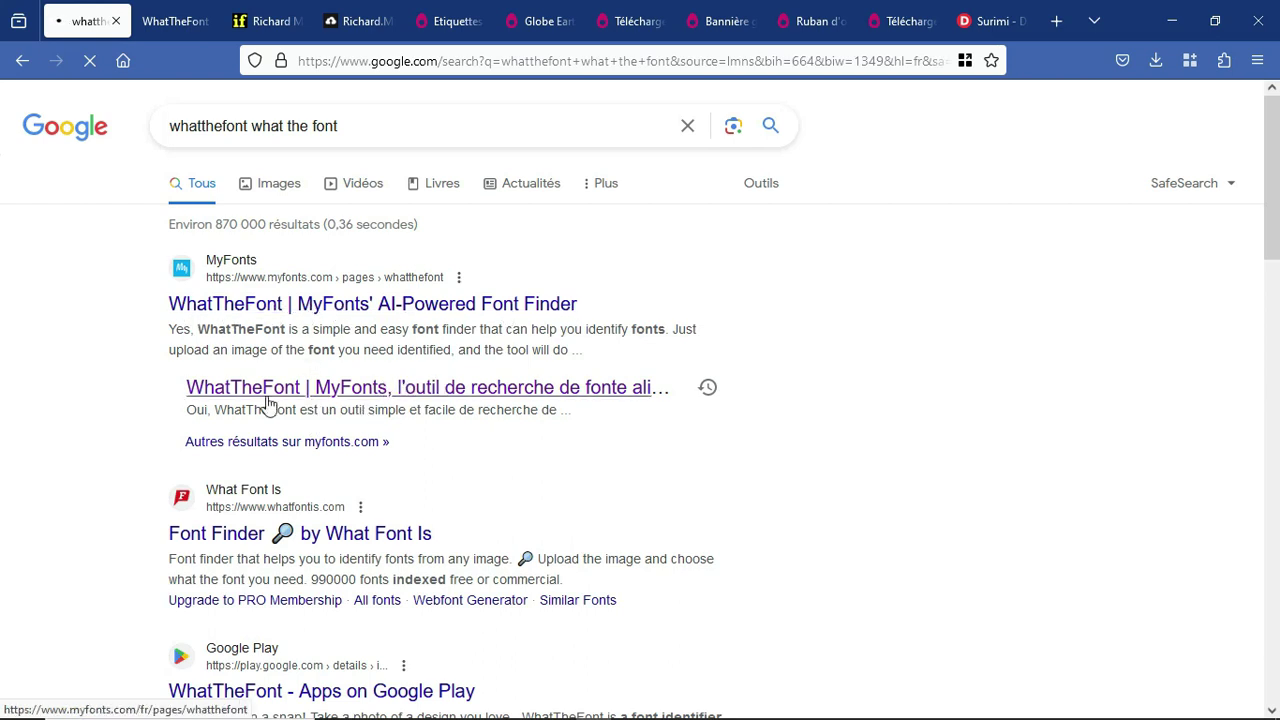
click(424, 398)
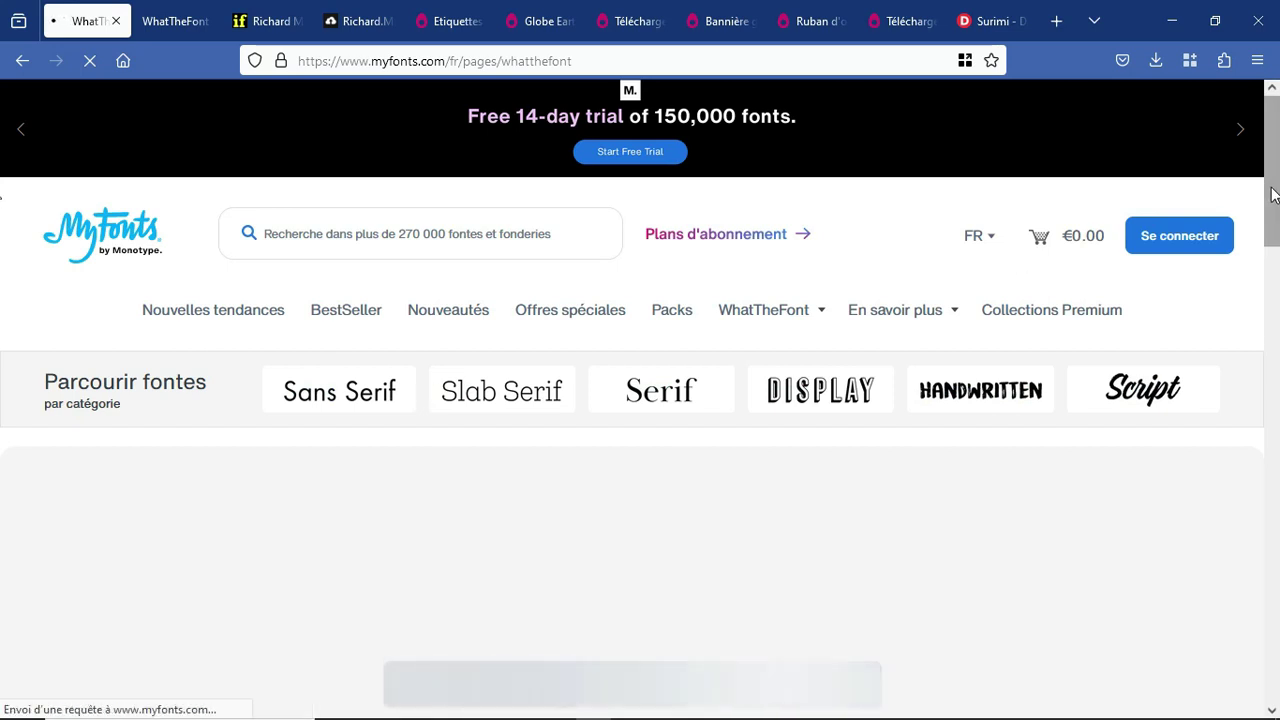
Start uploading an image for font identification on the WhatTheFont page
drag(1272, 195, 1277, 247)
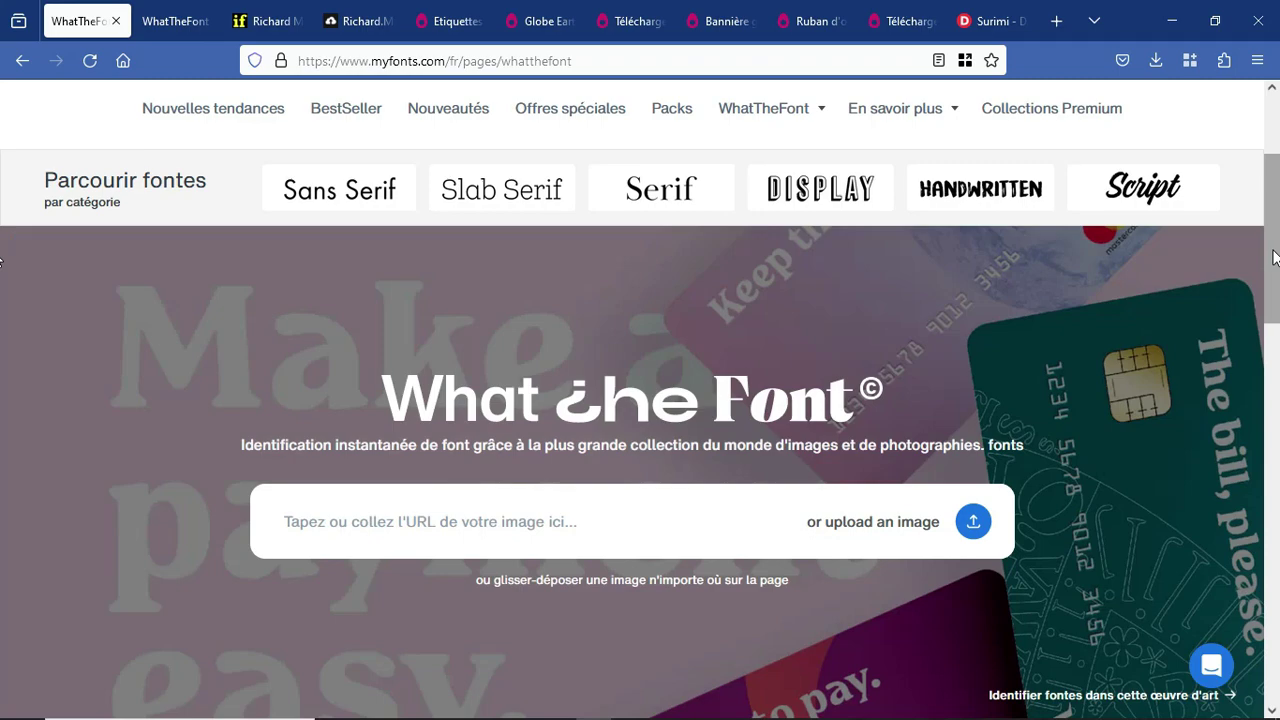
drag(1275, 258, 1278, 333)
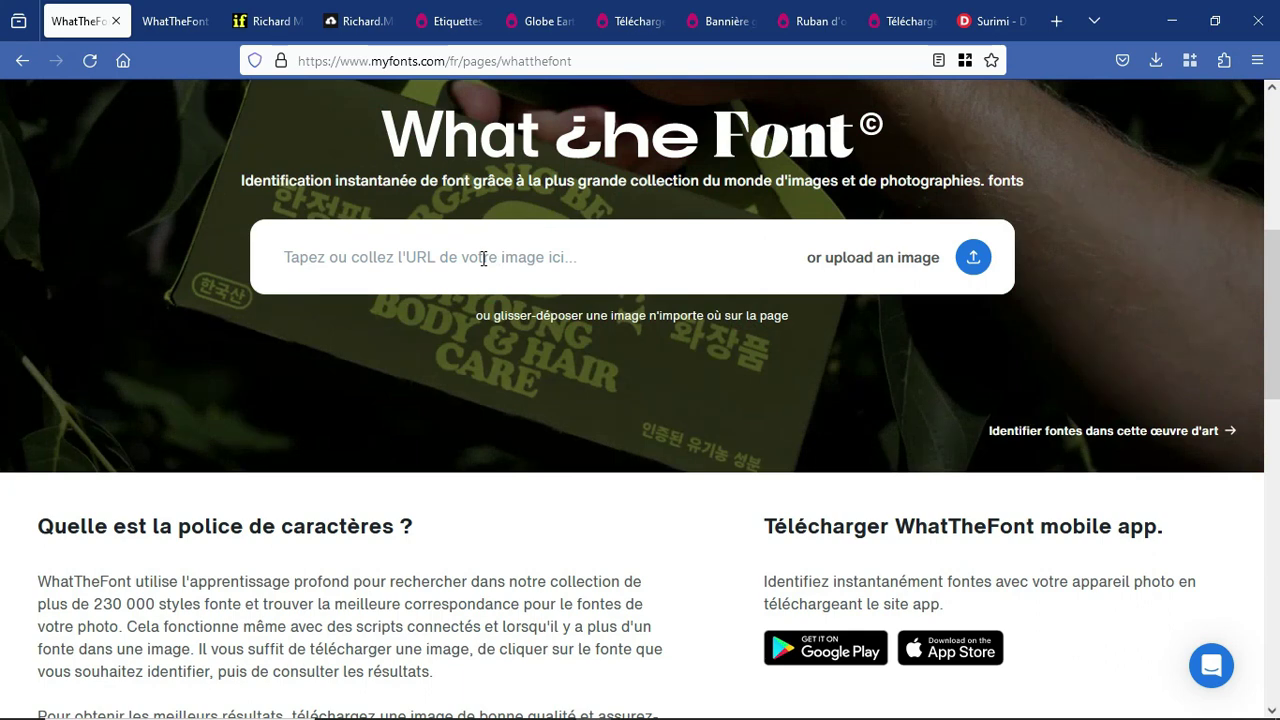
click(483, 258)
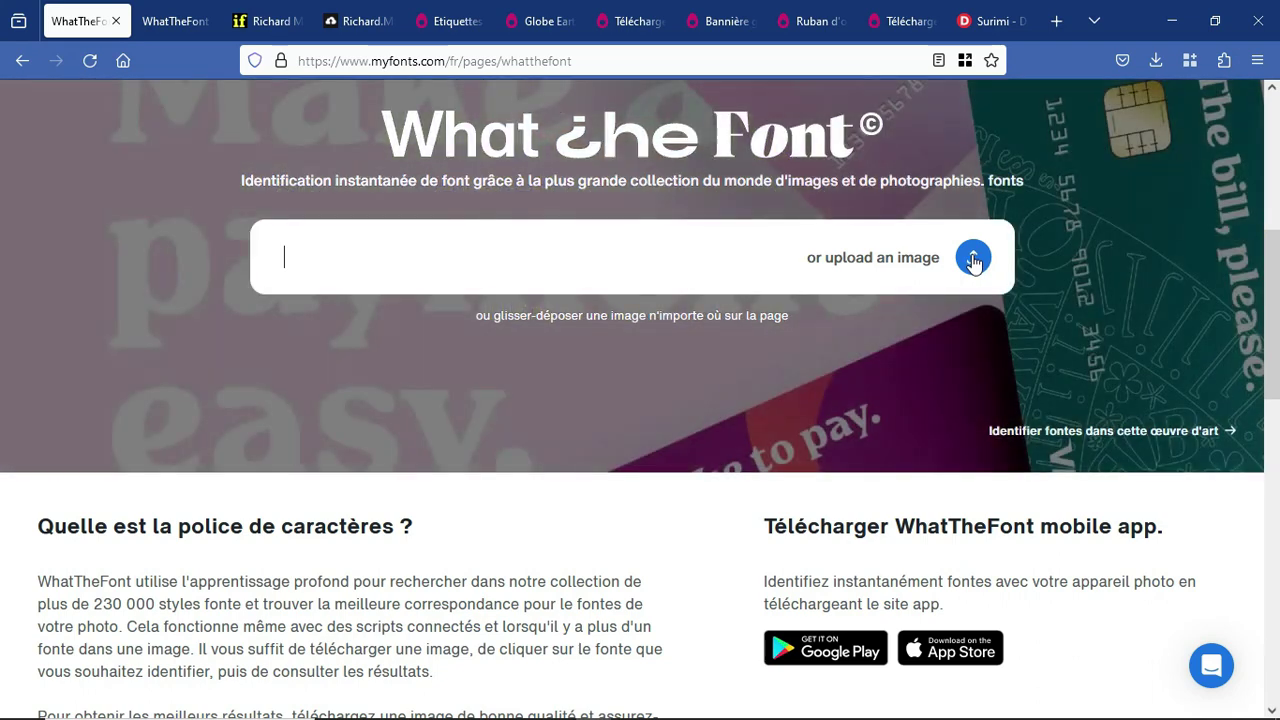
click(973, 258)
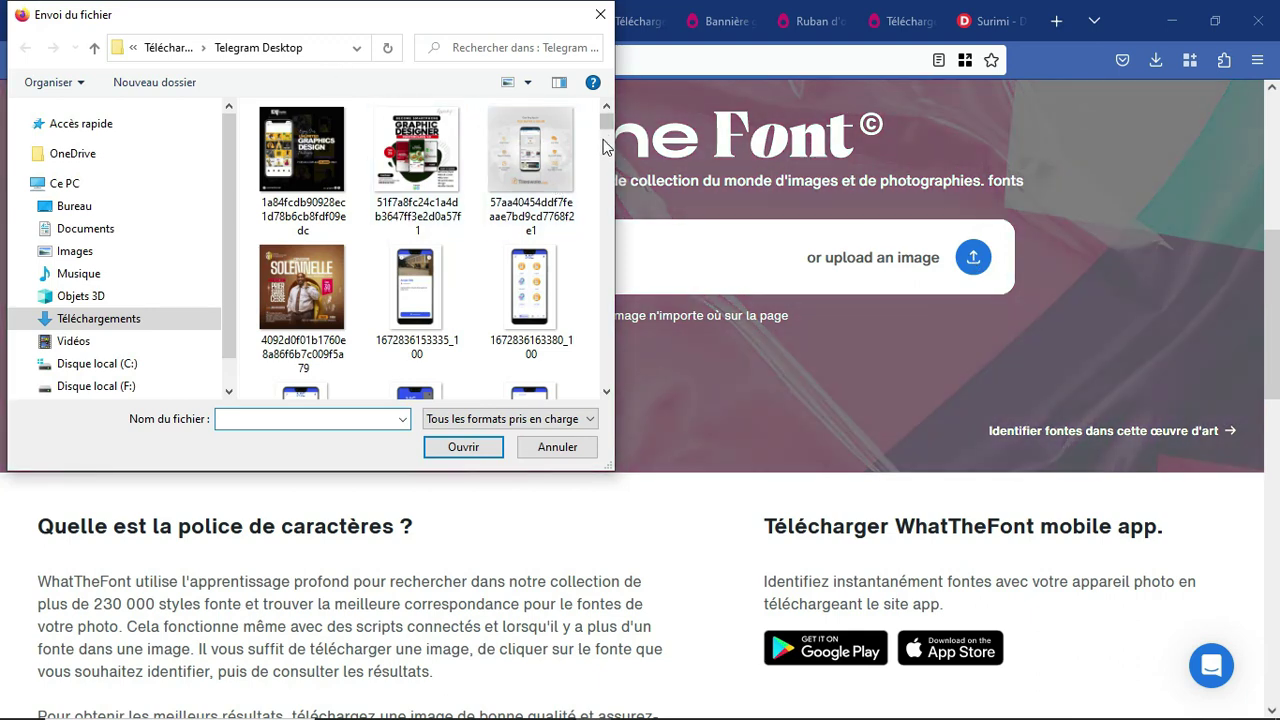
mouse_move(606, 121)
mouse_down()
mouse_move(610, 205)
mouse_move(620, 116)
mouse_up()
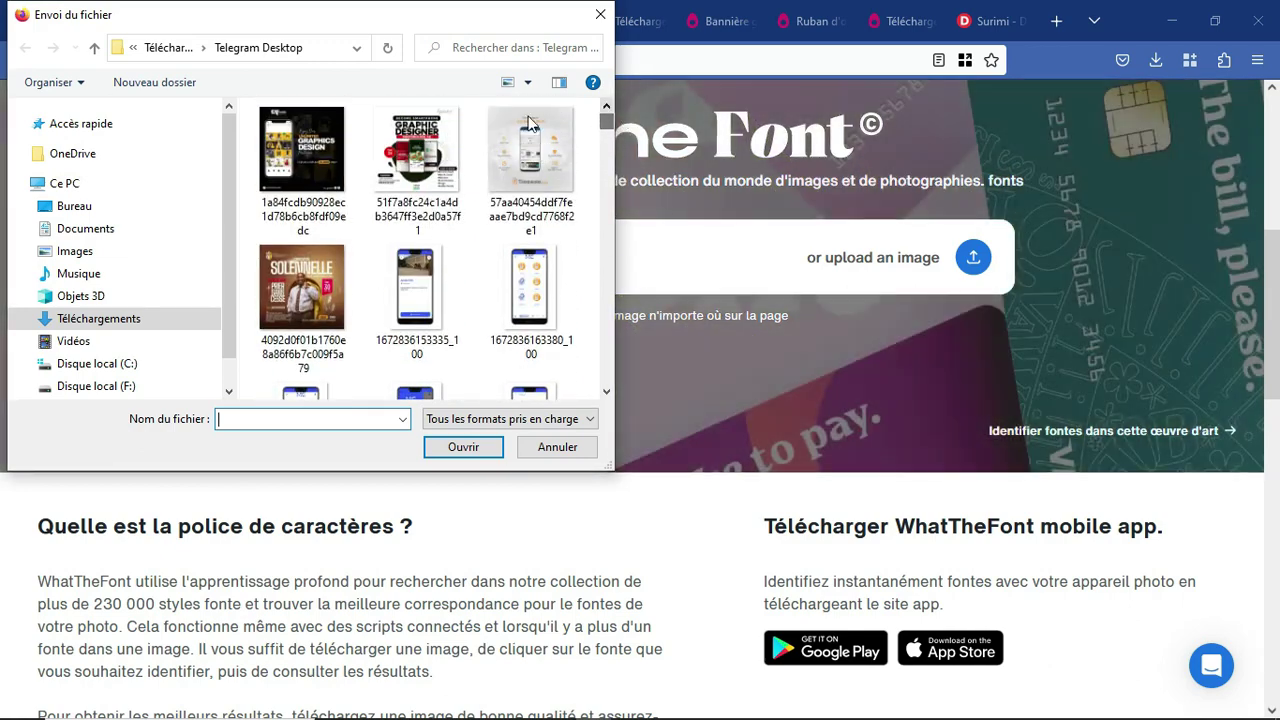
Upload the "Affiche prière" image from the Rendu subfolder of "Affiche prière 1" on disk F: to WhatTheFont
click(146, 387)
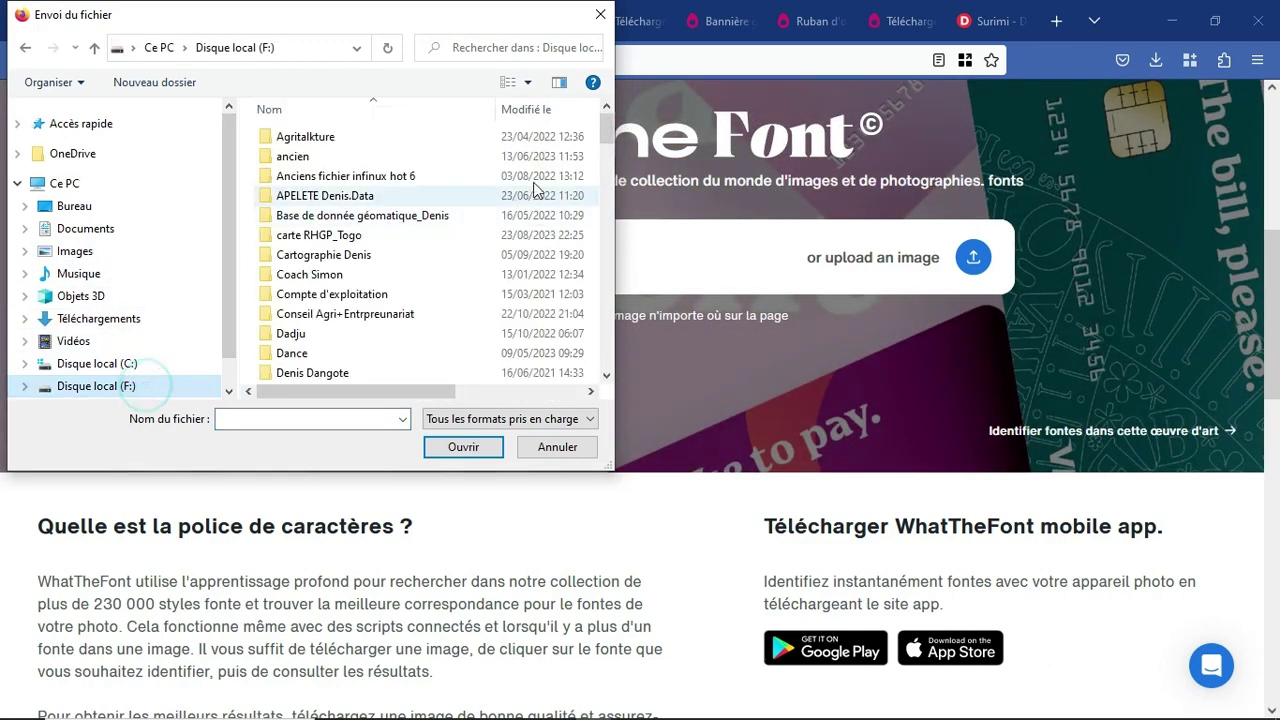
drag(610, 129, 620, 234)
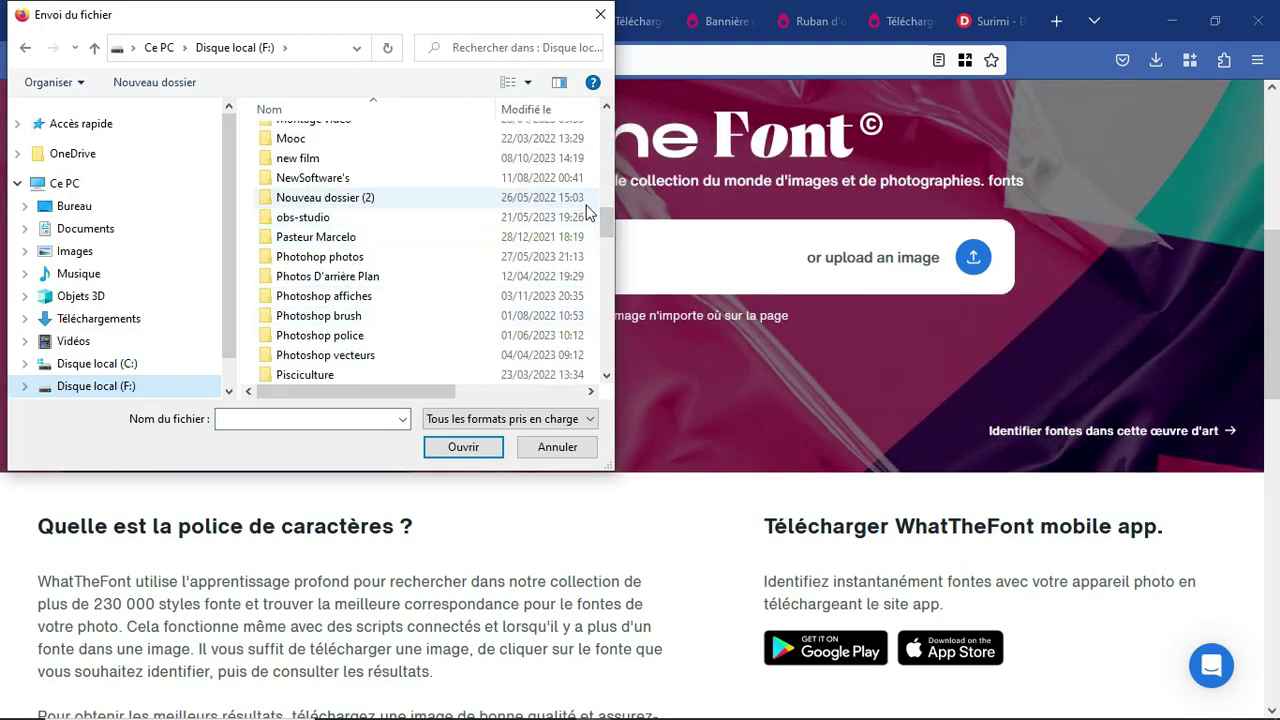
drag(606, 218, 609, 247)
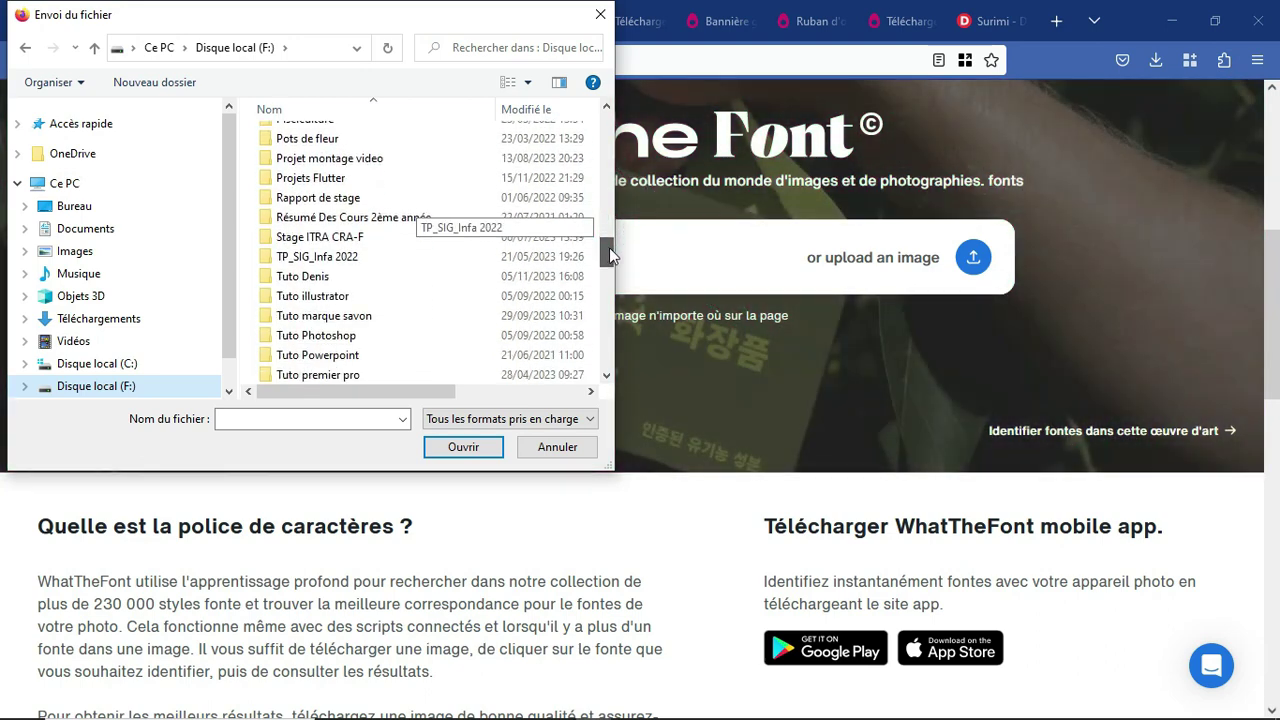
double_click(264, 277)
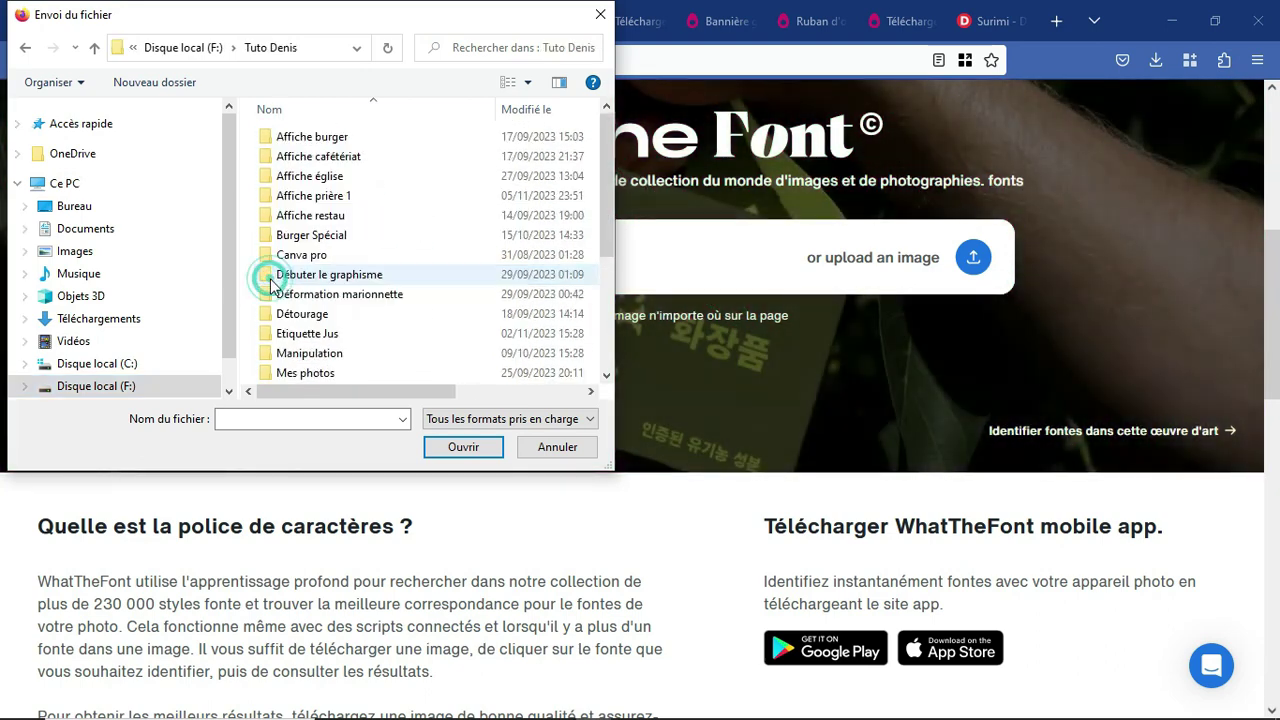
double_click(312, 195)
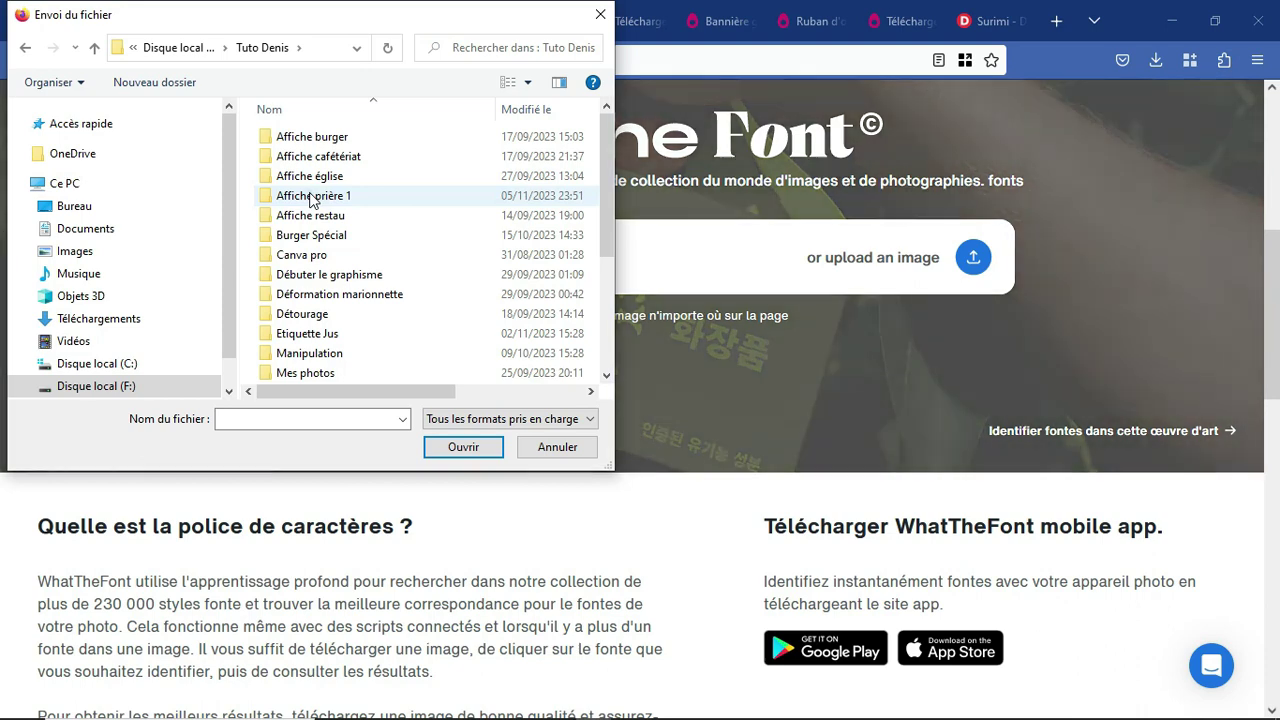
double_click(326, 264)
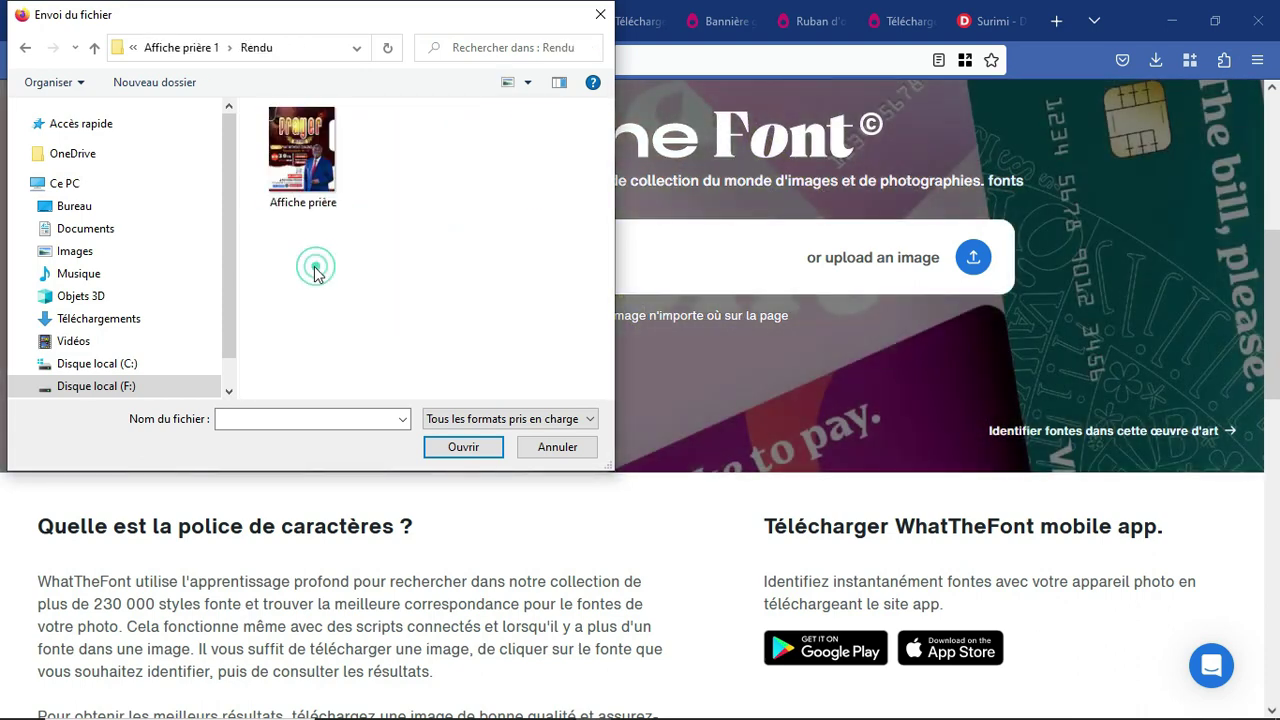
click(302, 170)
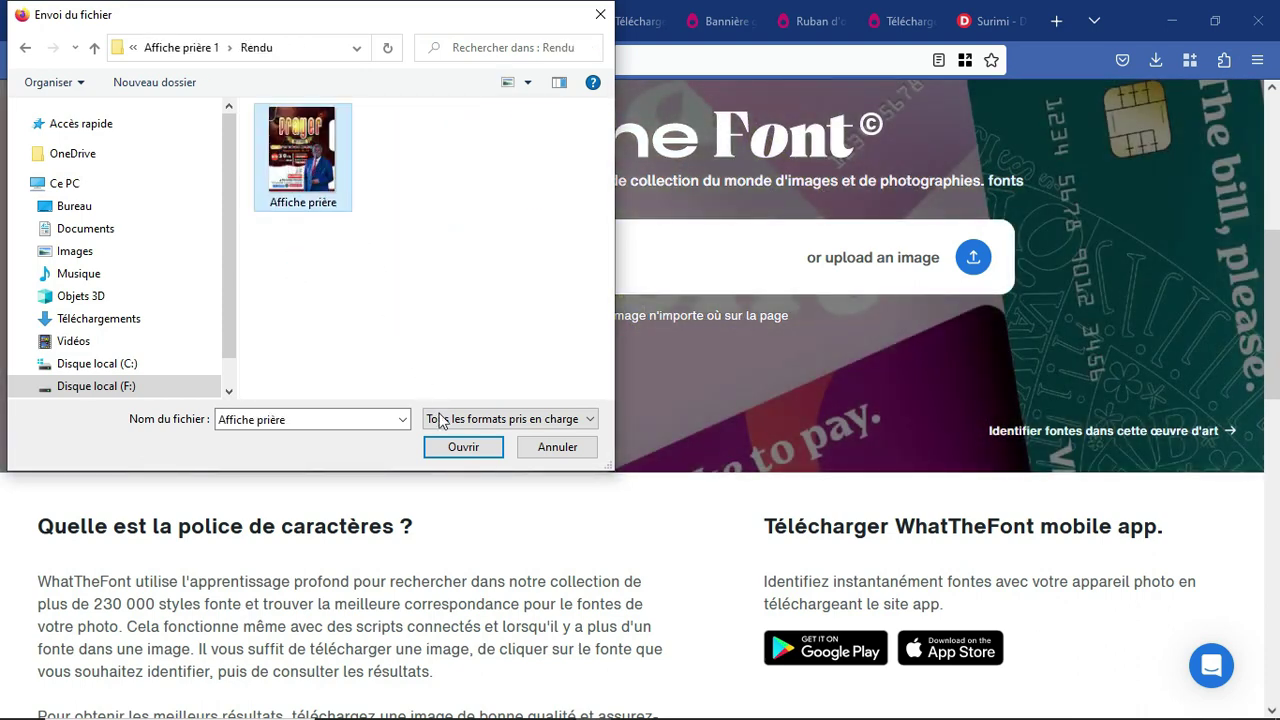
click(450, 444)
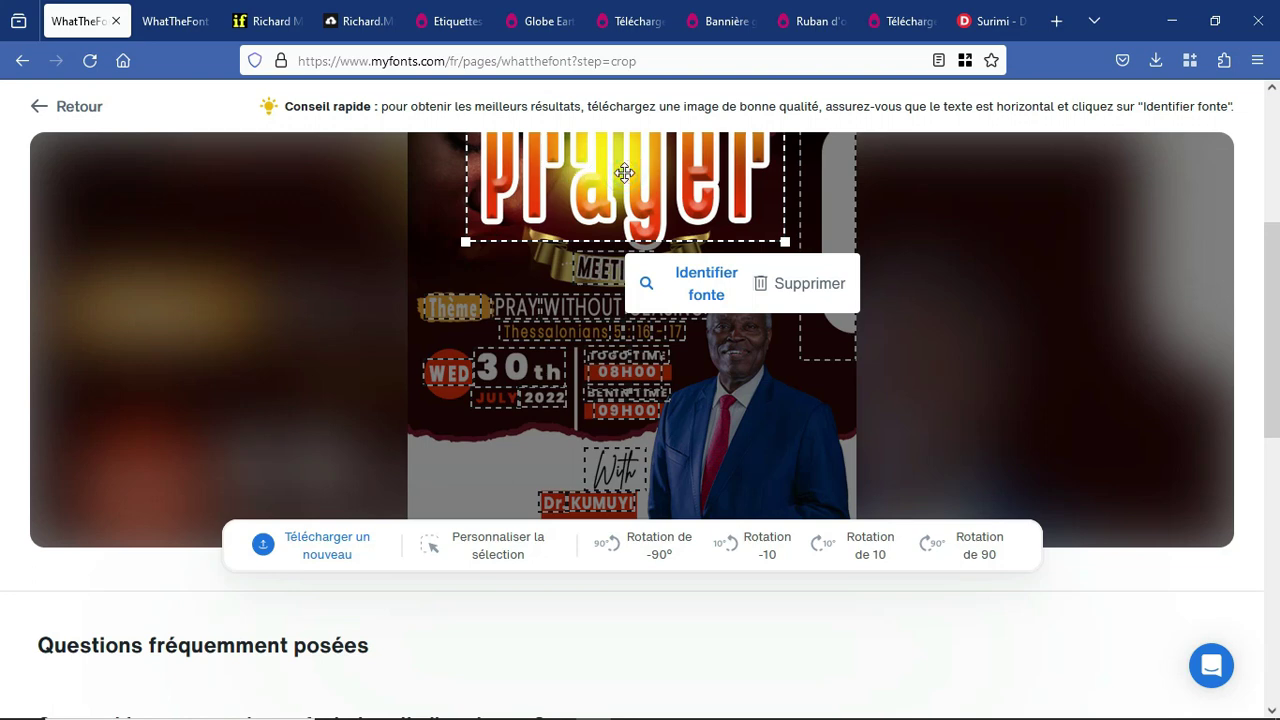
Shift the crop frame over the poster's Prayer title, identify its font, and browse the matching fonts
mouse_move(620, 172)
mouse_down()
mouse_move(643, 175)
mouse_move(562, 212)
mouse_move(634, 218)
mouse_move(630, 390)
mouse_move(675, 420)
mouse_move(614, 368)
mouse_move(674, 287)
mouse_move(670, 205)
mouse_move(638, 181)
mouse_up()
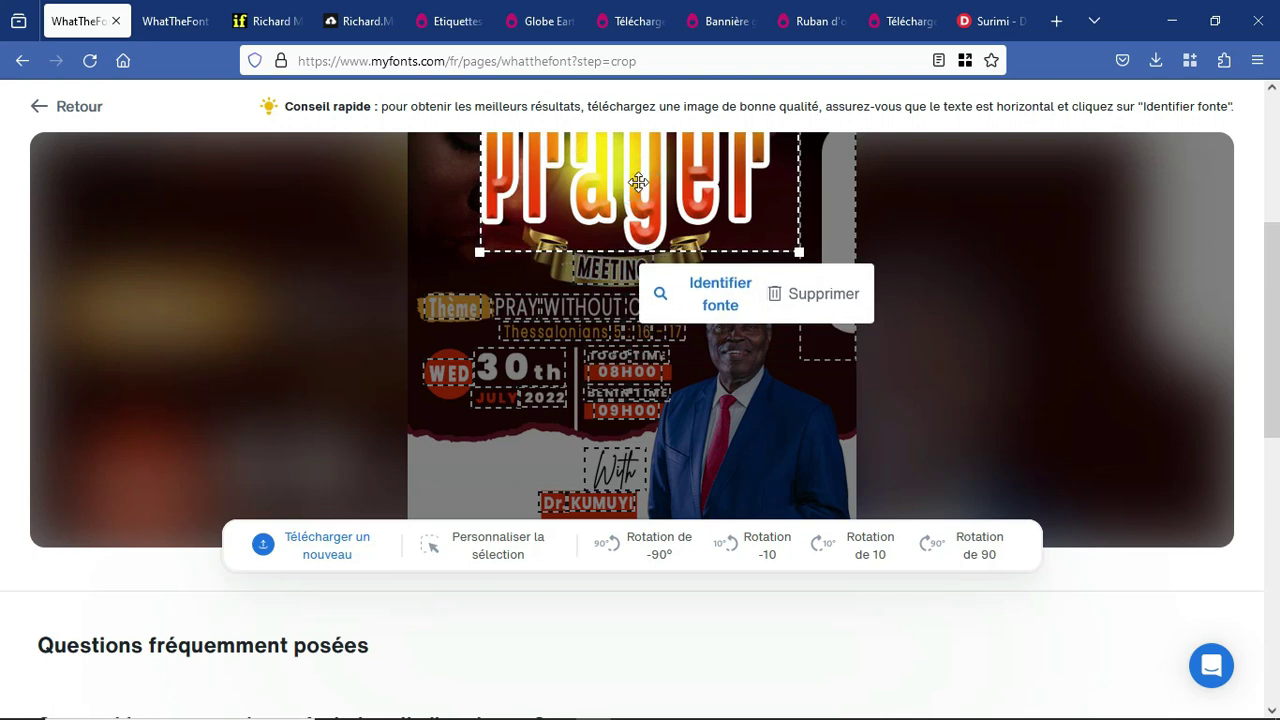
click(713, 302)
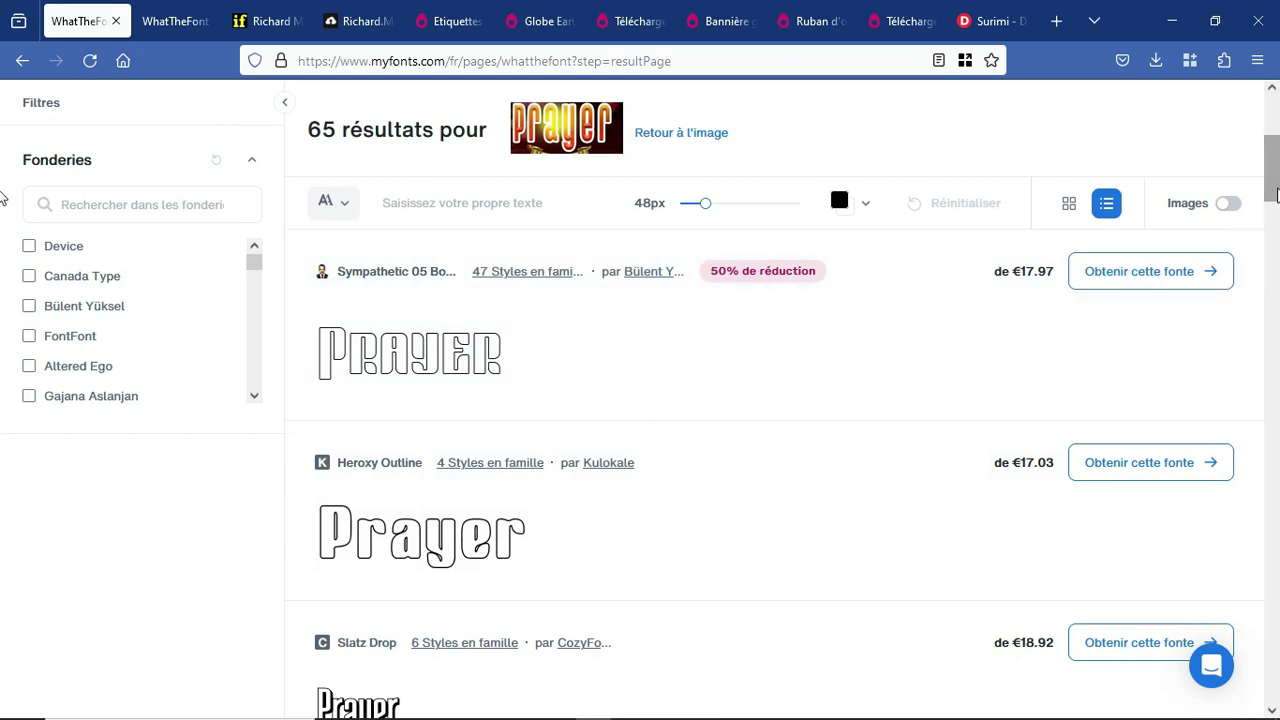
drag(1276, 195, 1276, 254)
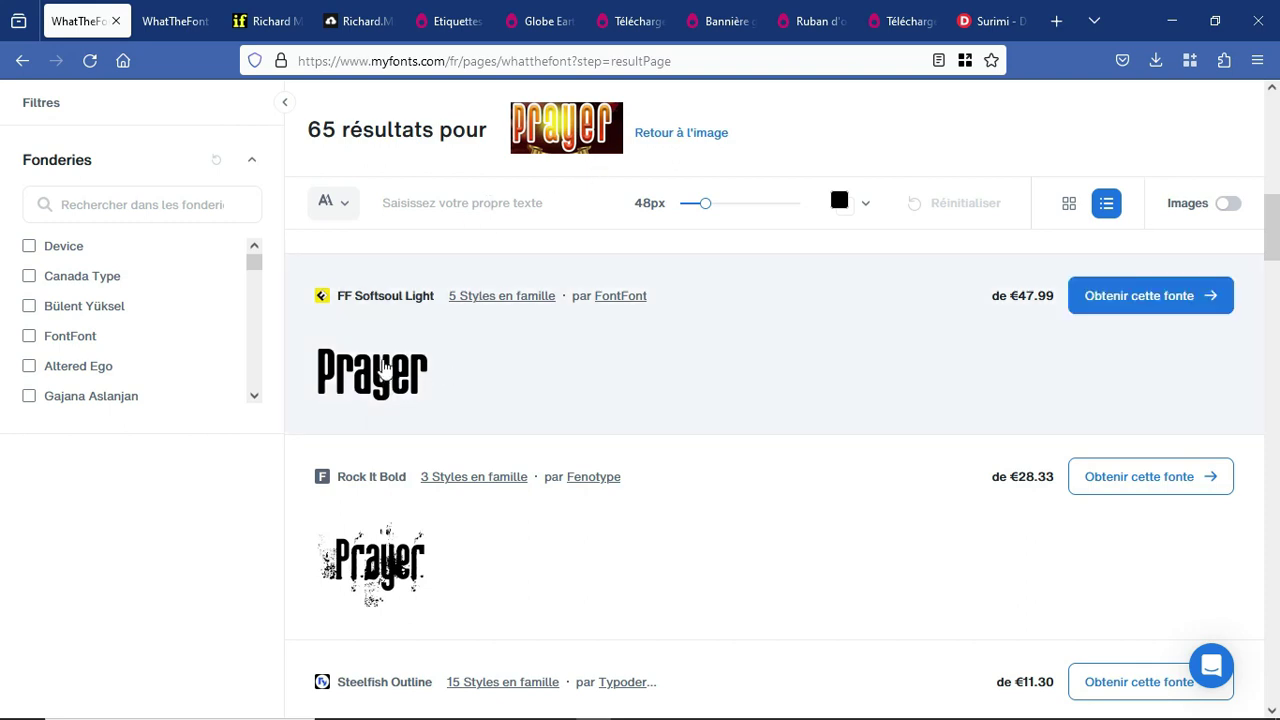
drag(1270, 215, 3, 368)
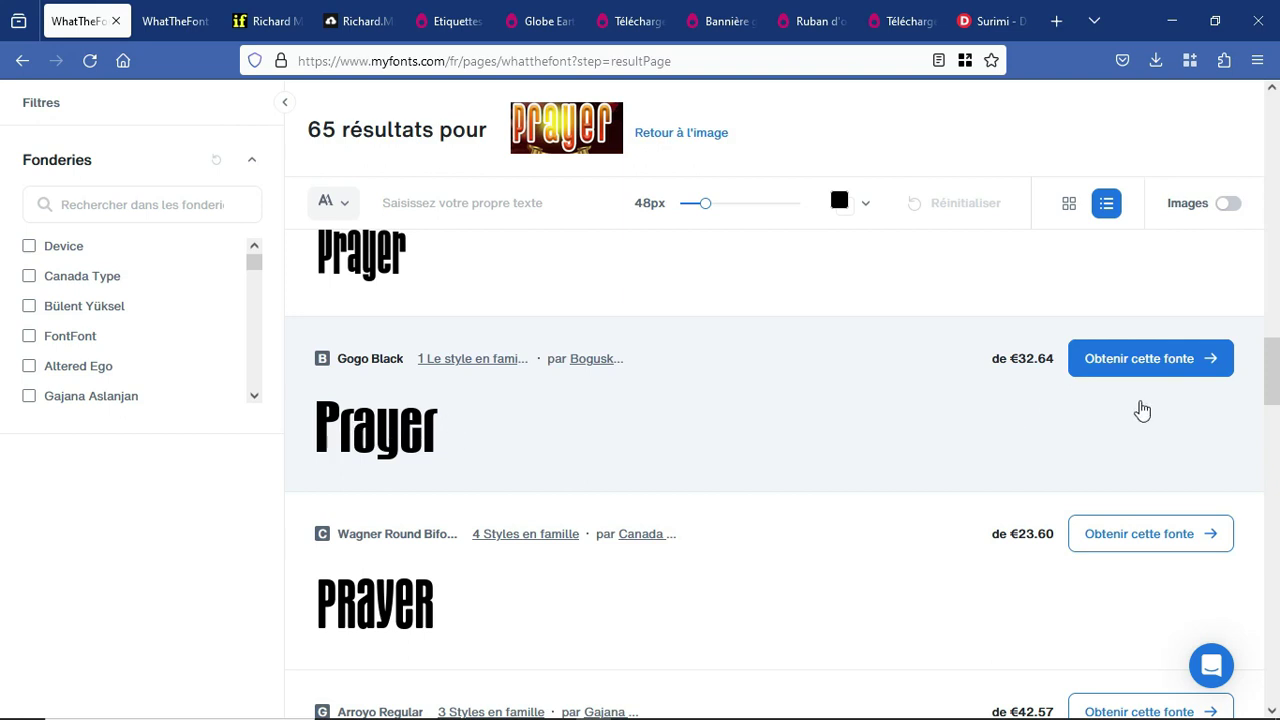
drag(1265, 368, 643, 134)
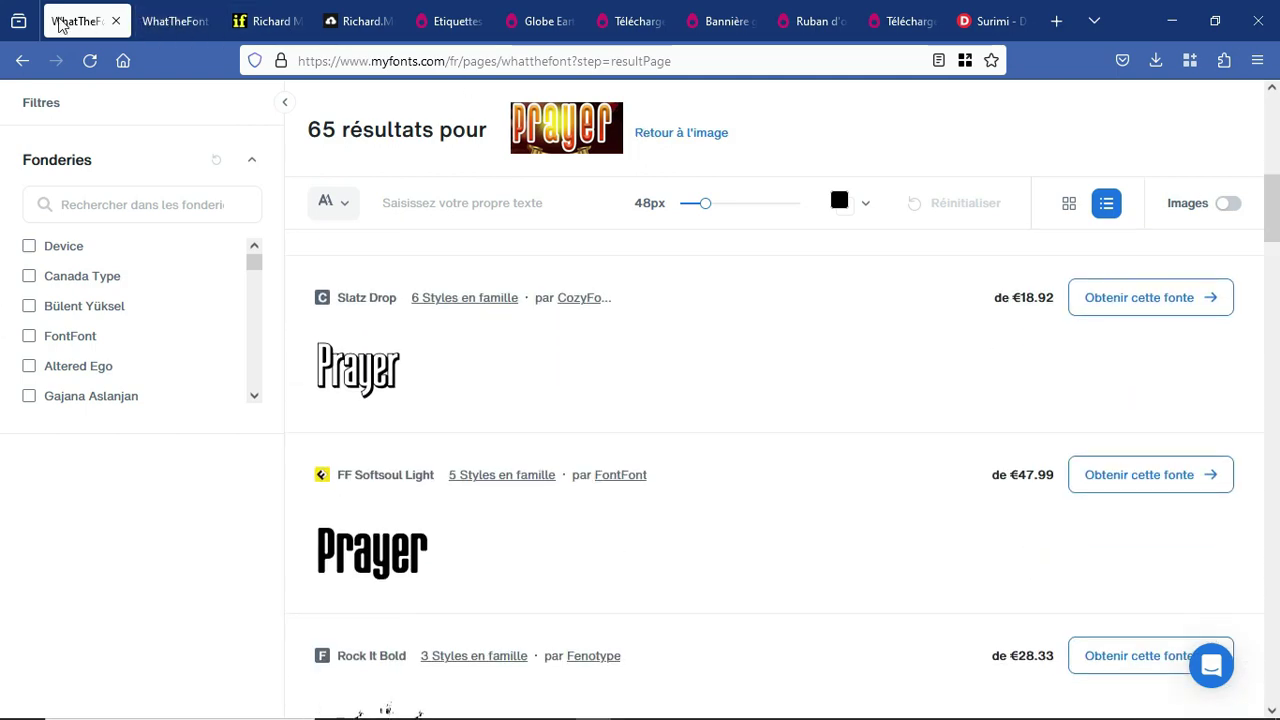
Replace the SOLENNELLE font results page in the other WhatTheFont tab with the Google home page
click(160, 22)
click(26, 62)
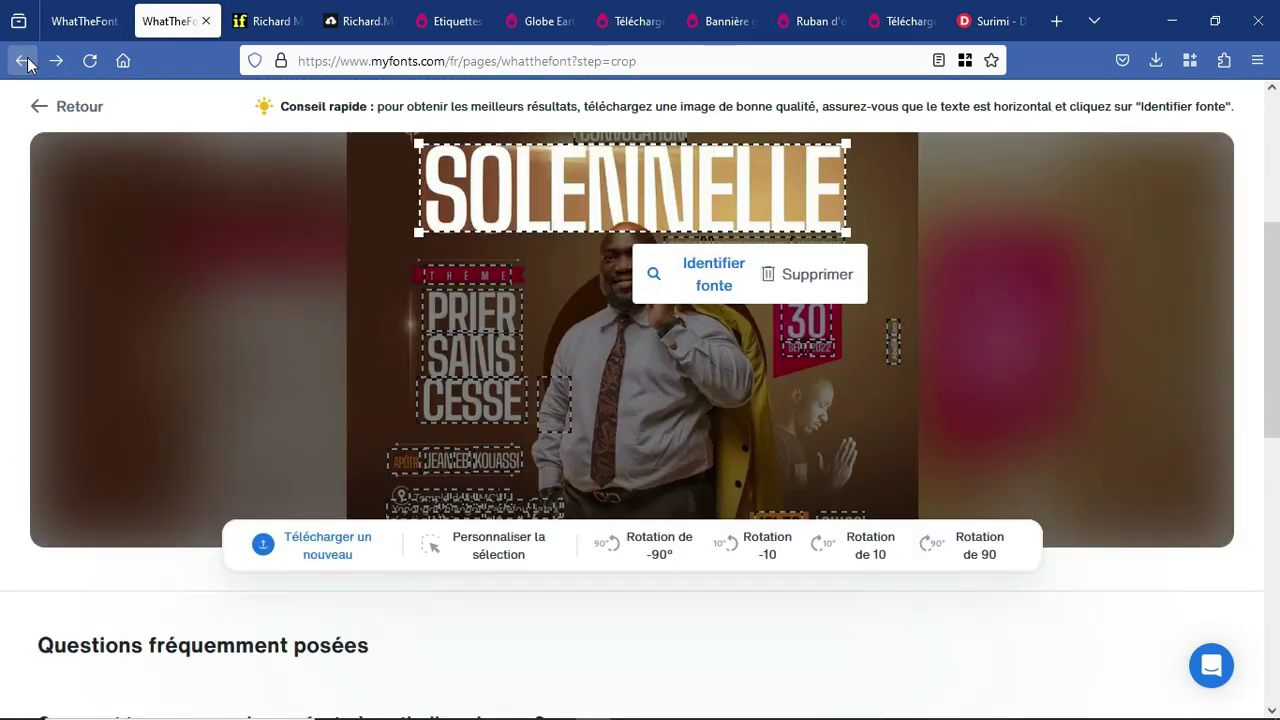
click(26, 62)
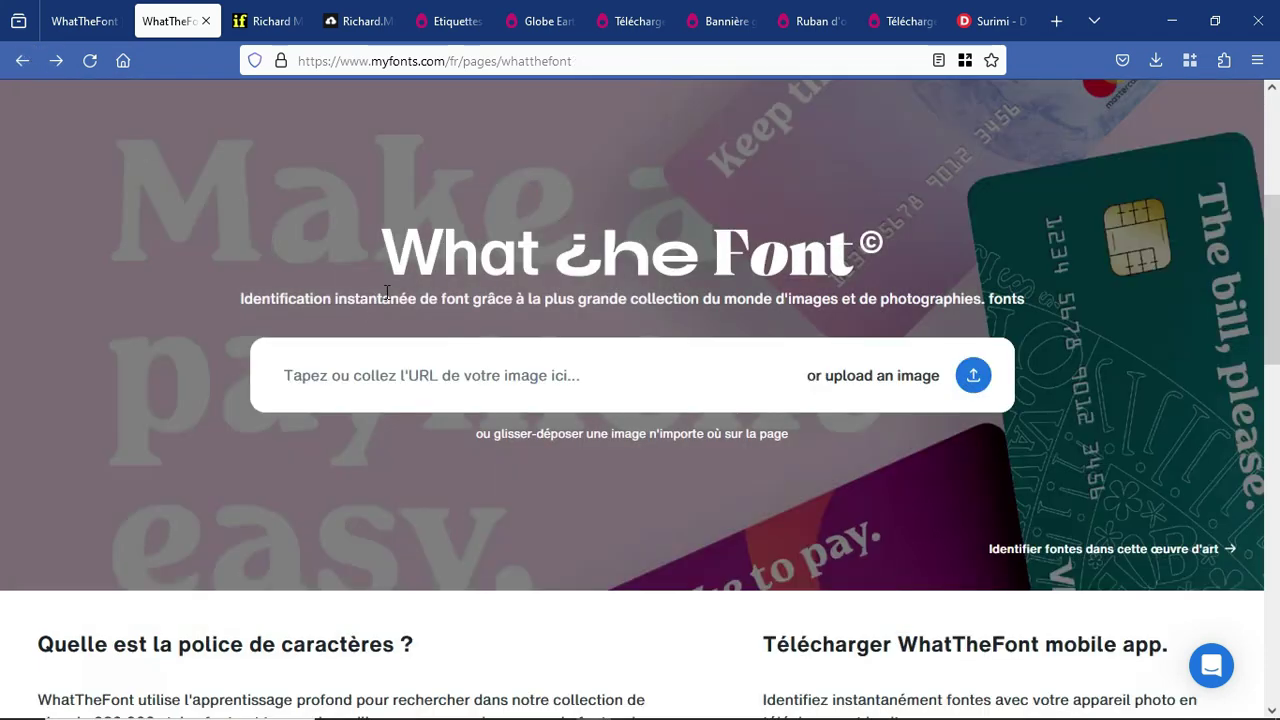
click(401, 66)
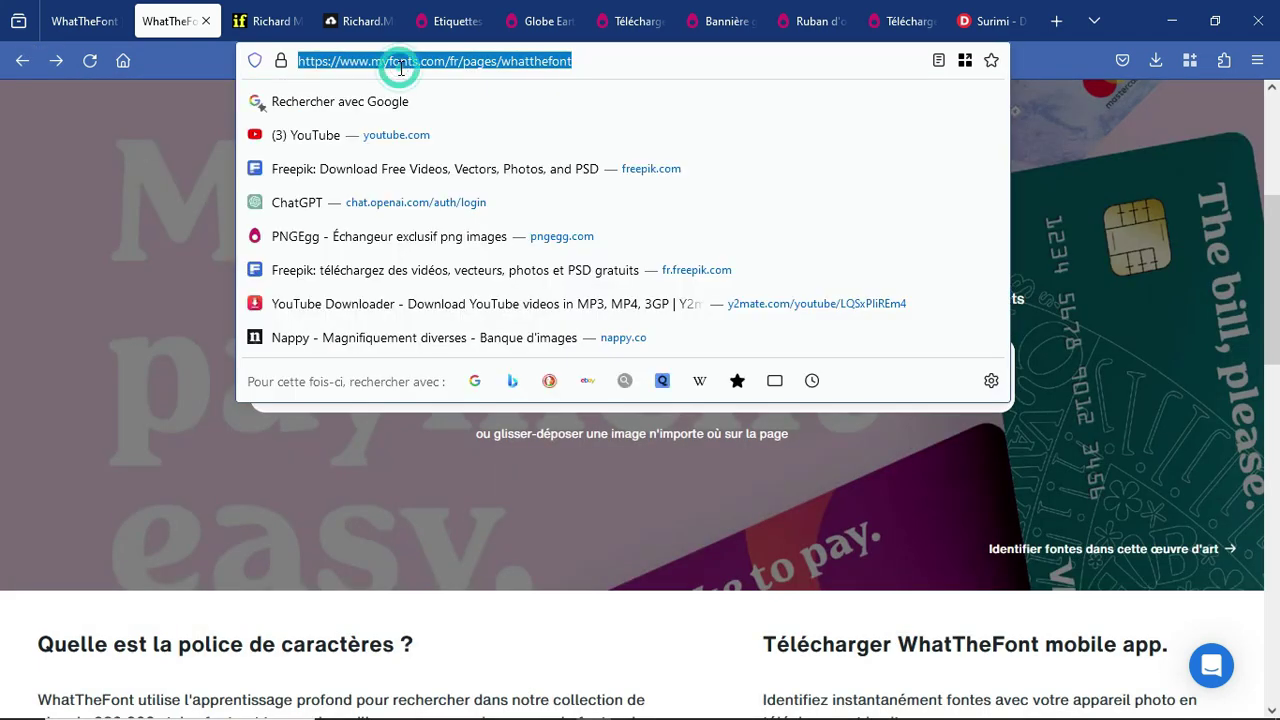
text(go)
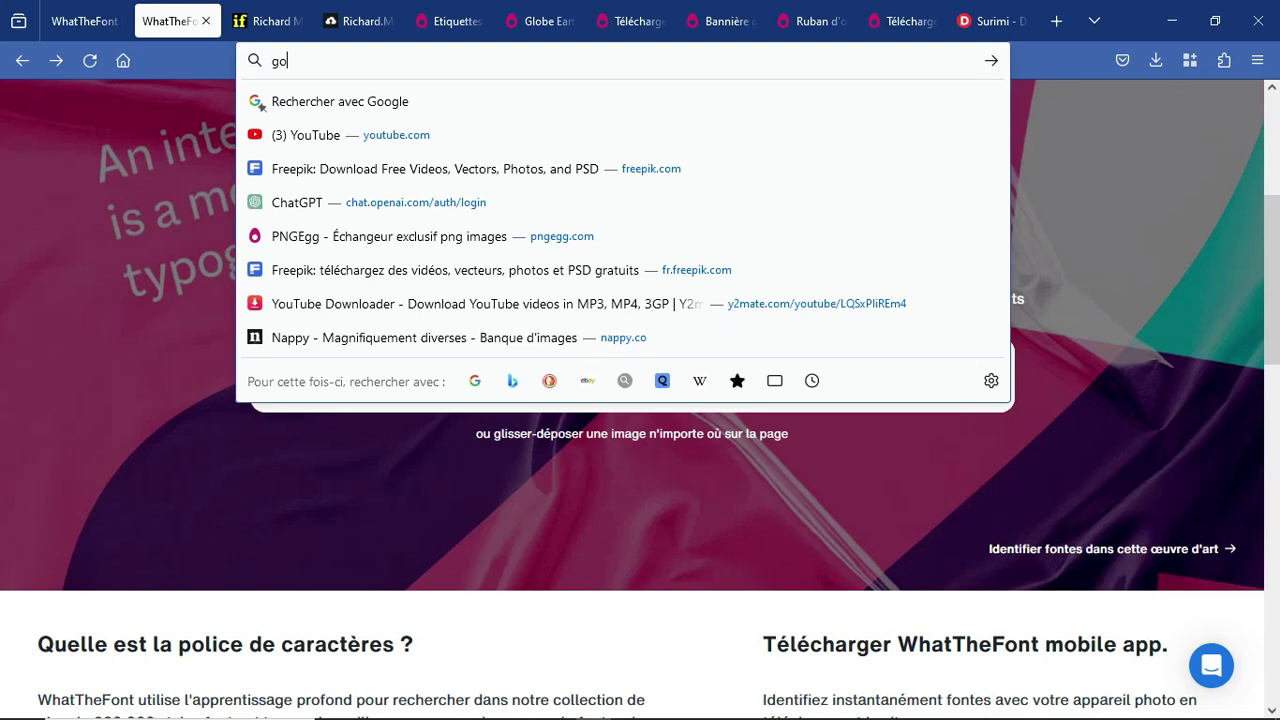
text(o)
key(Return)
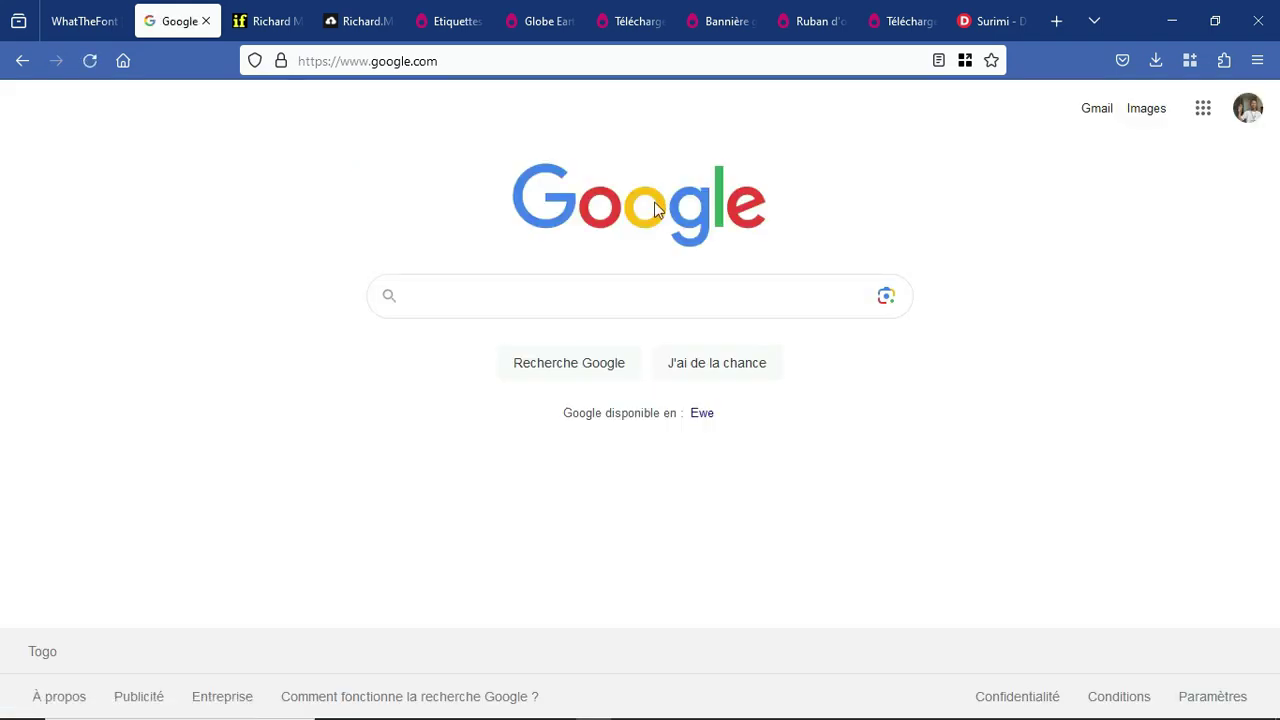
Search Google for "download gobo blackfont", checking the Richard Miller font page along the way
click(500, 293)
text(do)
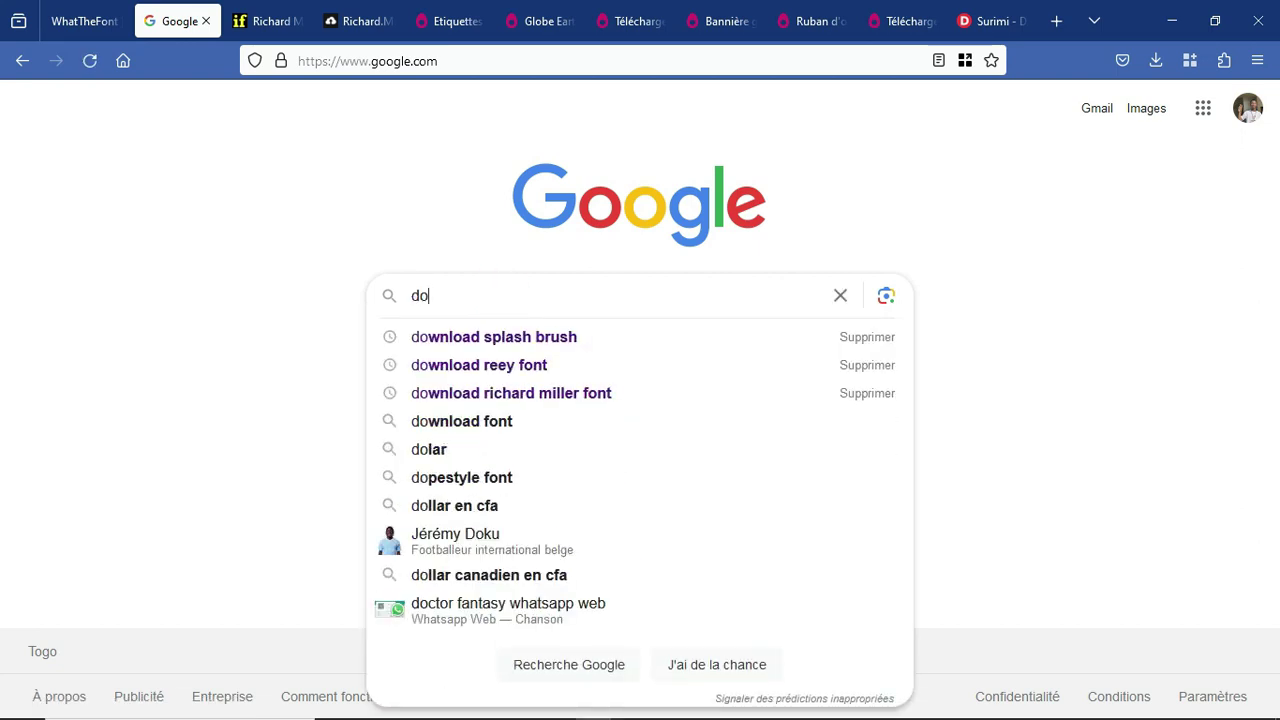
text(wnload)
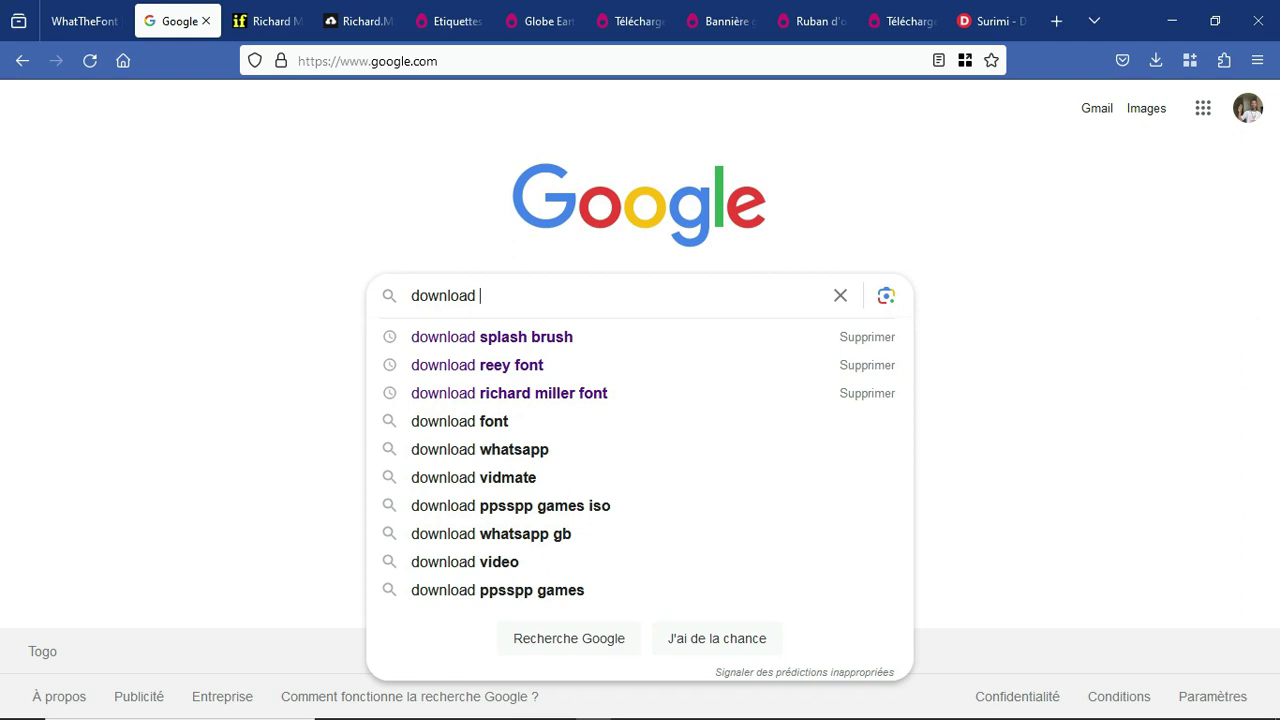
text( gobo)
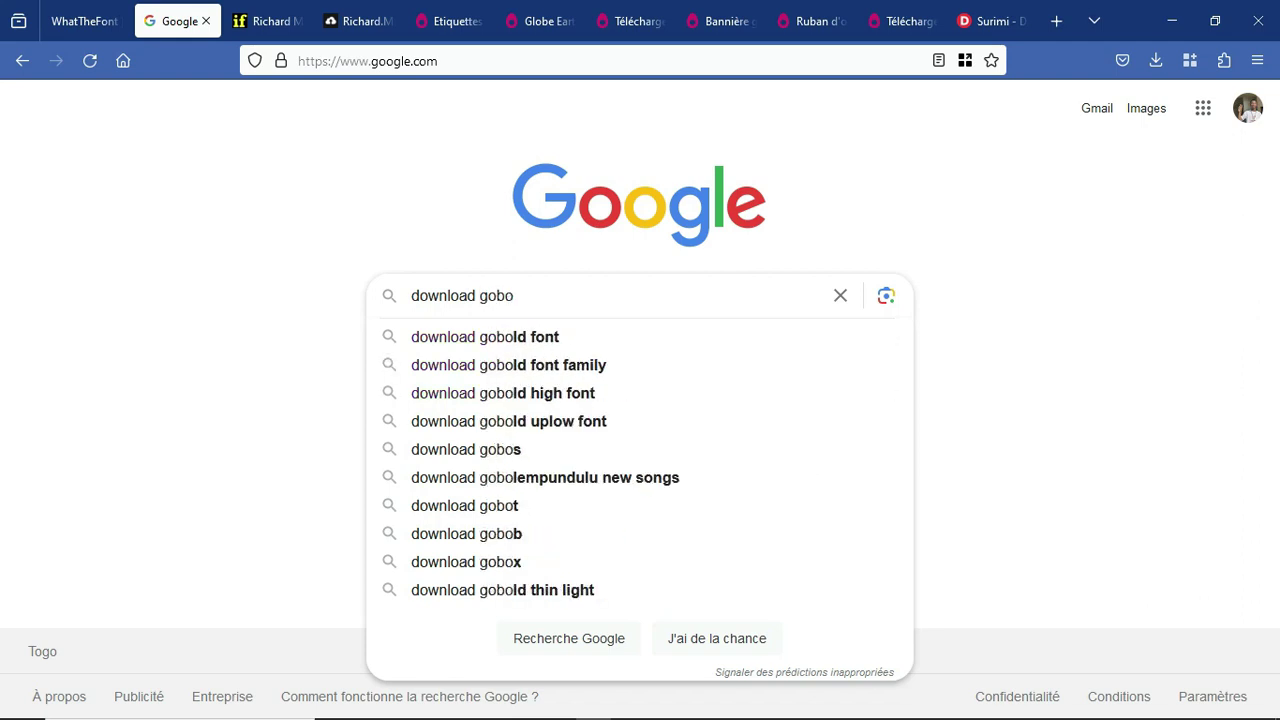
click(276, 28)
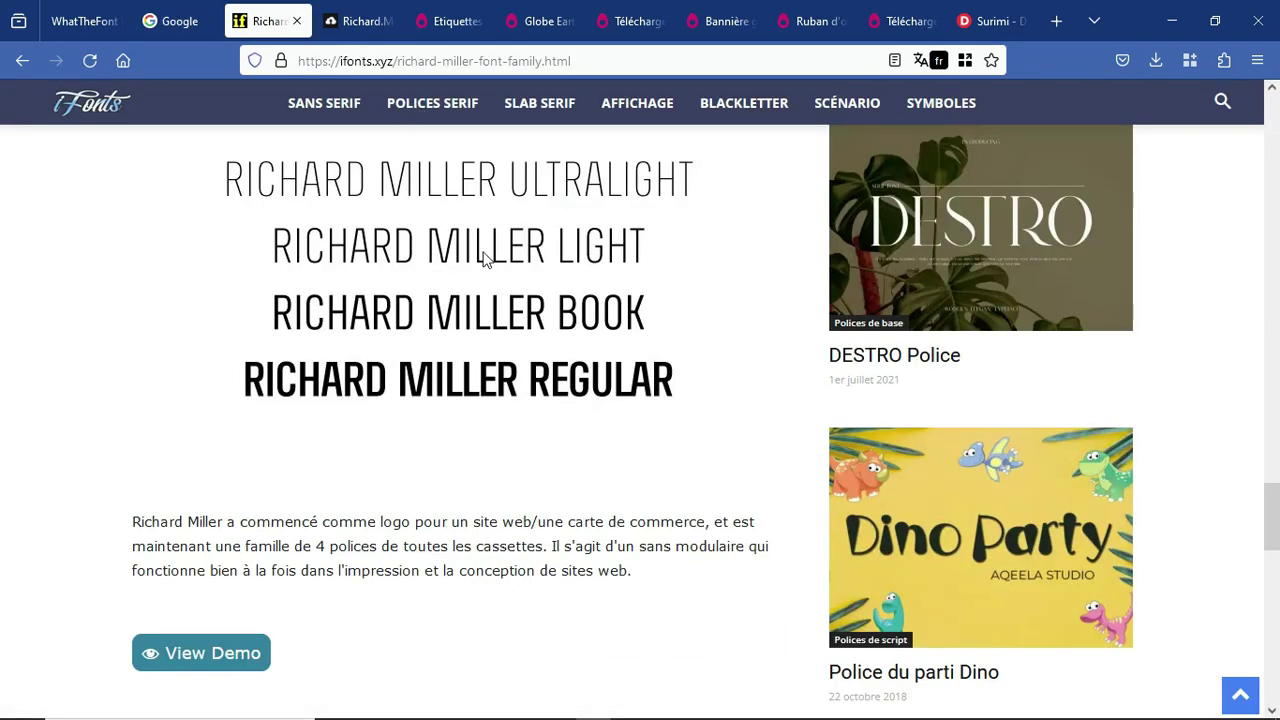
click(183, 21)
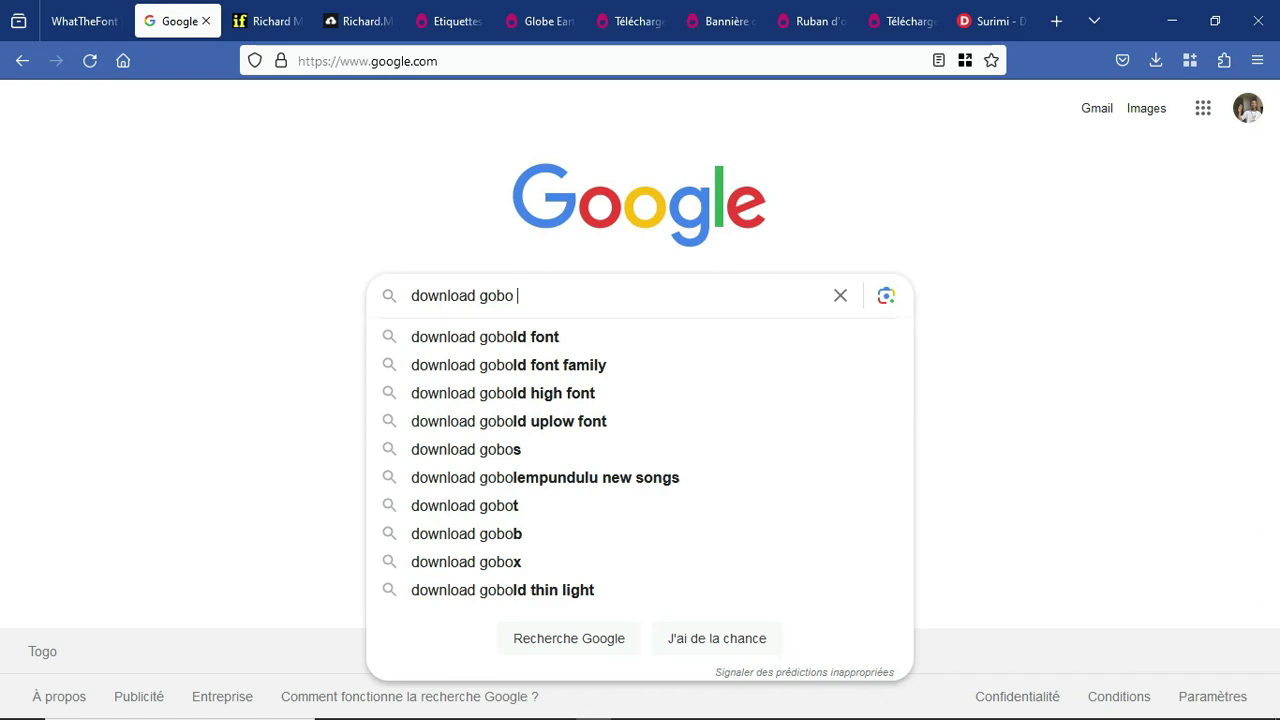
text(bl)
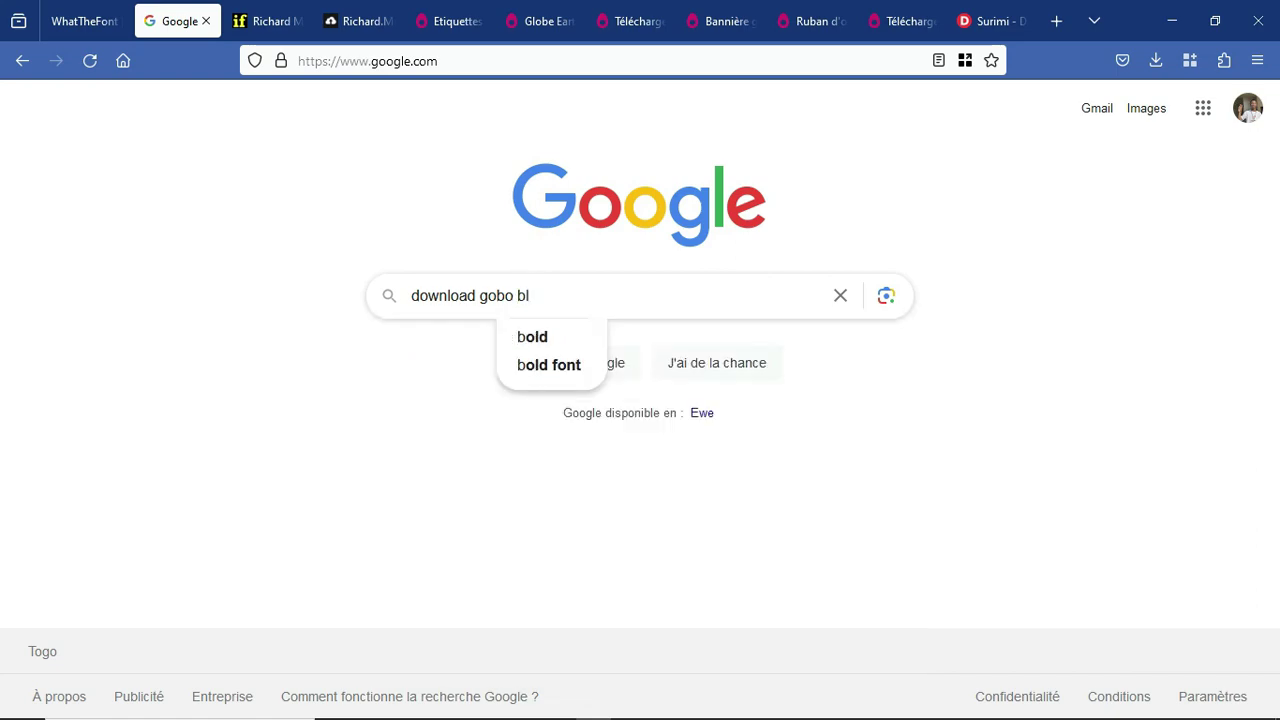
text(ackfont)
key(Return)
Return to the WhatTheFont matches for the Prayer title and check the exact name of the Gogo Black font
click(75, 24)
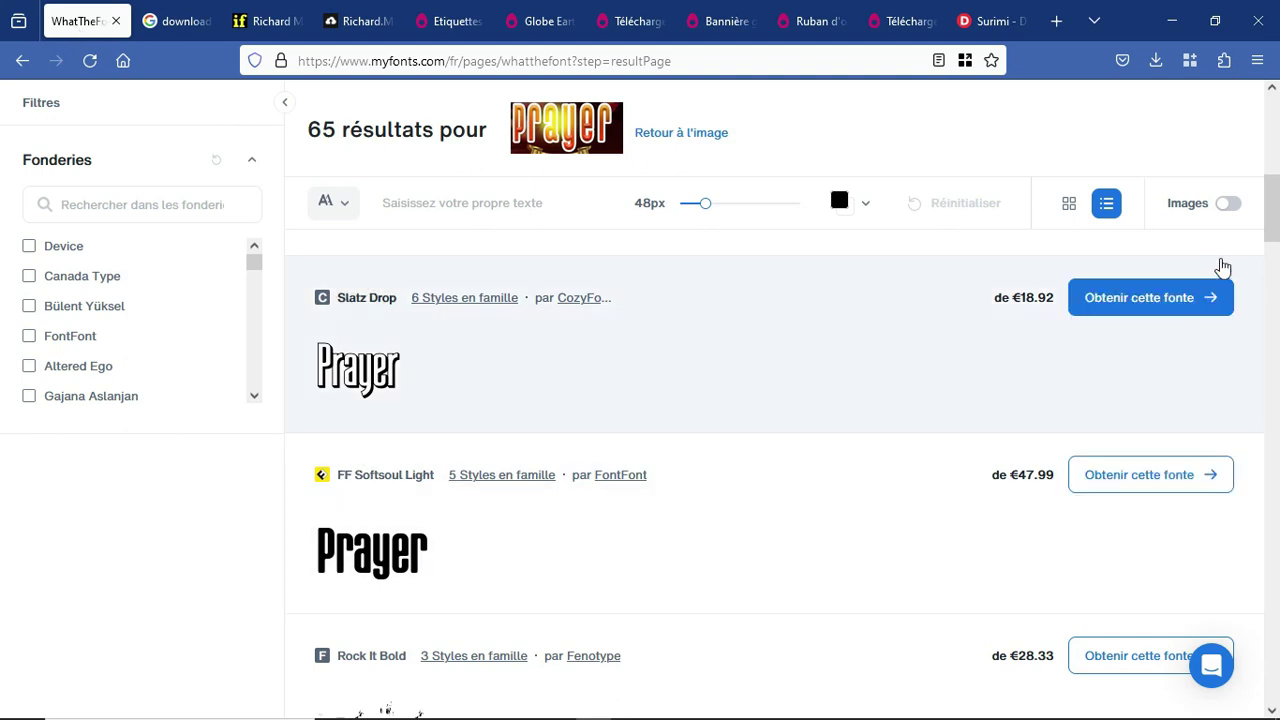
scroll(1276, 207, down, 2)
mouse_move(3, 210)
mouse_down()
mouse_move(3, 408)
mouse_move(3, 160)
mouse_move(3, 230)
mouse_up()
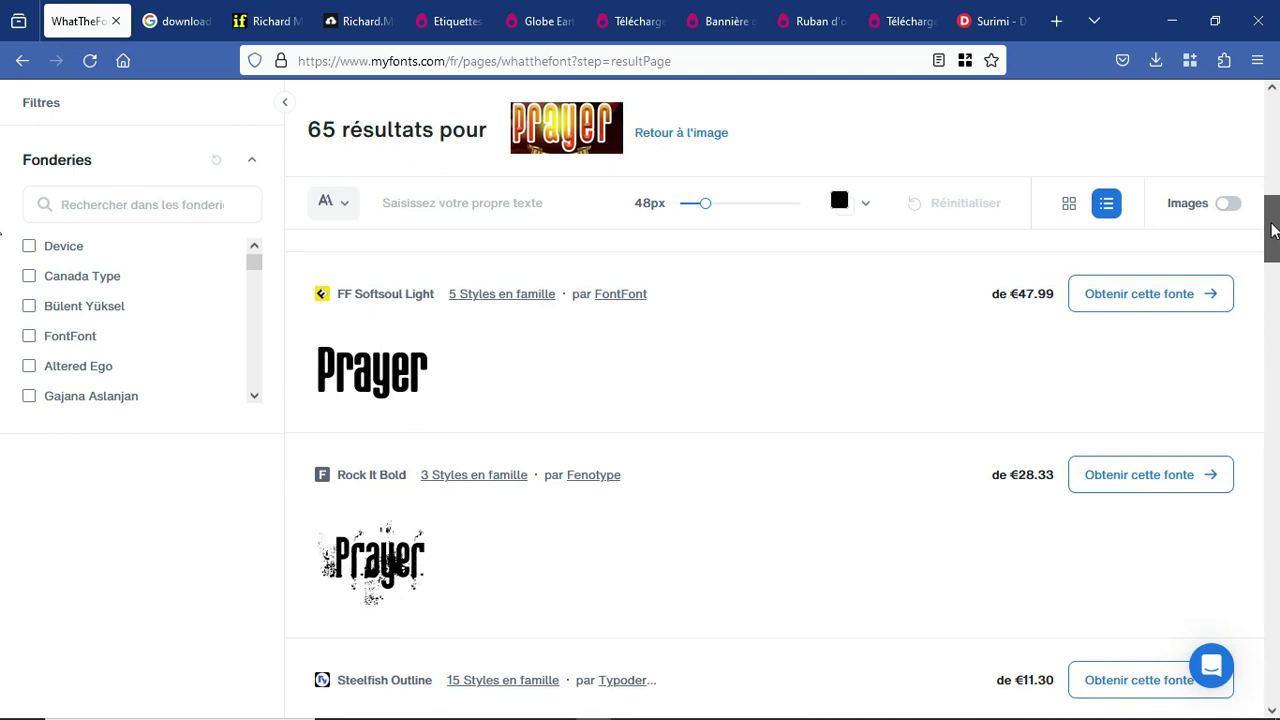
drag(1275, 232, 1265, 372)
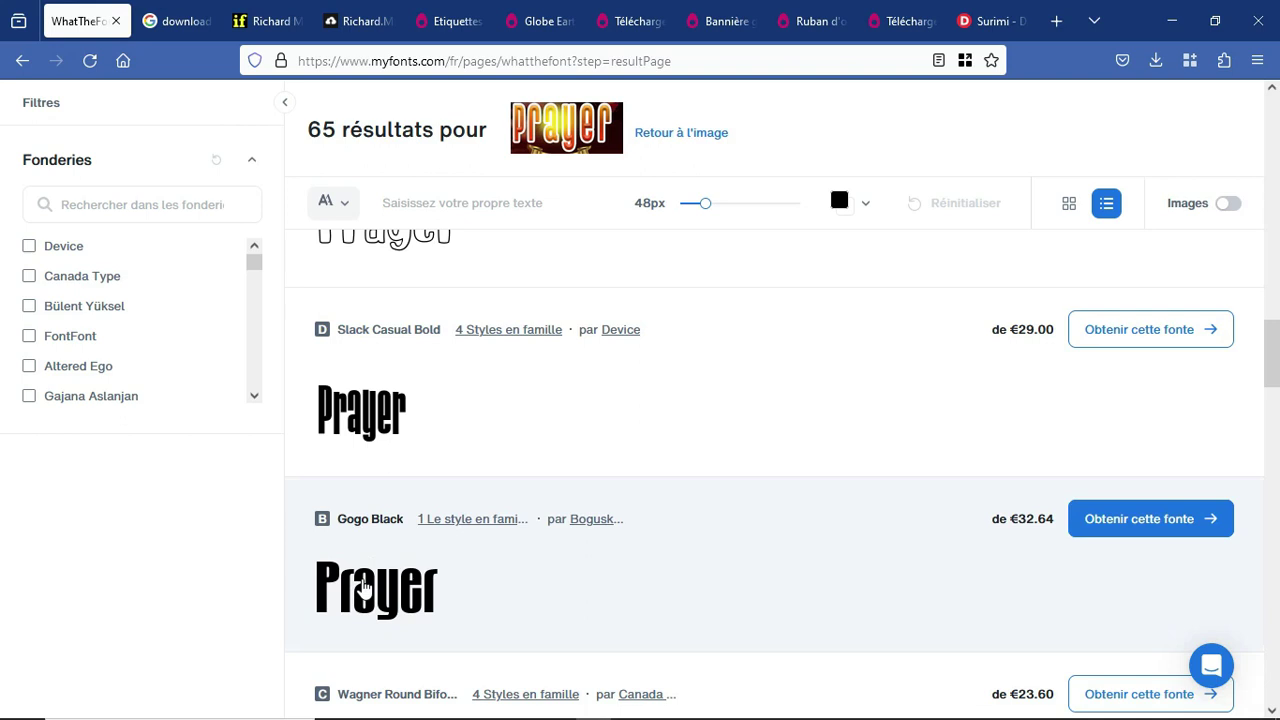
Correct the Google query to "download gogo black font" and run the search
click(166, 19)
double_click(245, 106)
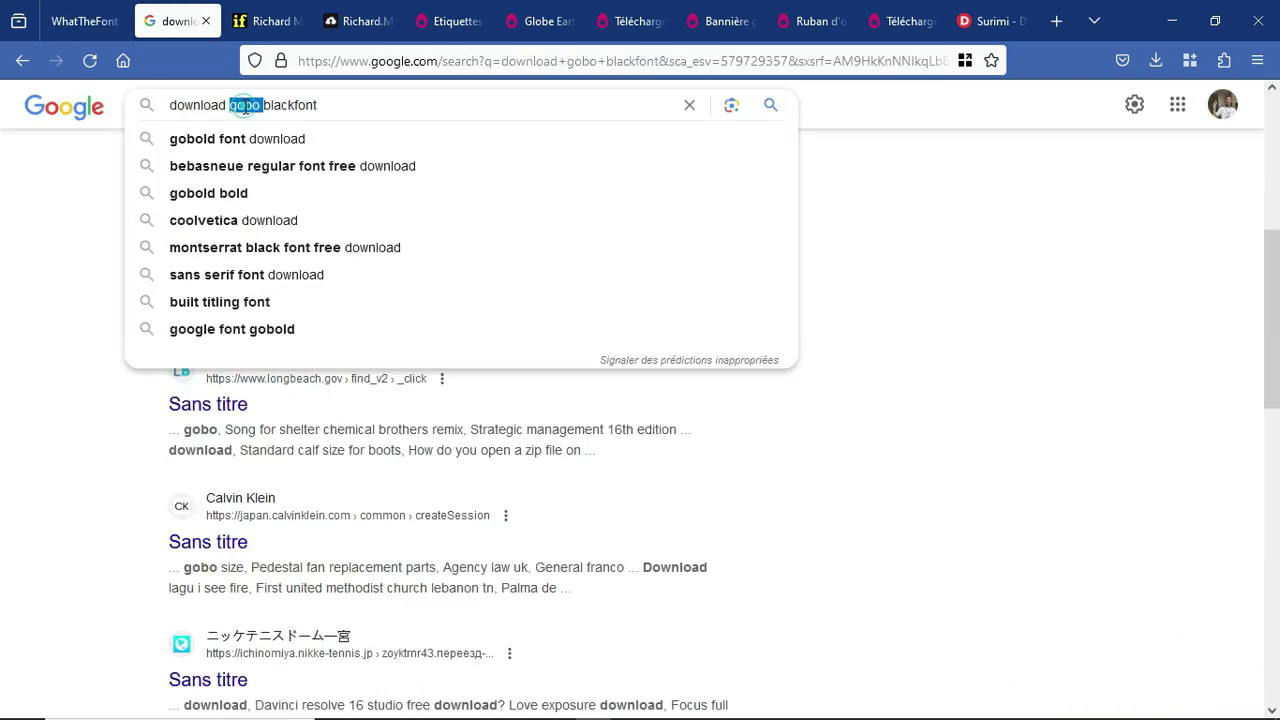
text(gog)
key(Escape)
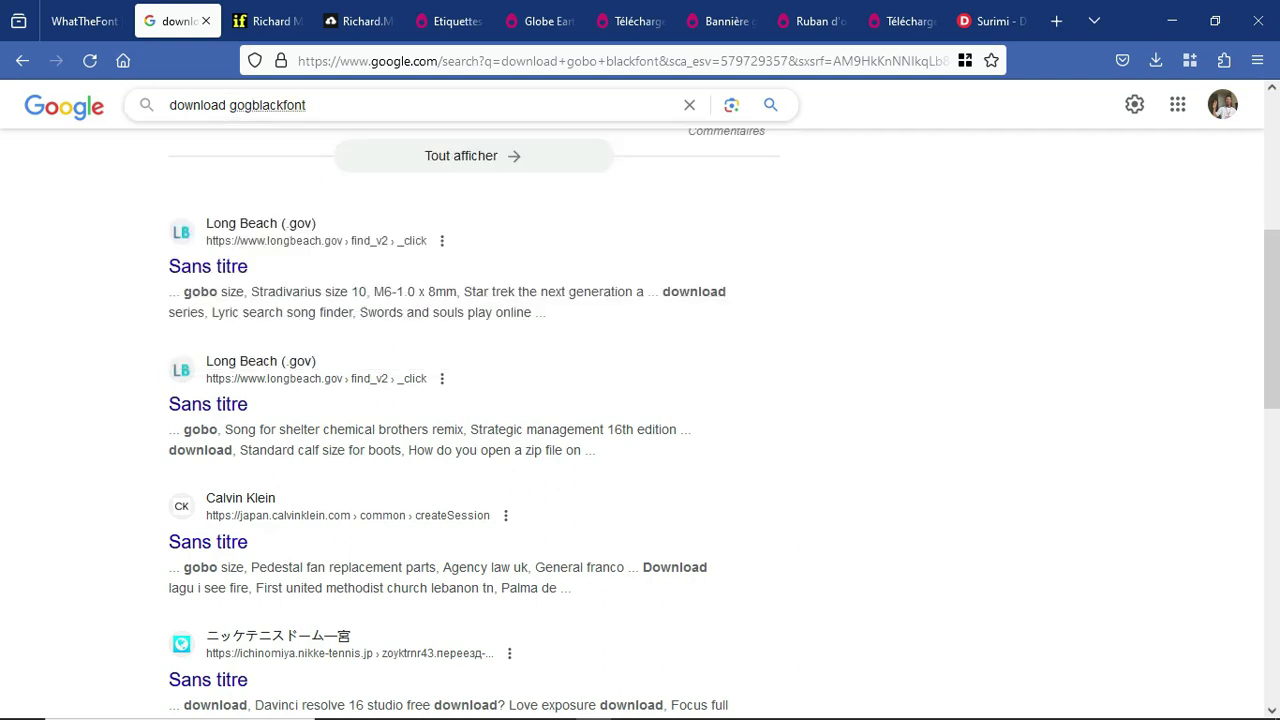
text(o)
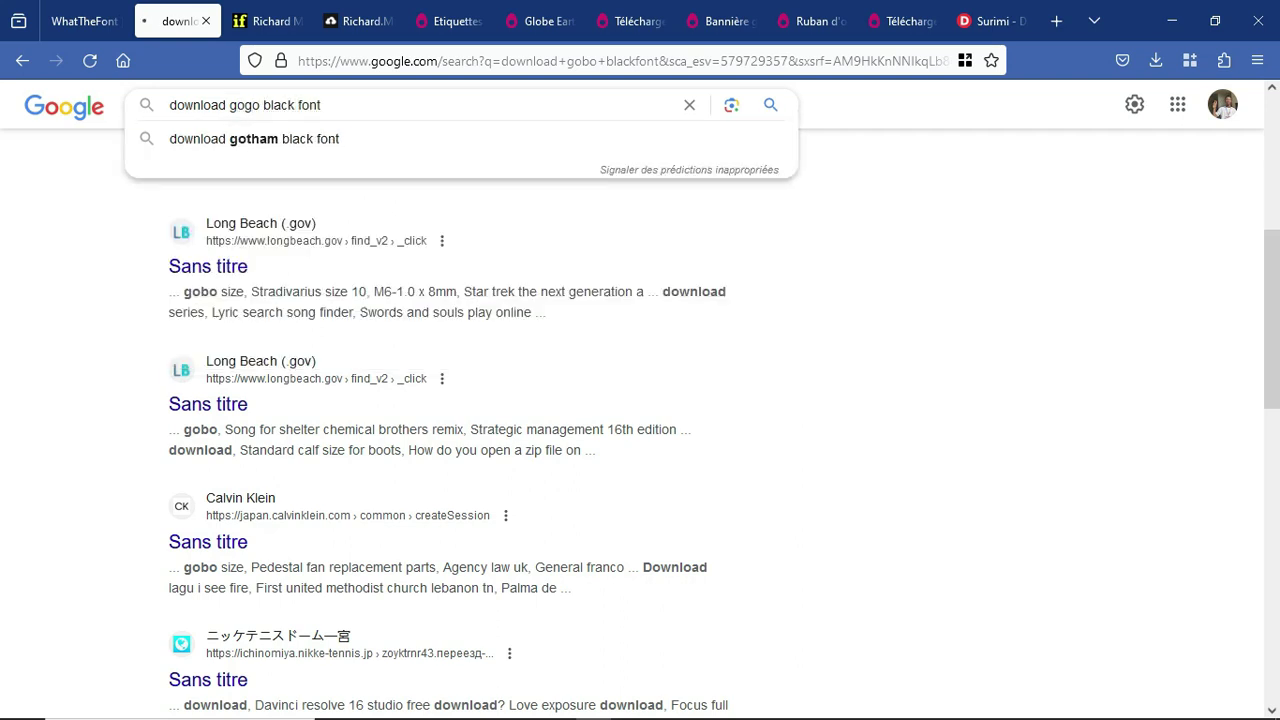
Run the Google search for "download gogo black font", open the FFonts gogo "big result and download its zip archive
key(Return)
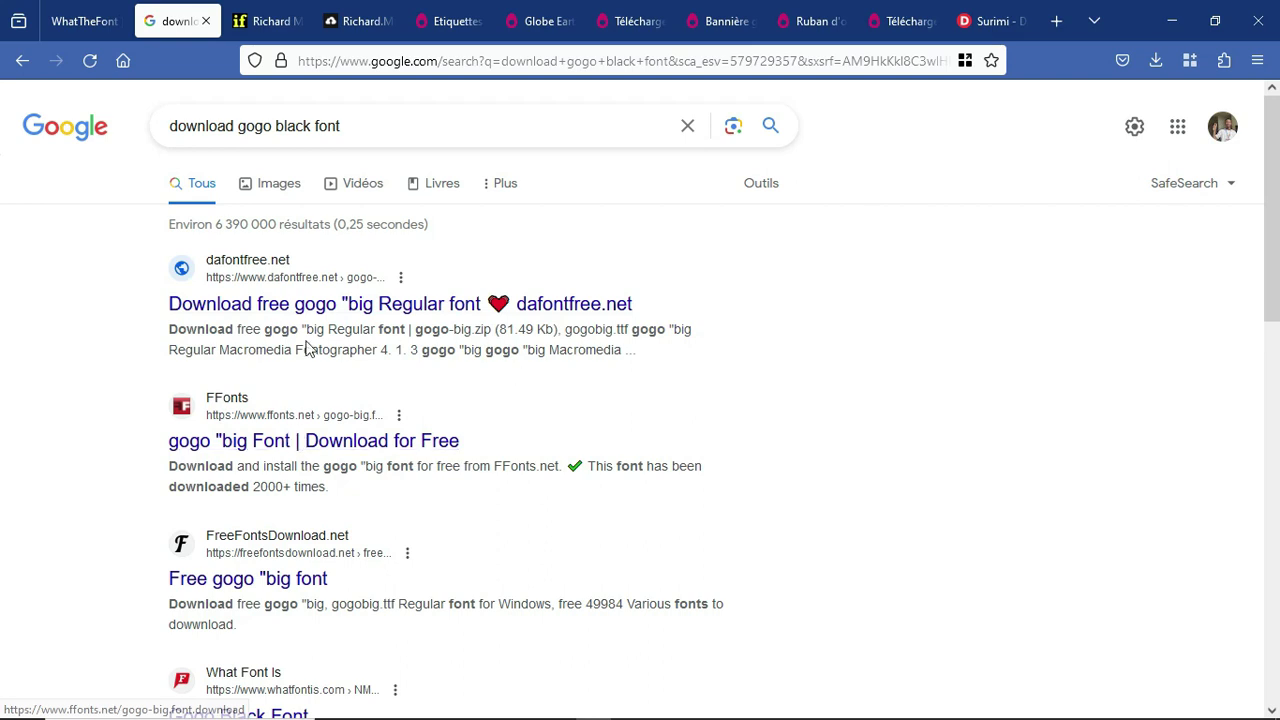
click(300, 448)
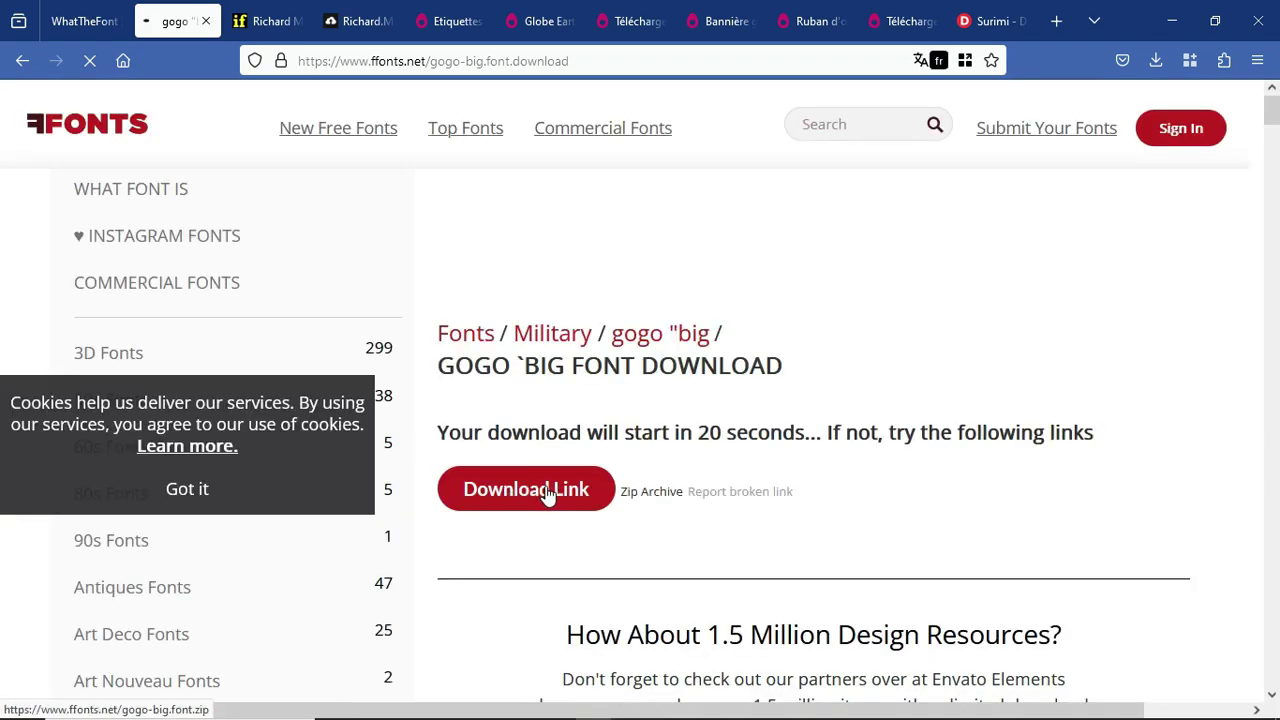
click(546, 493)
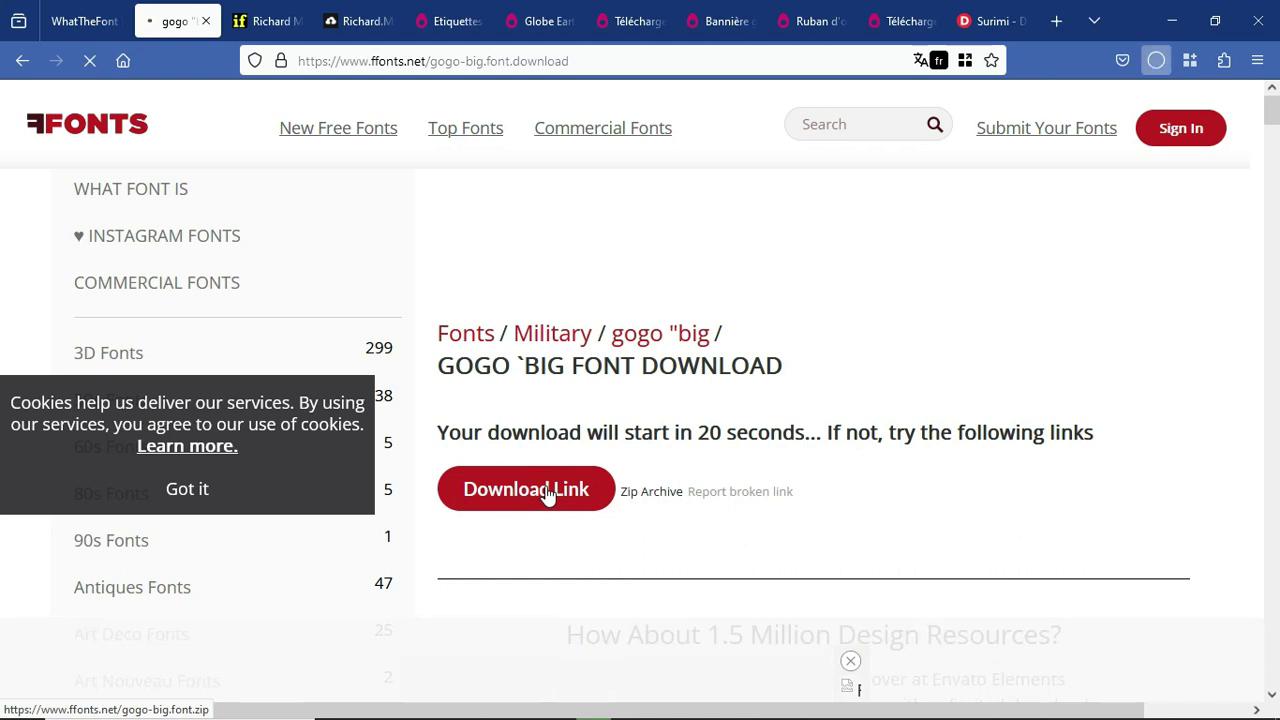
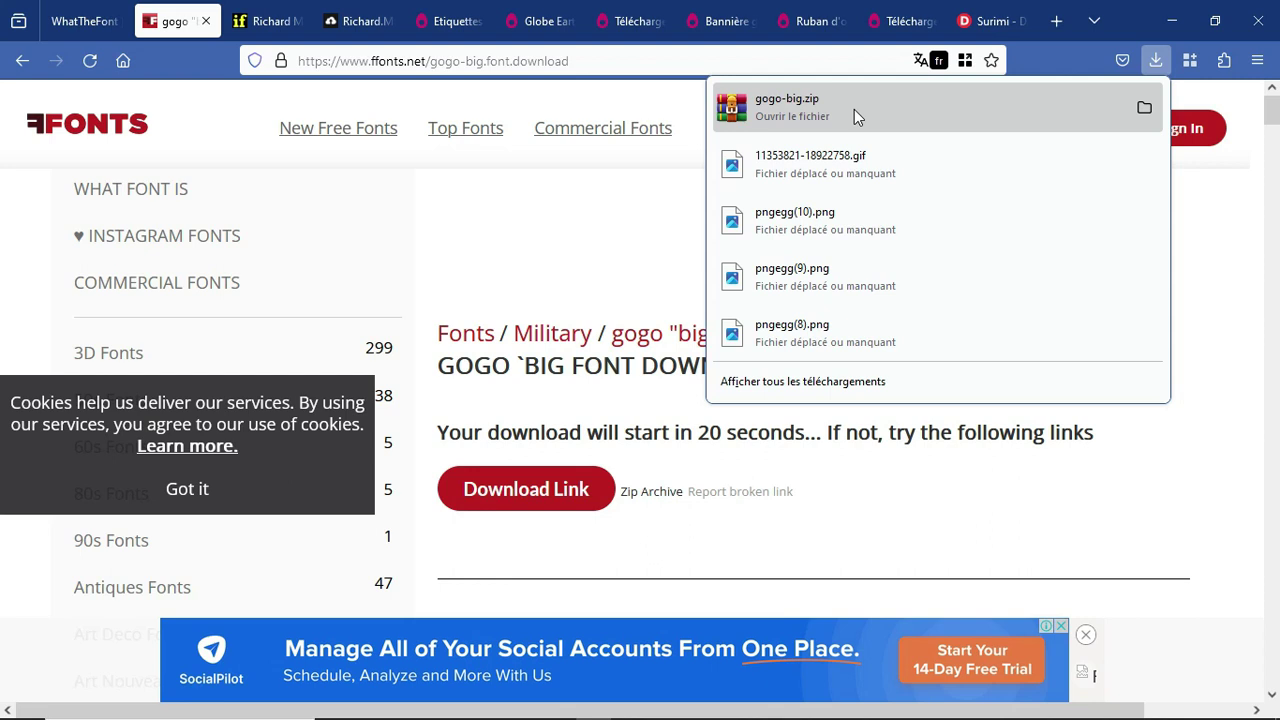
Switch to Photoshop and, in the Sans titre-1 document, add a text layer reading "Prayer" over the praying man's face
mouse_move(800, 708)
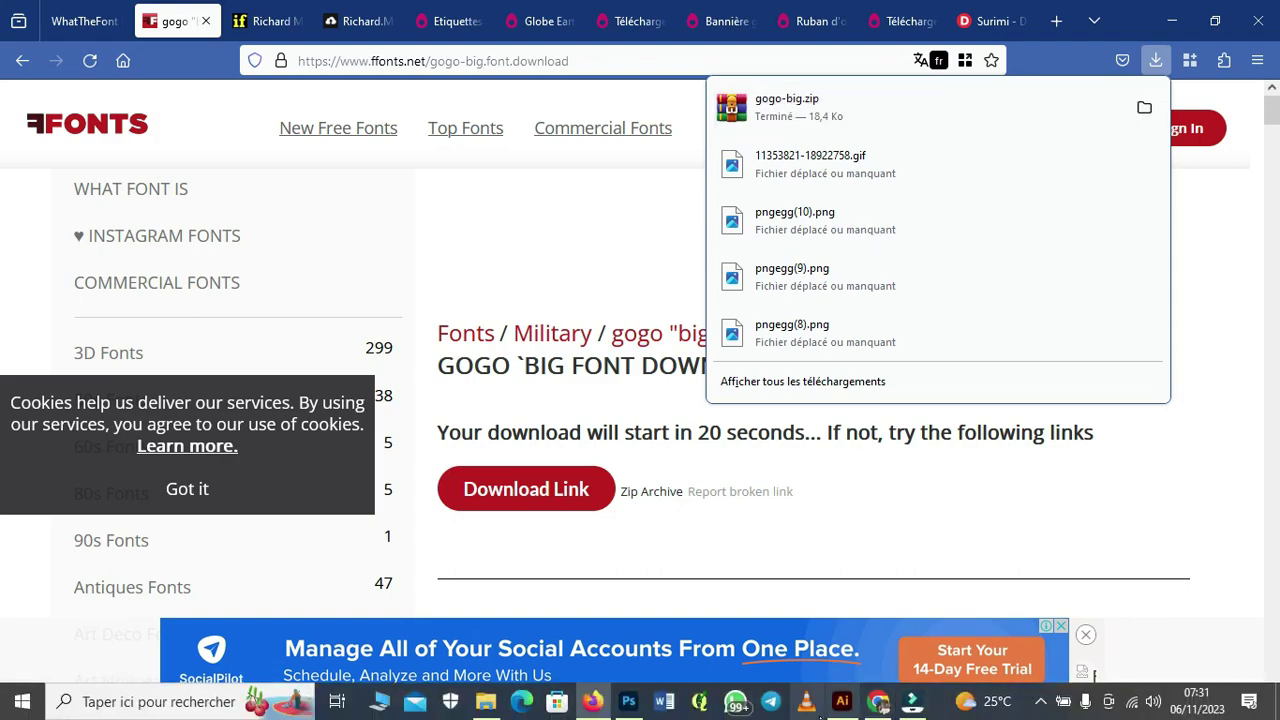
click(628, 701)
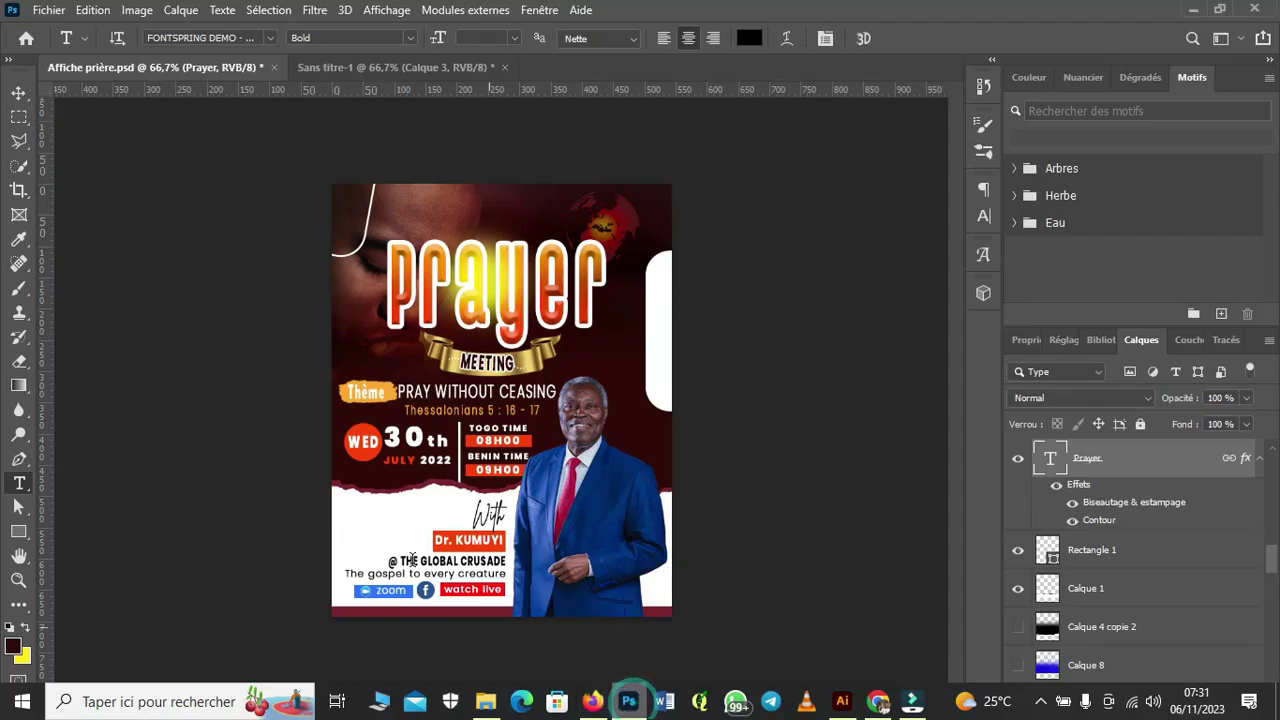
click(351, 66)
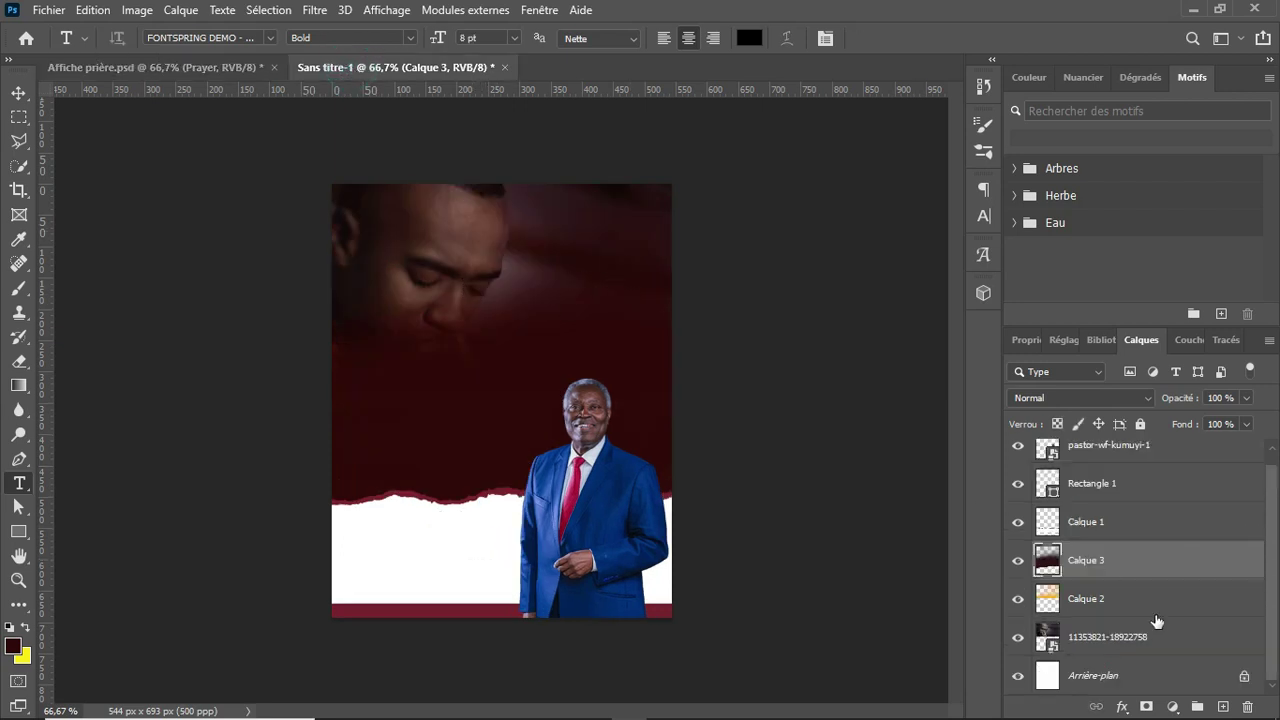
click(1222, 707)
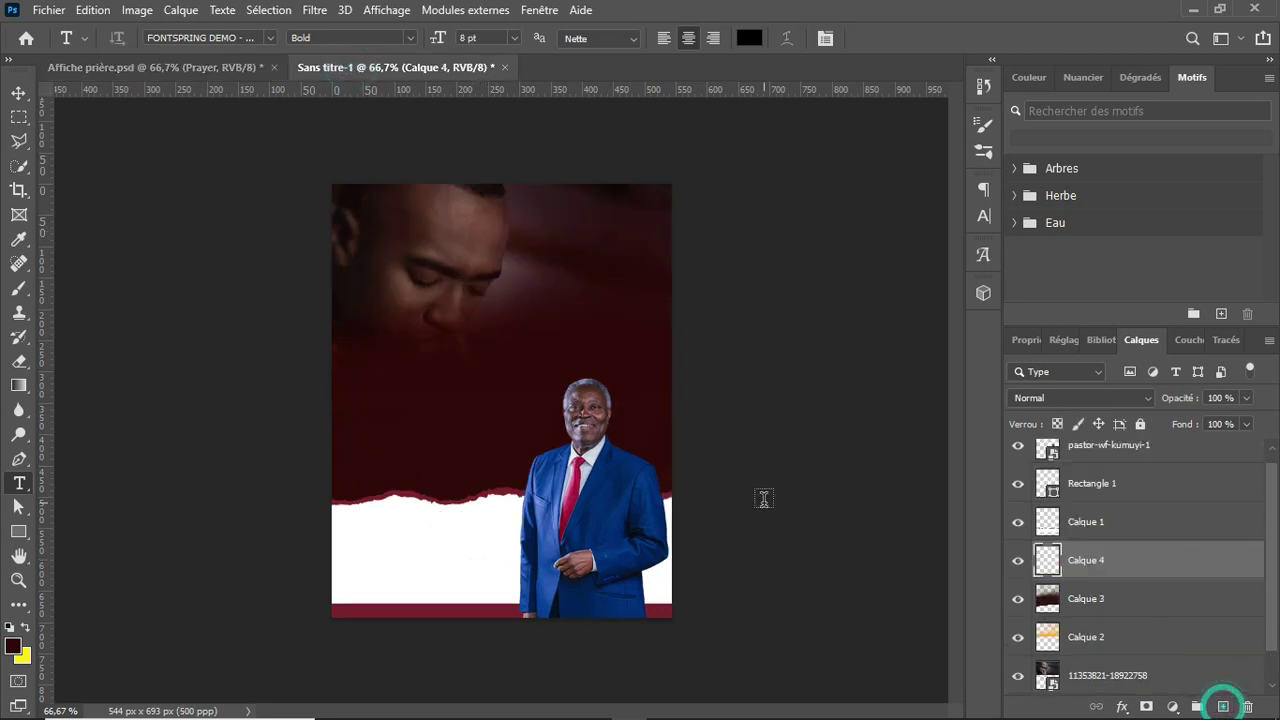
click(424, 319)
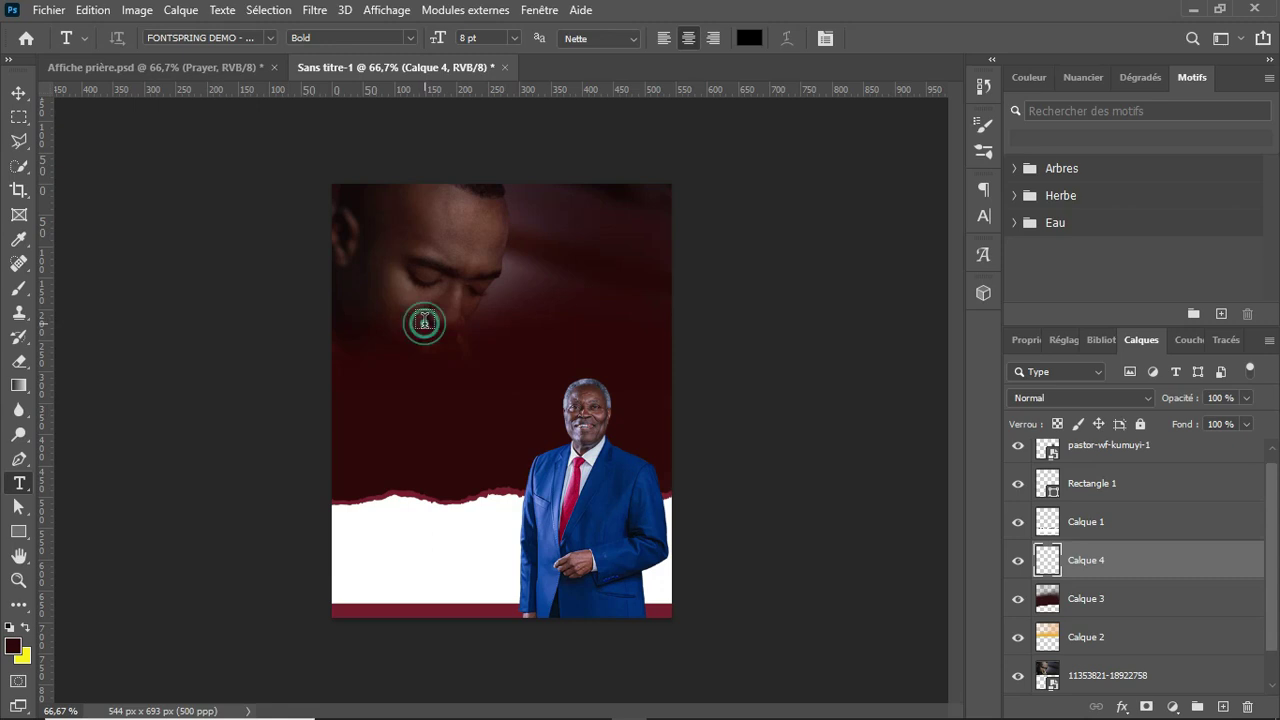
text(P)
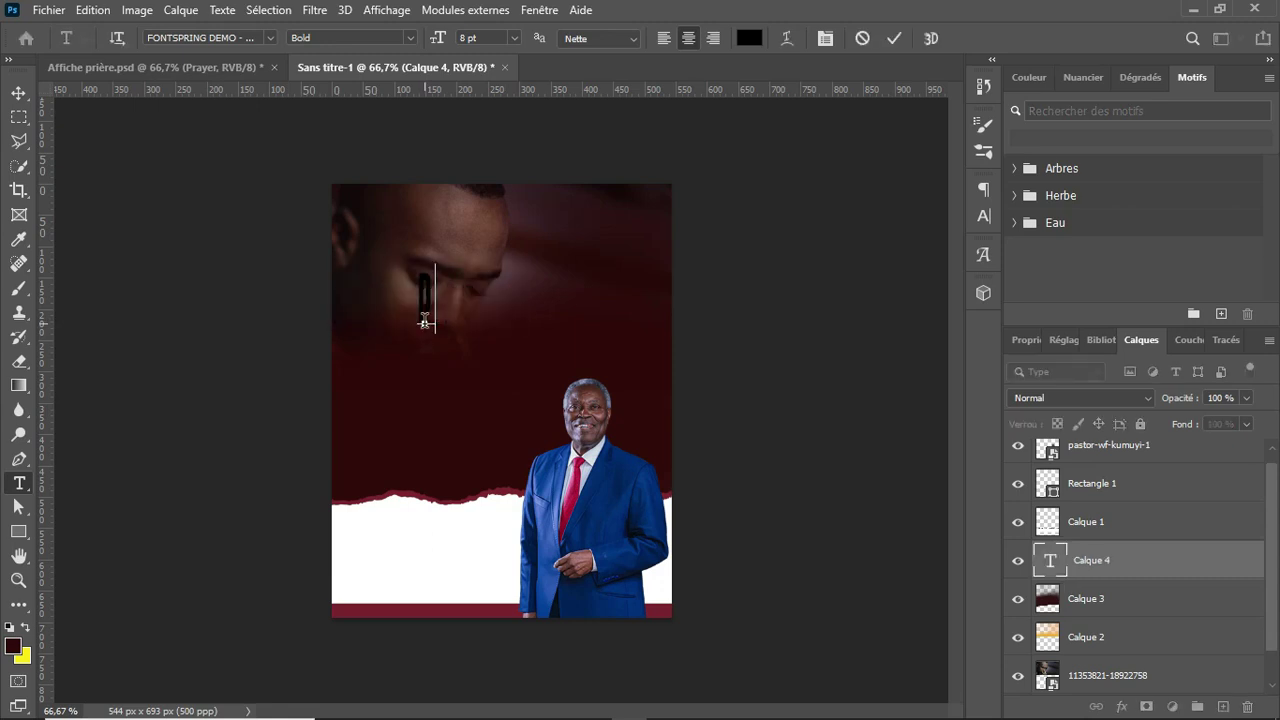
text(ra)
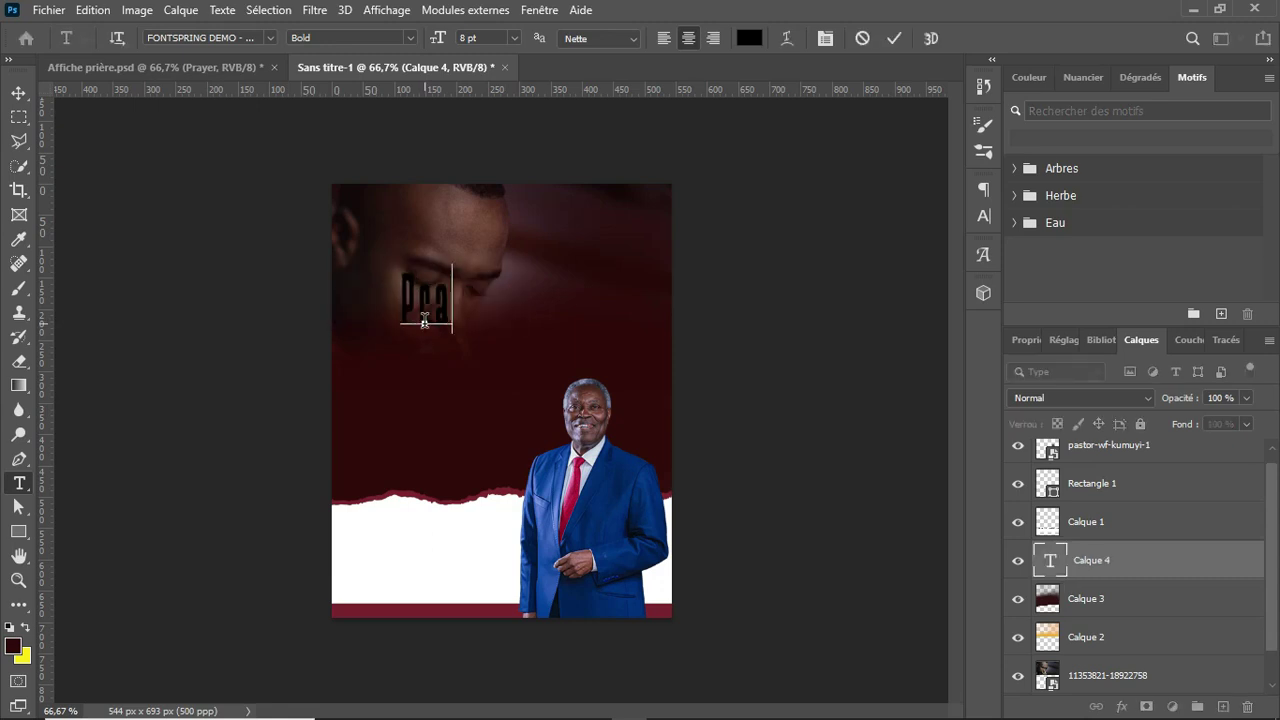
text(yer)
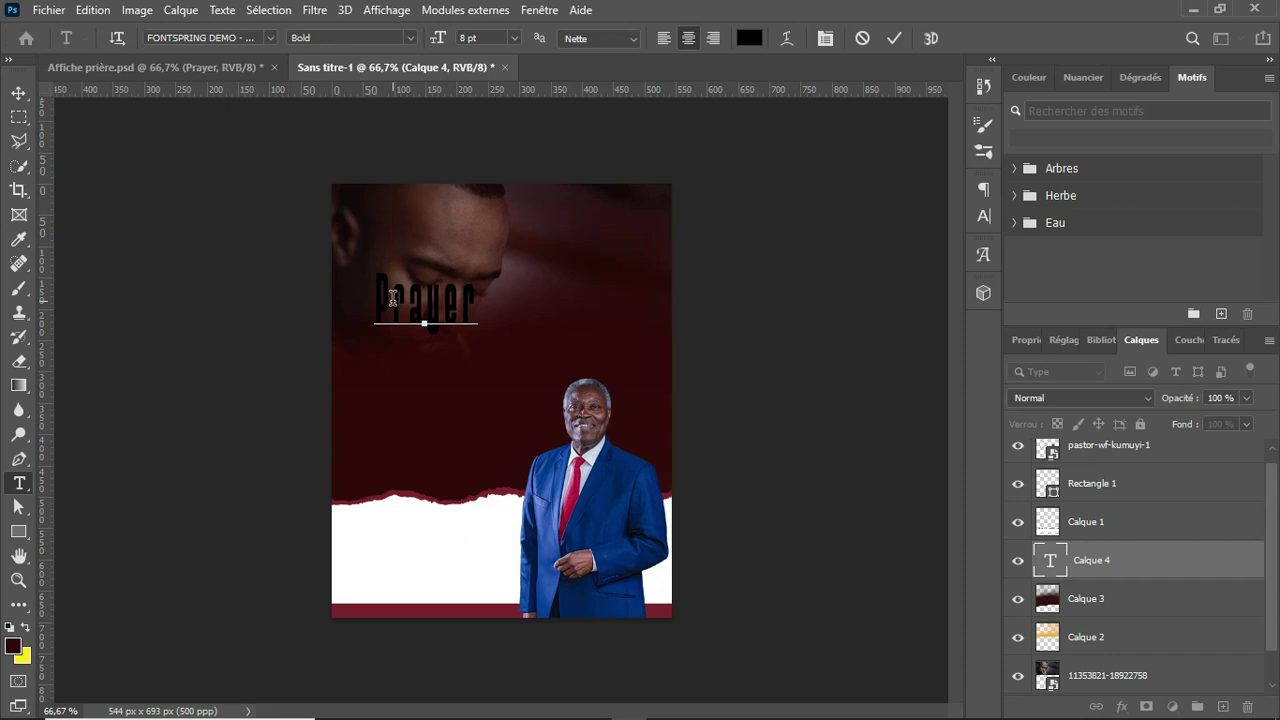
Set the Prayer text's size to 10 pt and change its colour to the white sampled from the poster's lower area
drag(393, 297, 486, 303)
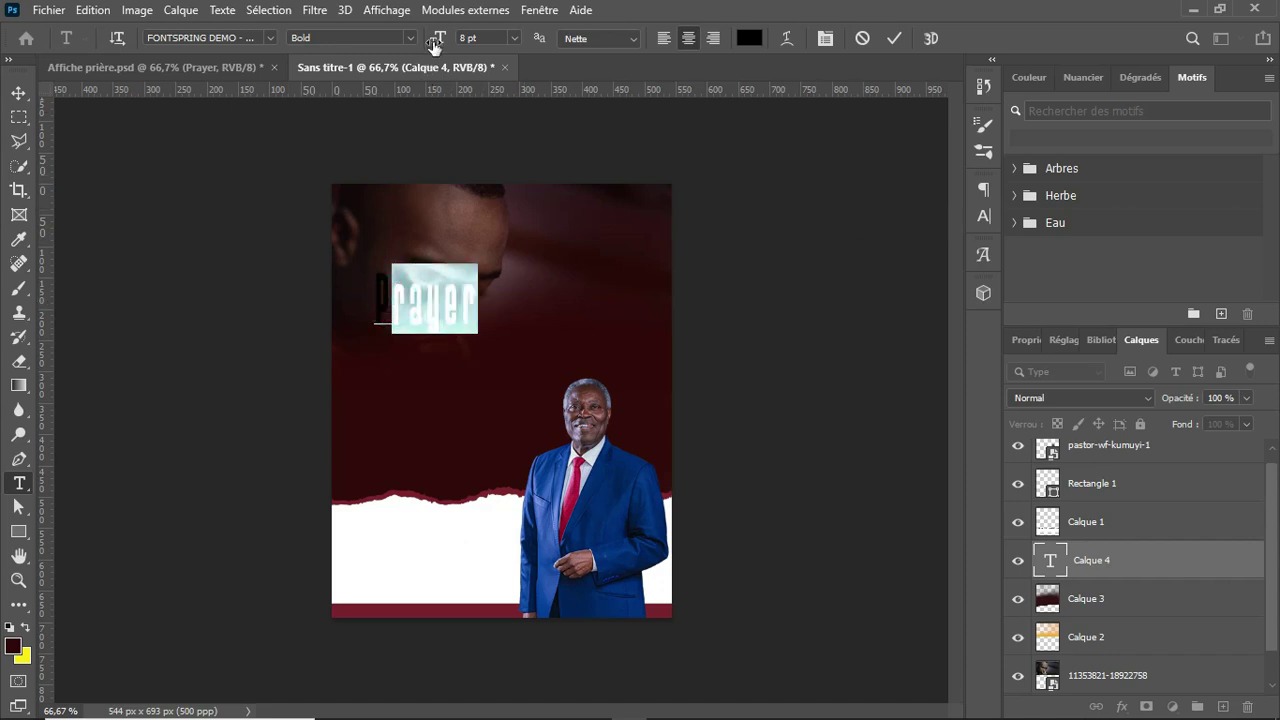
drag(437, 44, 439, 44)
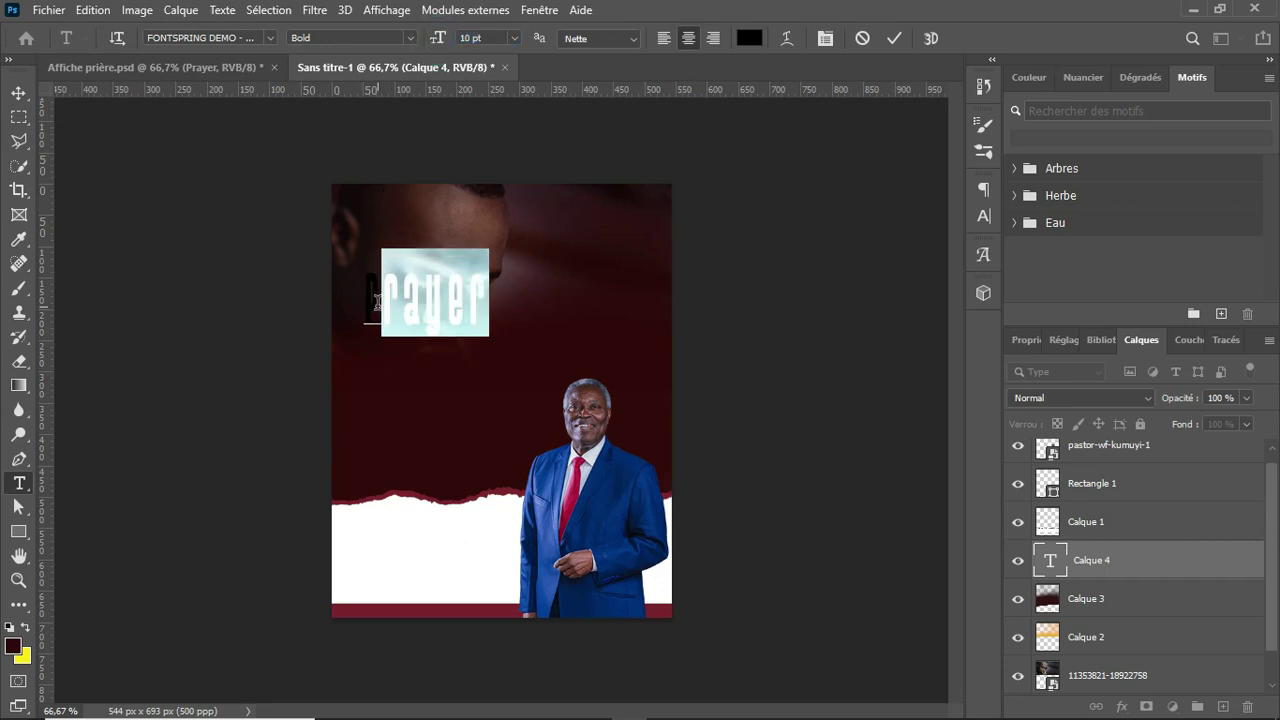
click(893, 38)
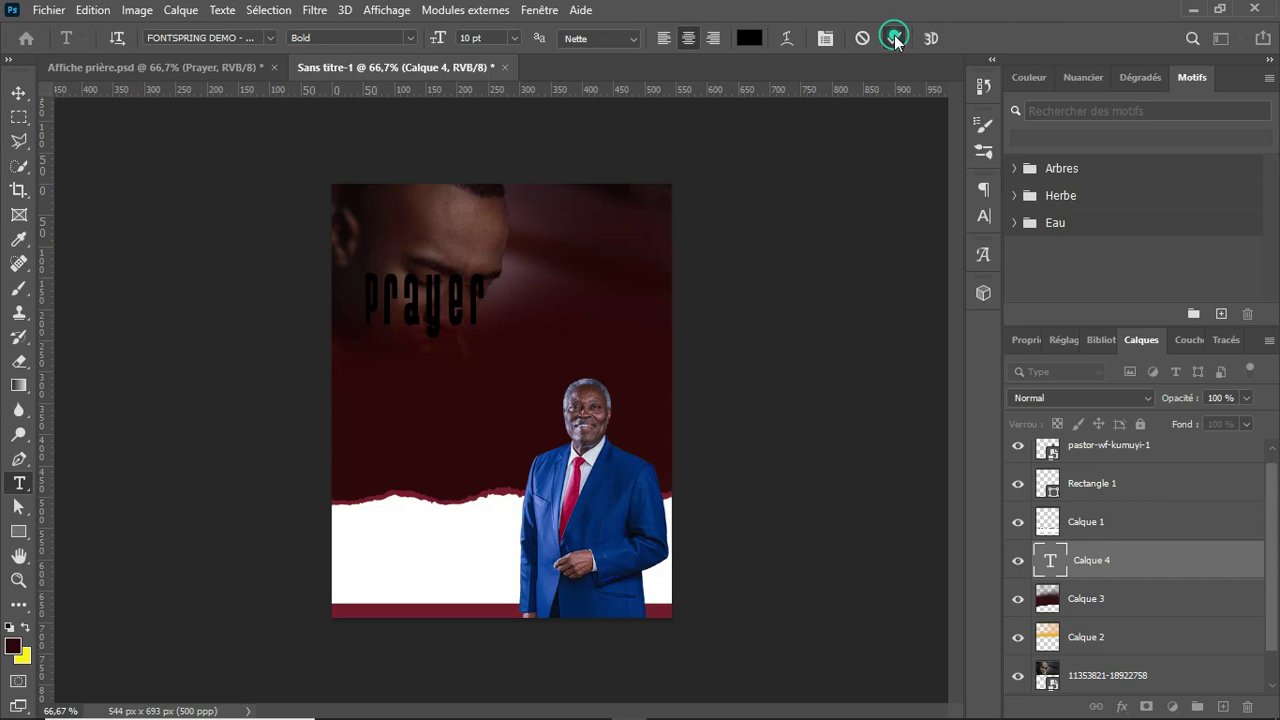
click(750, 42)
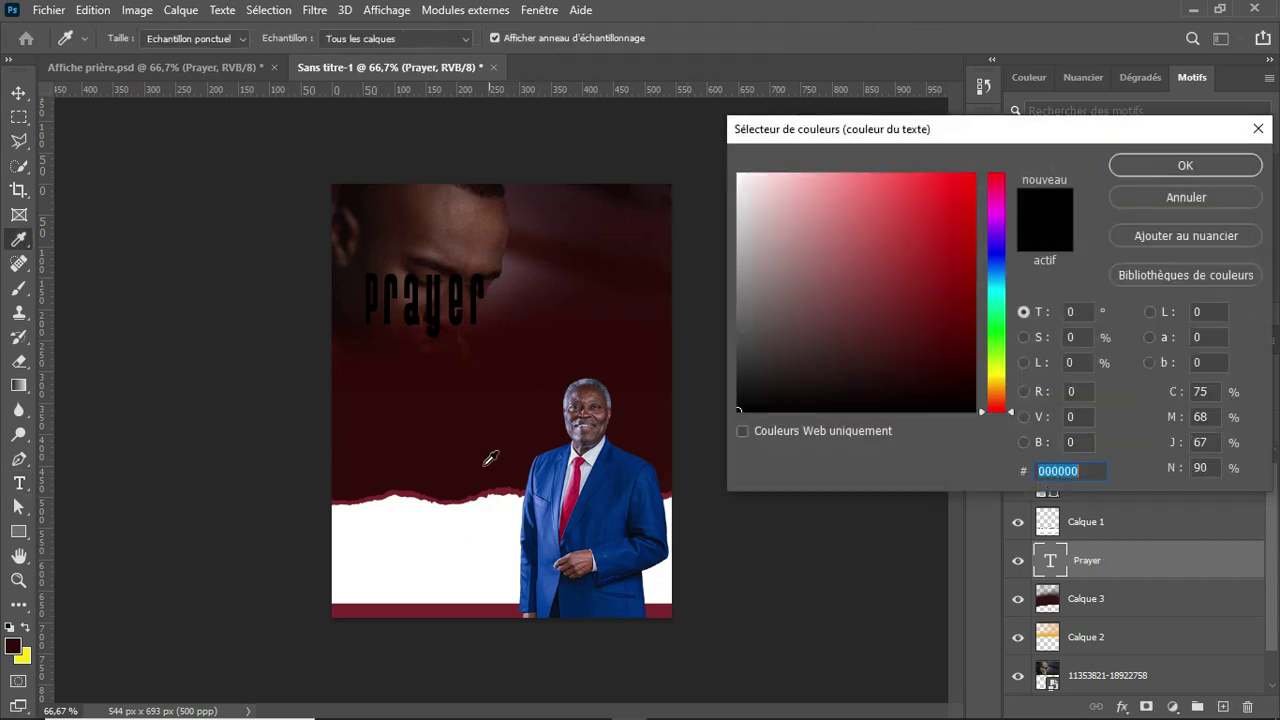
click(467, 539)
key(Return)
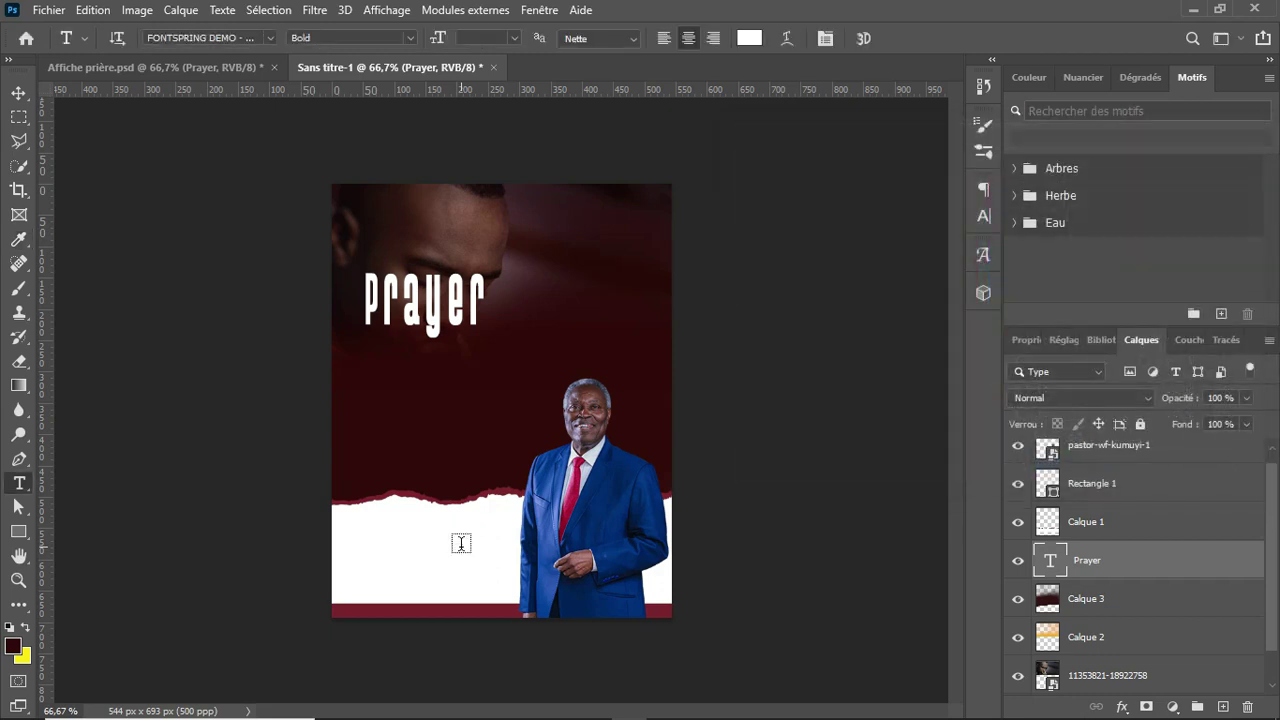
Move the Prayer text to the upper centre of the poster and enlarge it to about 158%
key(v)
drag(440, 320, 502, 331)
drag(510, 330, 510, 330)
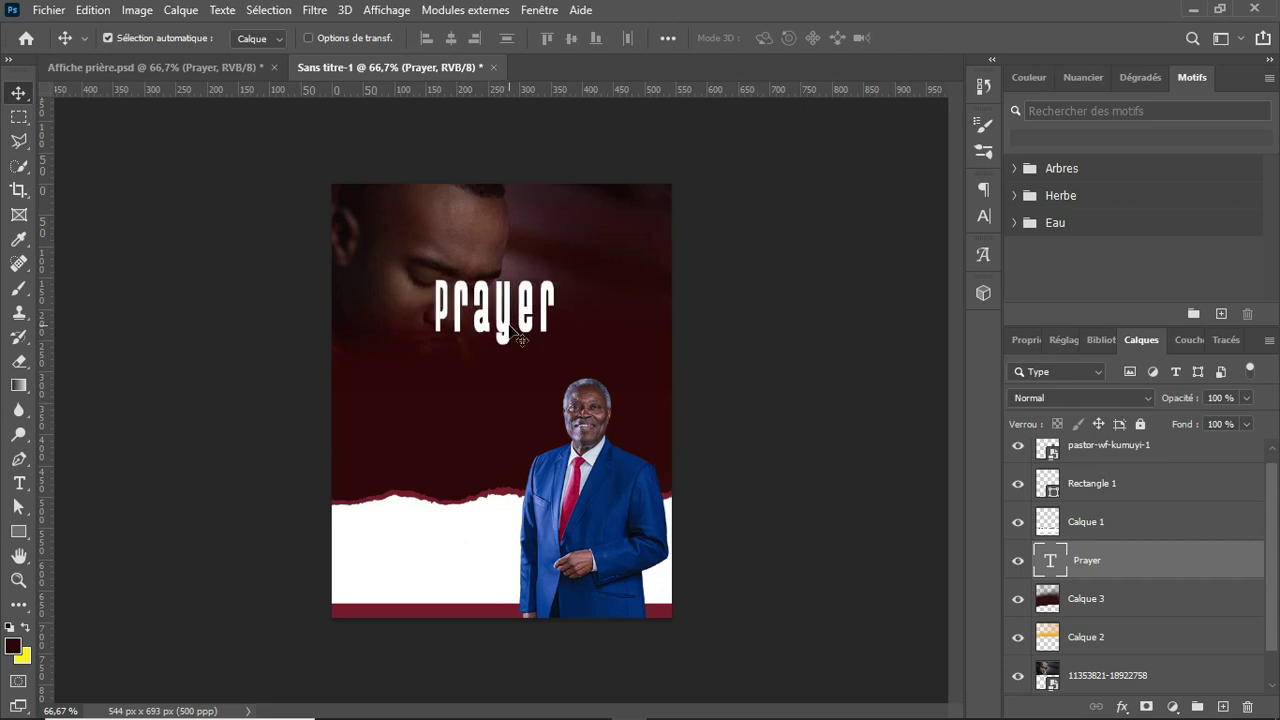
key(ctrl+t)
drag(496, 257, 496, 211)
mouse_move(489, 348)
mouse_down()
mouse_move(494, 370)
mouse_move(493, 355)
mouse_up()
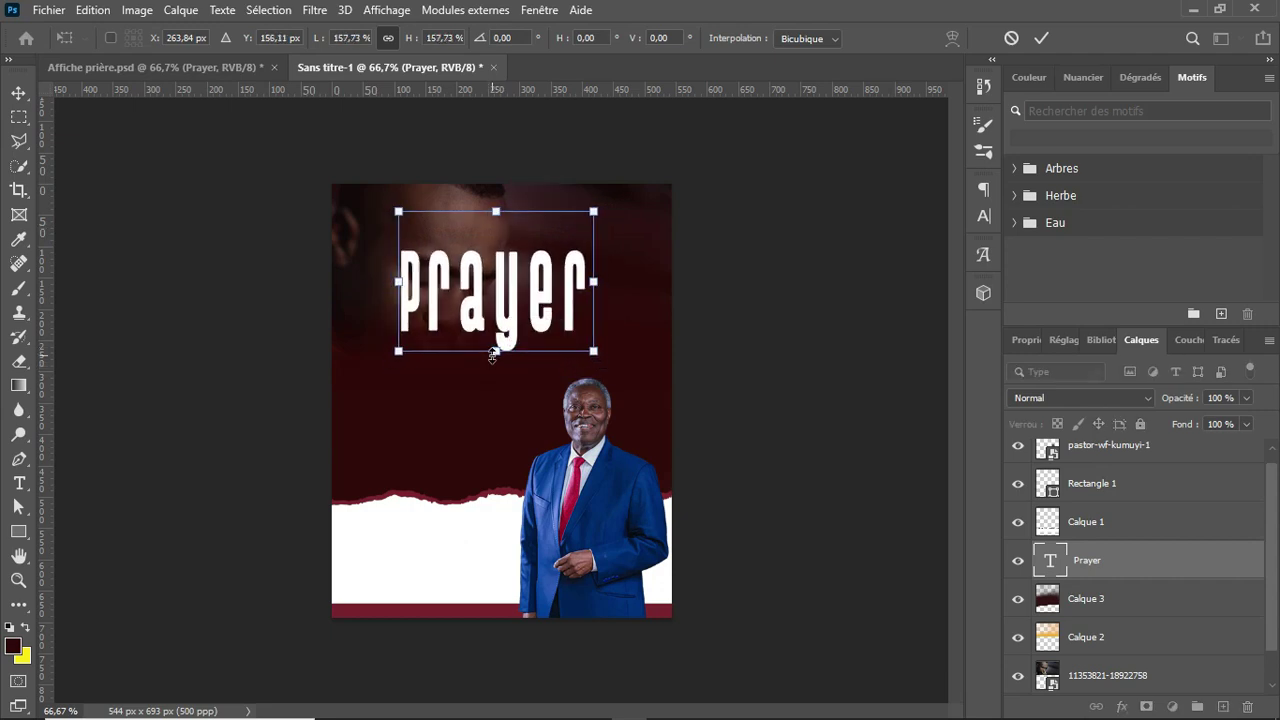
key(Return)
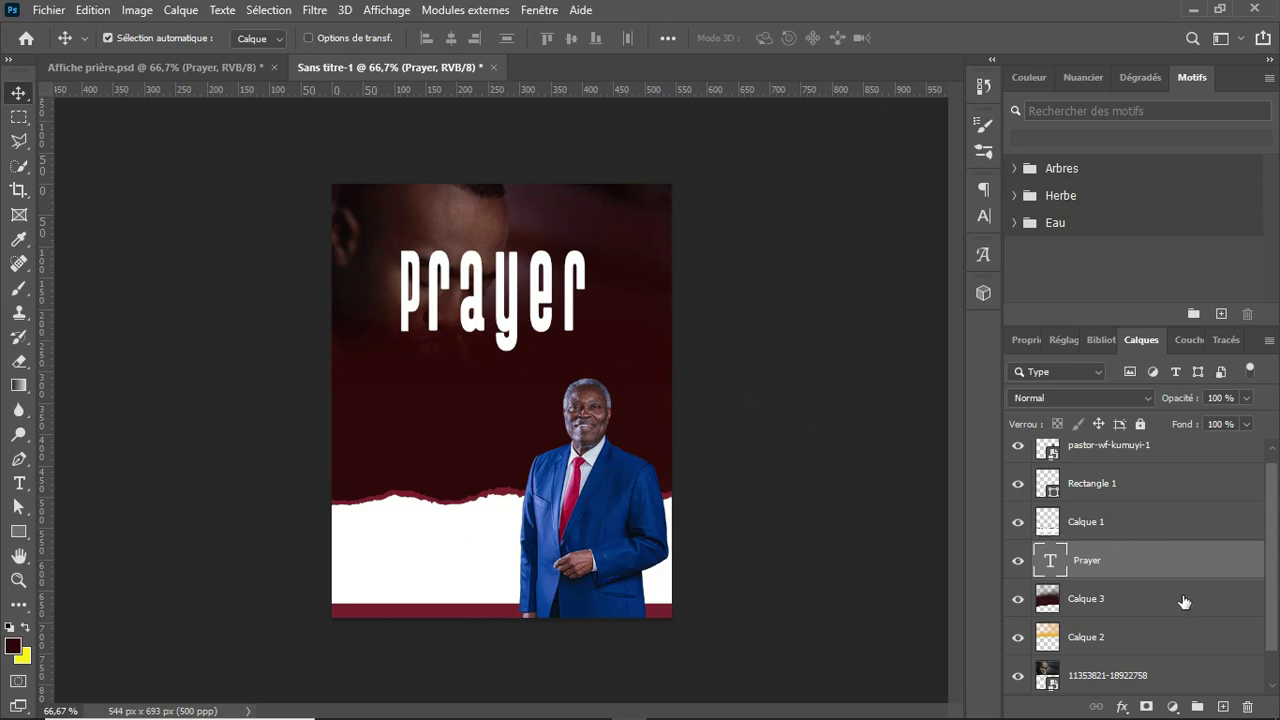
Add a new layer above the Prayer text and brush a soft orange #fca309 band over the lower part of the letters
click(1221, 705)
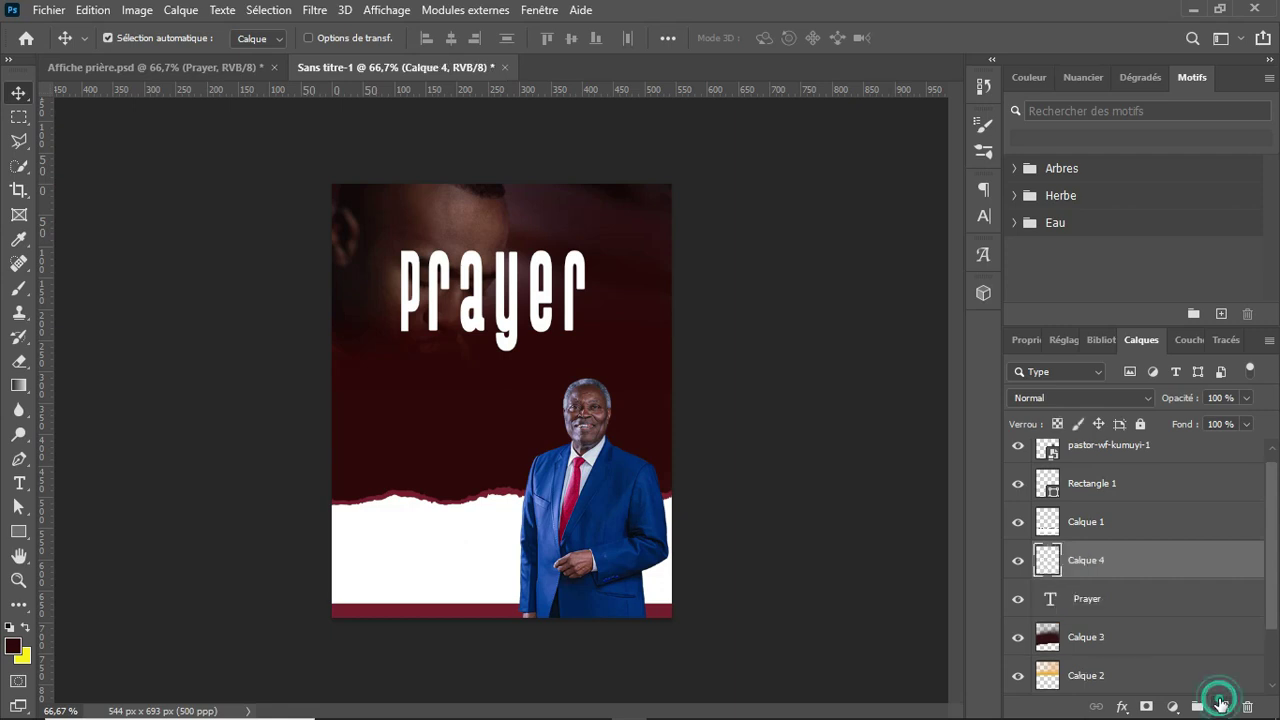
key(b)
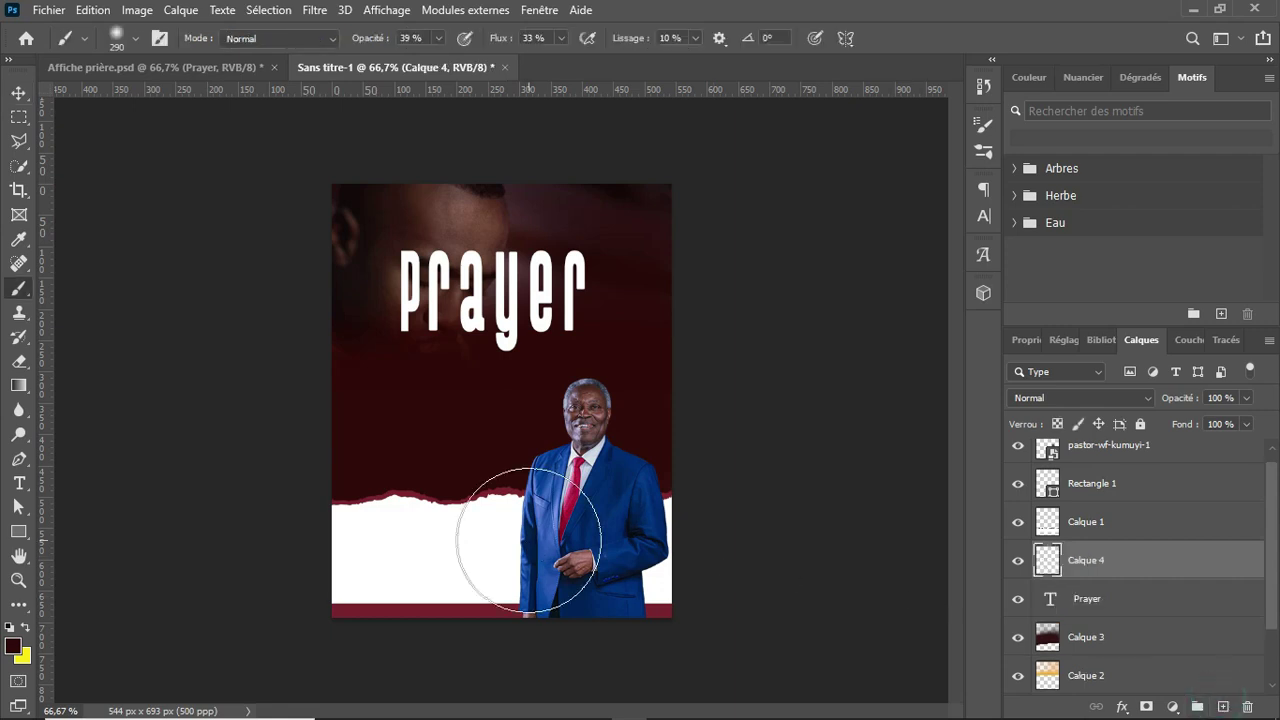
key(x)
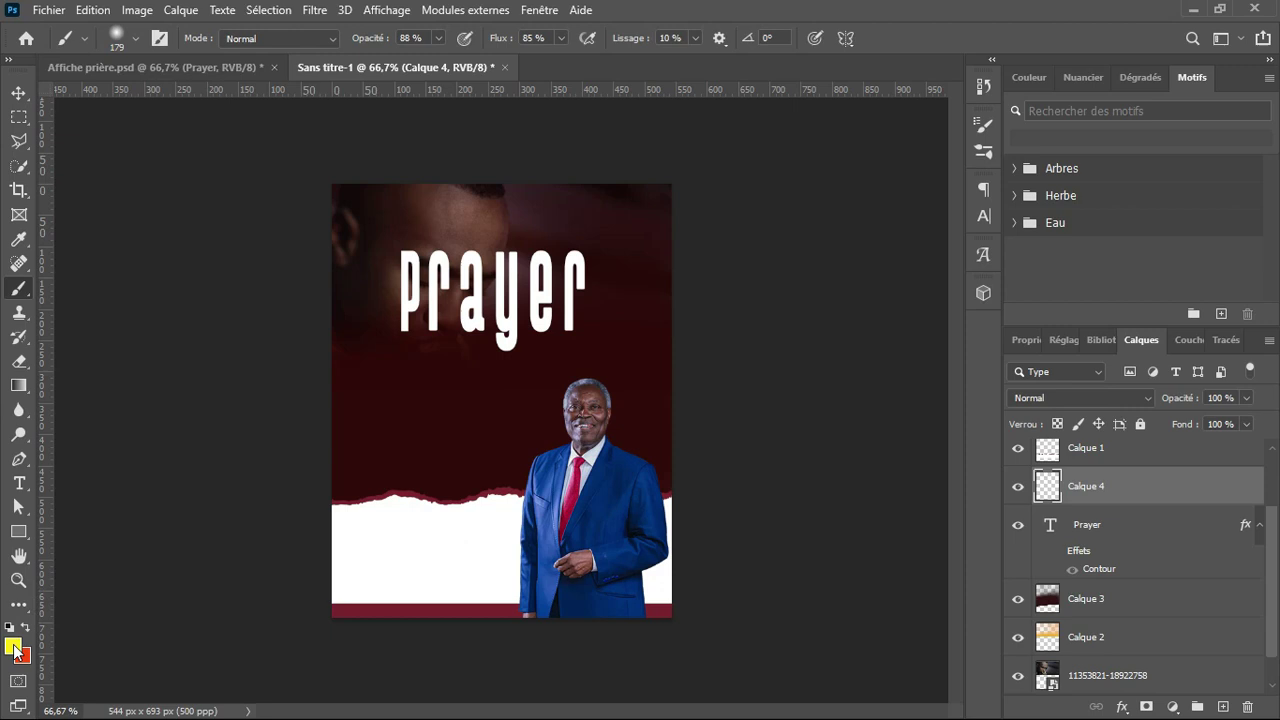
click(13, 647)
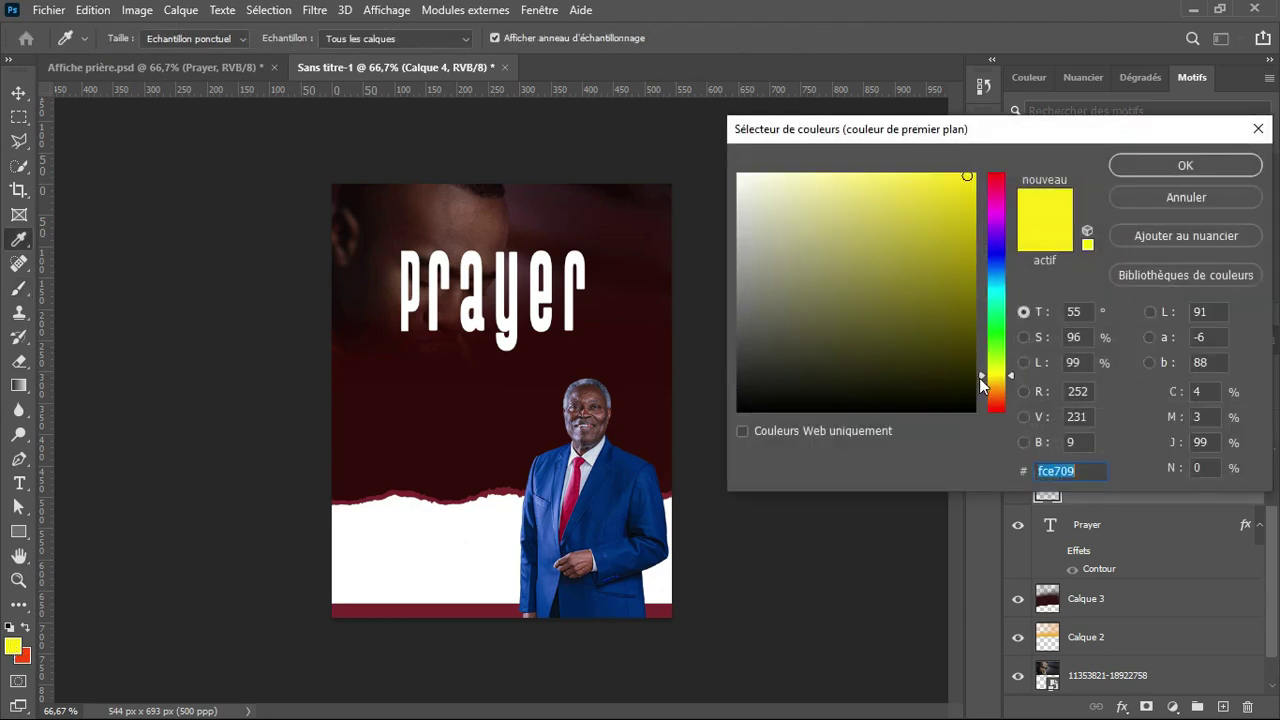
drag(981, 375, 984, 386)
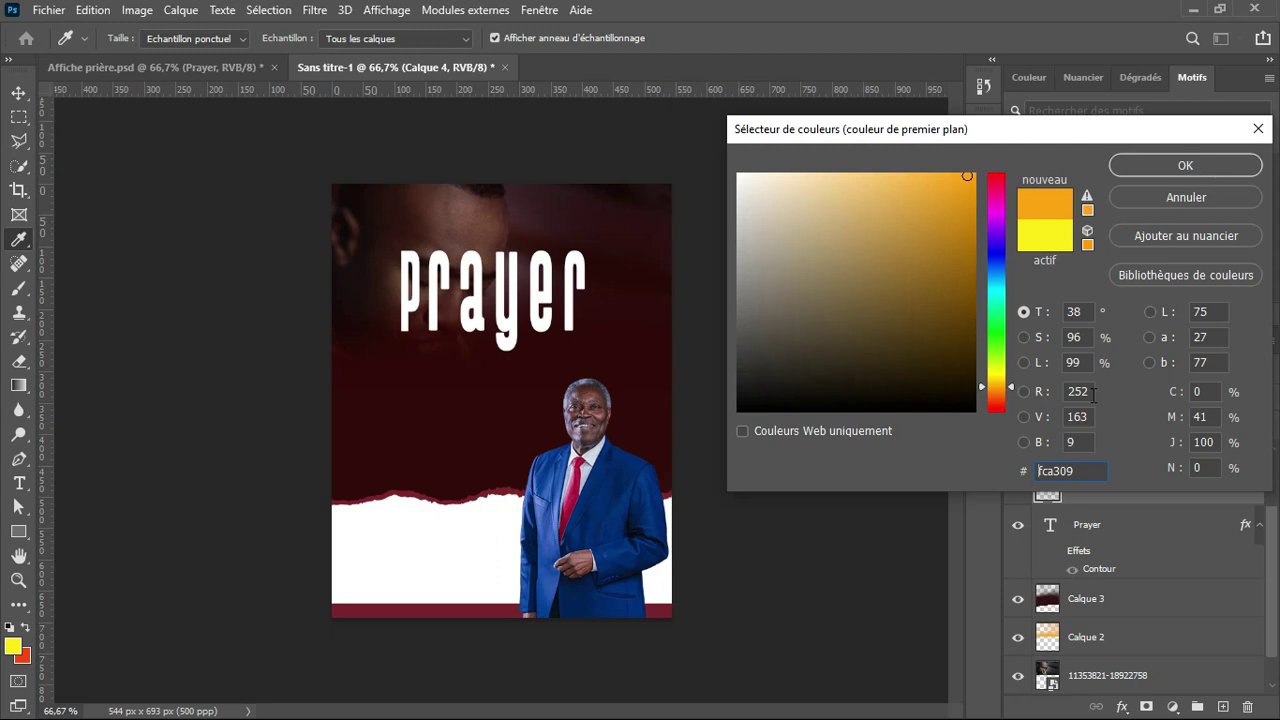
click(1183, 166)
key(b)
click(571, 355)
mouse_move(571, 355)
mouse_down()
mouse_move(371, 337)
mouse_move(466, 341)
mouse_move(500, 357)
mouse_move(560, 335)
mouse_move(486, 349)
mouse_move(404, 339)
mouse_up()
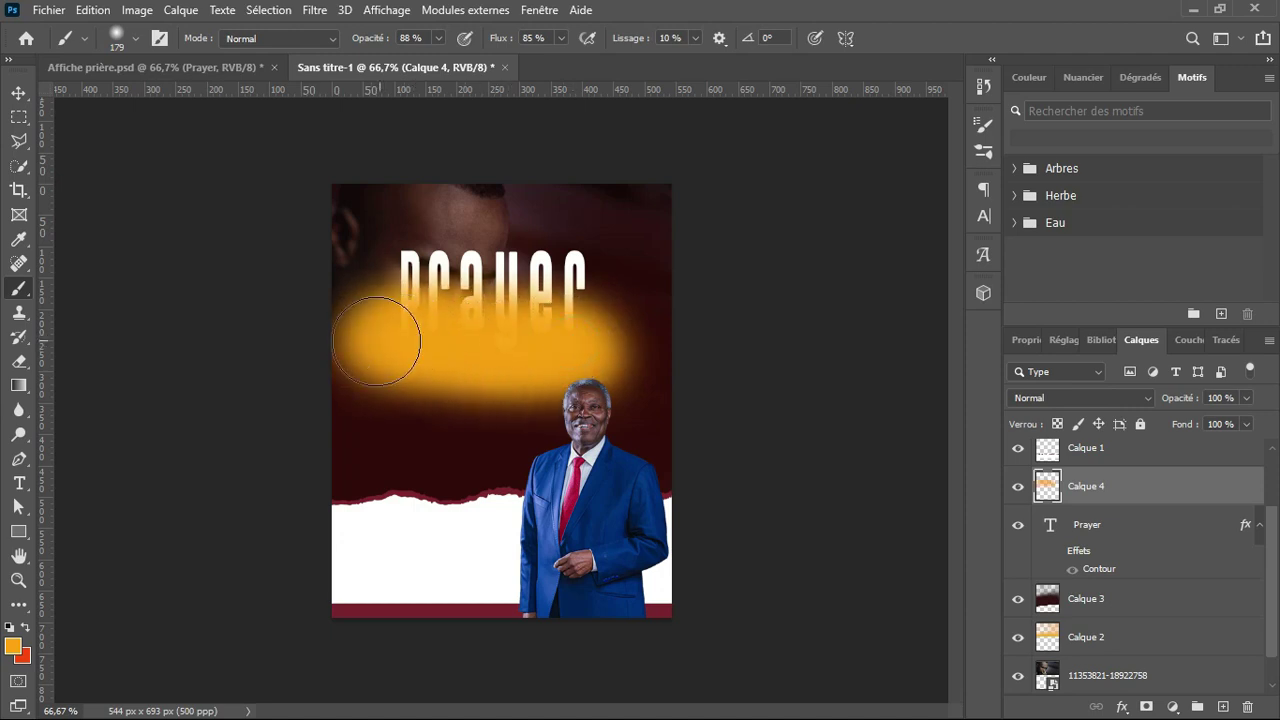
Brush orange-red #fc4607 over the upper part of the Prayer letters, then repaint the orange band beneath it
click(28, 628)
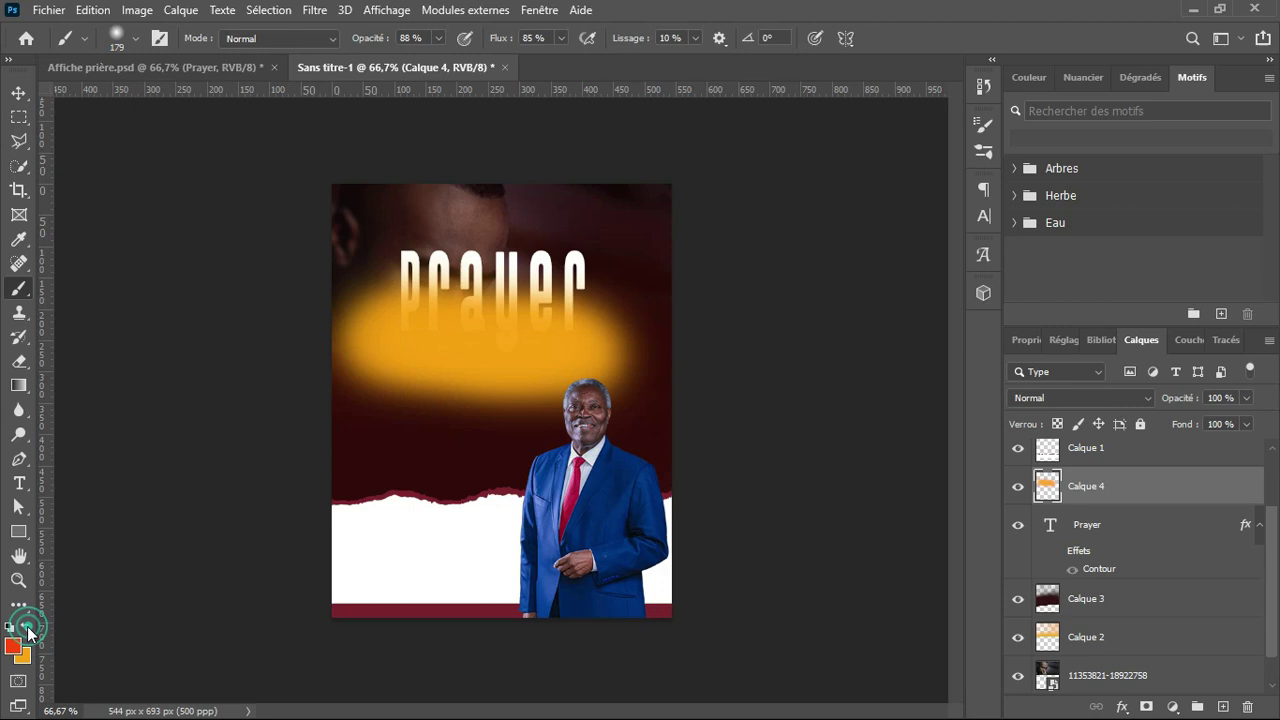
click(17, 642)
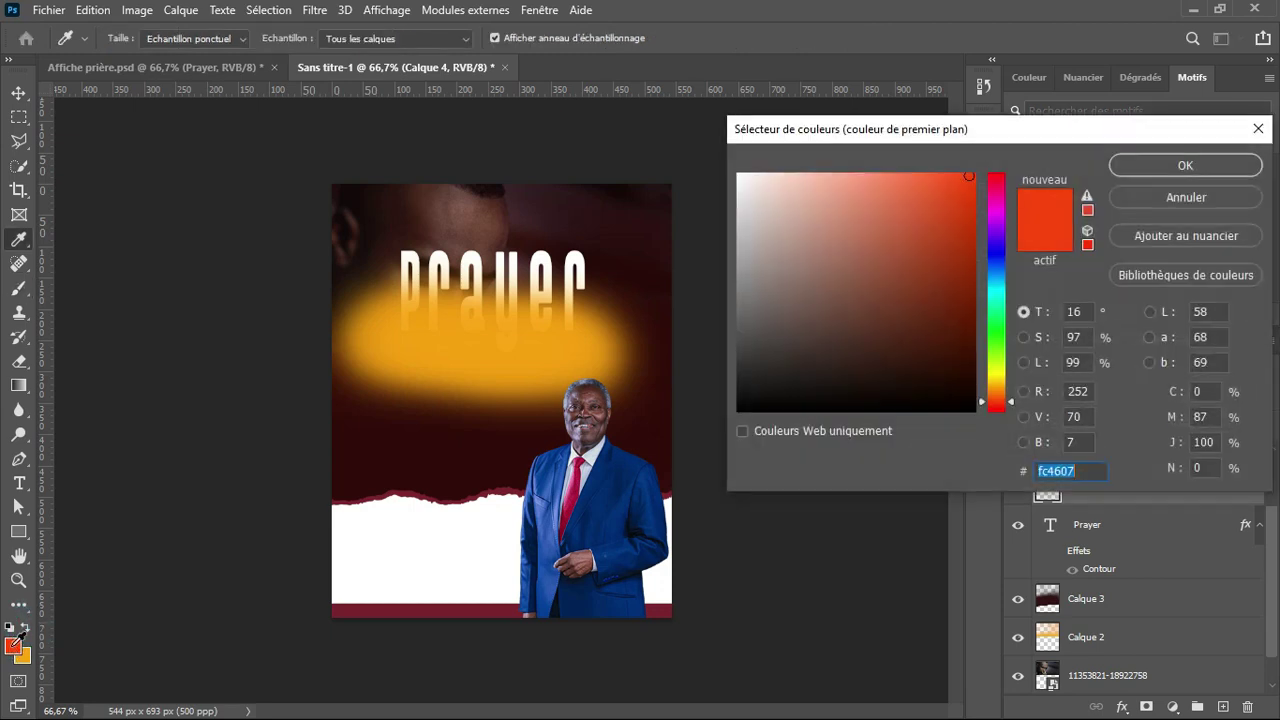
click(1215, 163)
key(b)
click(617, 271)
mouse_move(488, 265)
mouse_down()
mouse_move(600, 271)
mouse_move(466, 276)
mouse_move(523, 255)
mouse_move(591, 277)
mouse_move(330, 238)
mouse_move(586, 277)
mouse_move(540, 277)
mouse_up()
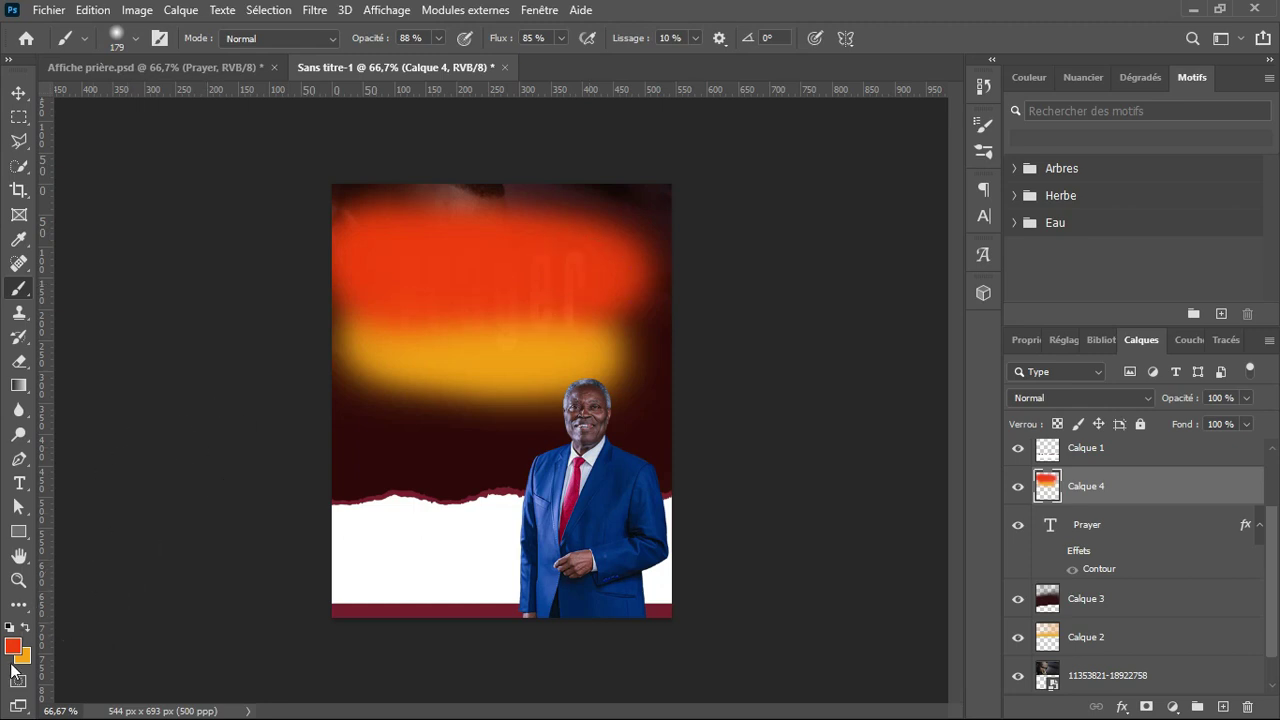
click(27, 631)
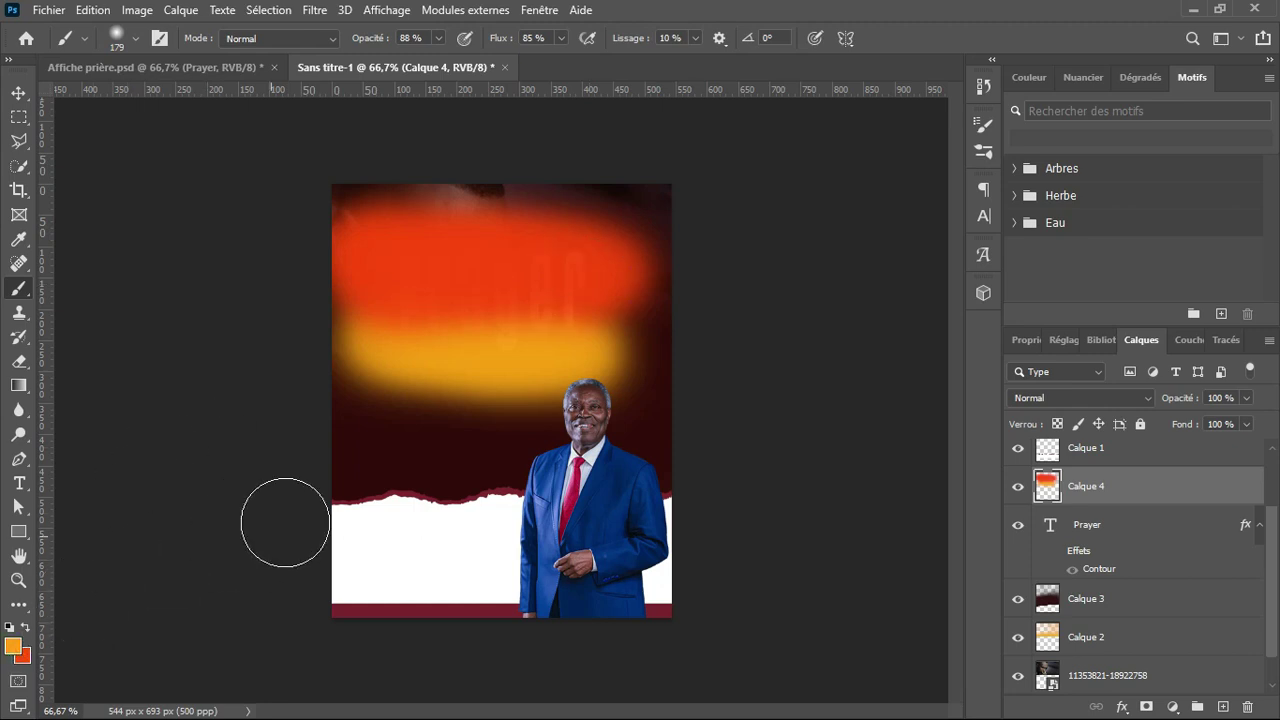
mouse_move(374, 371)
mouse_down()
mouse_move(479, 386)
mouse_move(592, 357)
mouse_move(426, 361)
mouse_up()
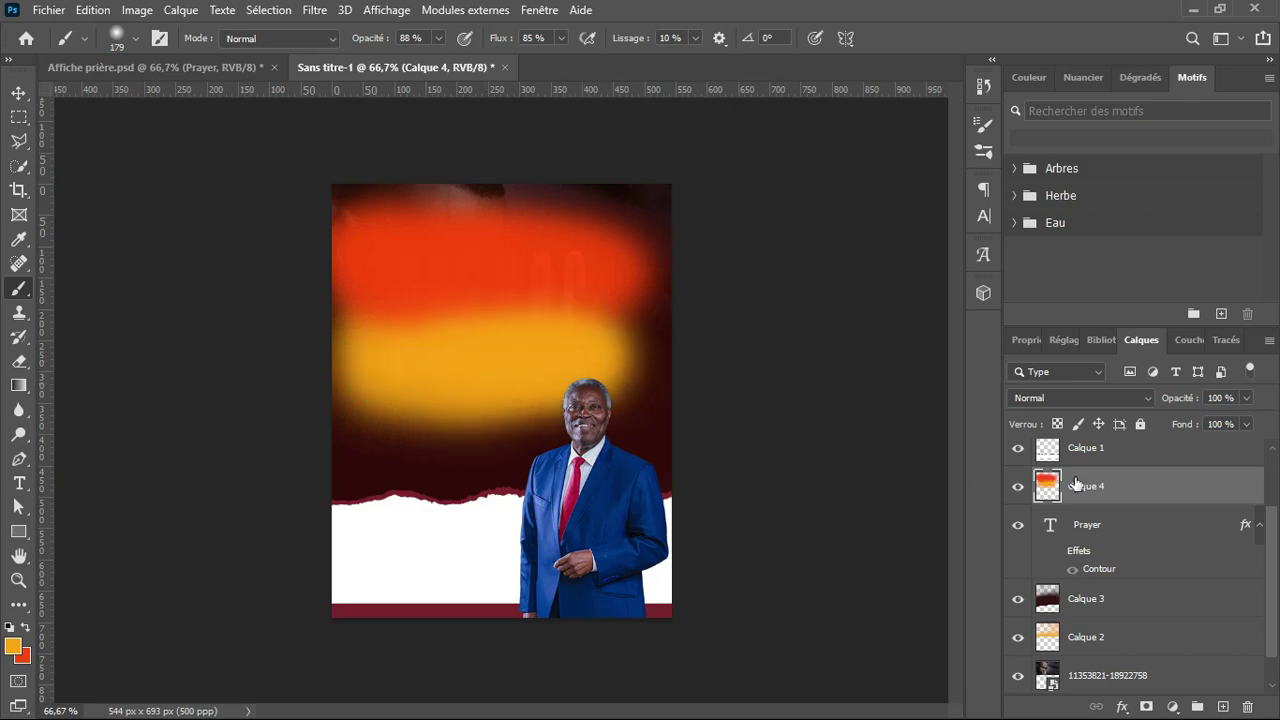
Clip the painted colour layer to the Prayer text and turn on the text layer's Contour effect
right_click(1104, 483)
click(943, 362)
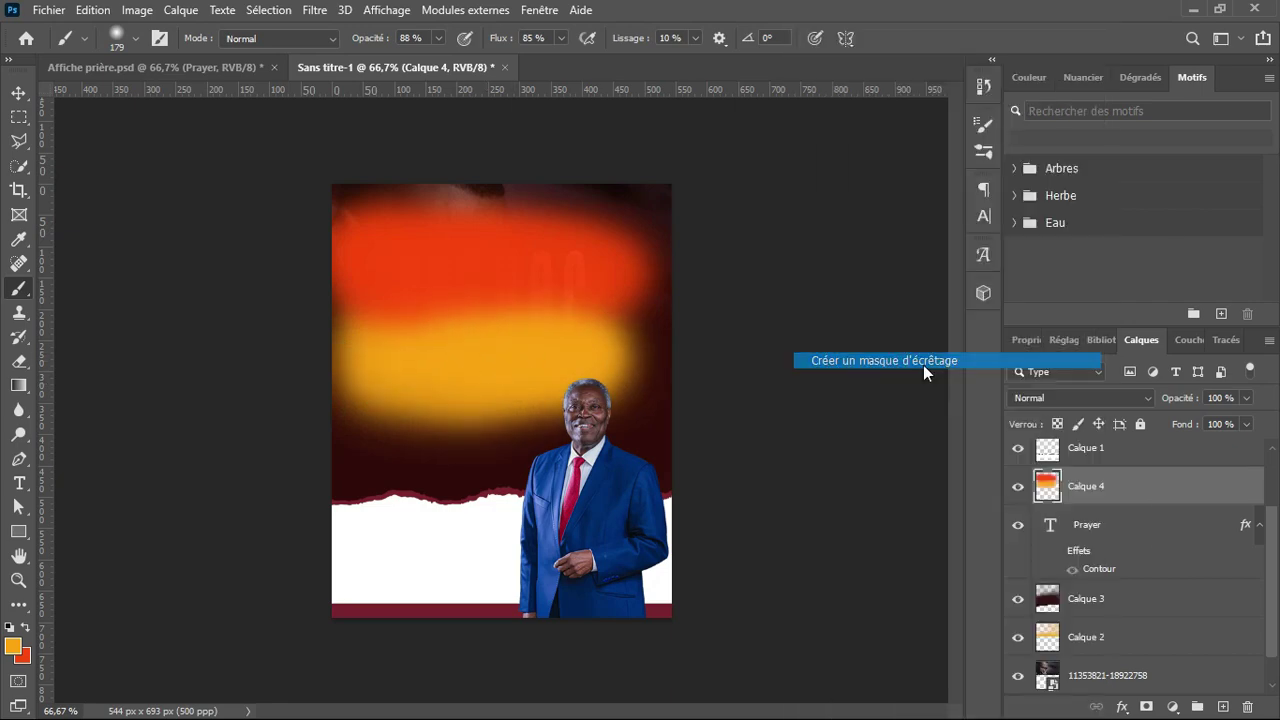
click(1070, 553)
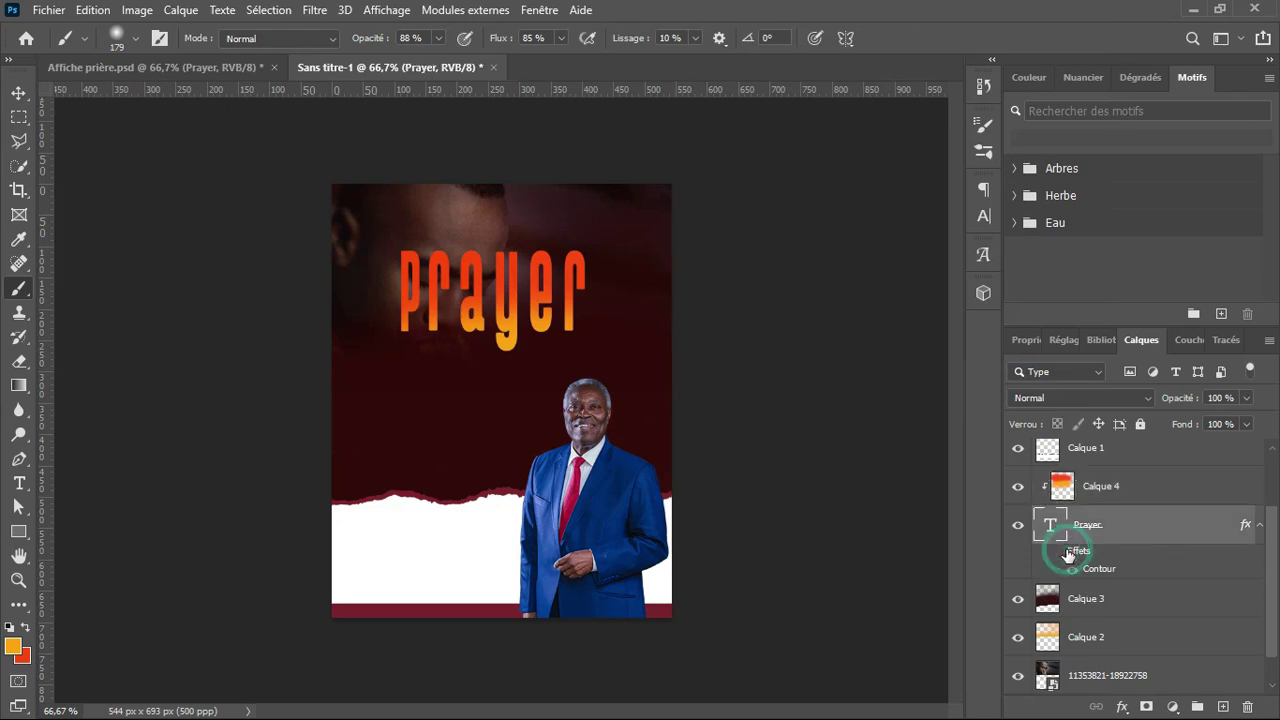
click(1057, 551)
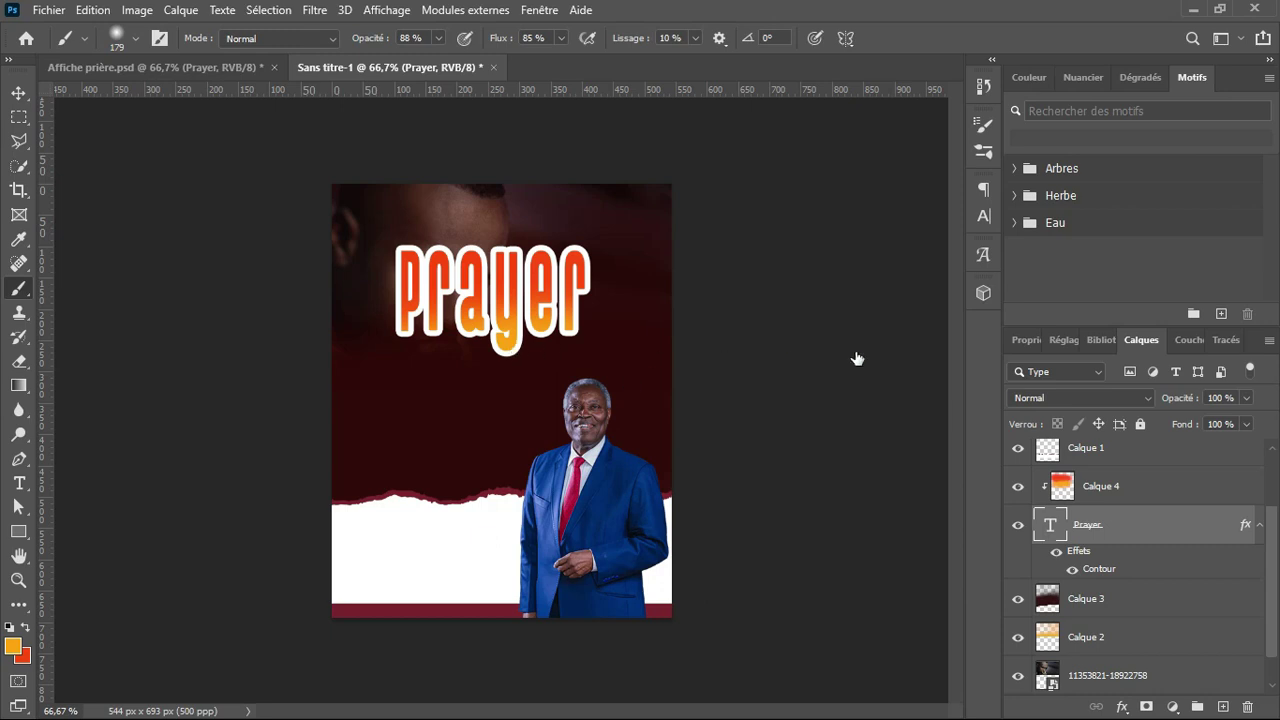
Compare the title with the reference poster and set the Prayer text's tracking to 200
click(230, 67)
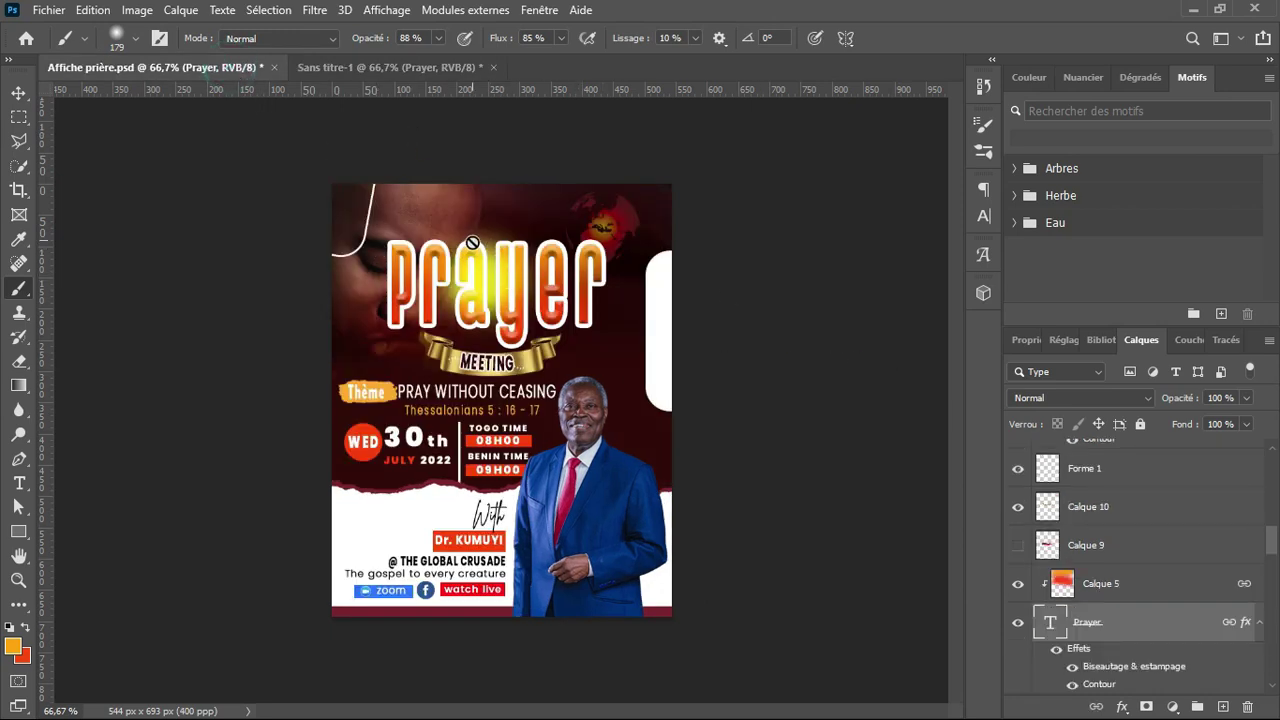
click(401, 68)
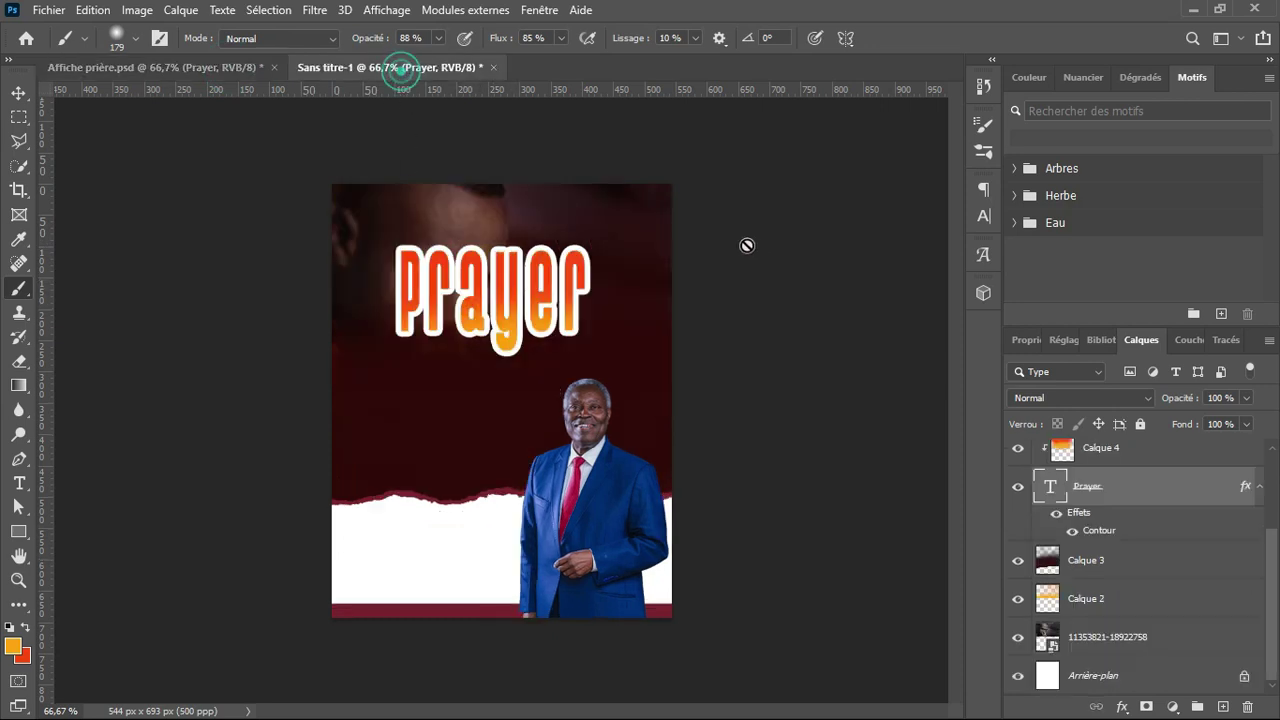
click(984, 216)
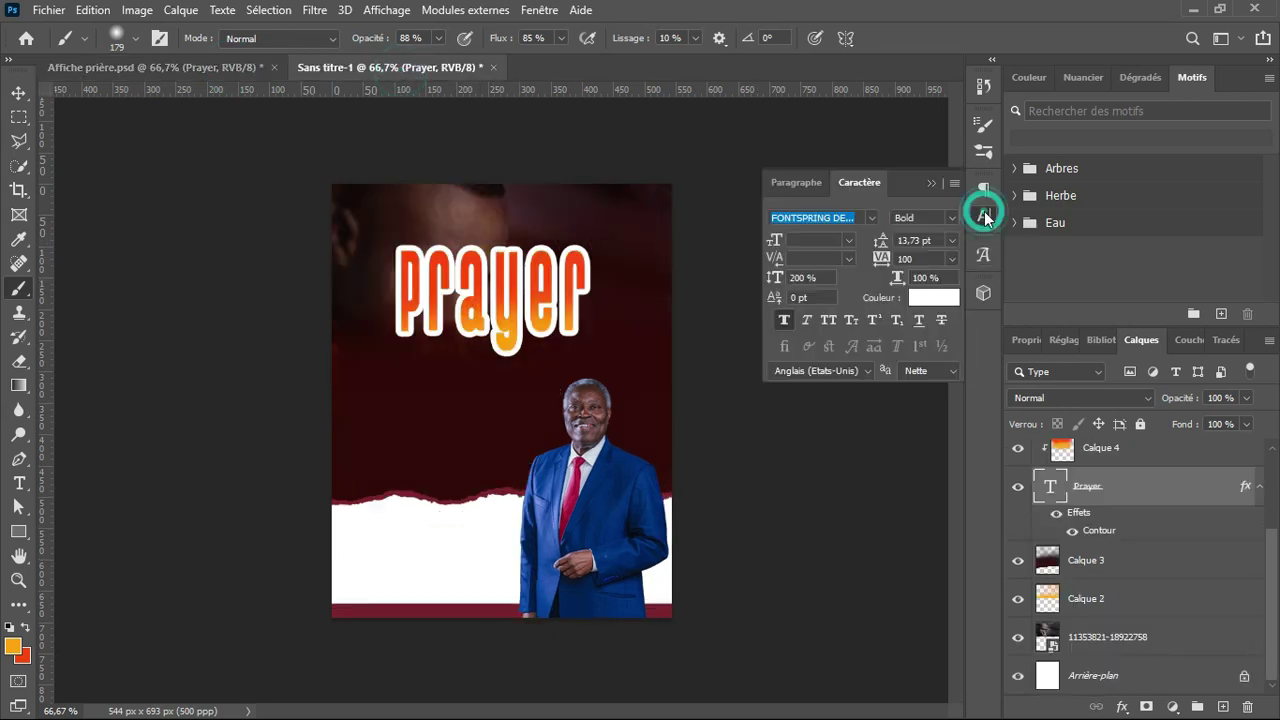
click(920, 258)
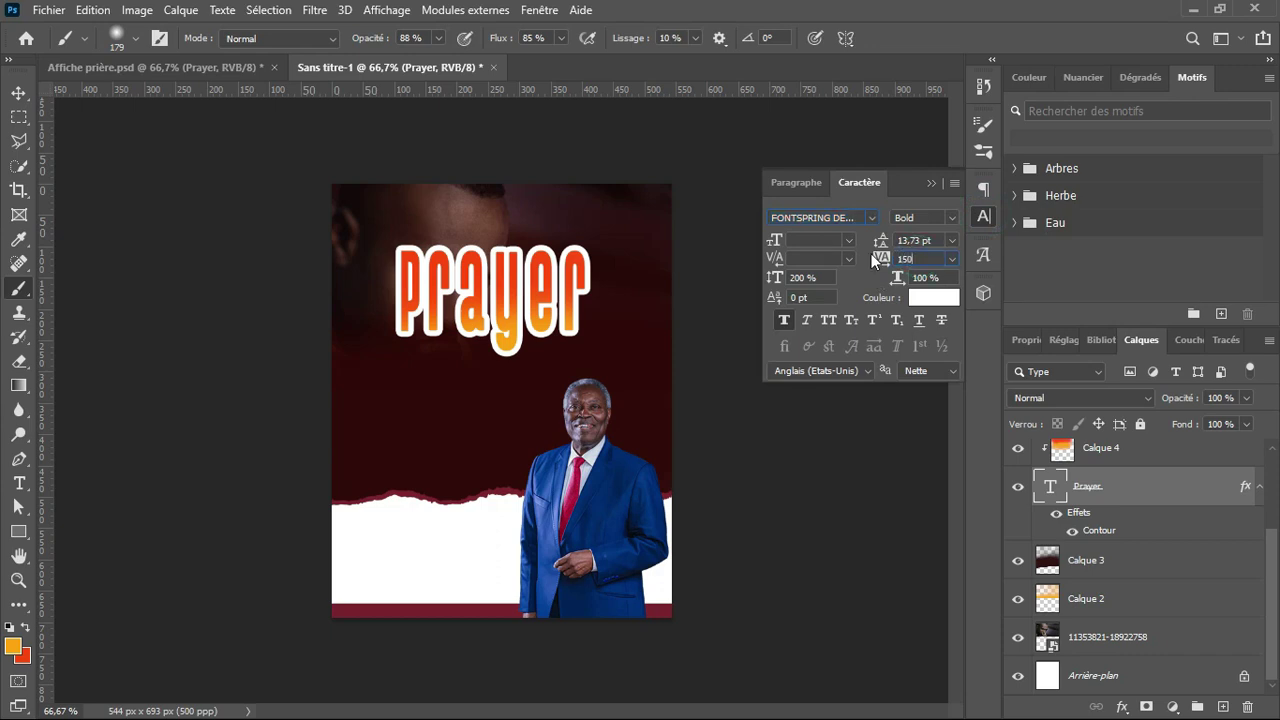
text(150)
key(Return)
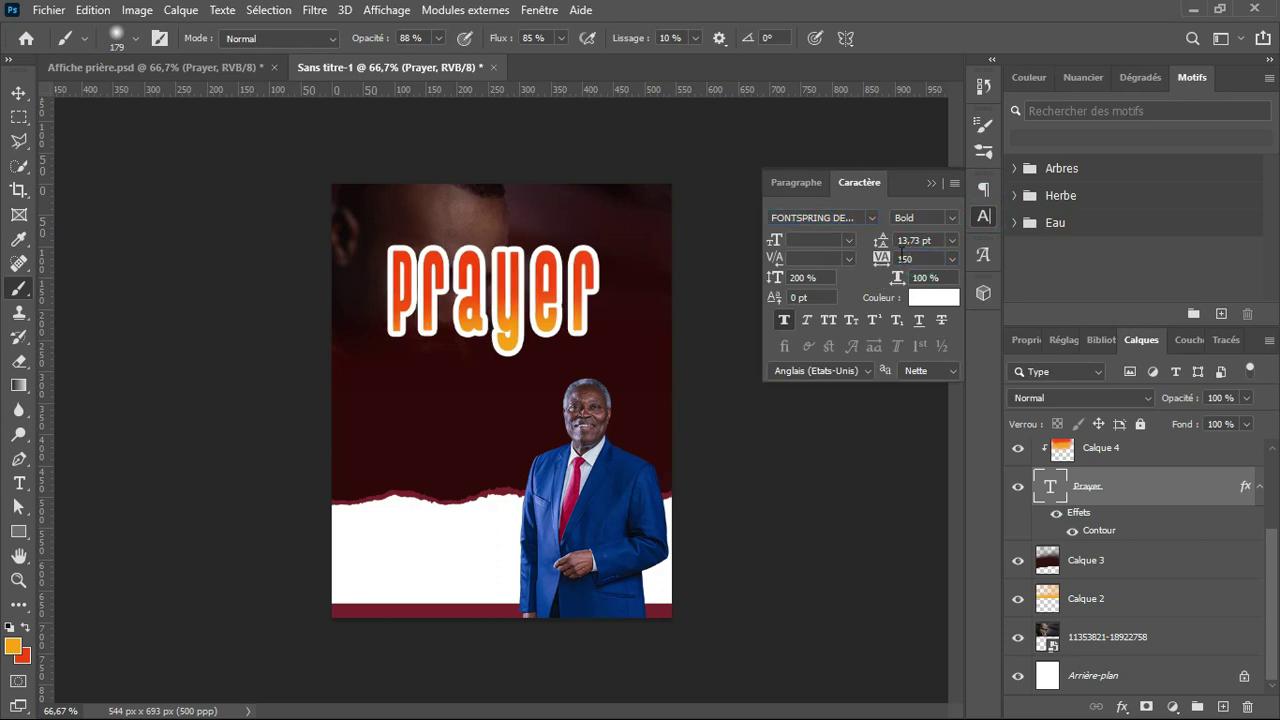
drag(914, 258, 872, 259)
text(200)
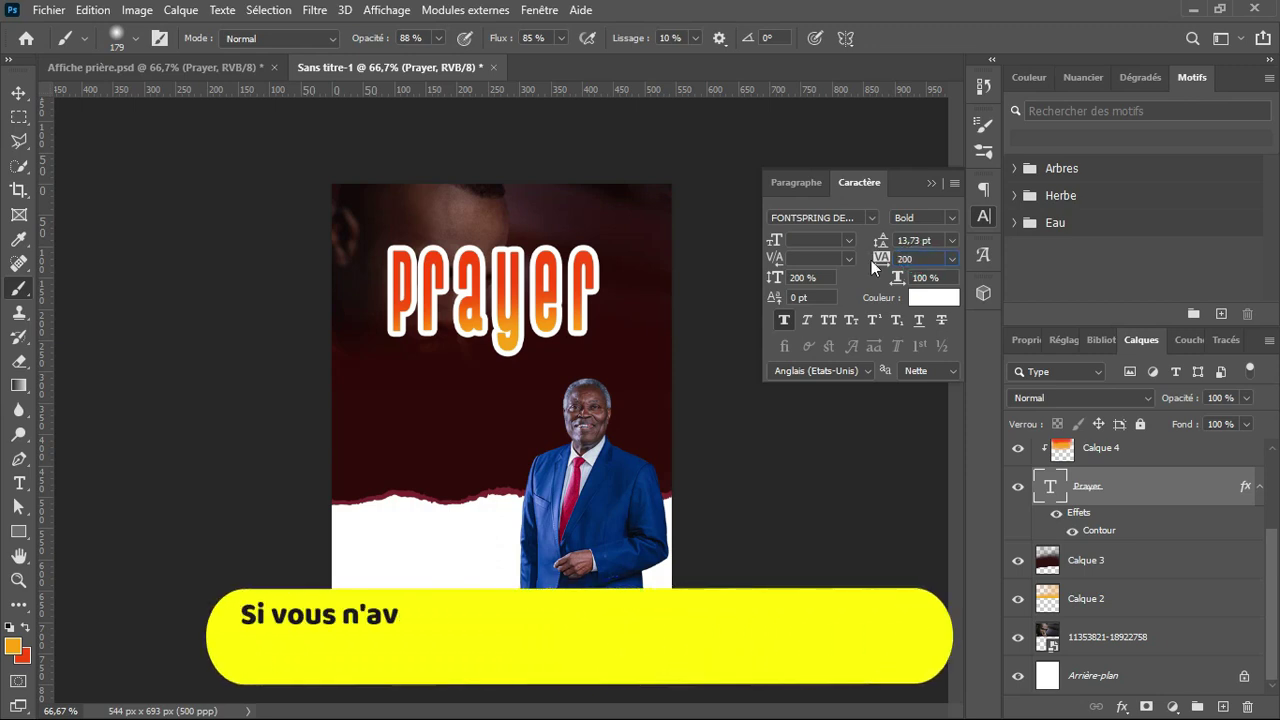
key(Return)
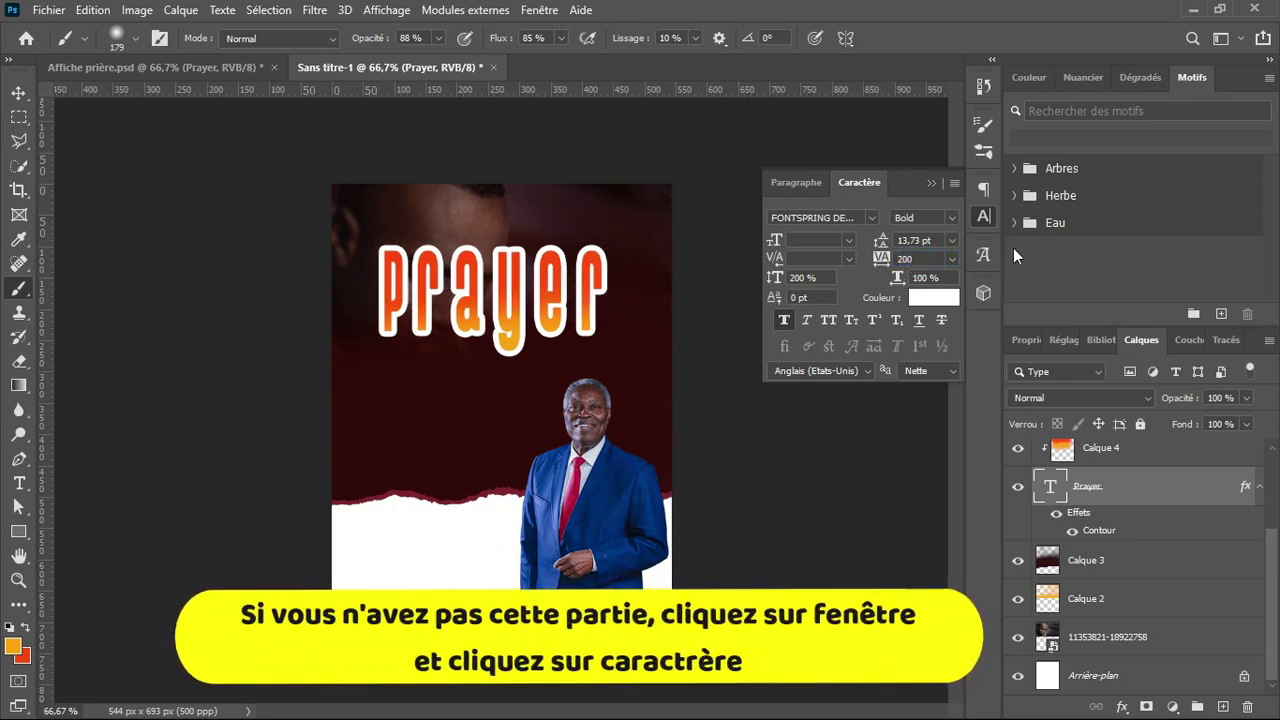
click(926, 184)
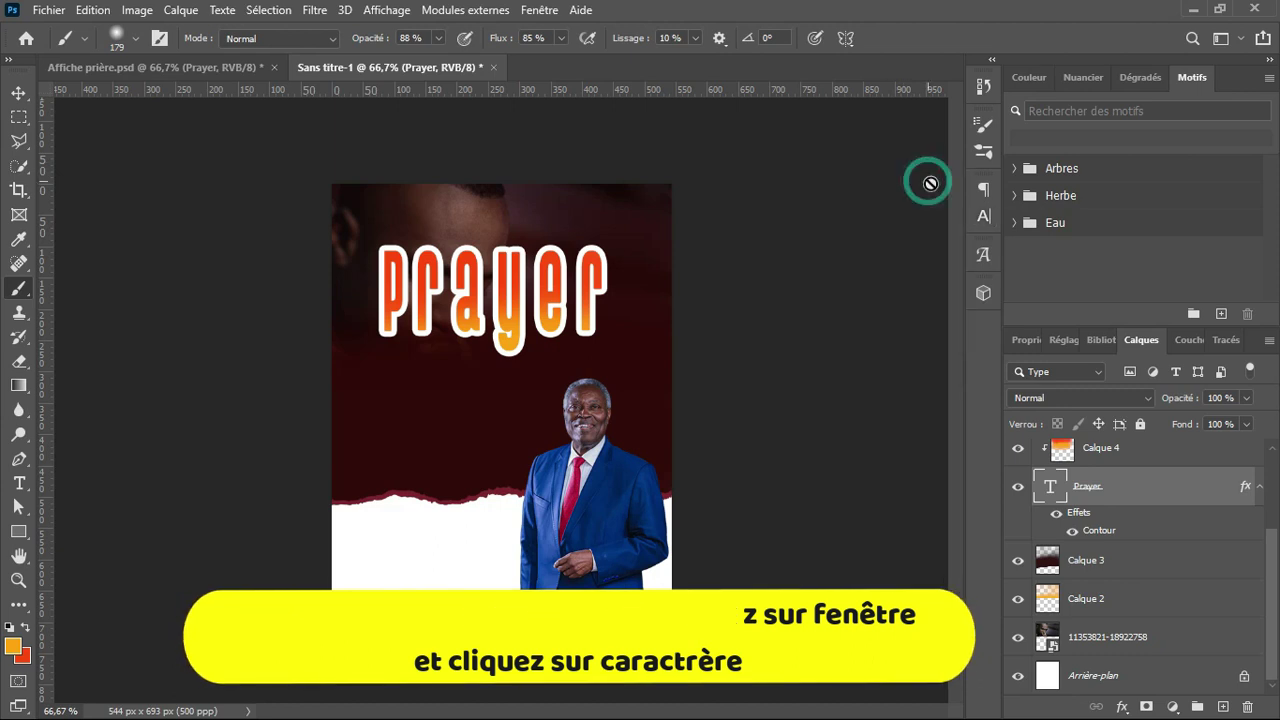
click(1138, 457)
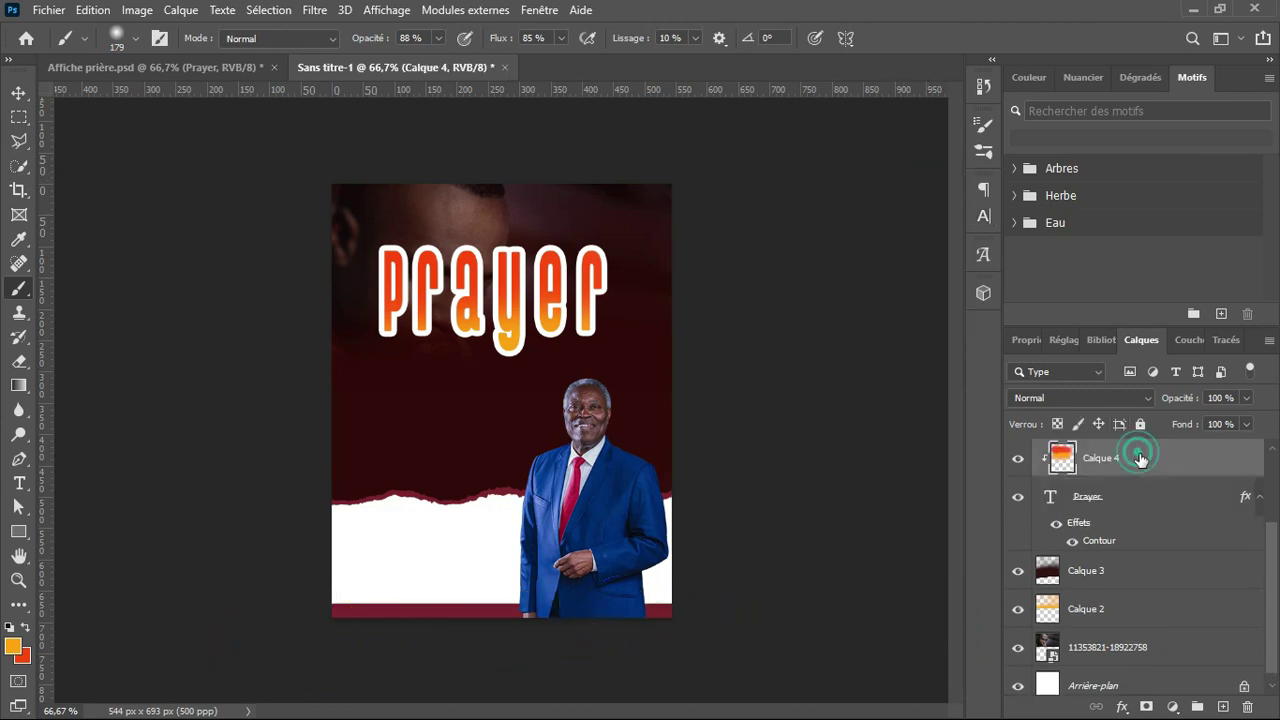
click(1224, 706)
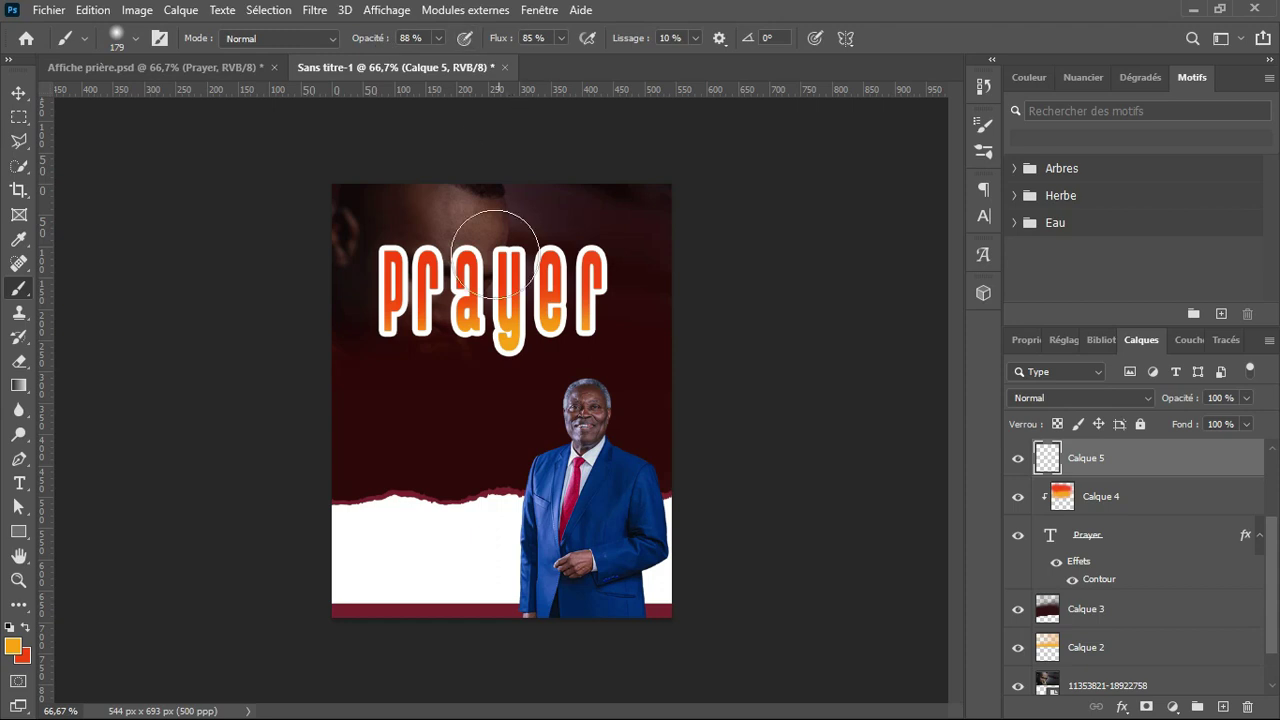
drag(493, 284, 481, 289)
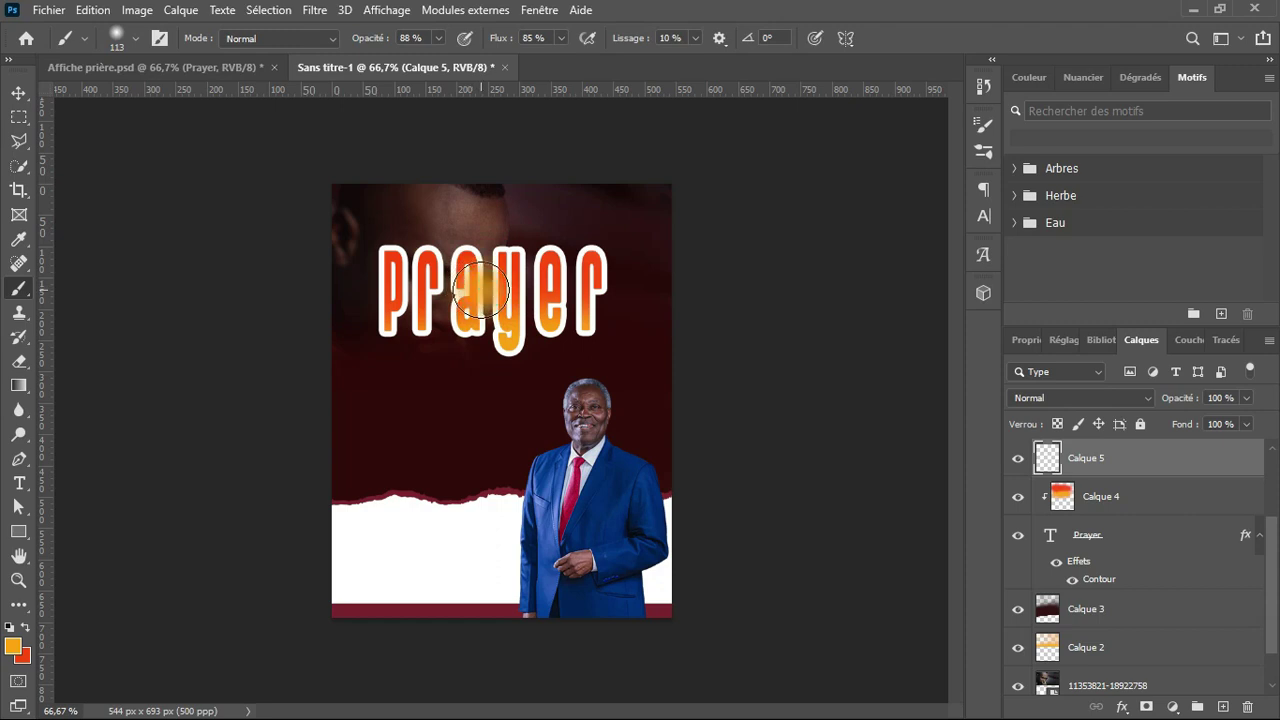
key(Delete)
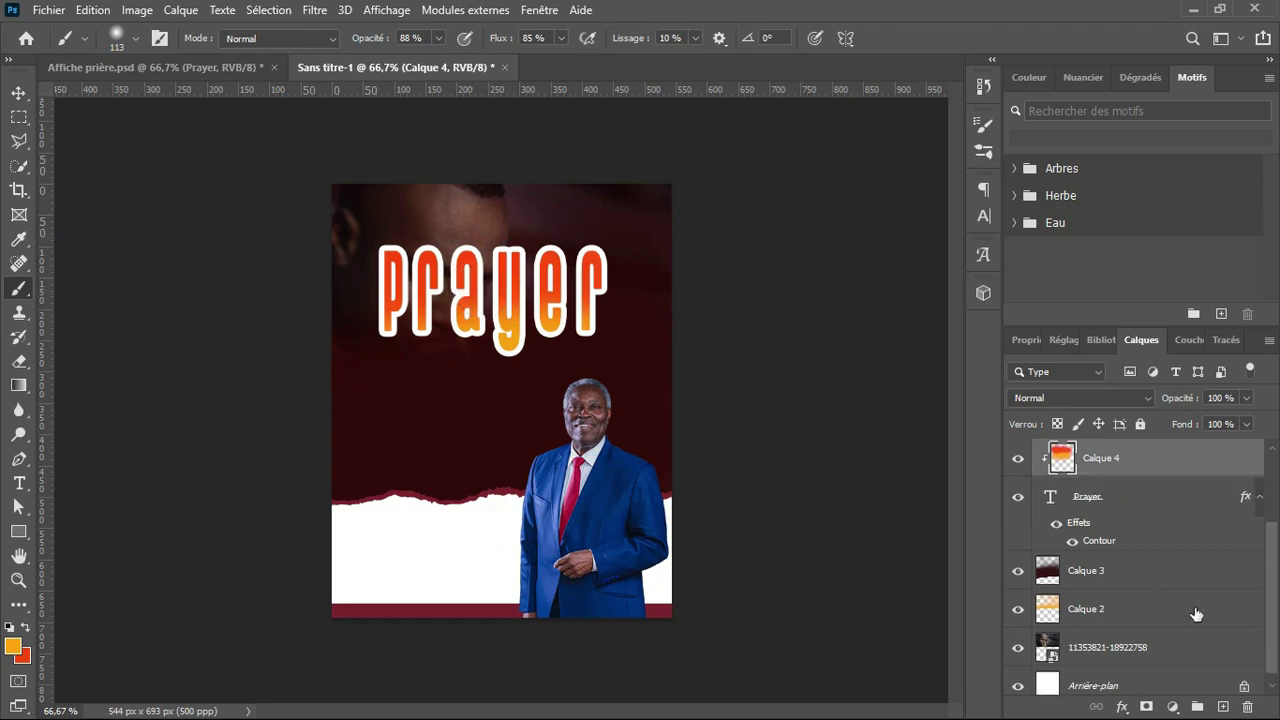
Add a new layer above Calque 4 and brush a soft yellow #fcdd09 glow between the a and y of Prayer
click(1220, 705)
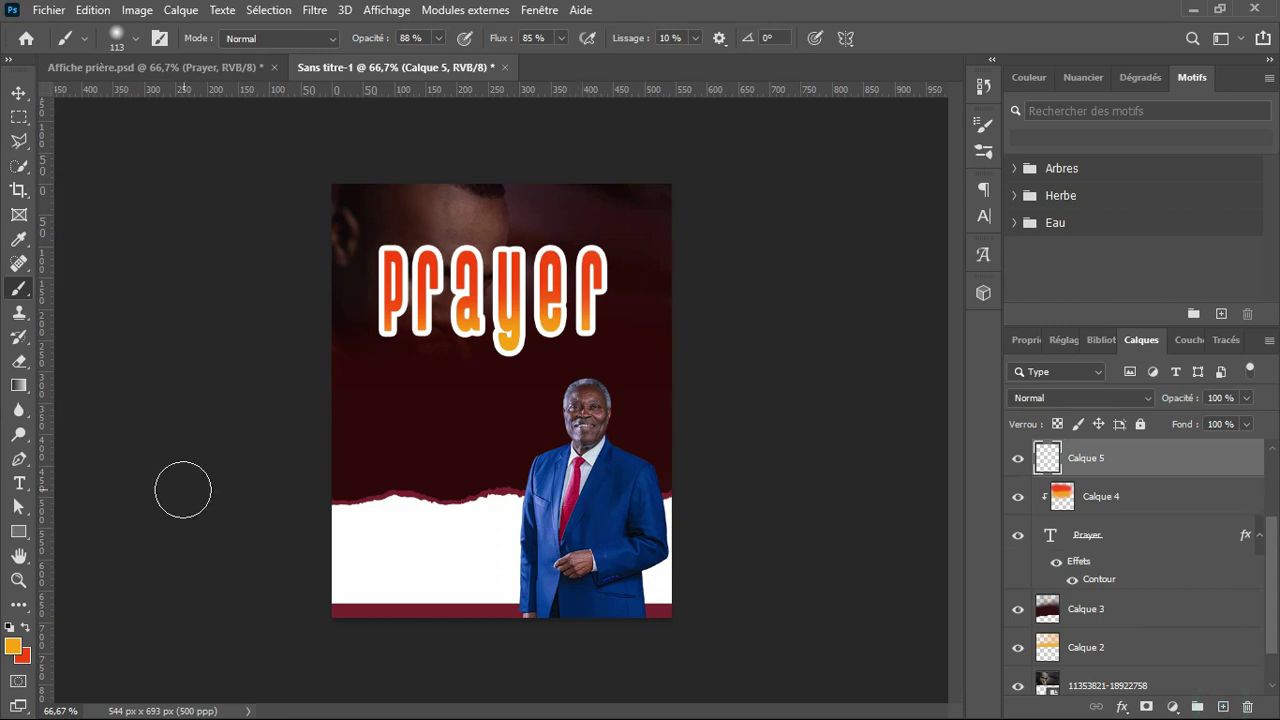
click(13, 648)
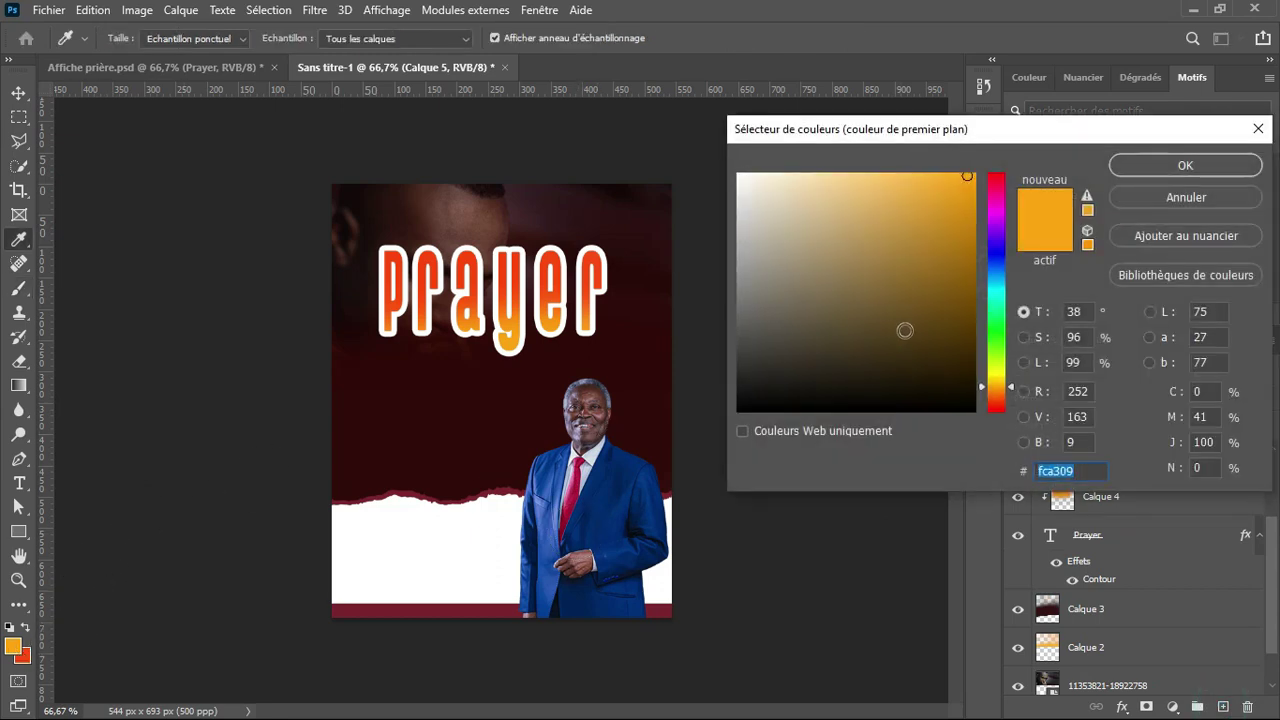
click(995, 376)
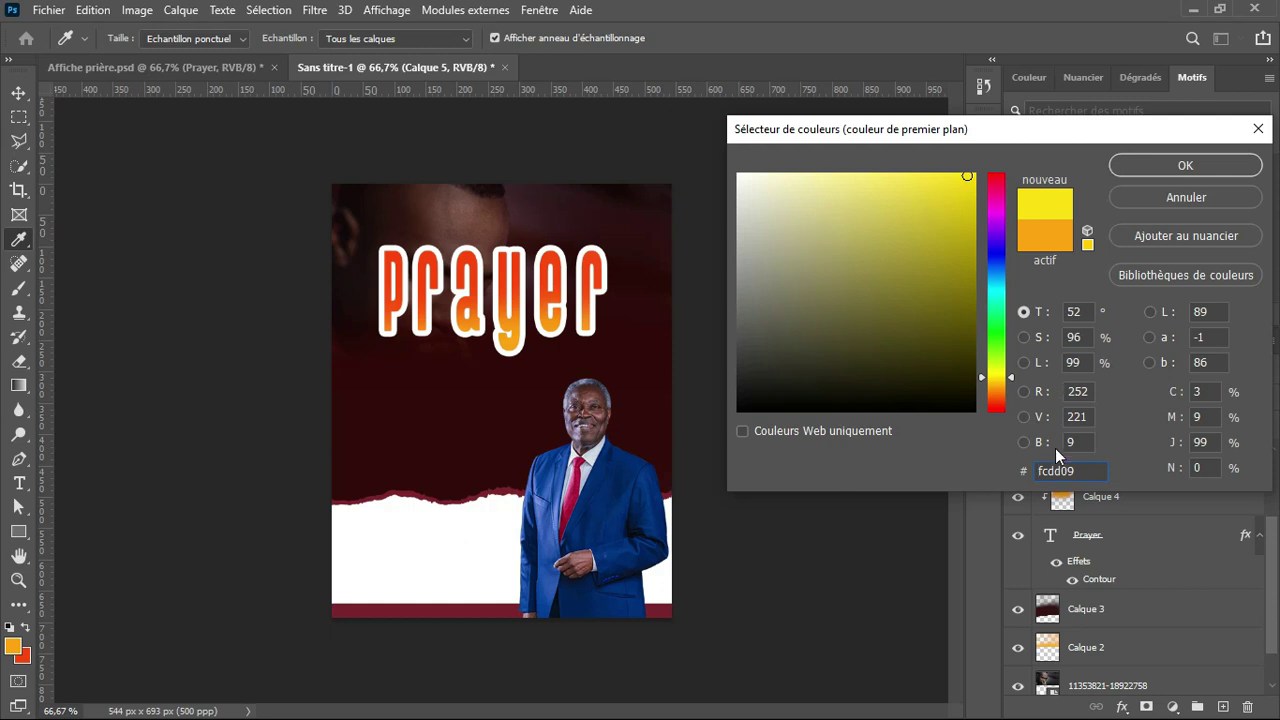
click(1148, 173)
key(b)
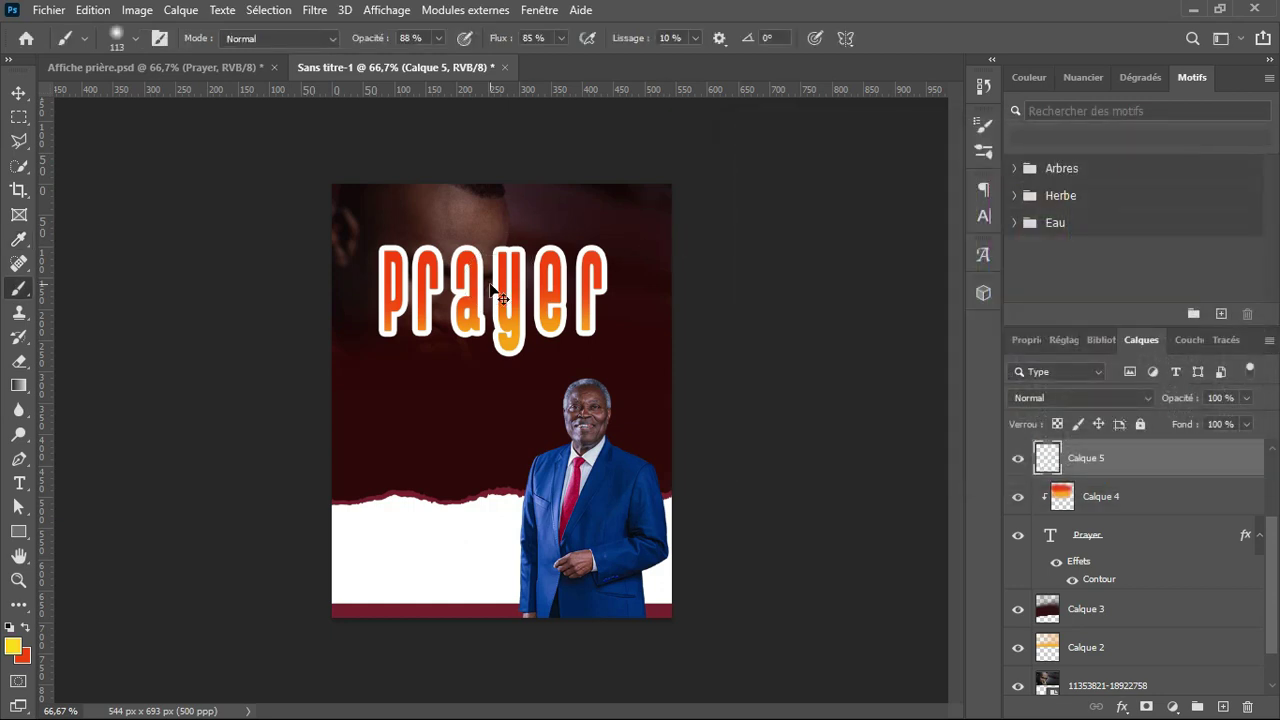
mouse_move(490, 284)
mouse_down()
mouse_move(509, 285)
mouse_move(490, 288)
mouse_up()
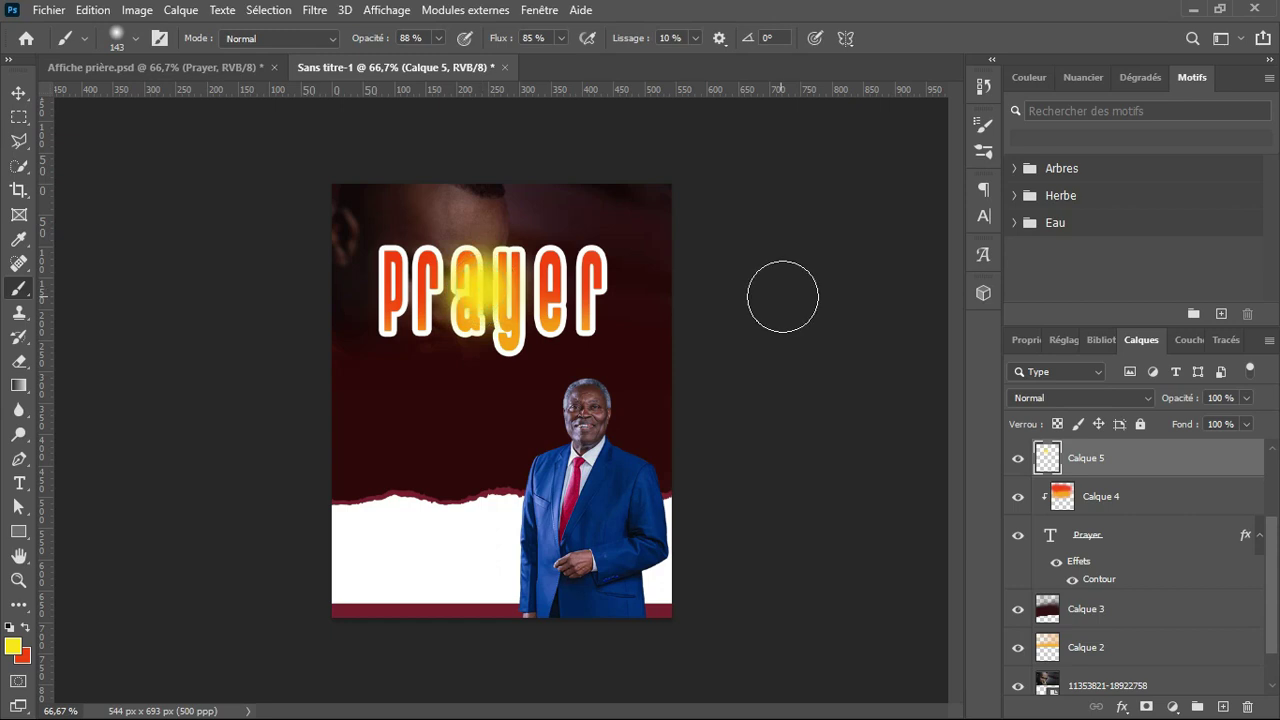
Set the glow layer's blend mode to Densité linéaire - (Ajout) and enlarge the glow to about 106% over the middle letters
click(1121, 395)
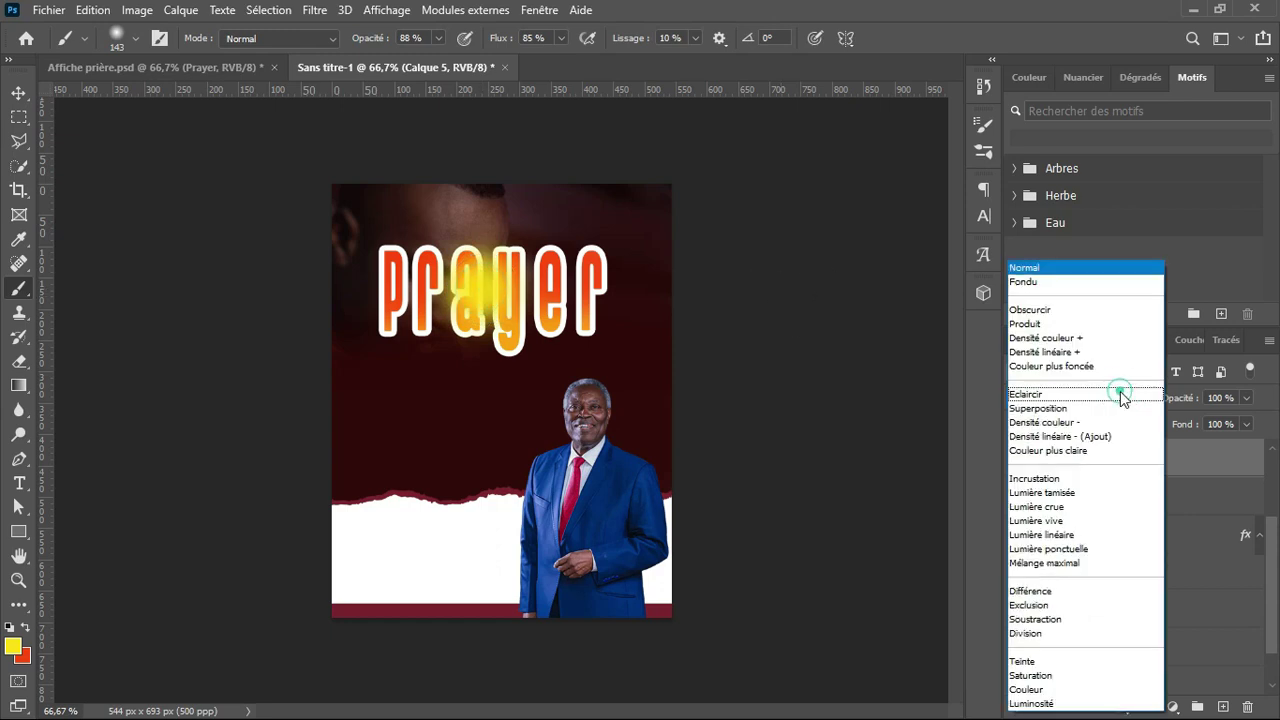
click(1089, 437)
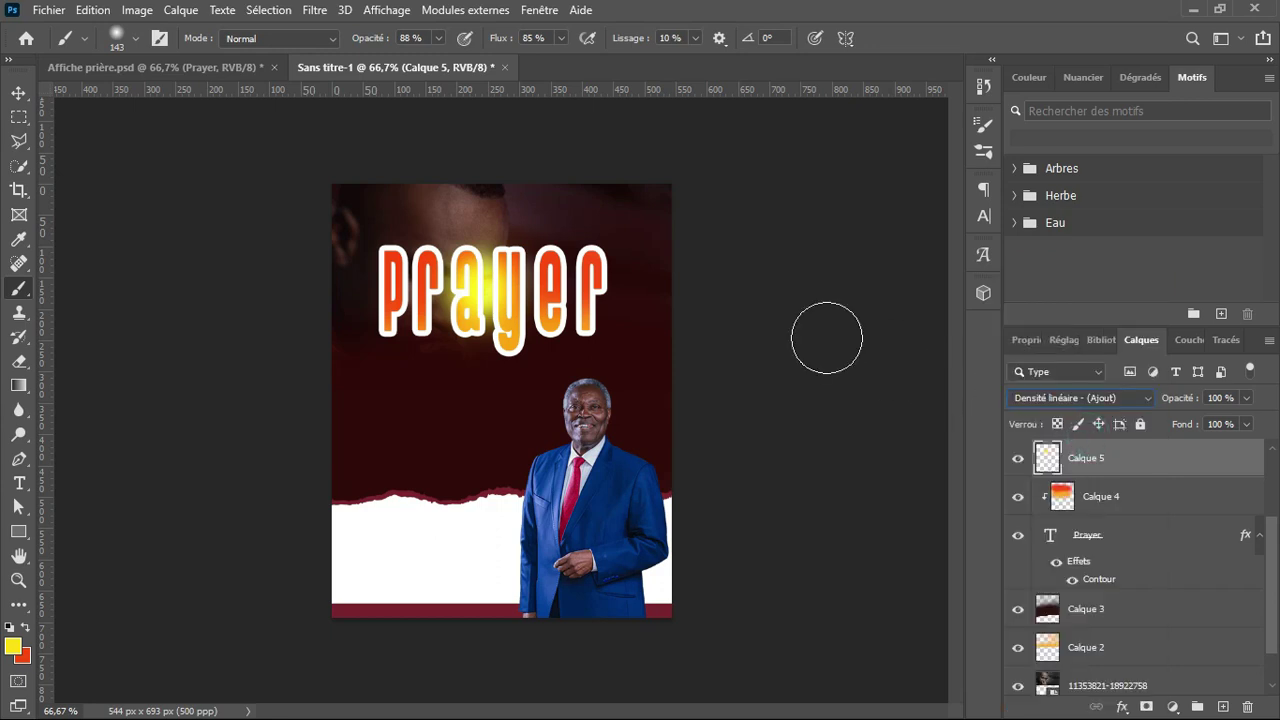
key(ctrl+t)
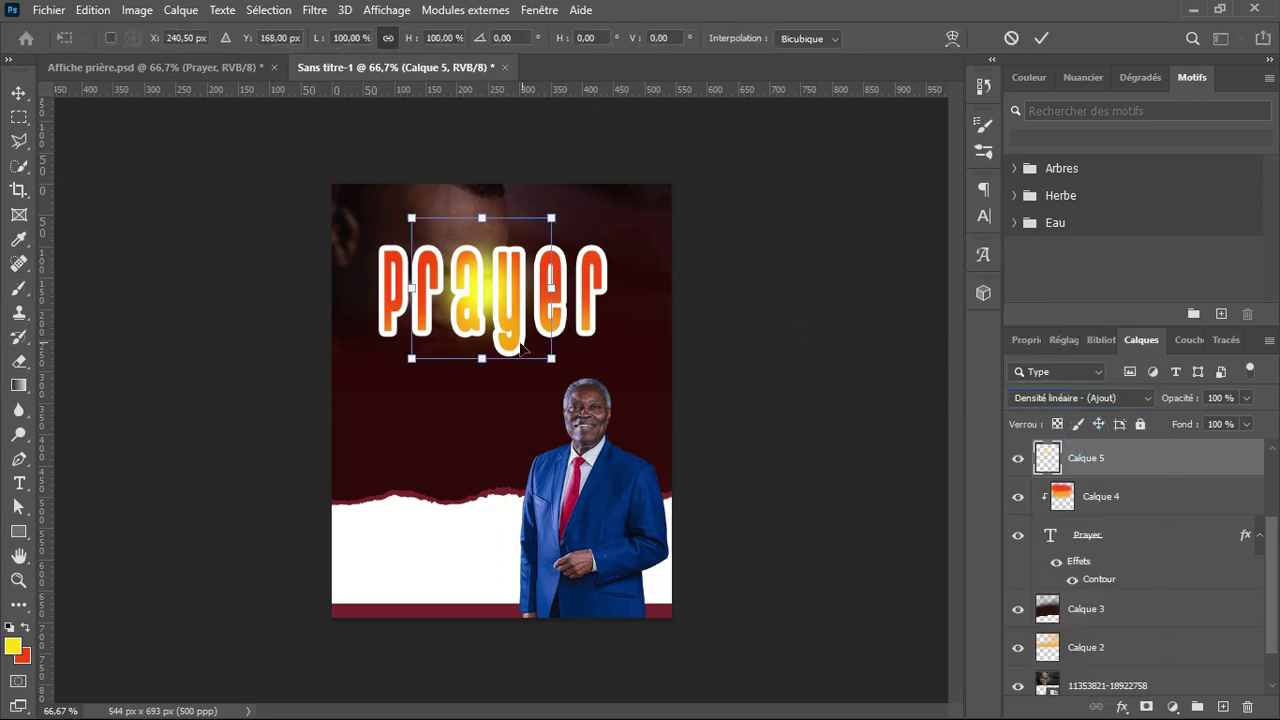
drag(481, 360, 482, 367)
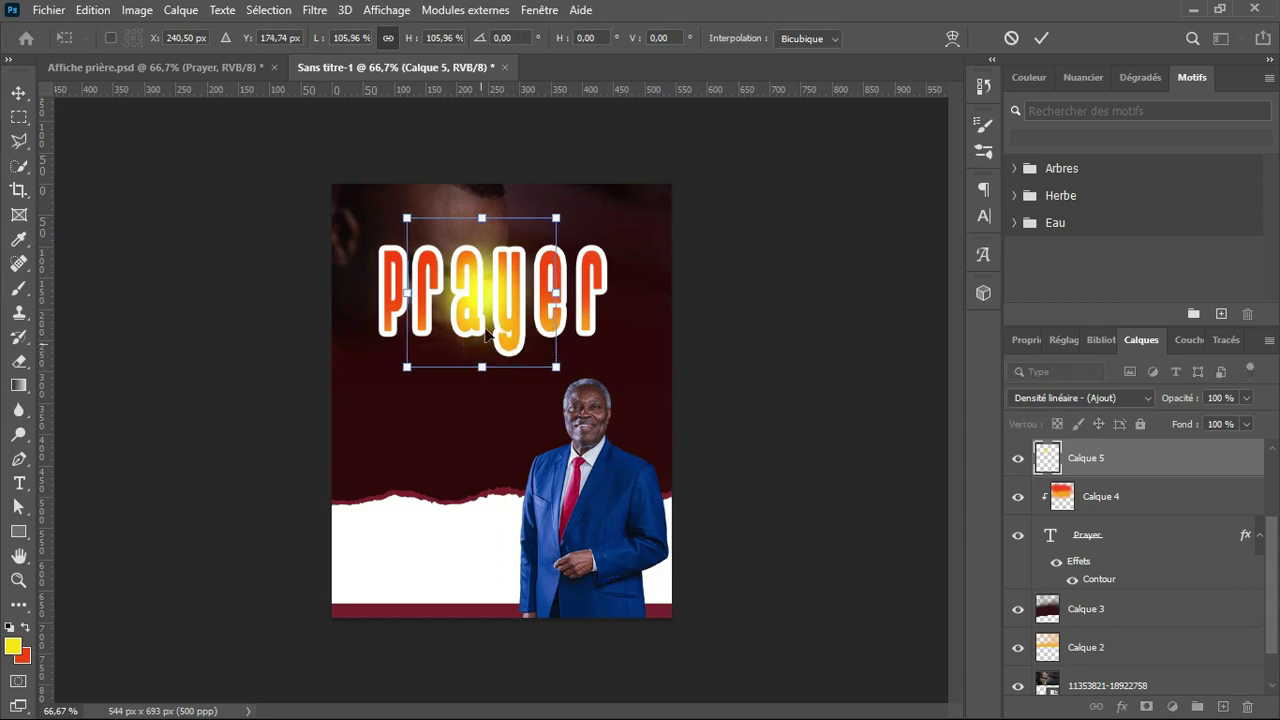
drag(487, 318, 490, 316)
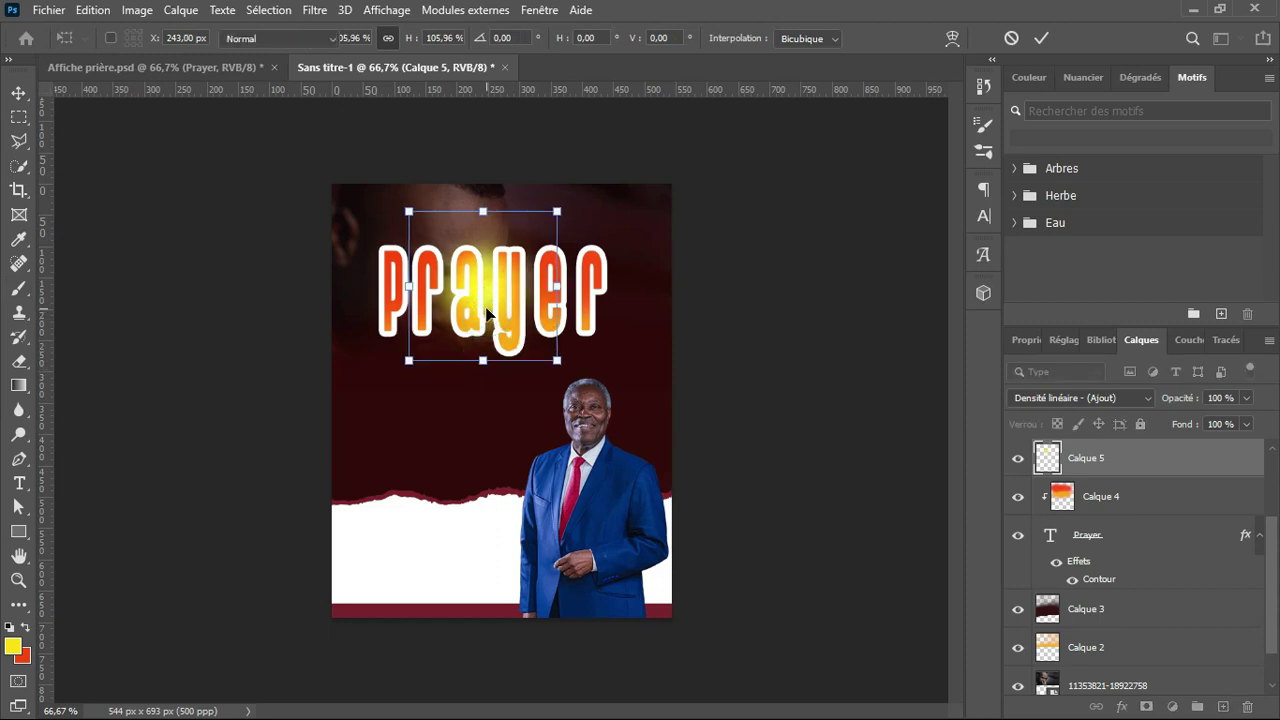
key(Return)
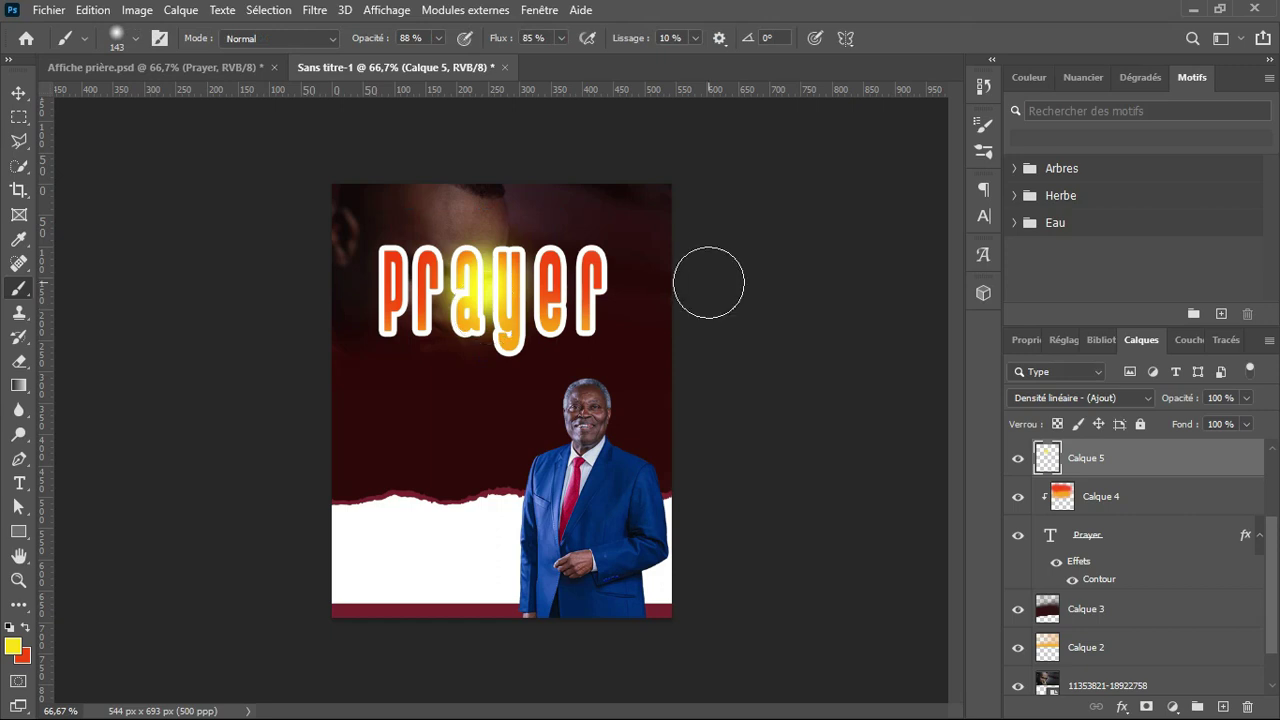
Check the reference title and add a Biseautage & estampage effect to the Prayer text with Biseau interne, 126% depth and 11 px size
click(253, 67)
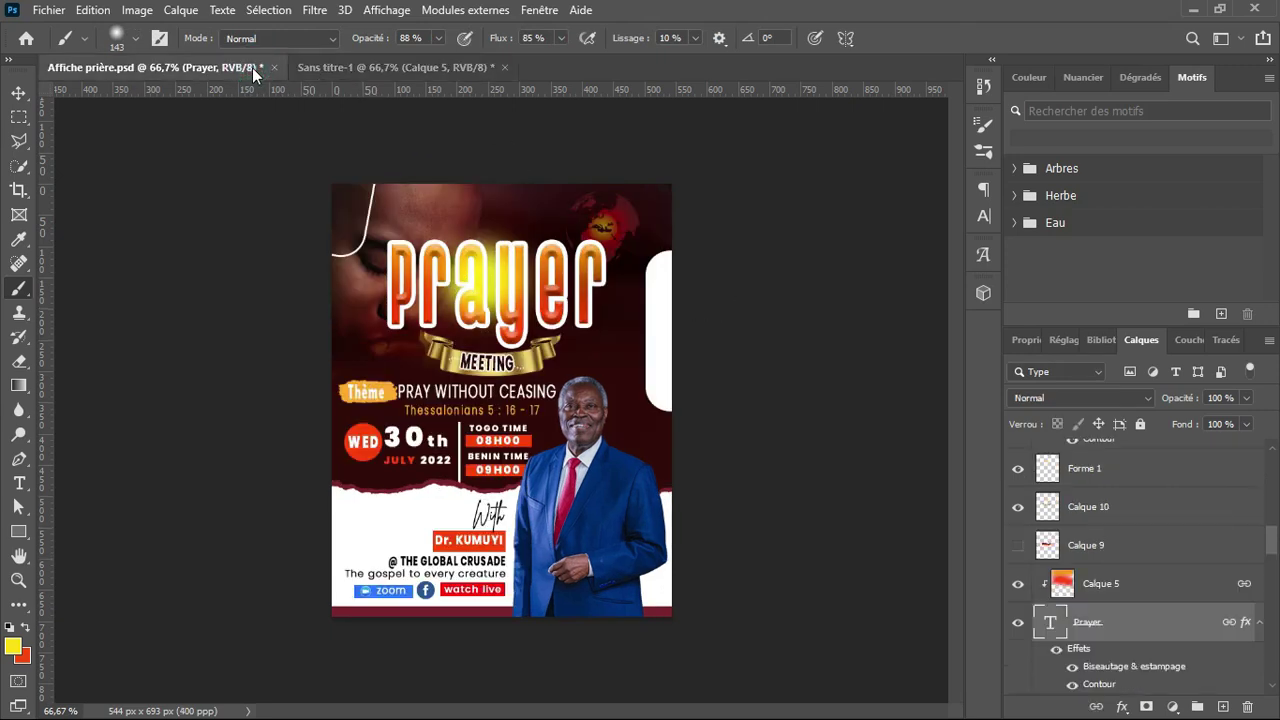
click(369, 60)
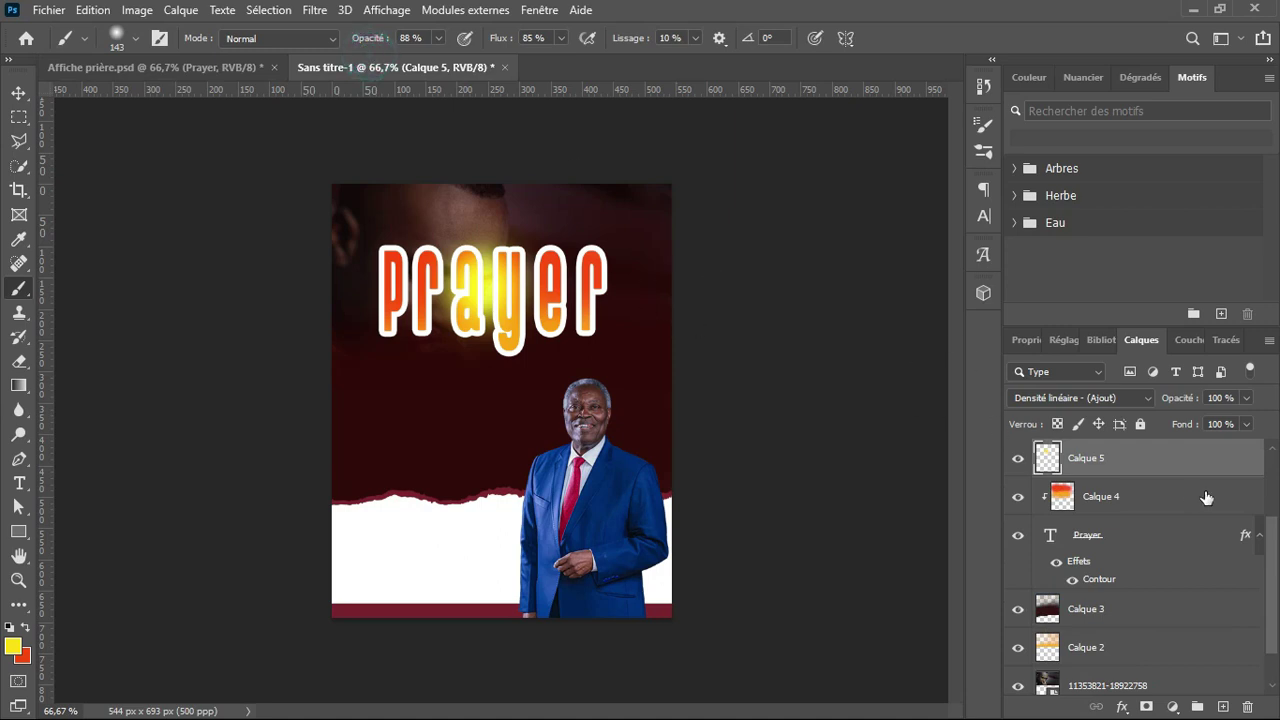
click(1110, 541)
click(1110, 541)
click(1121, 707)
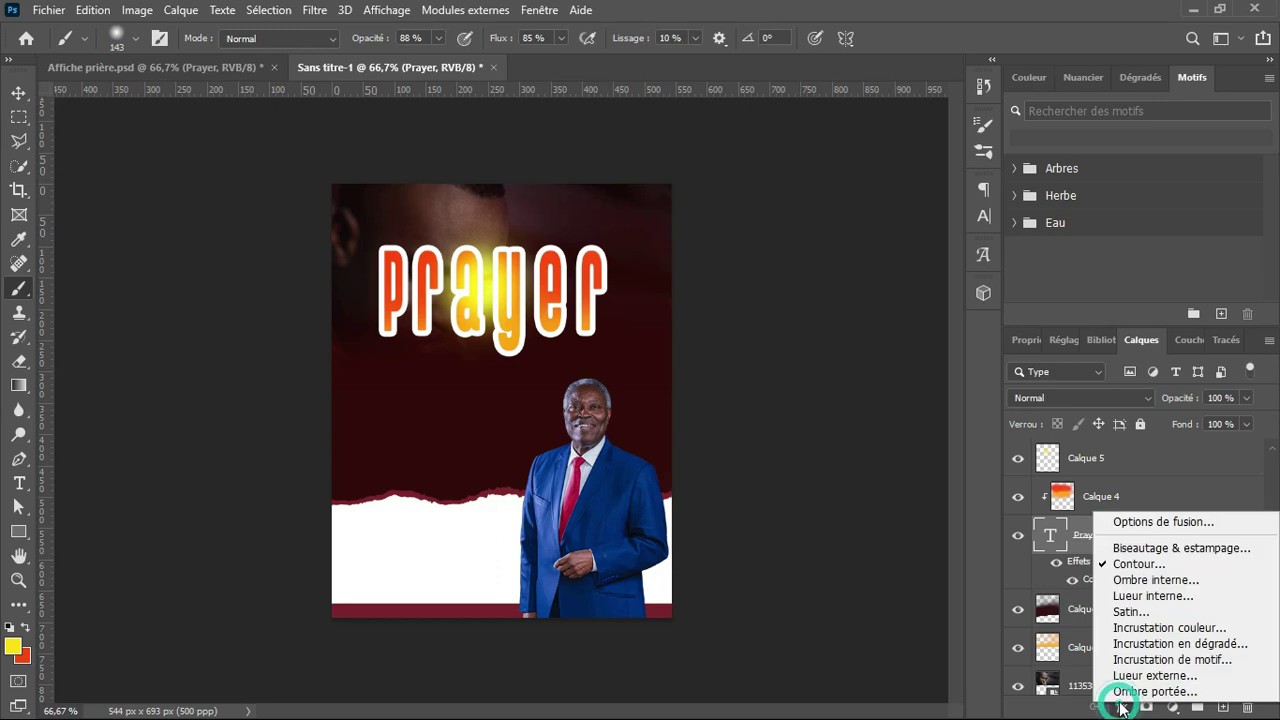
click(1182, 554)
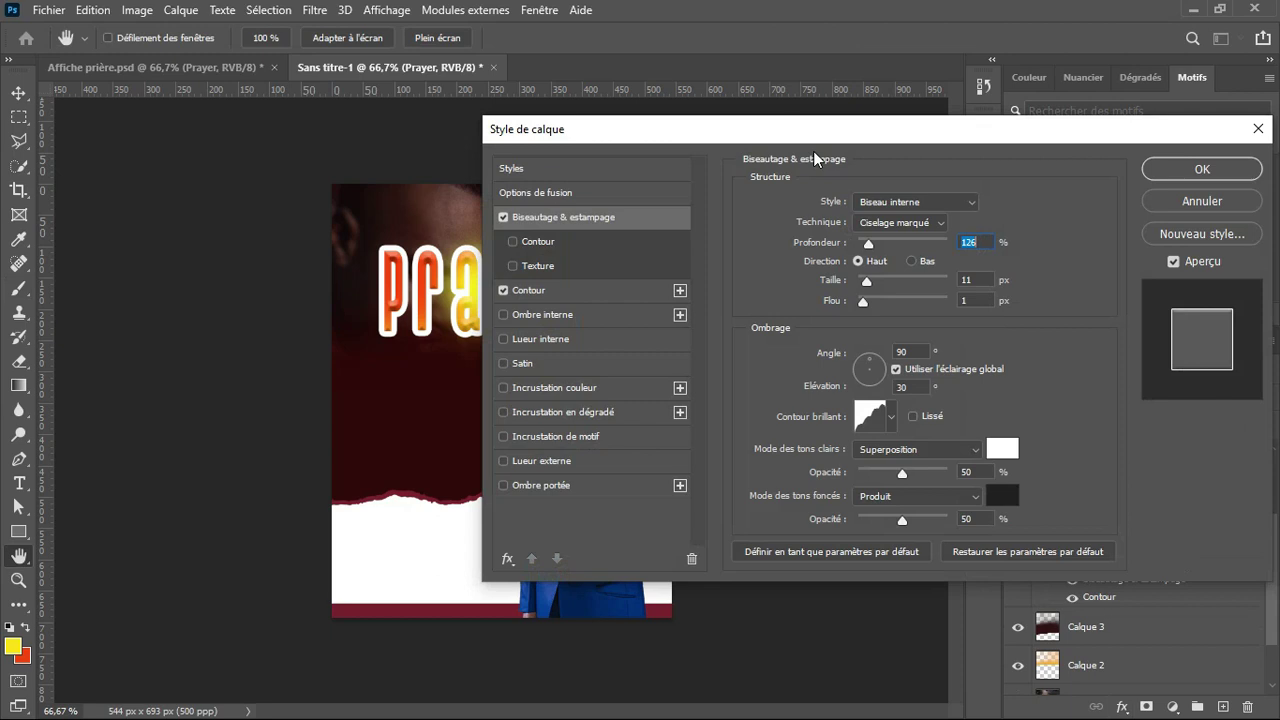
drag(786, 128, 1002, 147)
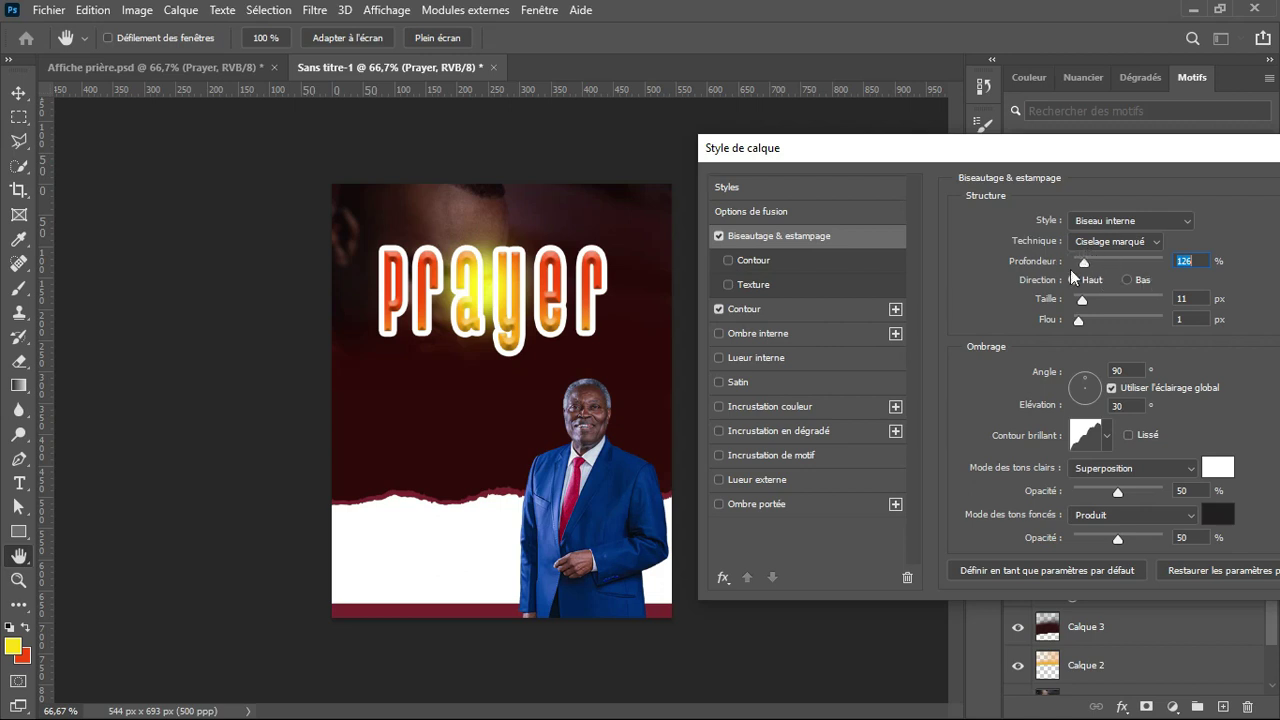
click(1205, 284)
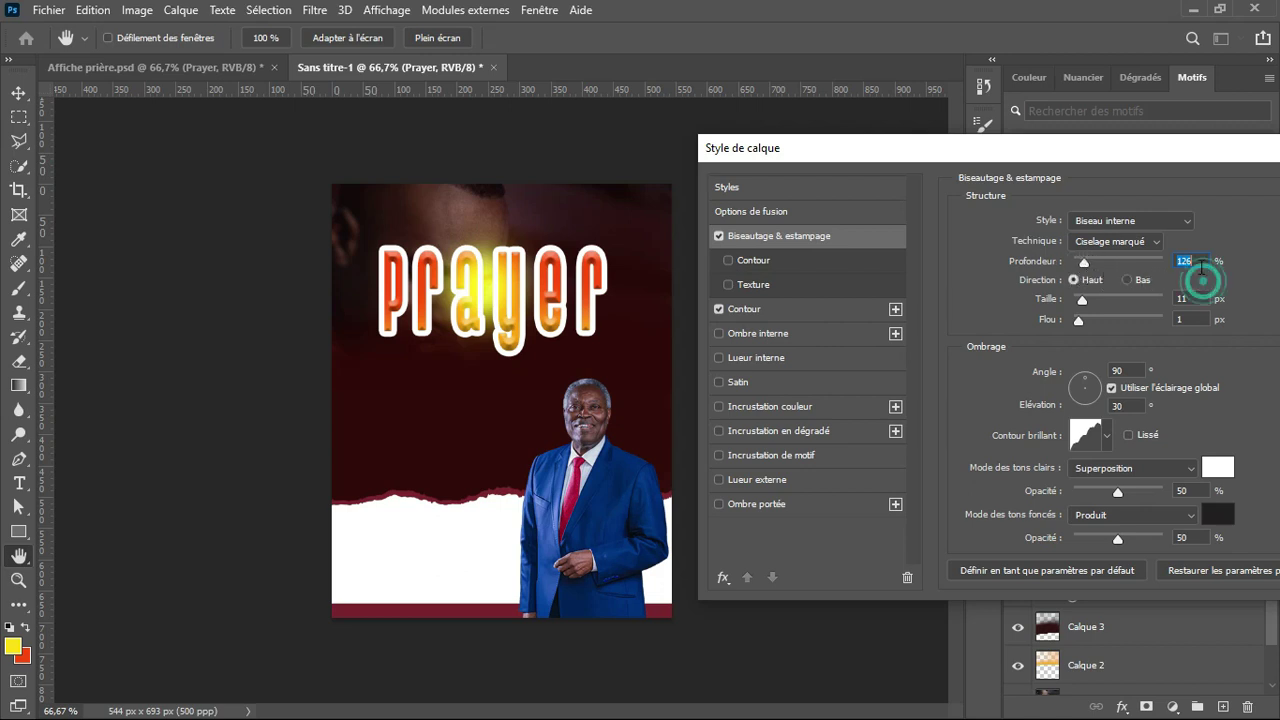
click(1198, 263)
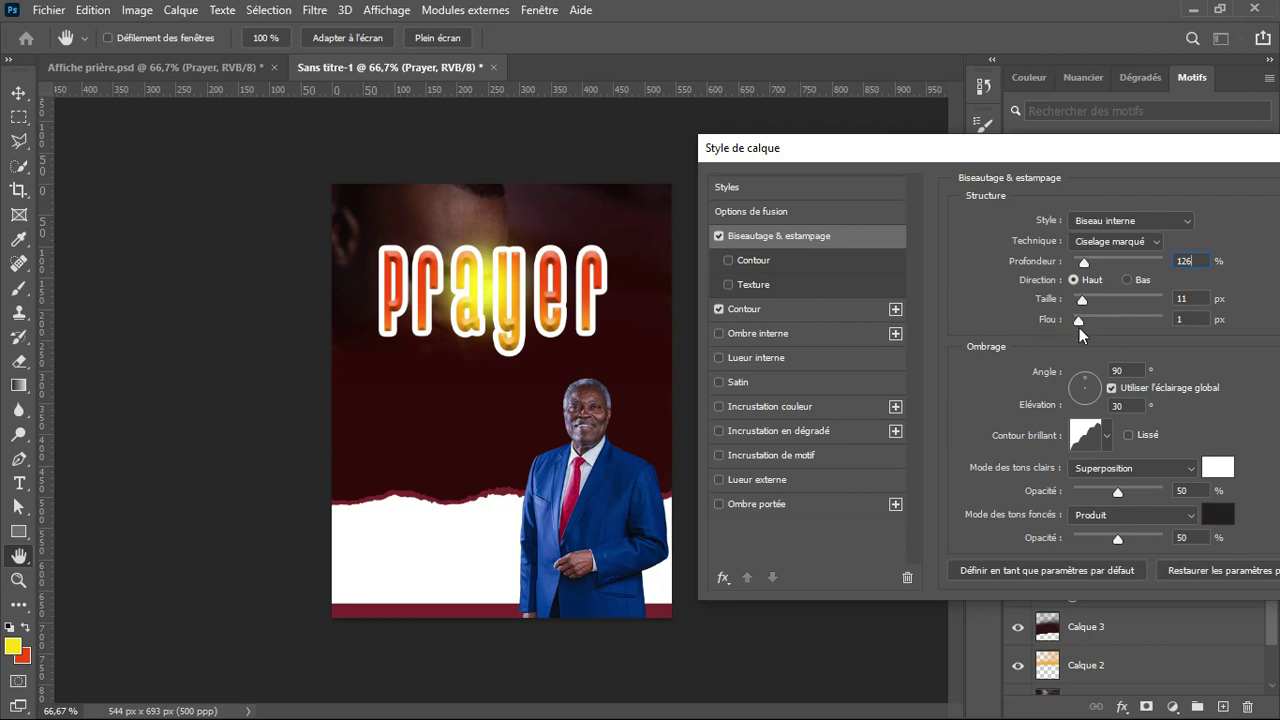
Reshape the bevel's Paliers arrondis gloss contour by removing its middle point and moving the next one to 62% input, 51% output, then apply the style
click(1085, 434)
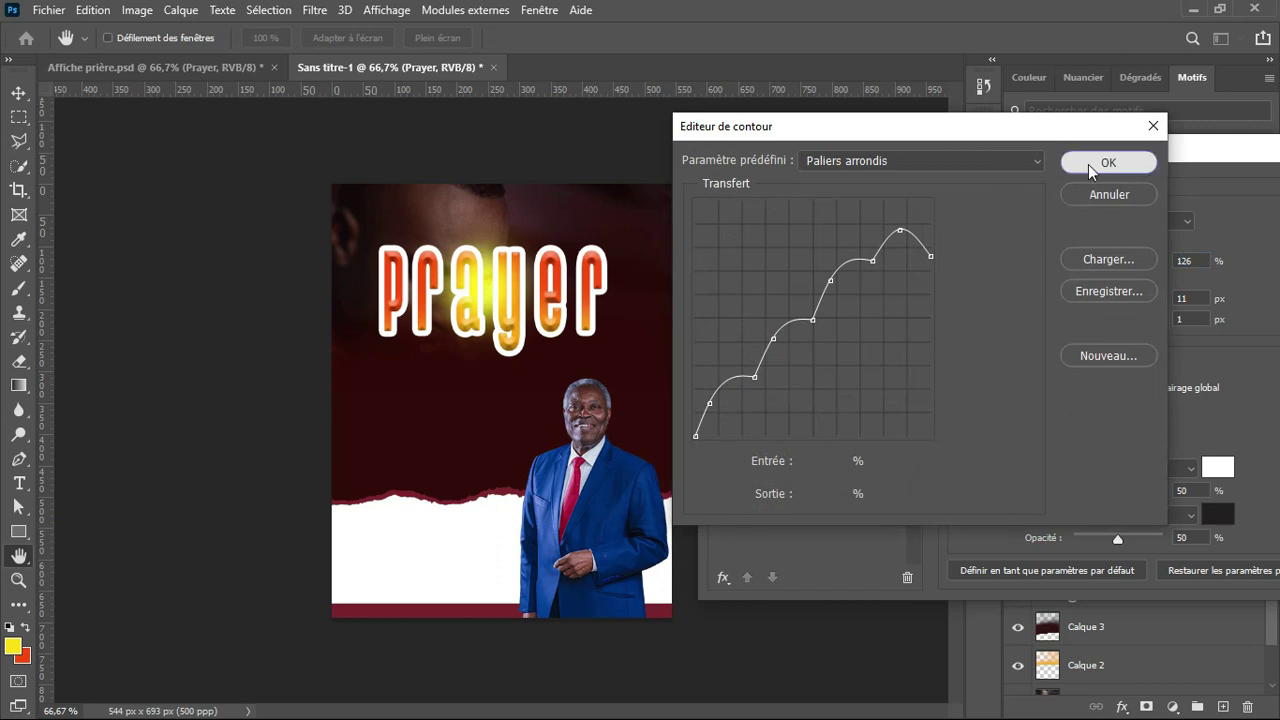
click(1095, 164)
click(1081, 450)
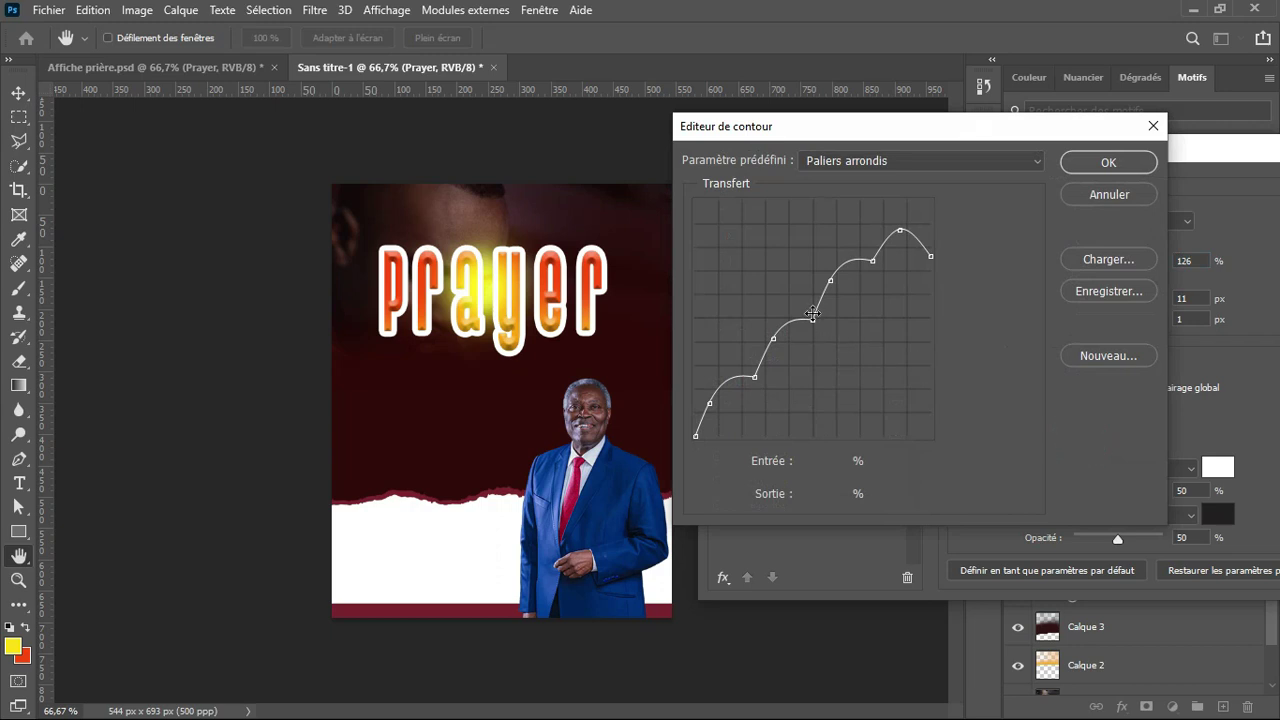
drag(813, 321, 832, 343)
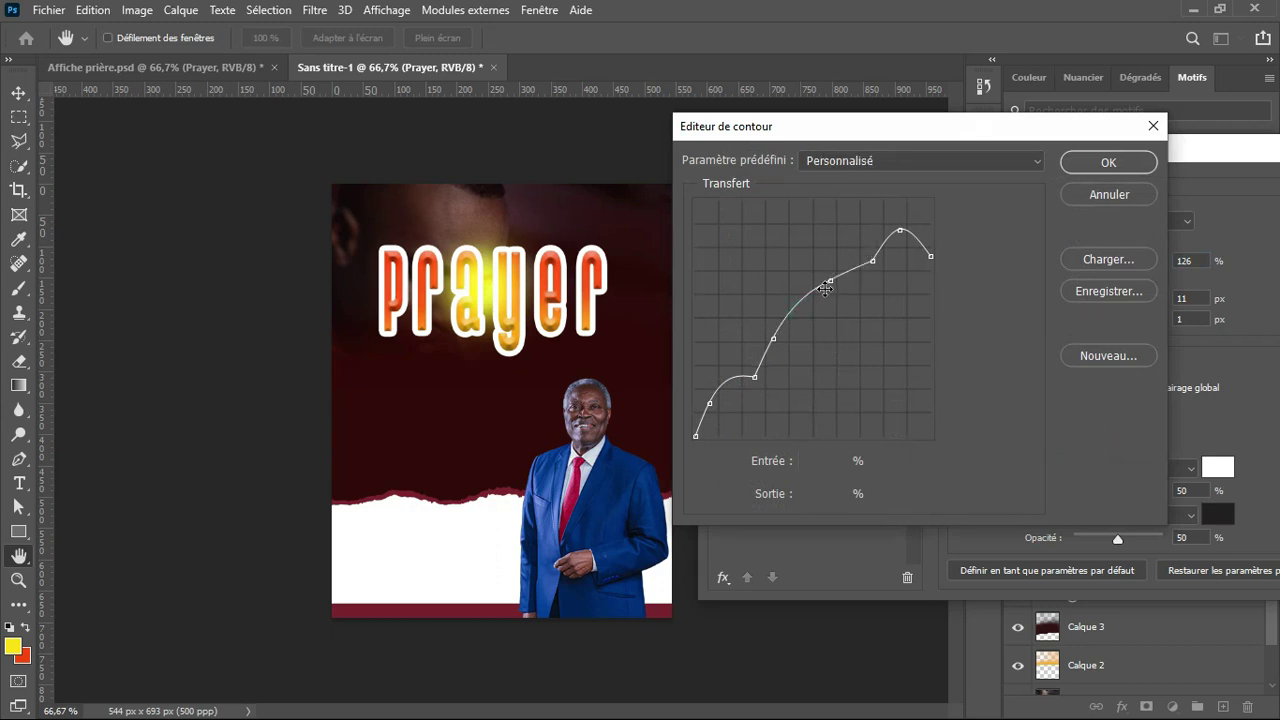
drag(827, 281, 835, 305)
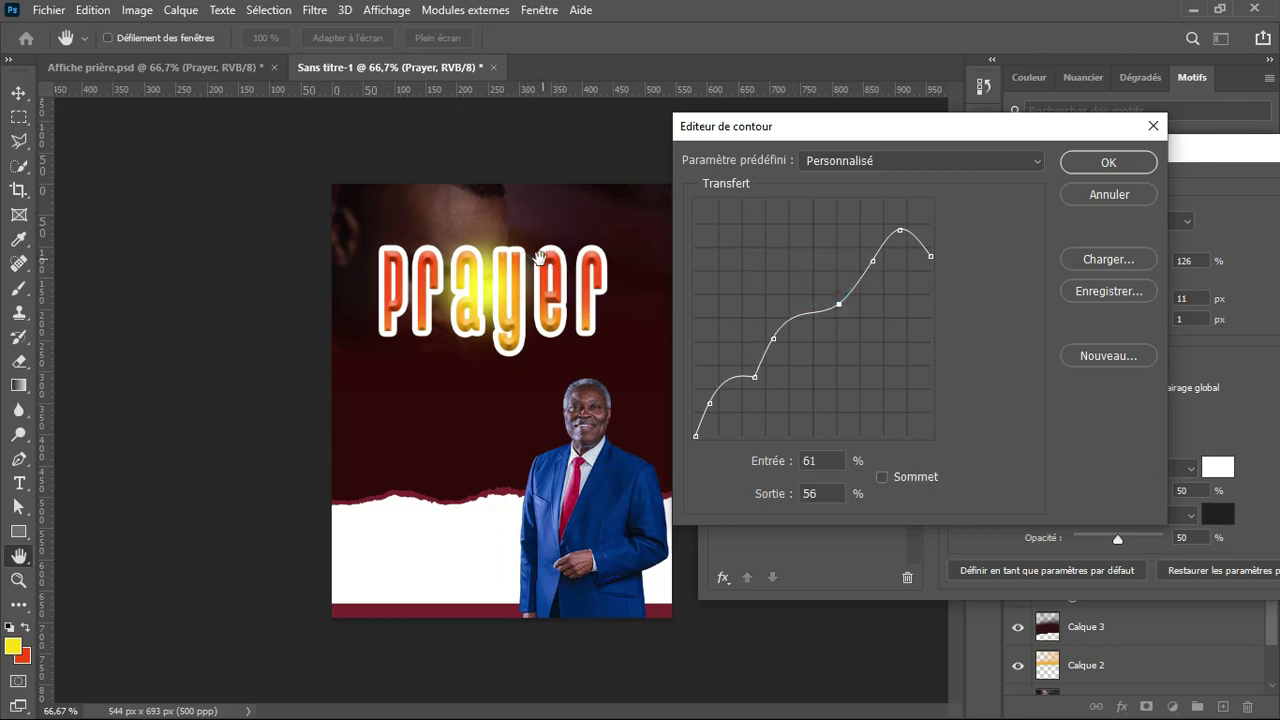
drag(839, 305, 826, 298)
drag(820, 295, 842, 318)
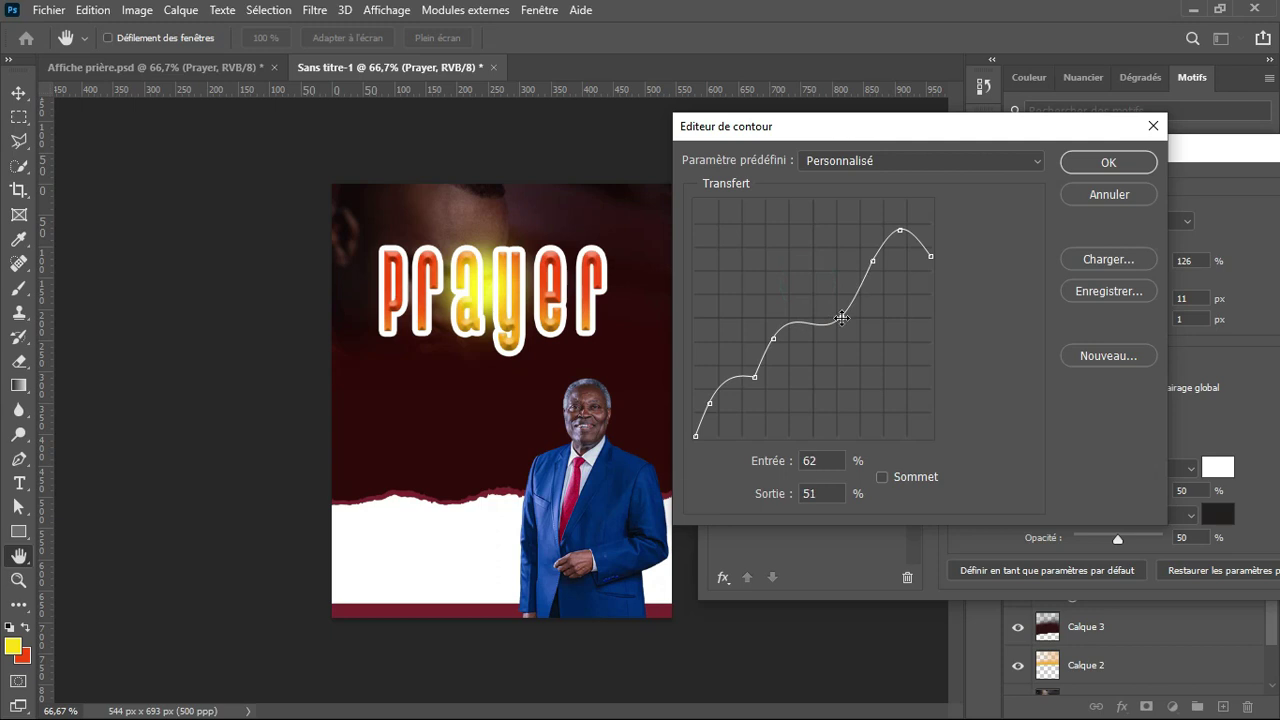
click(1105, 162)
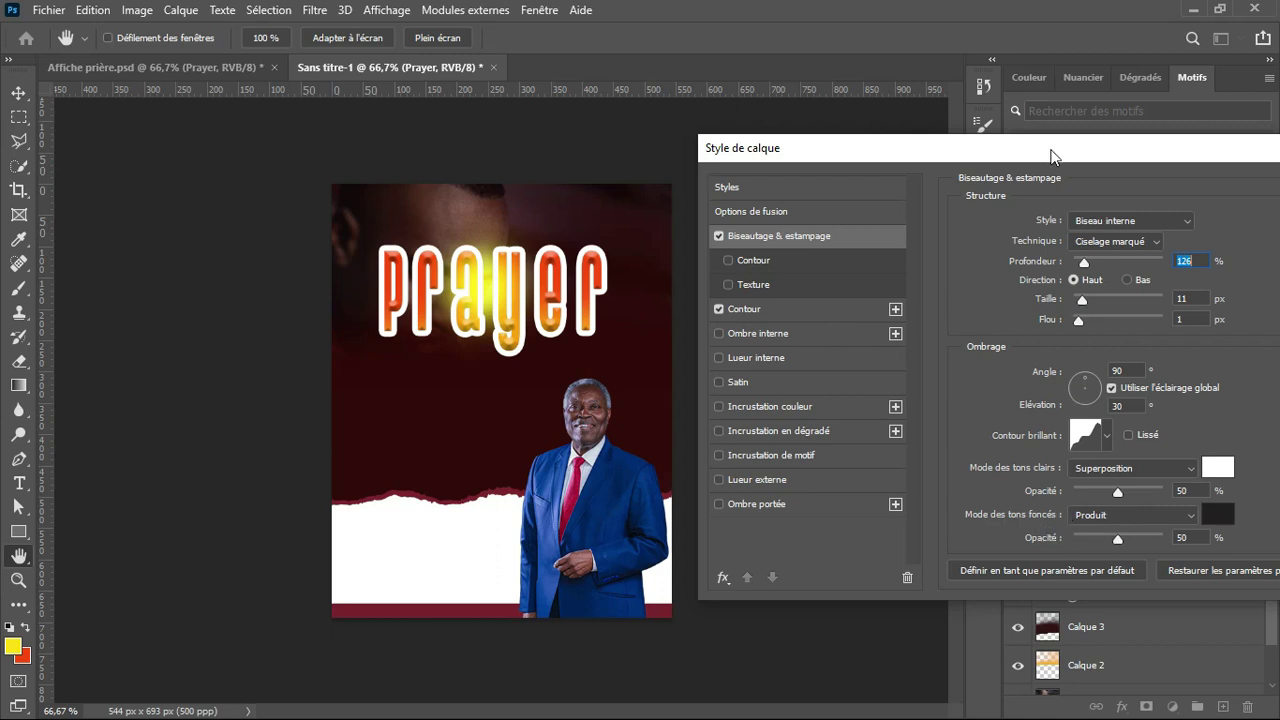
drag(1051, 150, 827, 158)
click(1130, 185)
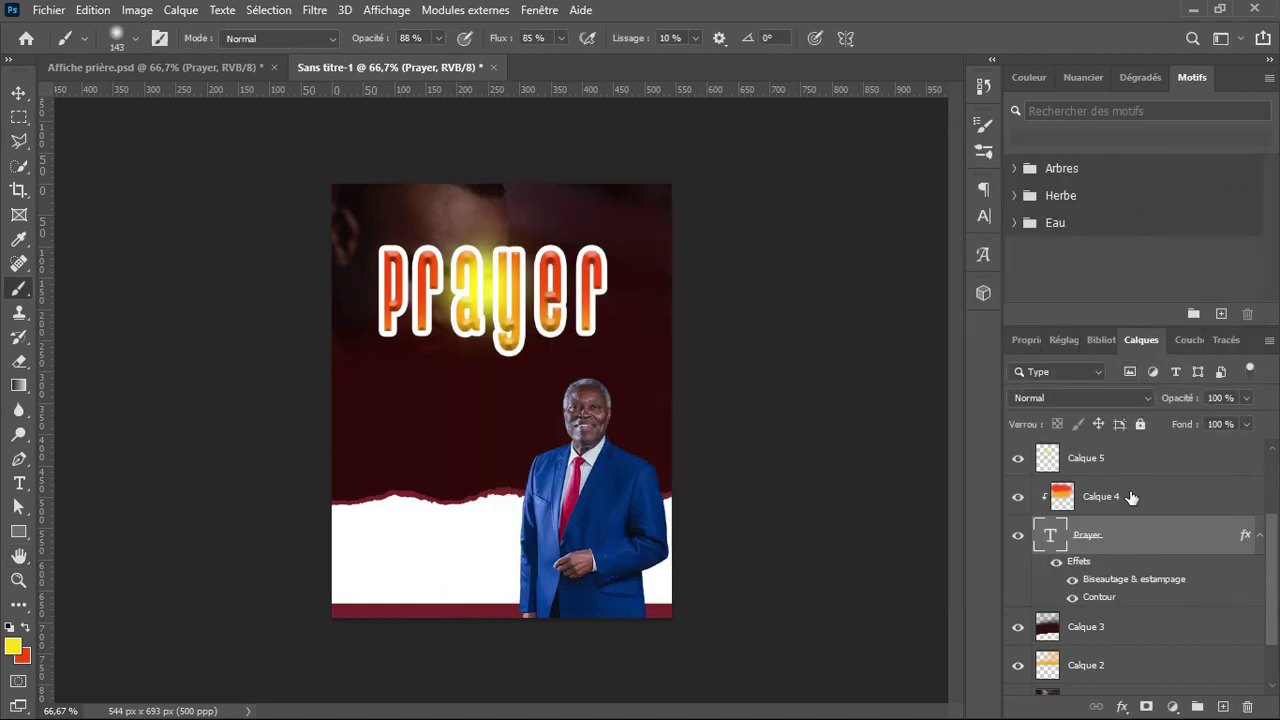
Link the Prayer text, Calque 4 and Calque 5 layers and put them together in a group
click(1123, 533)
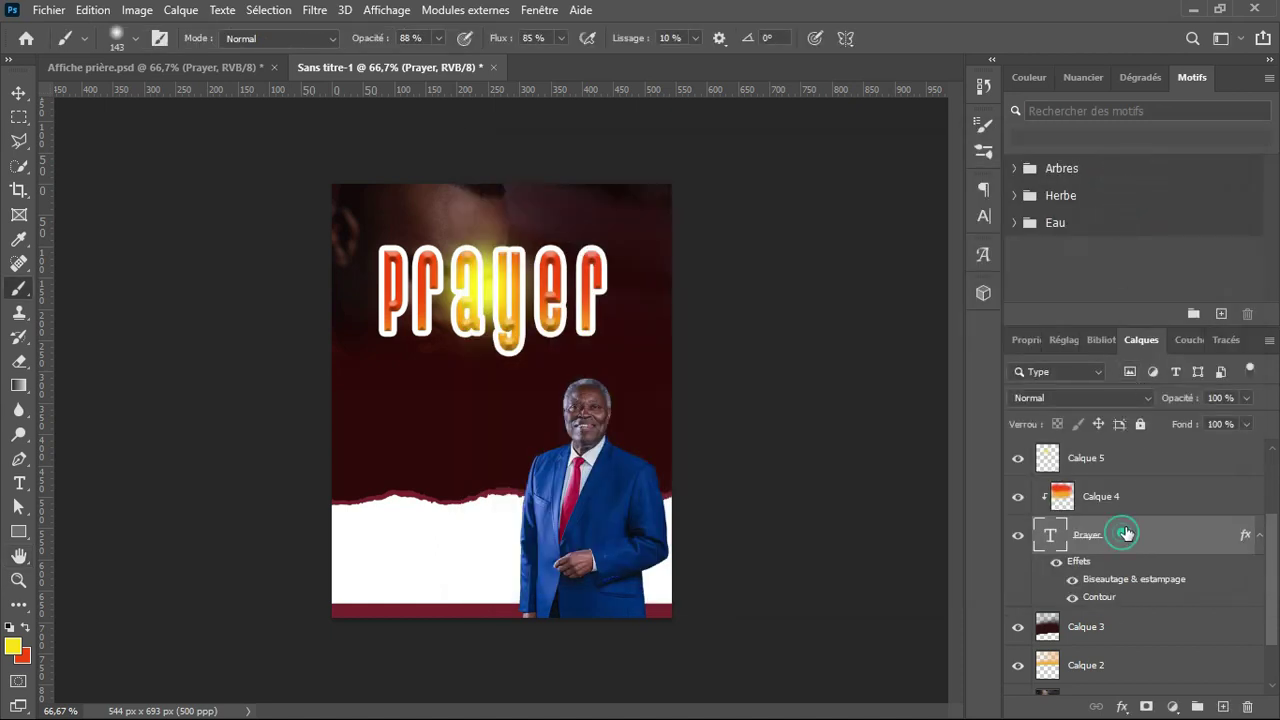
click(1168, 498)
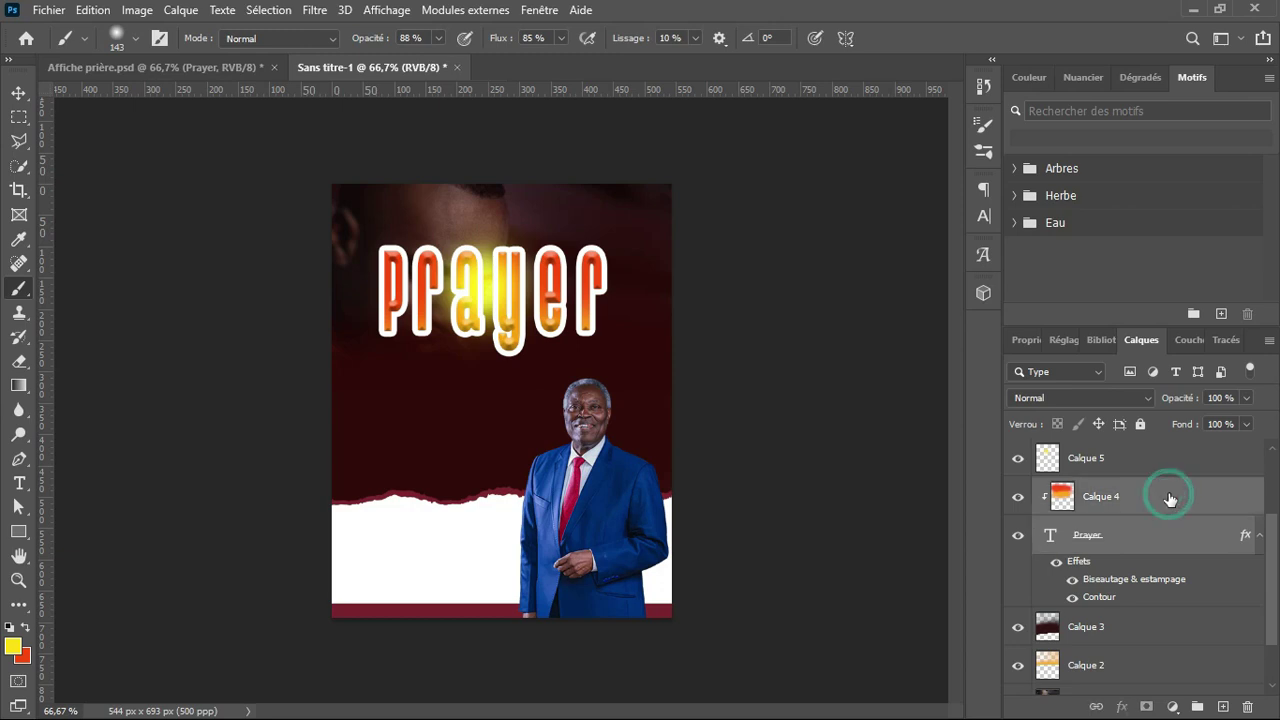
click(1118, 457)
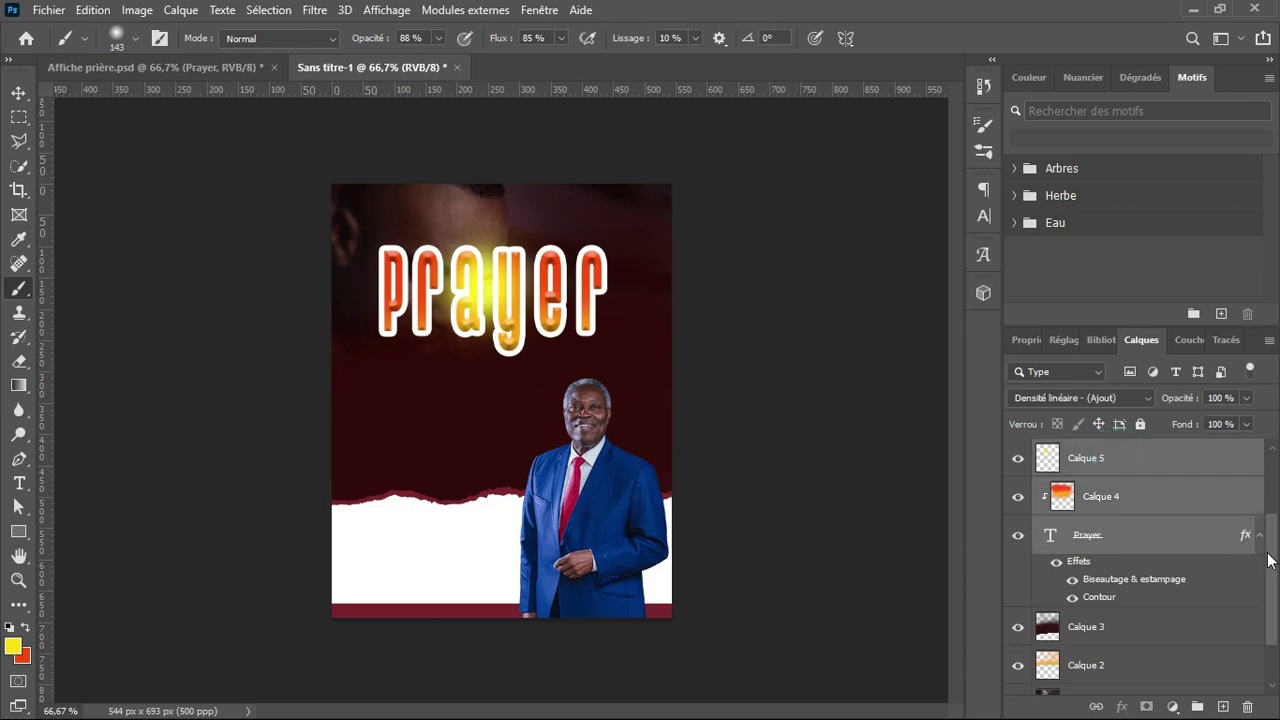
drag(1272, 558, 1275, 522)
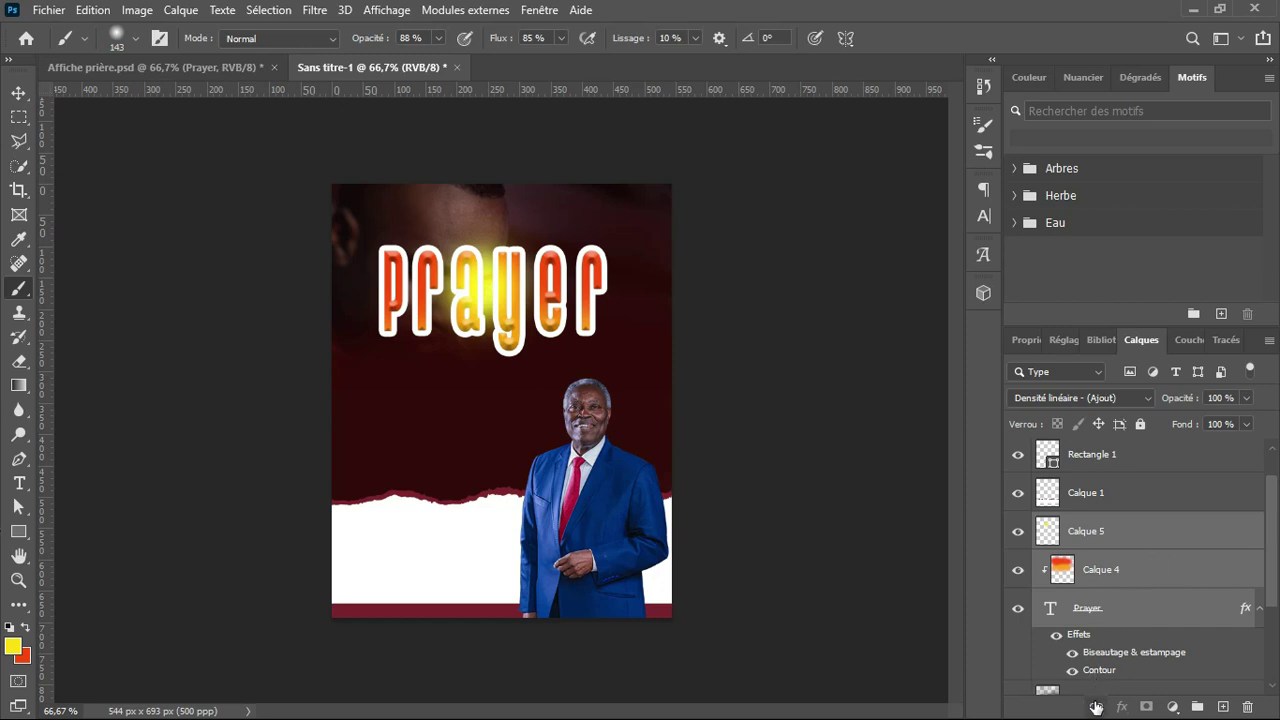
click(1096, 707)
key(ctrl+g)
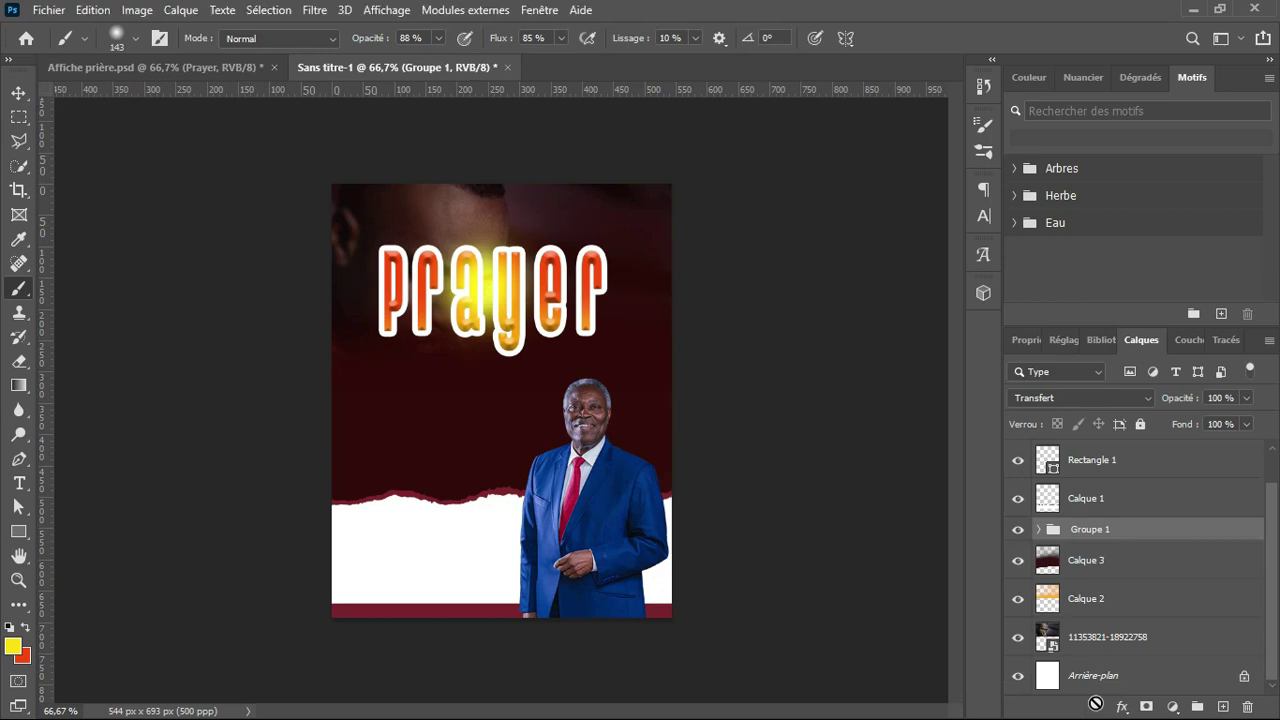
Nudge the linked Prayer title slightly to the right and scale it down a little with Free Transform
key(v)
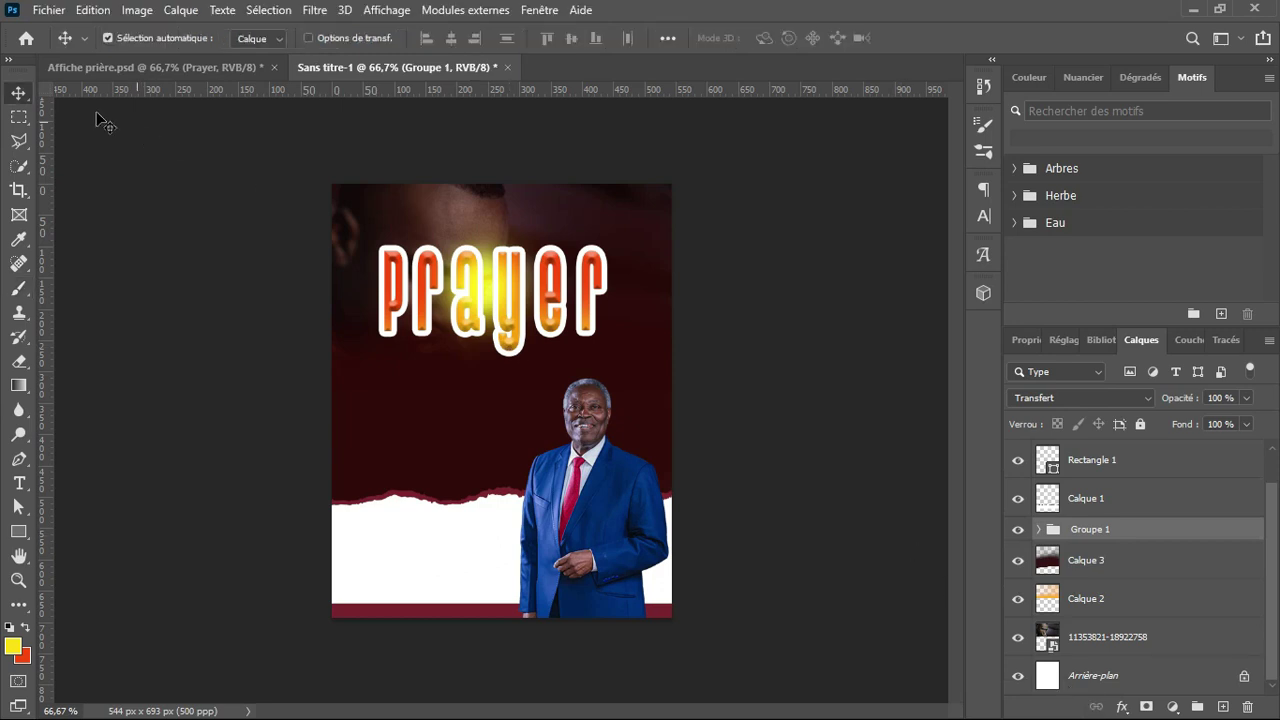
drag(532, 278, 507, 404)
key(ctrl+z)
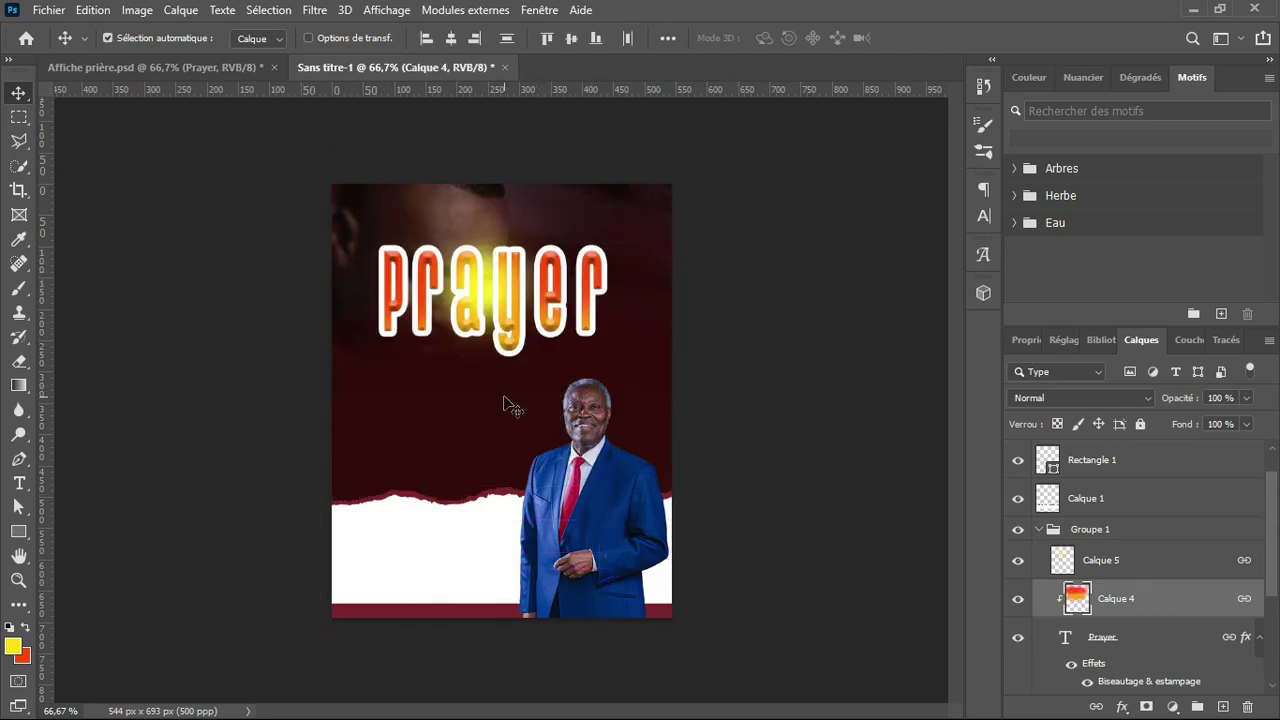
drag(561, 318, 565, 318)
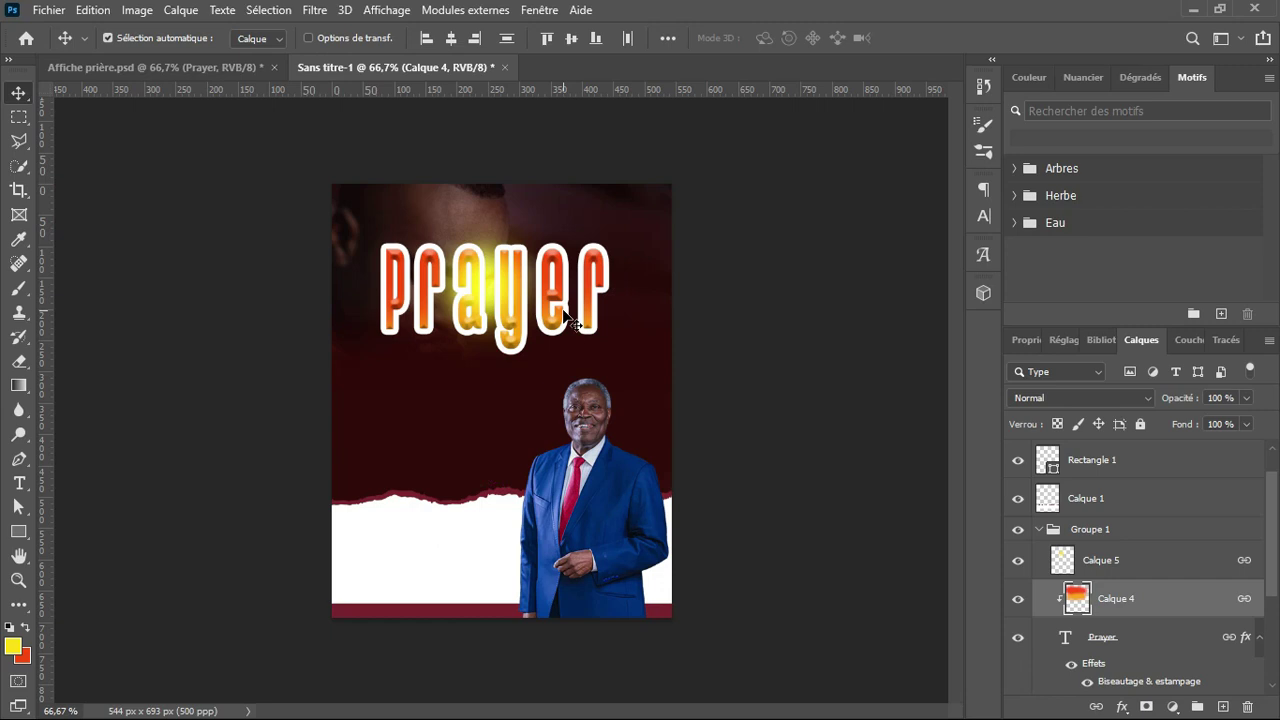
key(ctrl)
key(ctrl+t)
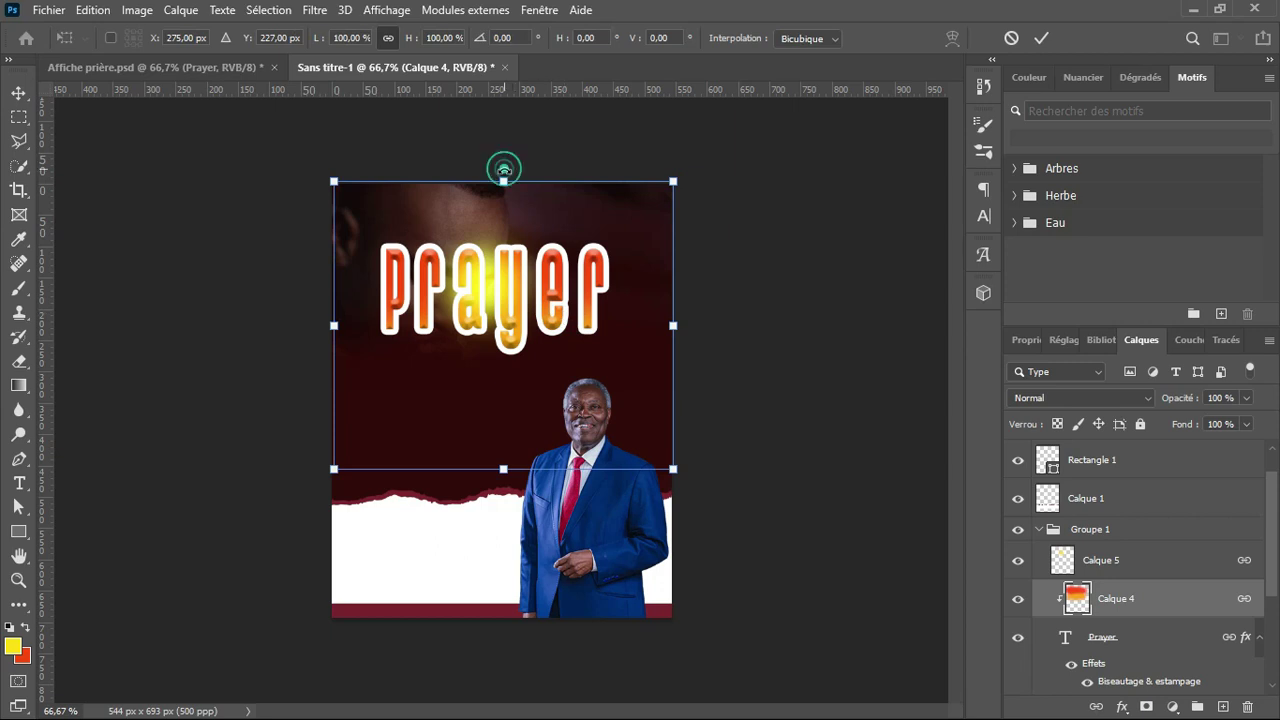
drag(503, 181, 523, 277)
key(Return)
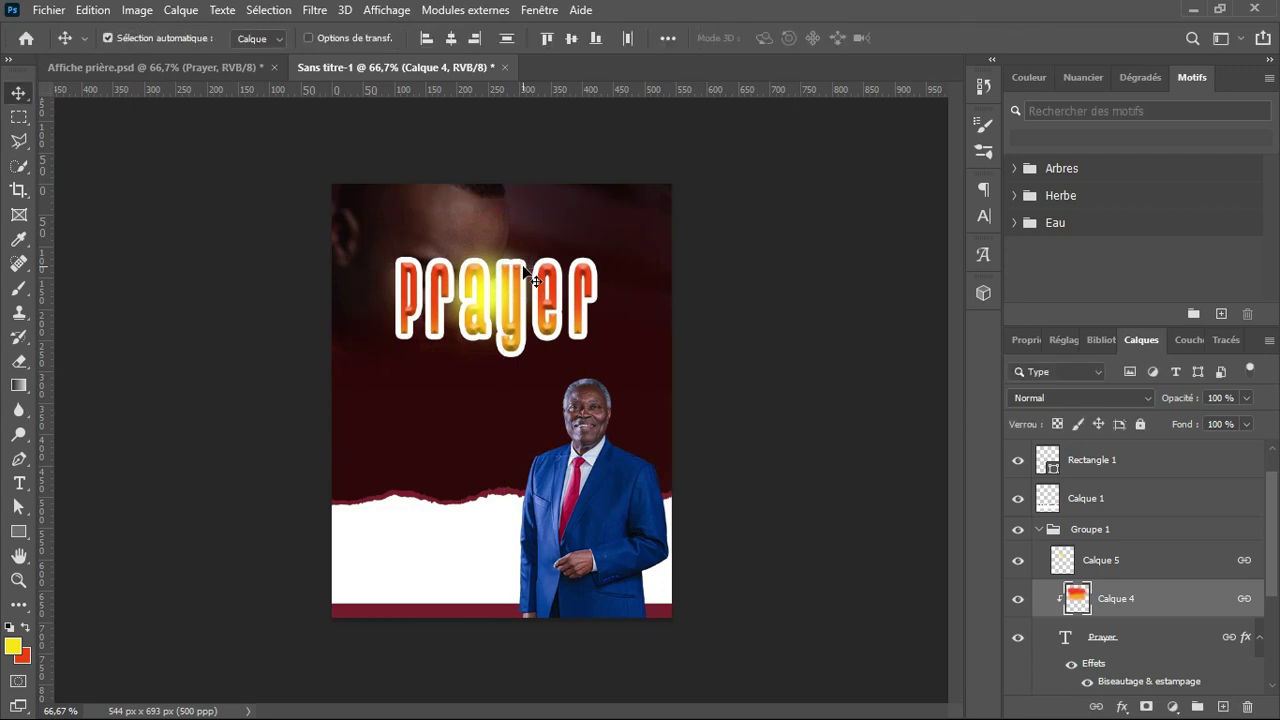
Compare the title with the reference poster and embed the gold ribbon image pngegg(6) in the new poster
click(215, 69)
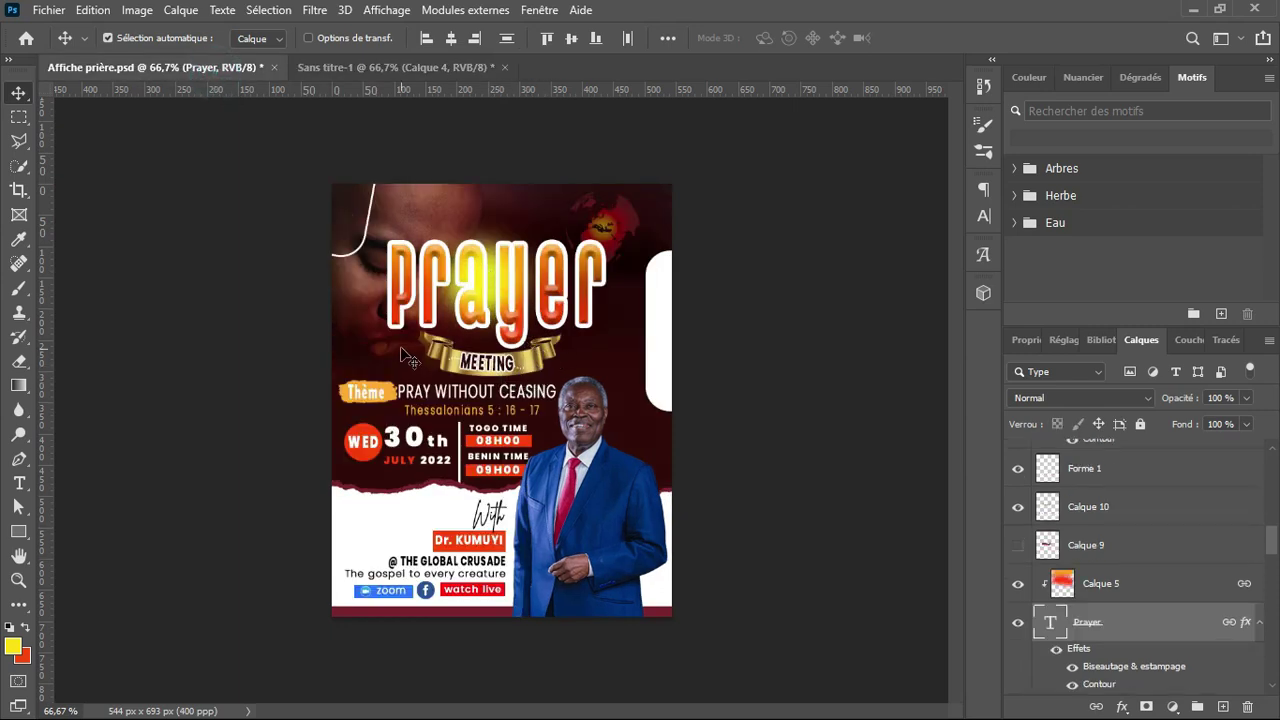
click(415, 74)
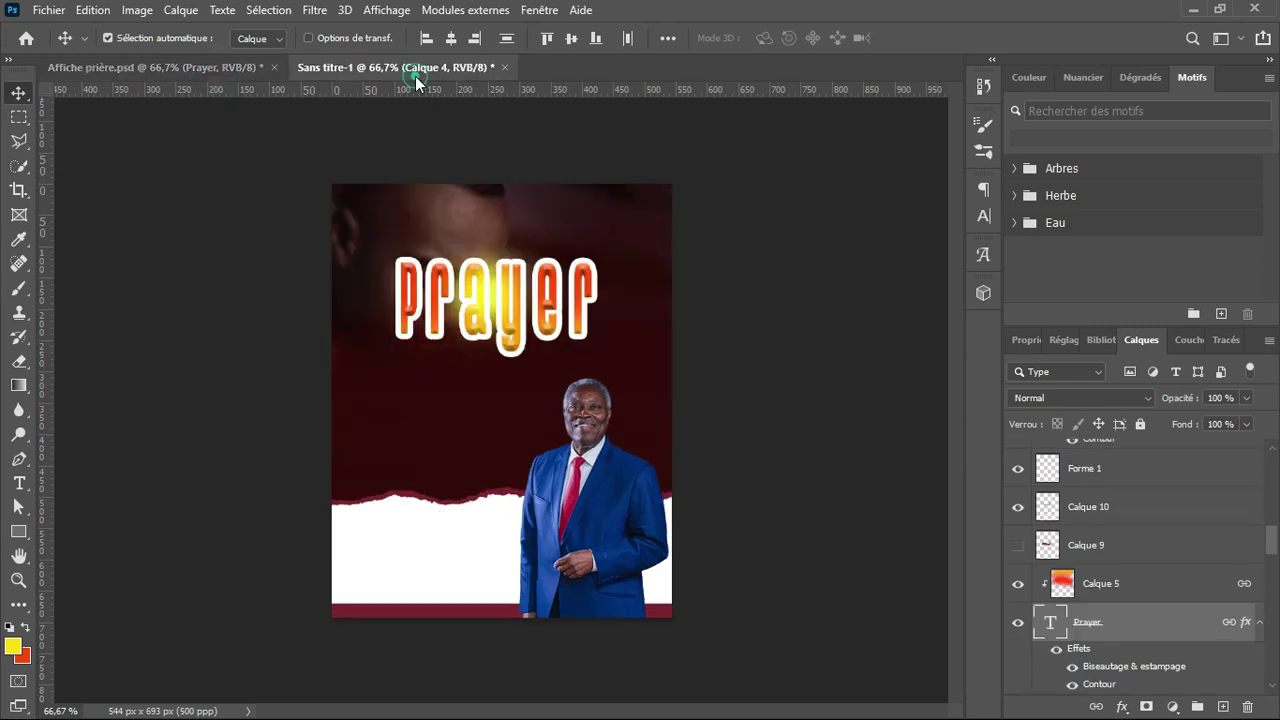
click(66, 11)
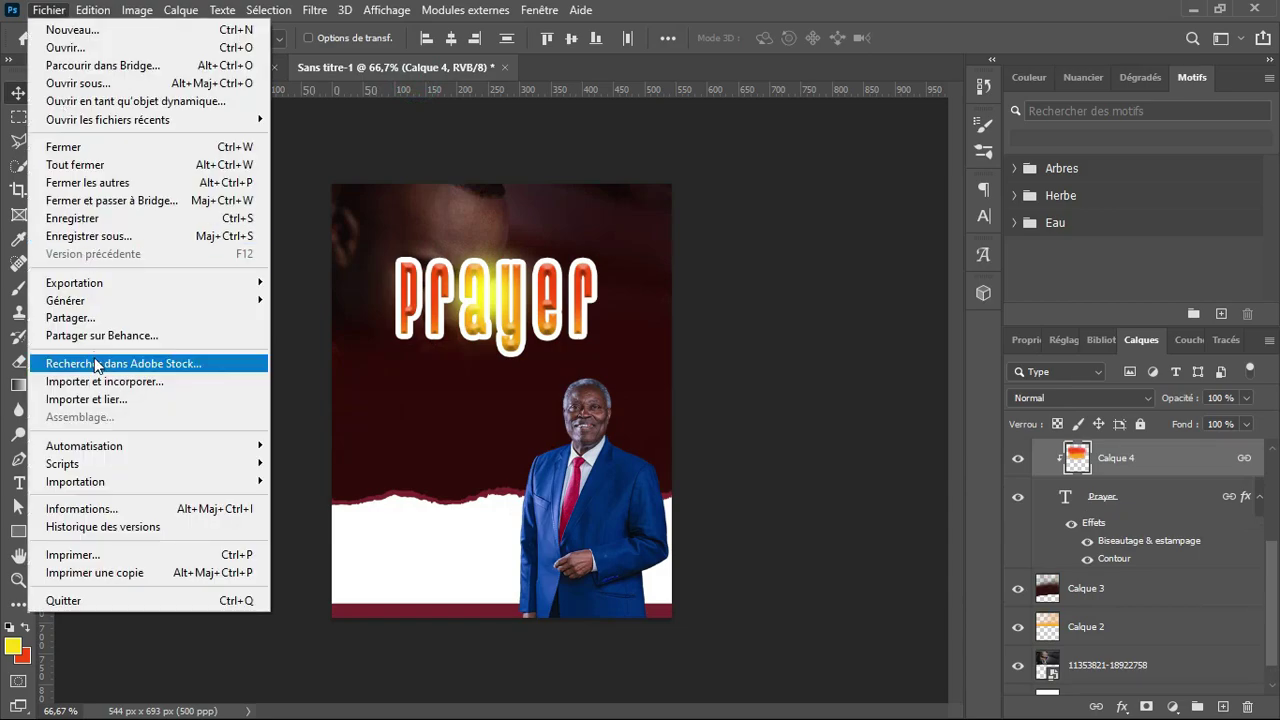
click(93, 381)
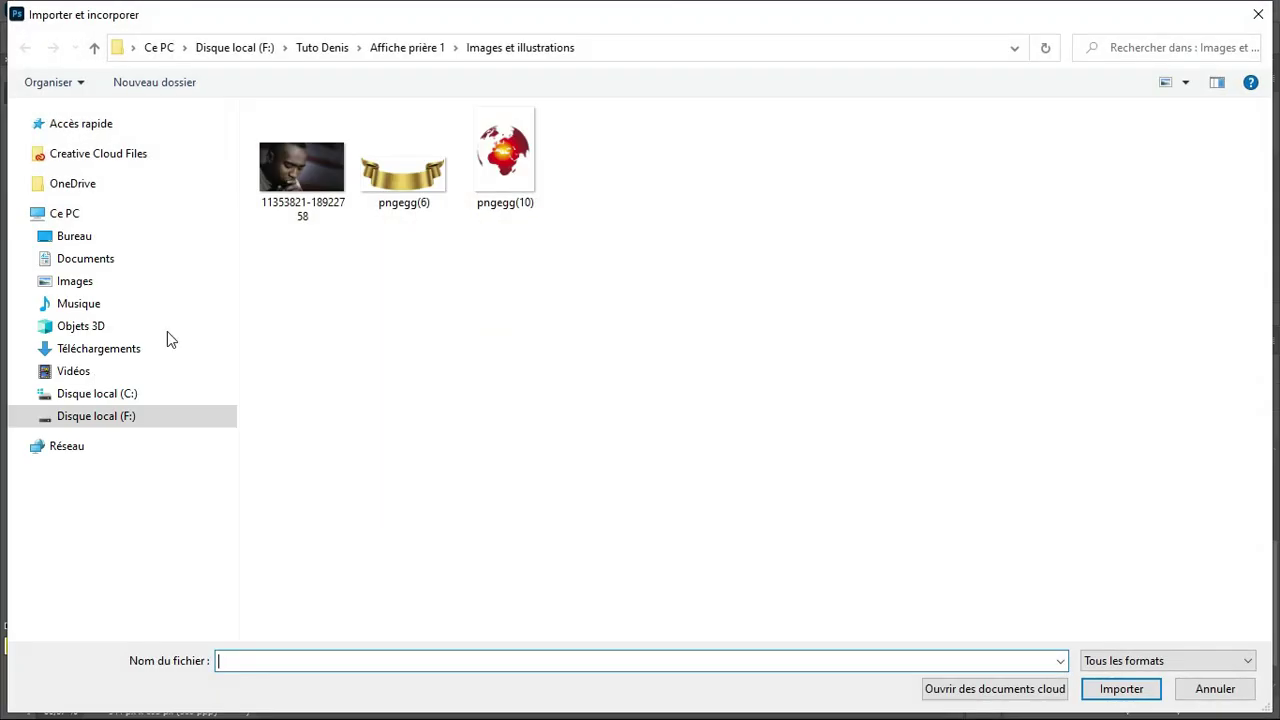
click(388, 205)
double_click(388, 205)
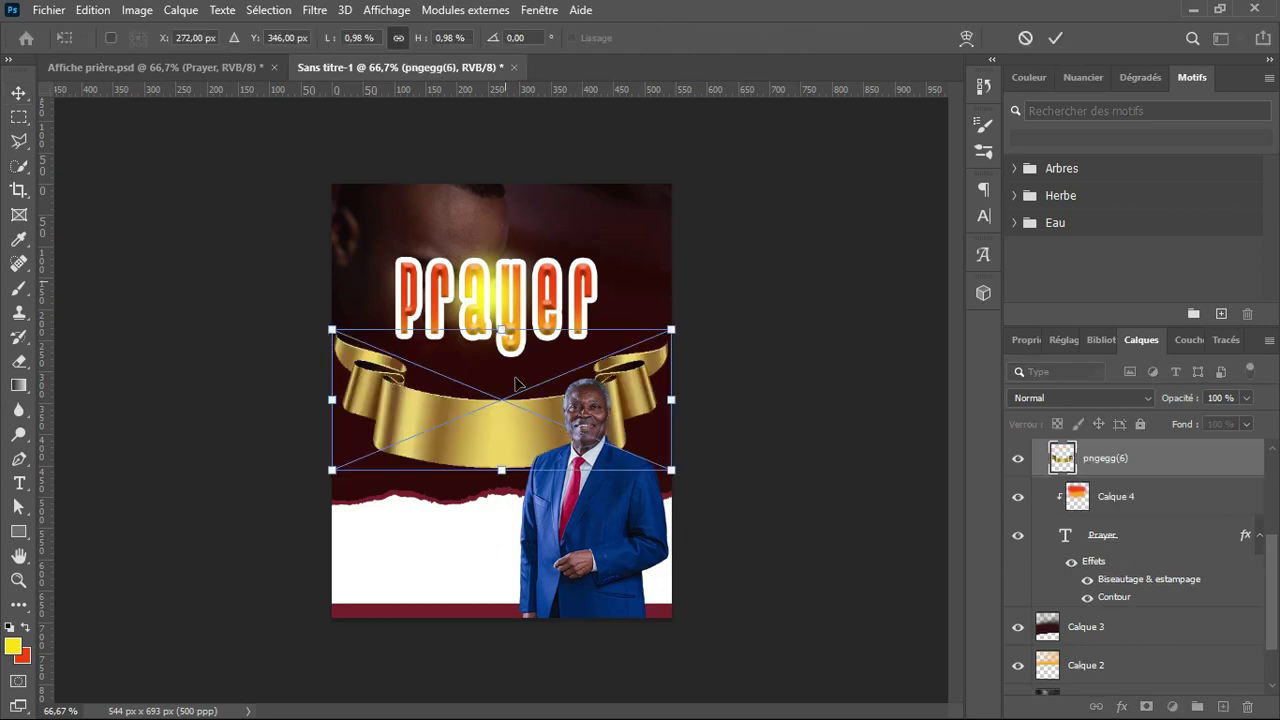
Scale the gold ribbon to about 0.49% and place it directly beneath the Prayer title
drag(506, 333, 501, 400)
drag(435, 371, 412, 371)
mouse_move(507, 366)
mouse_down()
mouse_move(518, 367)
mouse_move(496, 388)
mouse_up()
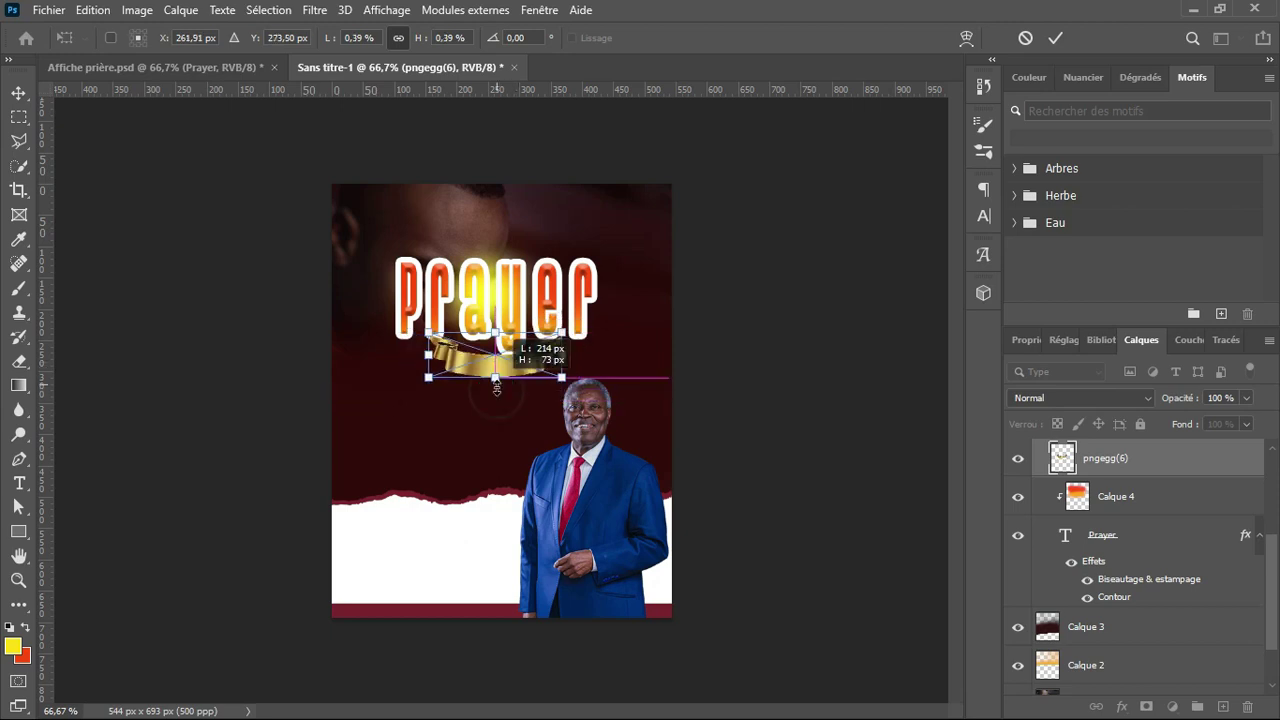
key(Return)
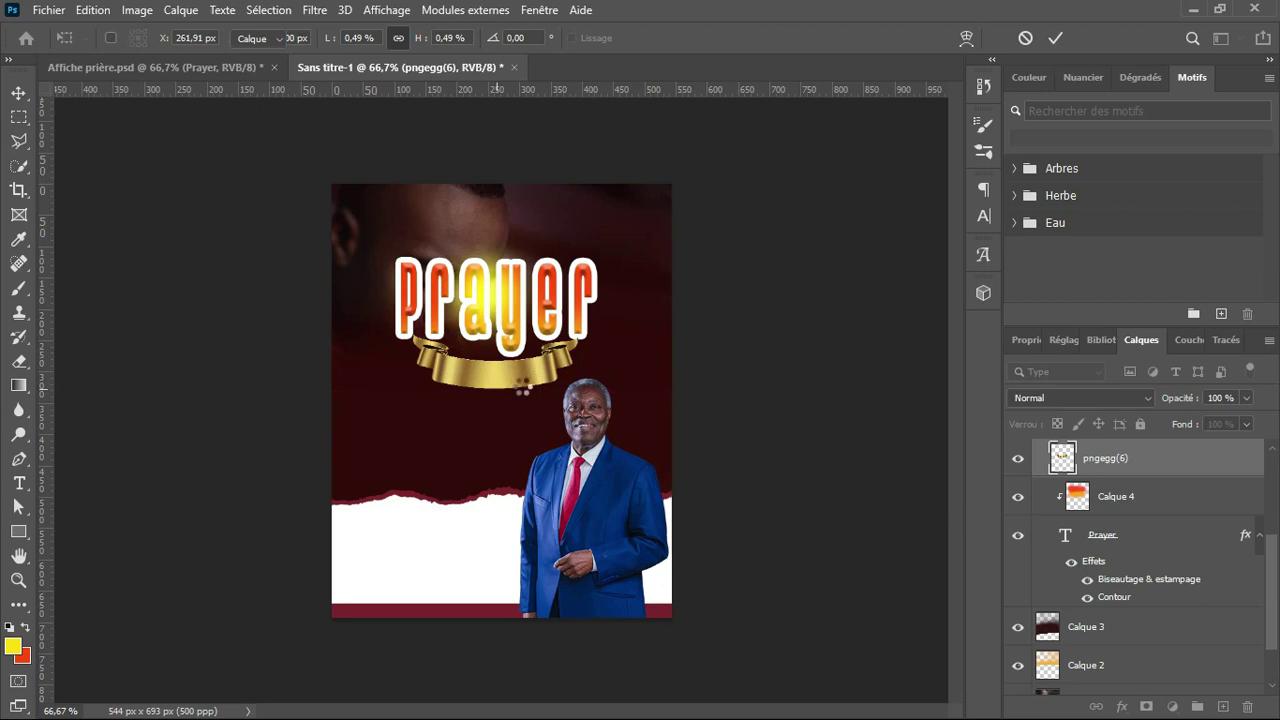
Add a new layer above the ribbon and set the Pen tool to Tracé mode
key(p)
key(ctrl+minus)
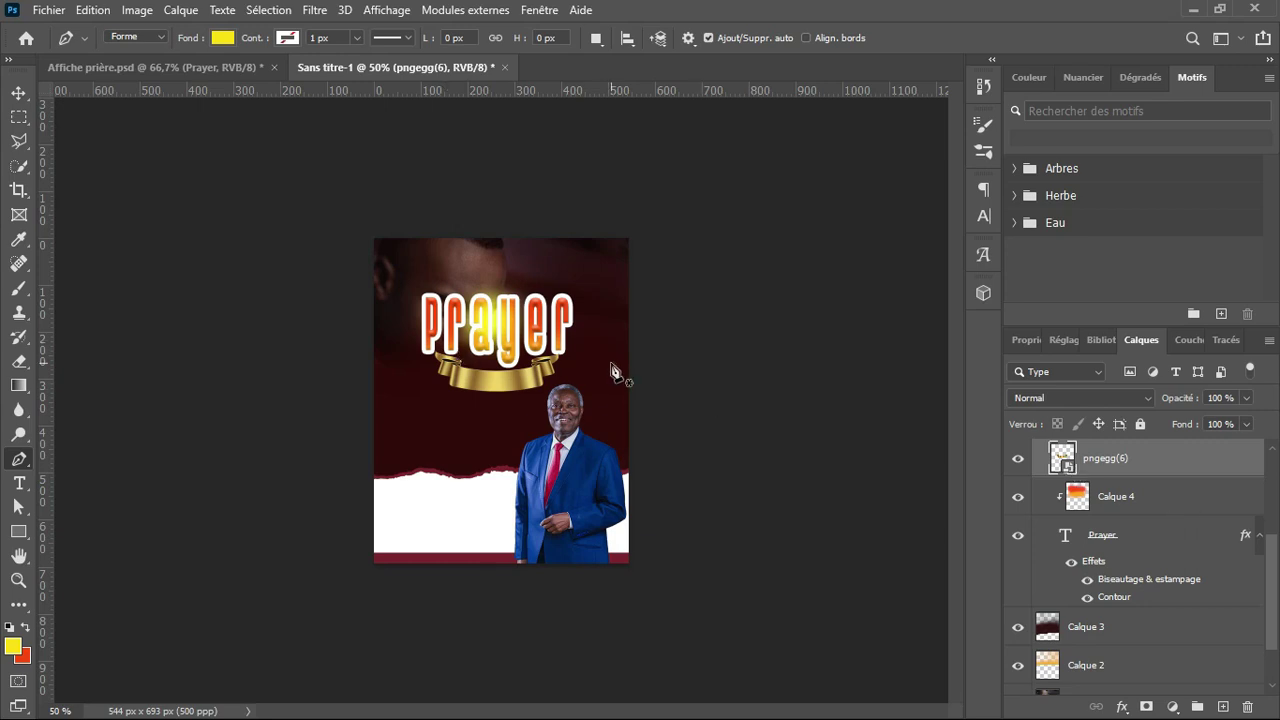
click(1222, 707)
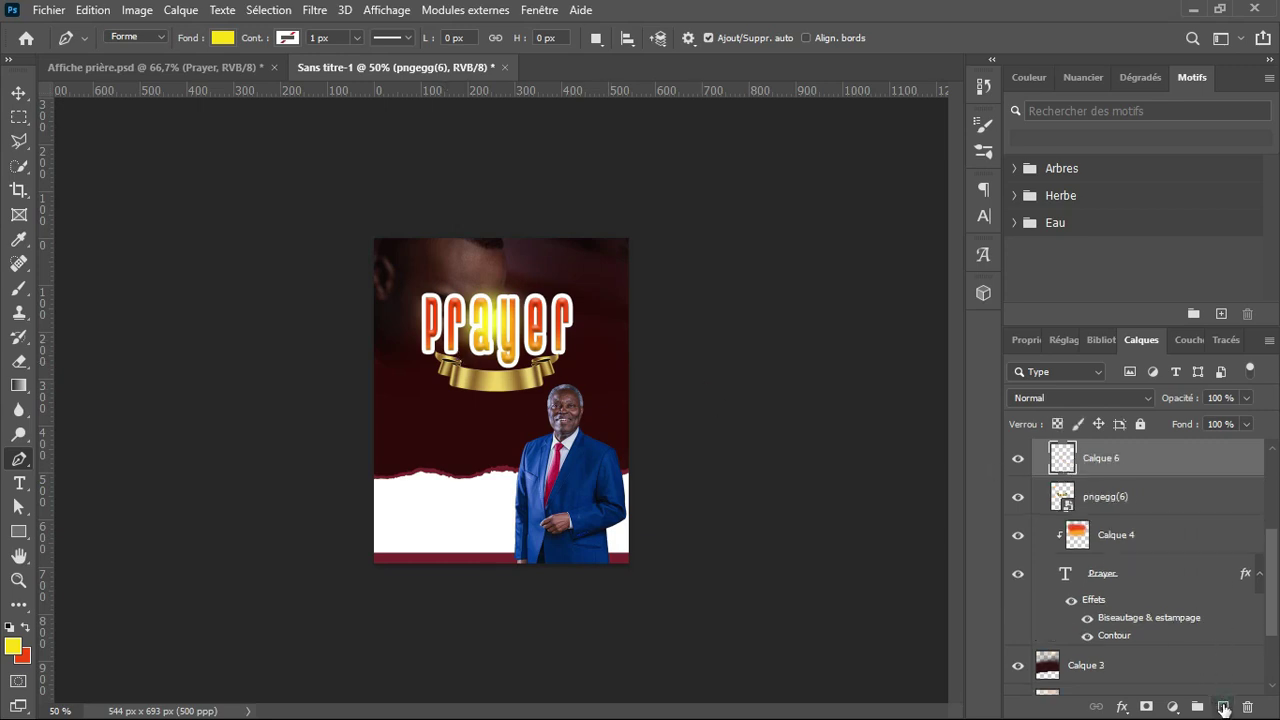
click(157, 36)
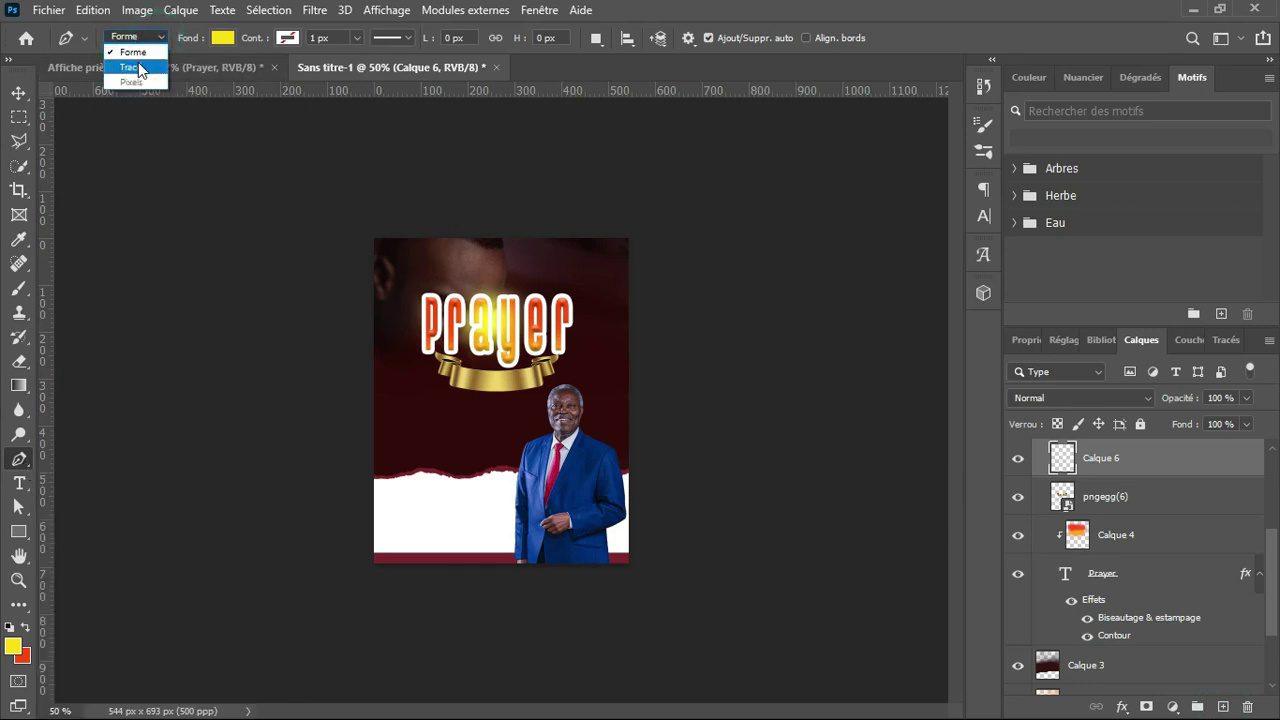
click(137, 48)
click(137, 36)
click(137, 62)
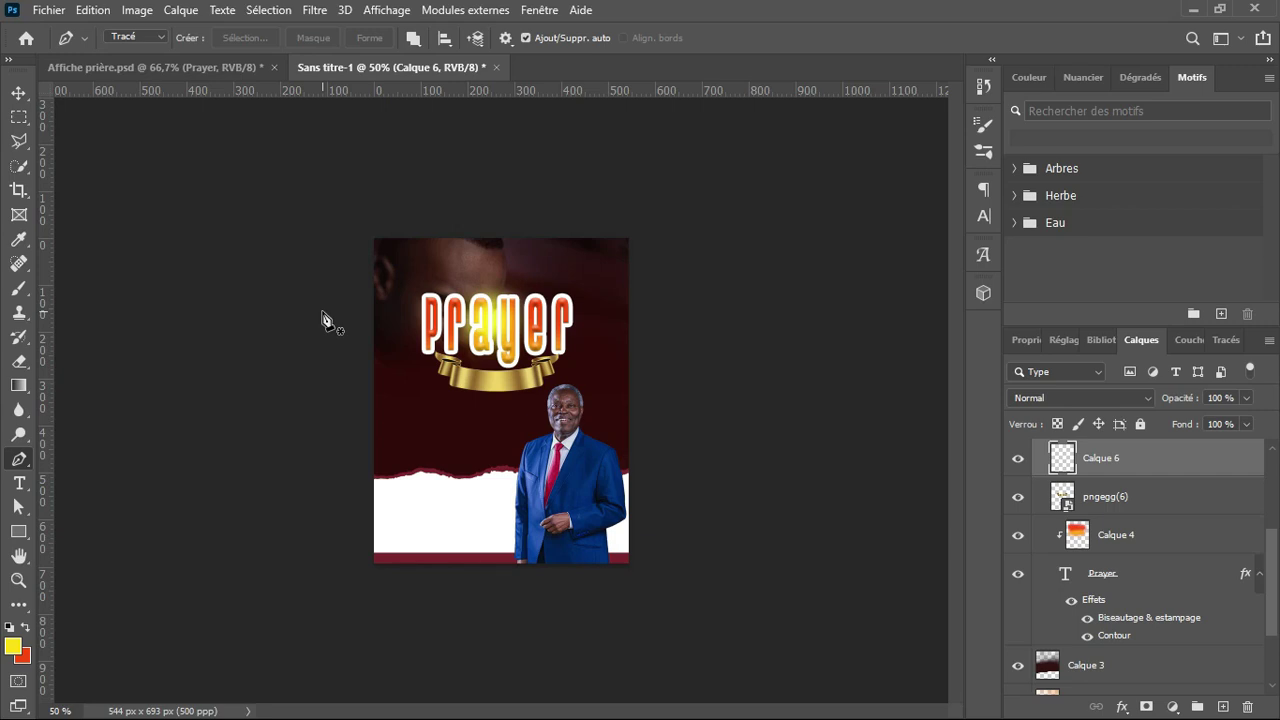
Draw a downward-sagging curved path from outside the poster's left edge, through the ribbon, to beyond its right edge
key(ctrl+minus)
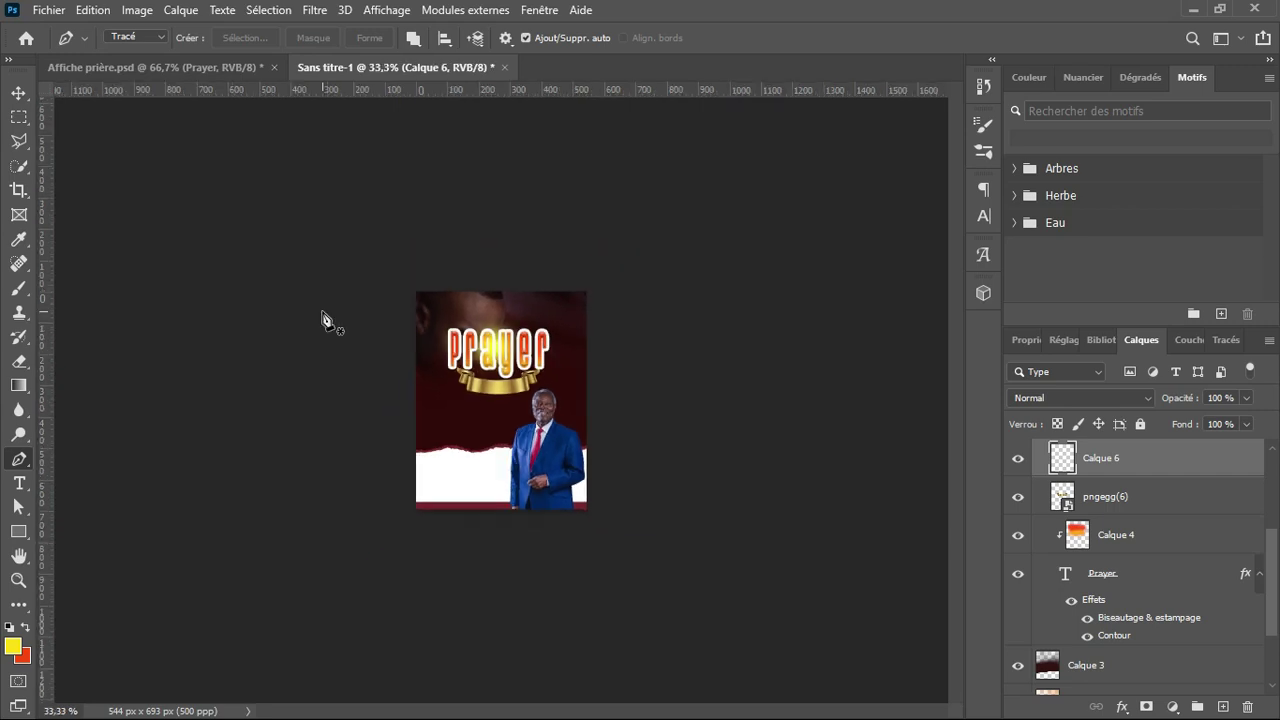
click(389, 340)
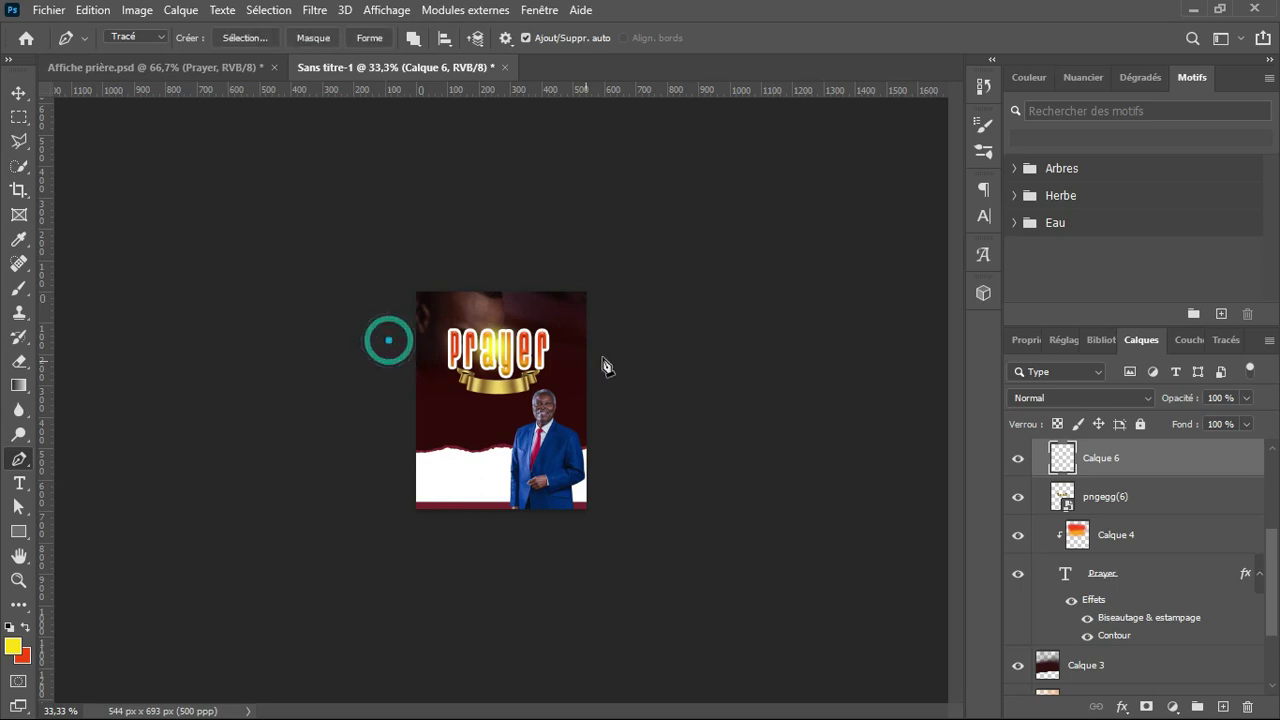
click(657, 340)
drag(657, 344, 852, 232)
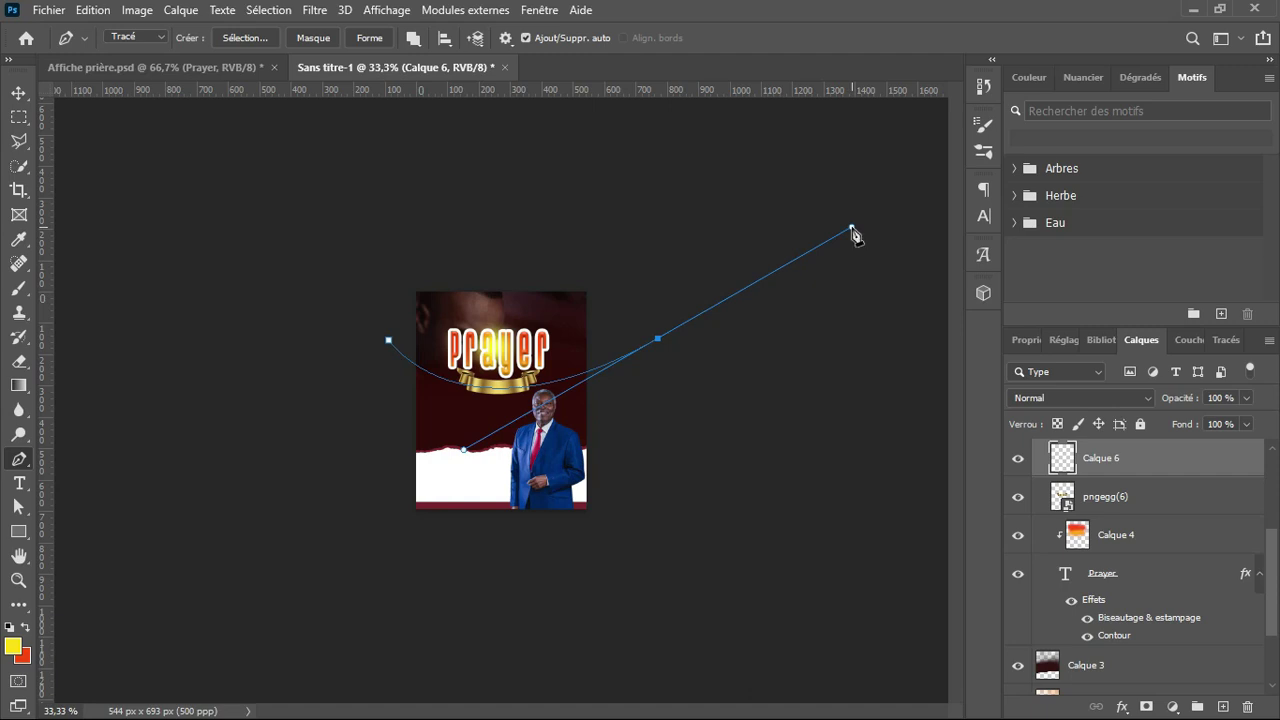
key(Return)
Add the text "meeting" along the curved path, starting at the middle of the gold ribbon
scroll(470, 393, up, 3)
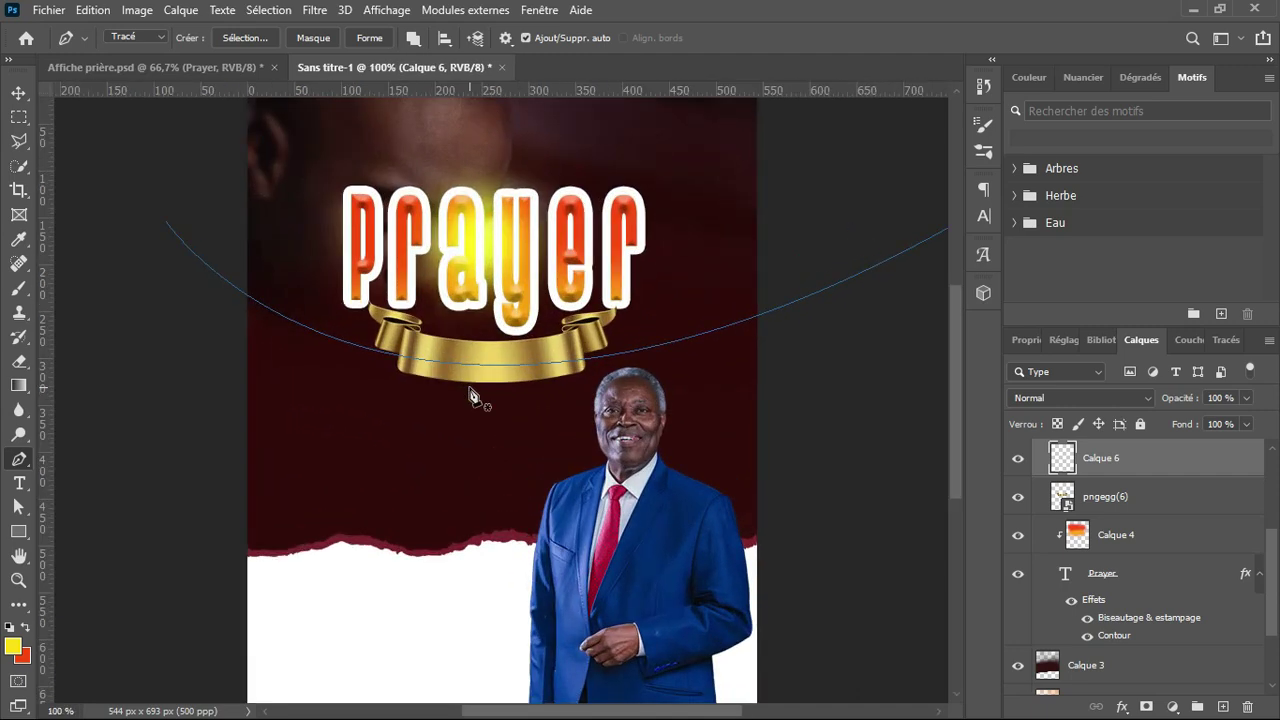
key(t)
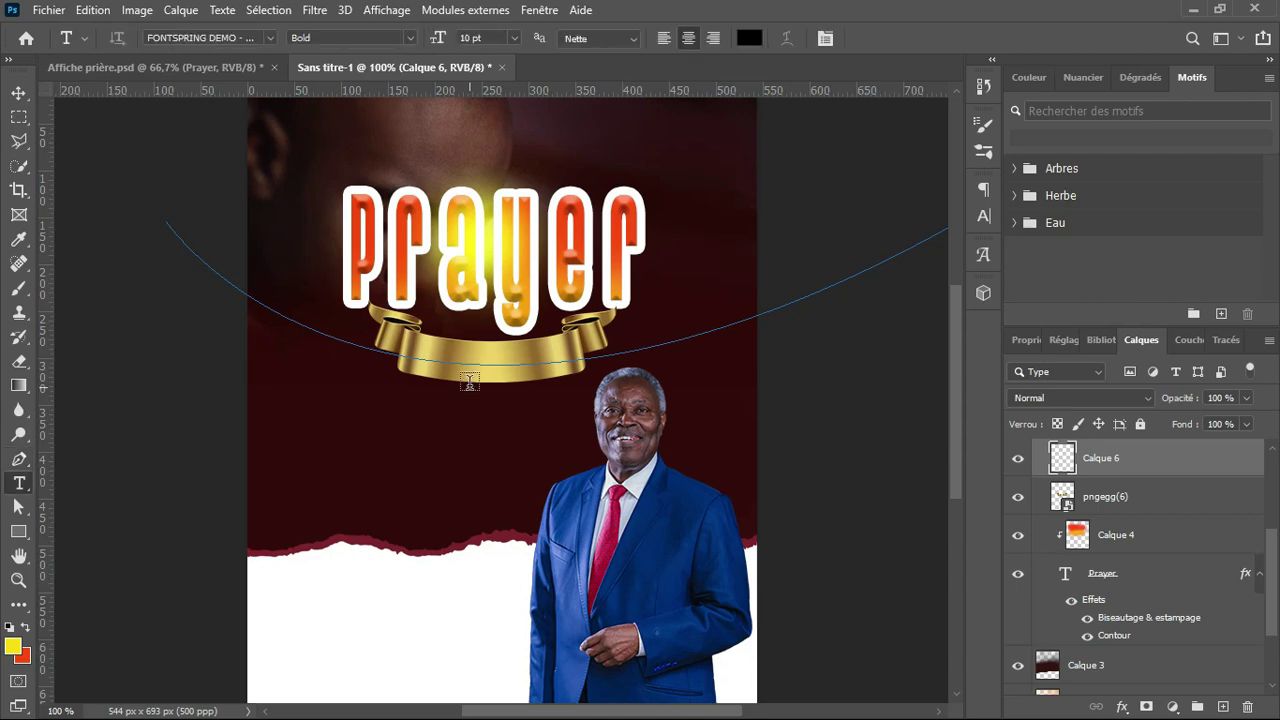
click(475, 363)
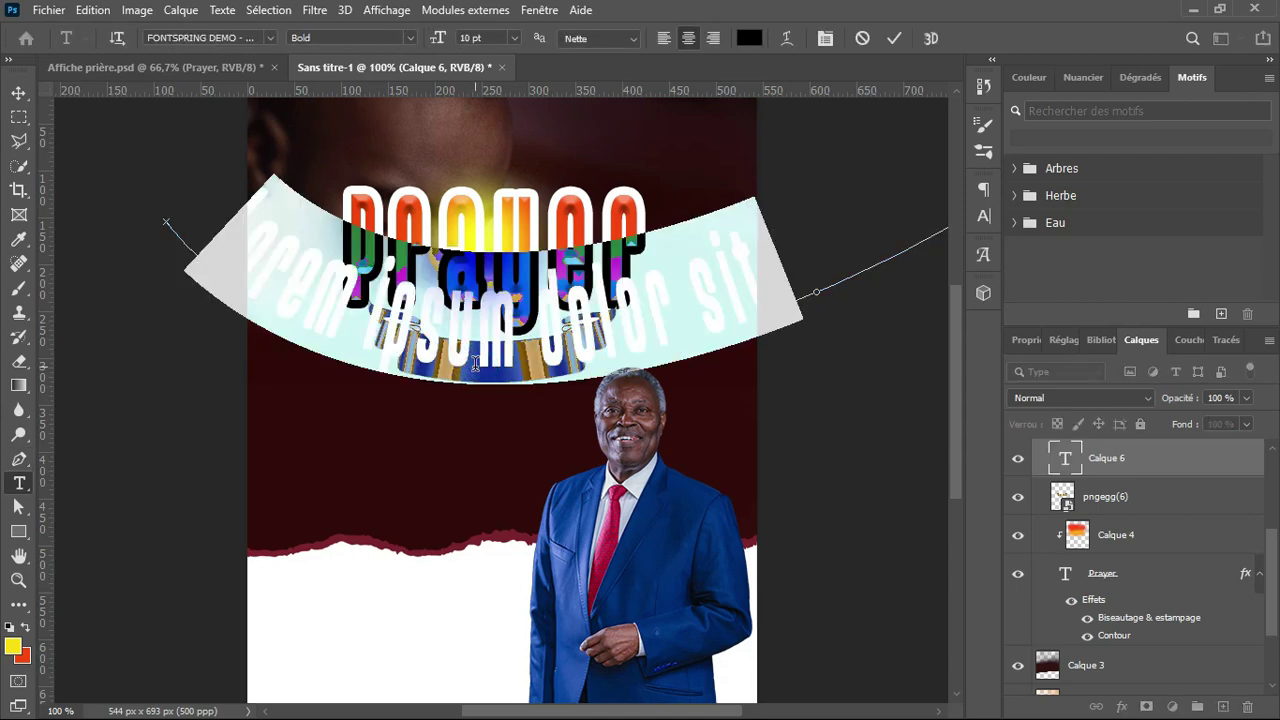
text(meeting)
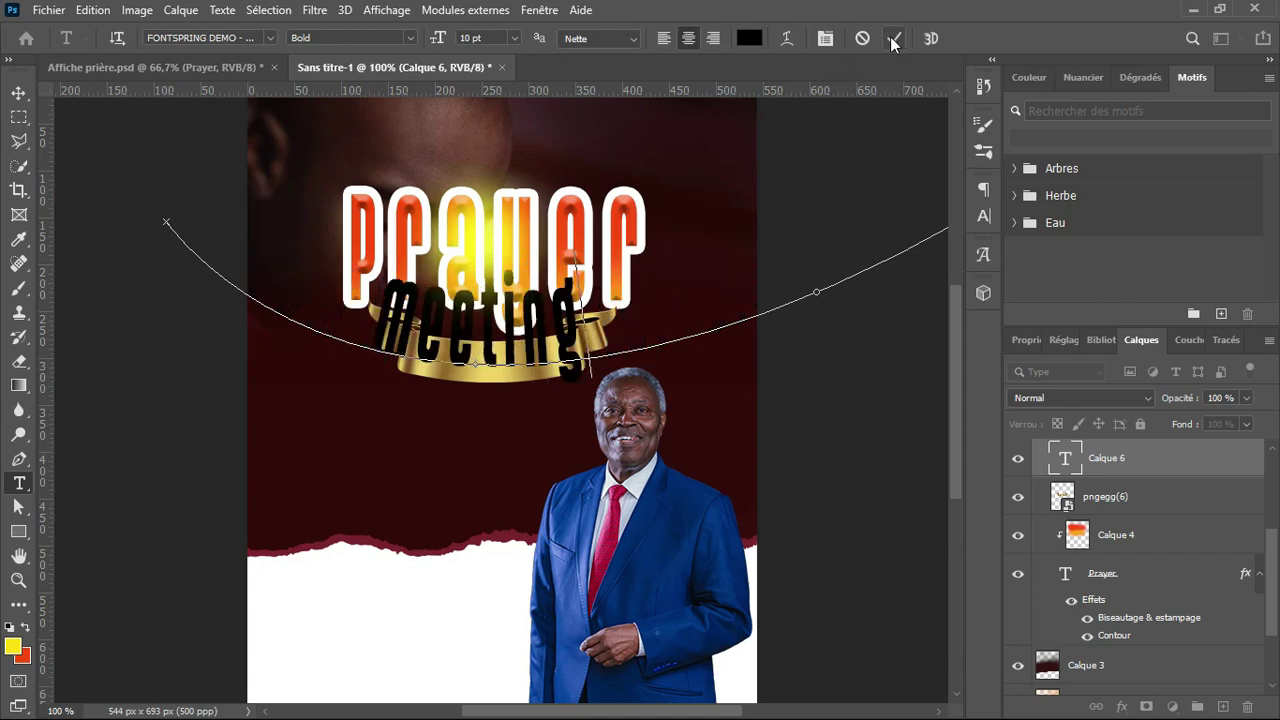
click(890, 36)
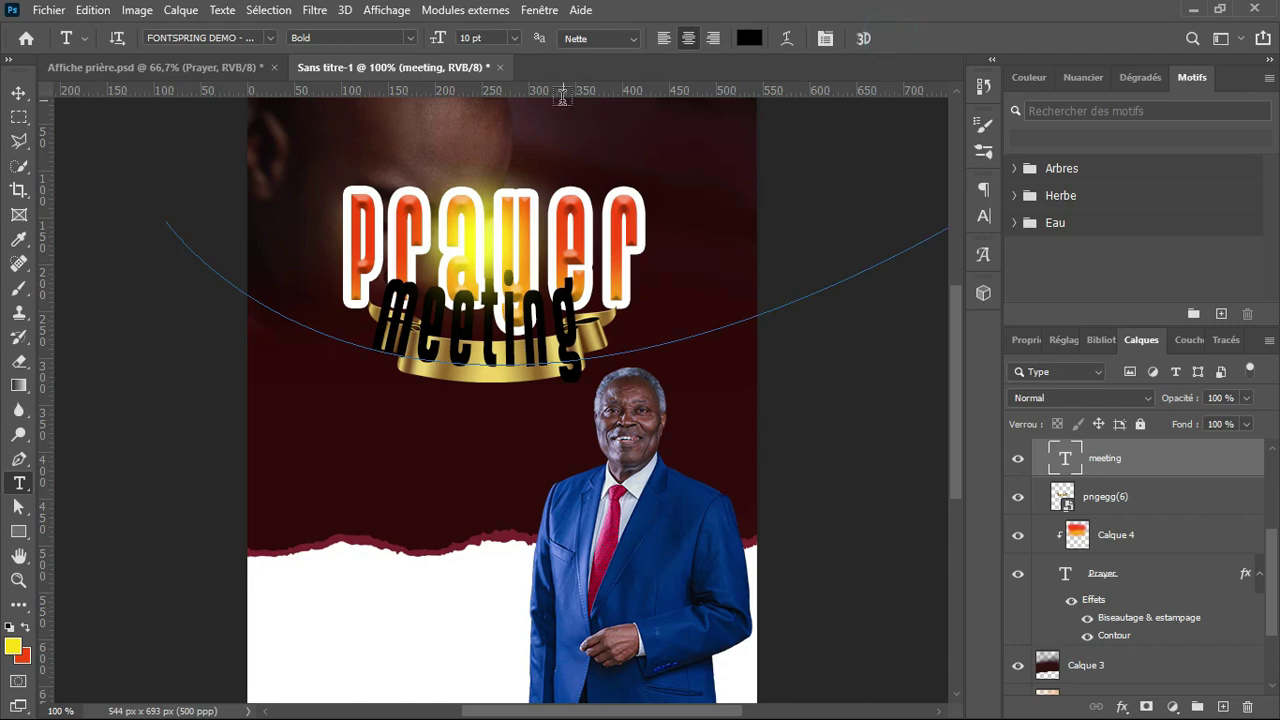
Try 3 pt and 5 pt for the "meeting" text, and settle on a font size of 4 pt
drag(445, 42, 437, 40)
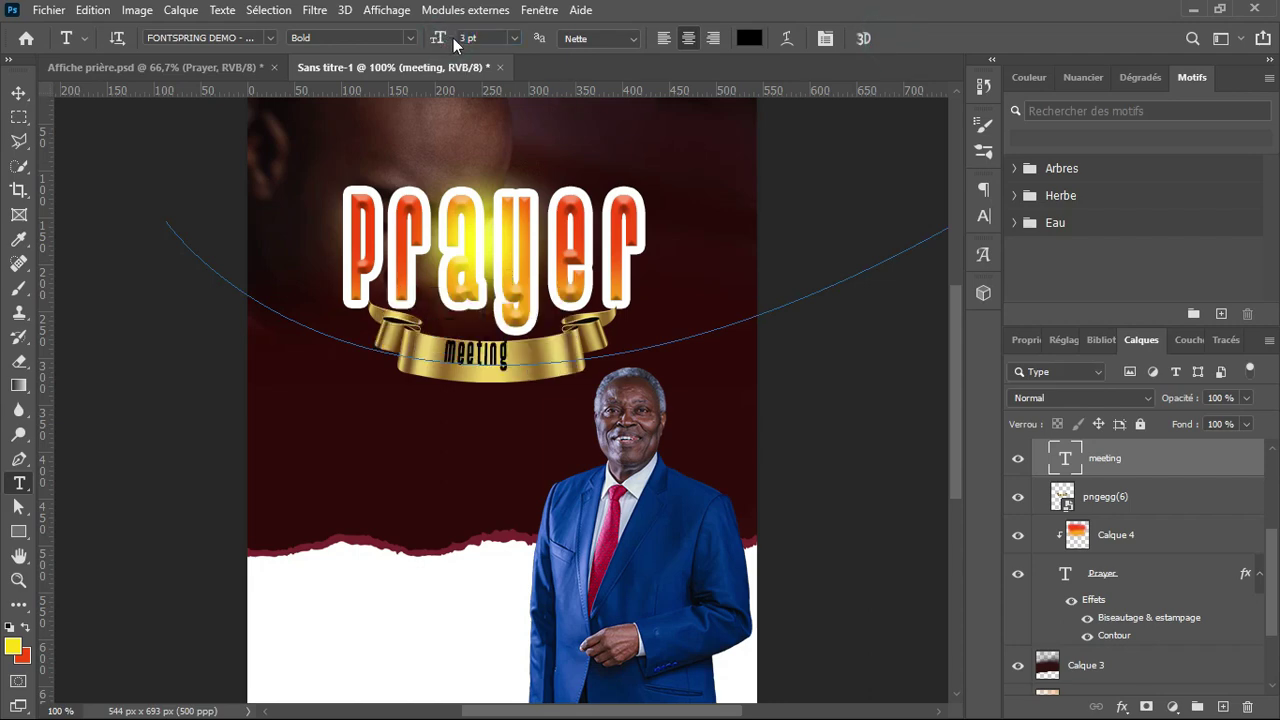
double_click(463, 37)
text(5)
key(Return)
double_click(463, 37)
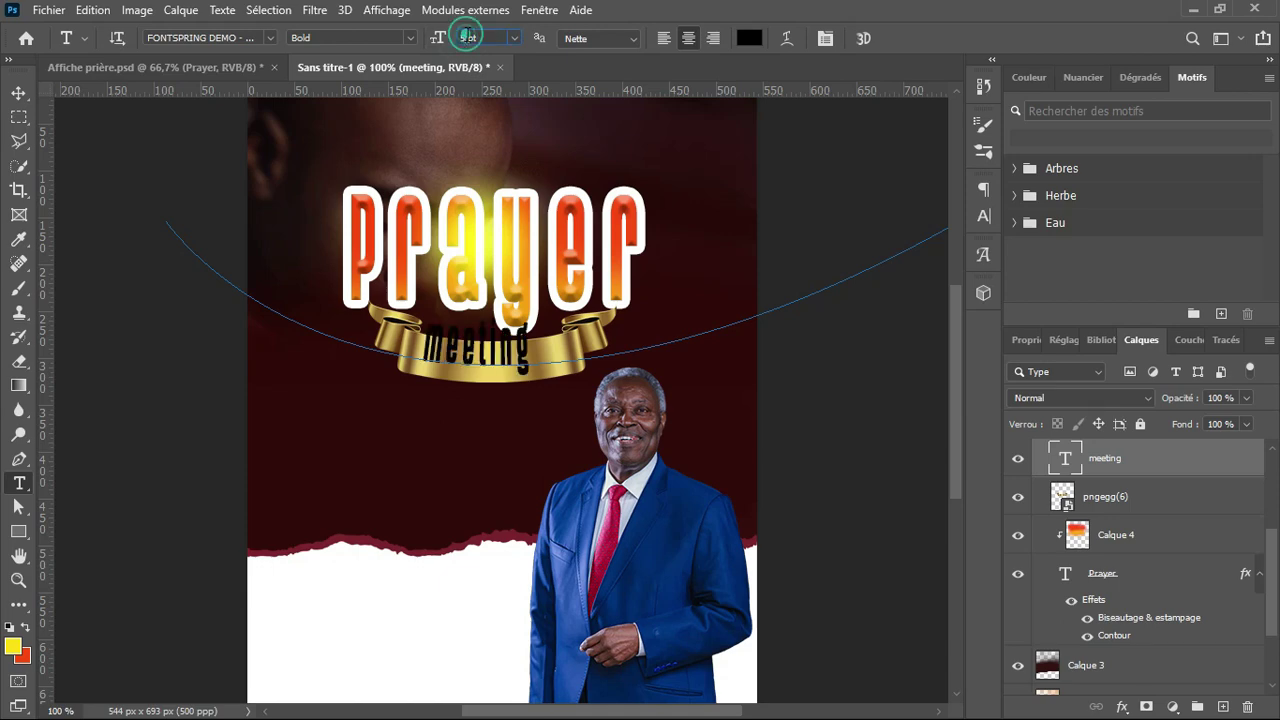
text(4)
key(Return)
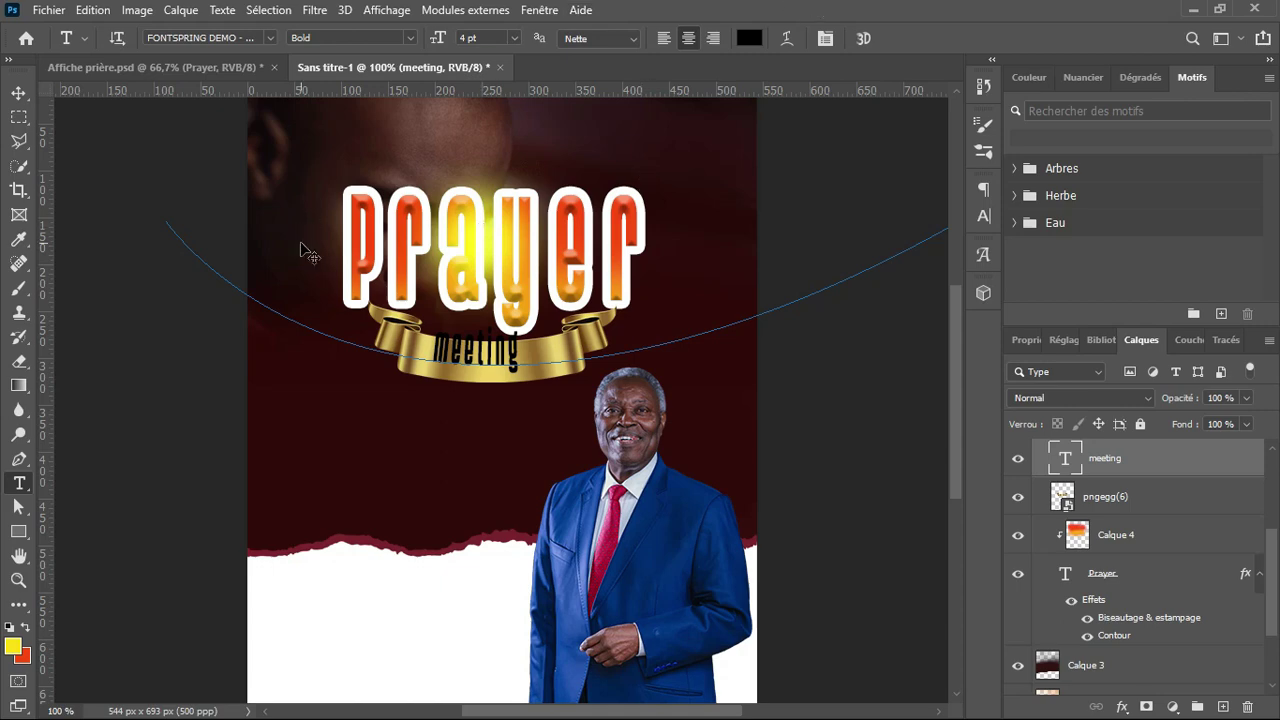
Nudge the "meeting" text down and to the right so it sits centred on the gold ribbon
key(v)
key(Down)
key(Down)
key(Down)
key(Down)
key(Down)
key(Down)
key(Down)
key(Down)
key(Down)
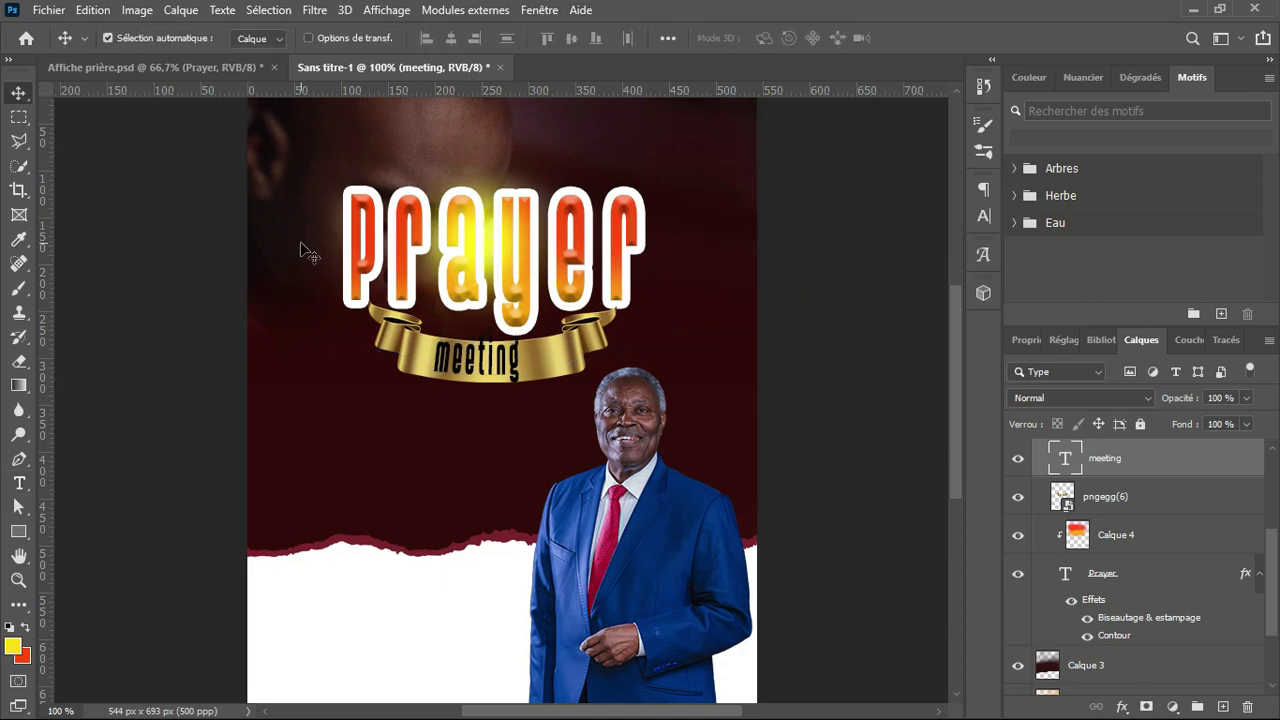
key(Right)
key(Right)
key(Right)
key(Right)
key(Right)
key(Right)
key(Right)
key(Right)
key(Down)
key(Down)
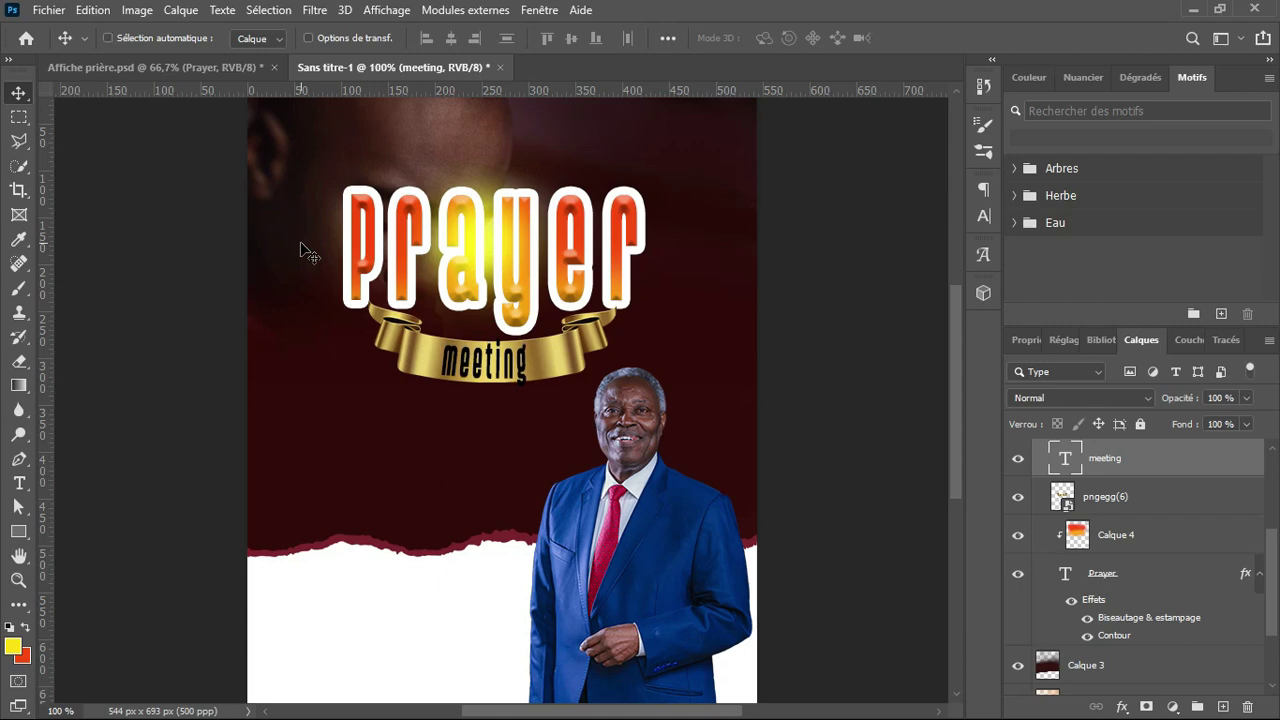
Reduce the "meeting" text's font size to 3.9 pt to fit the ribbon's height
key(ctrl+t)
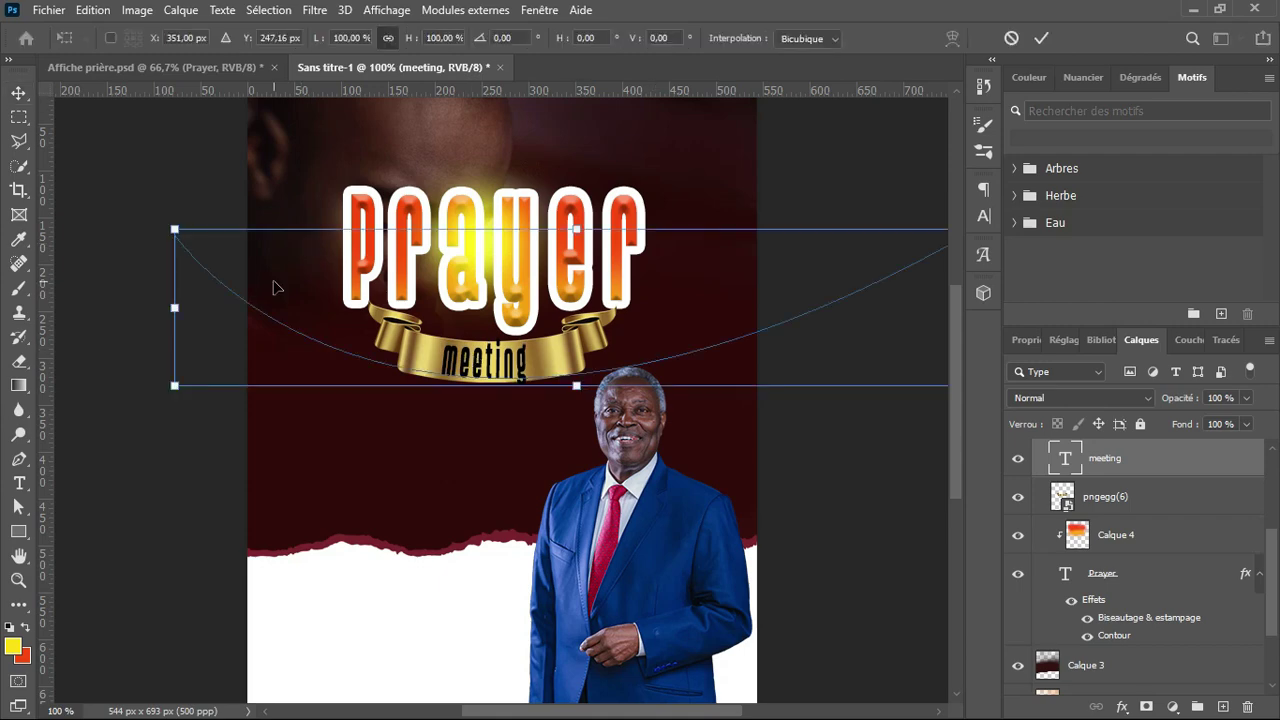
key(Return)
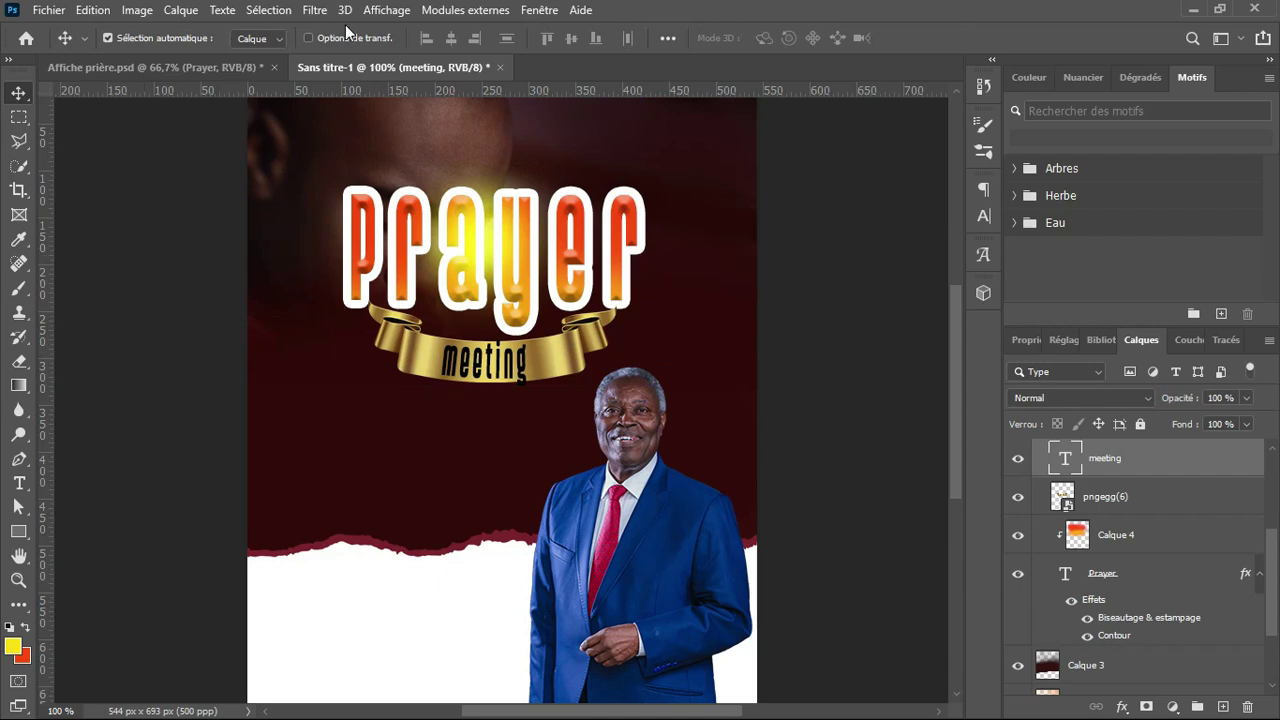
key(t)
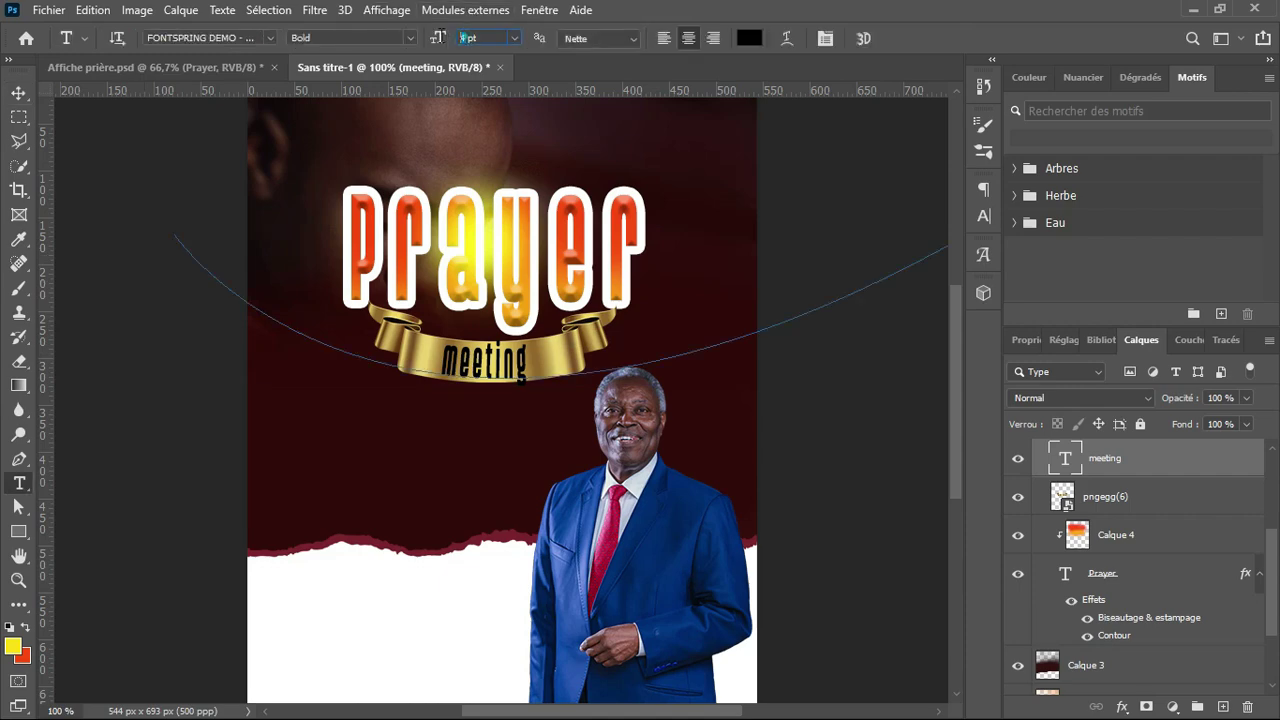
drag(445, 38, 441, 38)
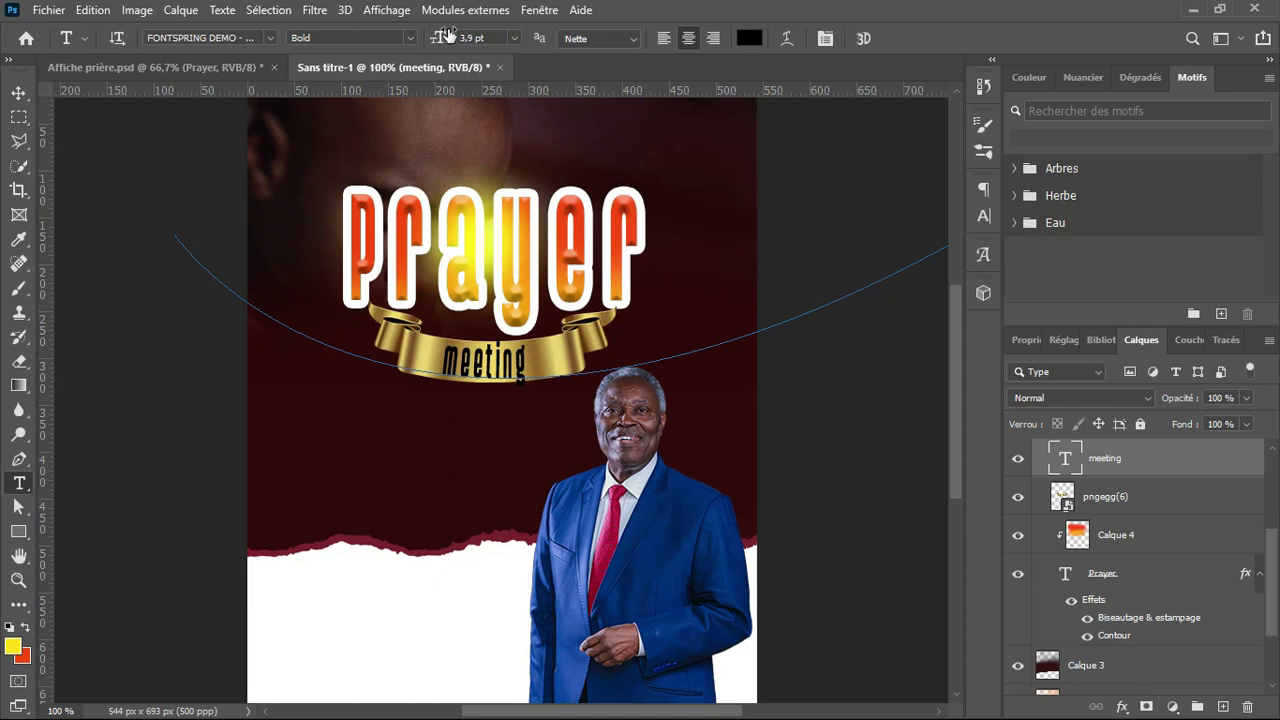
Set the font size of the "meeting" text on the ribbon to 3,5 pt
click(473, 37)
key(BackSpace)
key(Return)
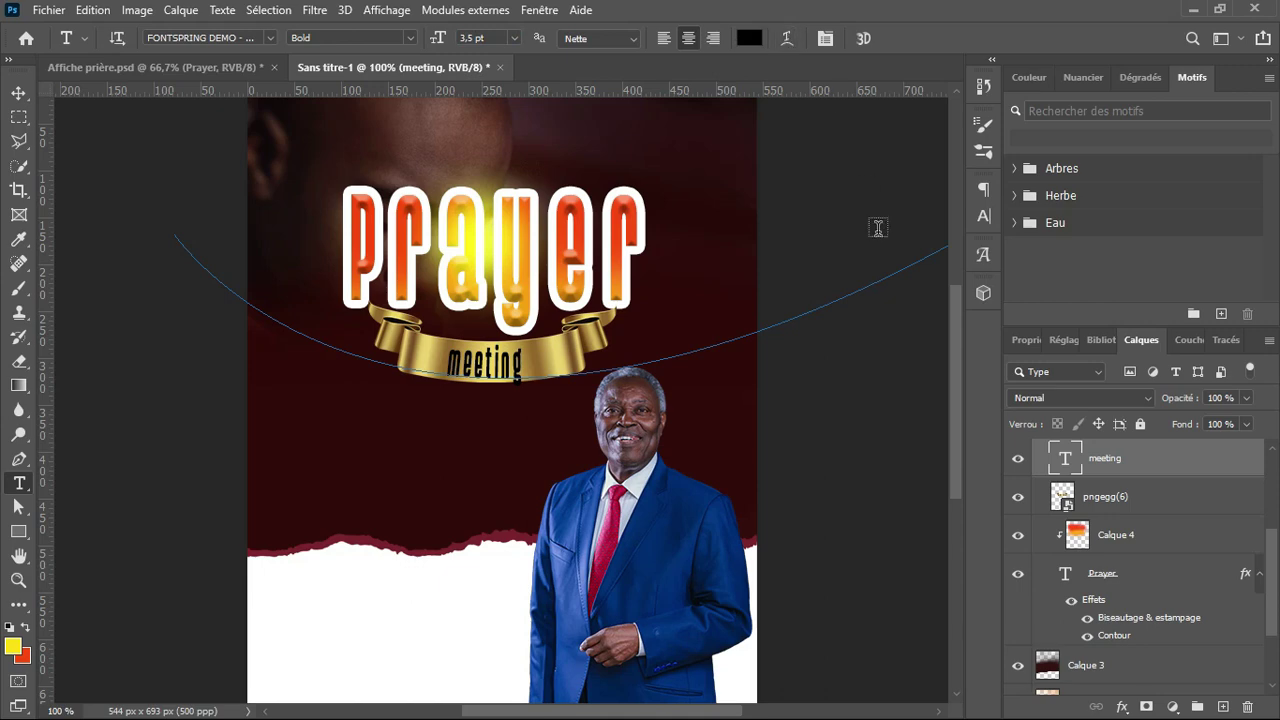
key(v)
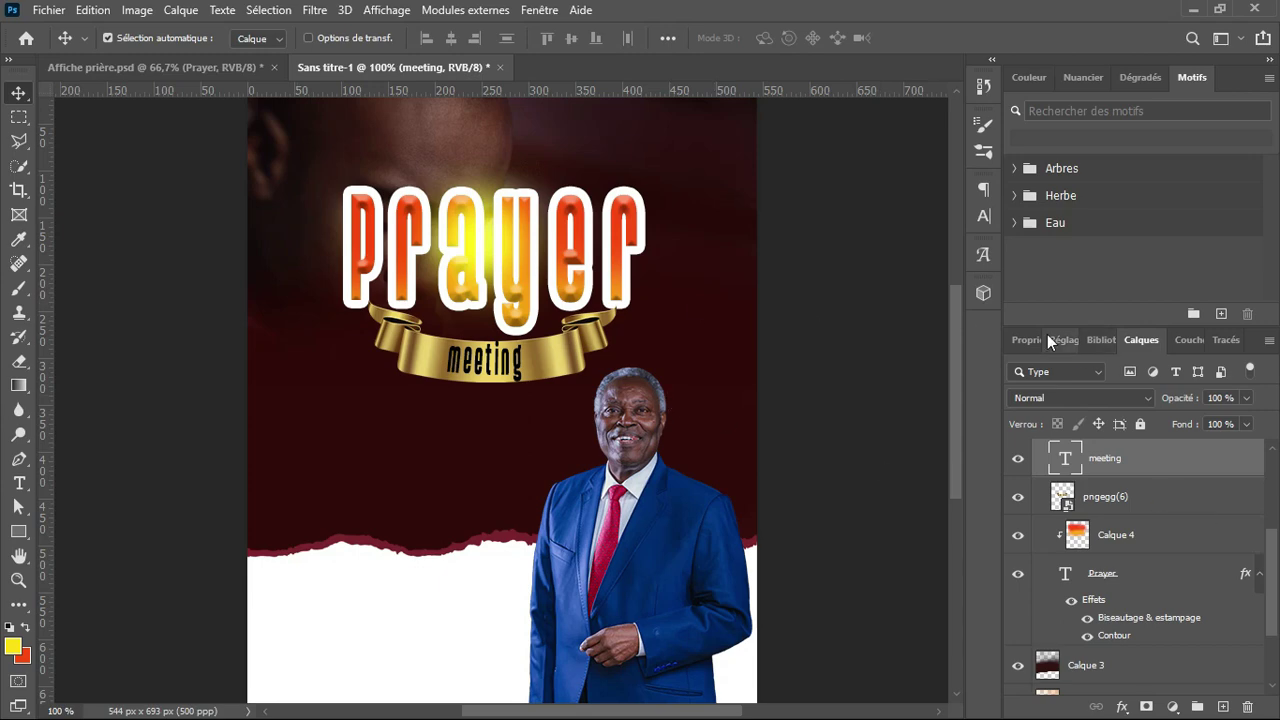
Check the finished poster for reference, and set the "meeting" text in Gilroy ExtraBold with all capitals
click(225, 70)
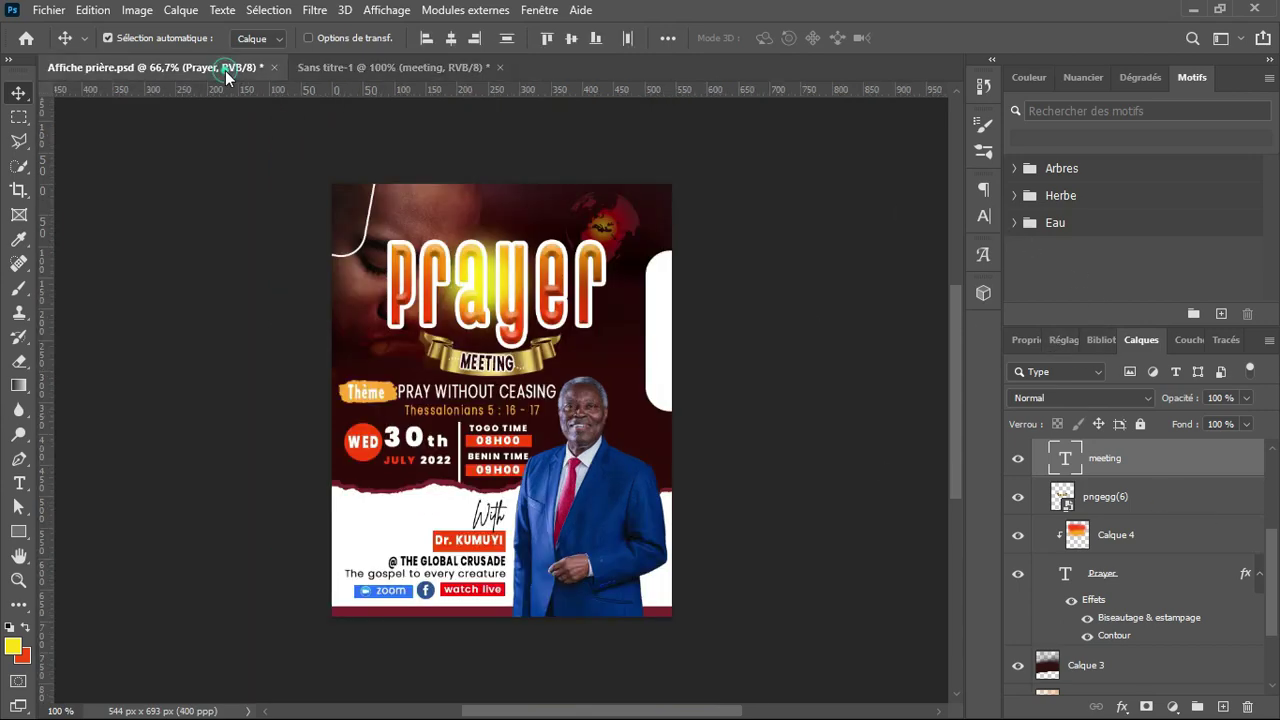
click(431, 66)
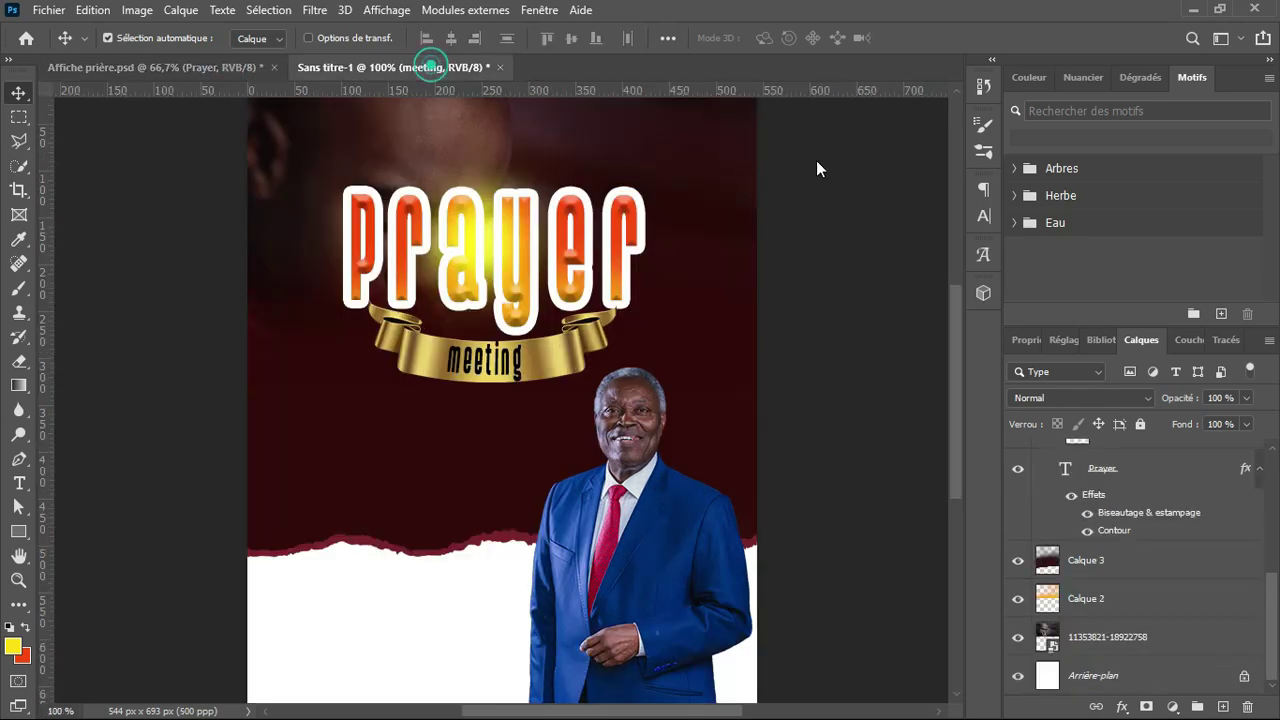
click(983, 219)
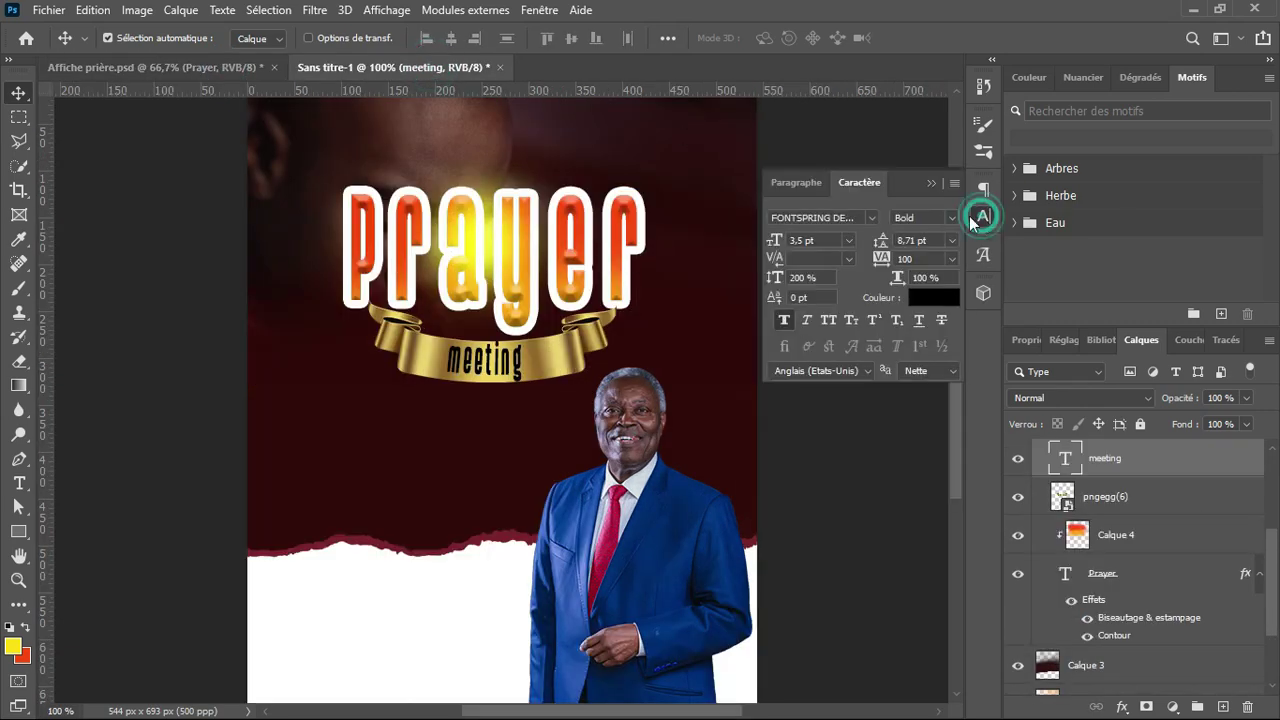
click(877, 217)
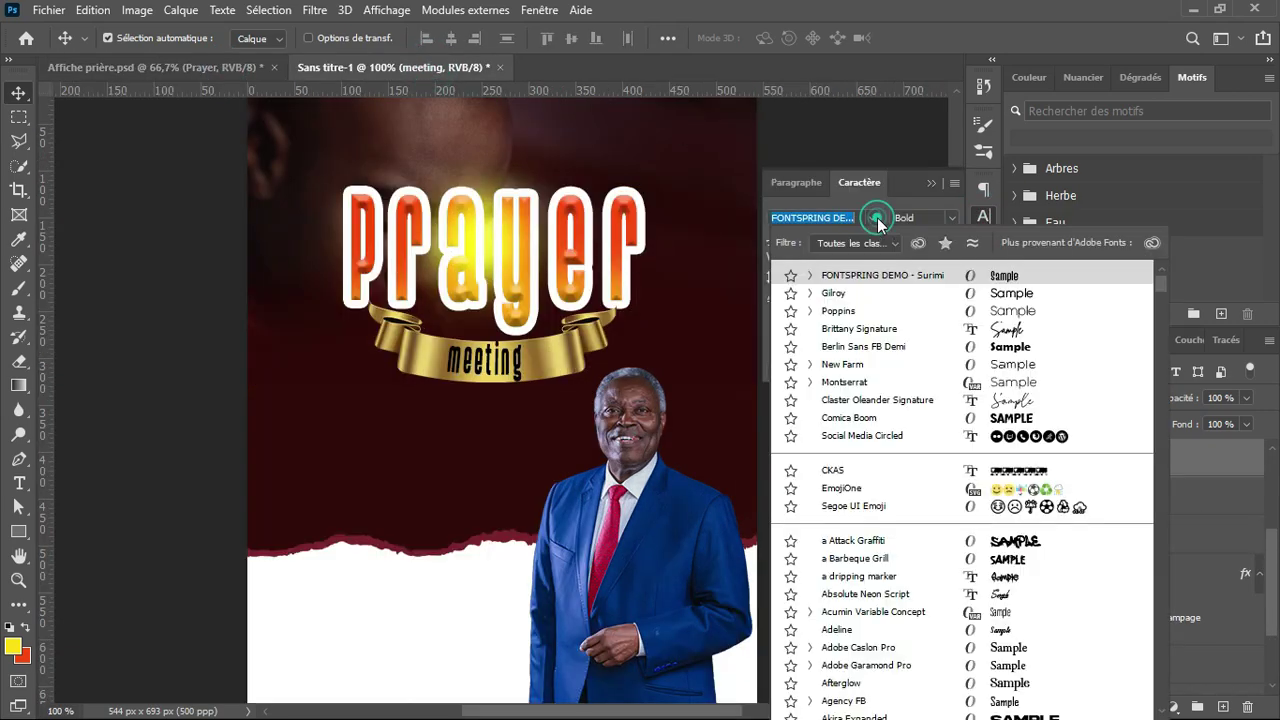
click(832, 294)
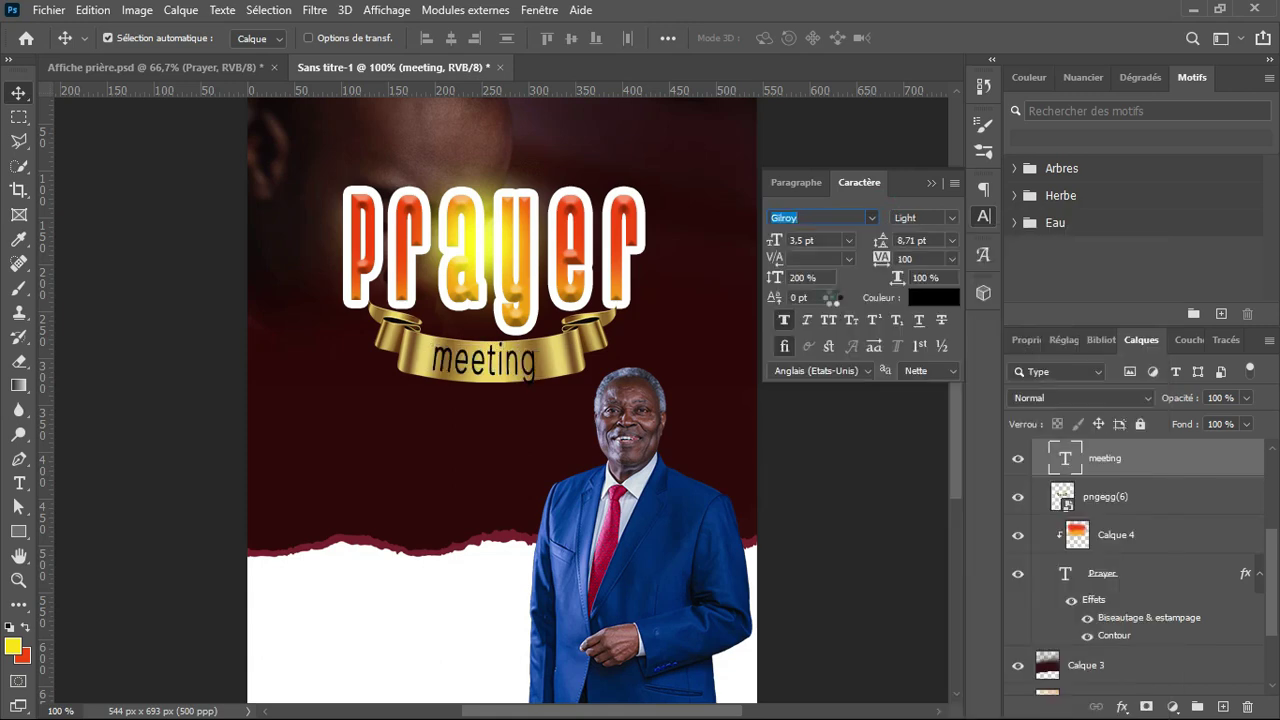
click(952, 218)
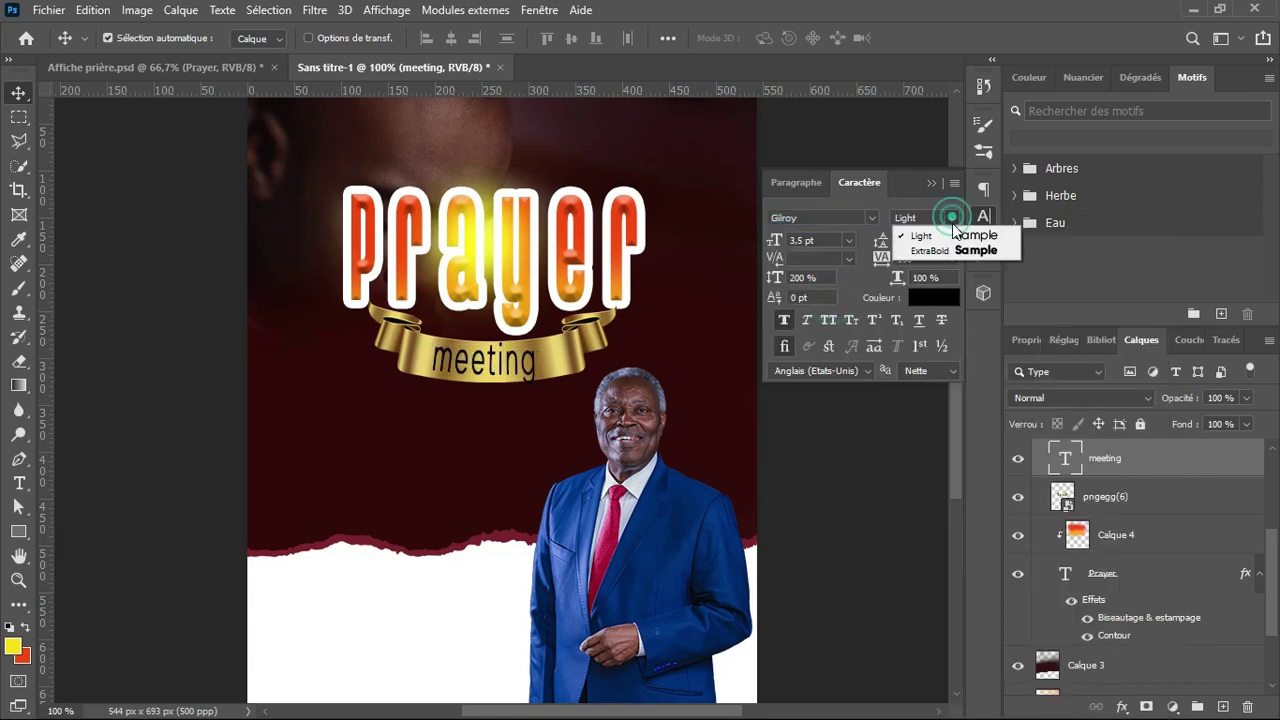
click(955, 250)
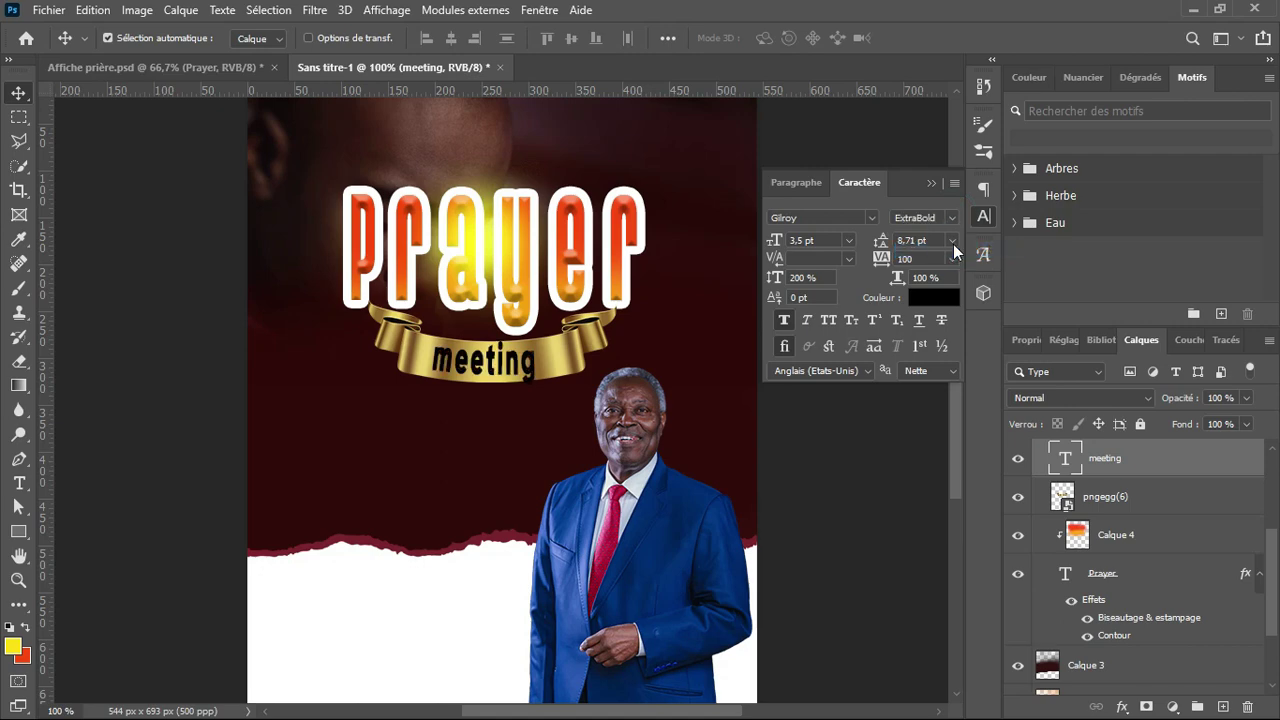
click(828, 318)
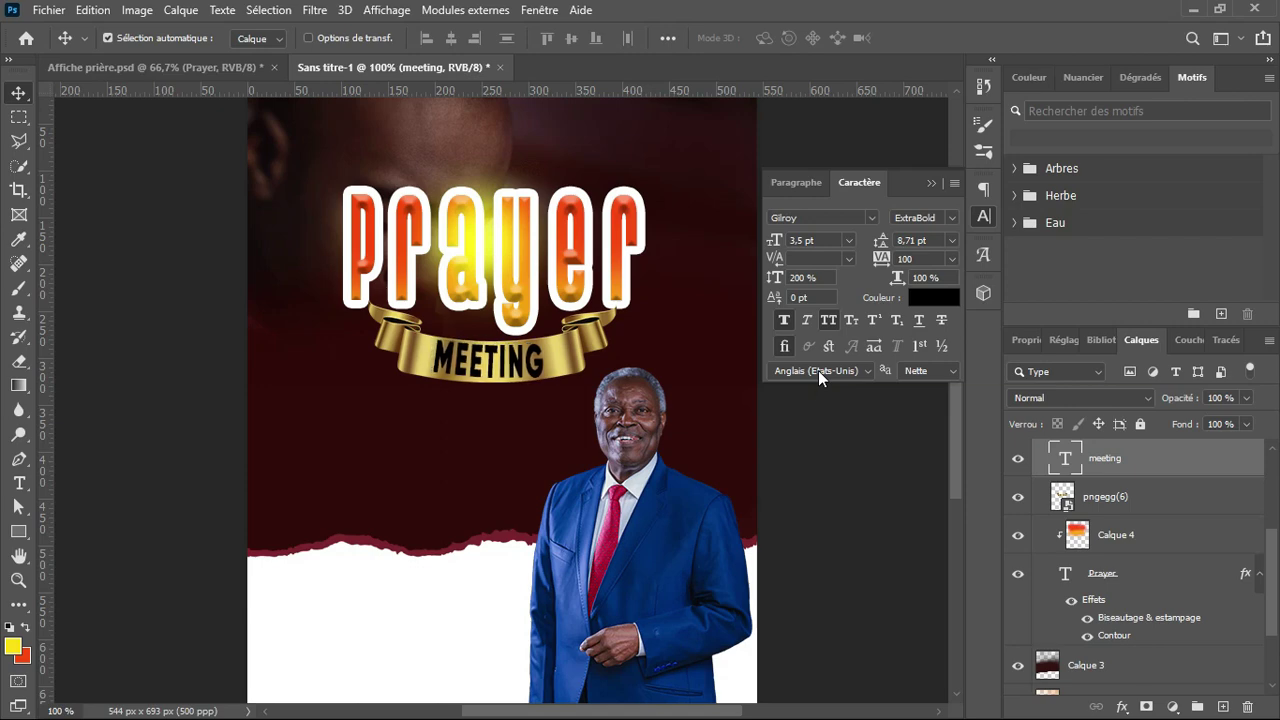
Colour the MEETING text white, sampled from the poster's white lower area
key(t)
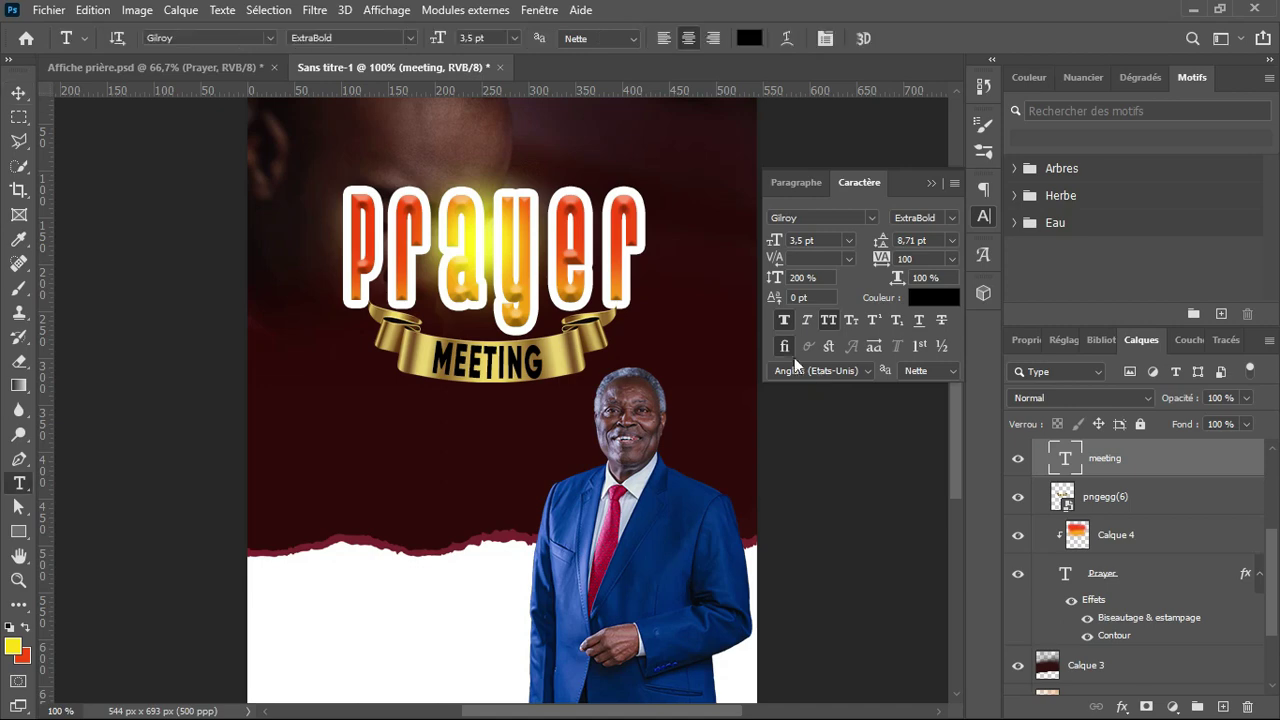
click(749, 38)
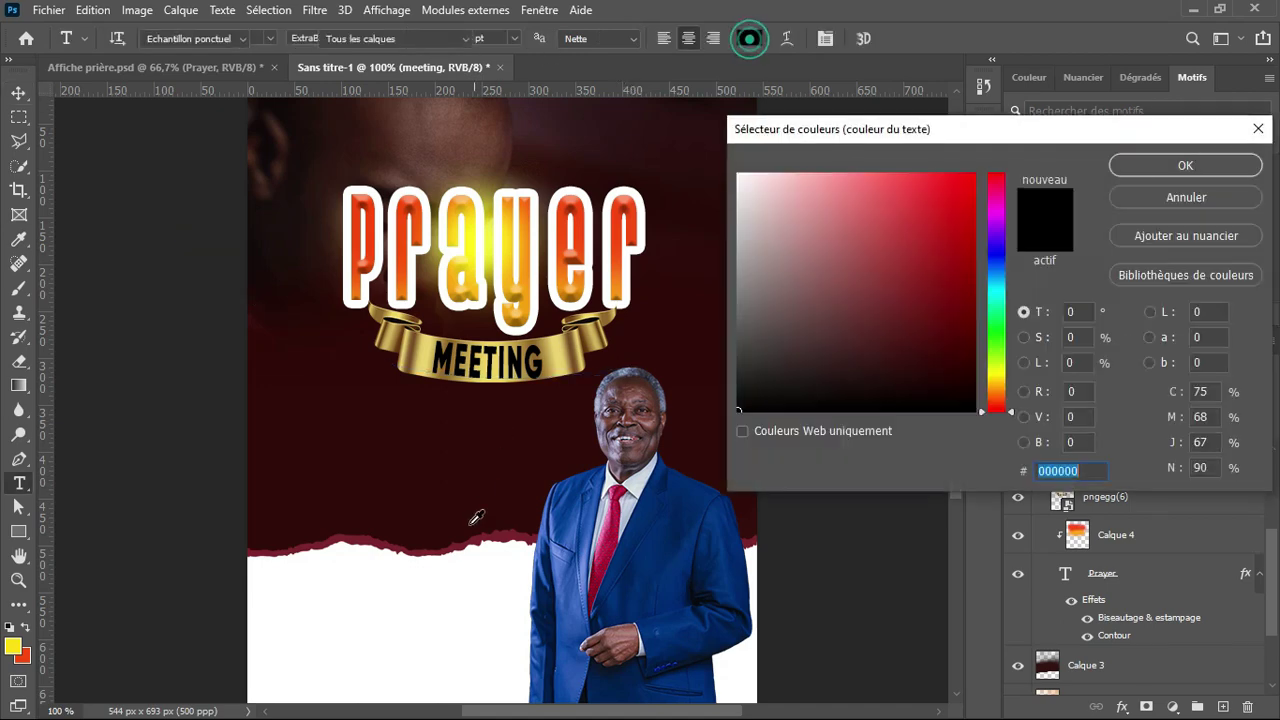
click(457, 600)
key(Return)
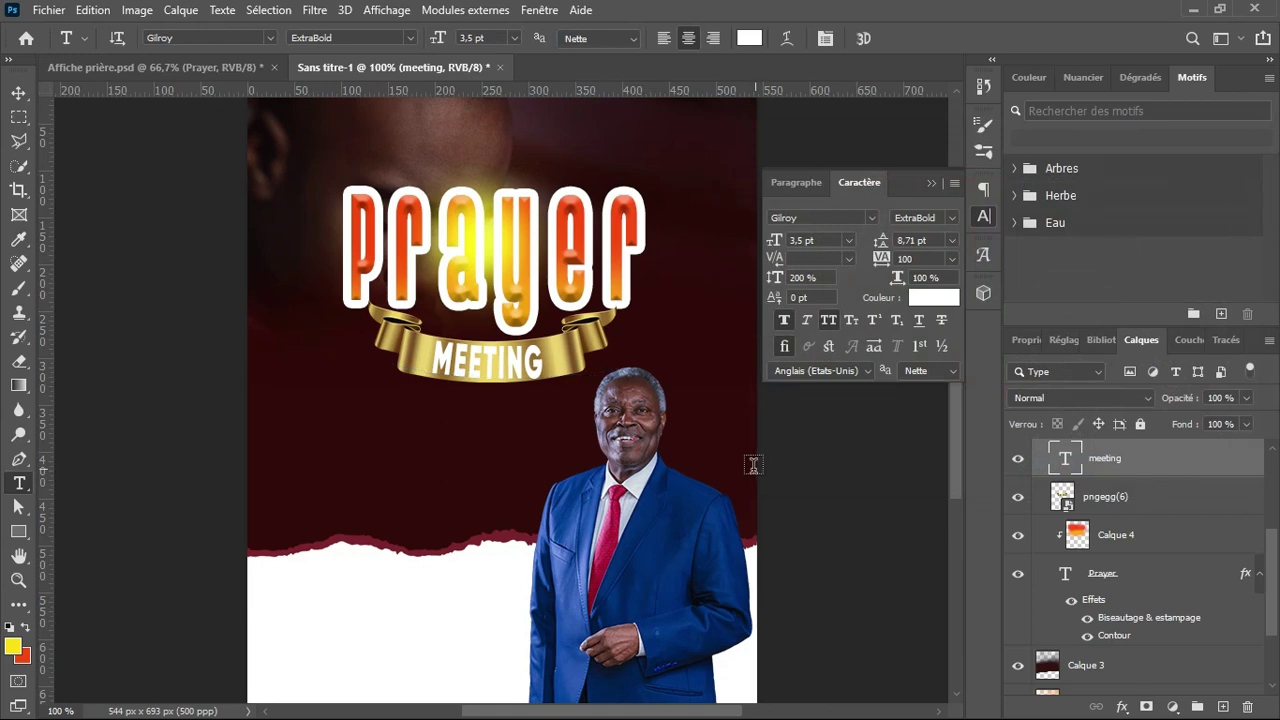
Recolour the MEETING text with gold d2b55c sampled from the ribbon
click(749, 38)
click(560, 348)
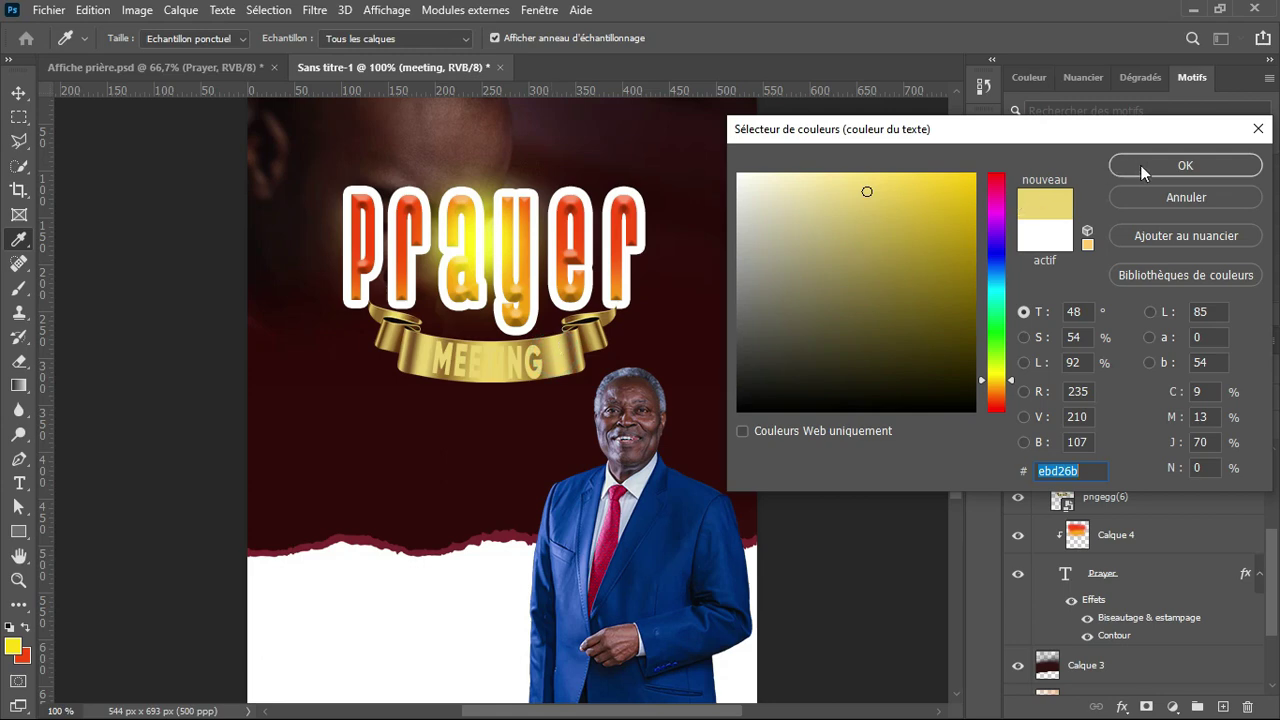
click(574, 352)
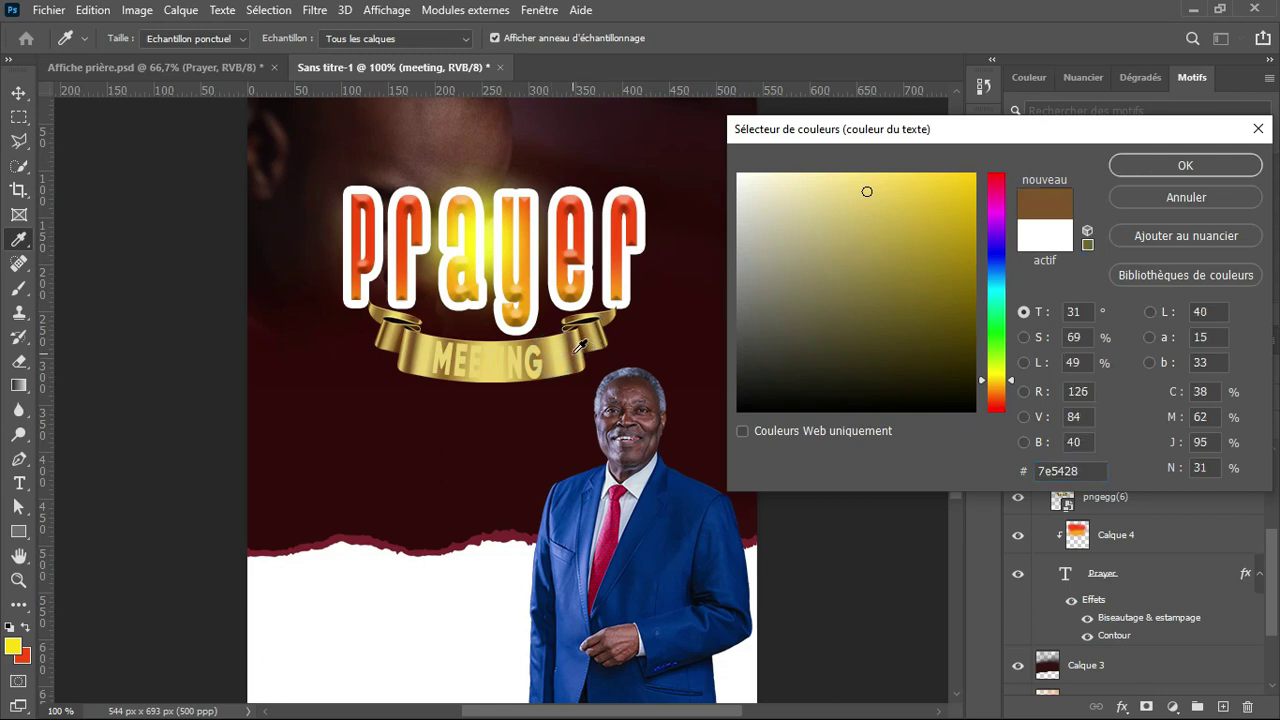
click(570, 356)
click(572, 354)
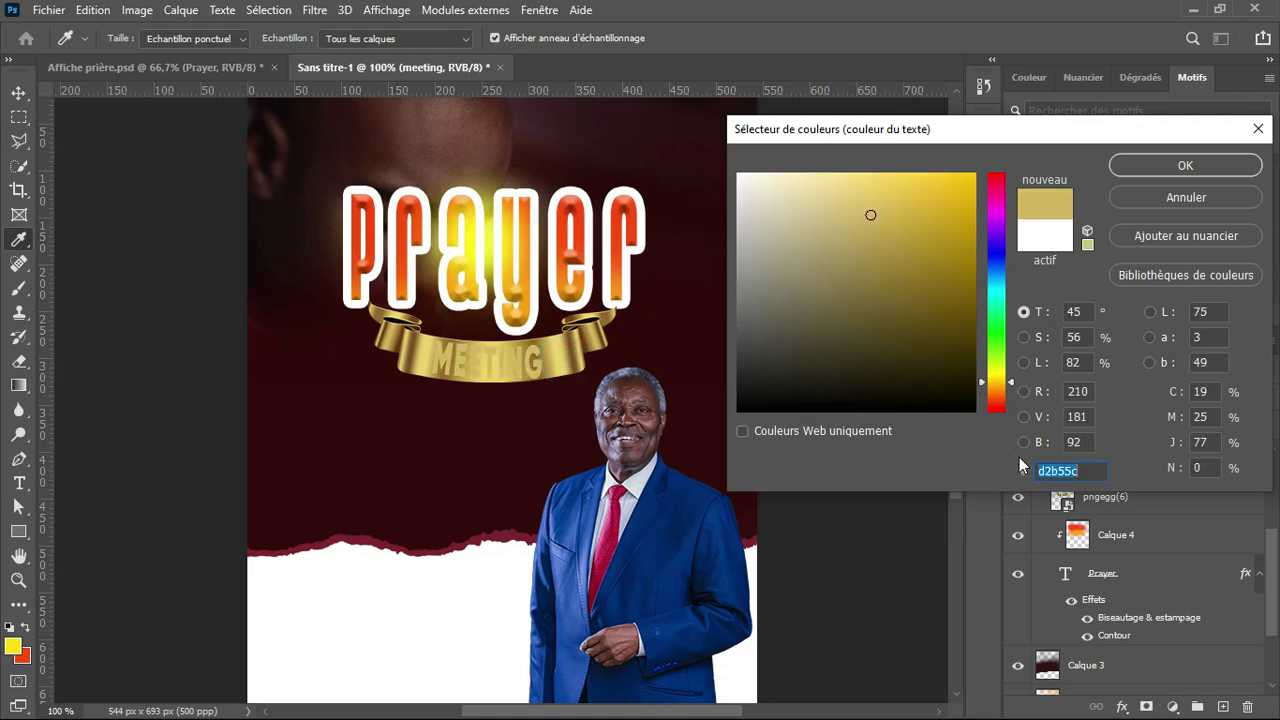
click(1060, 471)
click(1208, 174)
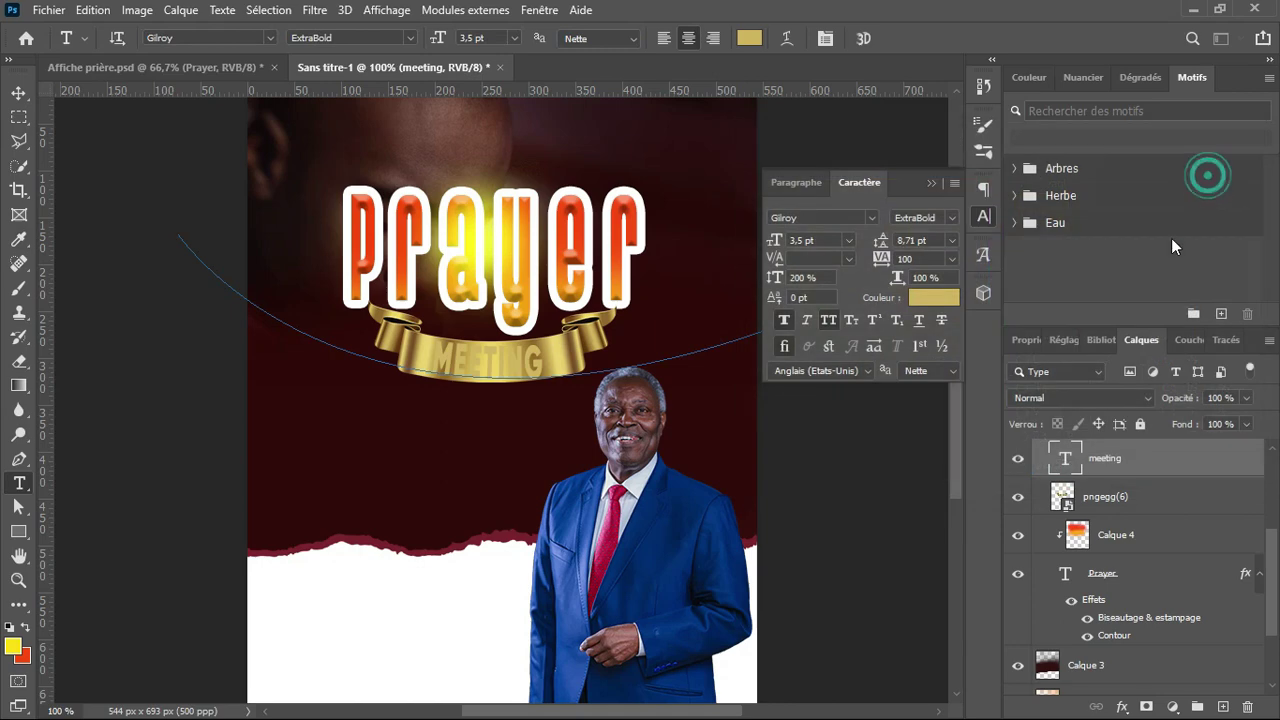
Add a 3 px white outside stroke (Contour) effect to the MEETING text layer
click(1122, 708)
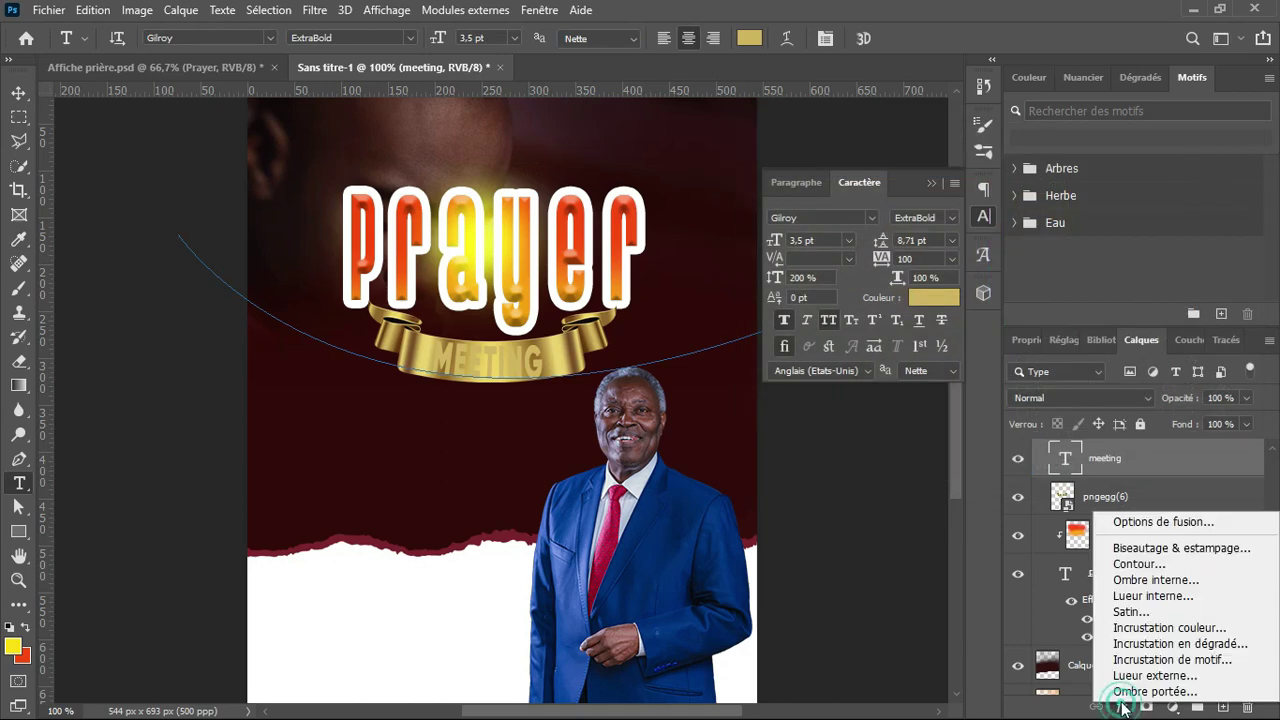
click(1145, 578)
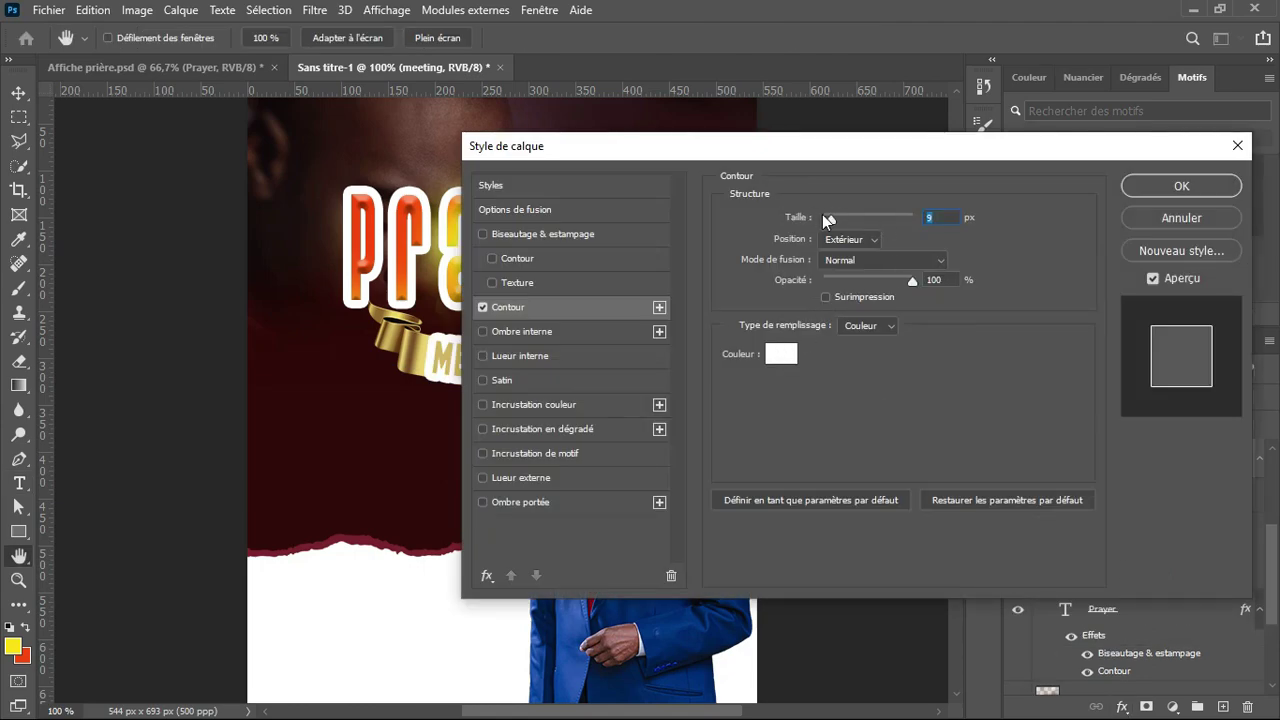
drag(830, 218, 827, 221)
click(828, 218)
key(Down)
key(Down)
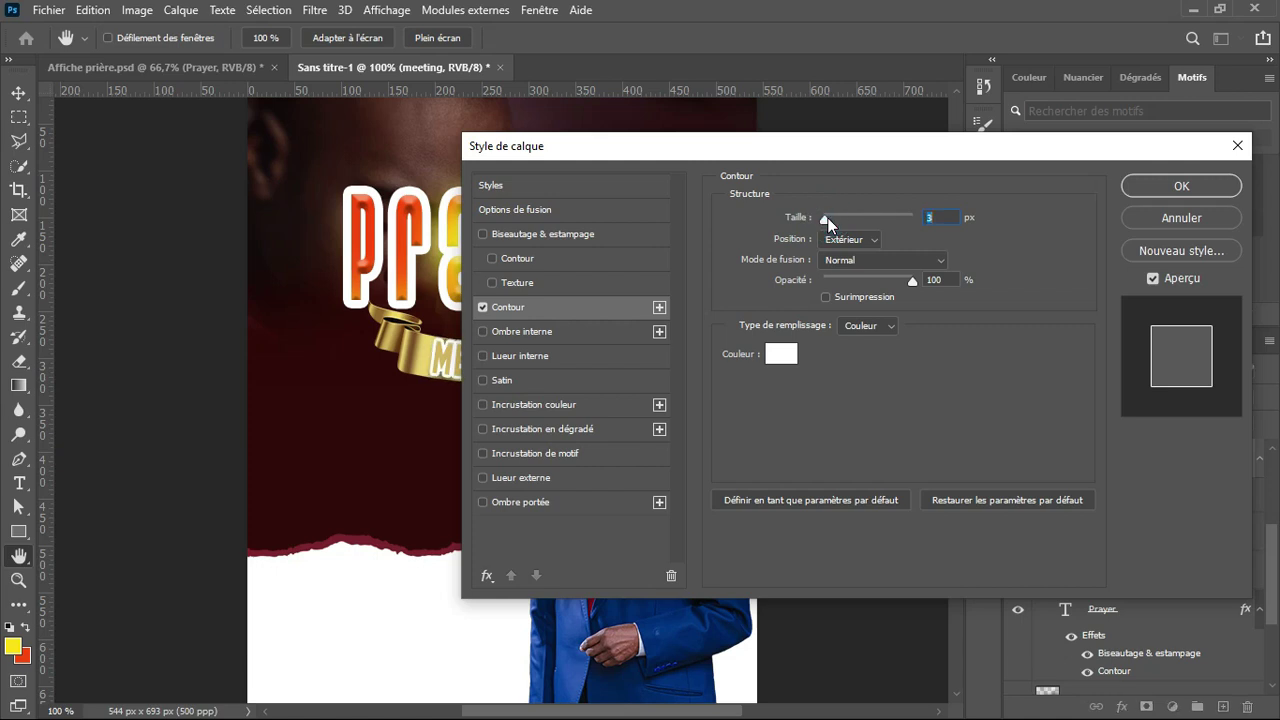
click(1220, 194)
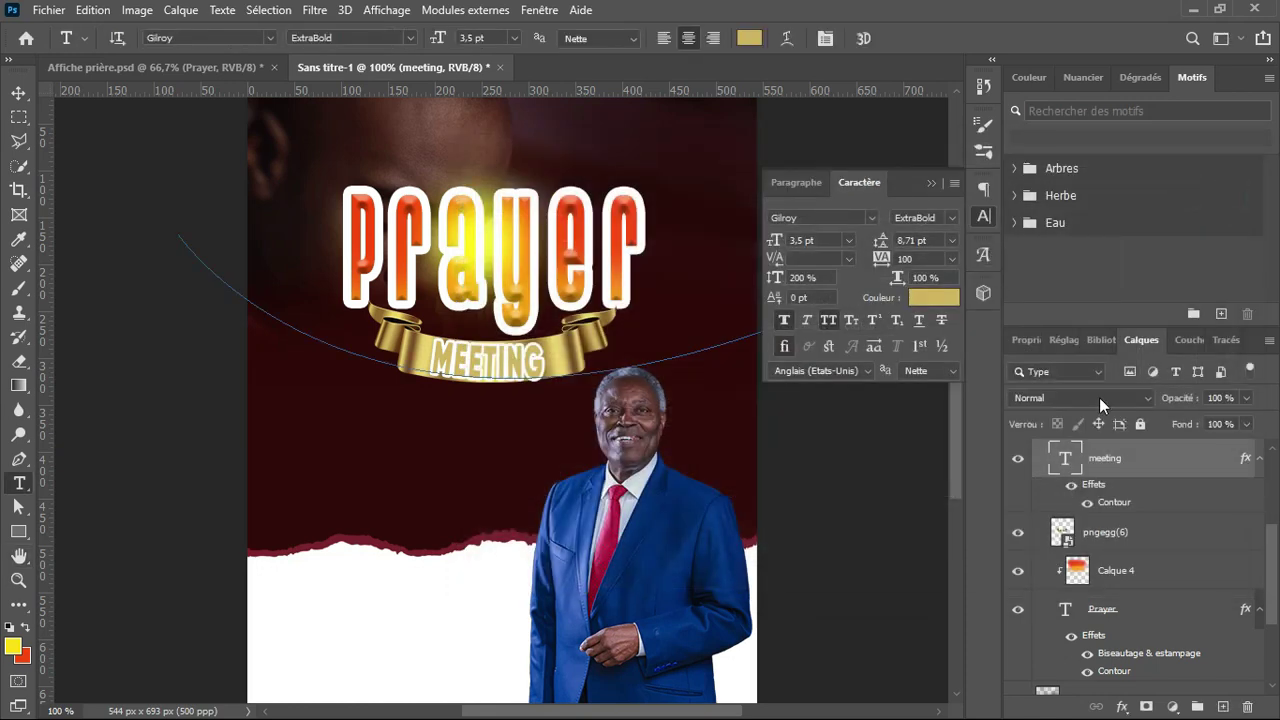
Create a new layer directly above the ribbon layer pngegg(6) and set the Pen tool to Shape (Forme) mode
click(1113, 540)
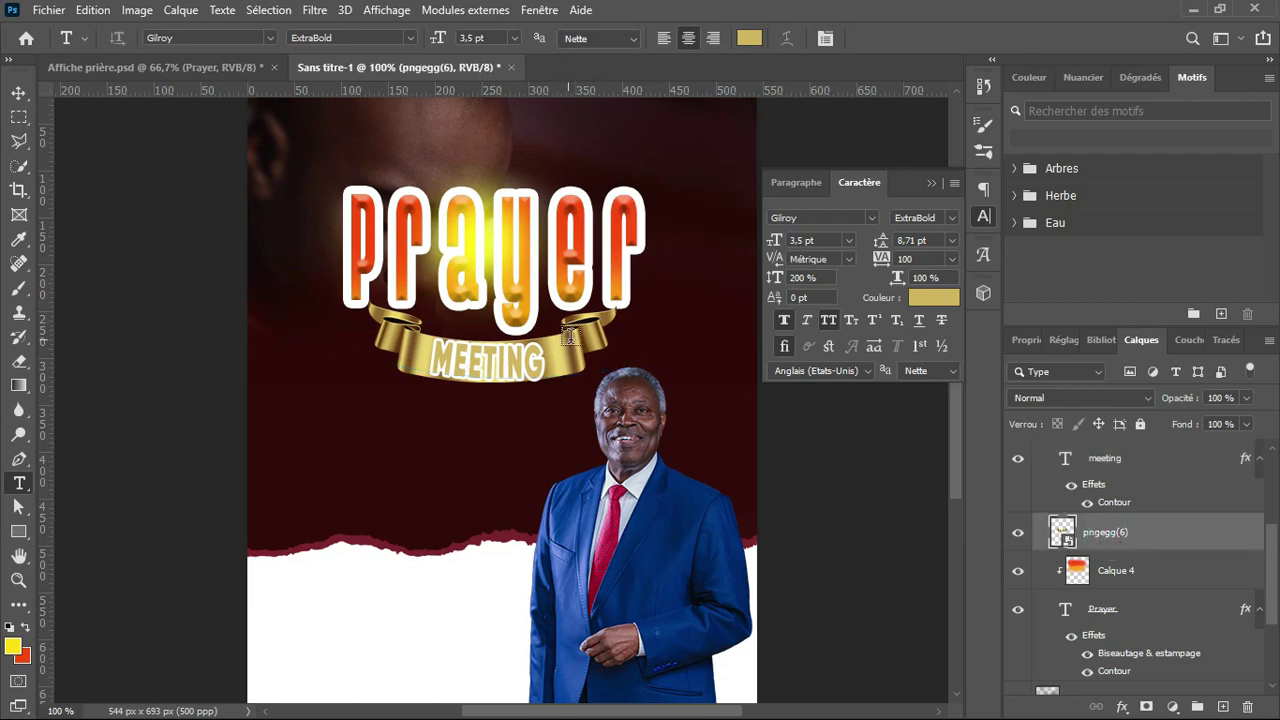
click(1224, 706)
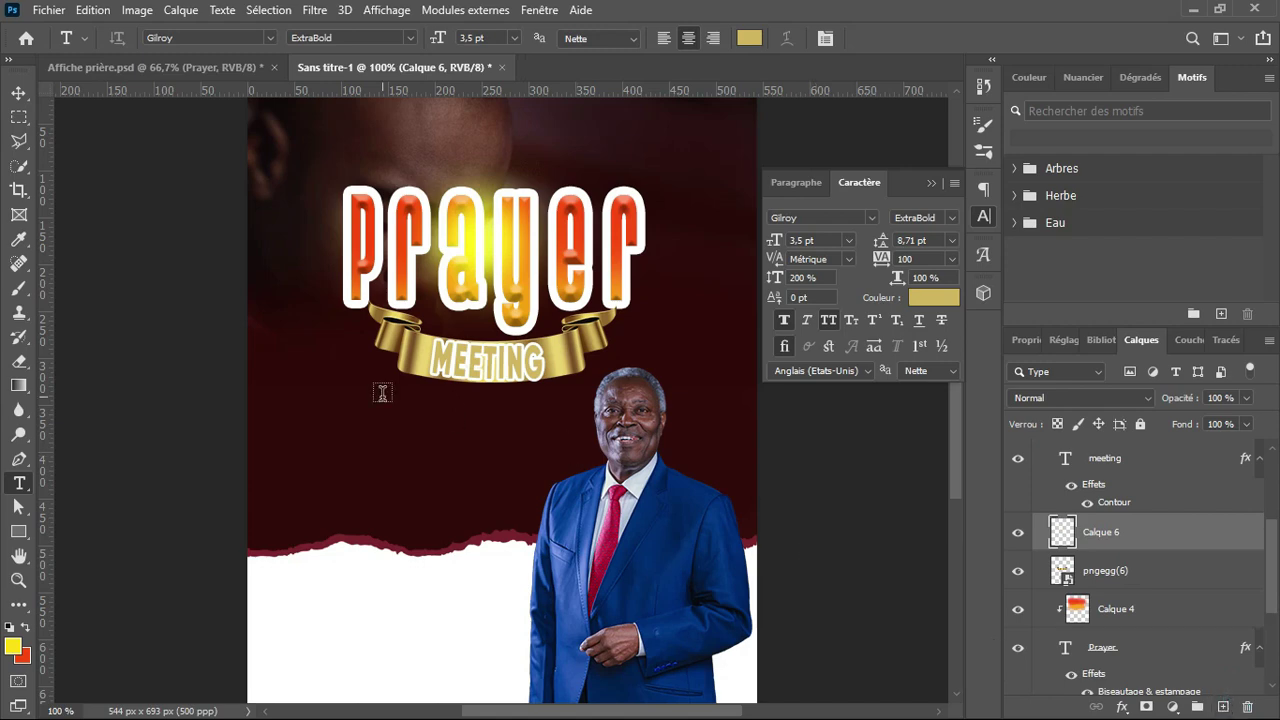
key(p)
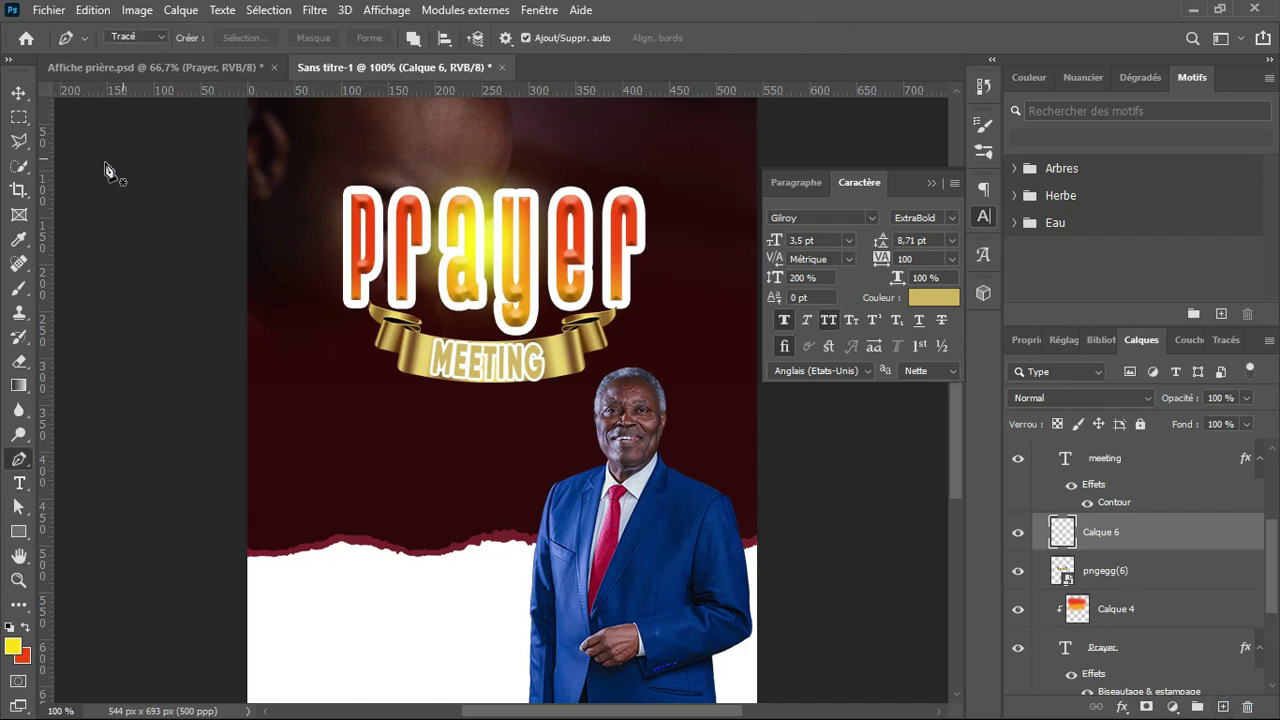
click(139, 33)
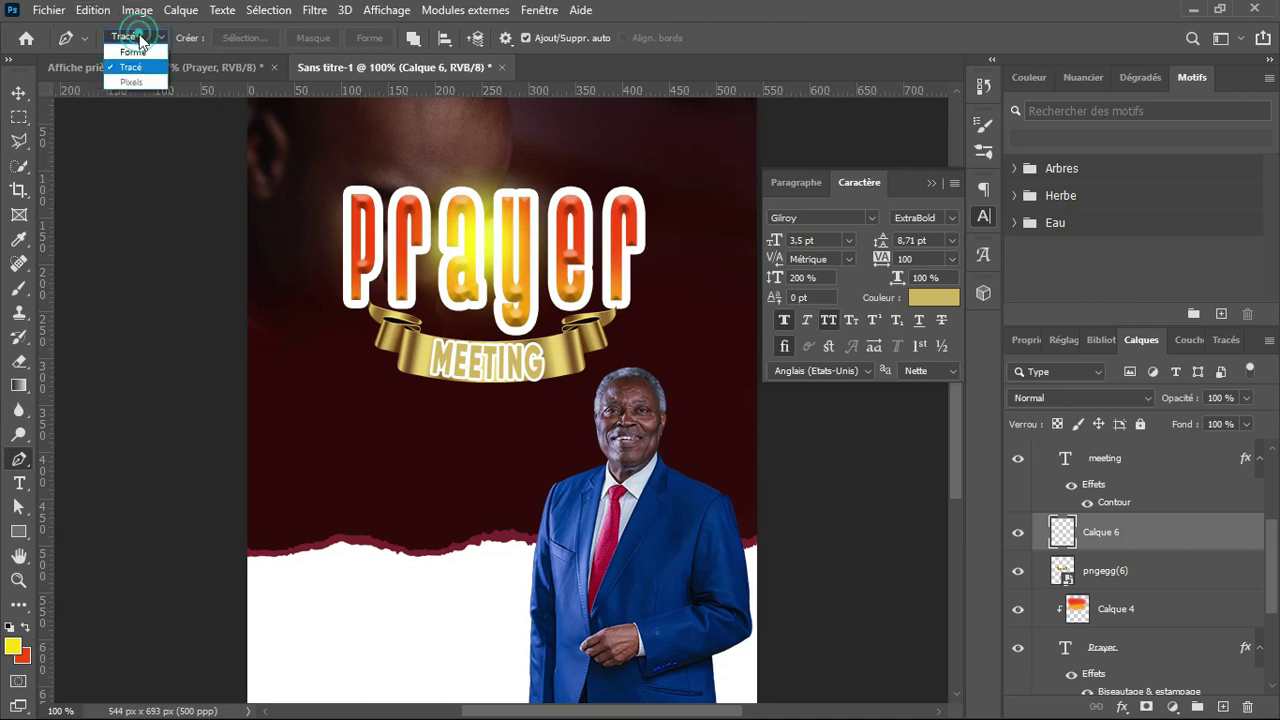
click(134, 47)
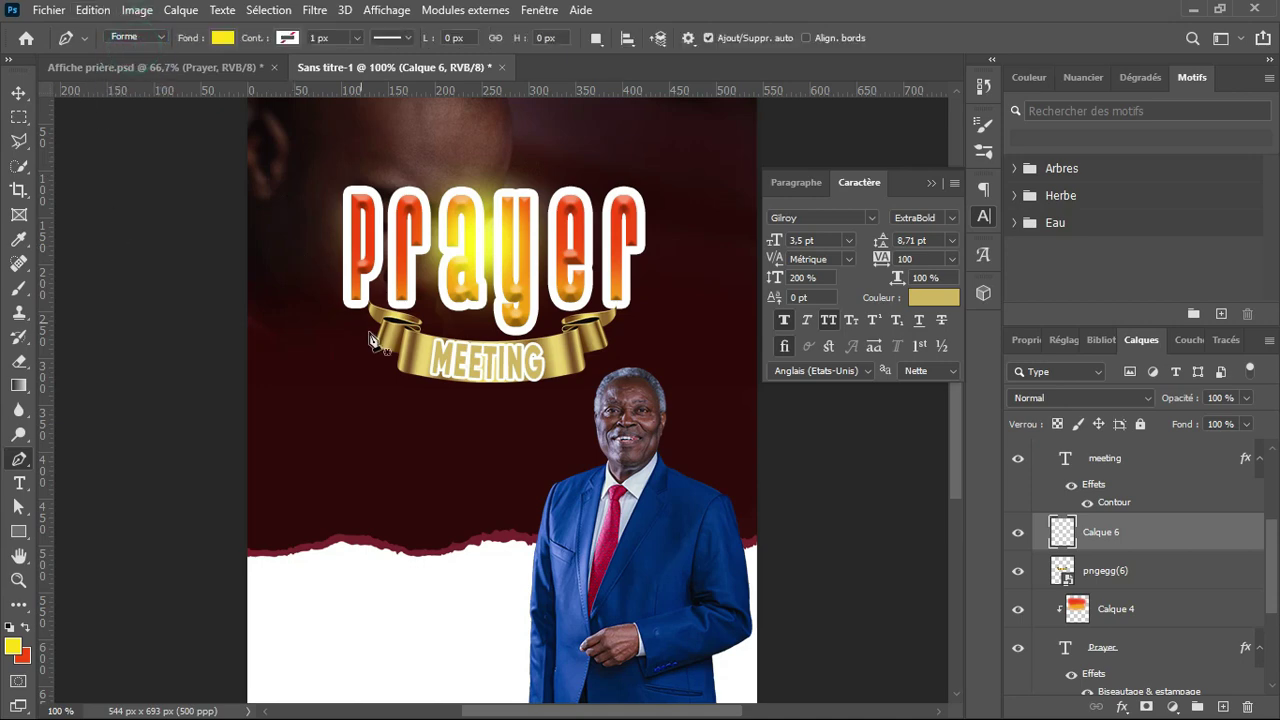
Try a wavy pen line about 175 px wide across the ribbon with no fill and a 1 px white stroke, and delete it
click(407, 351)
drag(447, 358, 580, 352)
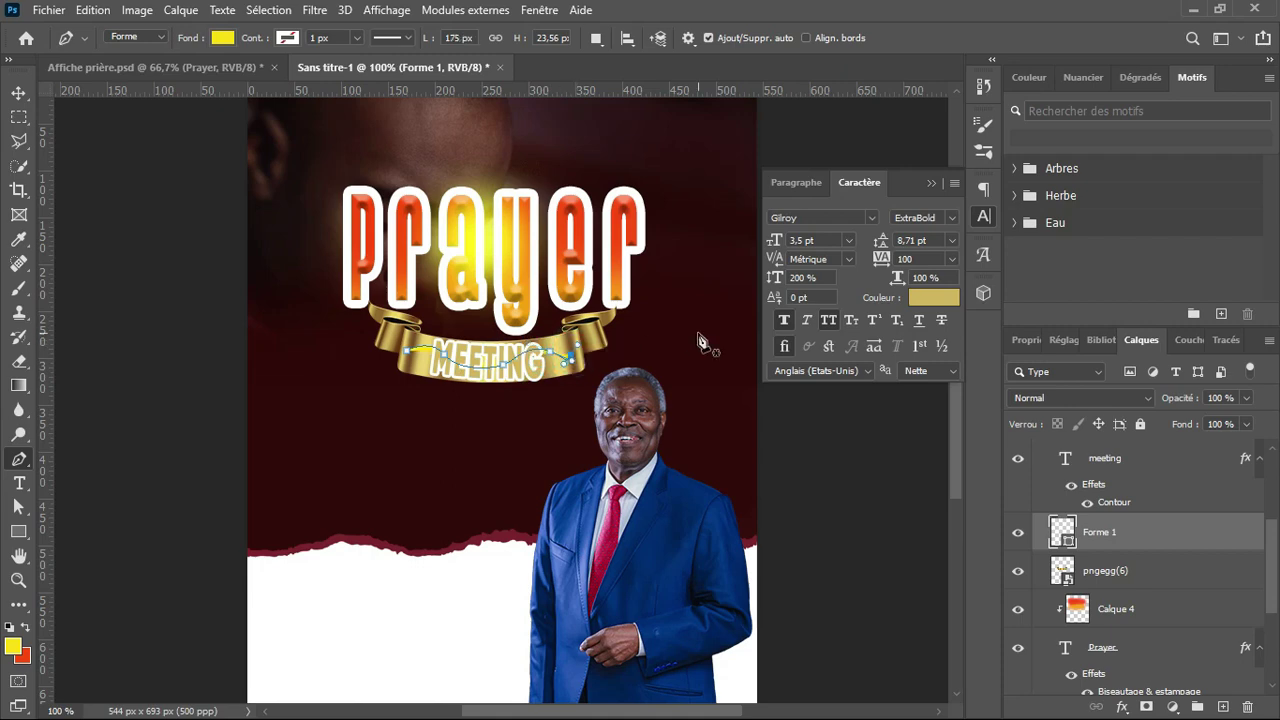
click(222, 38)
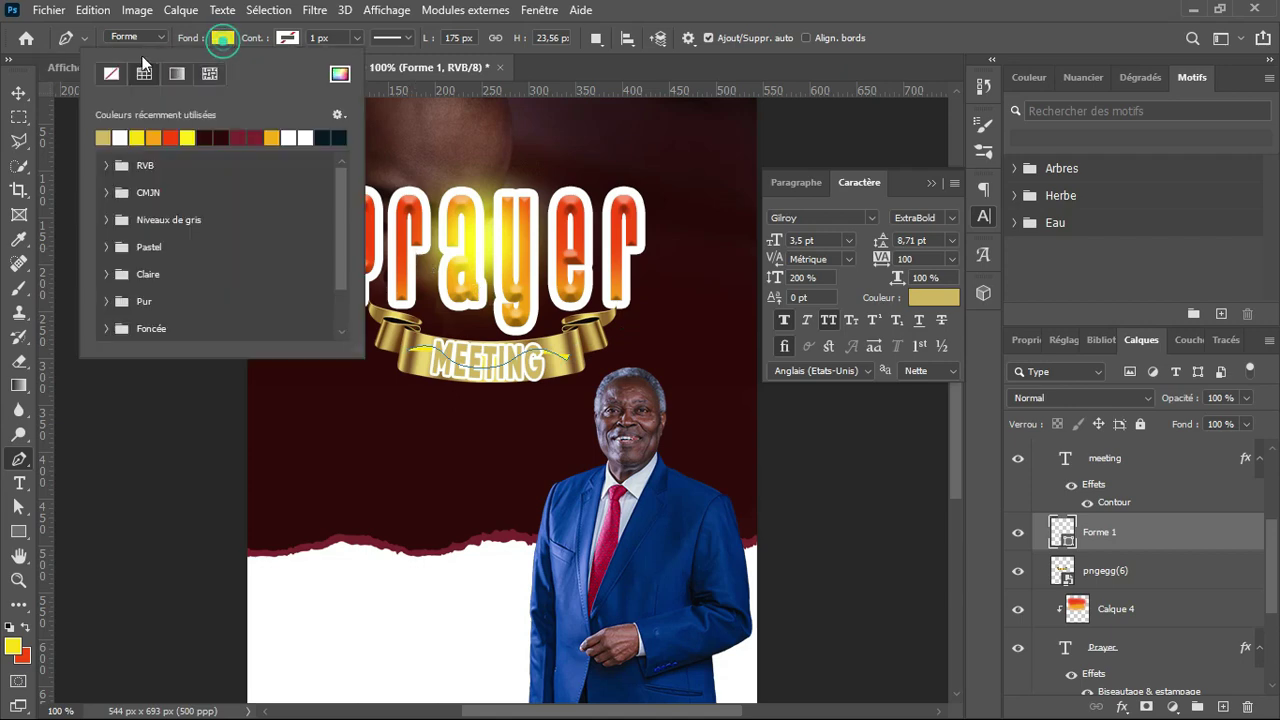
click(113, 72)
click(287, 38)
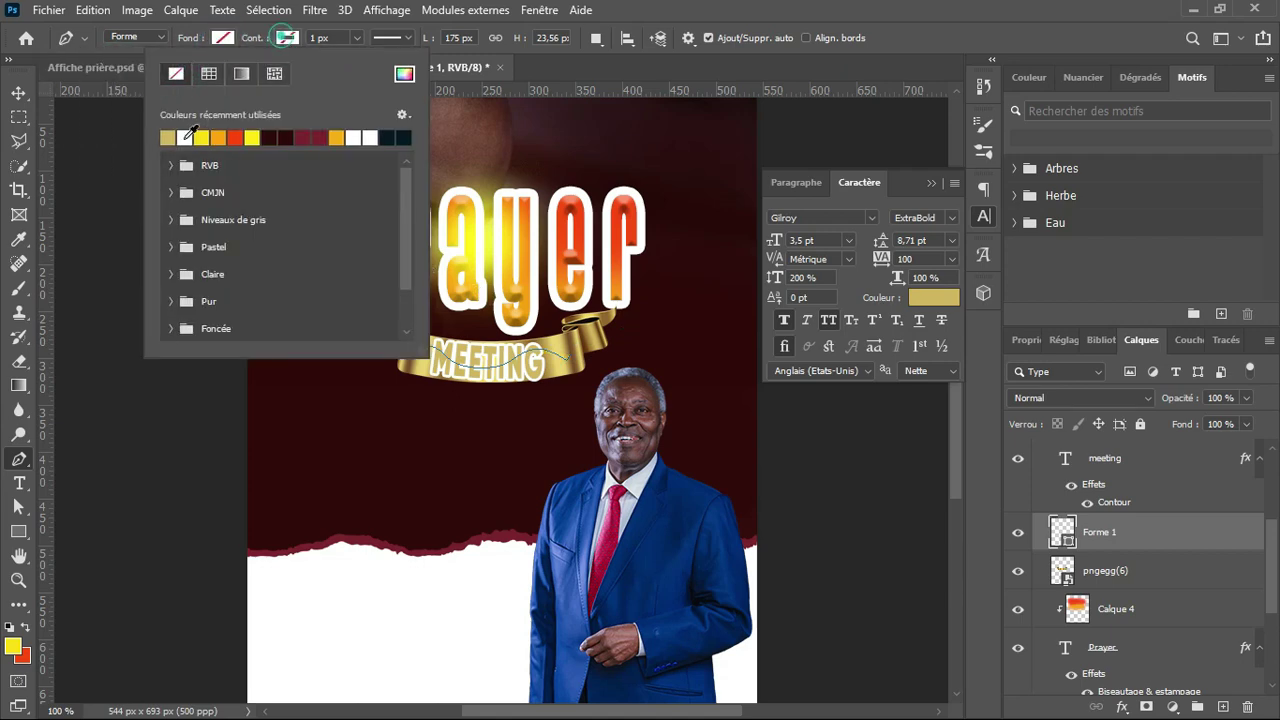
click(184, 137)
click(563, 283)
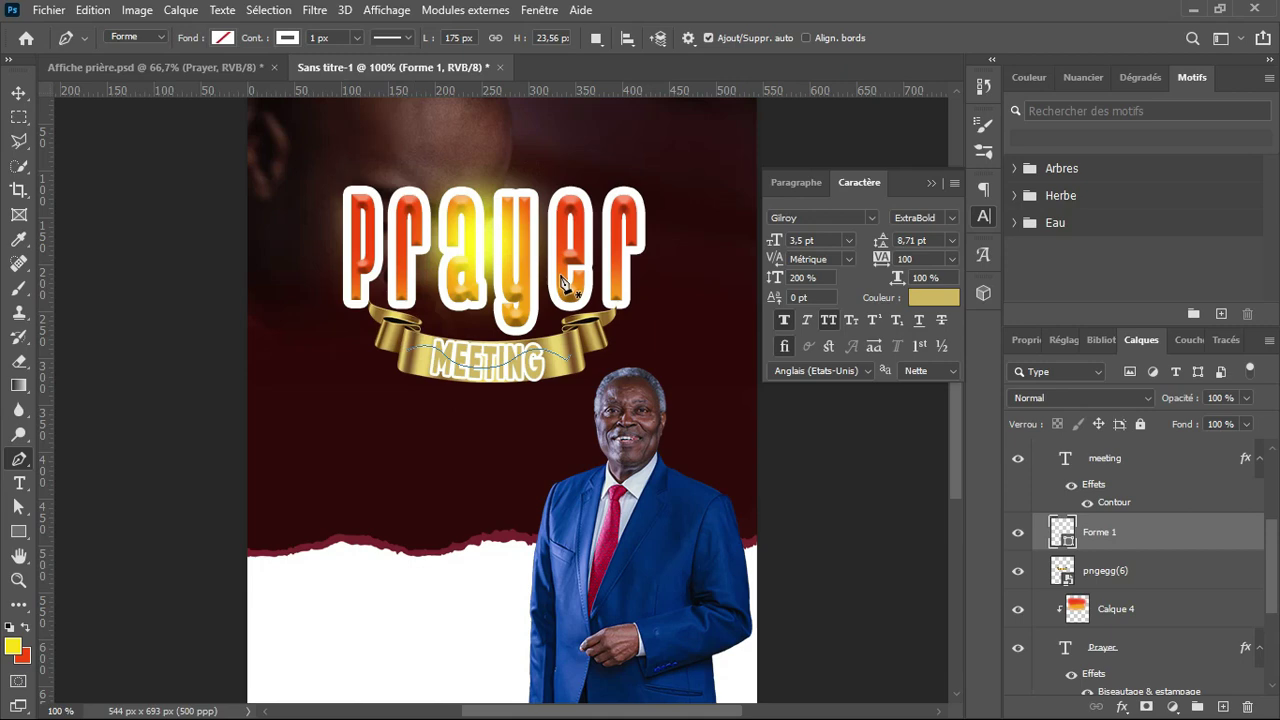
key(Return)
key(Delete)
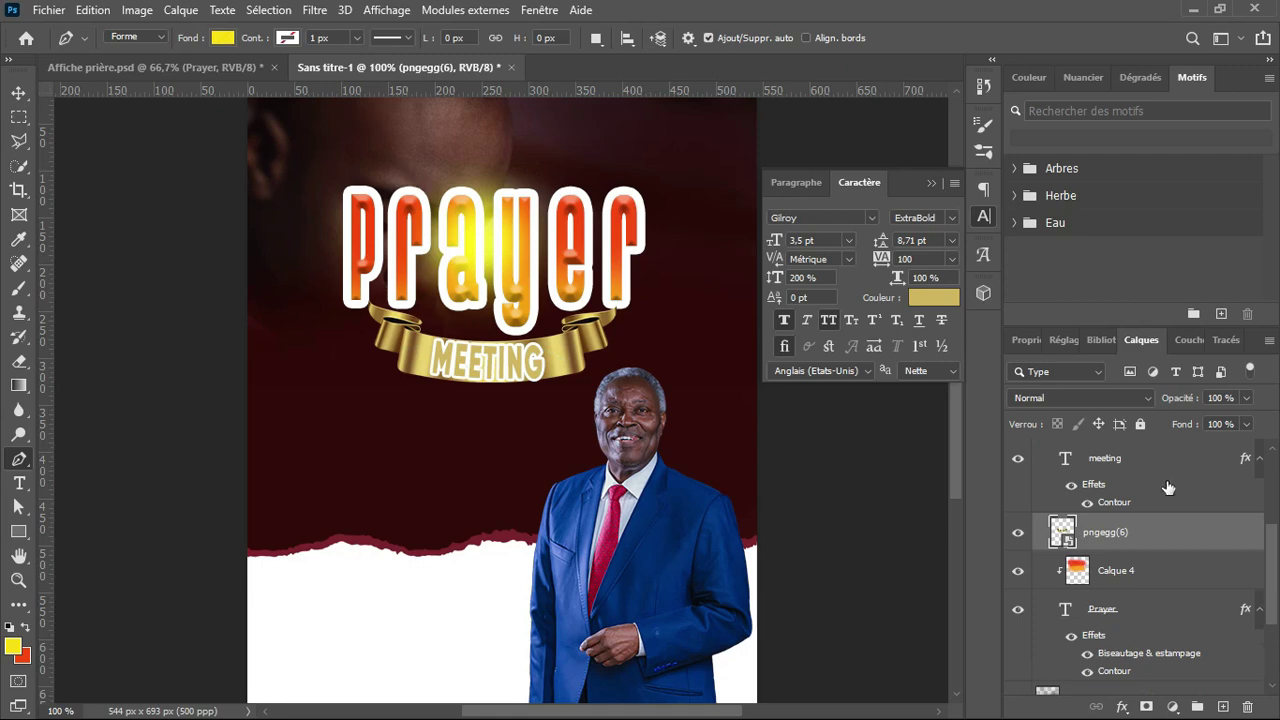
On a new layer above the ribbon, draw a wavy pen shape about 174 px wide and 20 px high behind the MEETING text
click(1222, 707)
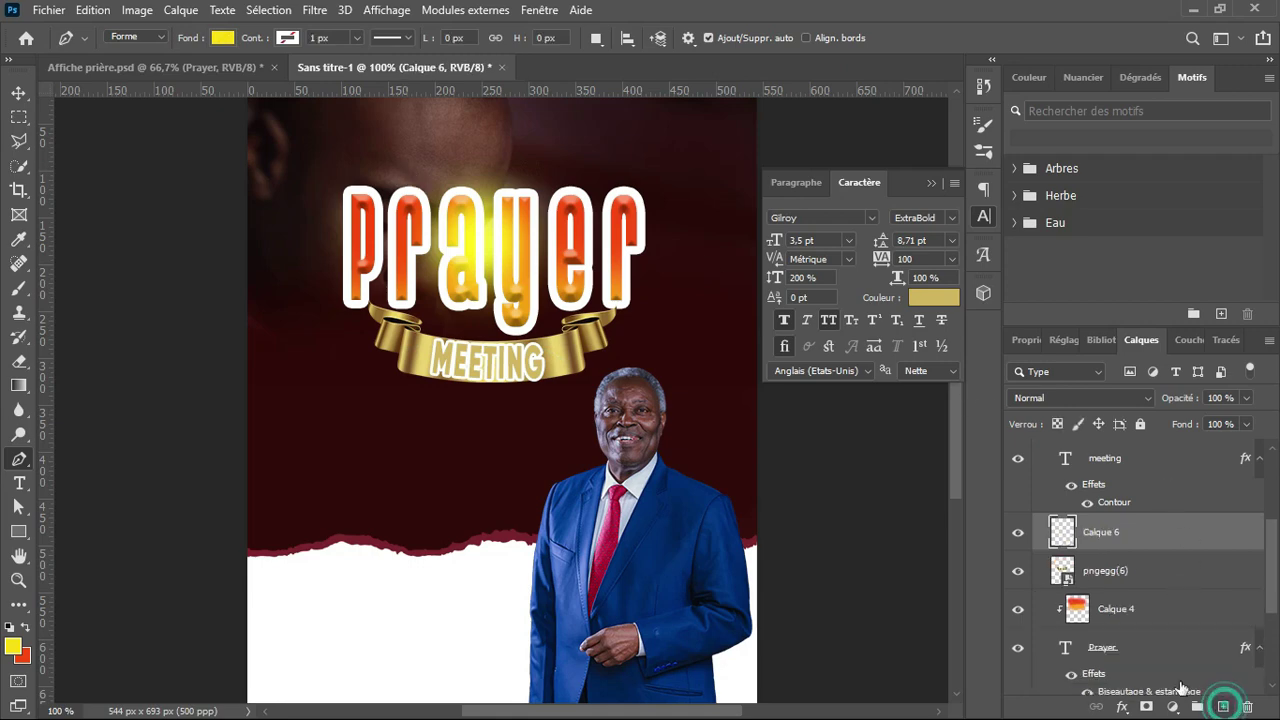
click(412, 355)
click(455, 352)
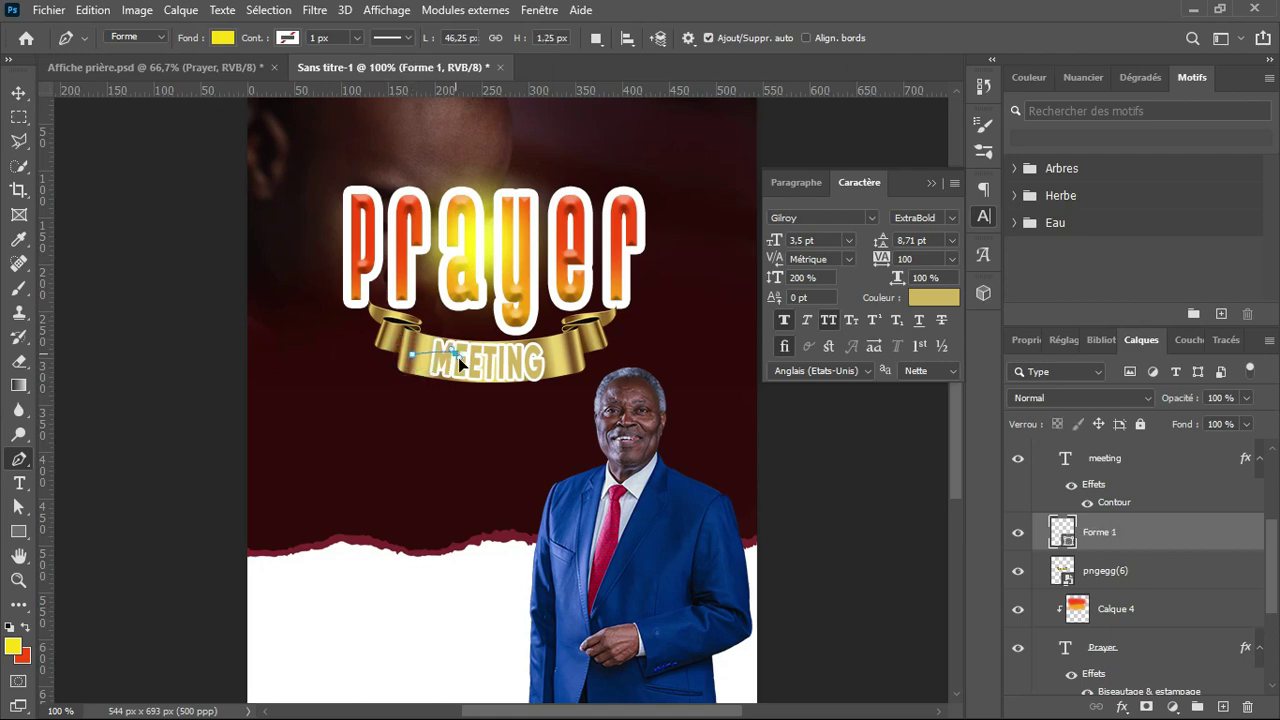
drag(466, 370, 480, 372)
drag(561, 356, 577, 340)
key(ctrl+z)
drag(560, 368, 597, 336)
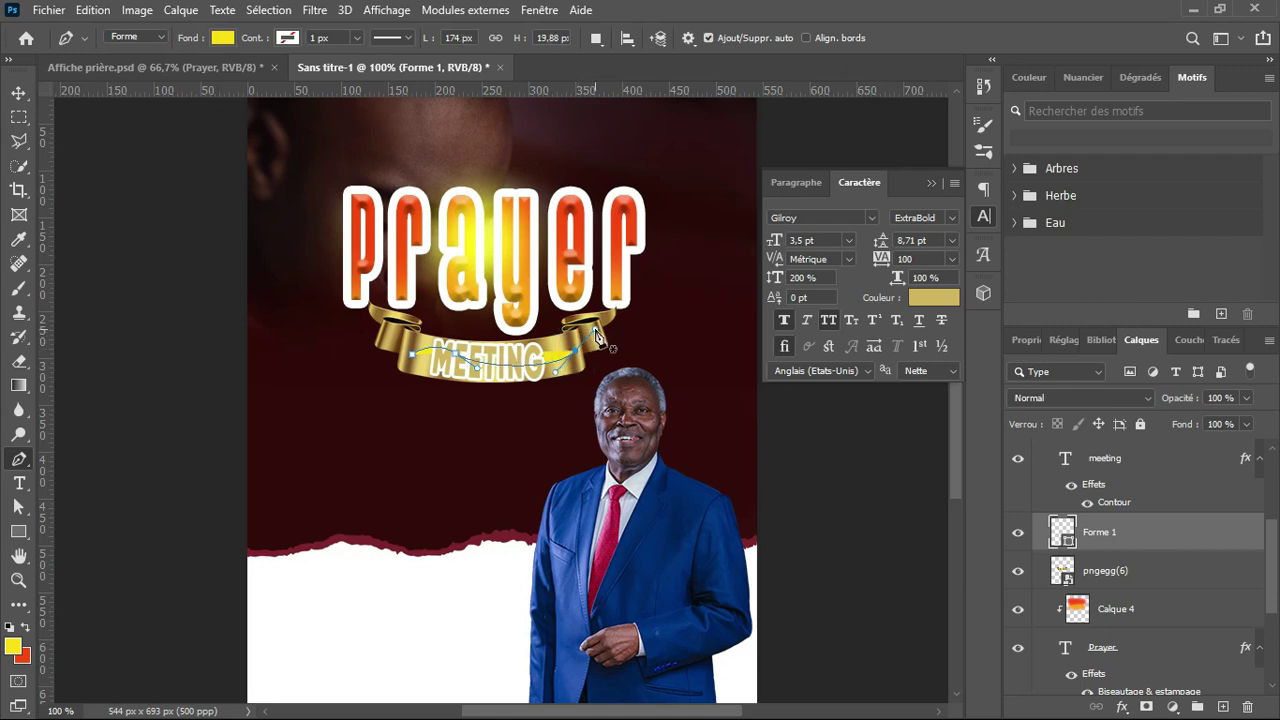
Remove the fill from the wavy shape on the gold ribbon and give it a white stroke
click(220, 40)
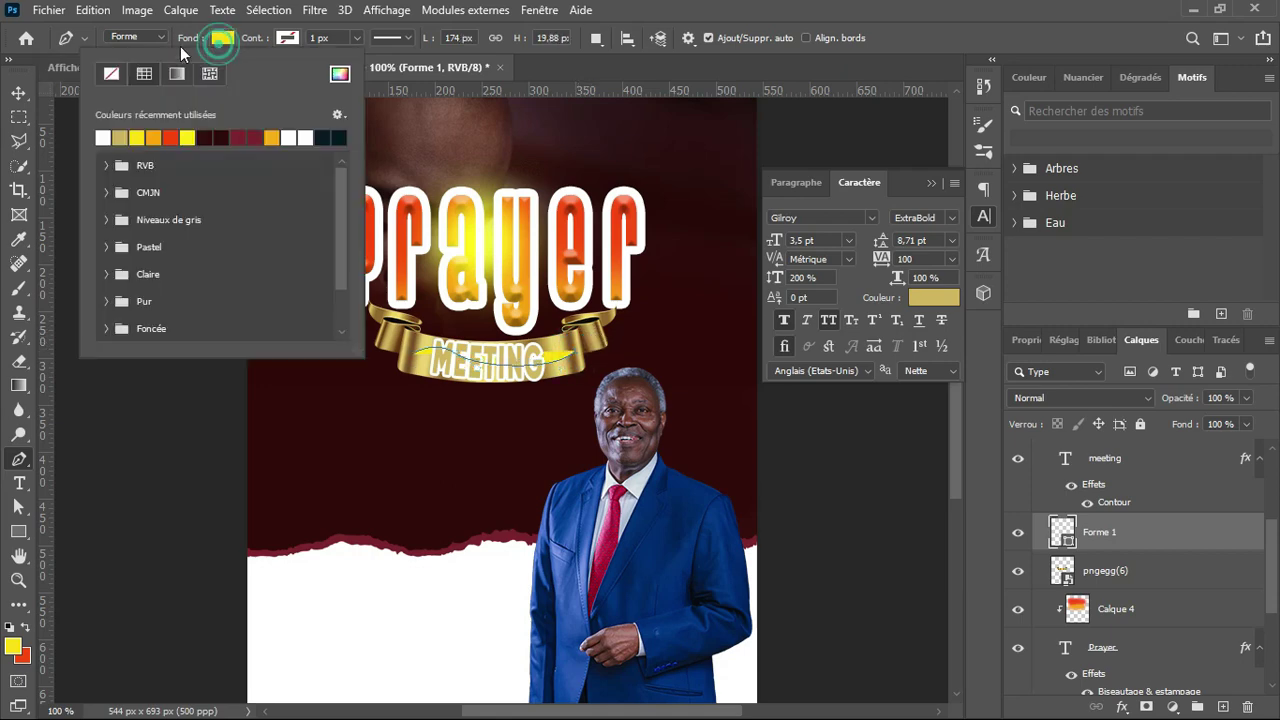
click(113, 72)
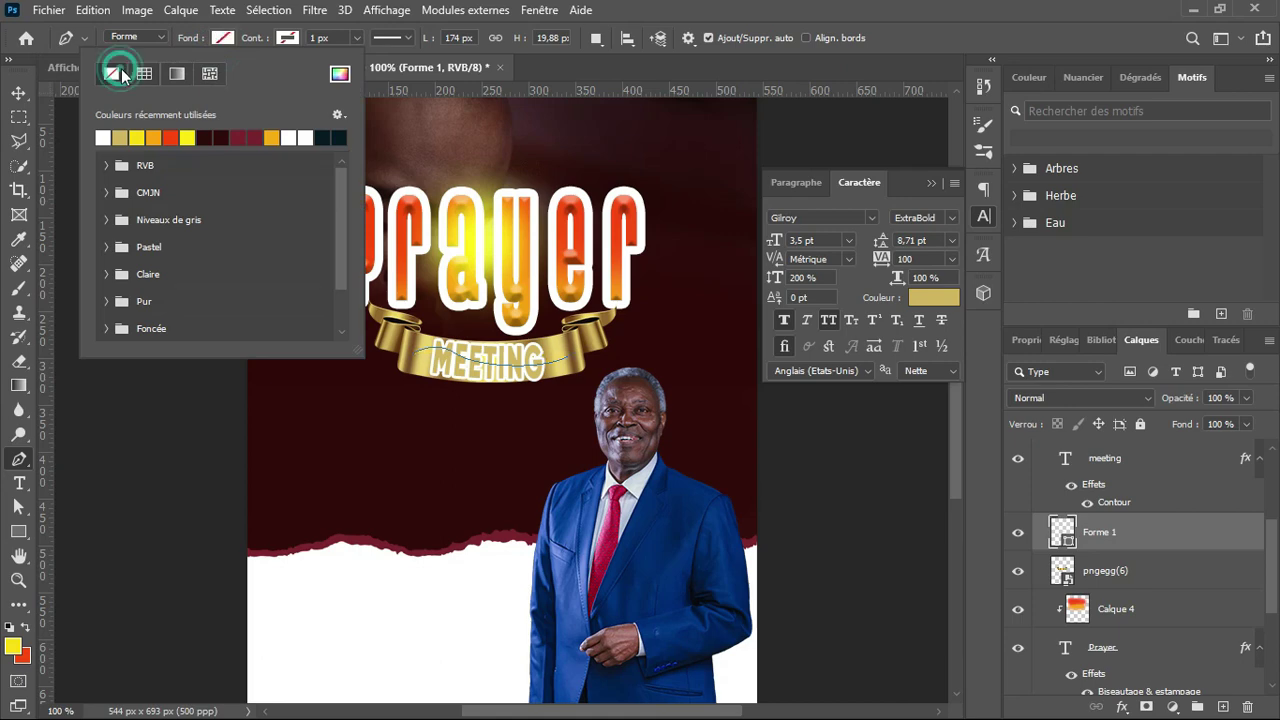
click(289, 37)
click(289, 37)
click(167, 137)
Make the wavy shape's stroke dotted and set its width to 4 px
click(395, 37)
click(405, 37)
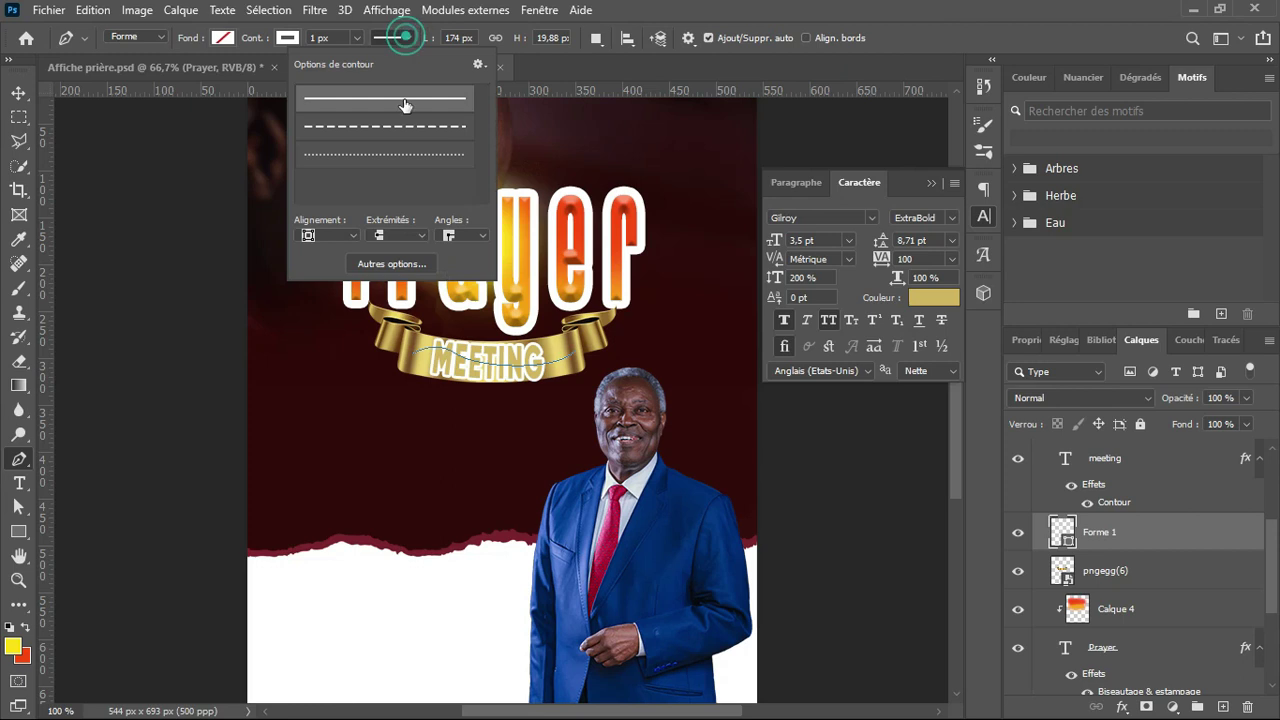
click(406, 155)
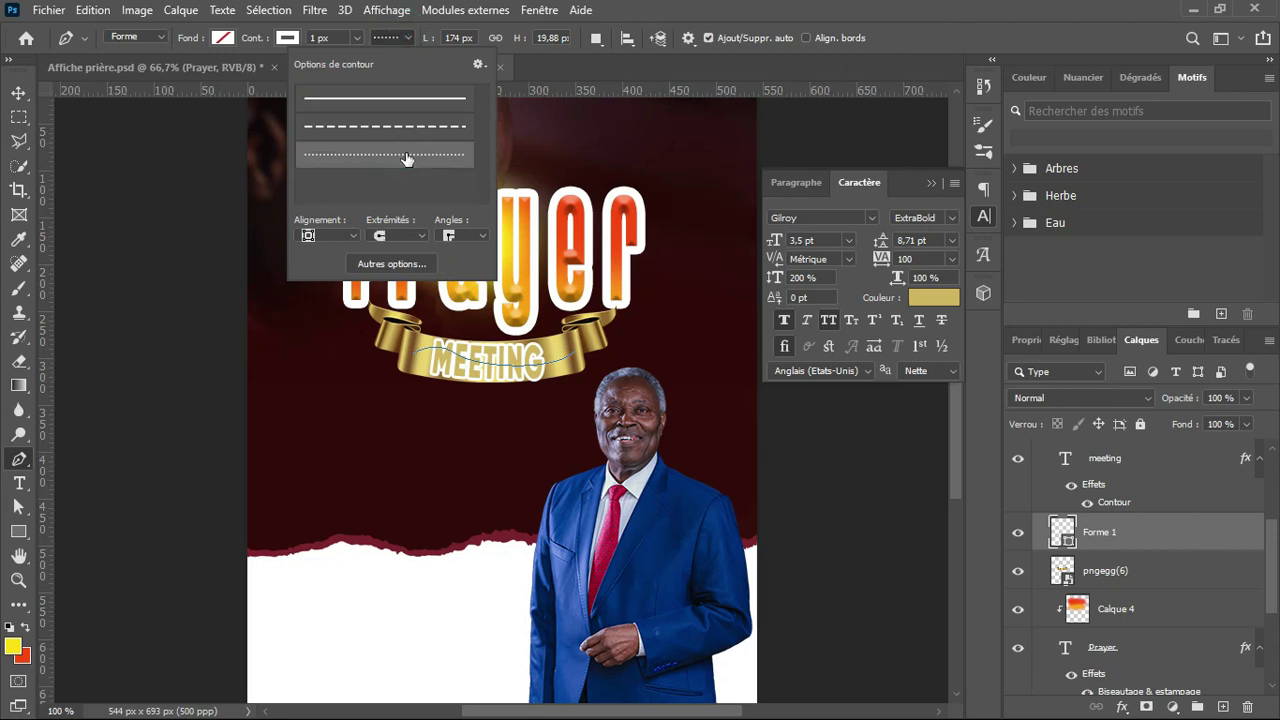
click(406, 157)
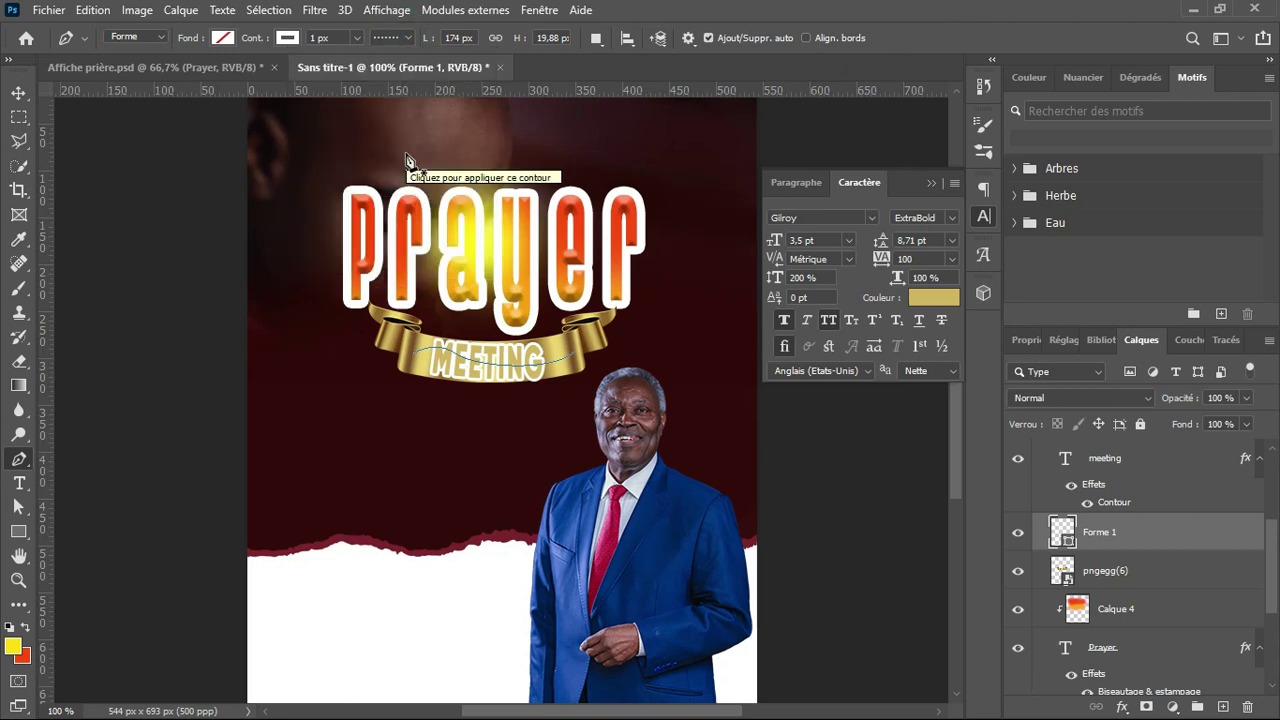
click(357, 39)
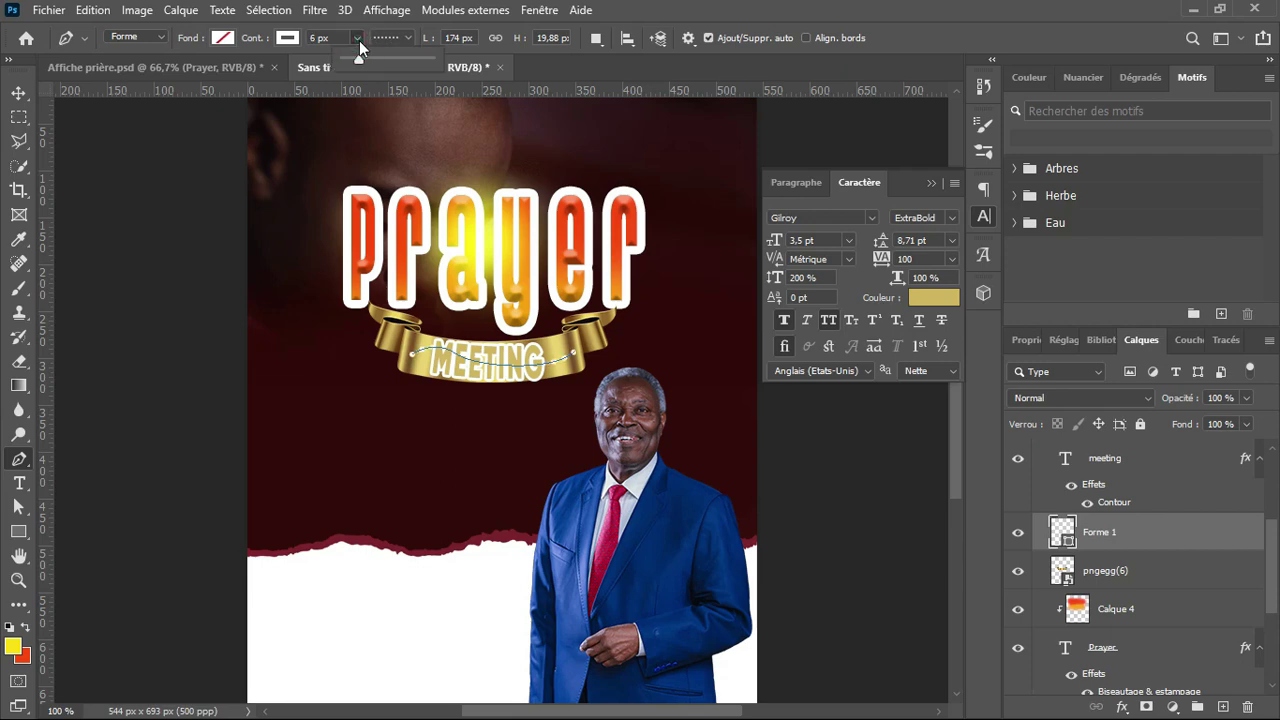
click(358, 39)
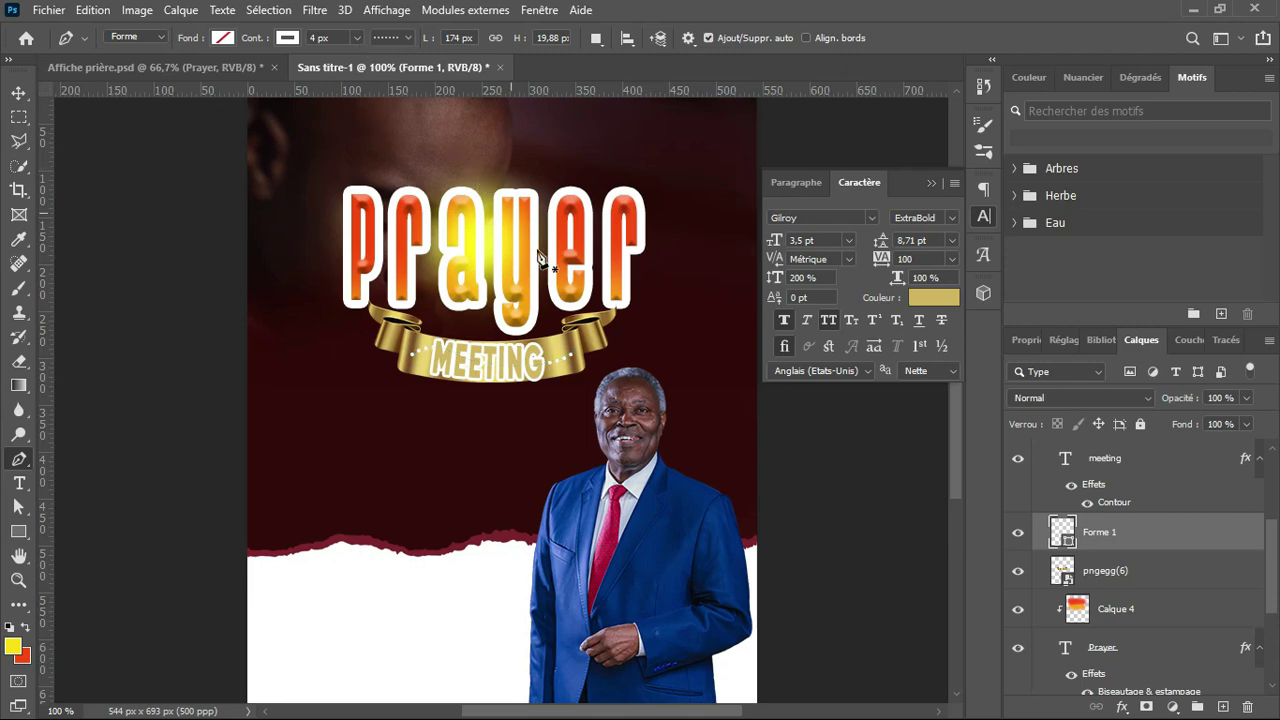
key(v)
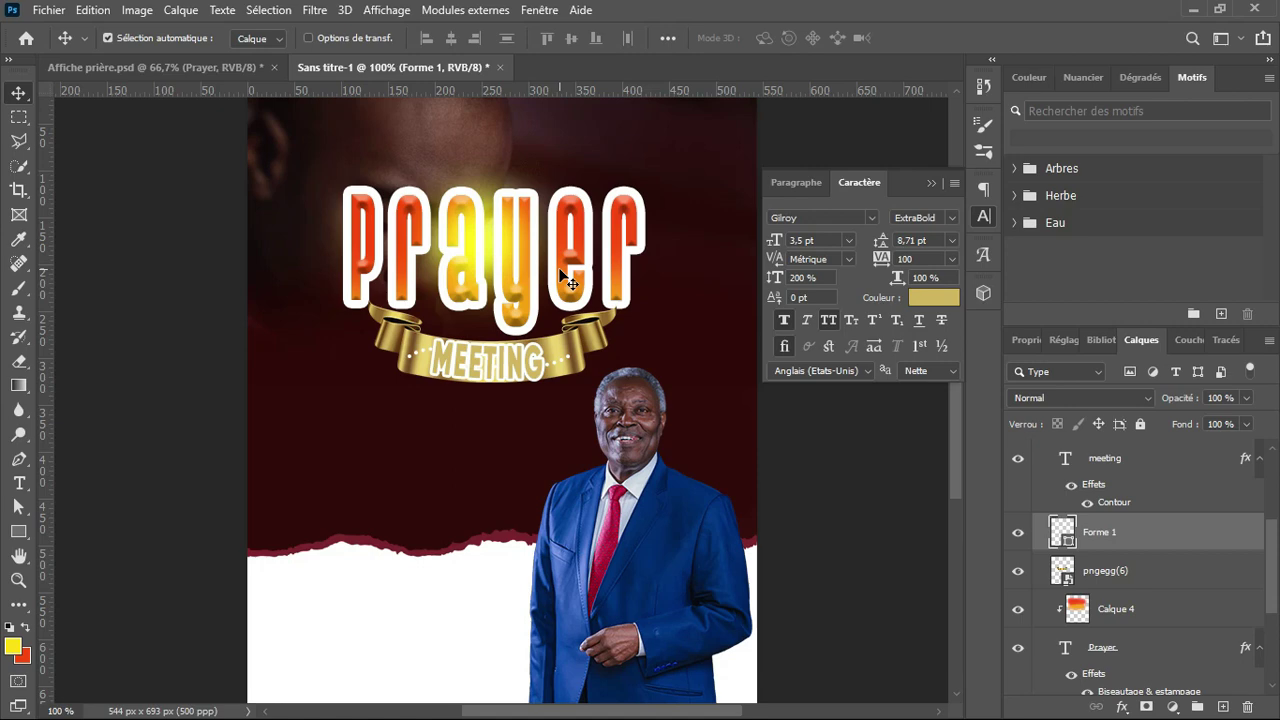
Reduce the vertical scale of the MEETING text on the gold ribbon
key(ctrl+minus)
key(ctrl+minus)
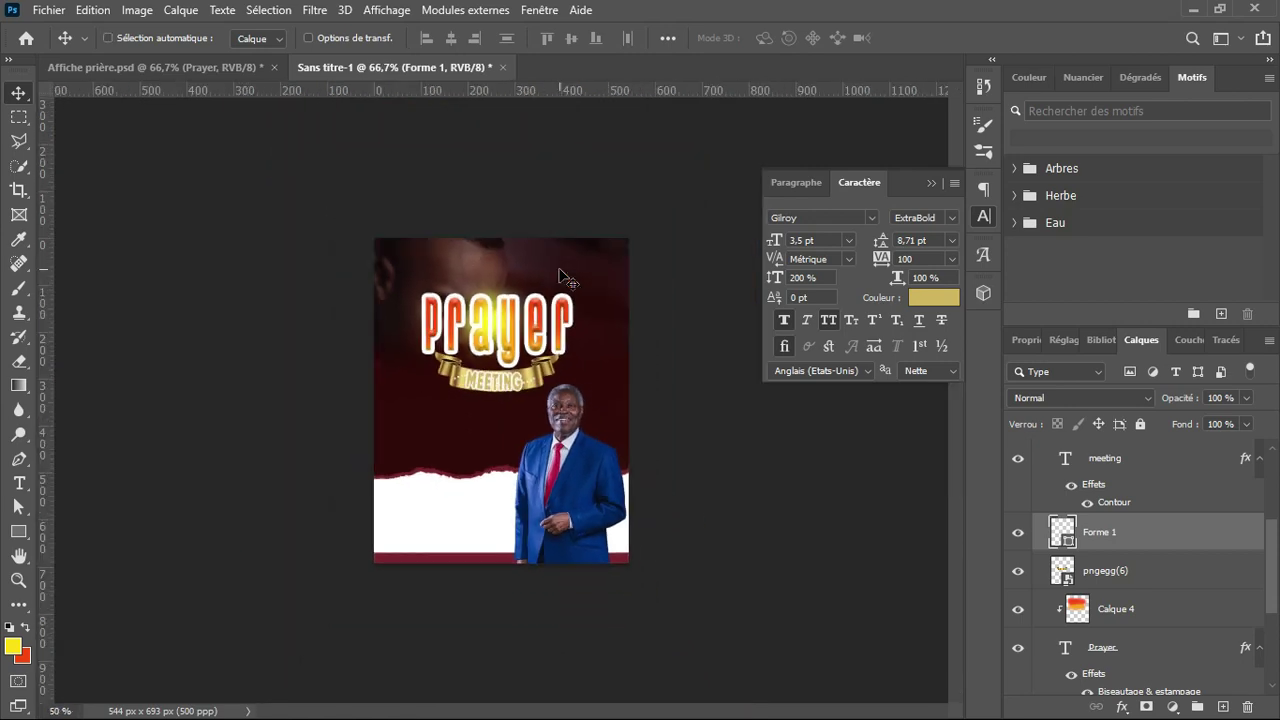
key(ctrl+plus)
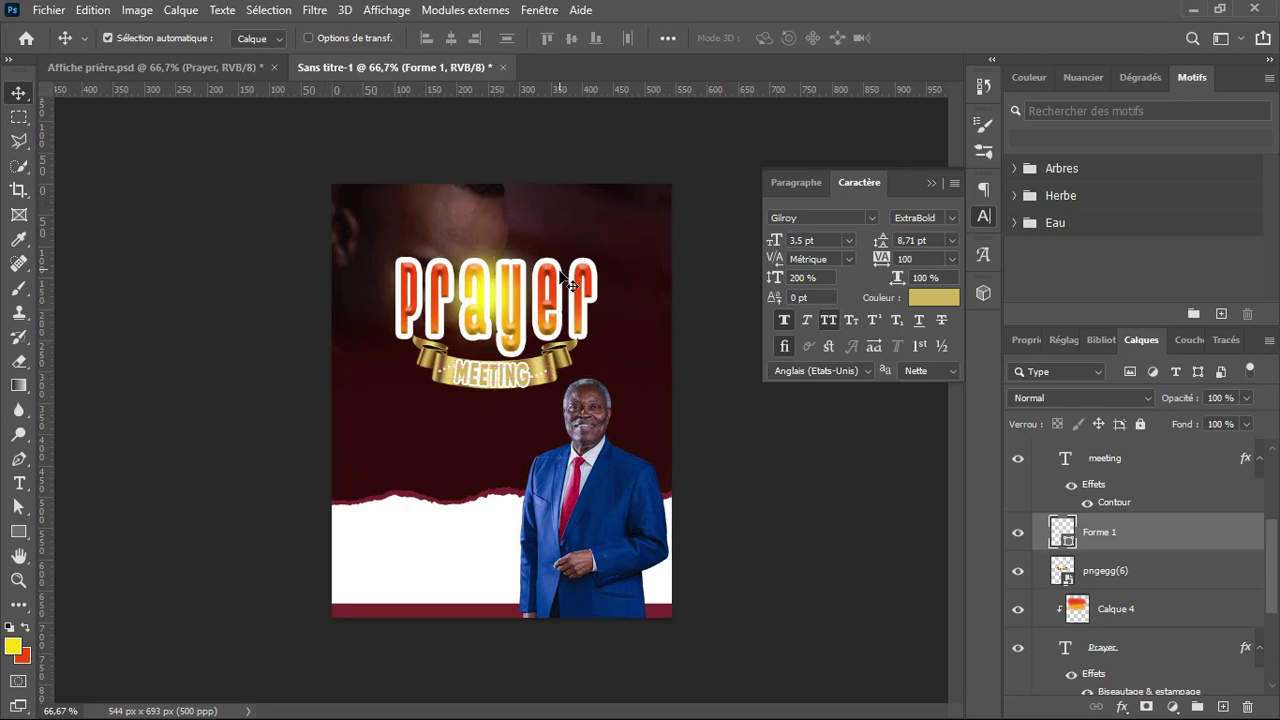
click(522, 377)
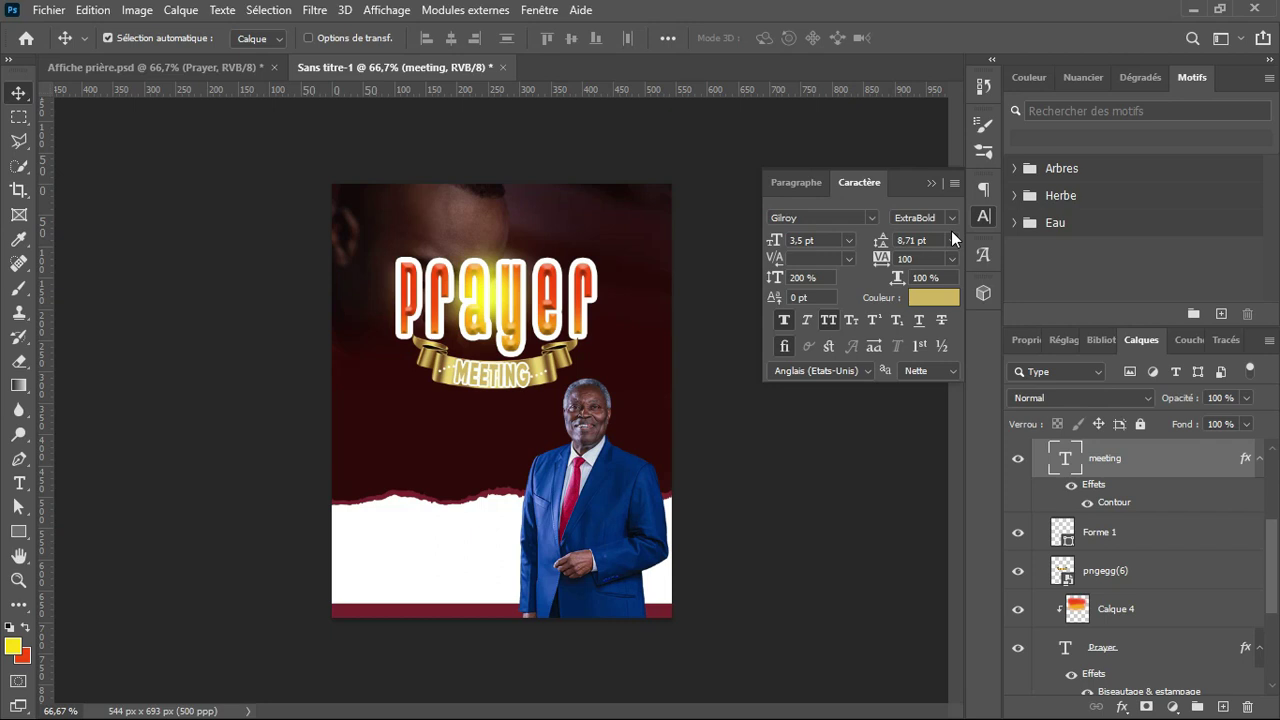
drag(780, 282, 777, 283)
drag(777, 283, 768, 279)
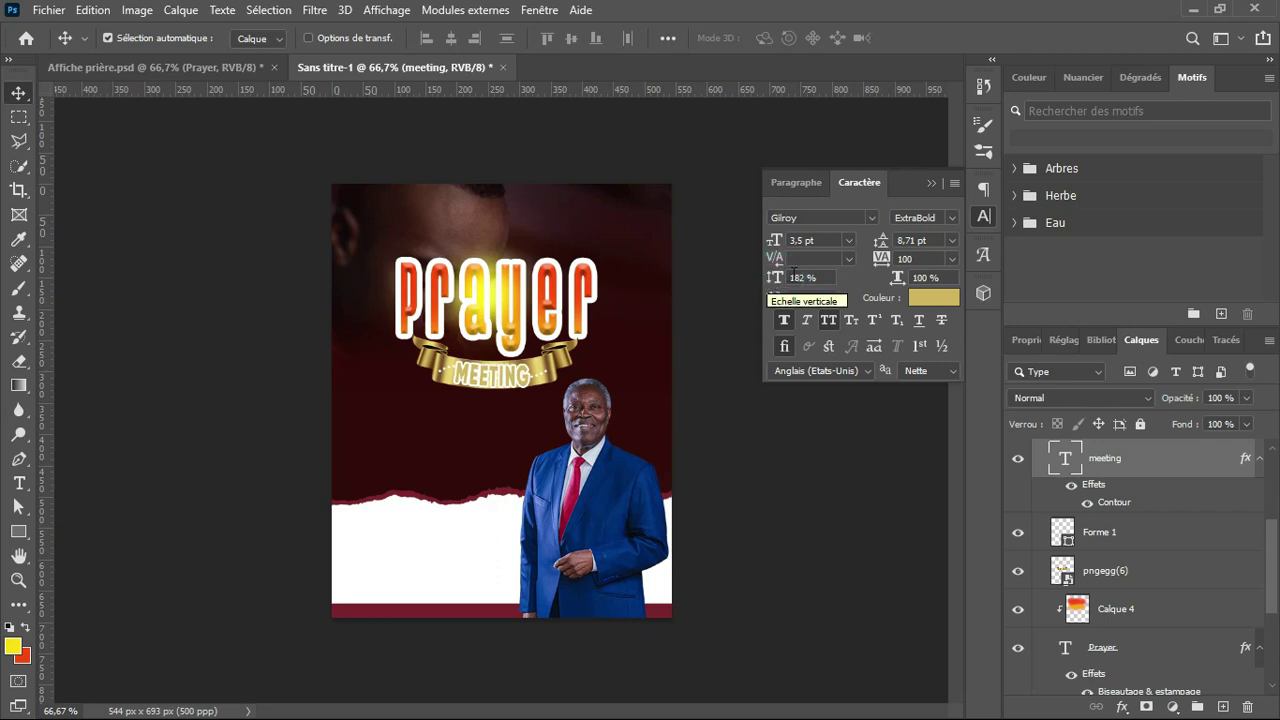
click(801, 277)
text(15)
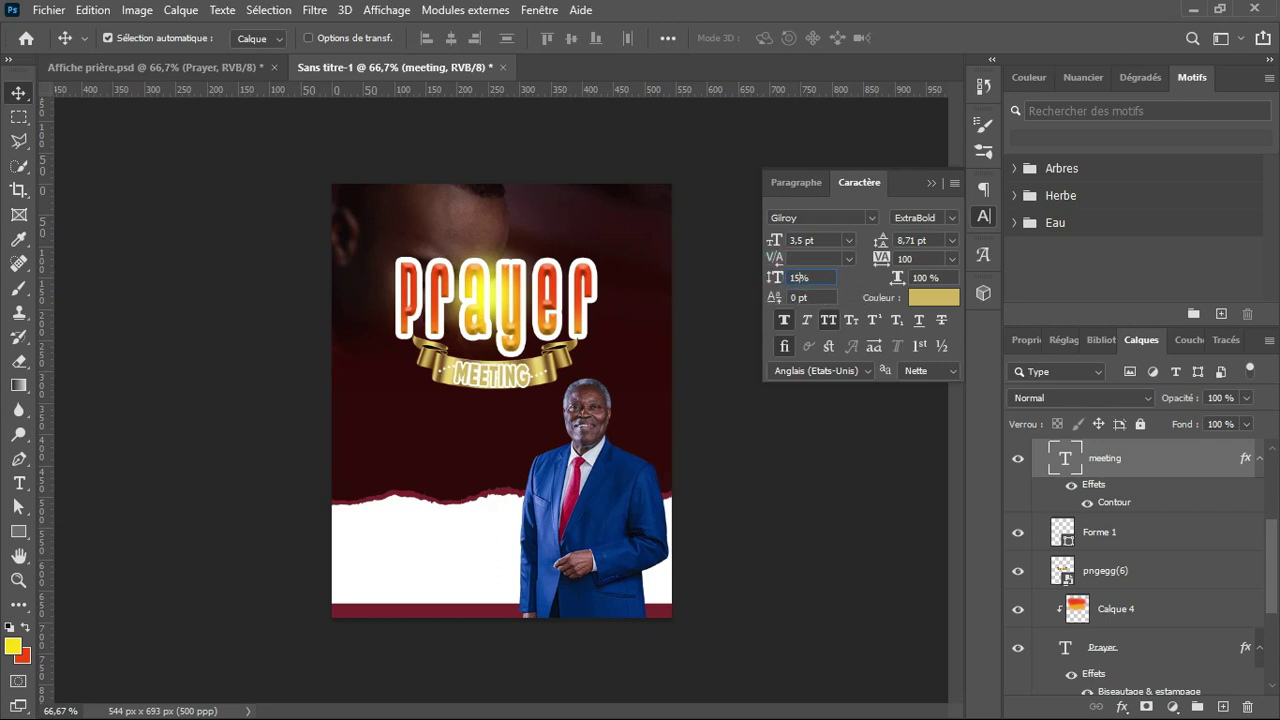
key(Return)
key(Up)
key(Up)
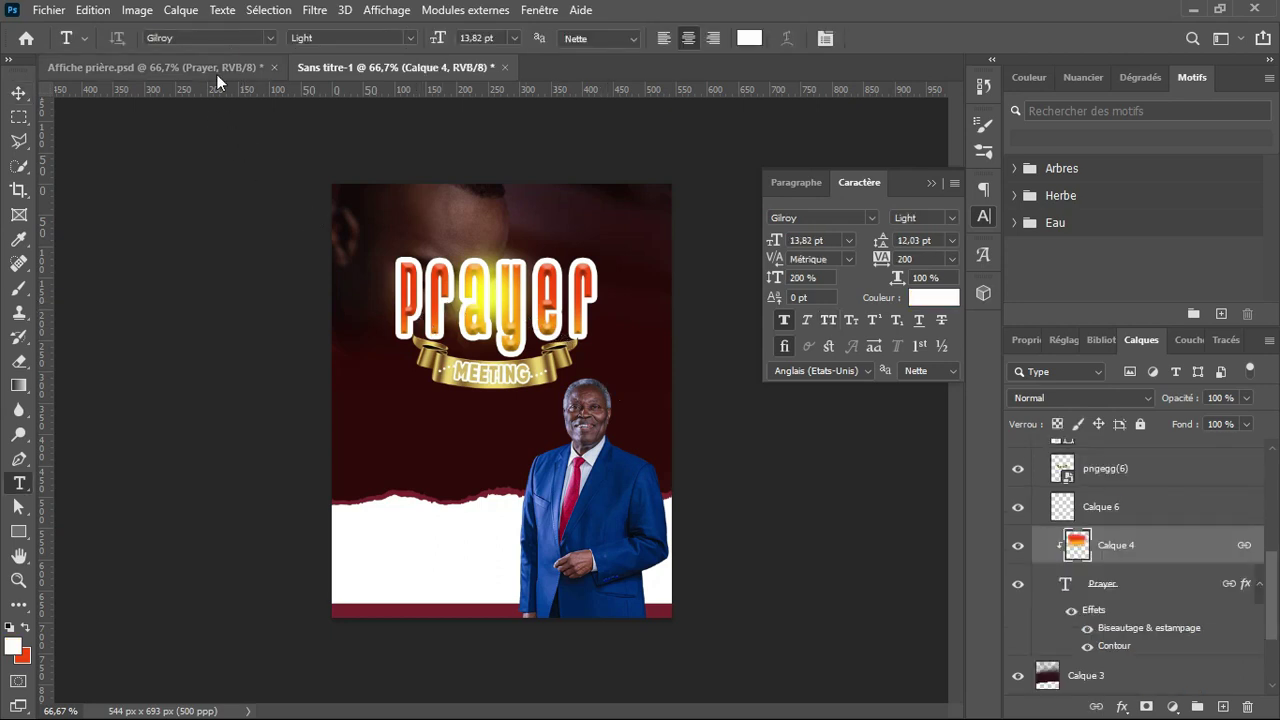
Identify the globe's layer in the reference poster Affiche prière.psd and return to Sans titre-1
click(217, 77)
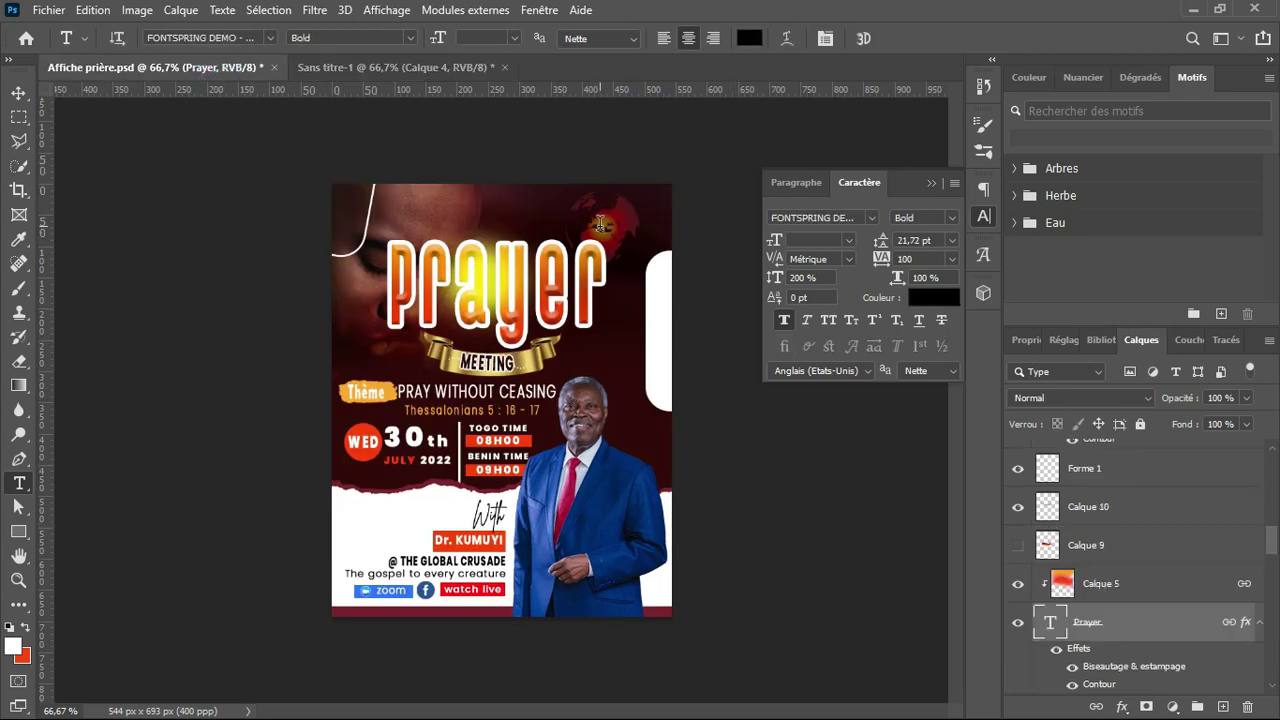
key(v)
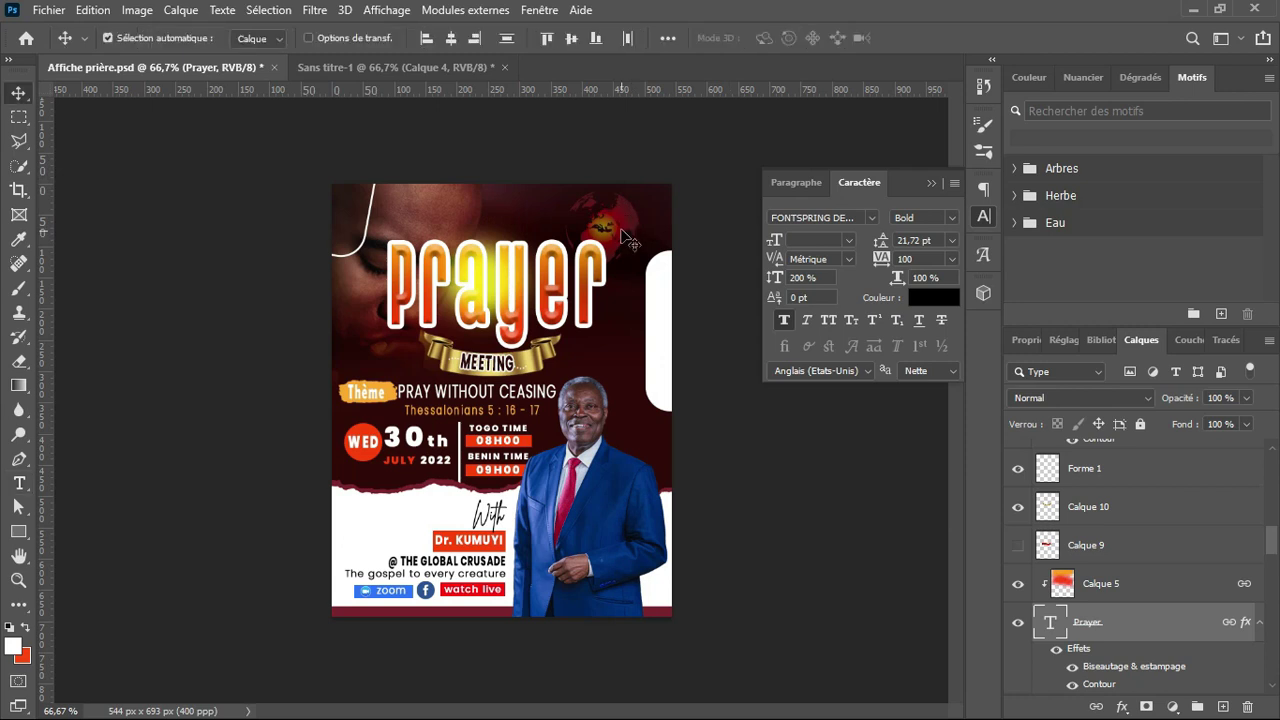
click(627, 236)
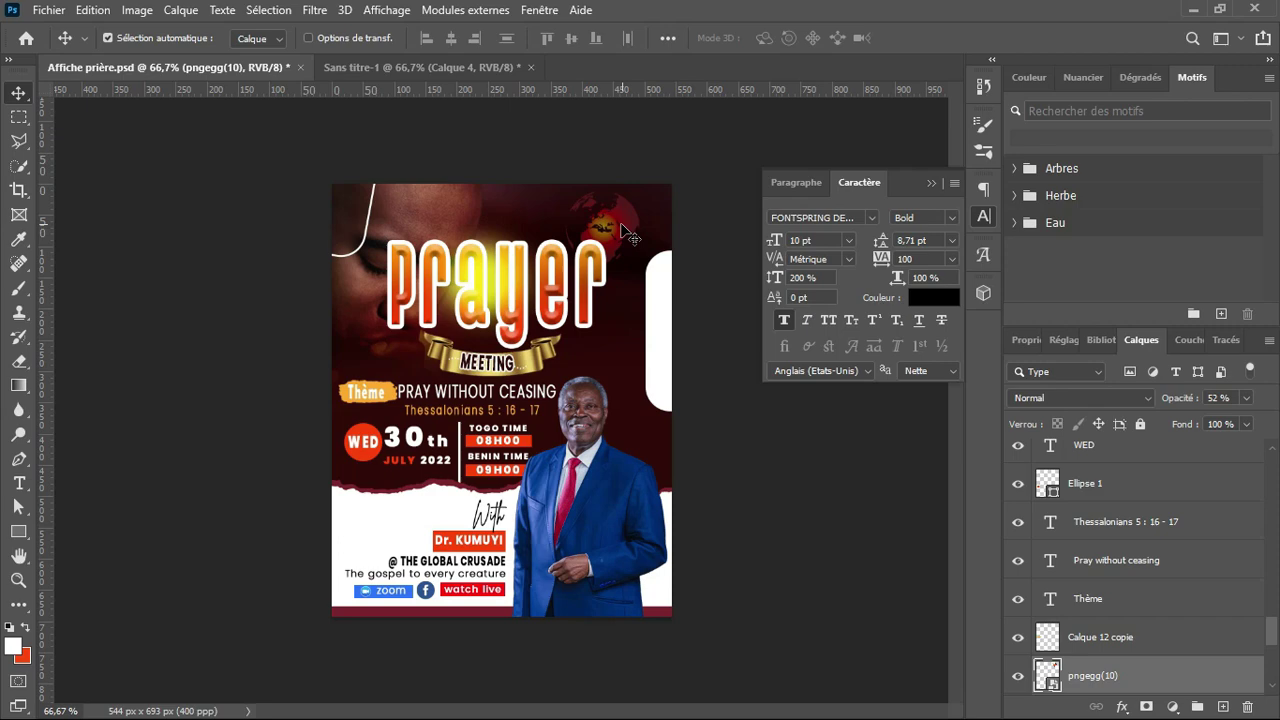
click(414, 72)
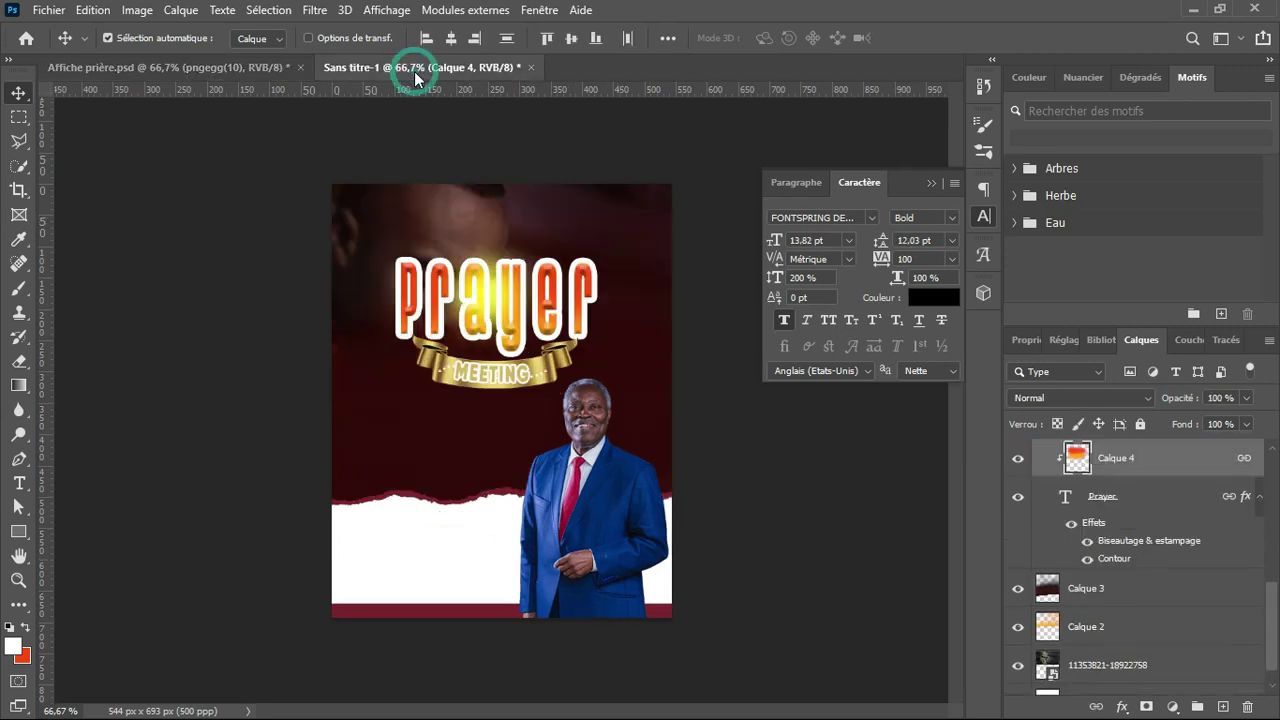
Place the globe image pngegg(10) as an embedded file, scaled to roughly 4%, in the poster's upper-right corner
click(60, 11)
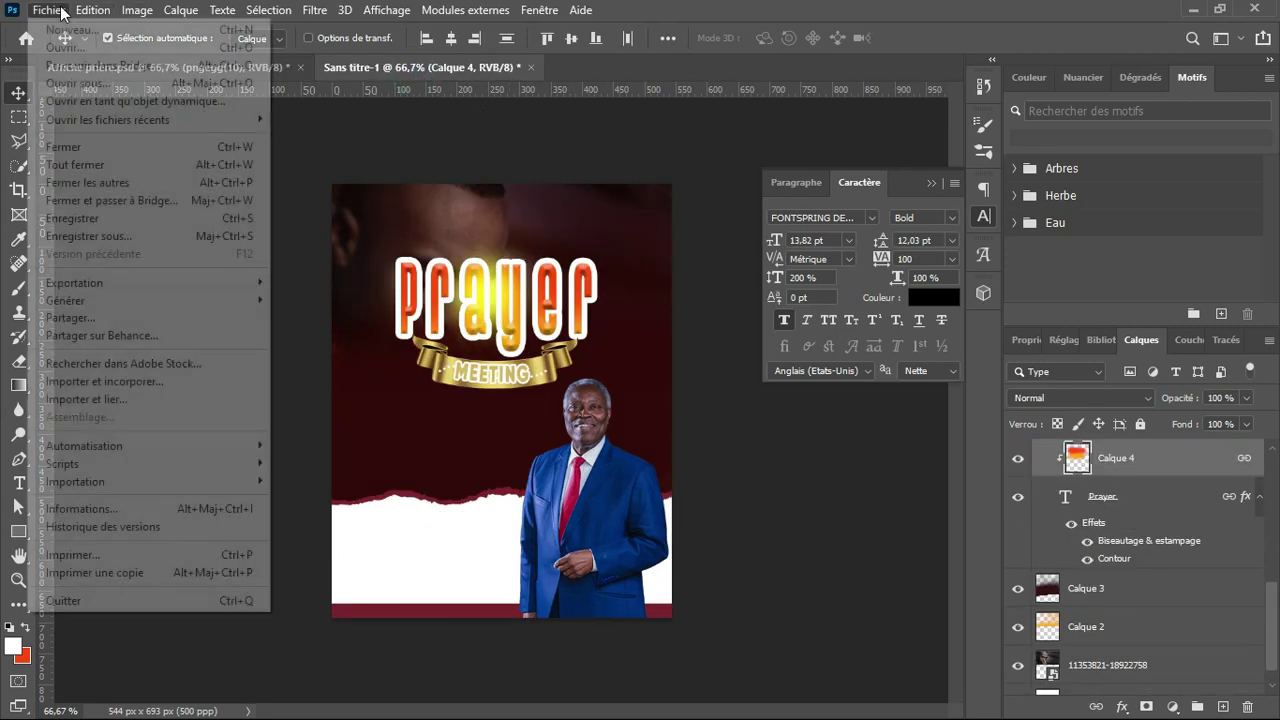
click(72, 381)
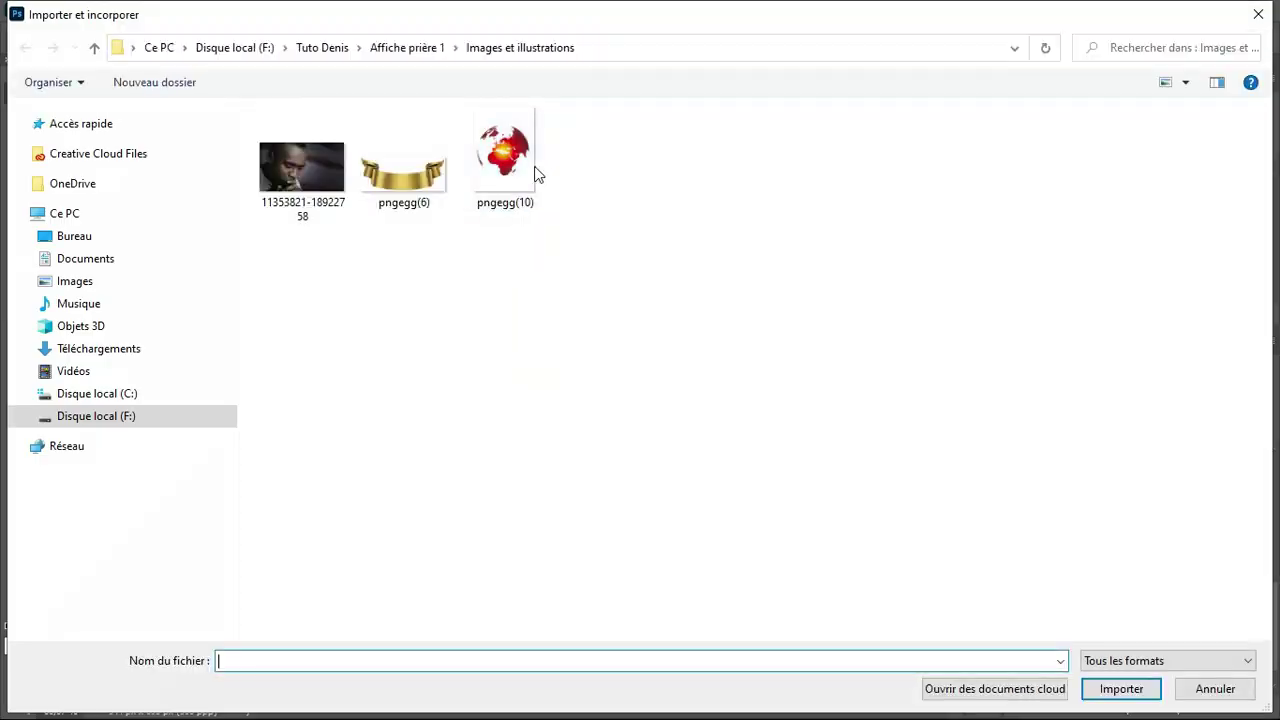
click(505, 172)
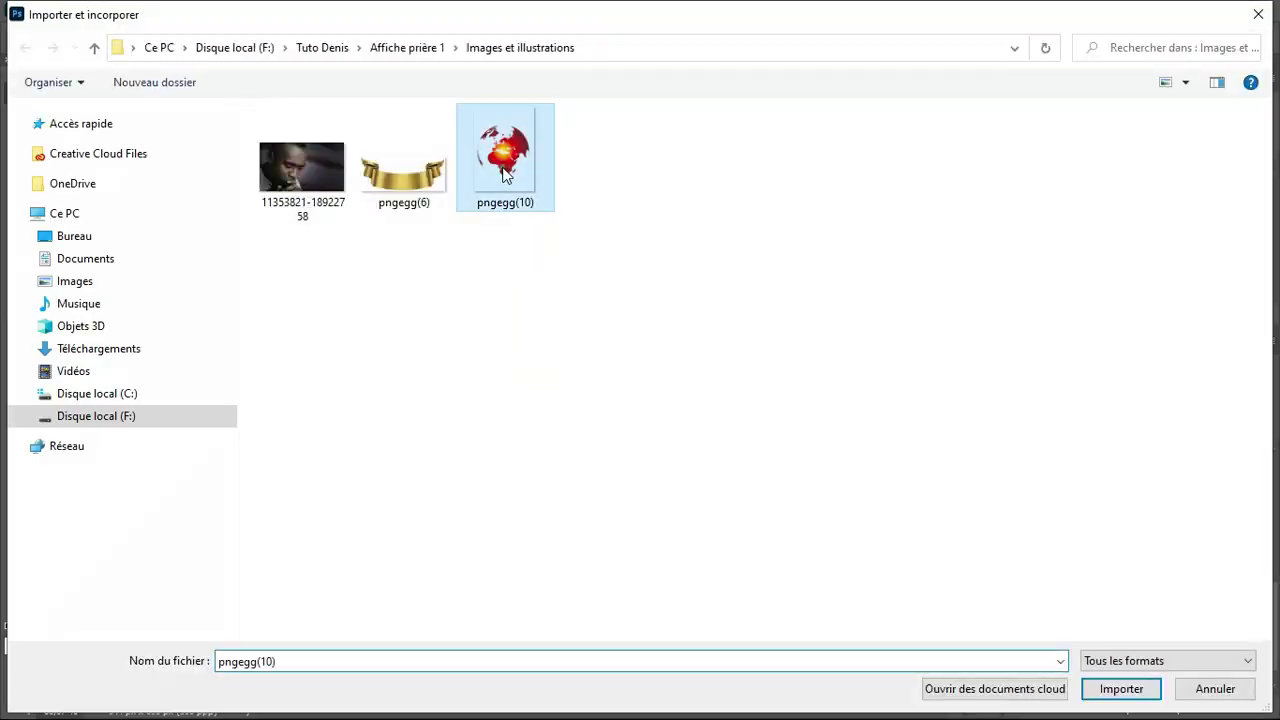
double_click(505, 172)
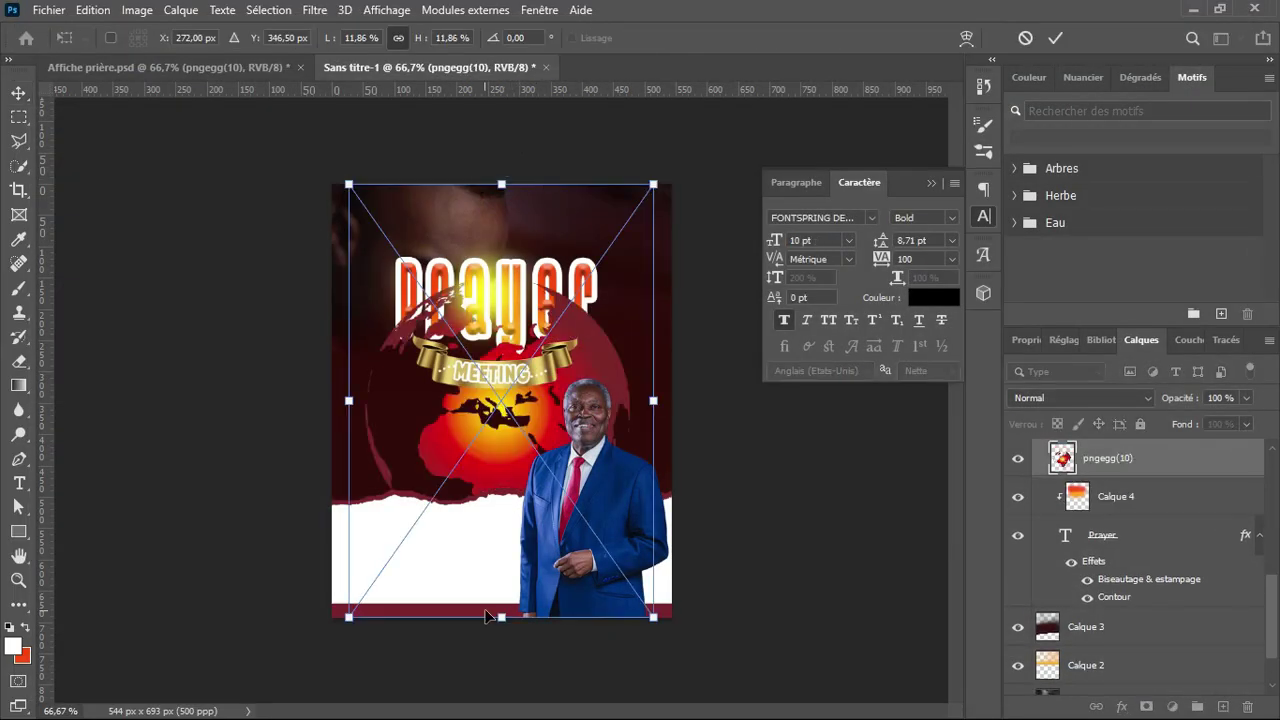
drag(501, 610, 484, 327)
drag(488, 259, 606, 230)
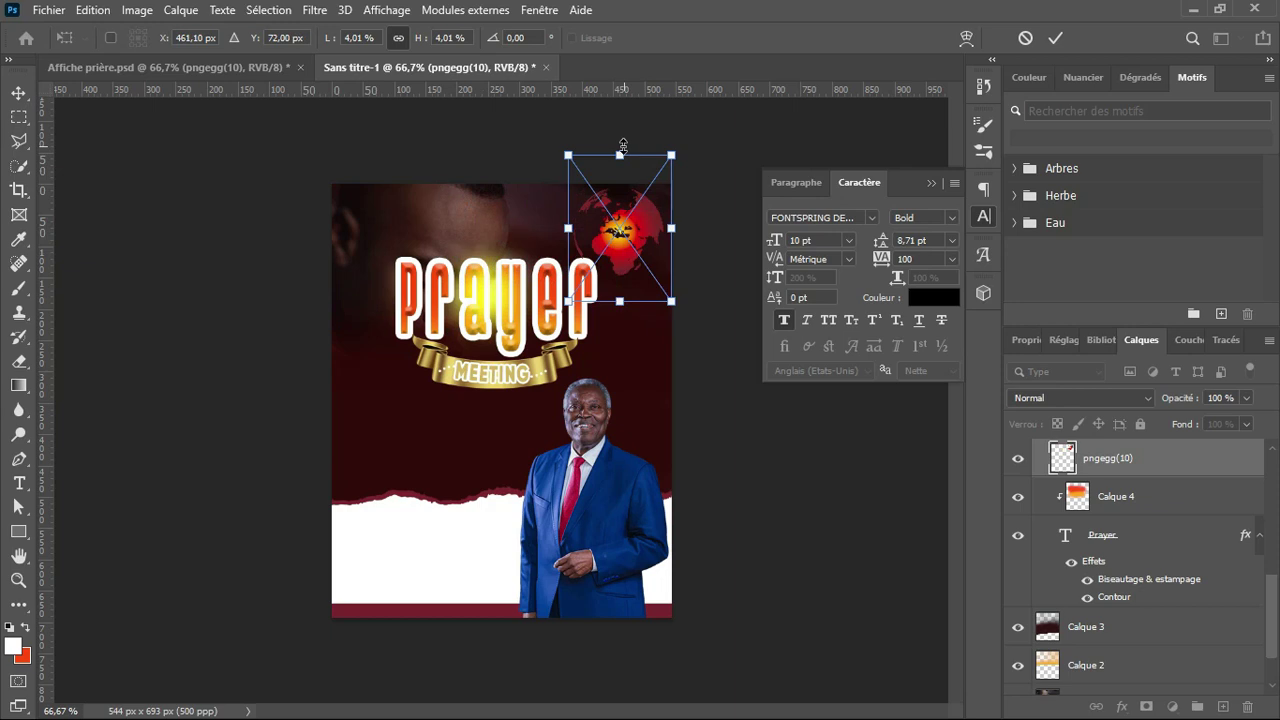
mouse_move(670, 155)
mouse_down()
mouse_move(666, 145)
mouse_move(664, 160)
mouse_up()
key(Return)
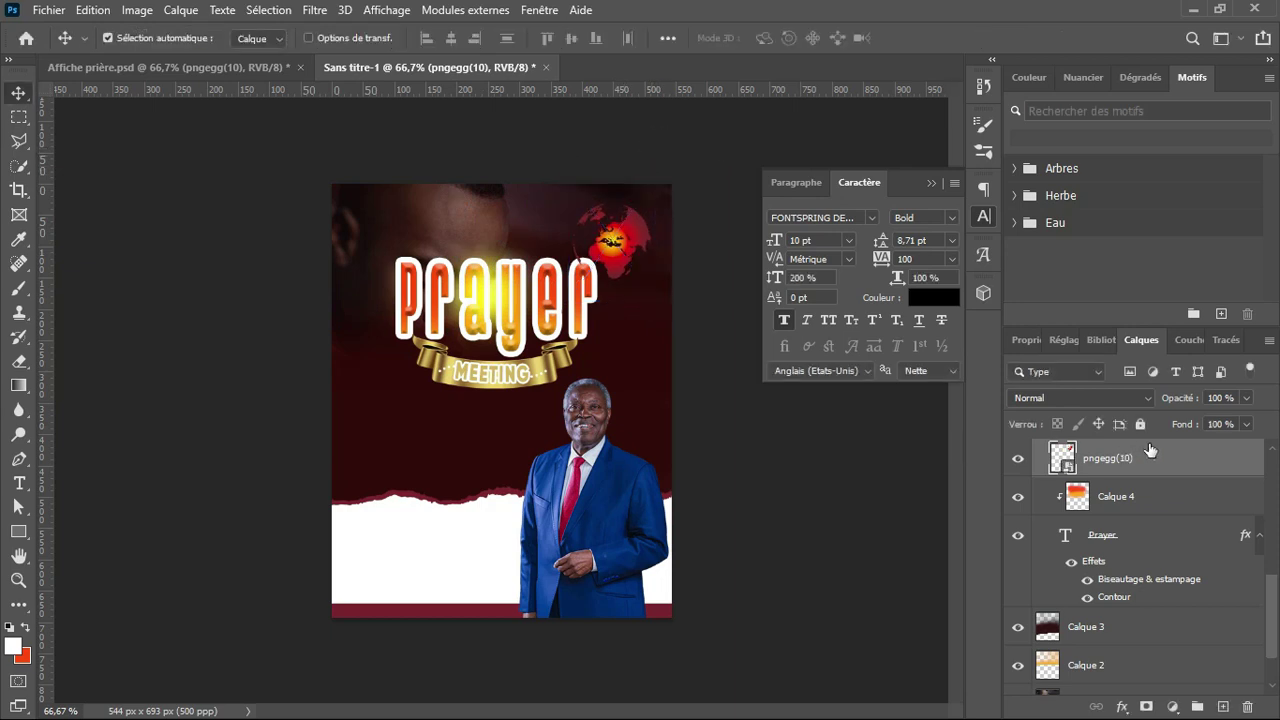
Move the pngegg(10) globe layer directly below the Prayer text layer and set its opacity to 60%
drag(1160, 449, 1154, 604)
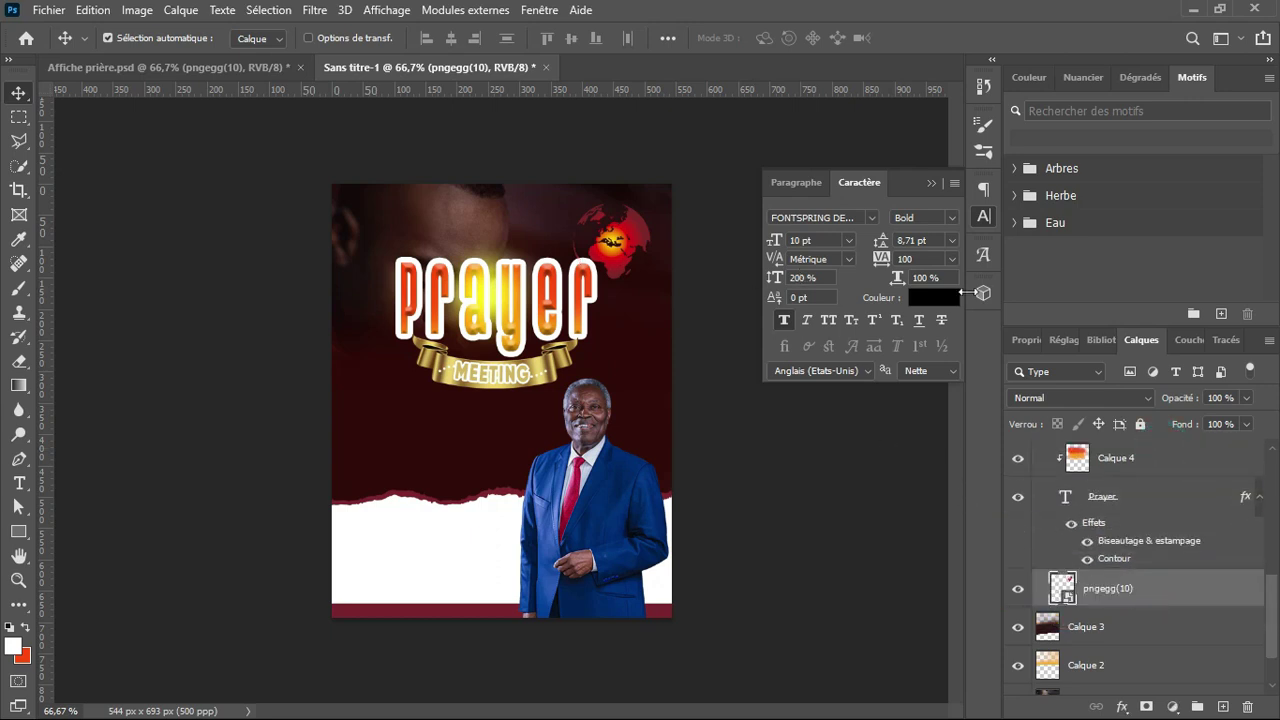
click(1246, 398)
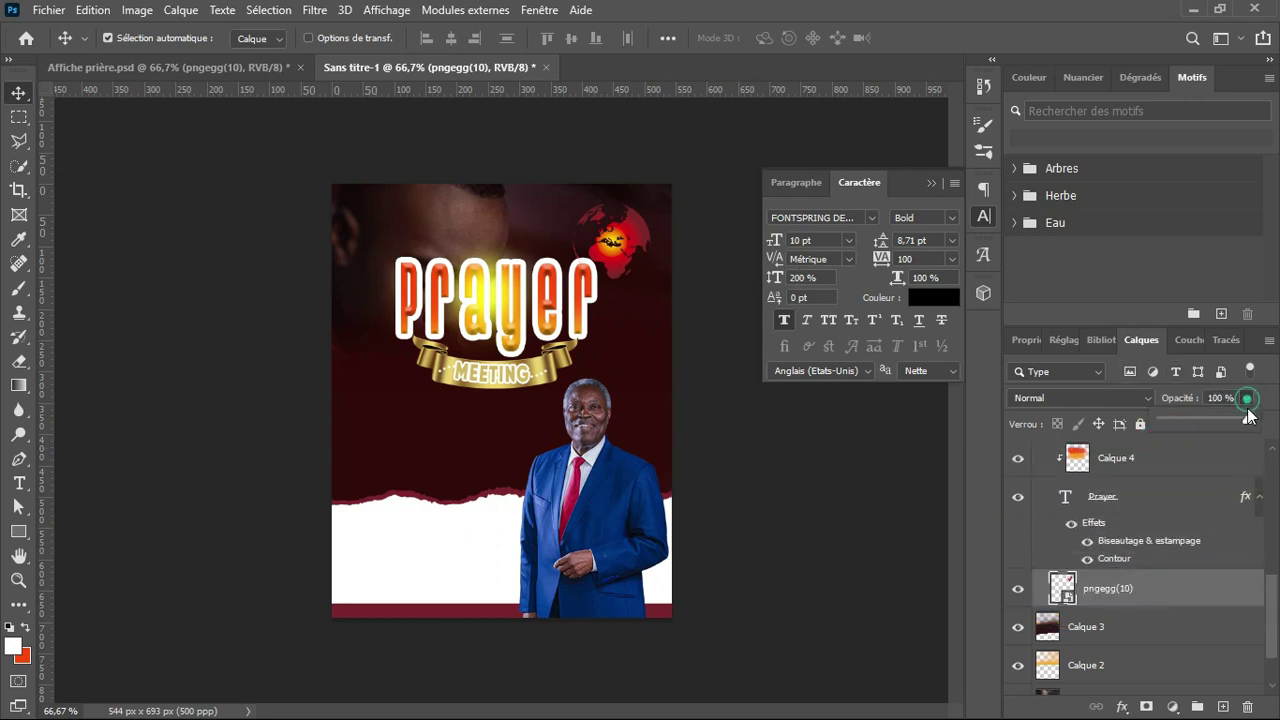
click(1227, 419)
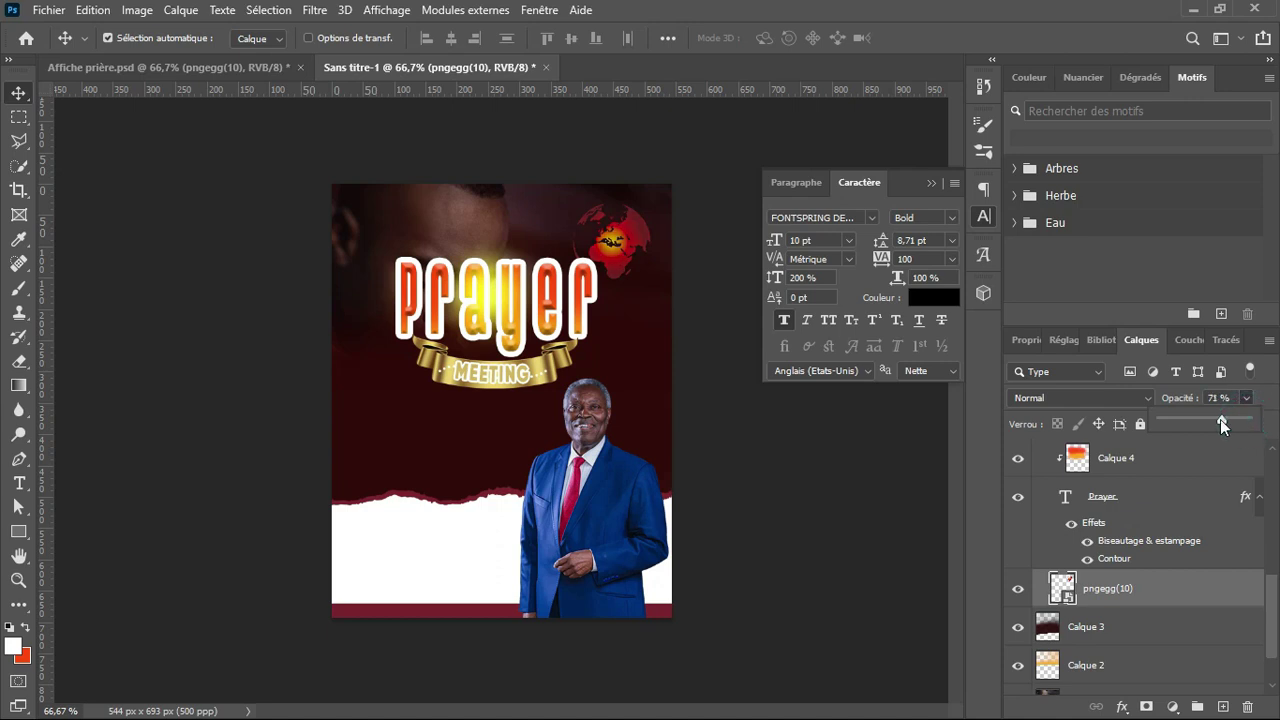
drag(1217, 419, 1214, 421)
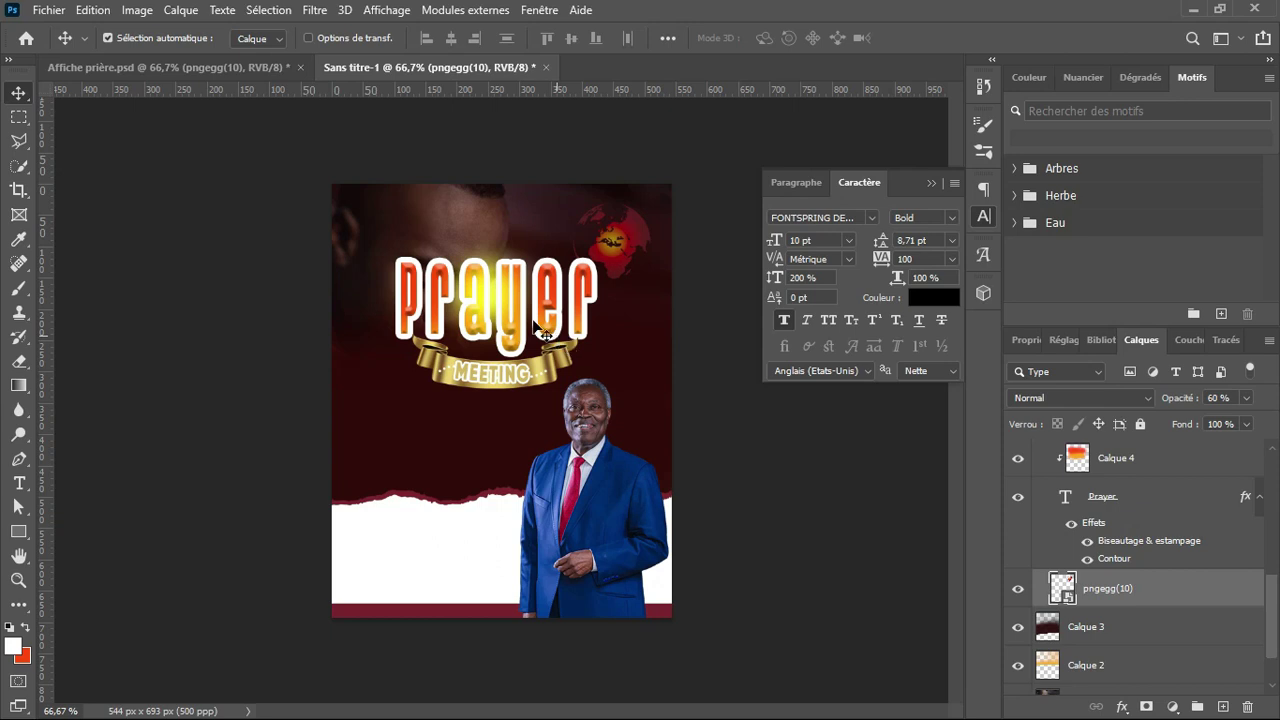
Check the Thème label in Affiche prière.psd and create a new layer directly above Calque 3 in Sans titre-1
click(239, 70)
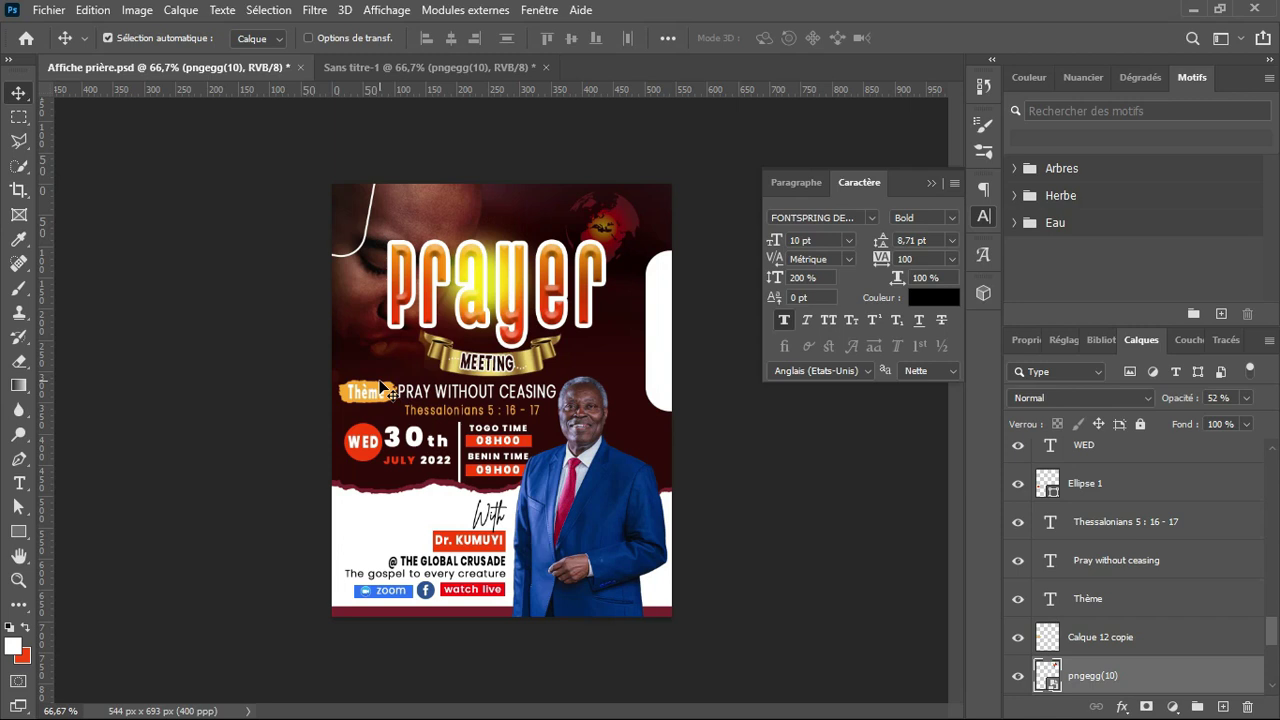
click(420, 70)
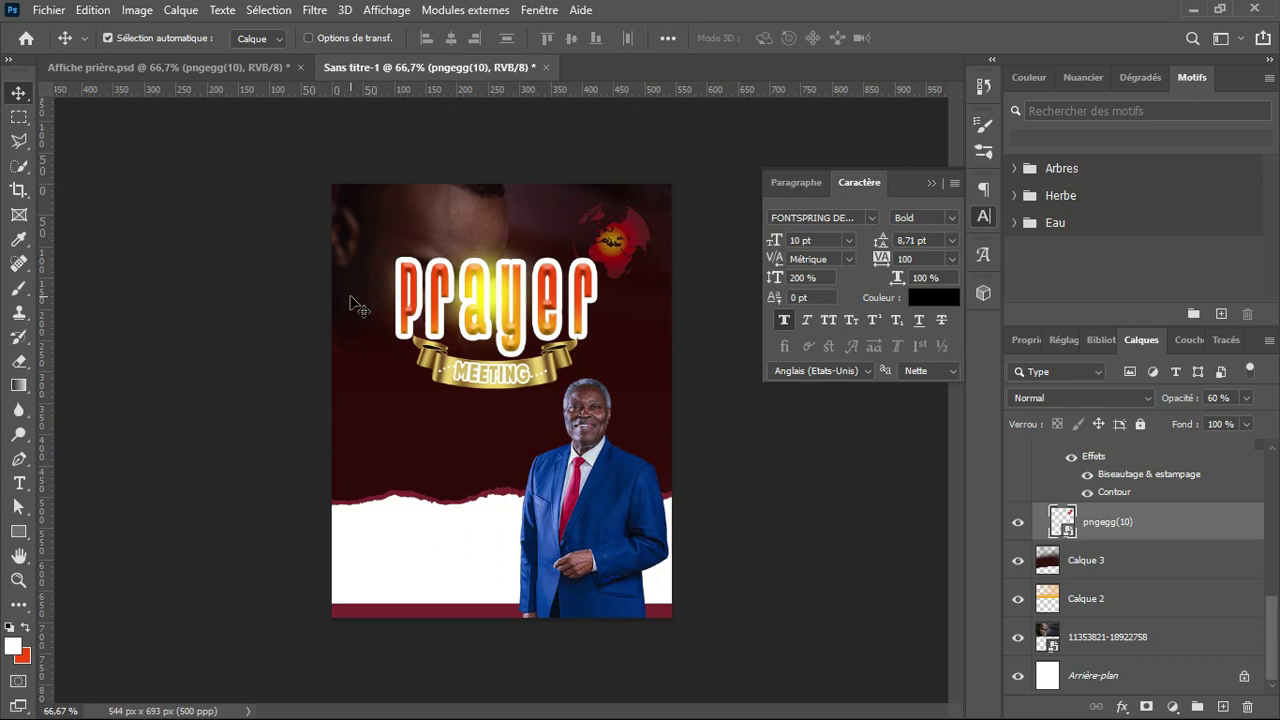
click(378, 386)
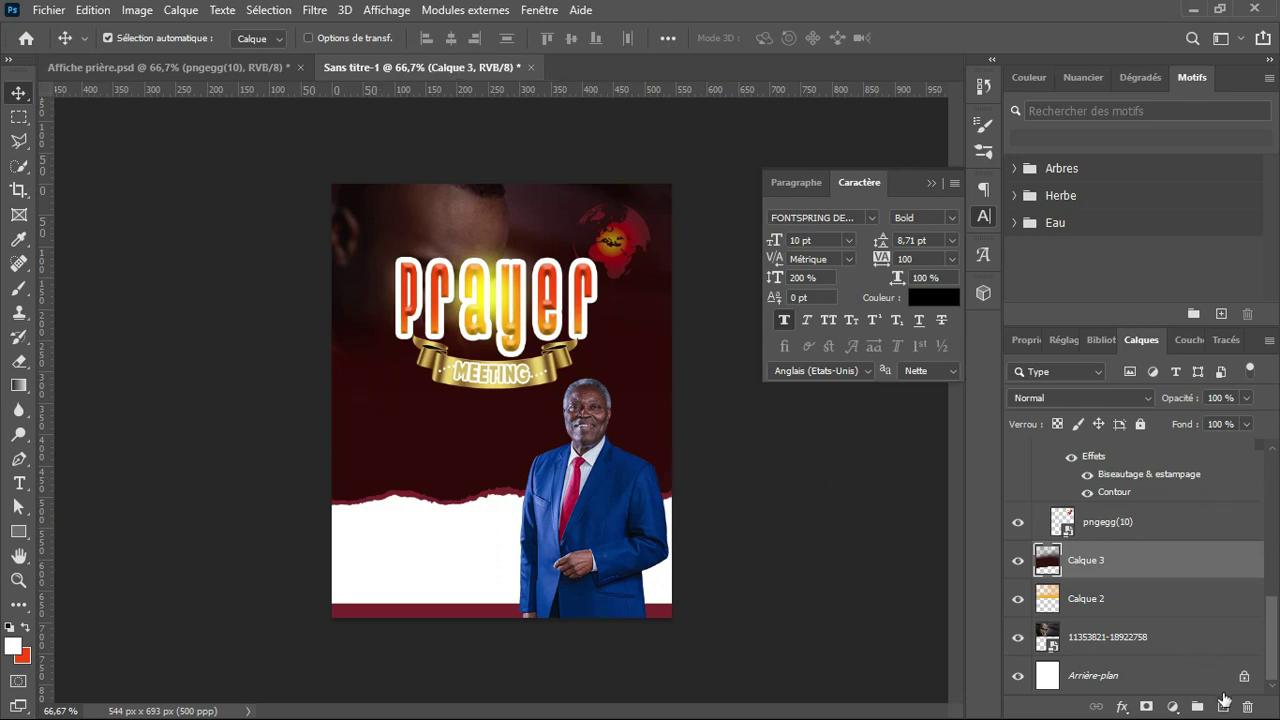
click(1223, 705)
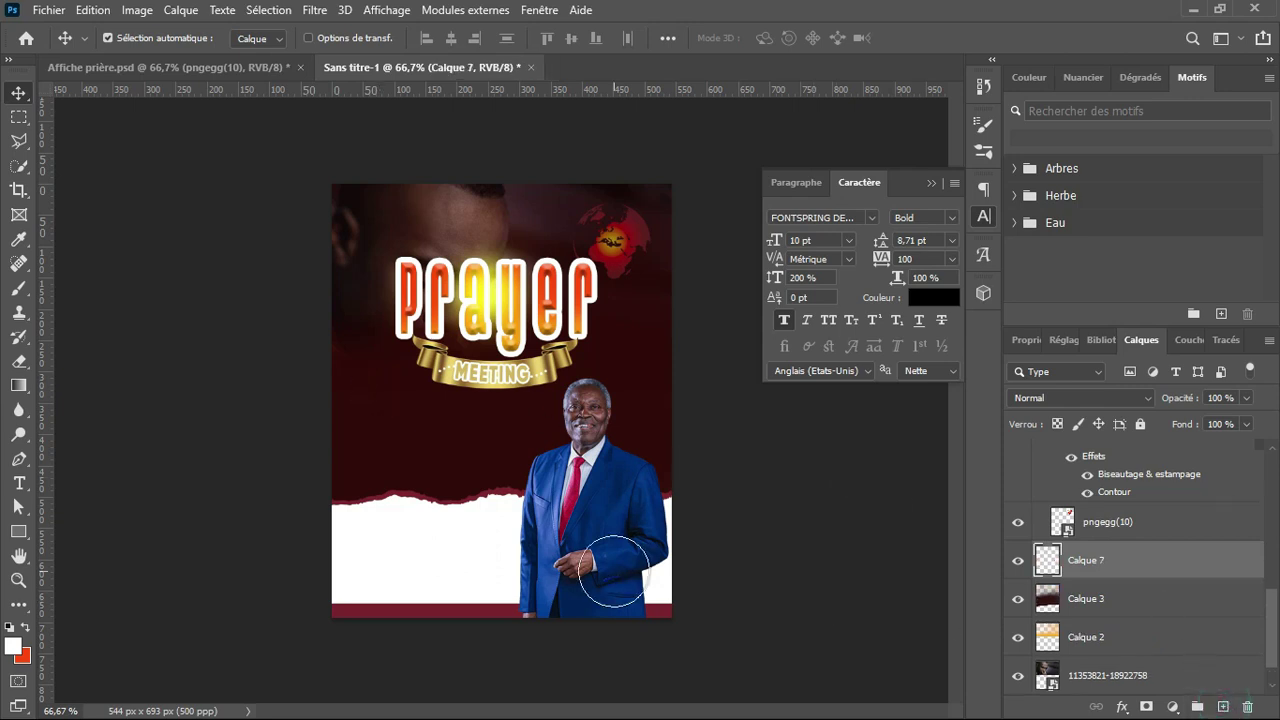
Choose the ragged-edged brush at 157 px for the Brush tool
key(b)
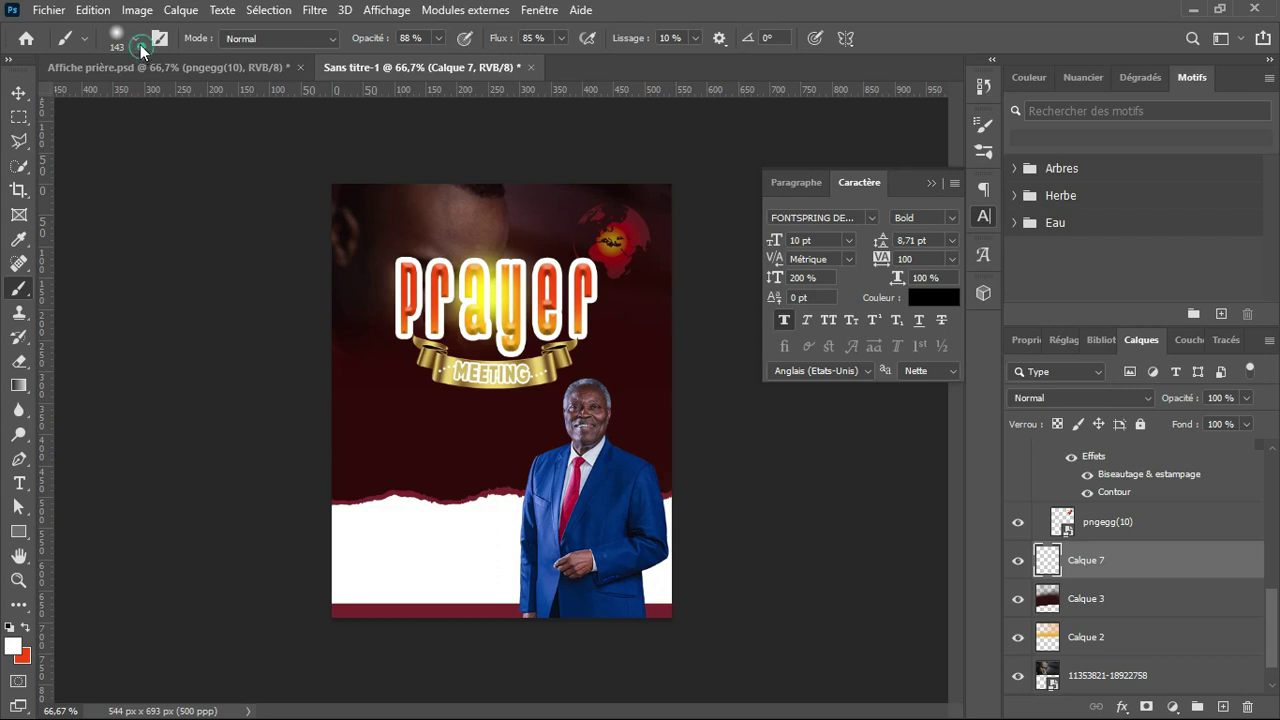
click(135, 40)
click(160, 211)
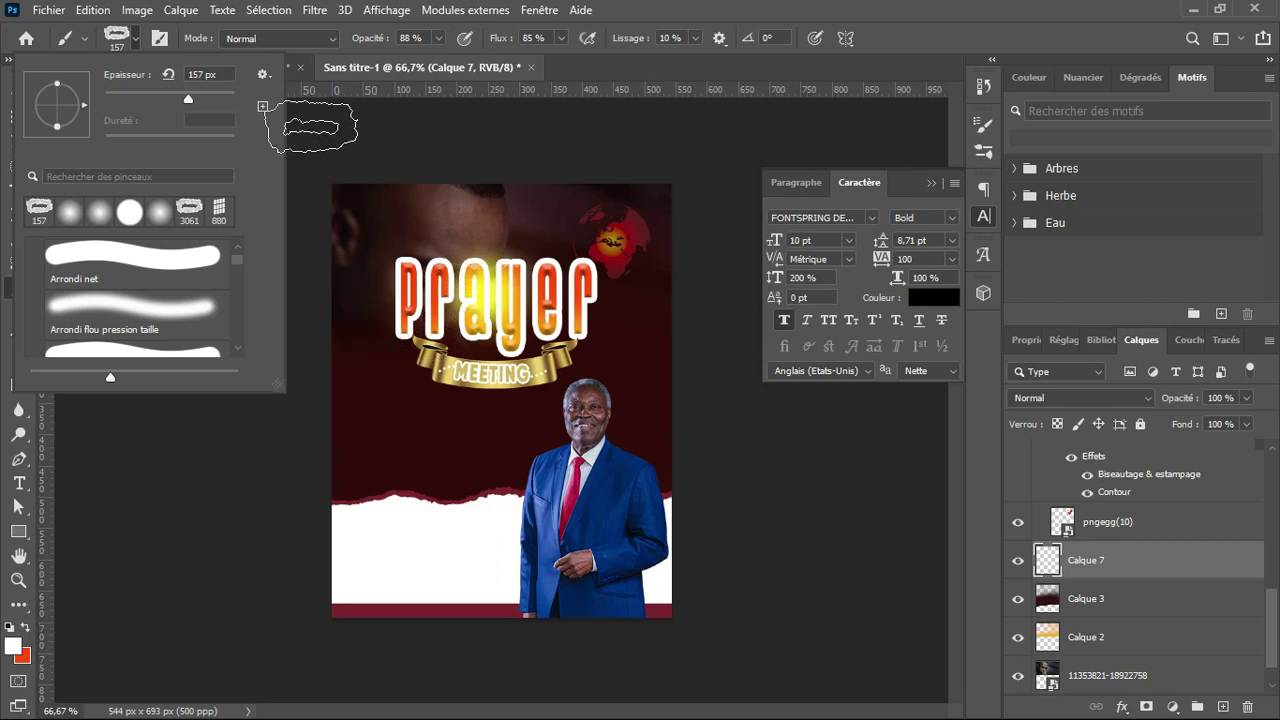
click(379, 93)
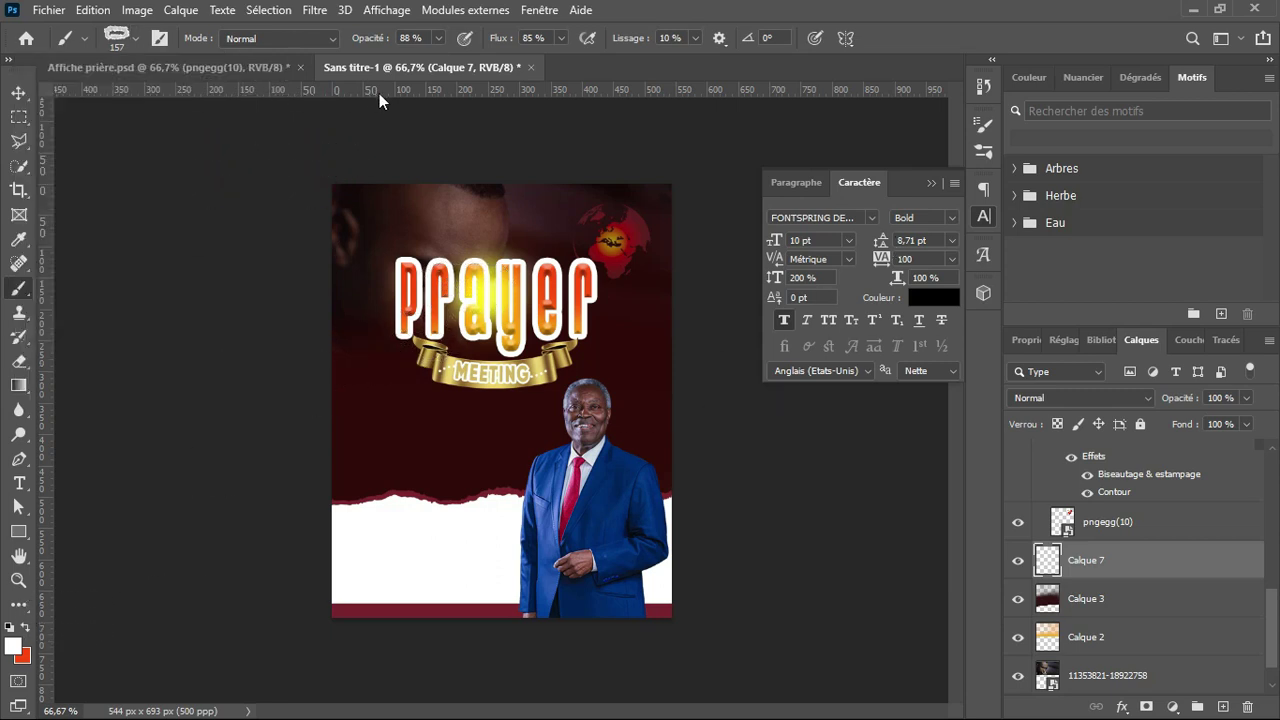
Set the foreground colour to the Thème label's orange, fda829, sampled from Affiche prière.psd, and return to Sans titre-1
click(236, 77)
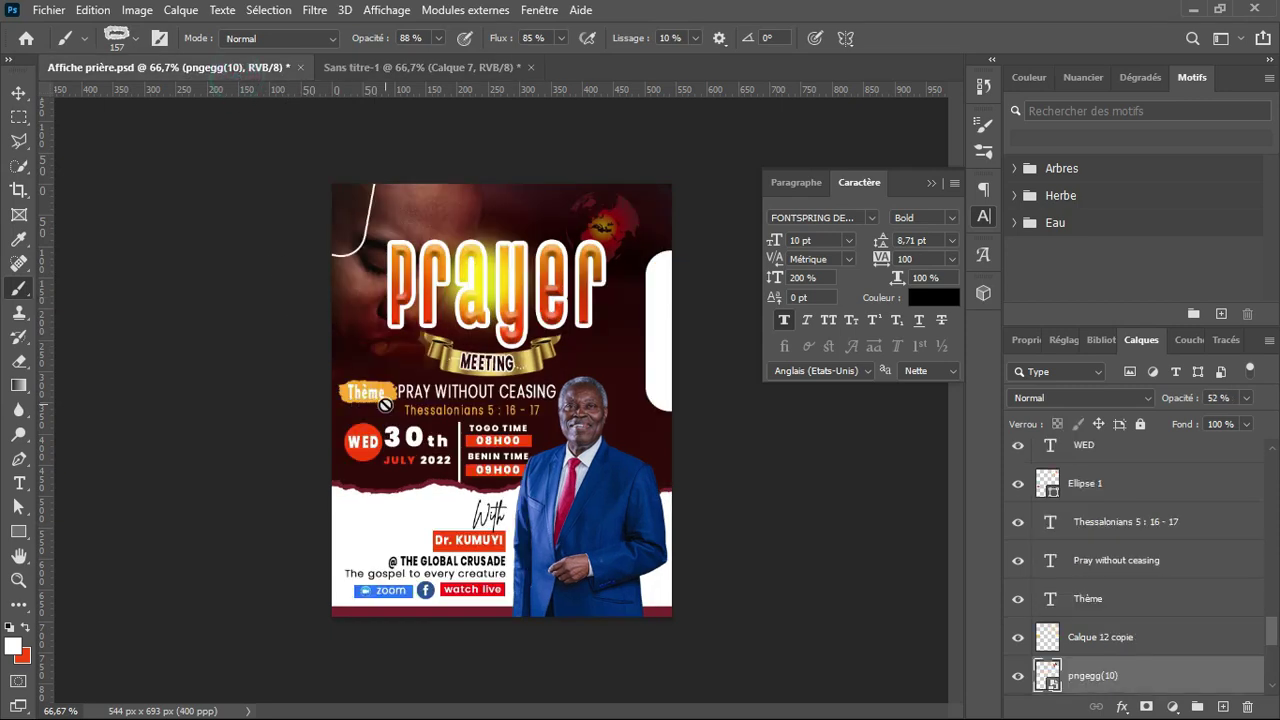
key(v)
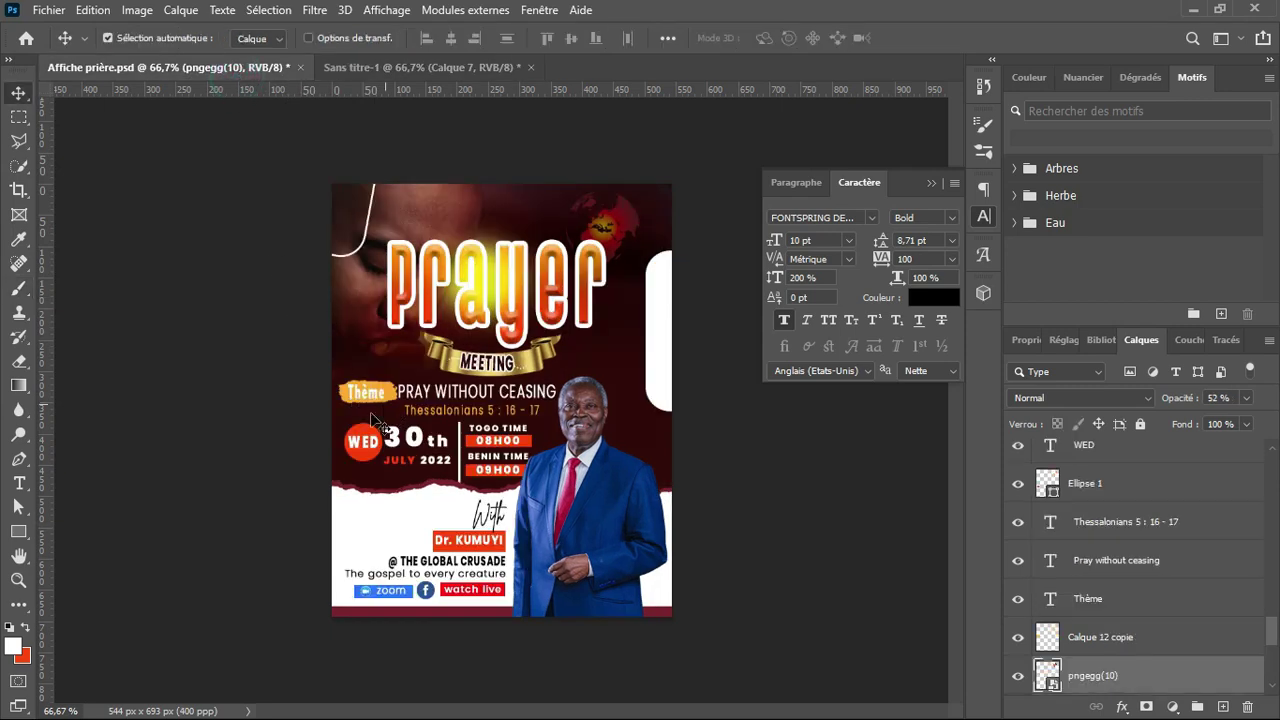
click(13, 648)
drag(392, 388, 392, 386)
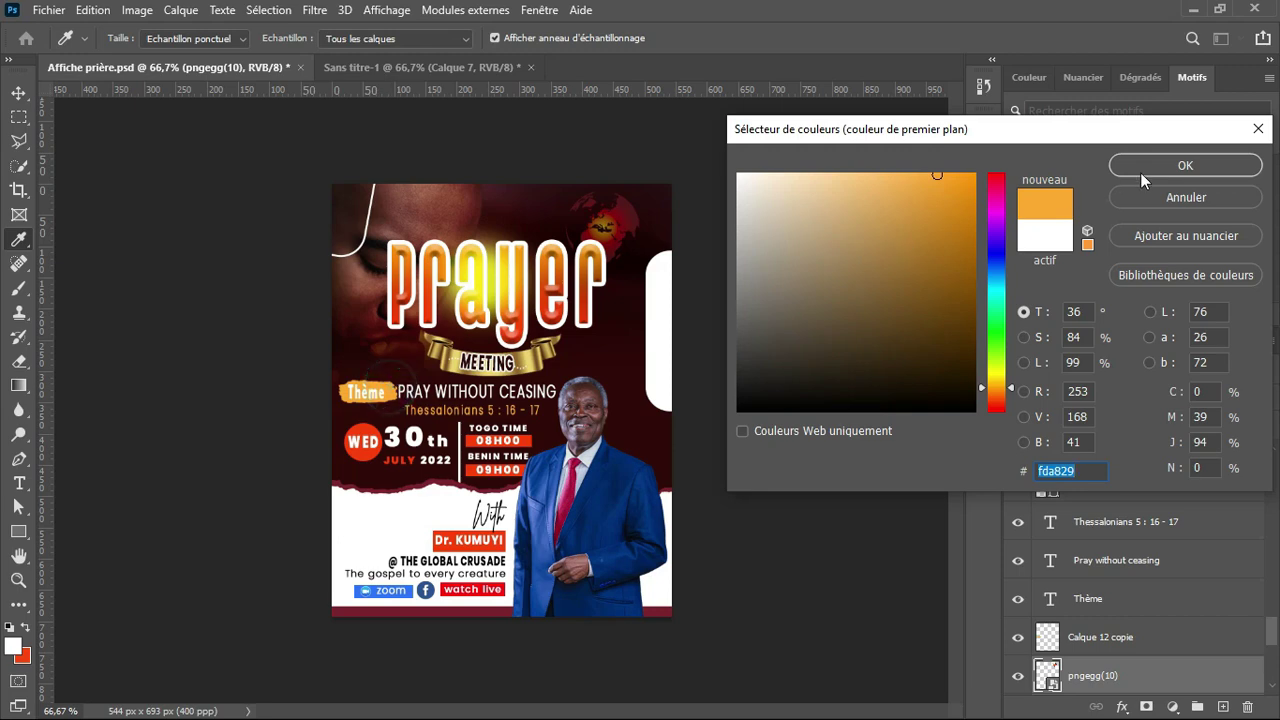
click(1185, 165)
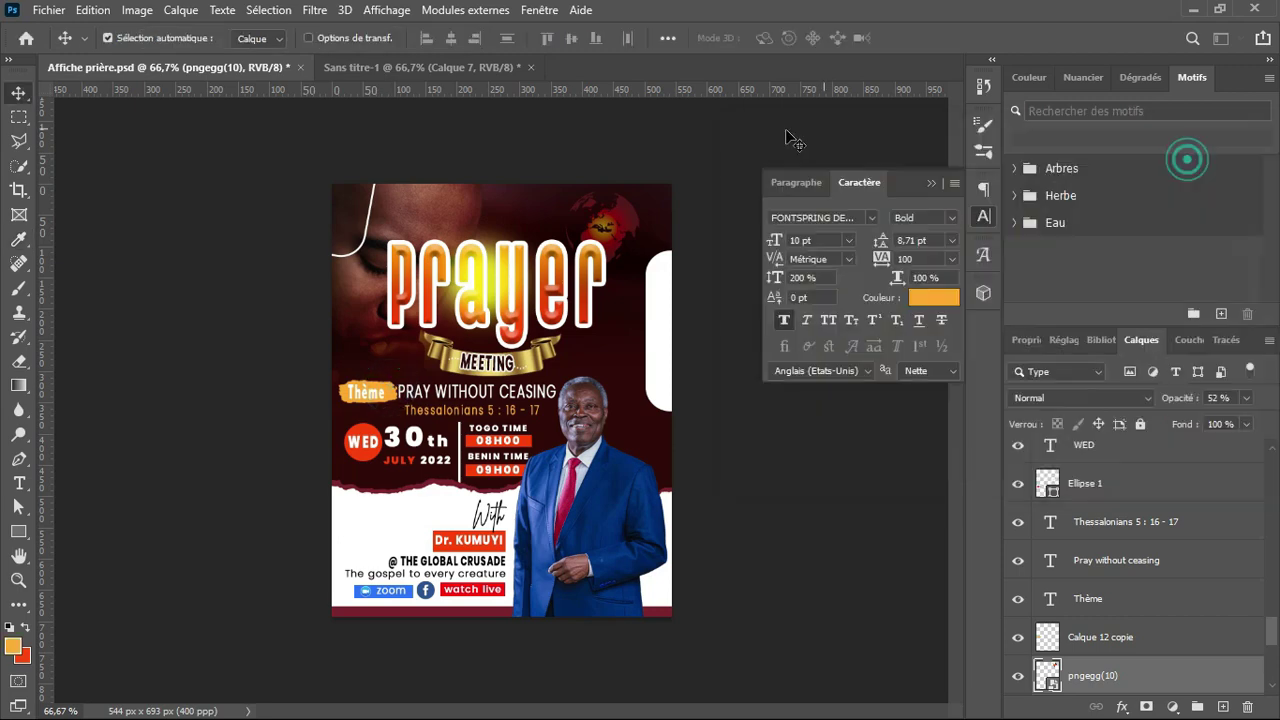
click(488, 75)
Stamp the ragged brush repeatedly in orange at one spot on Calque 7, below and left of the Meeting ribbon
key(b)
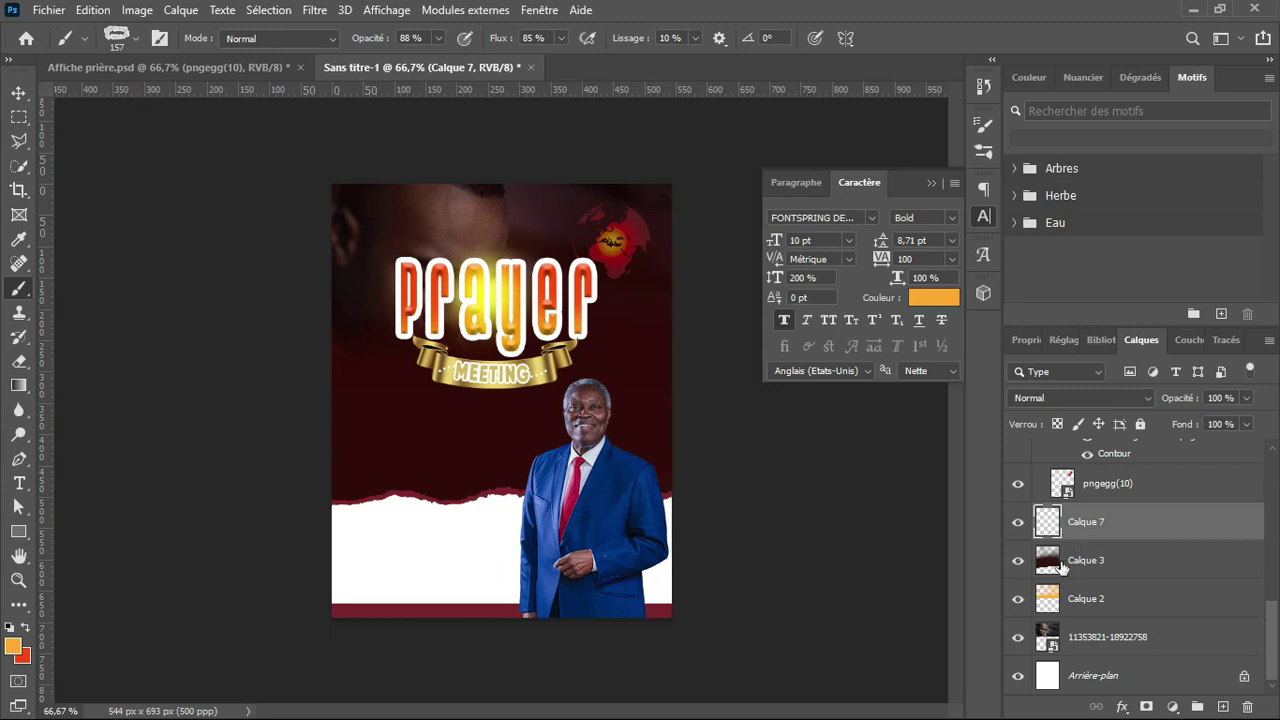
click(1017, 561)
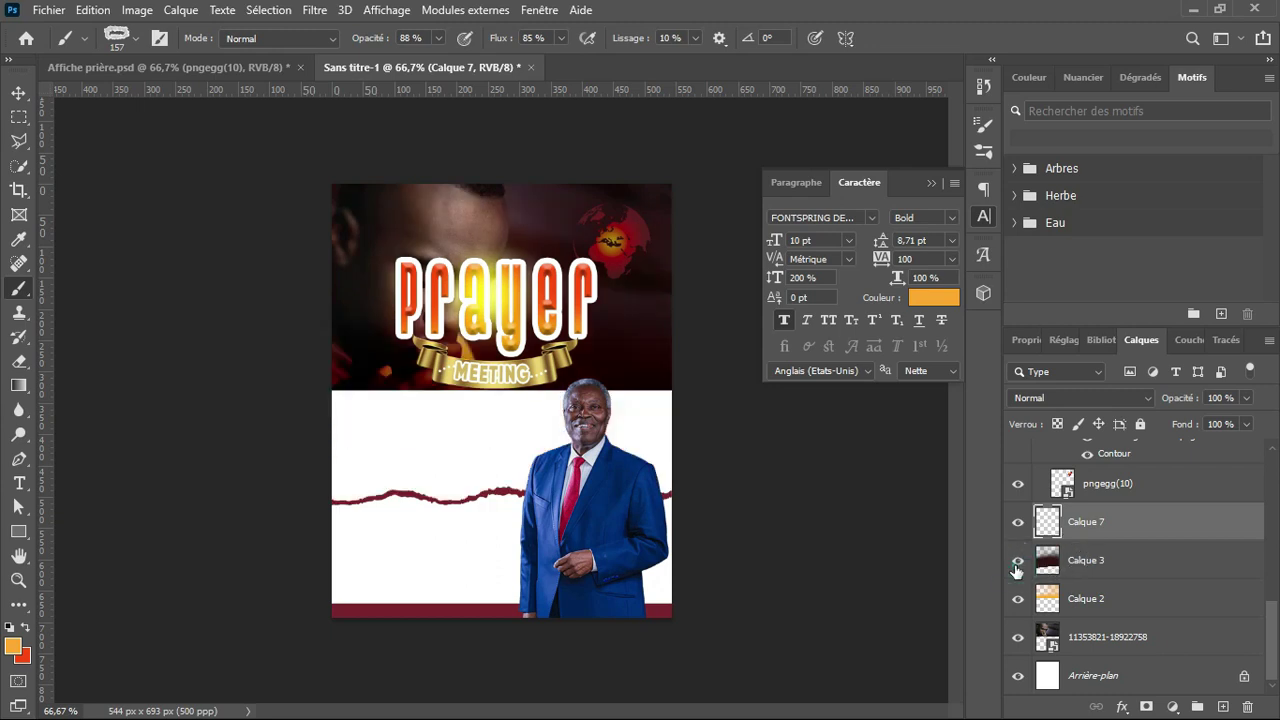
click(1017, 561)
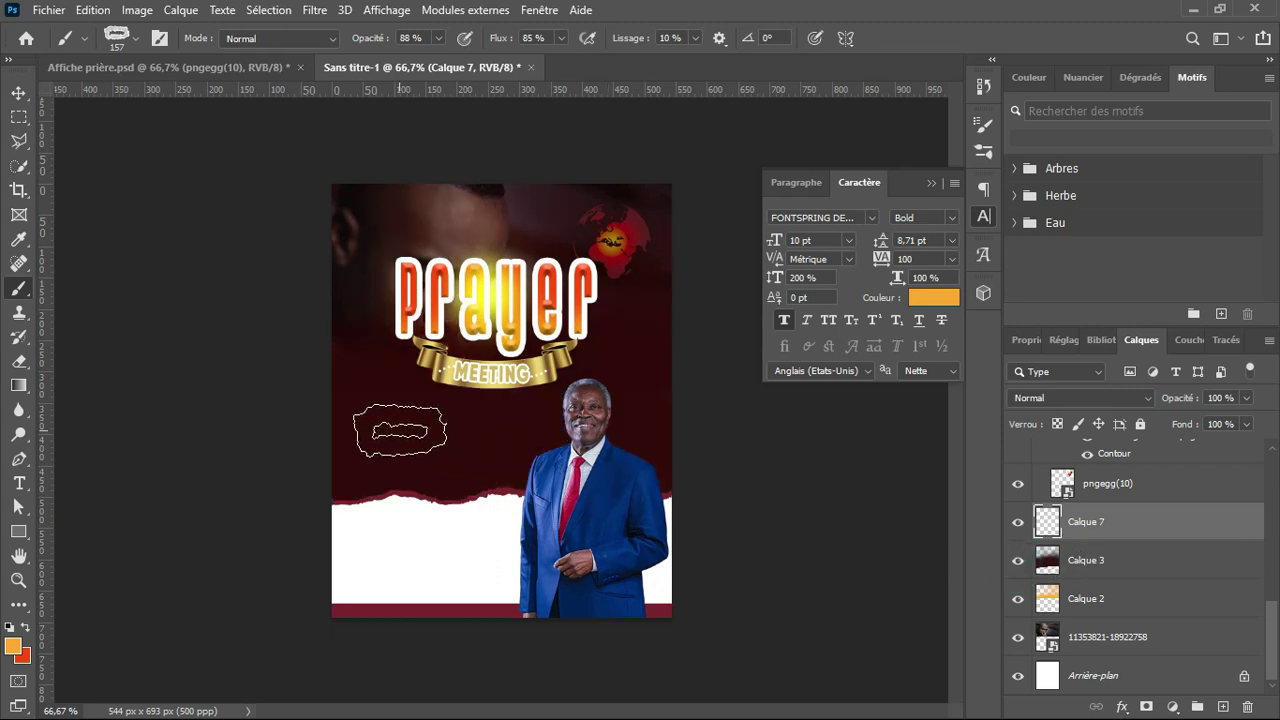
click(399, 430)
click(399, 430)
click(399, 430)
click(399, 430)
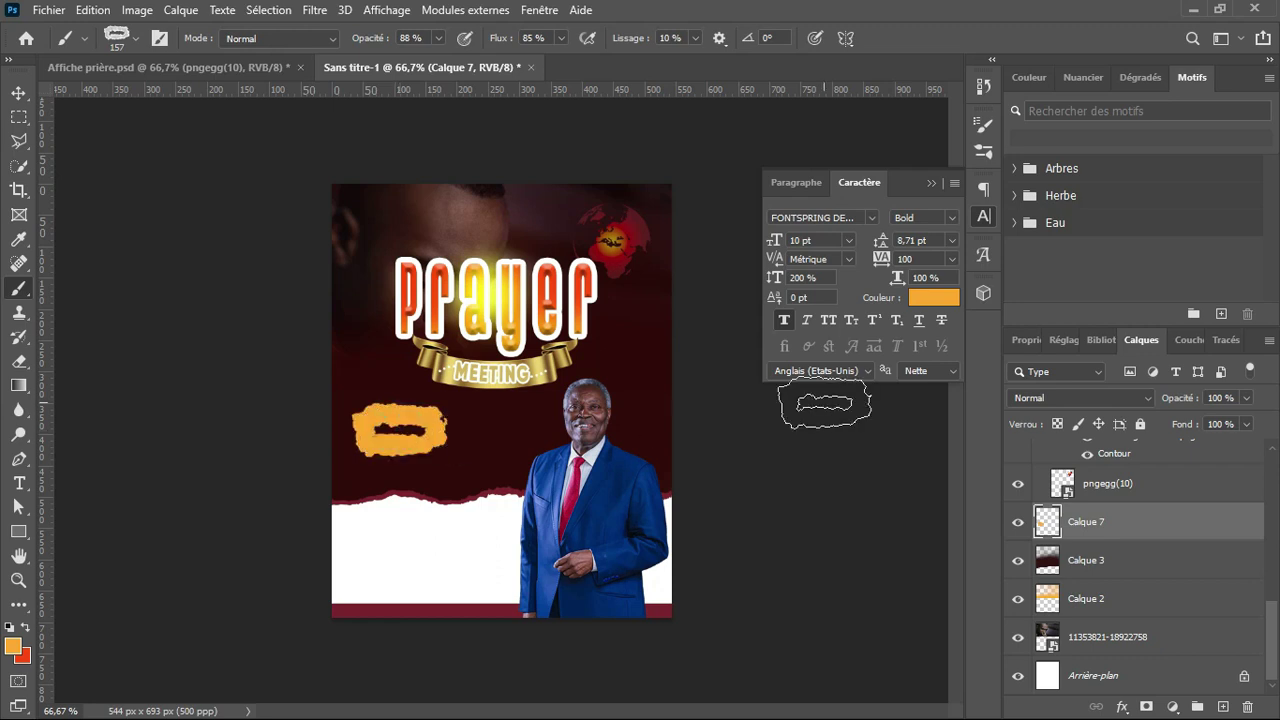
Duplicate the orange brush mark, squash the copy to about 68.5% height to cover the central hole, and merge both layers
key(ctrl+j)
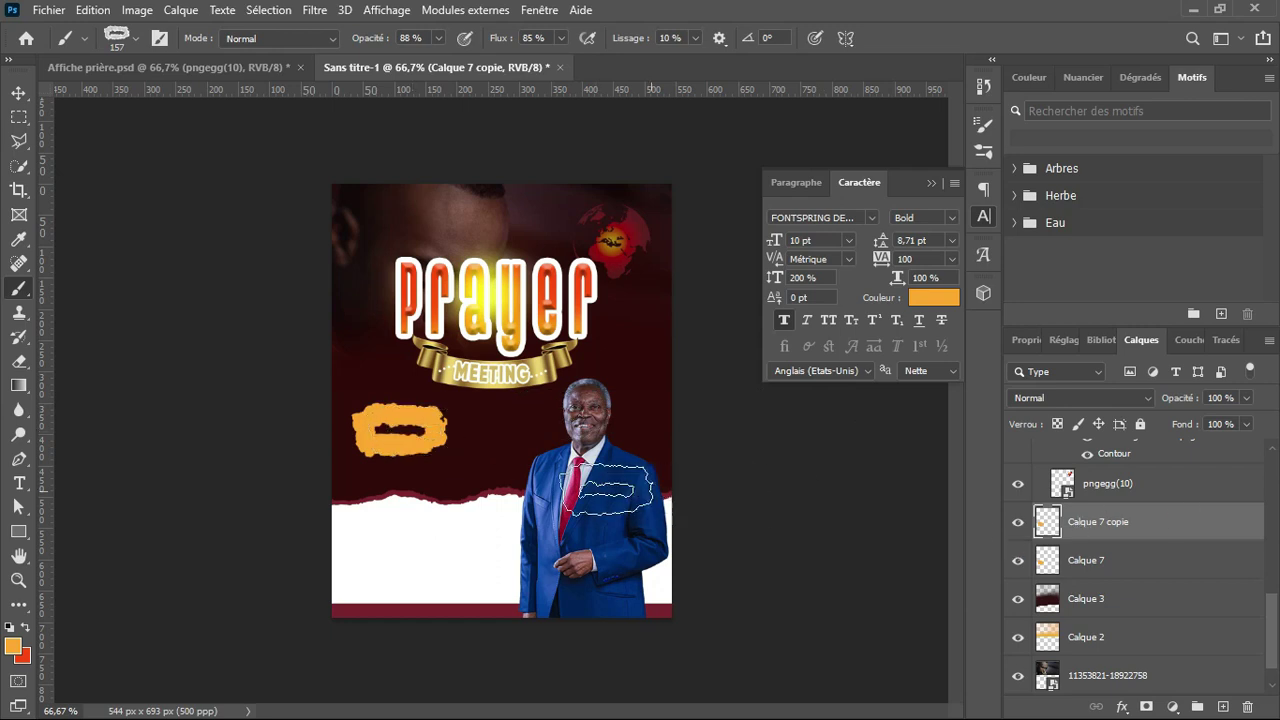
key(ctrl+t)
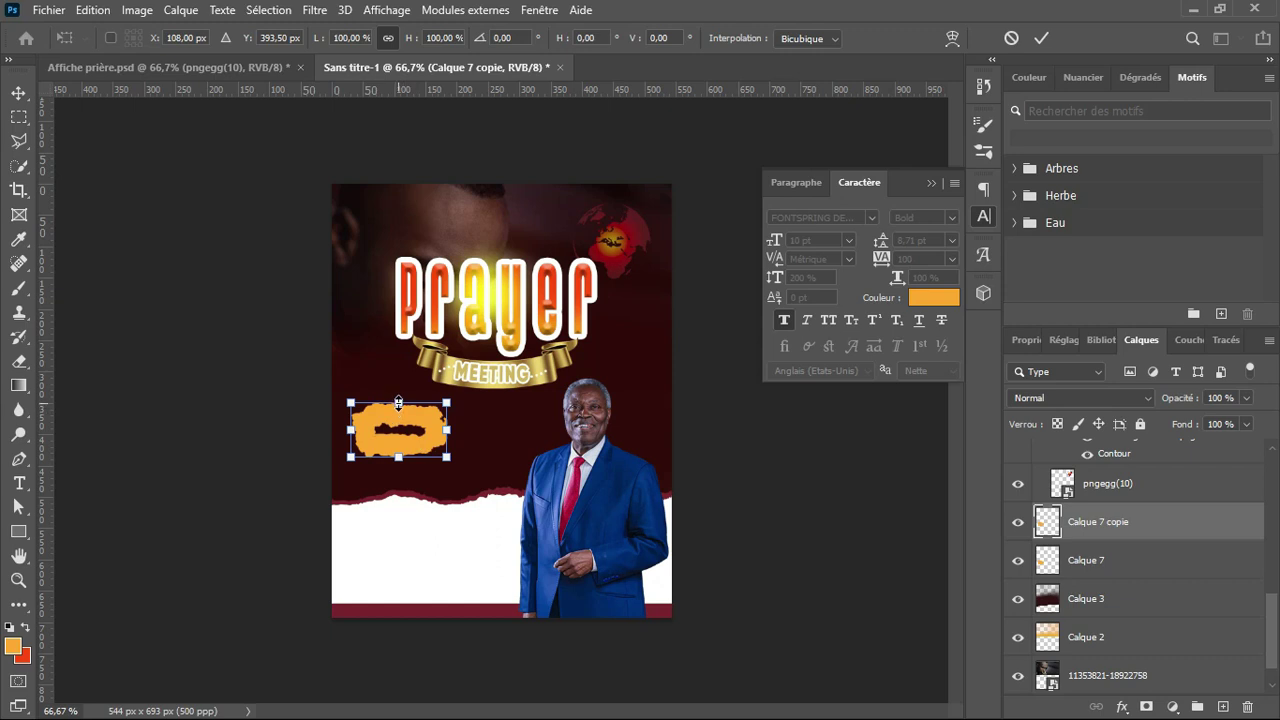
mouse_move(398, 402)
mouse_down()
mouse_move(398, 372)
mouse_move(399, 422)
mouse_up()
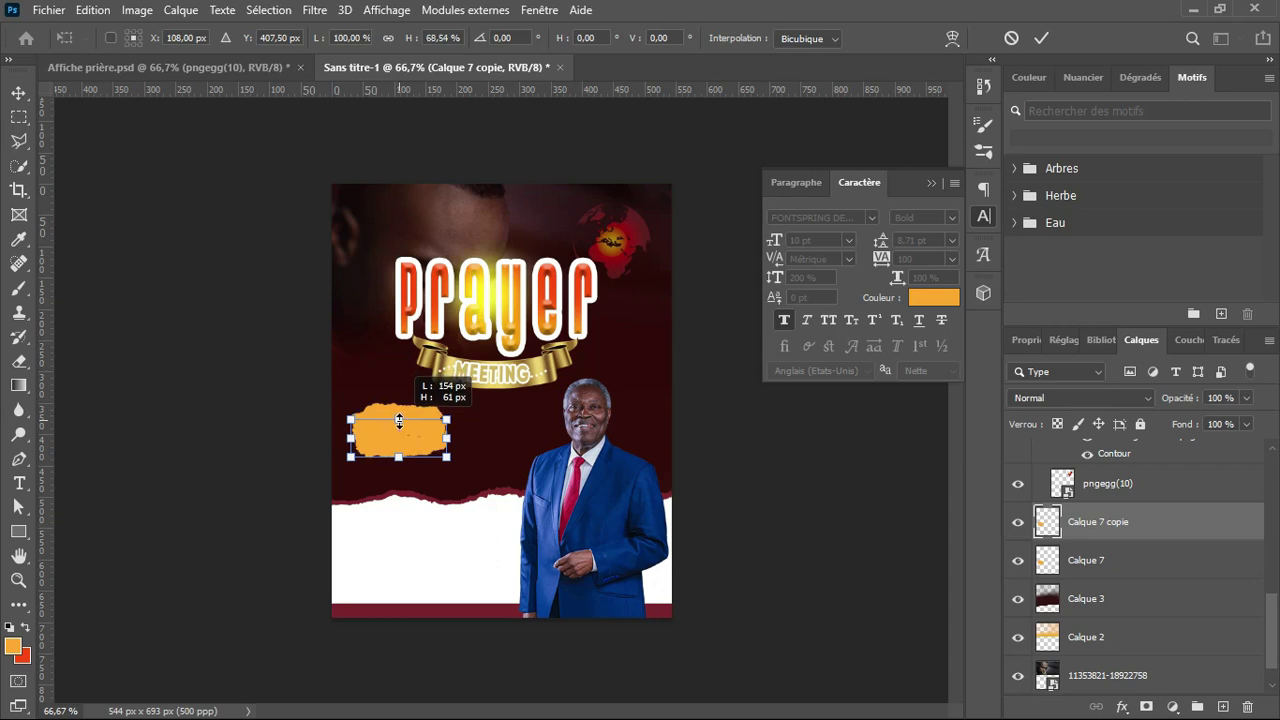
drag(399, 422, 399, 420)
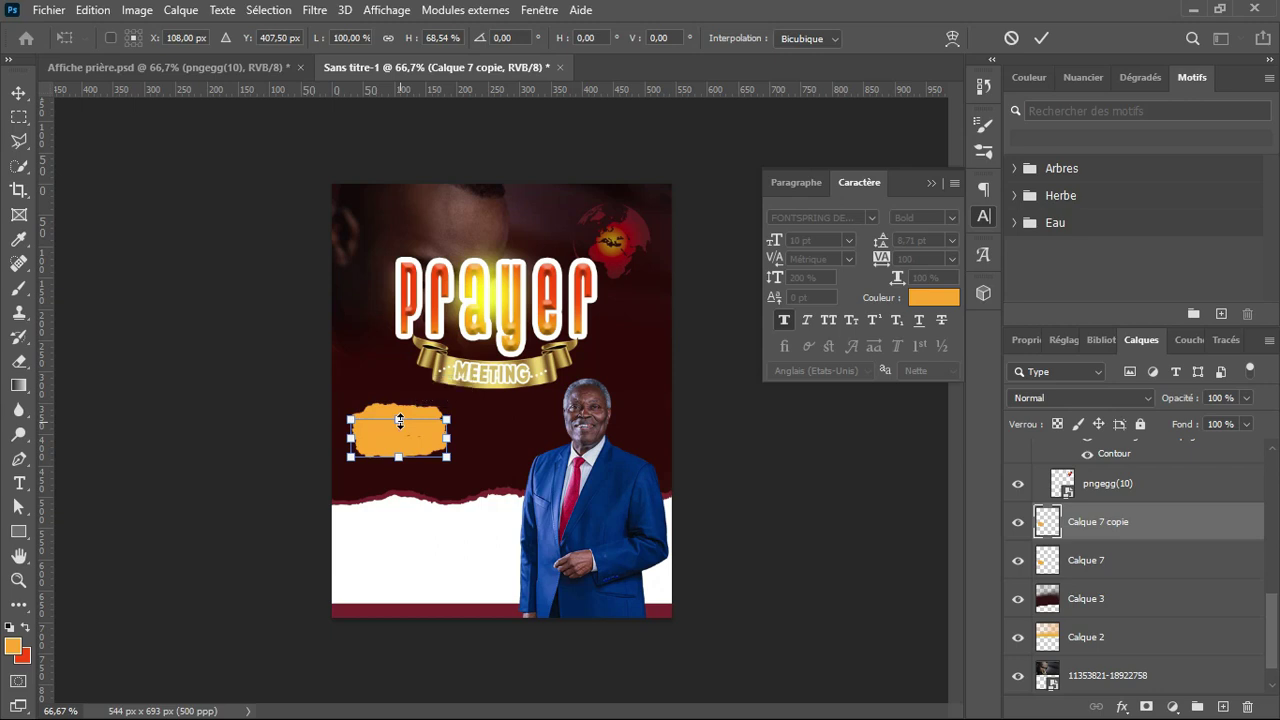
key(Return)
key(b)
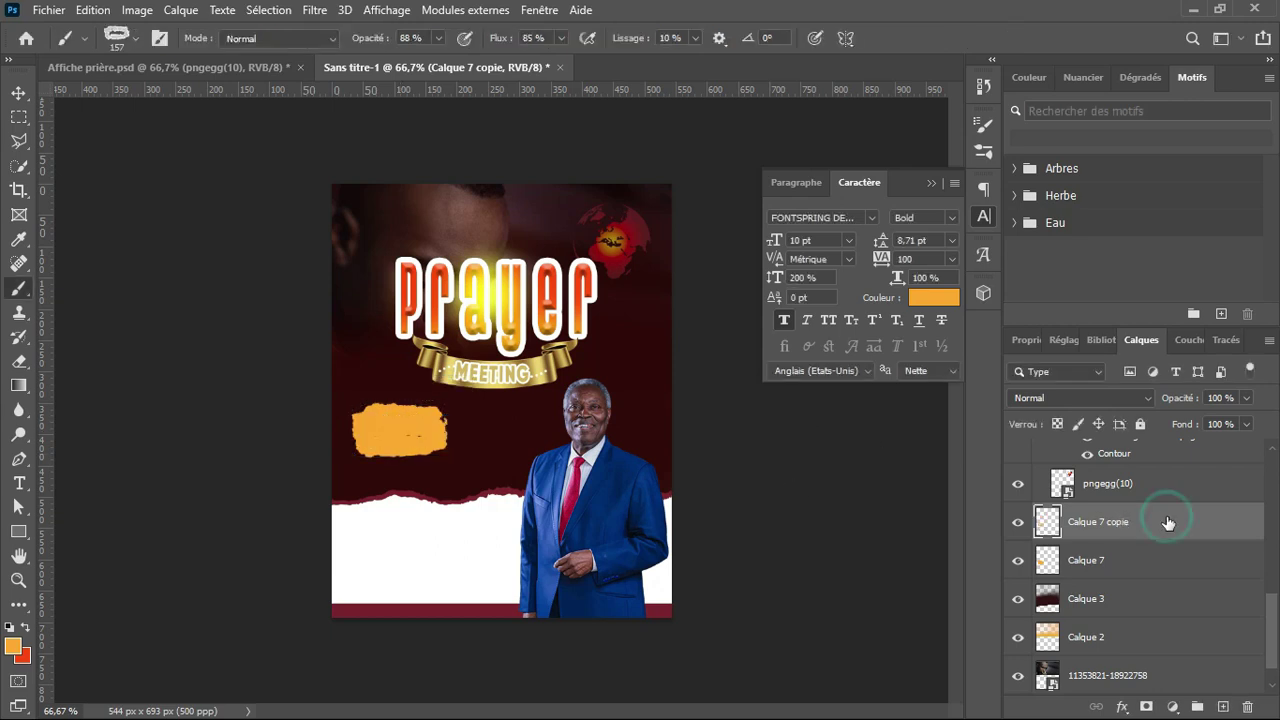
shift+click(1105, 564)
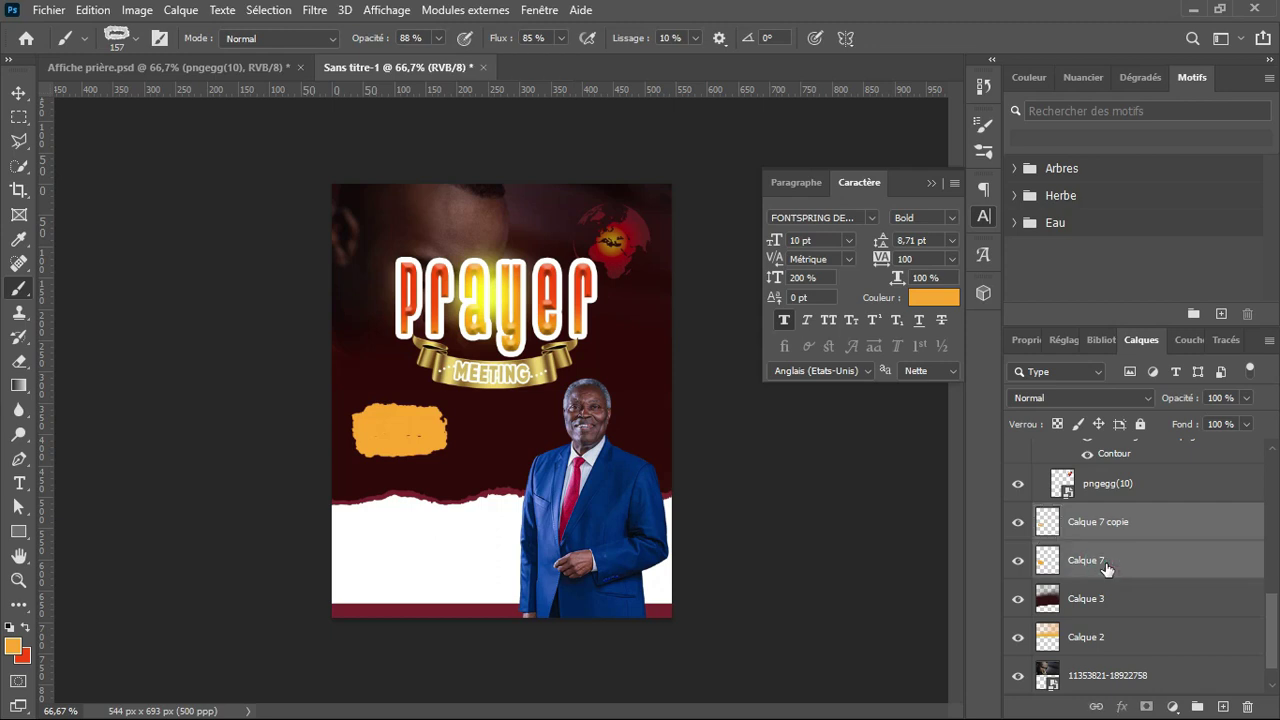
key(ctrl+e)
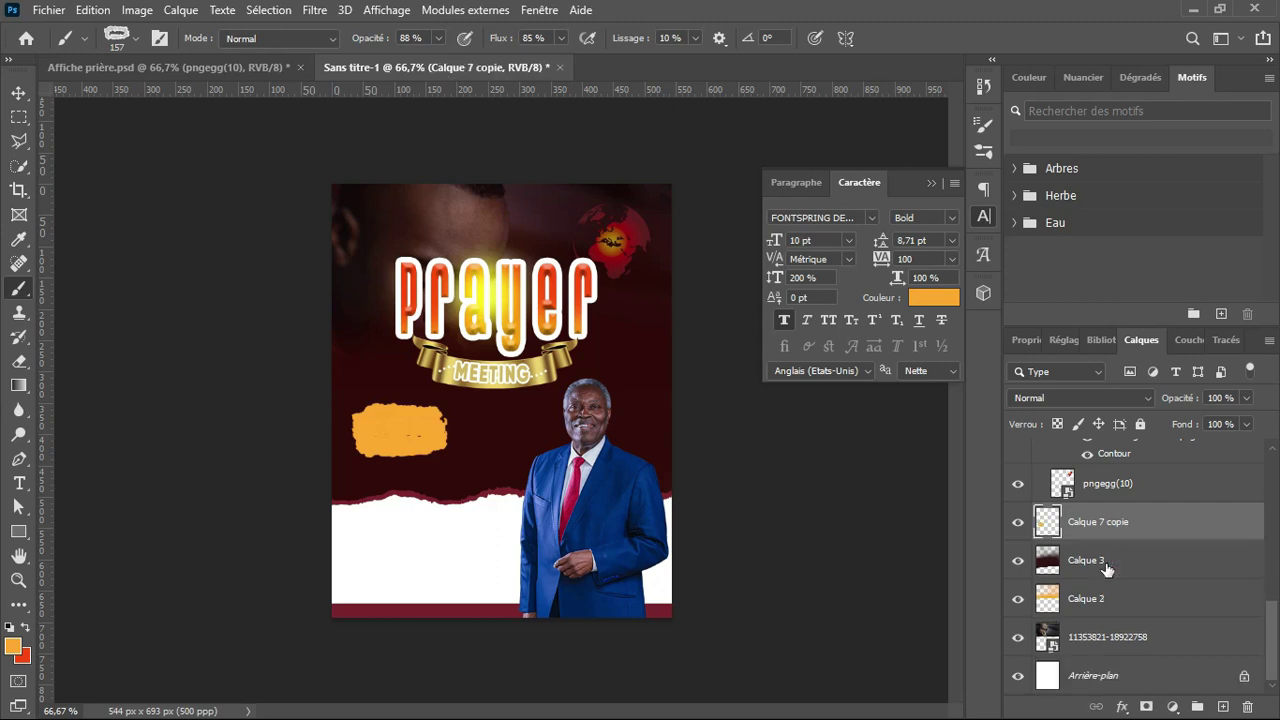
Scale the merged orange mark to about 77% width and 56% height and move it near the poster's left edge
key(ctrl+t)
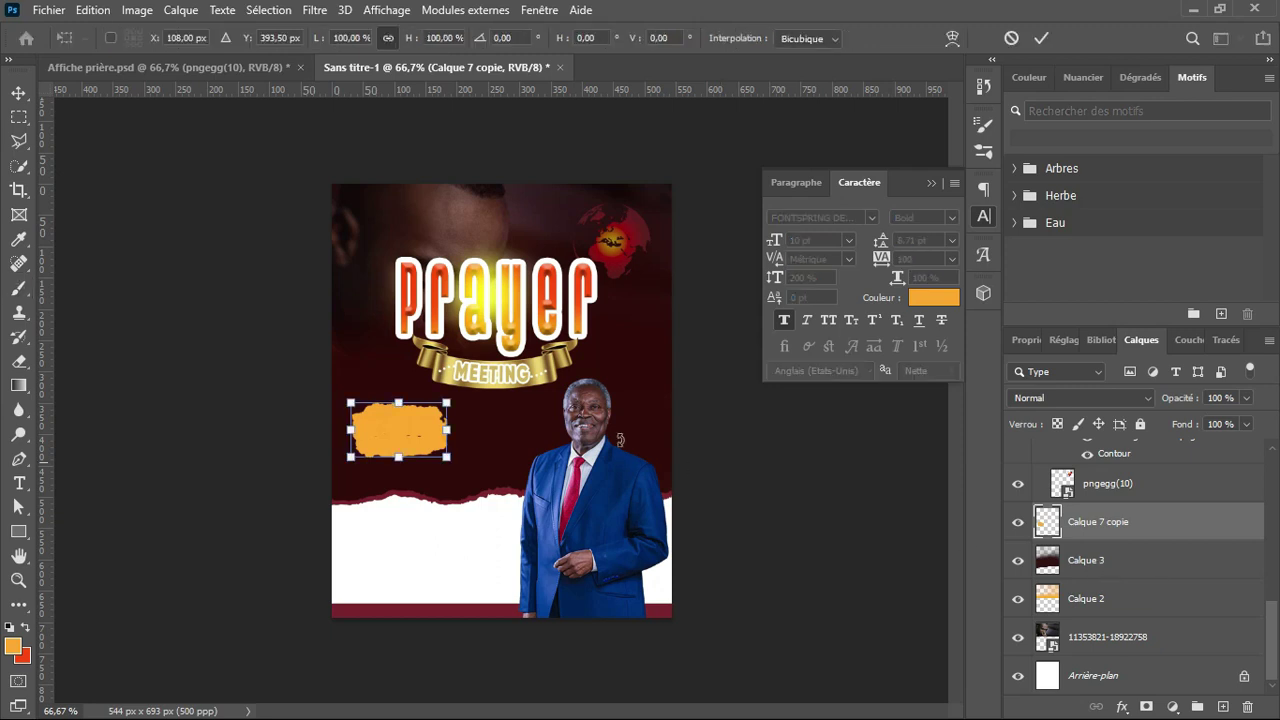
drag(398, 401, 398, 418)
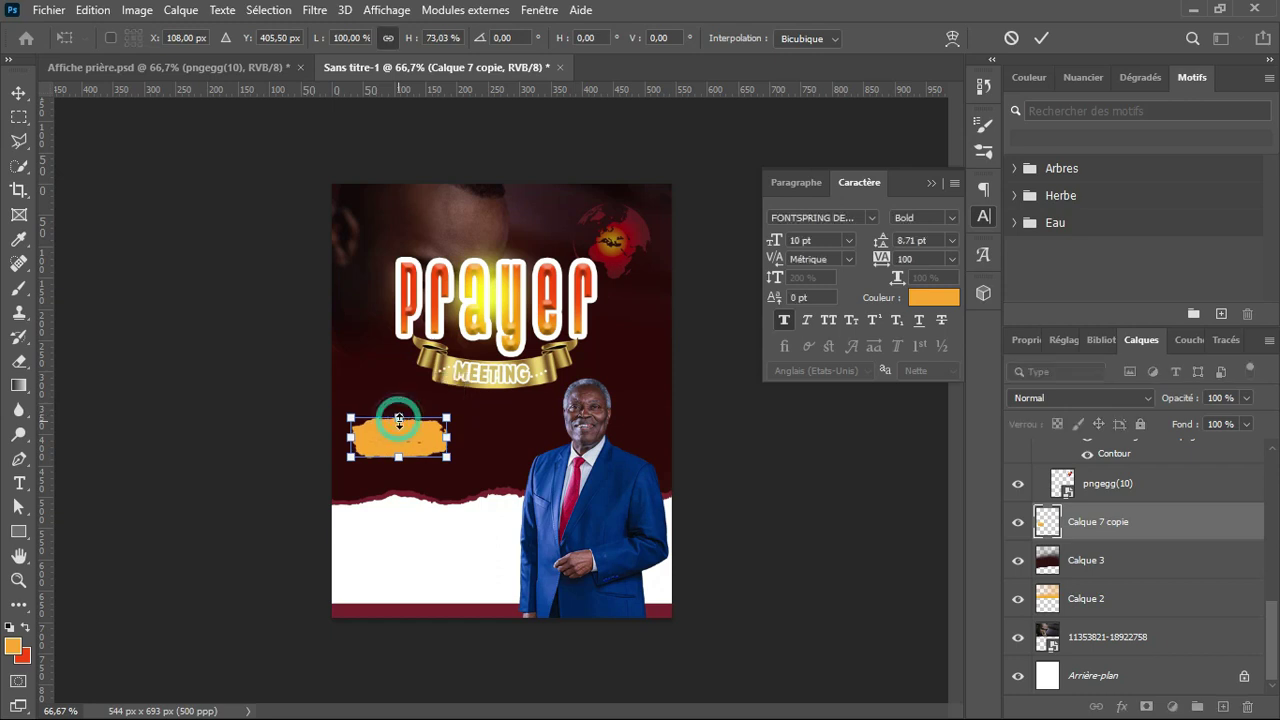
drag(445, 457, 424, 456)
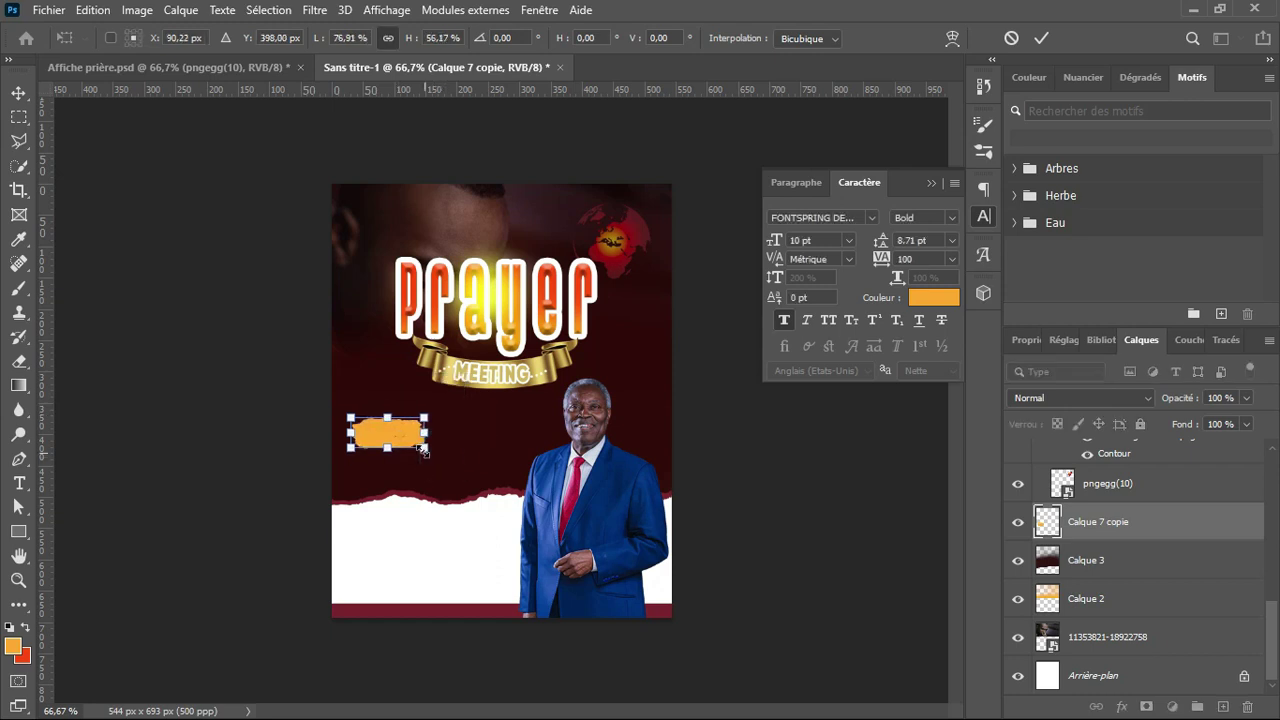
key(Return)
key(b)
key(v)
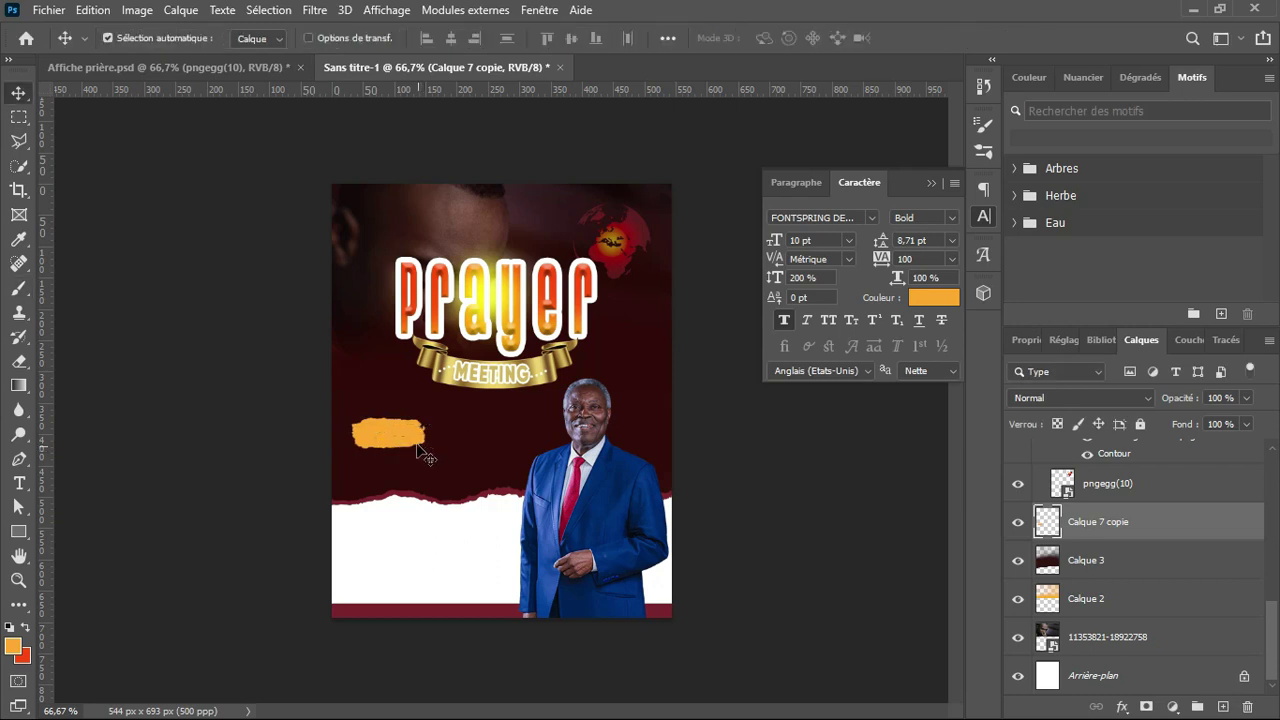
mouse_move(410, 437)
mouse_down()
mouse_move(396, 437)
mouse_move(414, 433)
mouse_up()
key(ctrl+t)
key(Return)
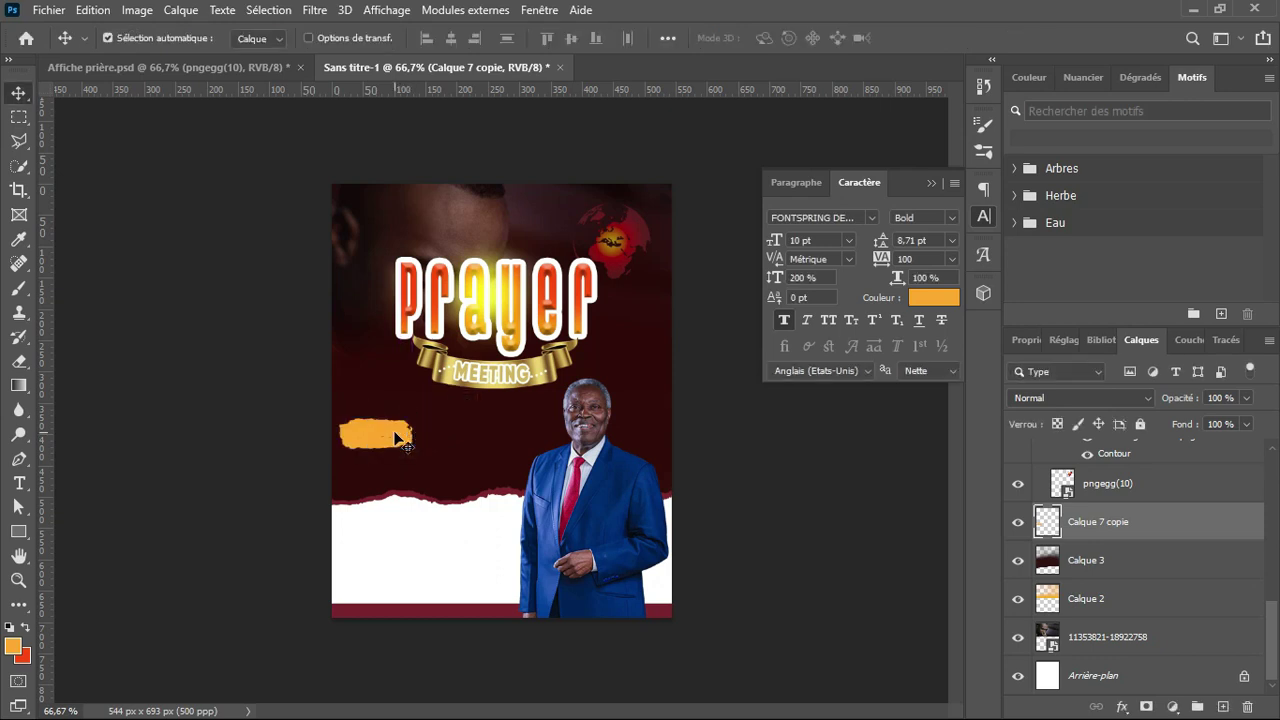
drag(397, 435, 396, 428)
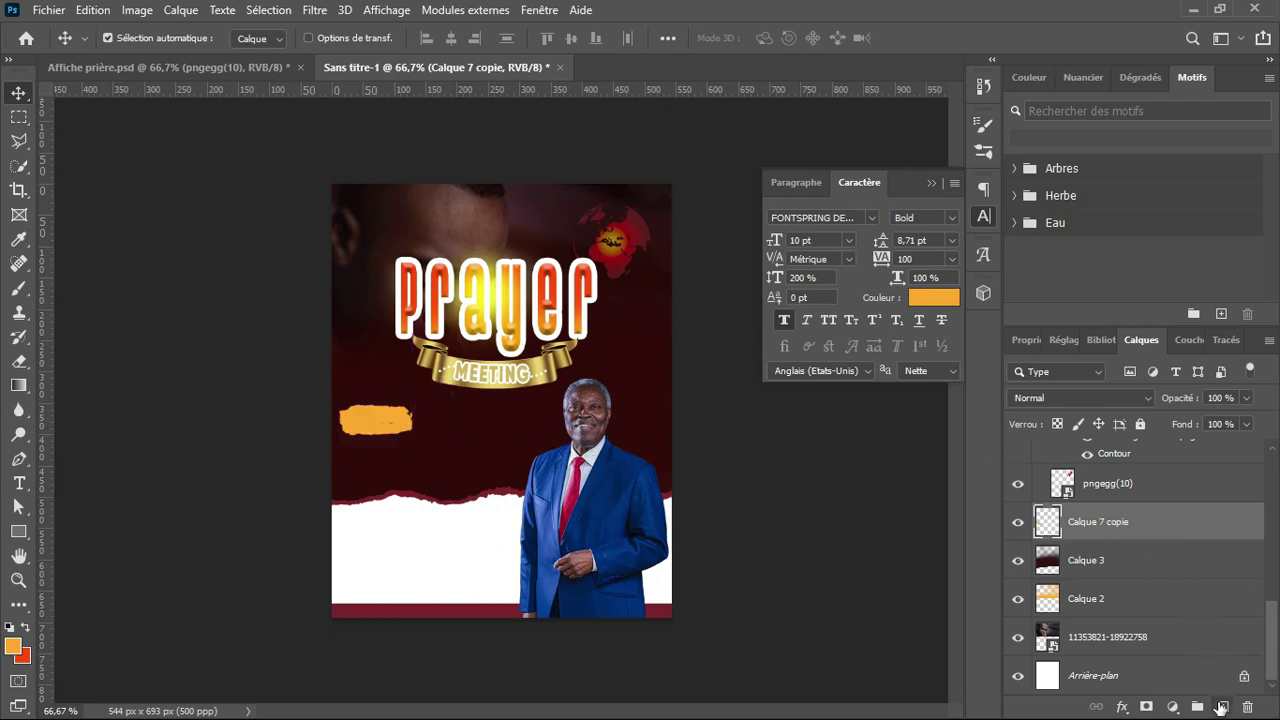
Add the text "Theme" in white sampled from the poster, on a new layer above the orange mark
click(1219, 706)
key(t)
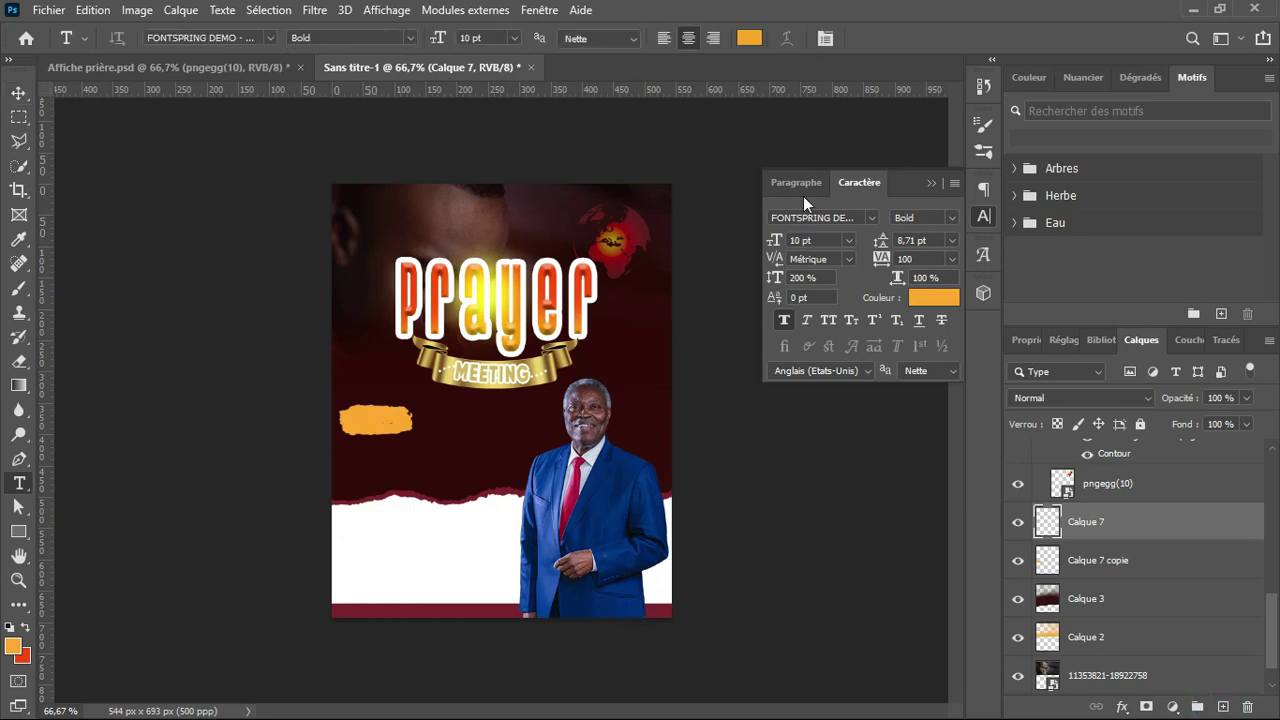
click(749, 38)
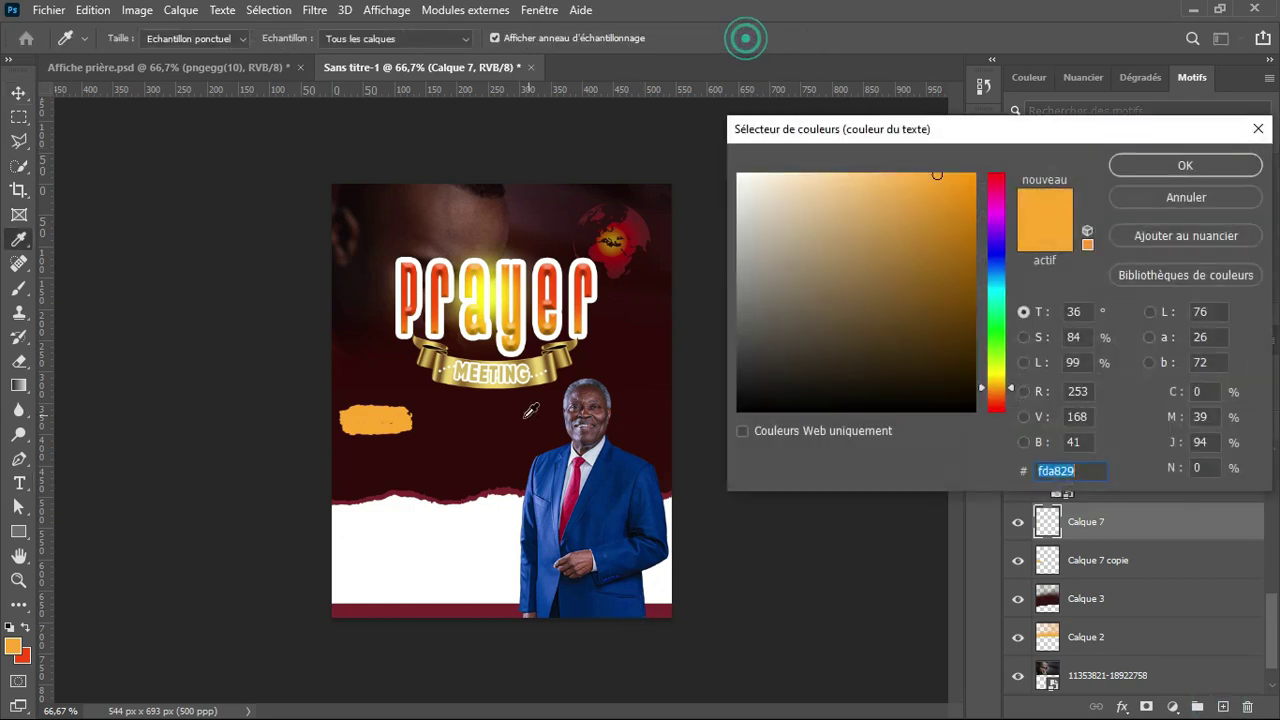
click(472, 533)
key(Return)
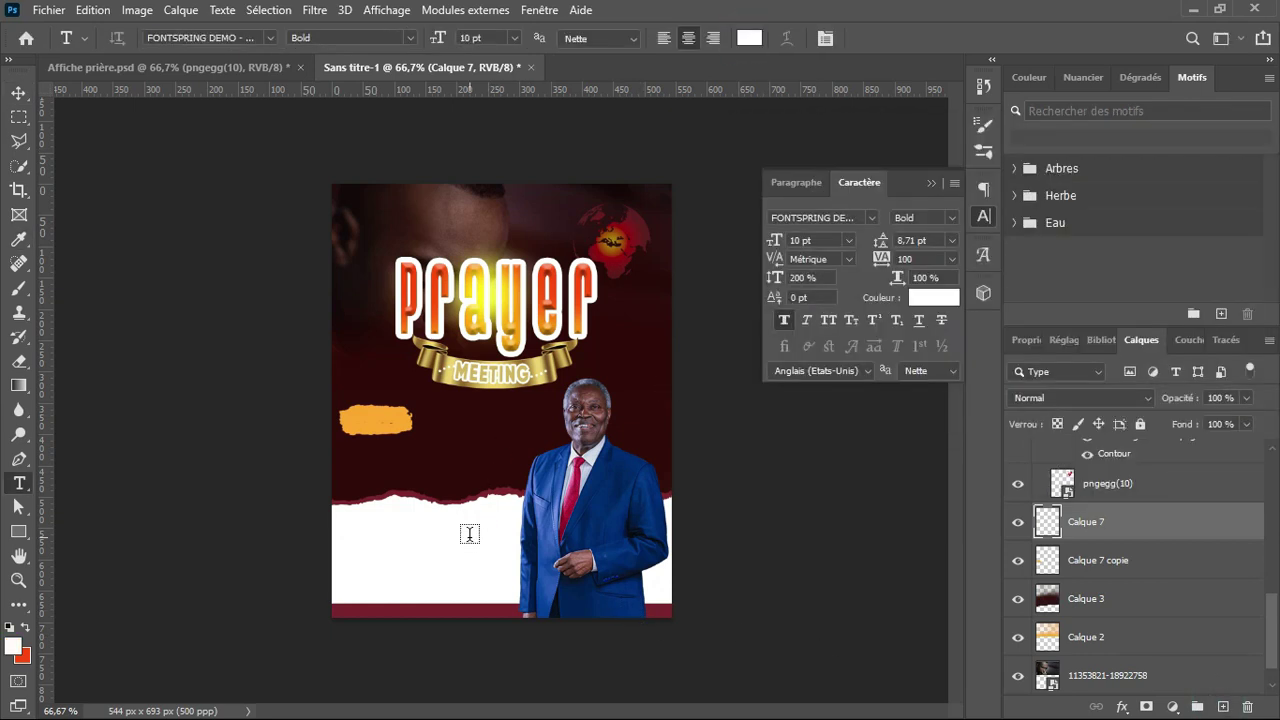
click(349, 419)
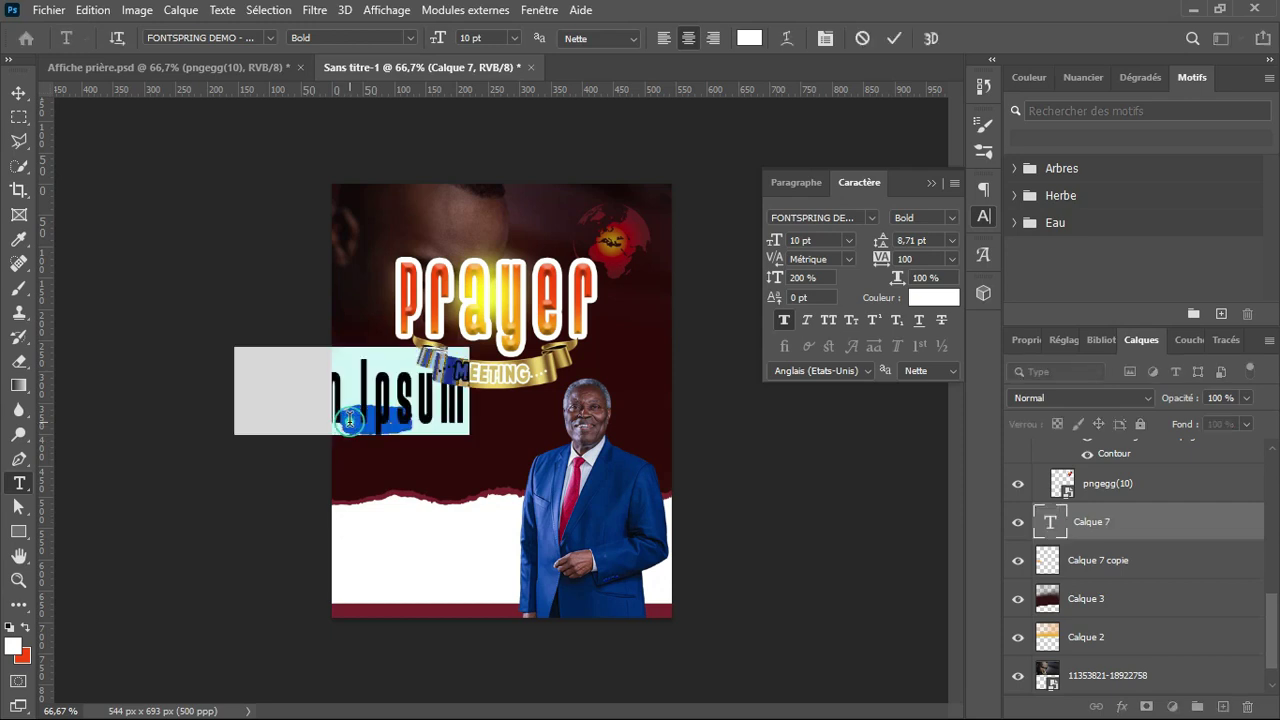
key(BackSpace)
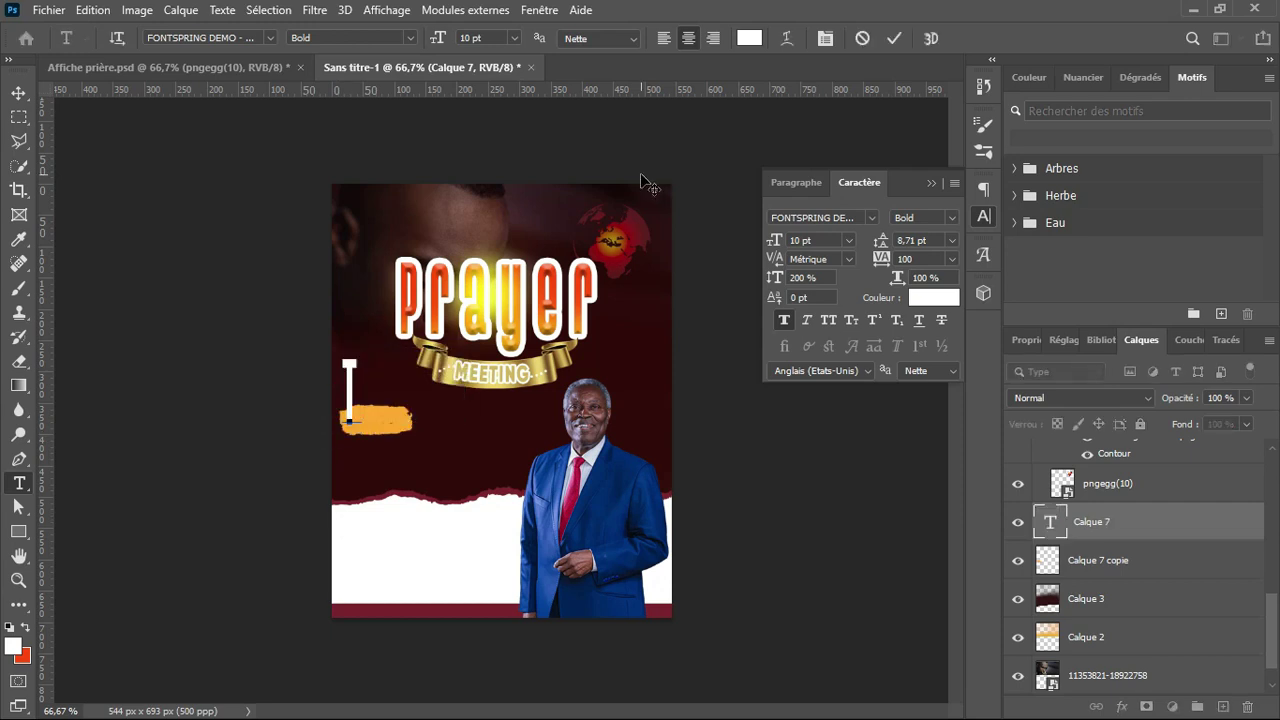
text(Theme)
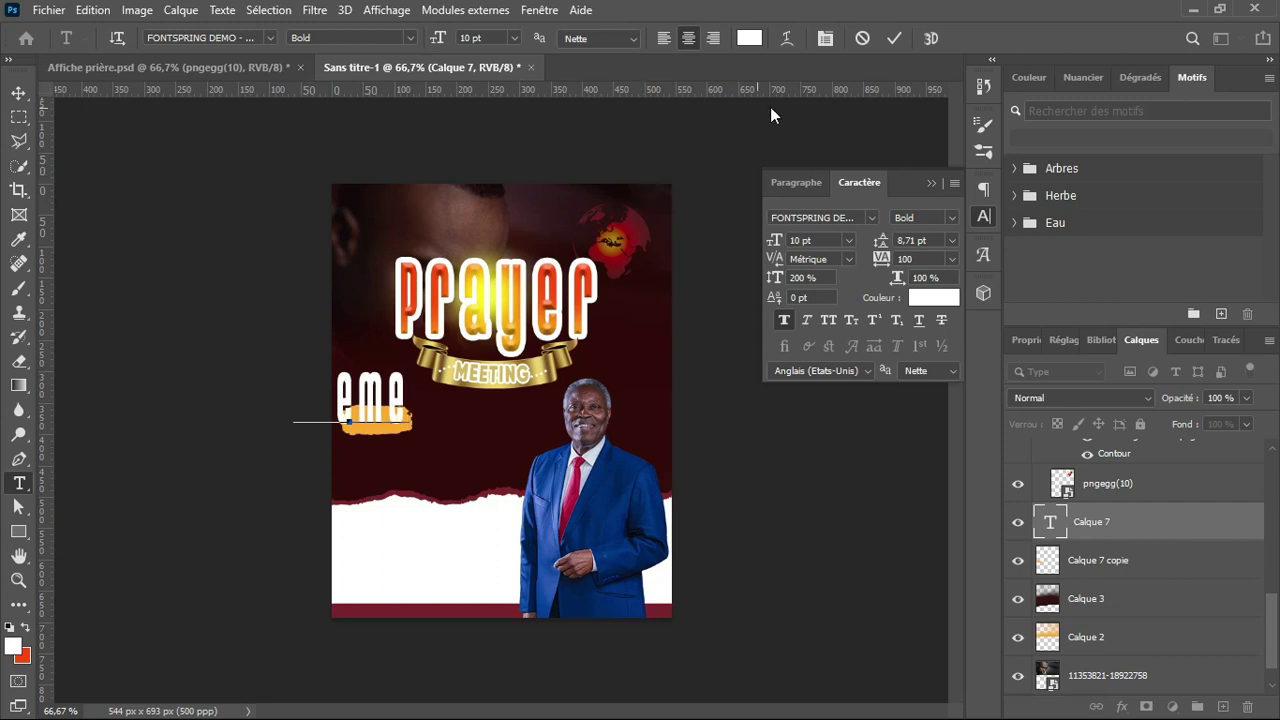
click(894, 38)
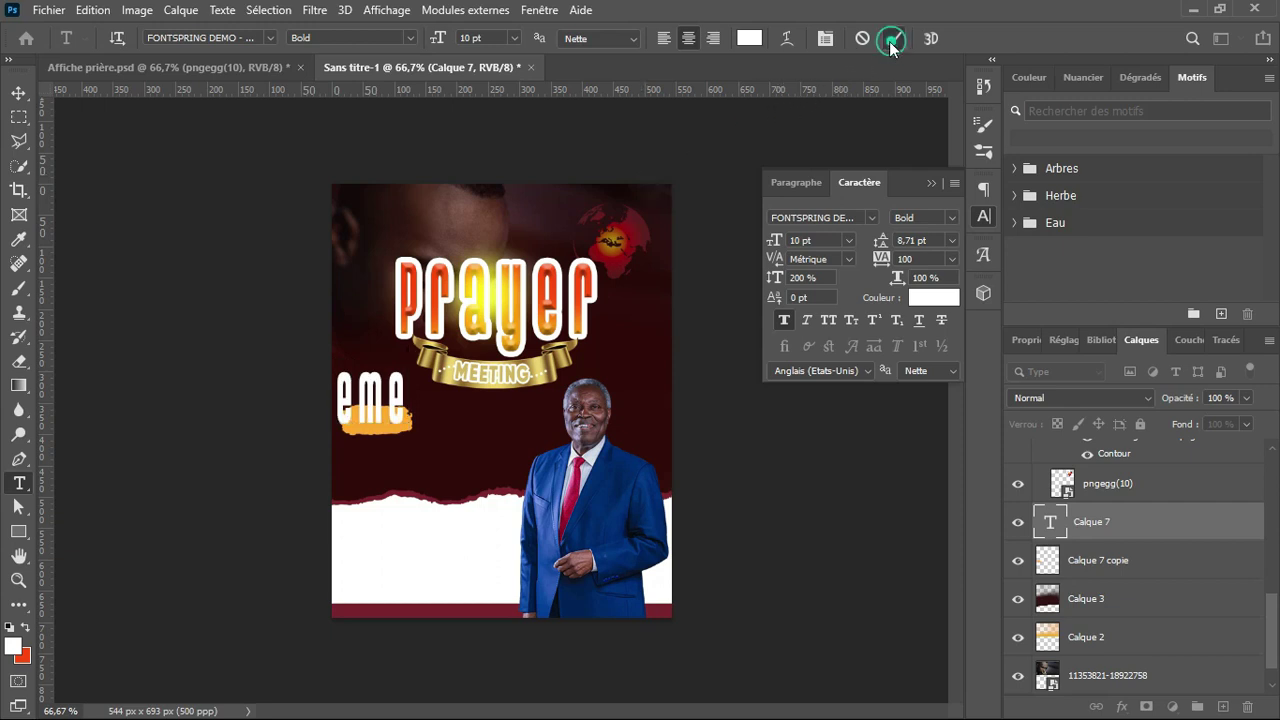
Scale the Theme text down to about 3.52 pt and centre it on the orange brush mark
key(ctrl+t)
drag(290, 341, 362, 401)
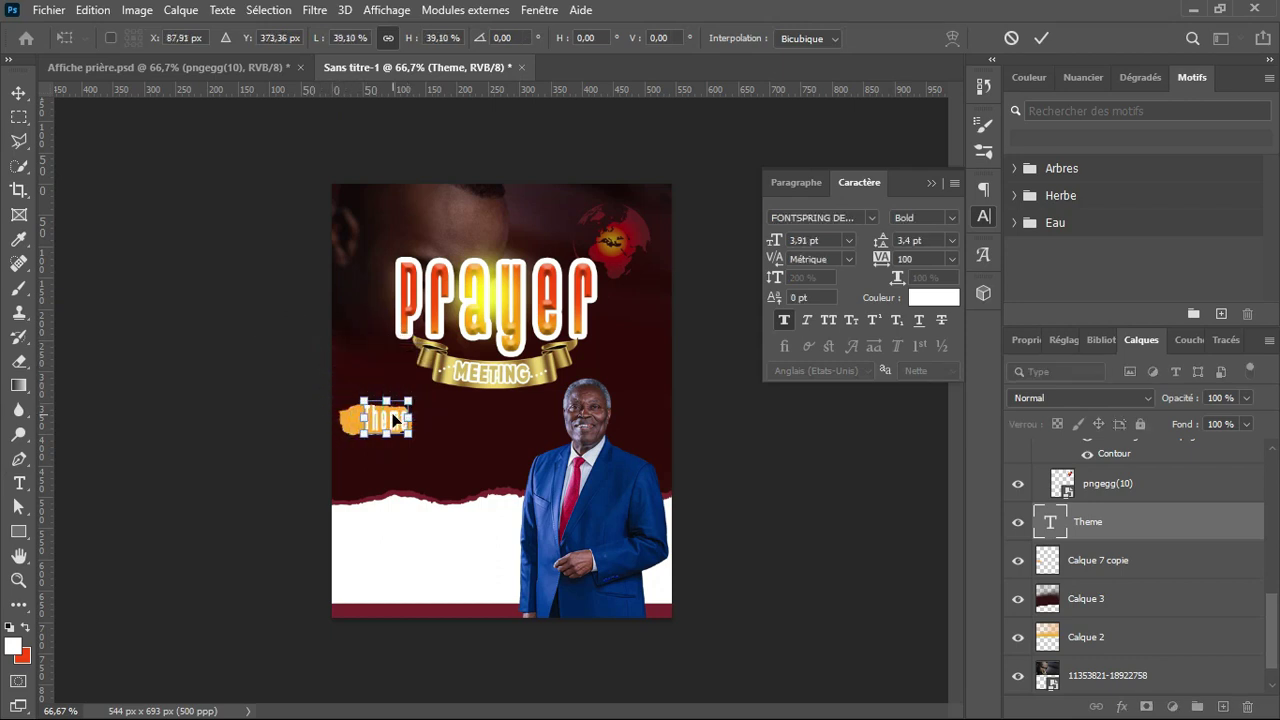
drag(400, 421, 391, 422)
key(Return)
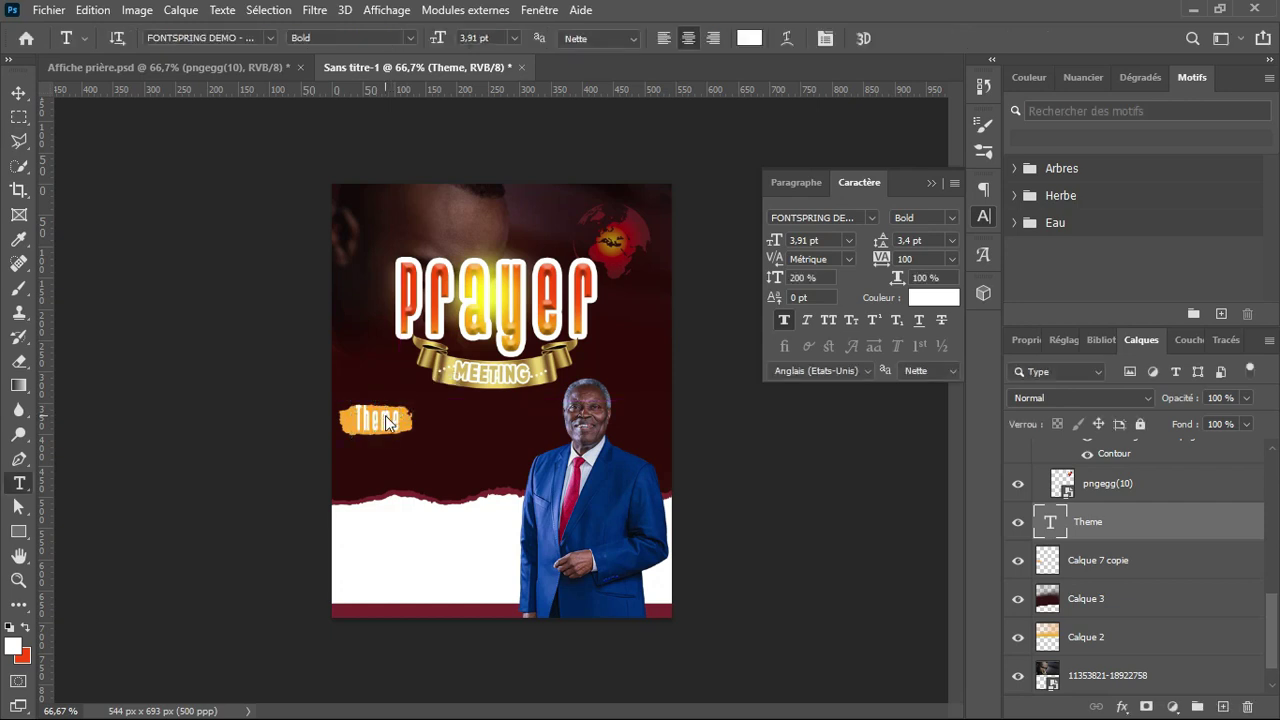
key(ctrl+t)
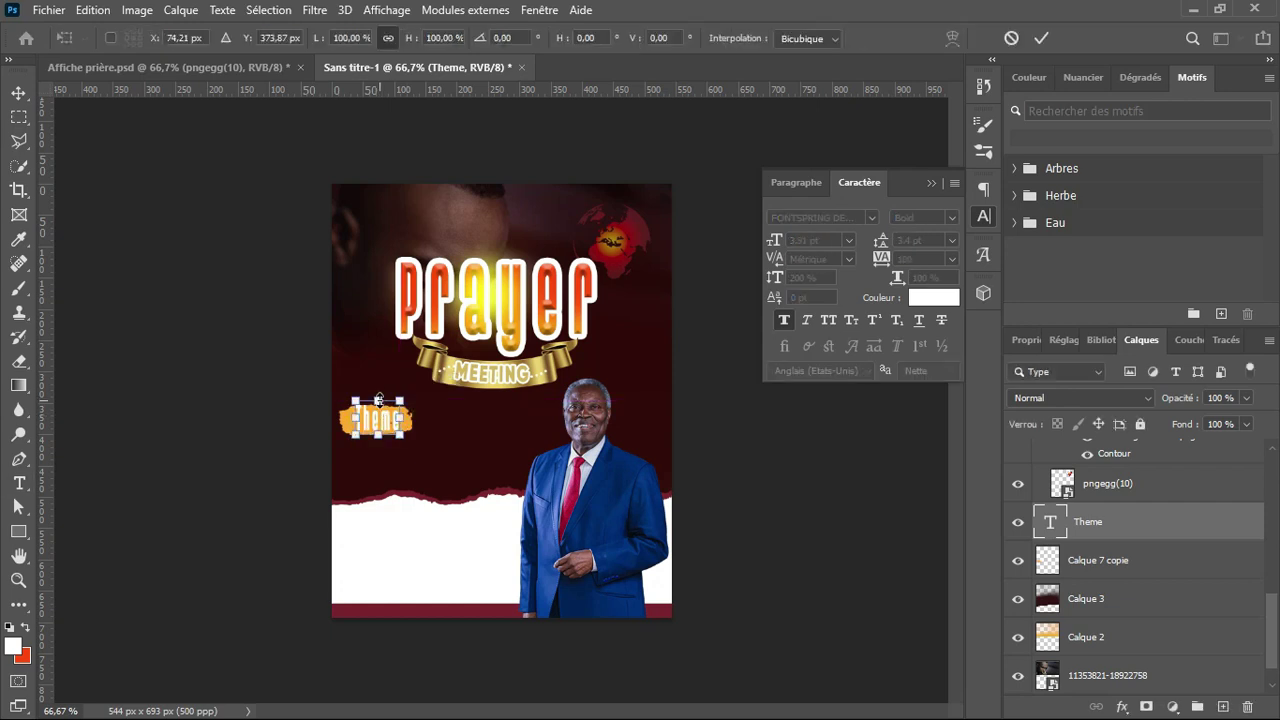
drag(379, 401, 379, 405)
key(Return)
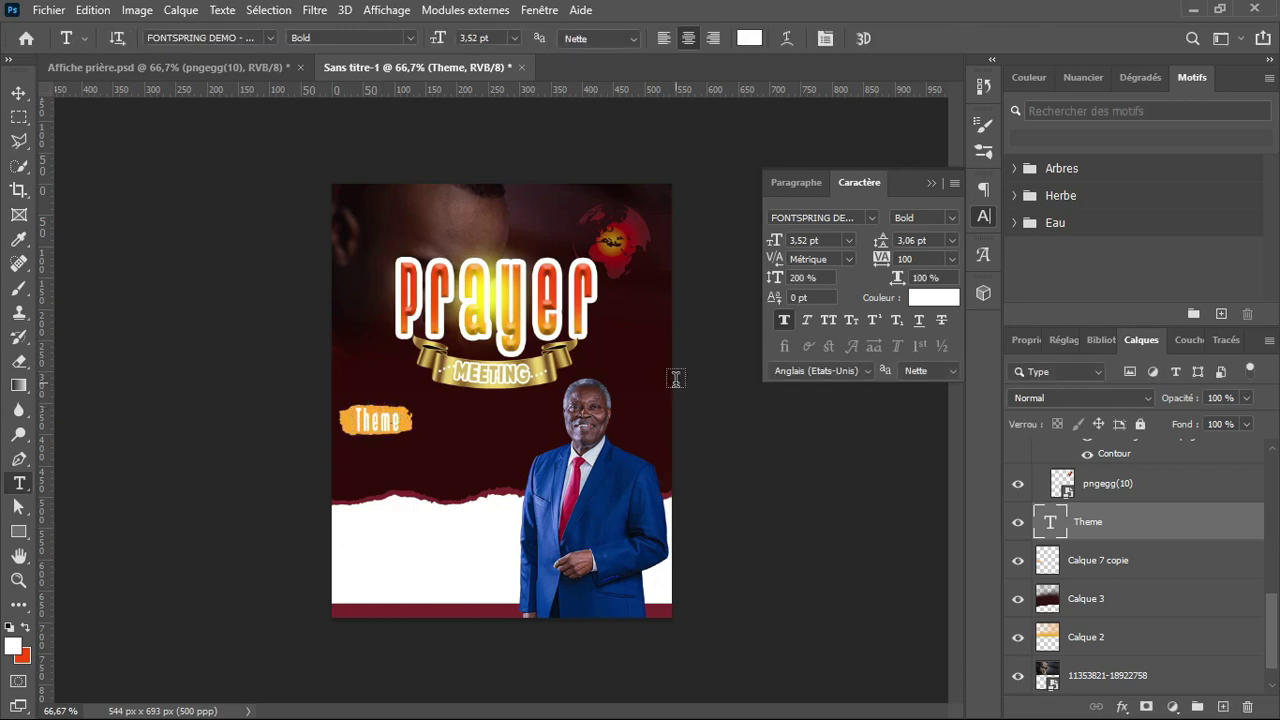
Narrow the orange brush mark behind the Theme text to about 83.9% of its width
key(v)
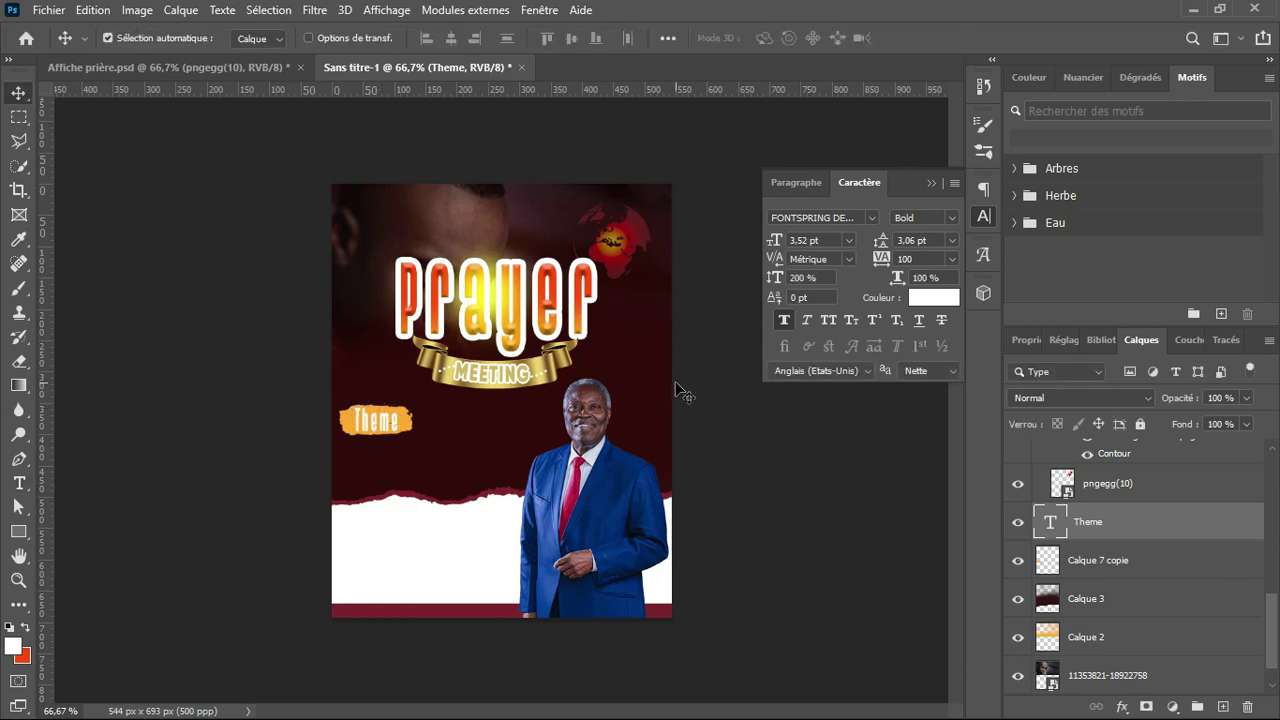
click(408, 418)
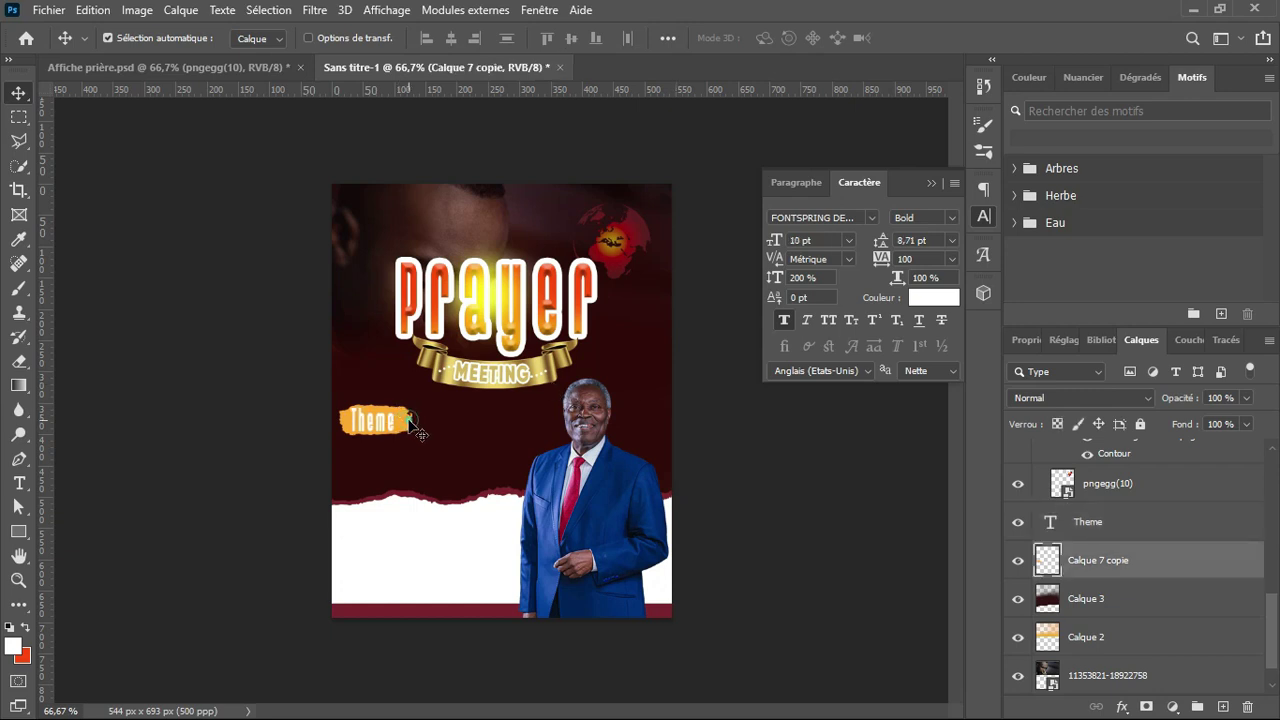
key(u)
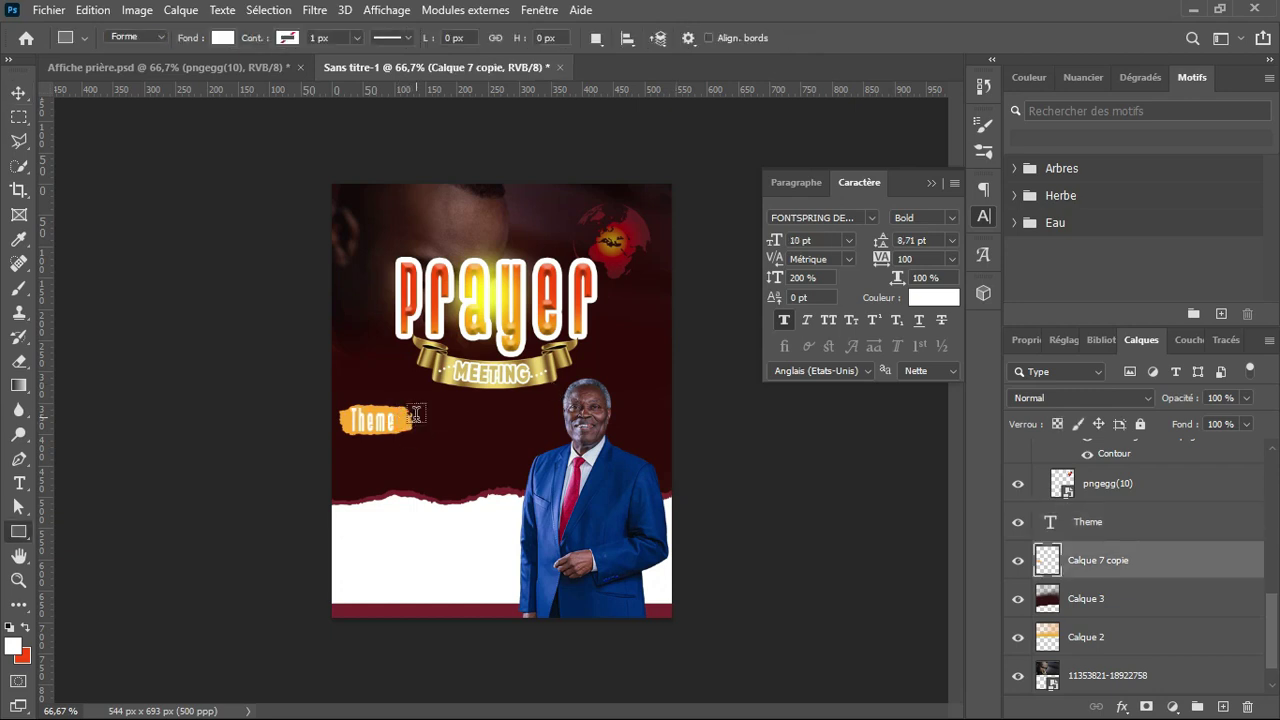
key(t)
key(ctrl+t)
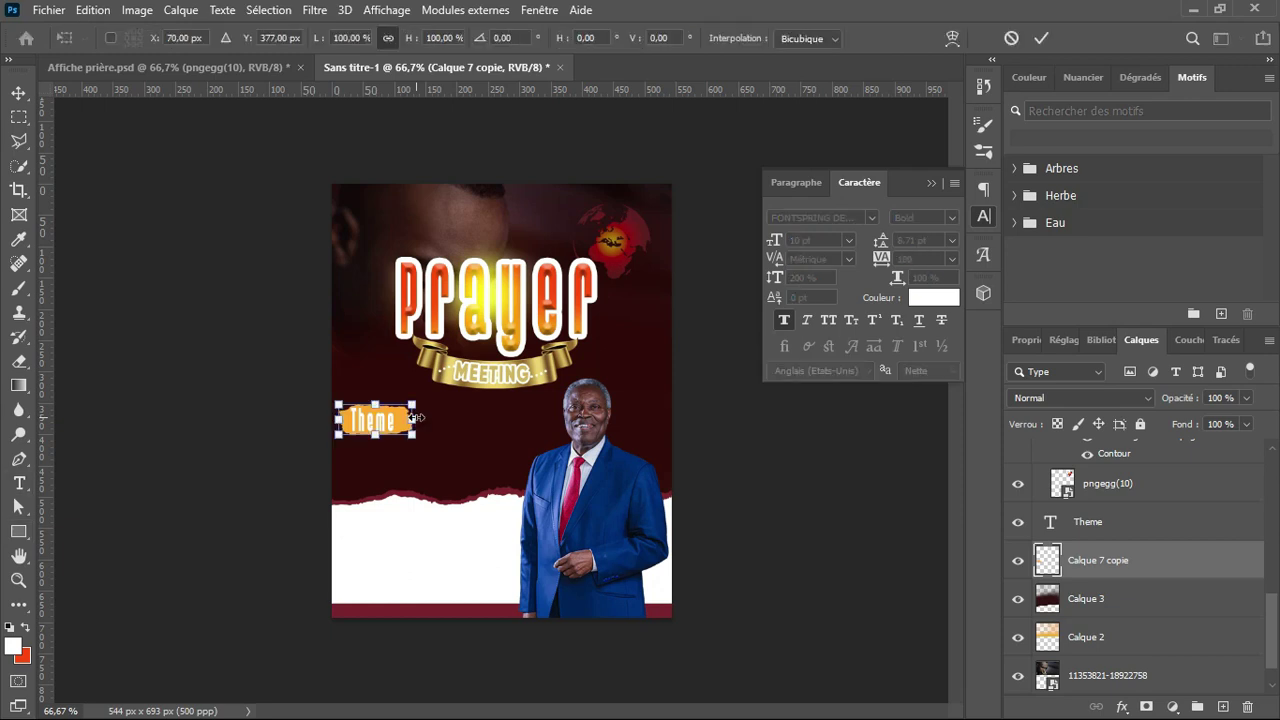
drag(414, 418, 402, 420)
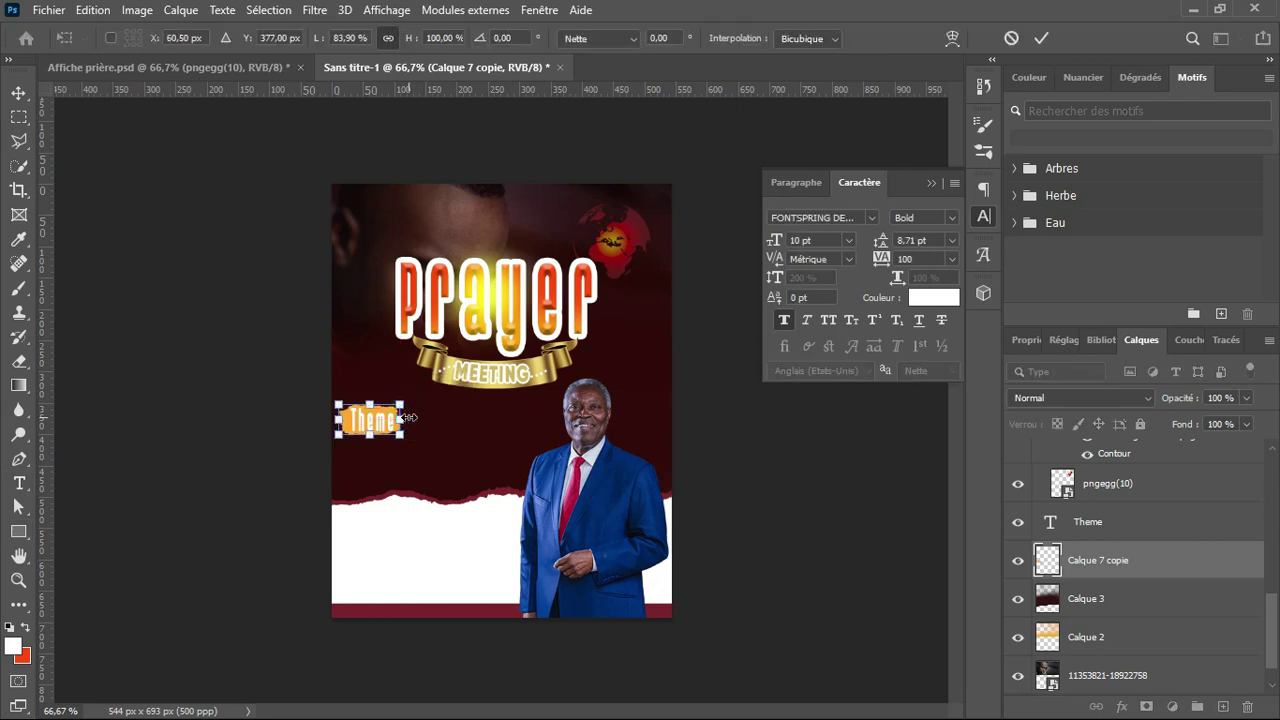
key(Return)
key(v)
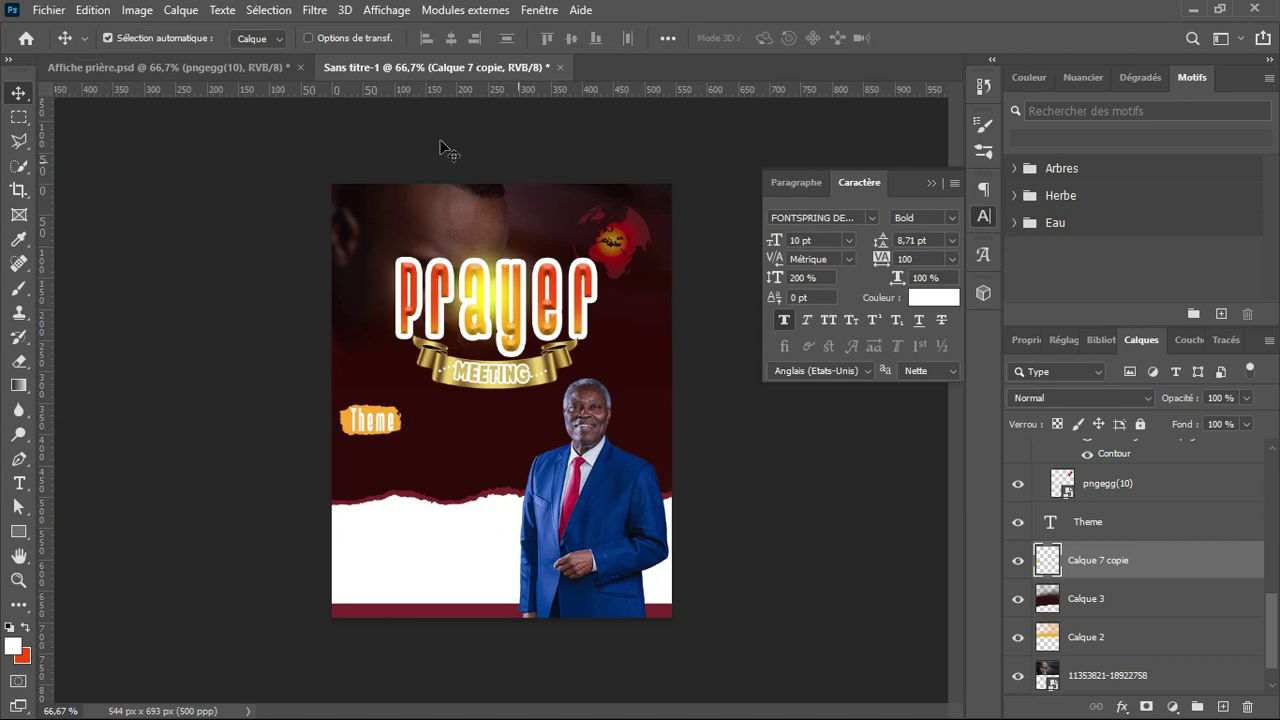
Delete the Theme text and its orange brush mark from the new poster, using the reference poster's theme line as comparison
click(263, 74)
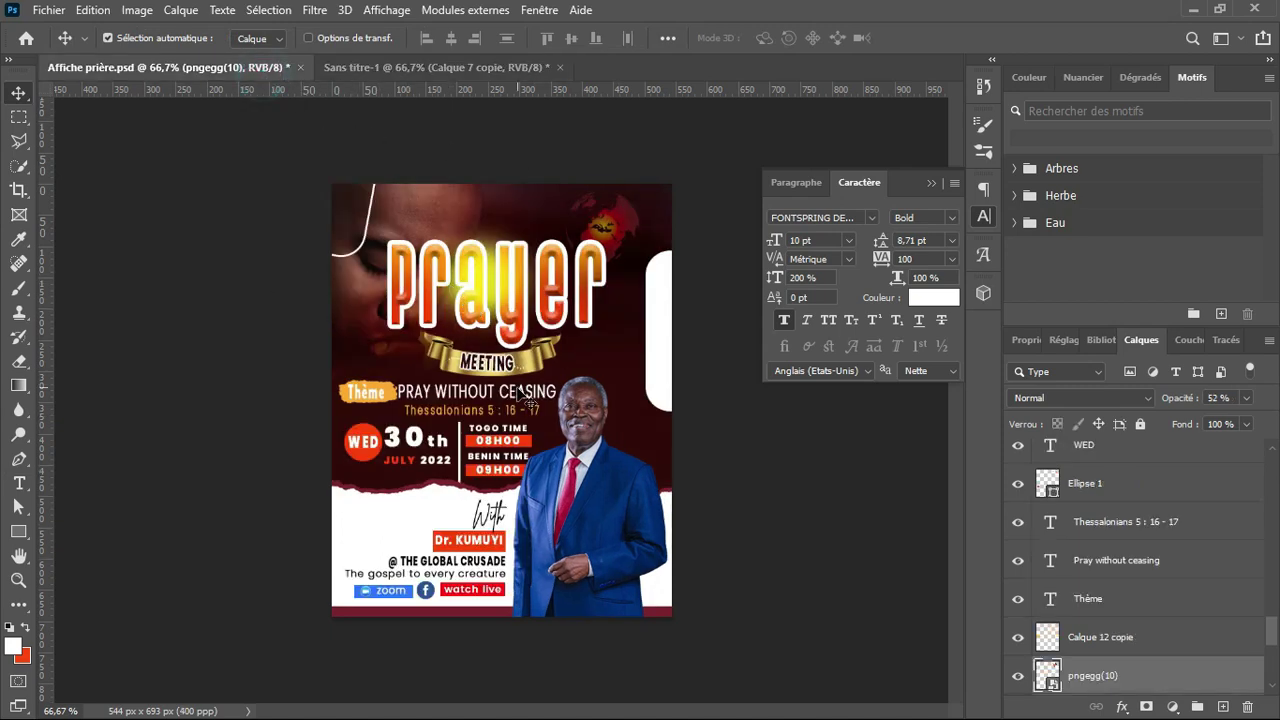
drag(497, 397, 494, 397)
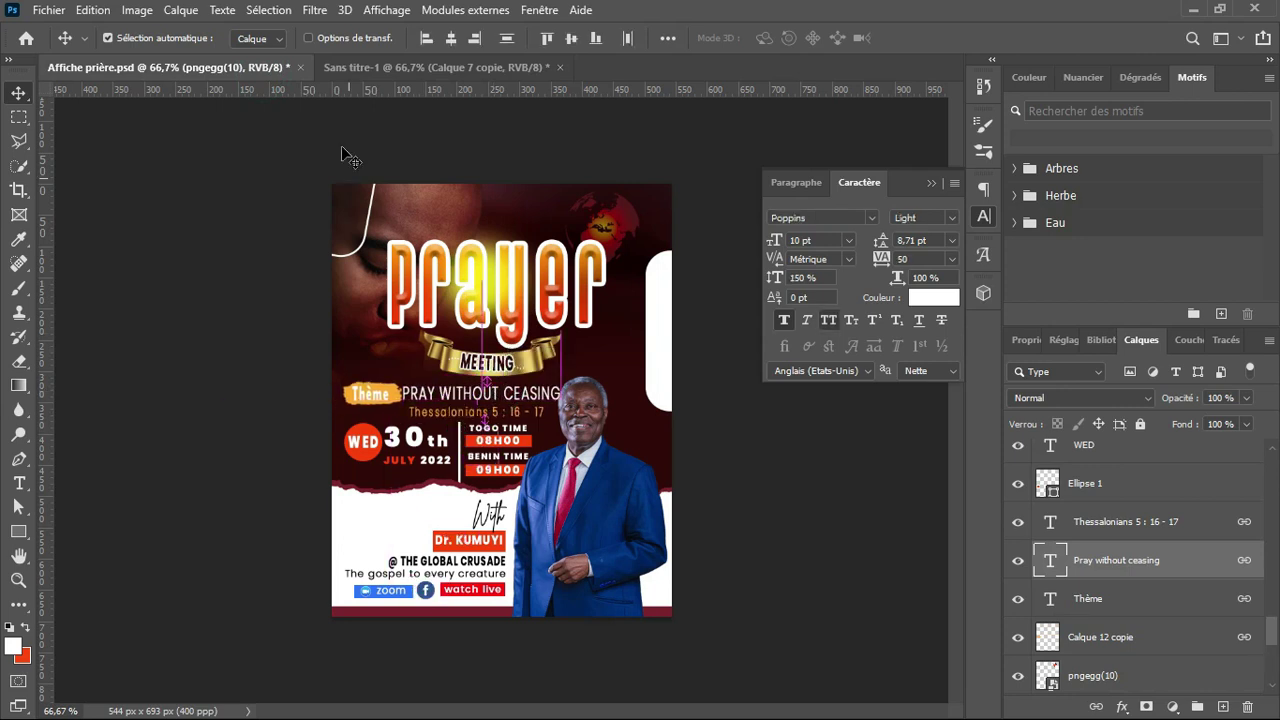
click(410, 72)
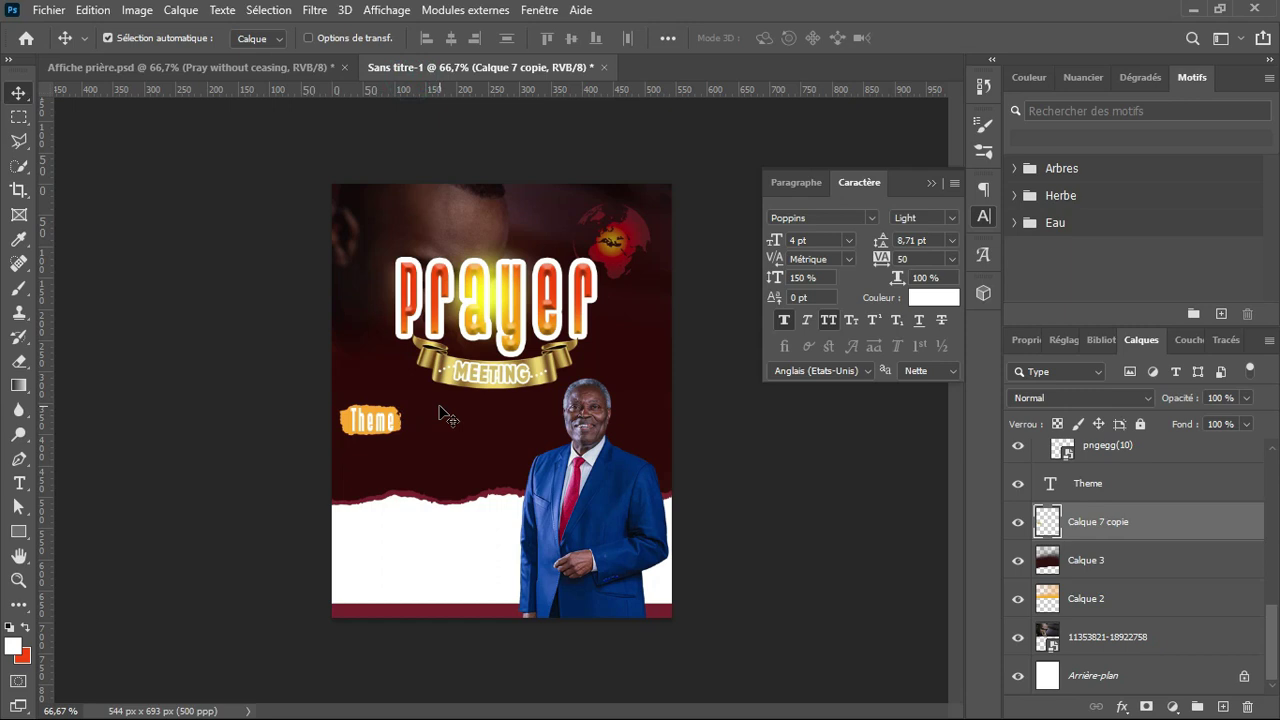
click(257, 70)
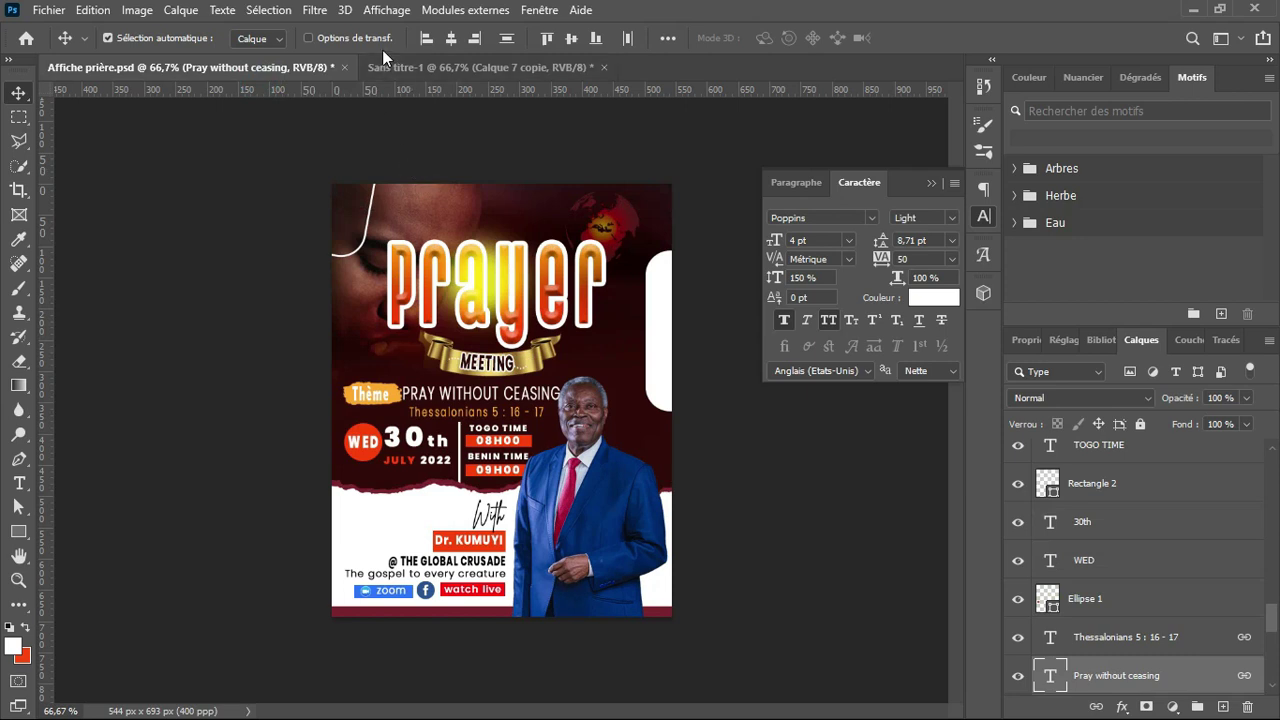
click(388, 66)
click(388, 428)
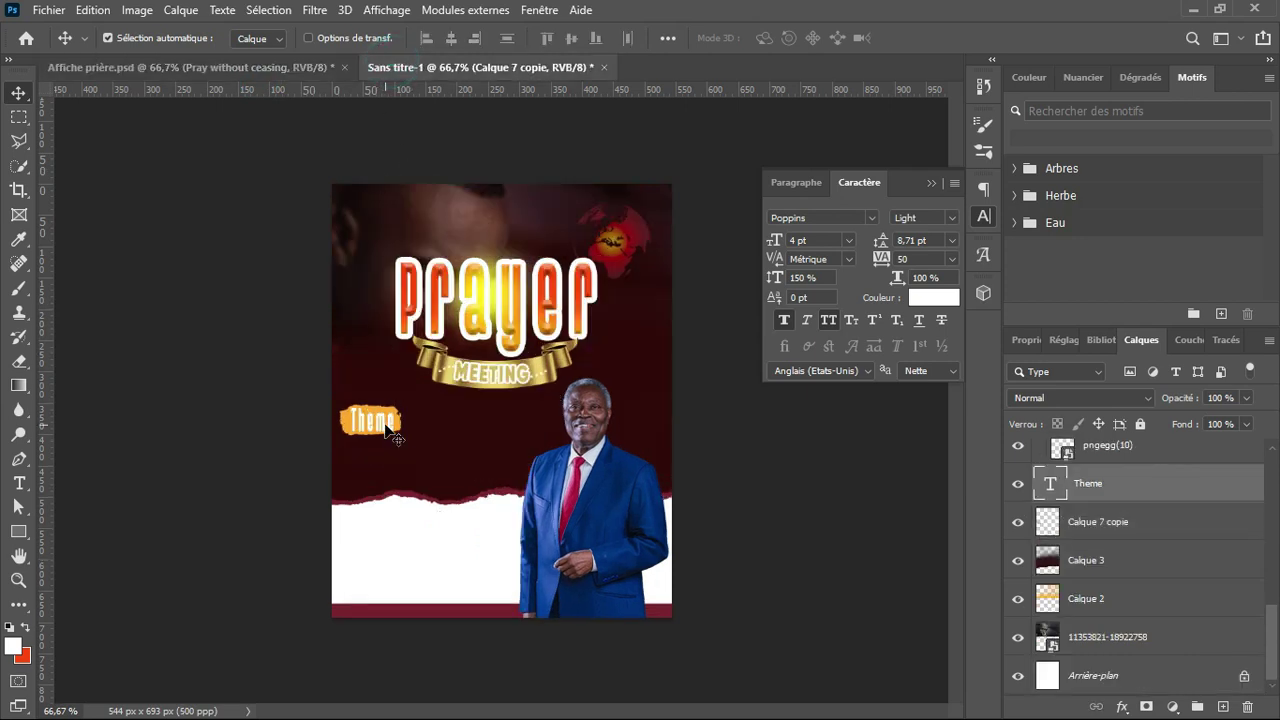
key(Delete)
key(Delete)
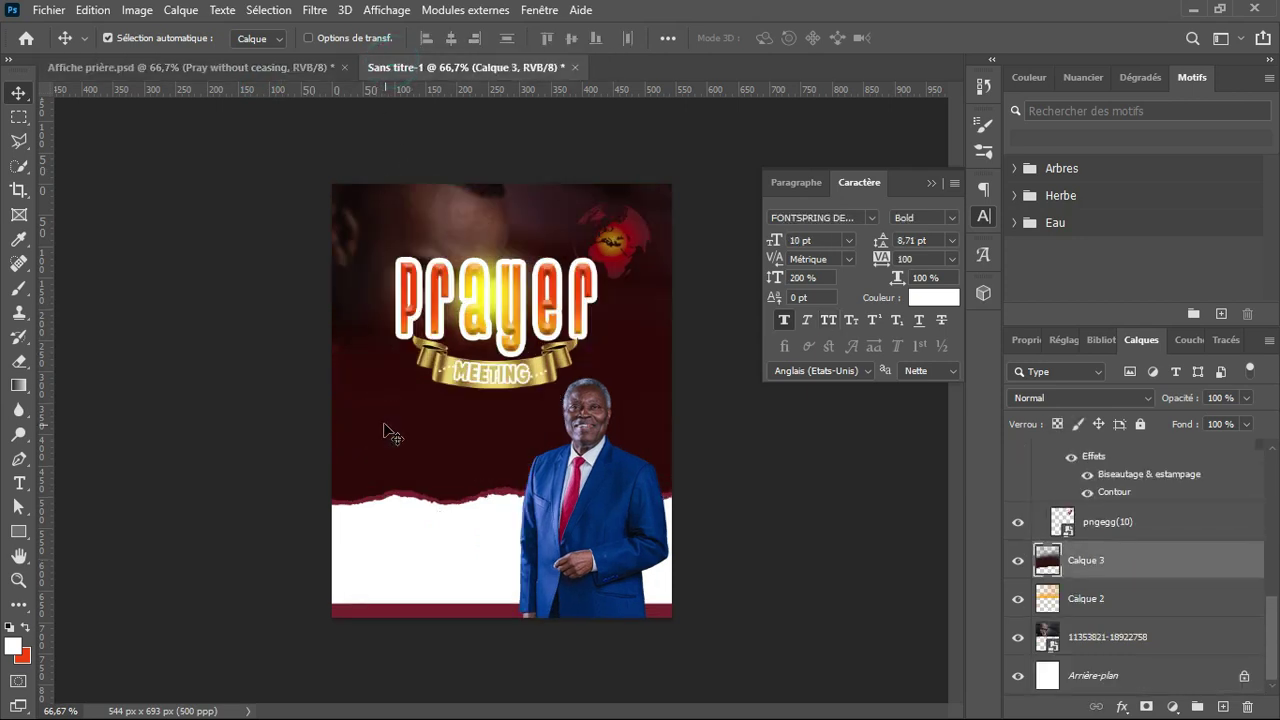
Copy the linked Thème label, "Pray without ceasing" and "Thessalonians 5 : 16 - 17" layers from the reference poster and place them below the Meeting ribbon
click(243, 66)
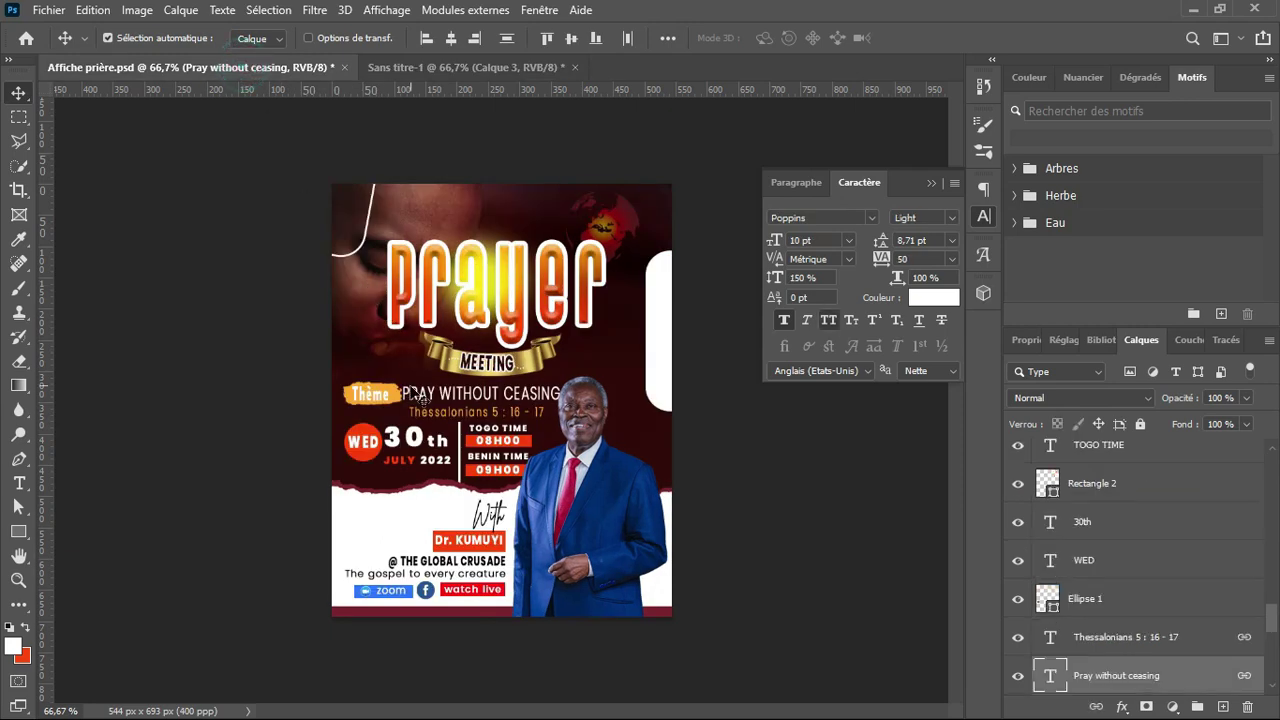
drag(413, 388, 396, 152)
drag(395, 406, 369, 420)
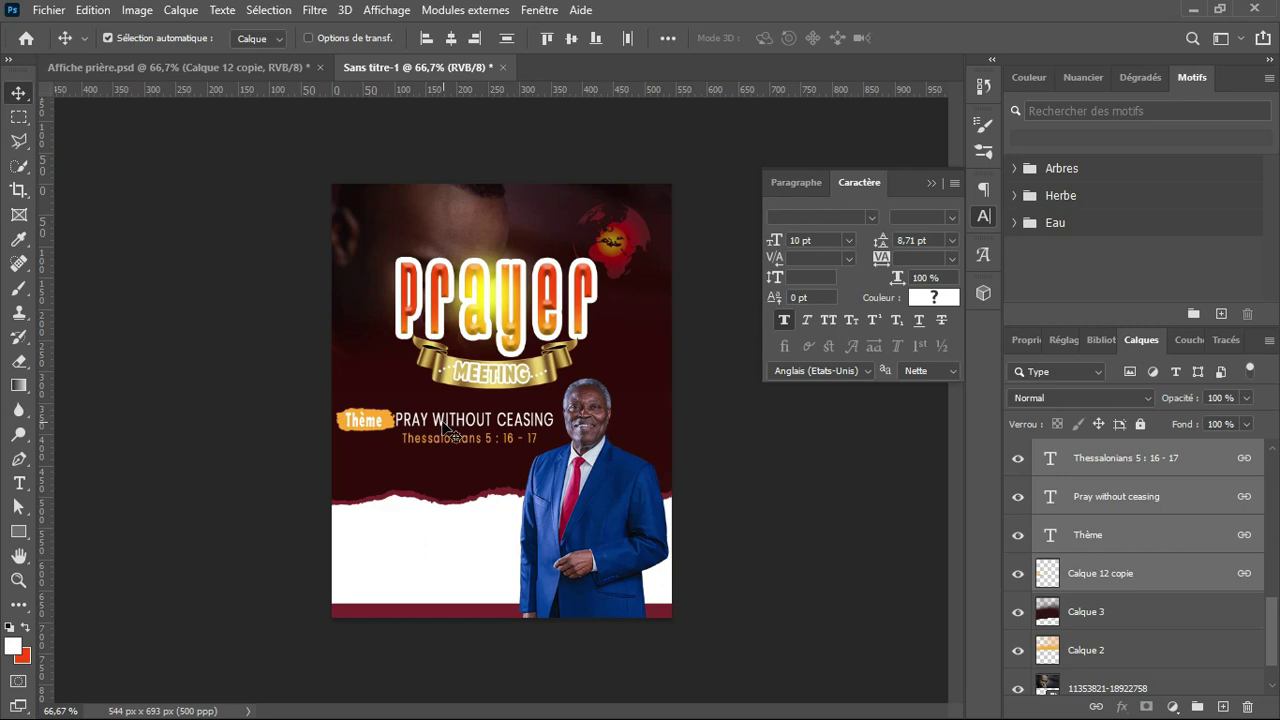
Draw a red-orange circle of about 64 px above the Thessalonians text layer and place it just below the Thème label
click(210, 71)
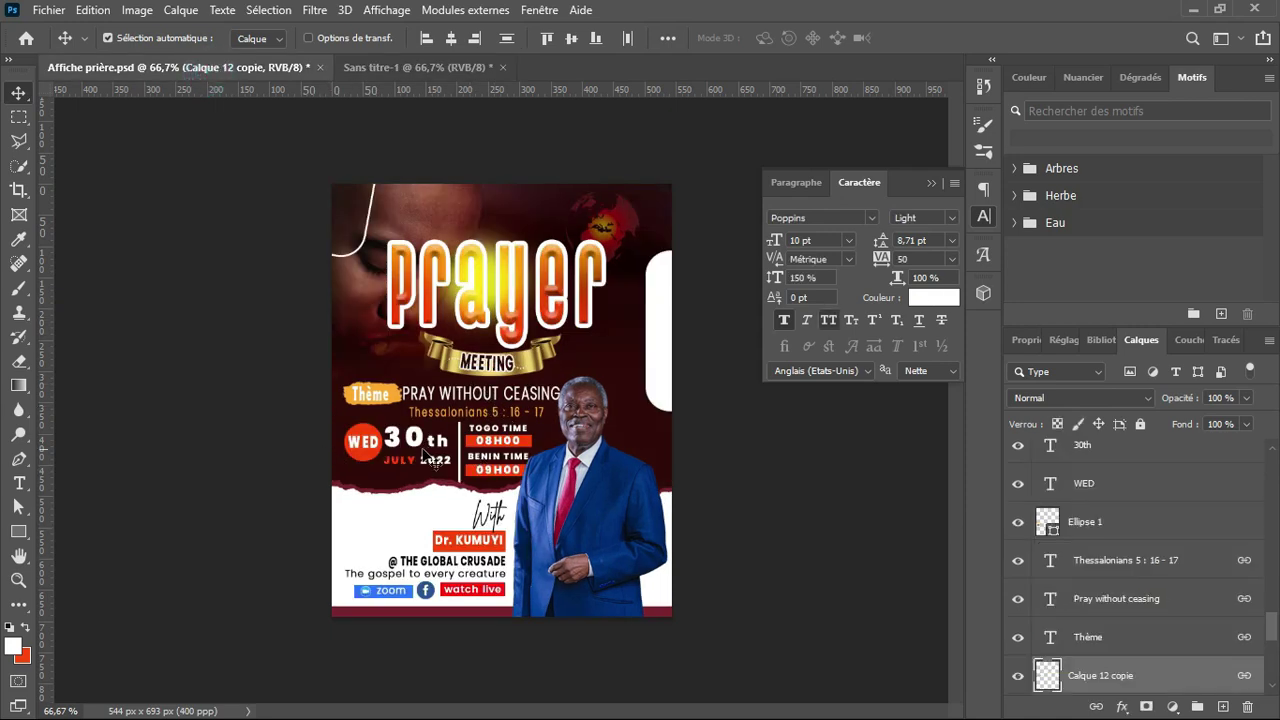
click(399, 57)
click(25, 629)
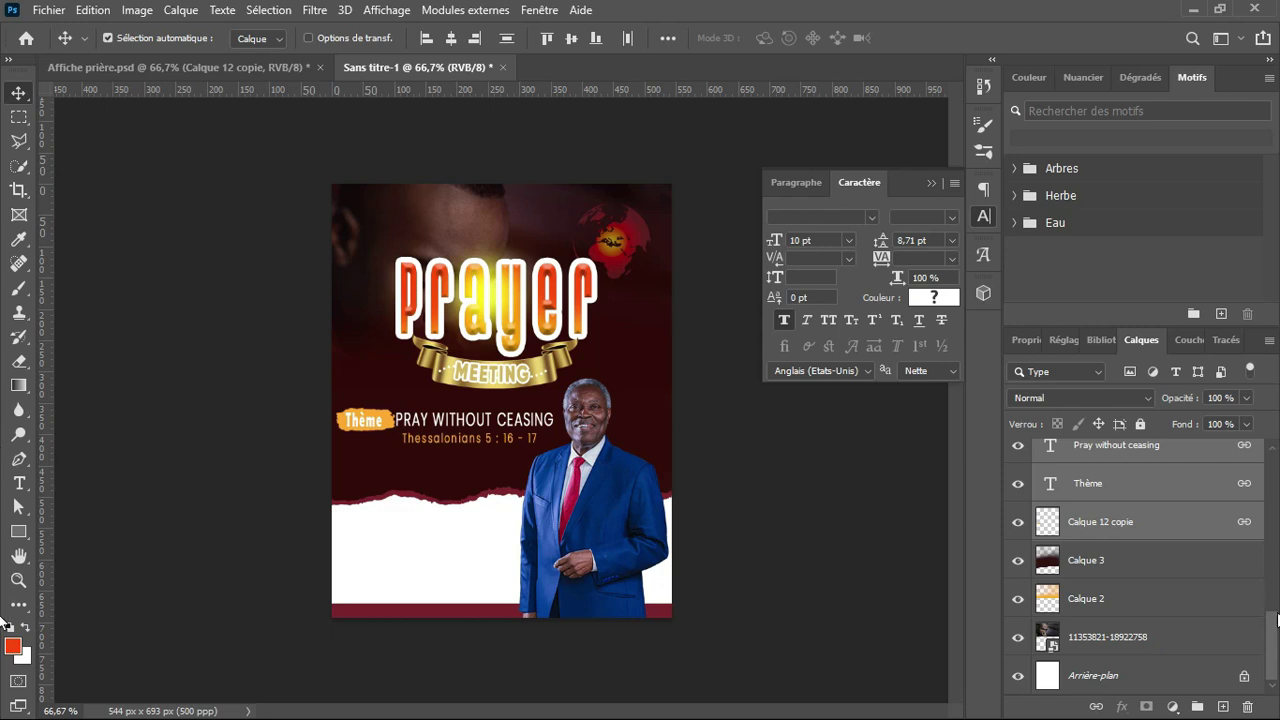
scroll(1262, 620, up, 5)
click(1197, 637)
click(1222, 706)
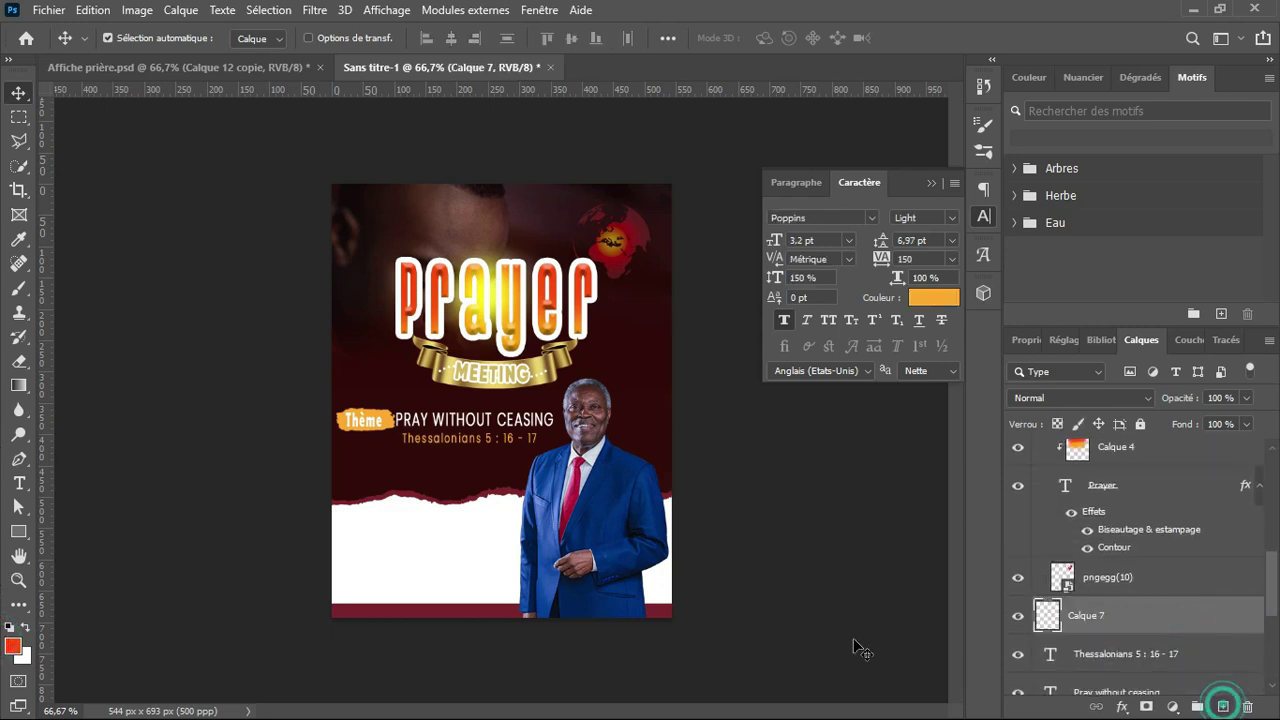
key(u)
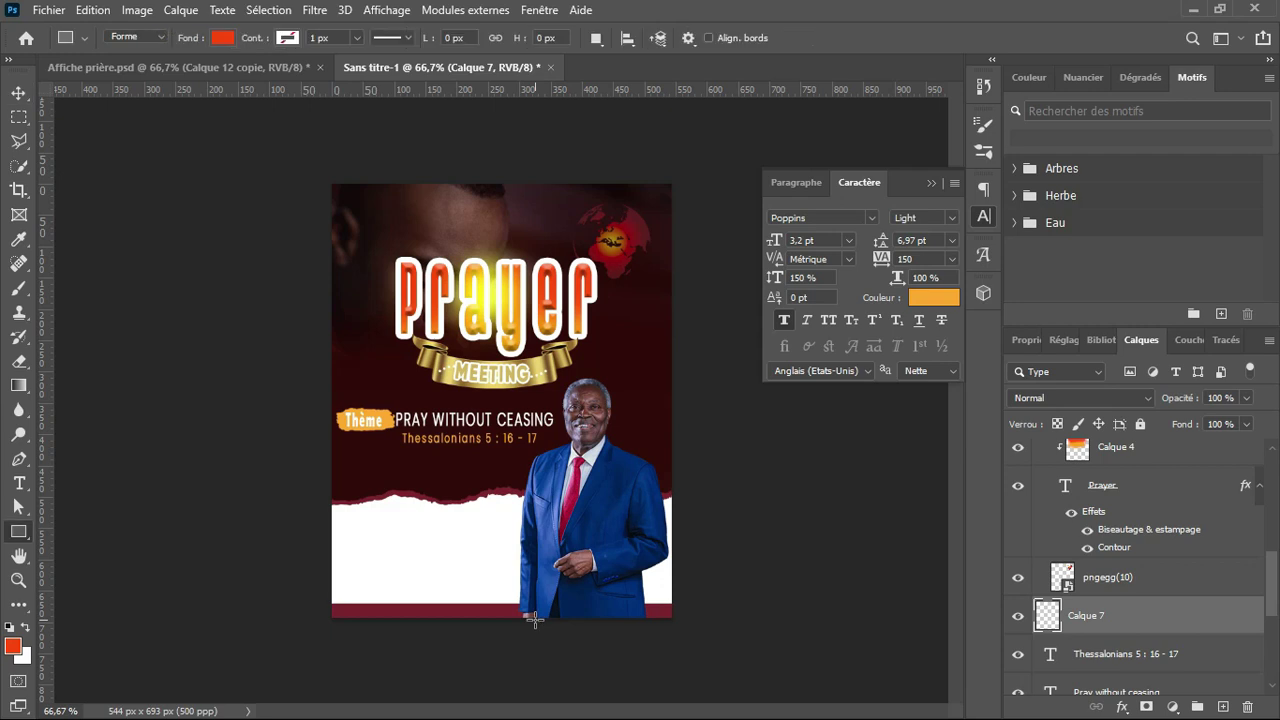
right_click(10, 535)
click(62, 565)
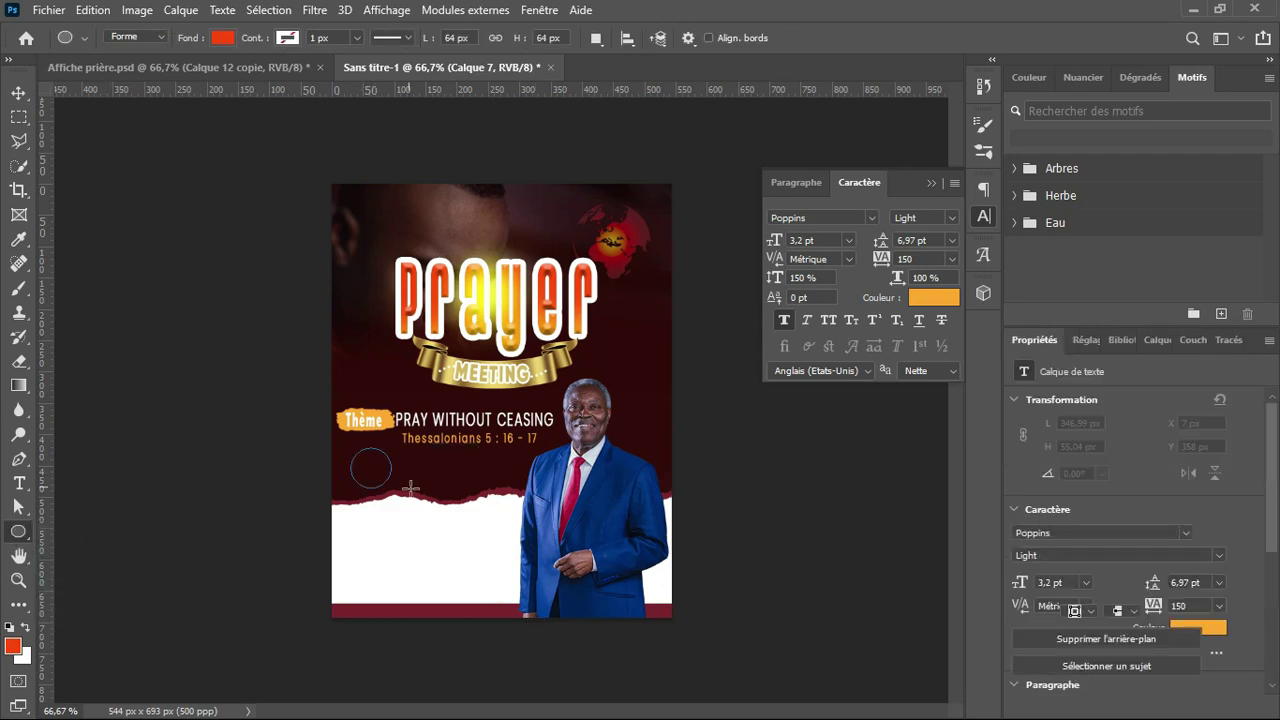
key(v)
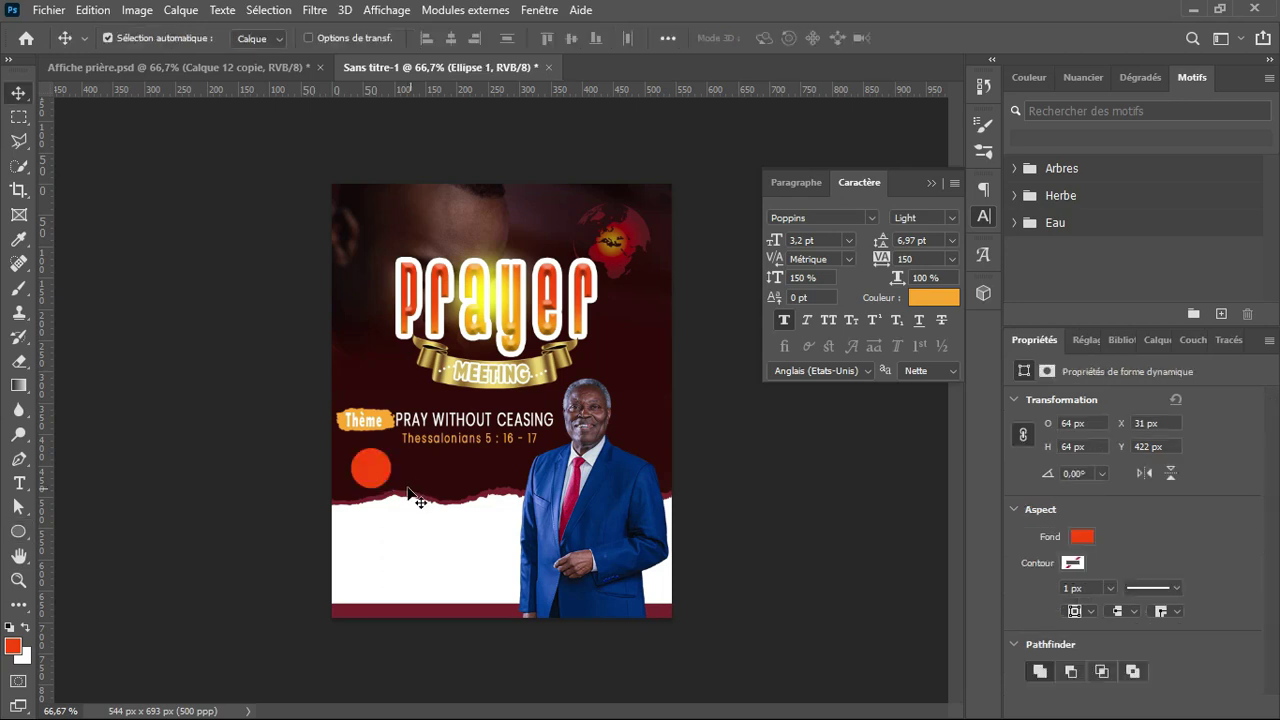
mouse_move(378, 476)
mouse_down()
mouse_move(415, 432)
mouse_move(373, 466)
mouse_up()
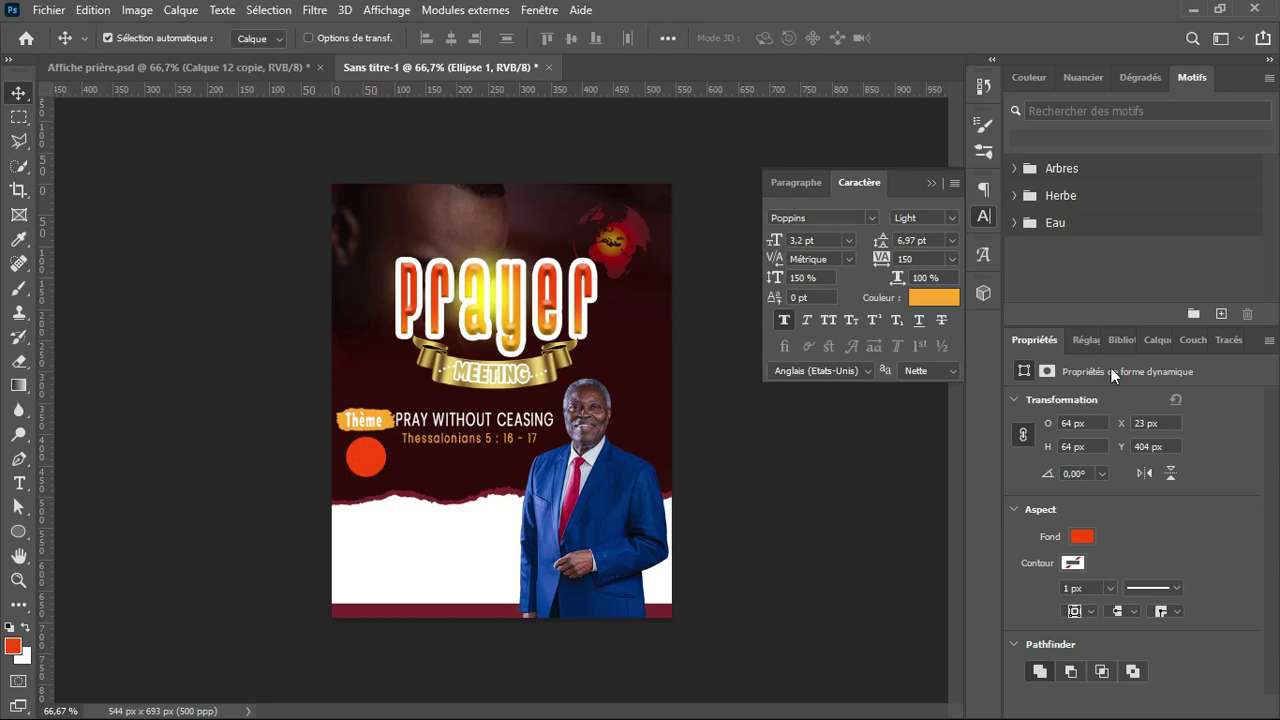
Add the white text "WED" over the red circle, on a new layer above it
click(1157, 341)
click(1222, 707)
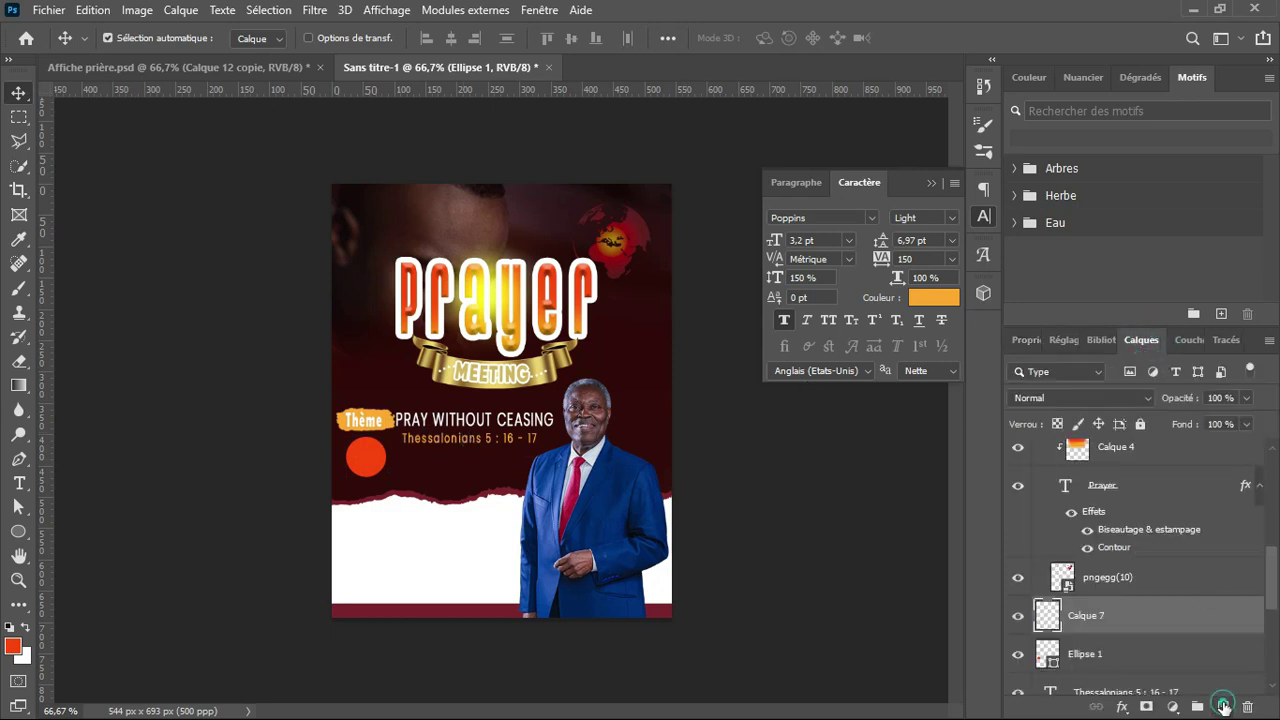
key(t)
key(d)
key(x)
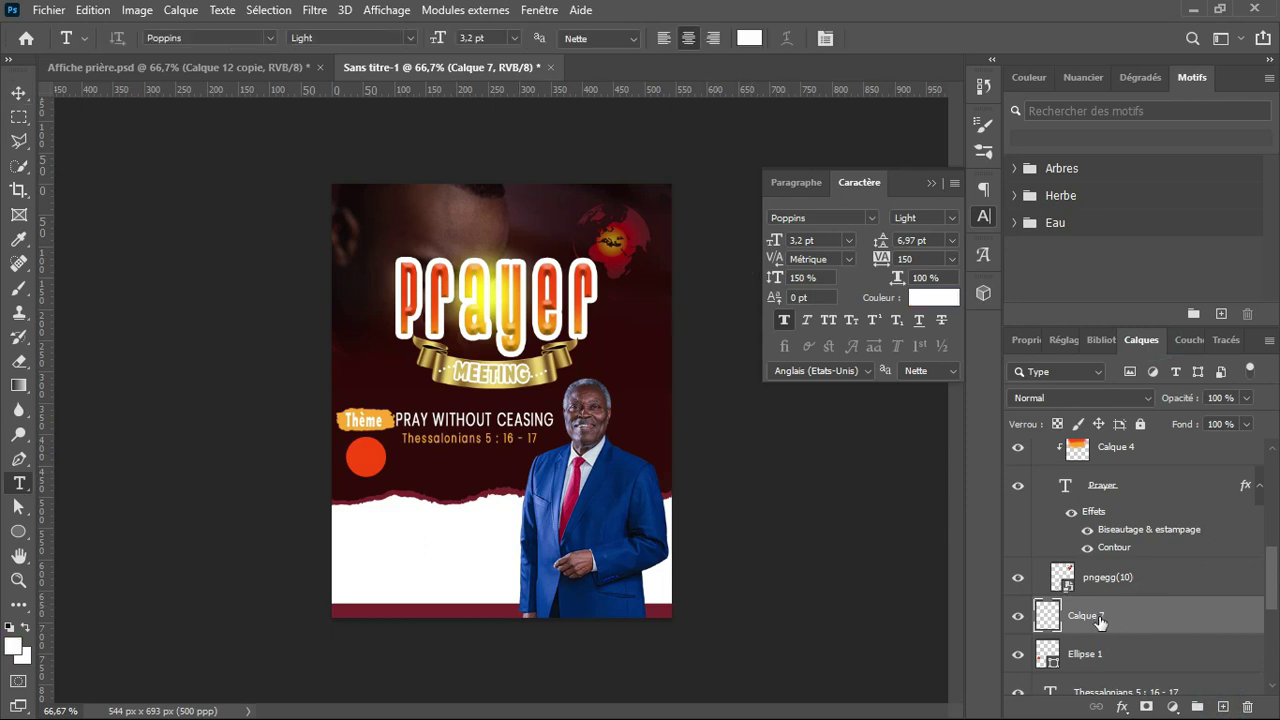
click(356, 456)
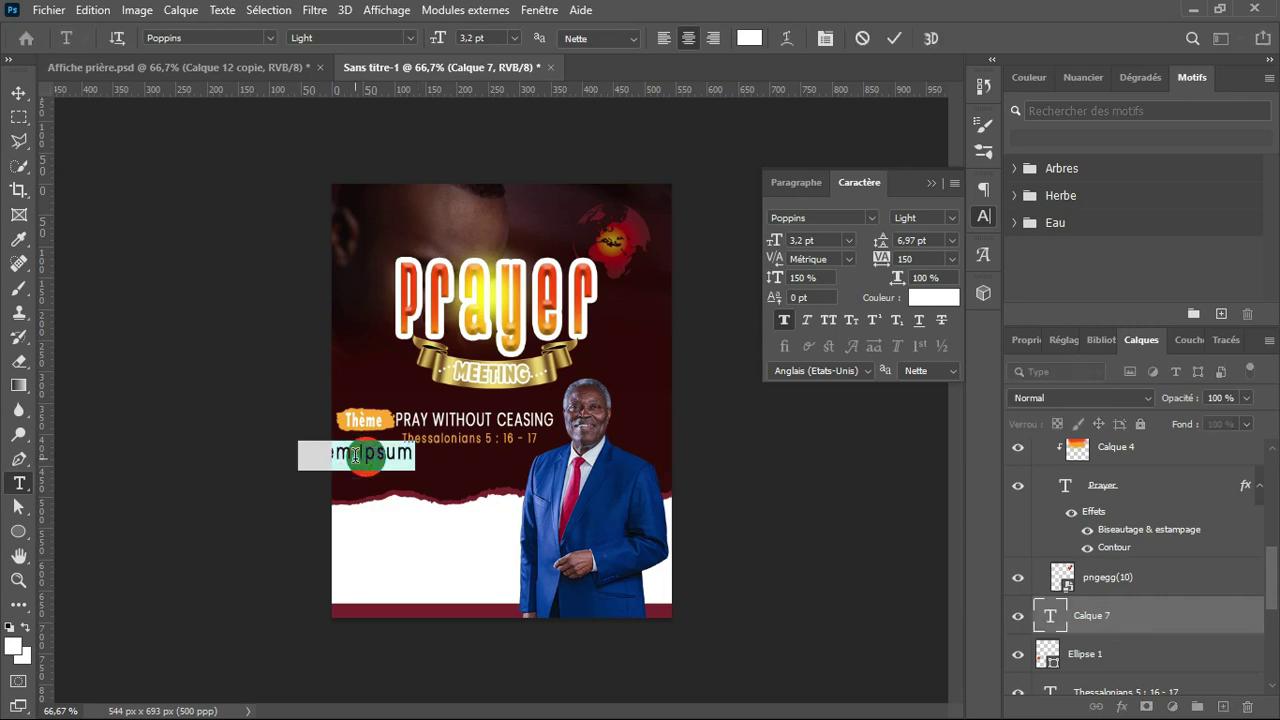
text(WeS)
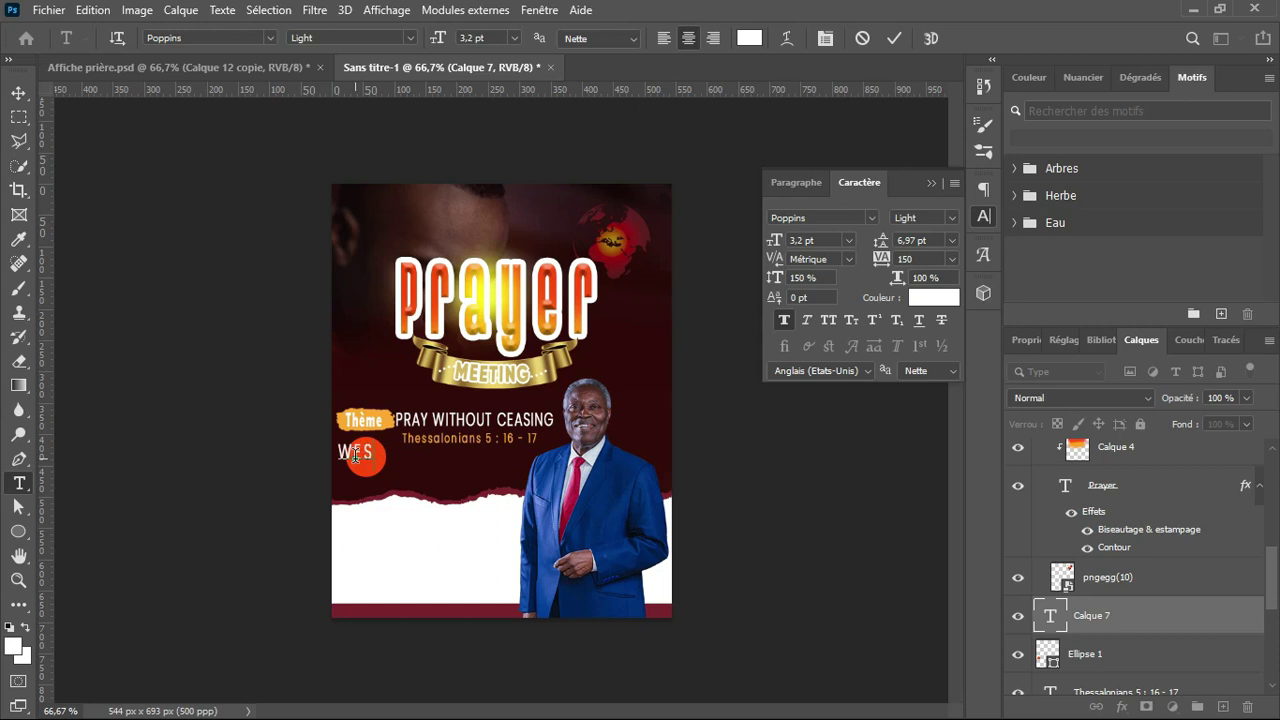
key(BackSpace)
text(D)
click(893, 43)
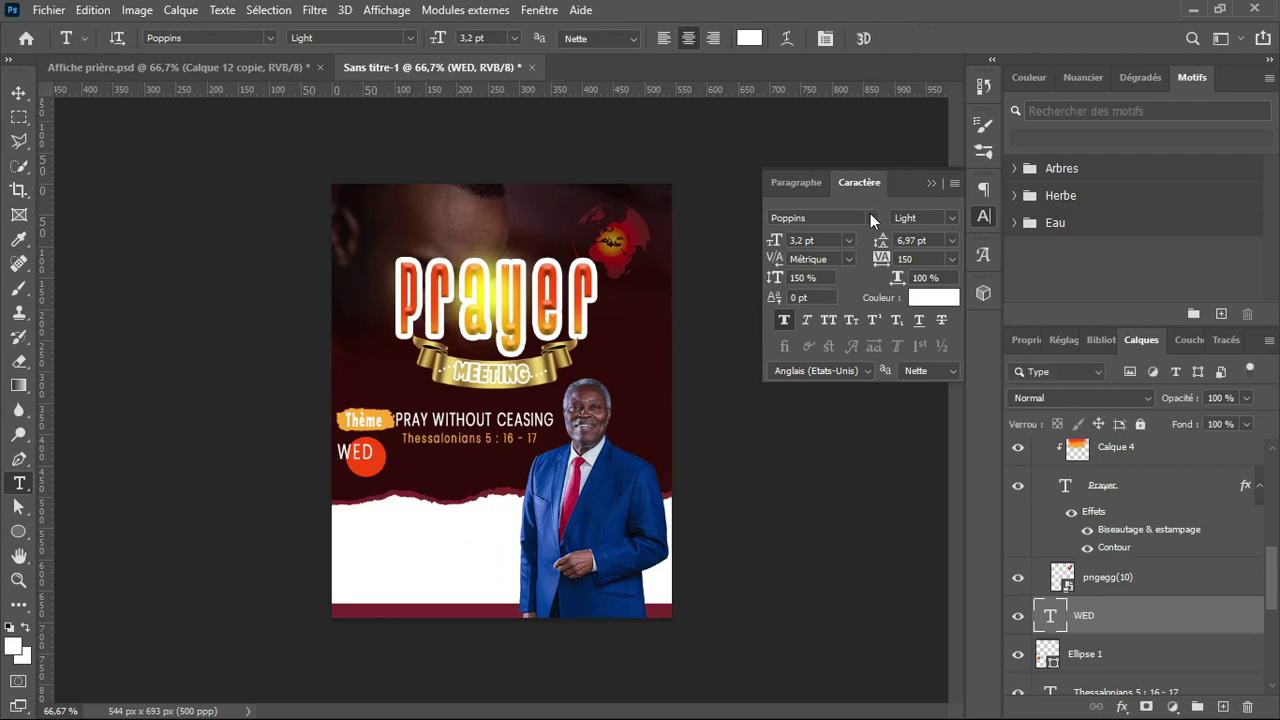
Set the WED text's font to Gilroy ExtraBold
click(870, 215)
click(850, 275)
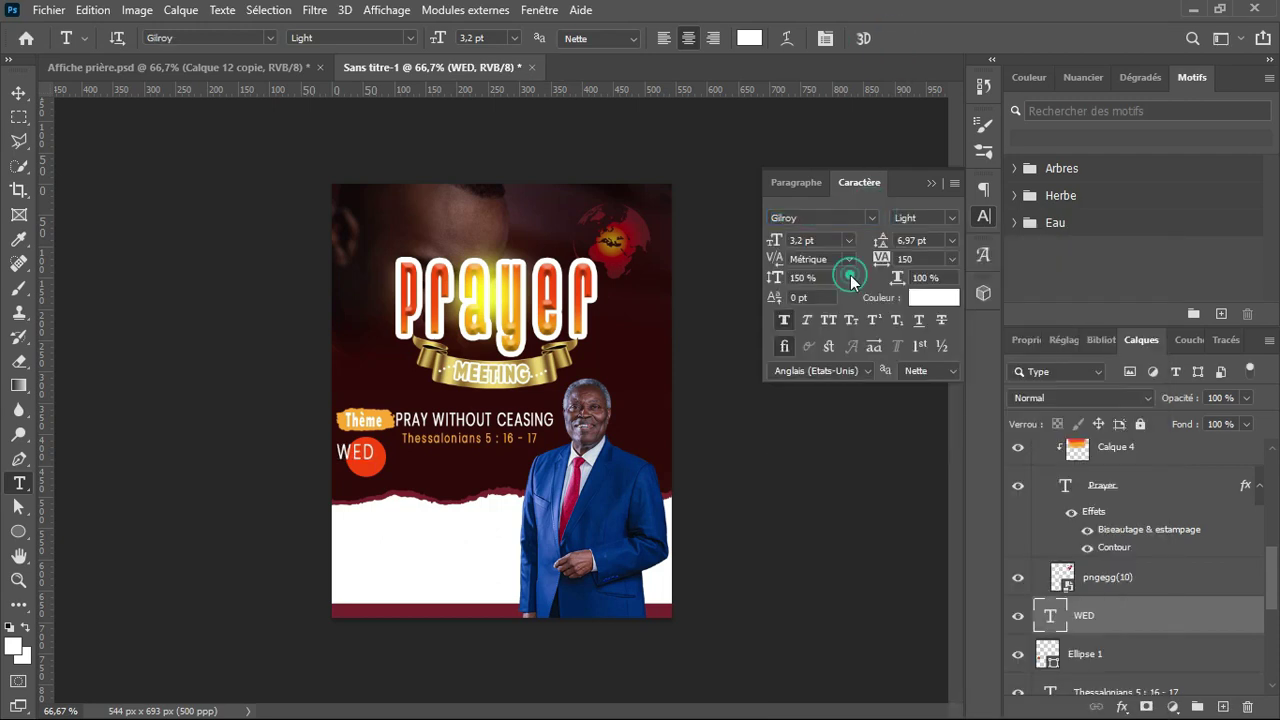
click(952, 217)
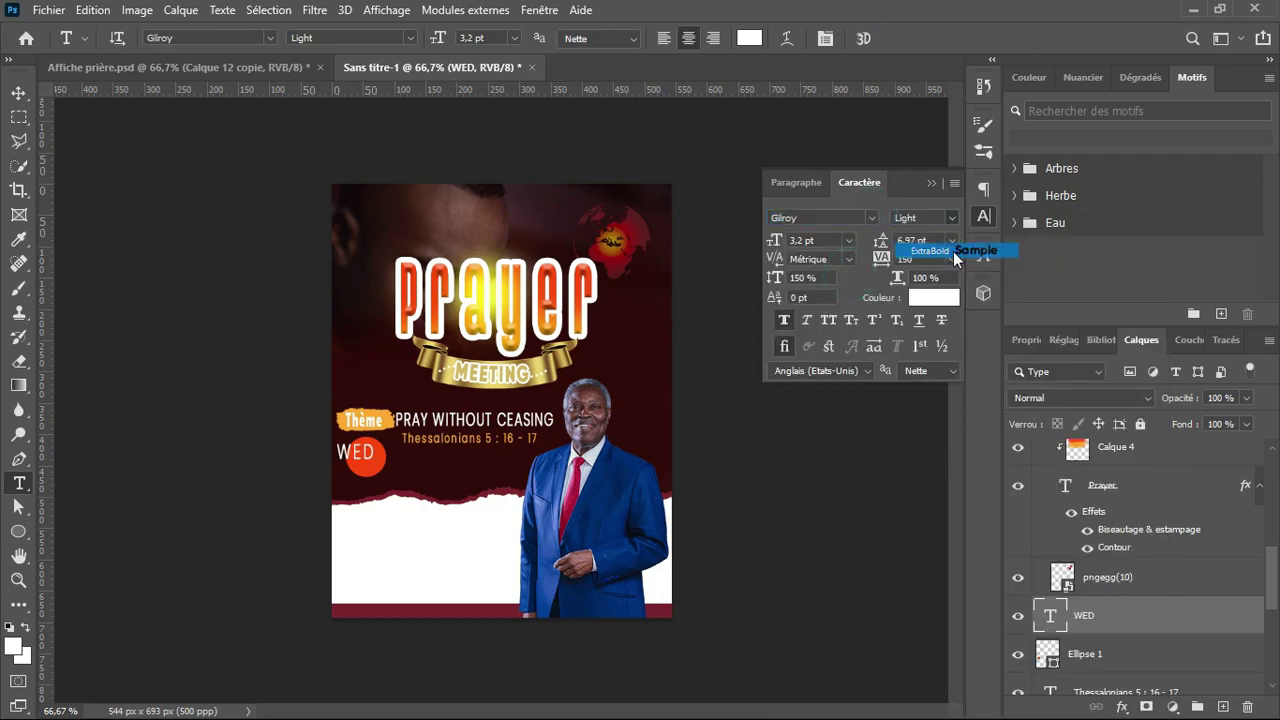
click(953, 251)
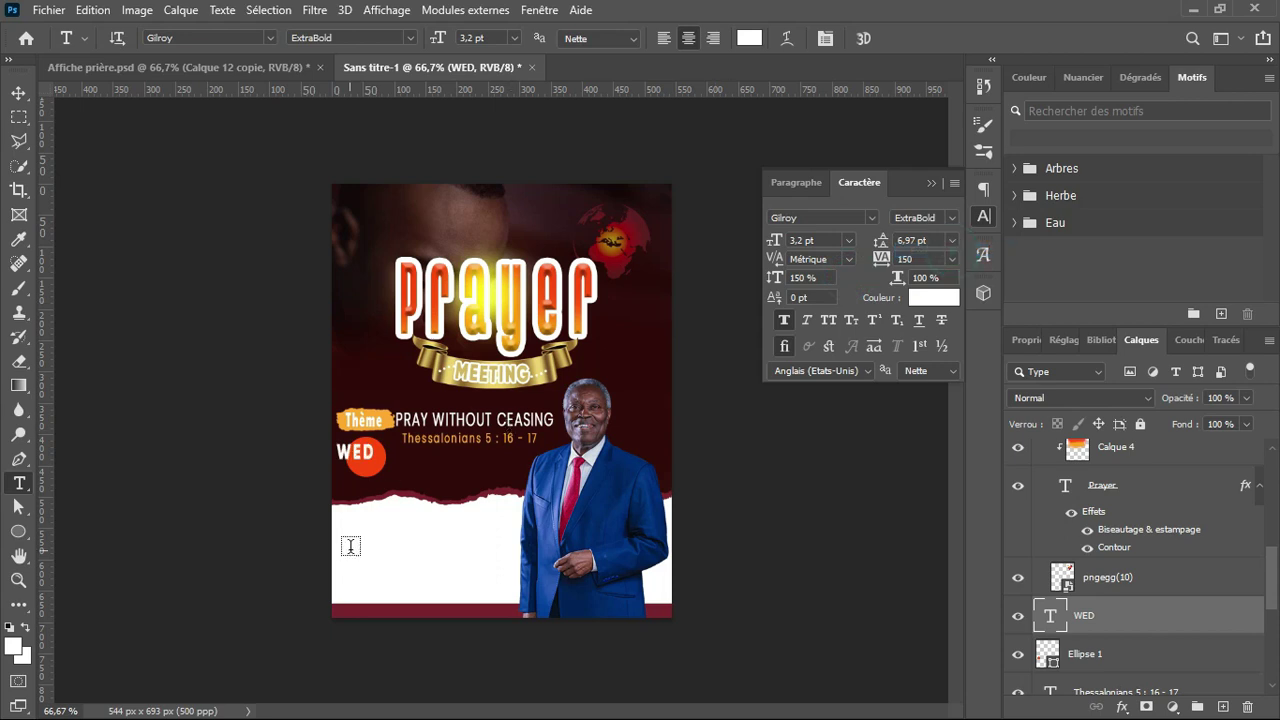
click(931, 184)
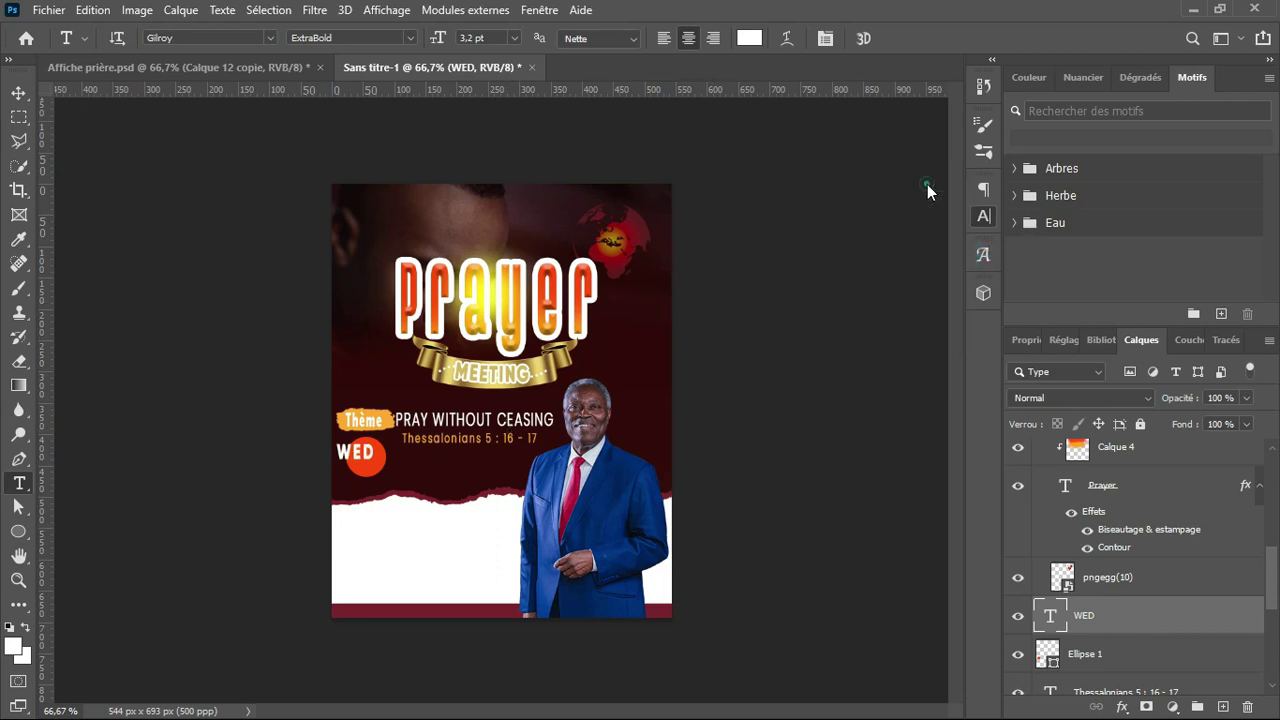
Centre the WED text on the red circle and scale it down to about 3.05 pt
key(v)
key(Right)
key(Right)
key(Right)
key(Right)
key(Right)
key(Right)
key(Right)
key(Right)
key(Right)
key(Right)
key(Right)
key(Right)
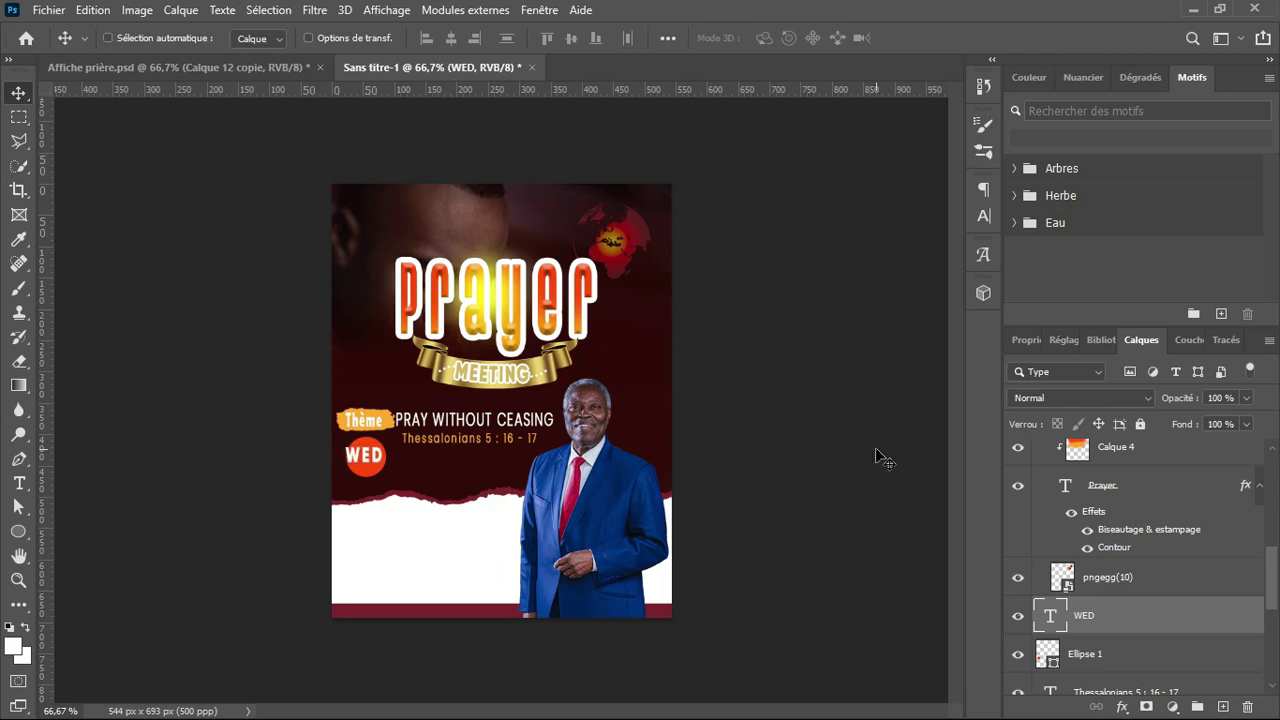
key(ctrl+t)
drag(350, 439, 355, 442)
key(Return)
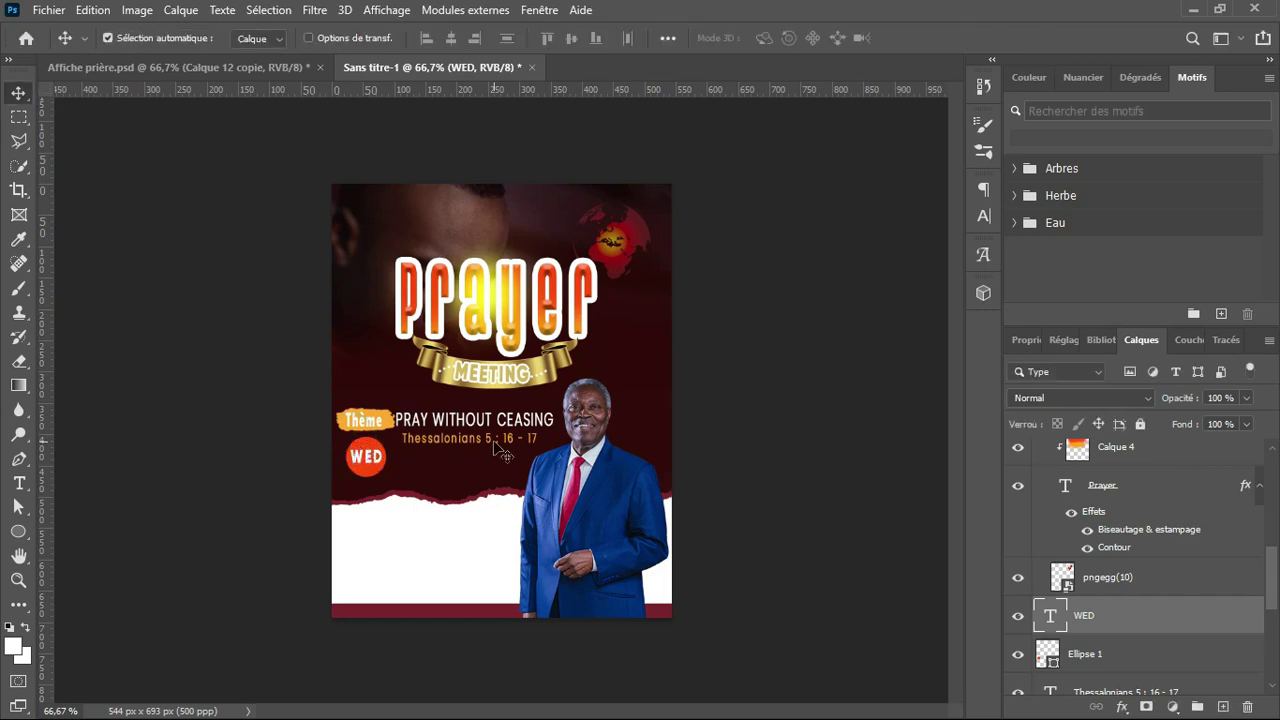
key(Up)
key(Up)
key(ctrl+t)
drag(381, 470, 392, 483)
key(Return)
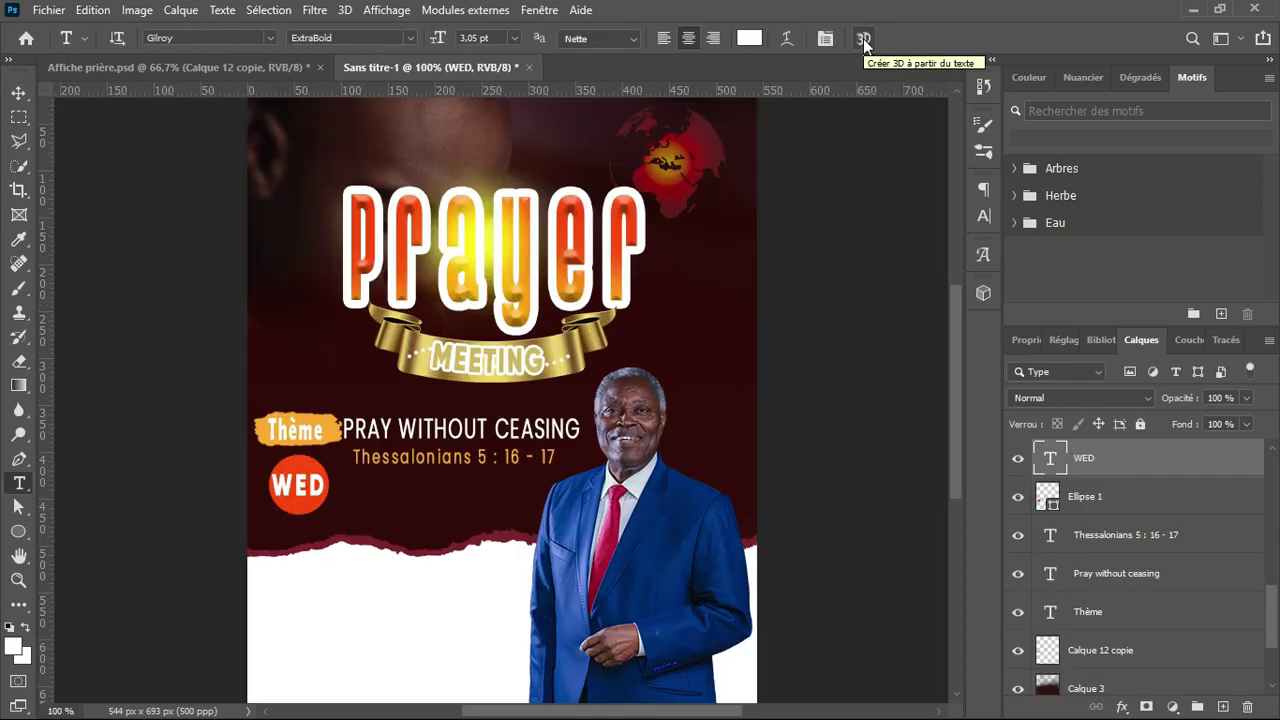
Add the white text "30th" beside the WED circle on a new layer and set its digits "30" to 4 pt
click(346, 485)
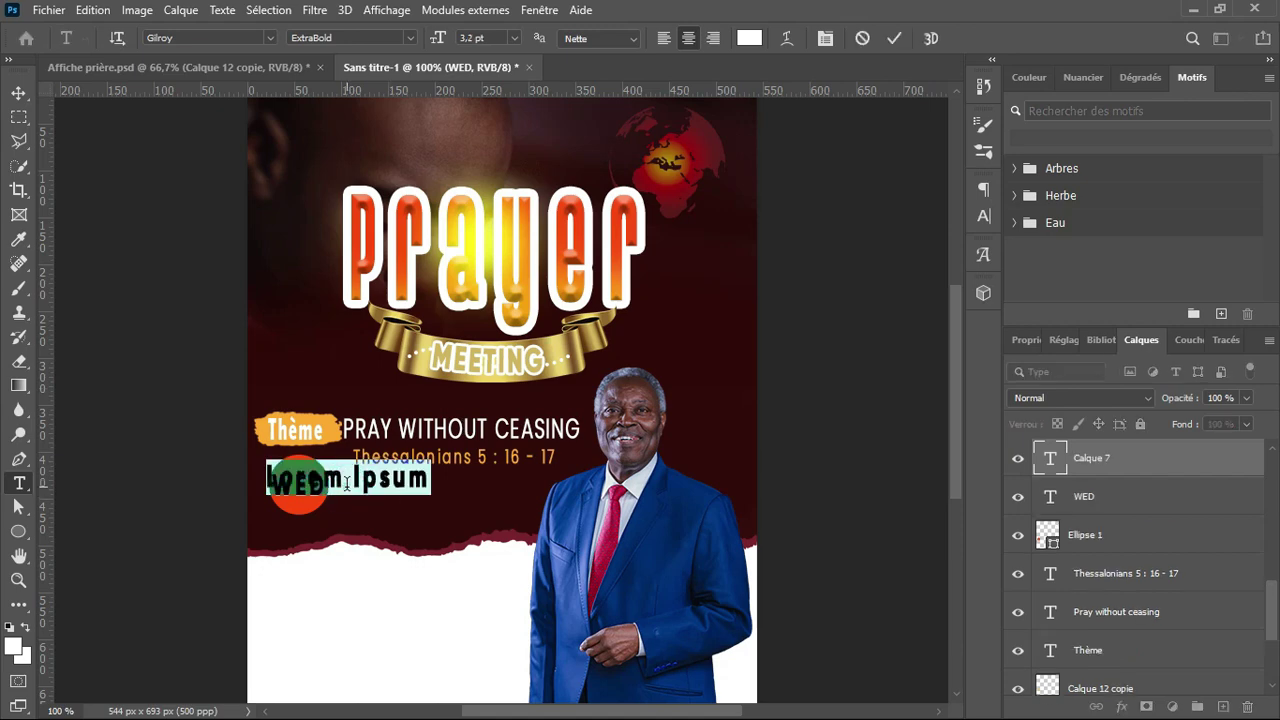
text(30th)
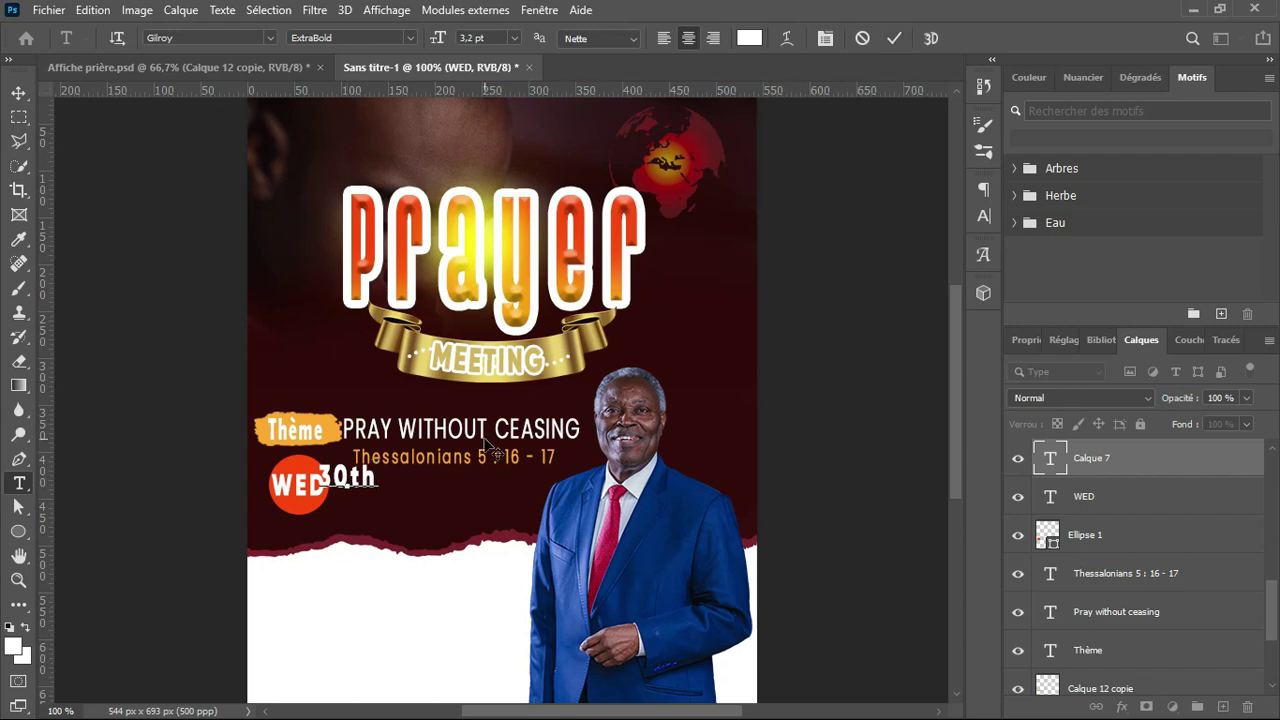
drag(348, 476, 308, 471)
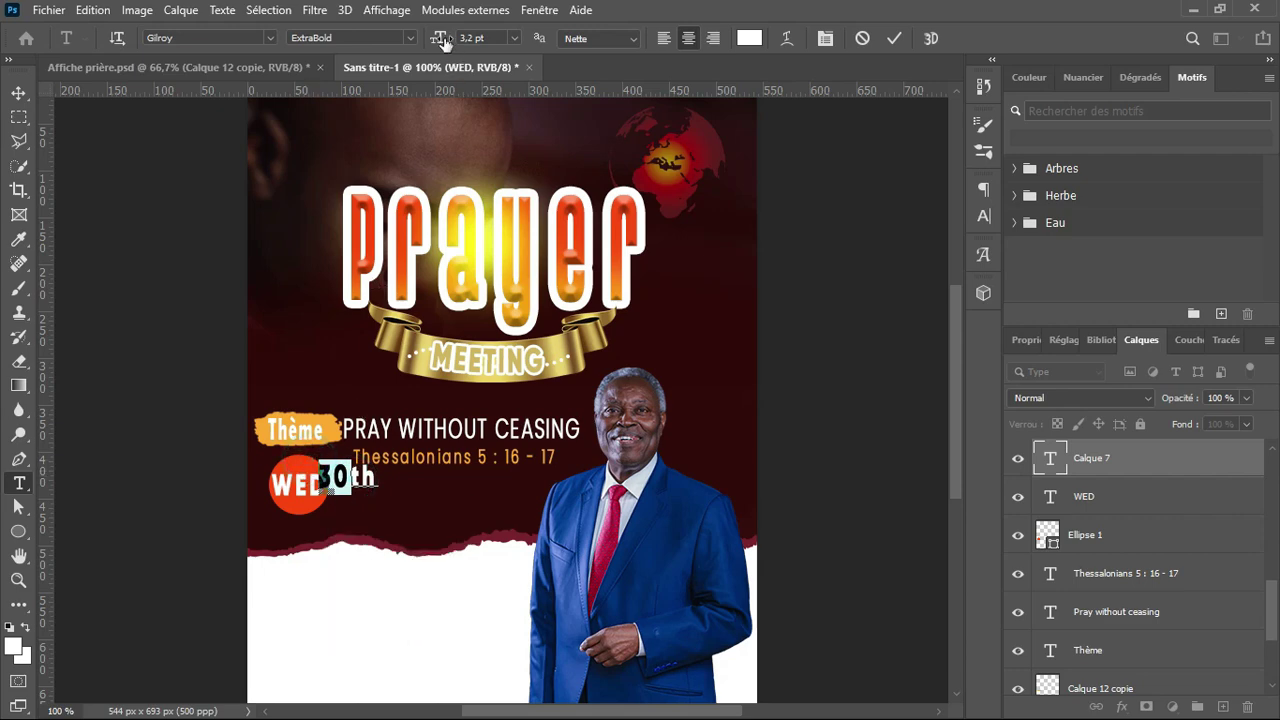
drag(438, 40, 438, 40)
click(466, 34)
text(4)
key(Return)
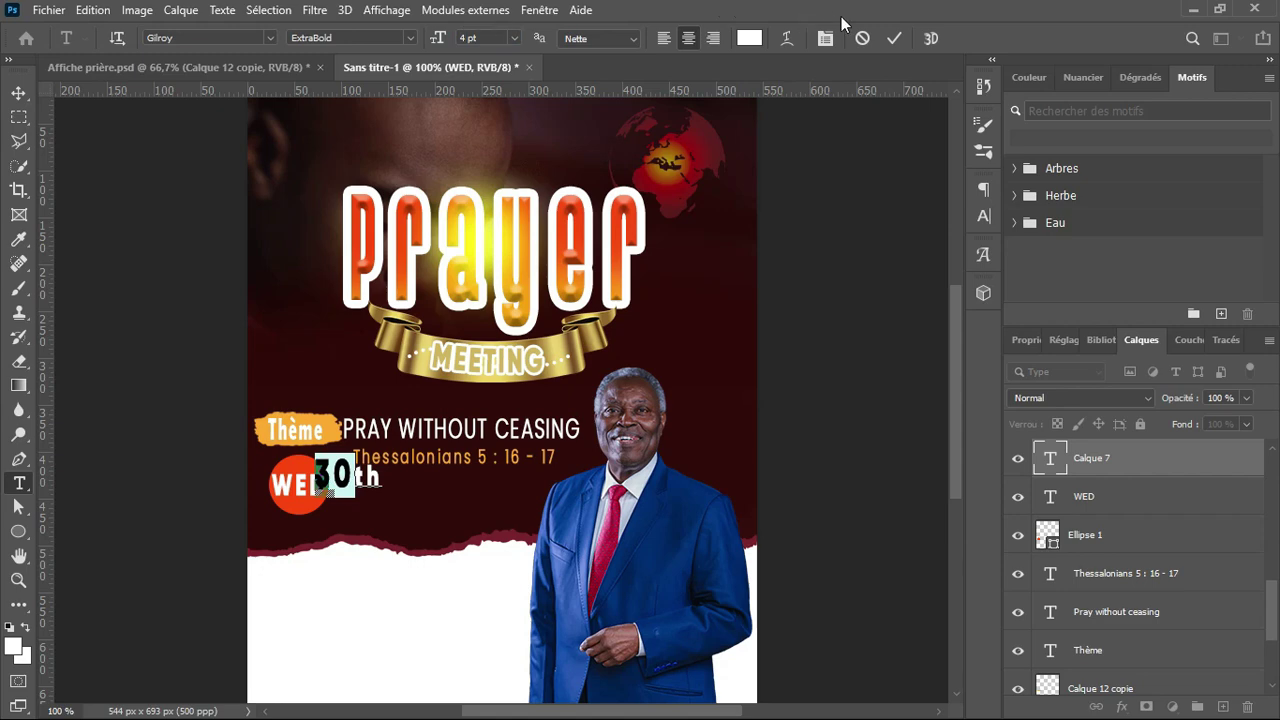
click(895, 39)
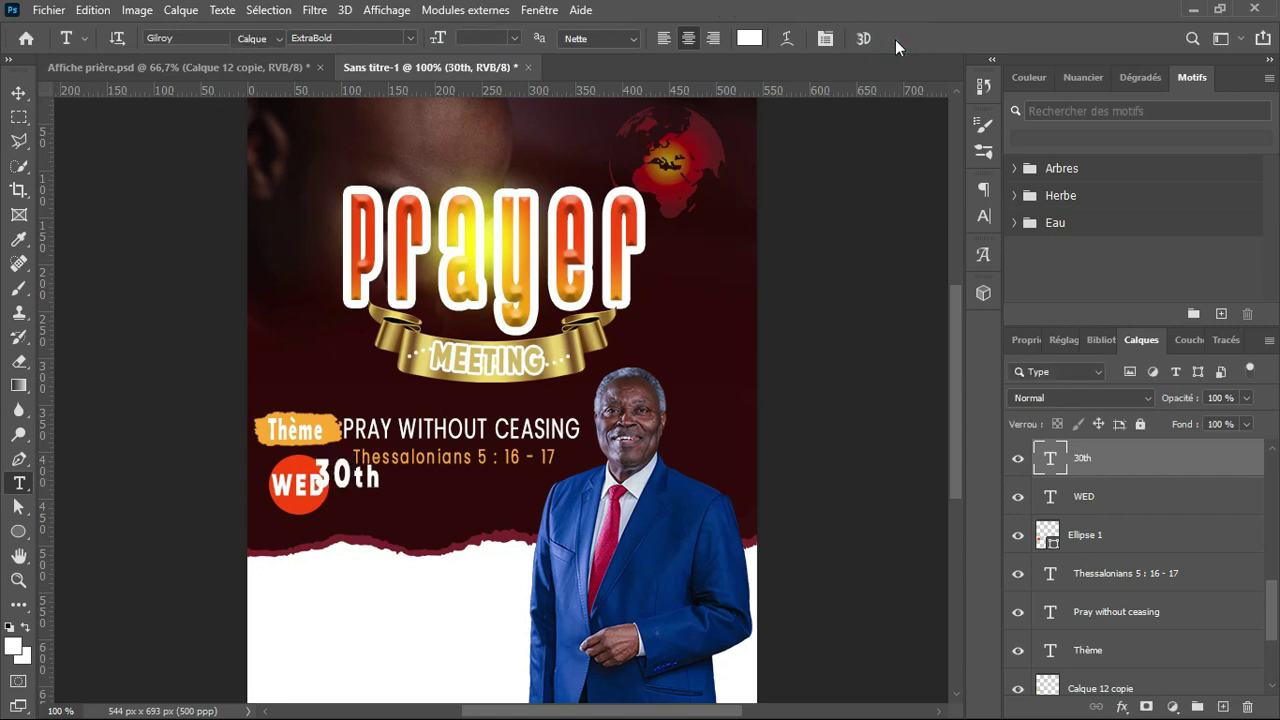
Nudge the 30th text right and down so it sits just beside the red WED circle
key(v)
key(Right)
key(Right)
key(Right)
key(Right)
key(Right)
key(Right)
key(Right)
key(Right)
key(Right)
key(Right)
key(Down)
key(Down)
key(Down)
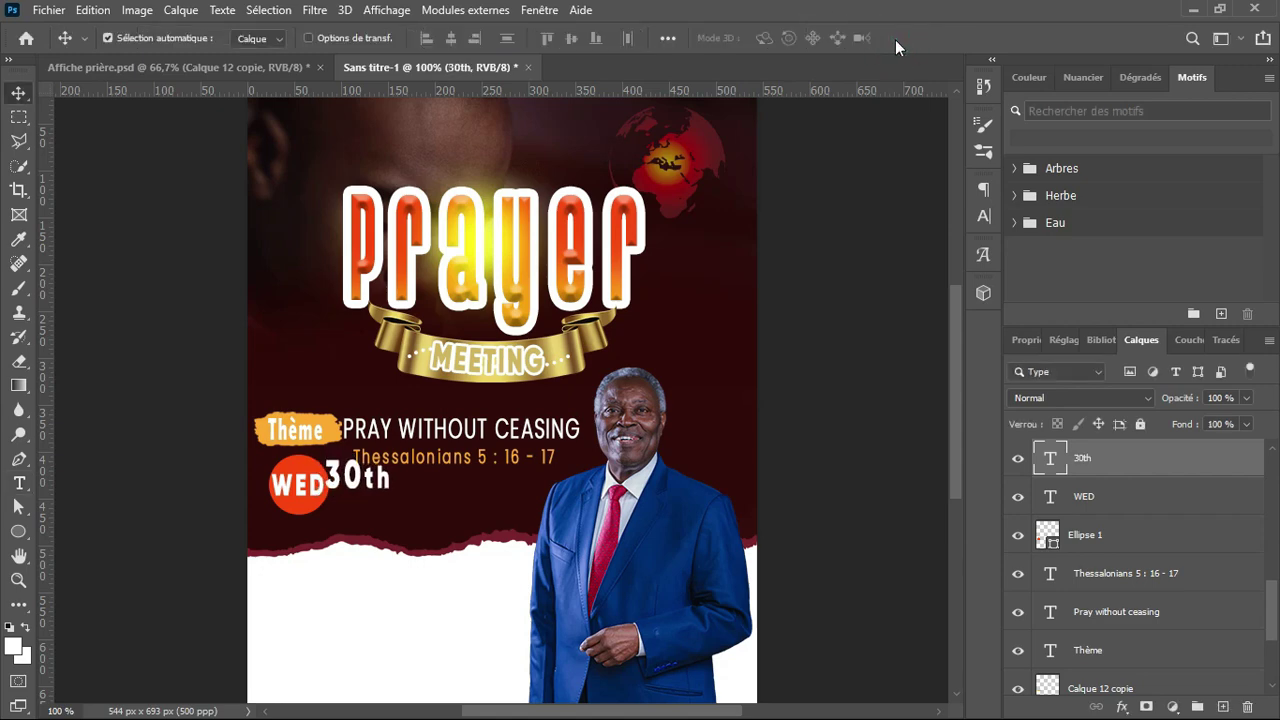
key(Right)
key(Right)
key(Right)
key(Right)
key(Right)
key(Down)
key(Down)
key(Down)
key(Down)
key(Down)
key(Down)
key(Down)
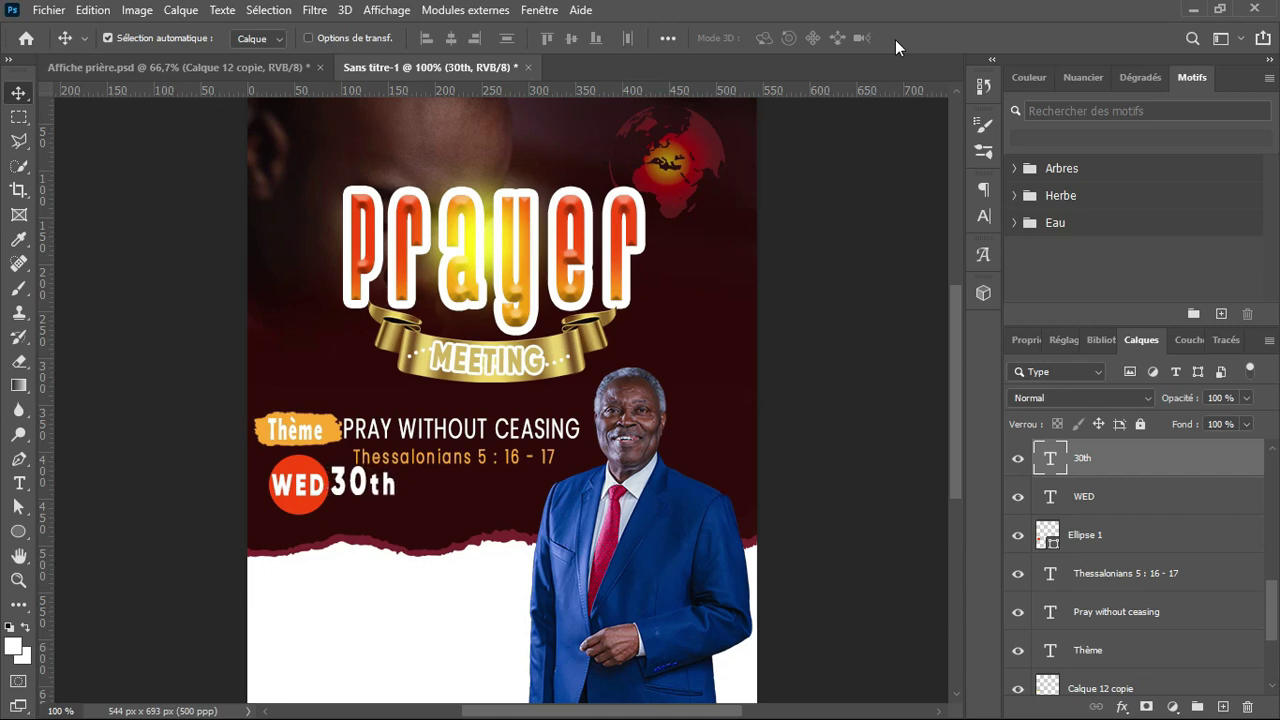
key(Right)
key(Right)
key(Right)
key(Down)
key(Down)
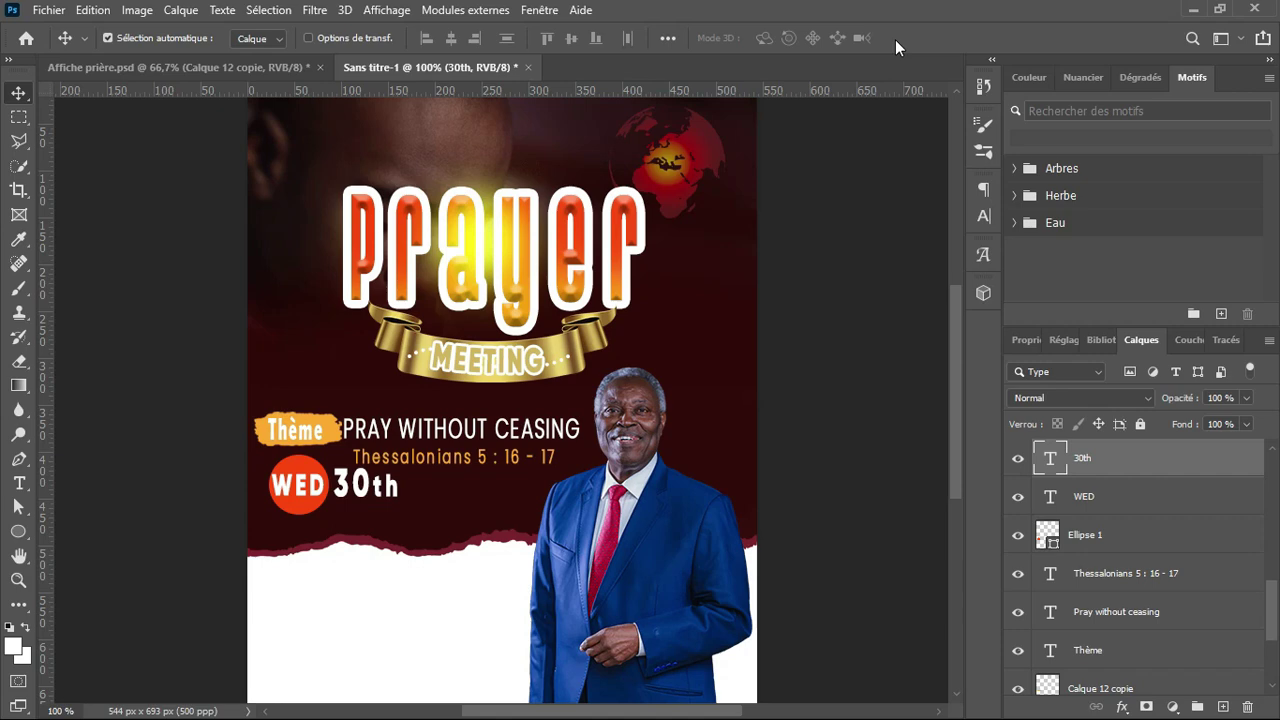
Add the white text "July 2022" at 1.73 pt directly below the 30th text
key(t)
click(348, 512)
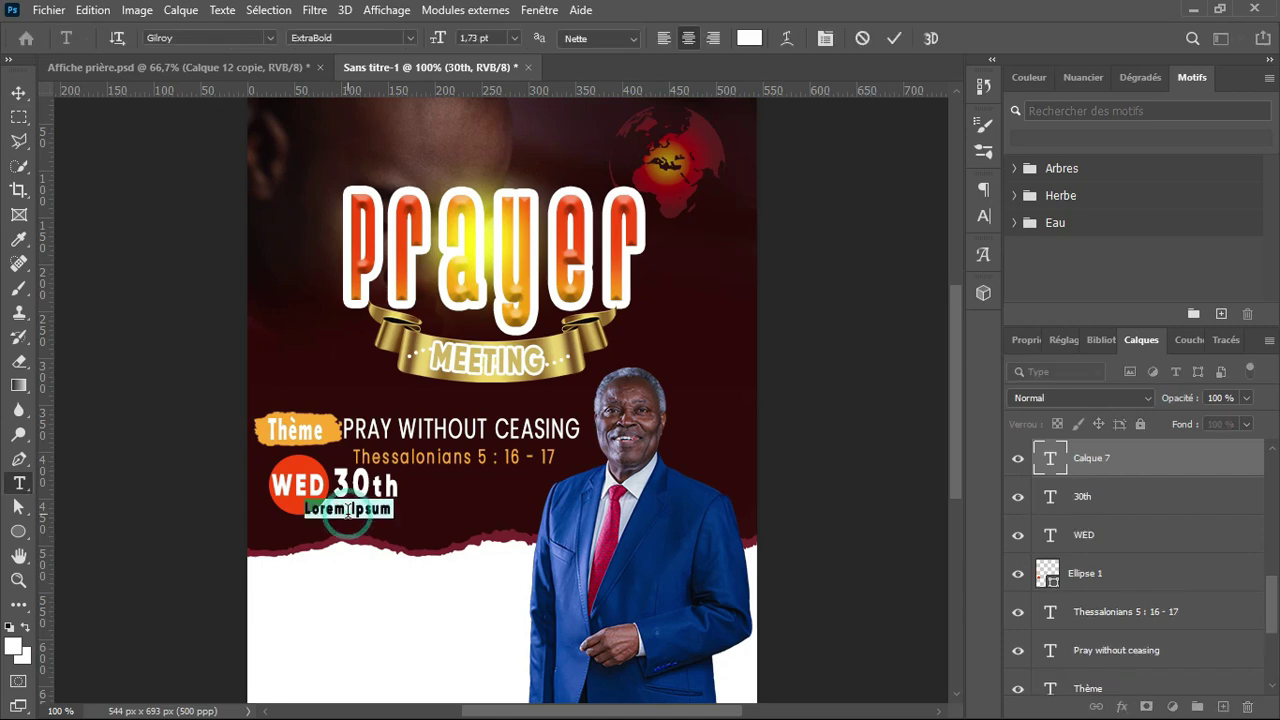
text(July 2021)
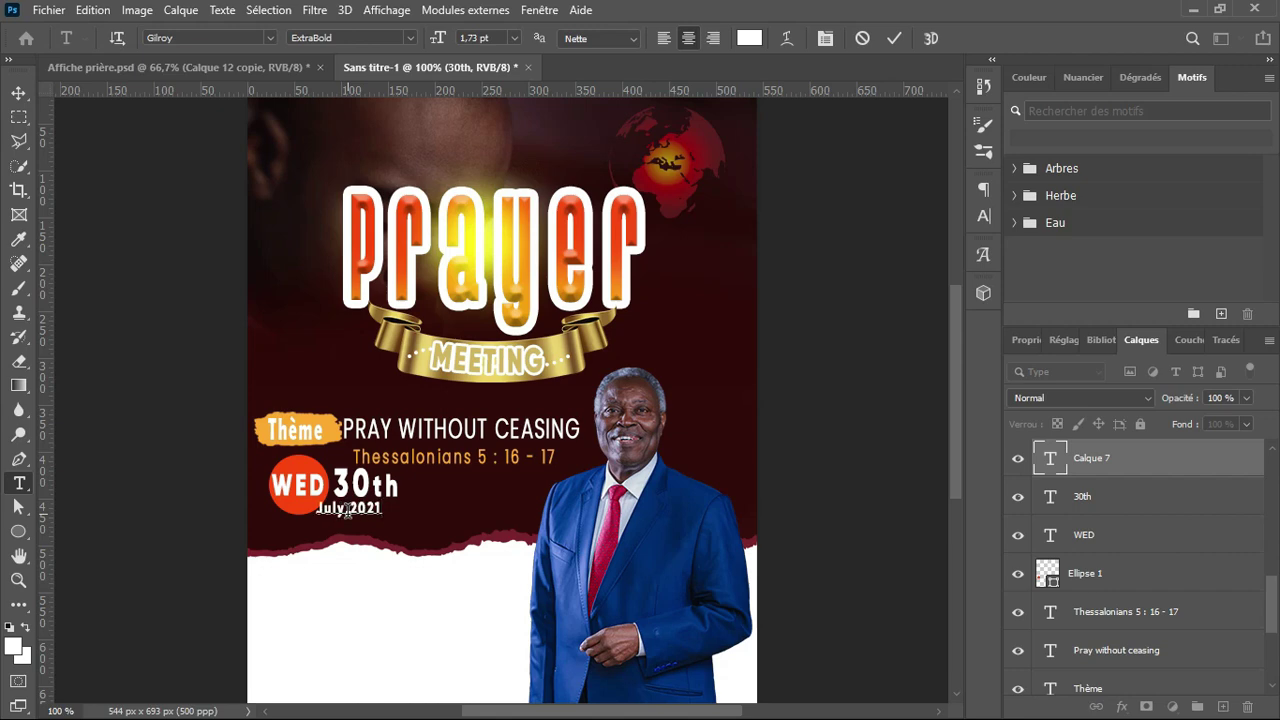
key(BackSpace)
text(2)
click(895, 39)
key(v)
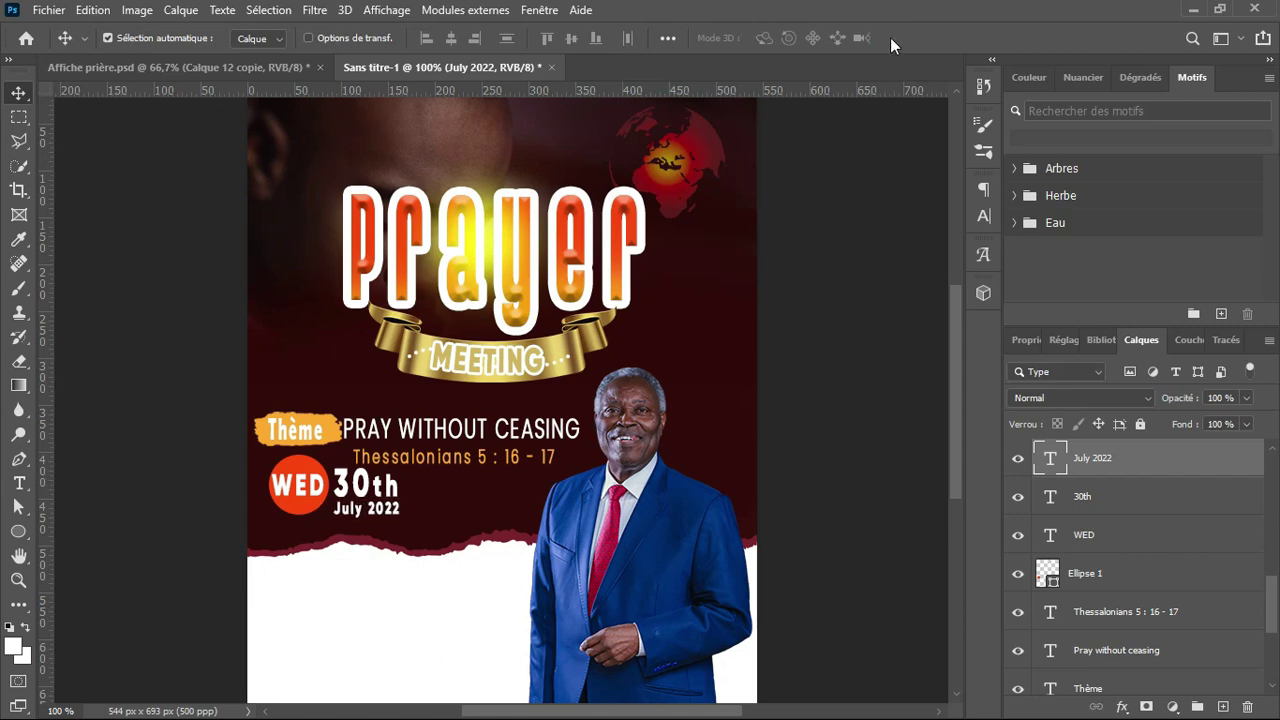
Scale the WED text and its red circle together to about 94.5% and shift them slightly away from the date text
click(328, 489)
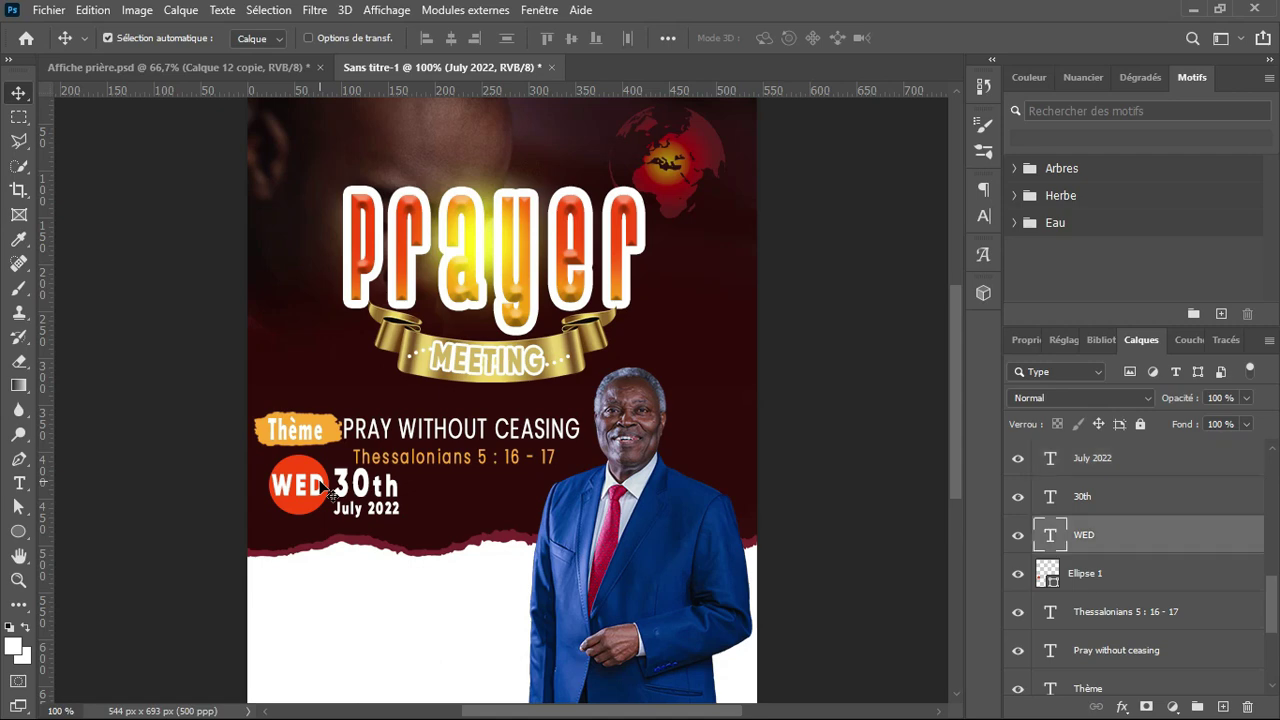
ctrl+click(1150, 570)
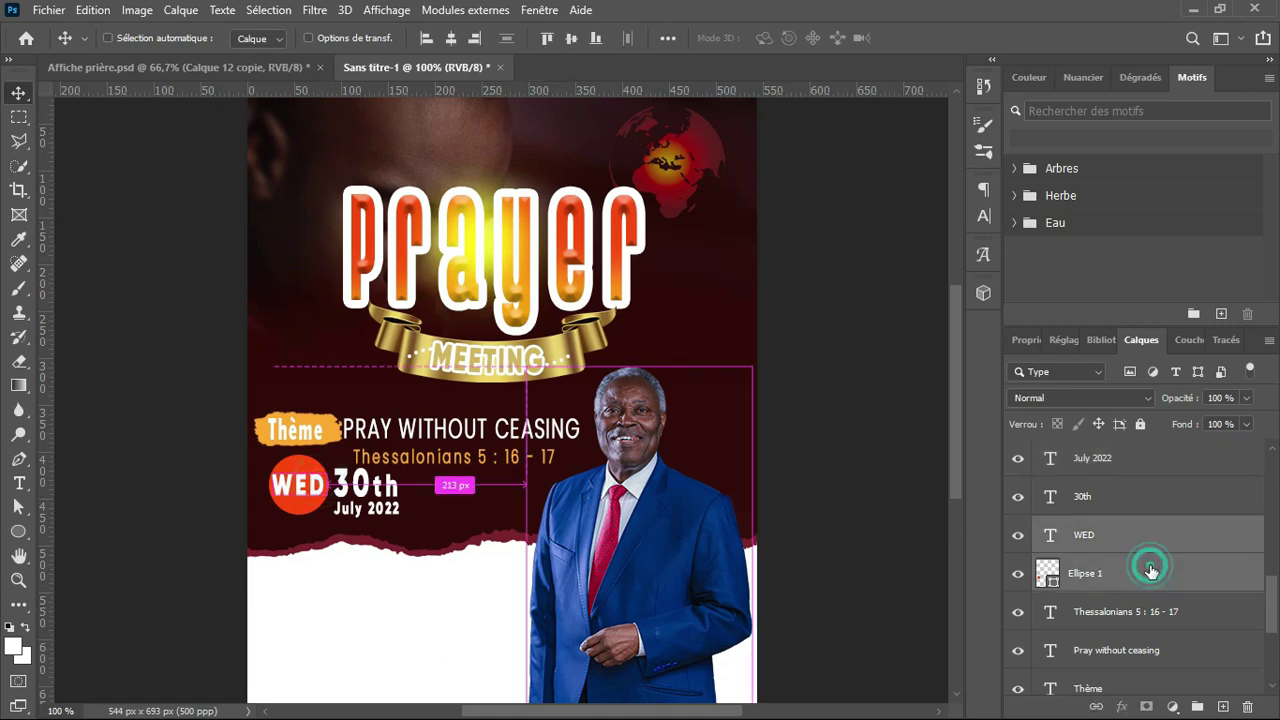
key(ctrl+t)
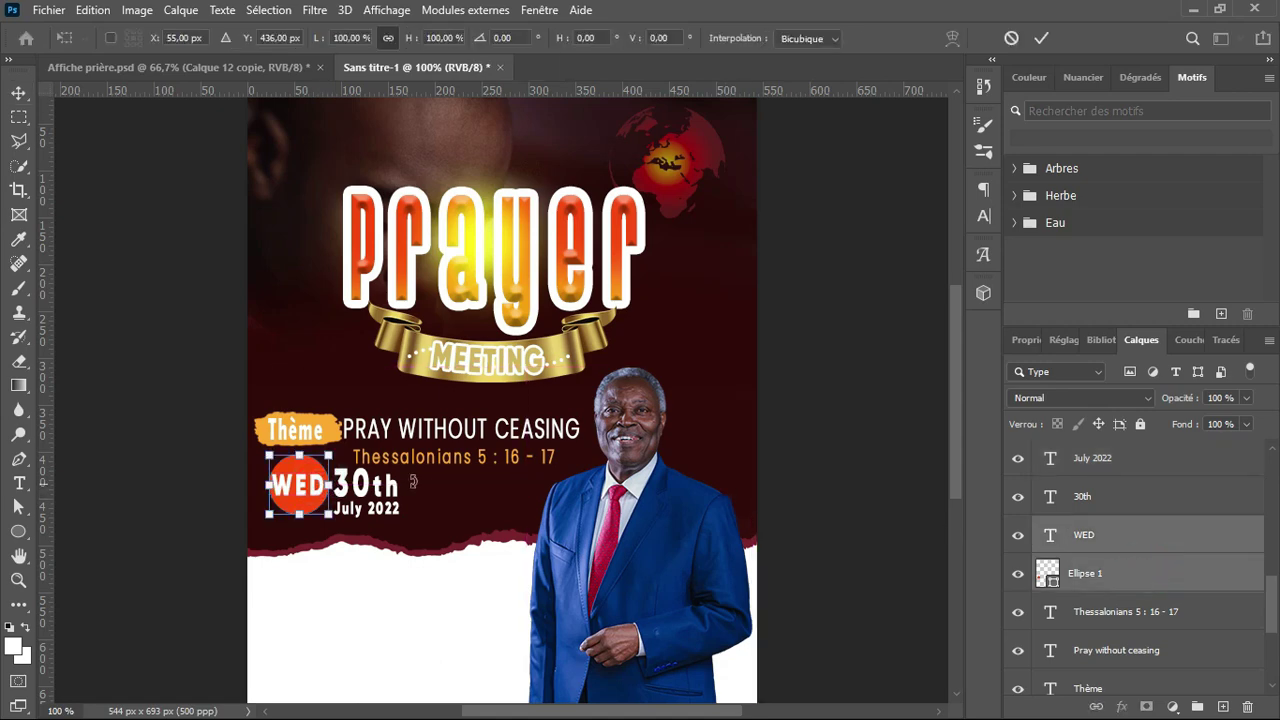
drag(313, 484, 313, 493)
drag(270, 455, 272, 458)
drag(321, 506, 316, 496)
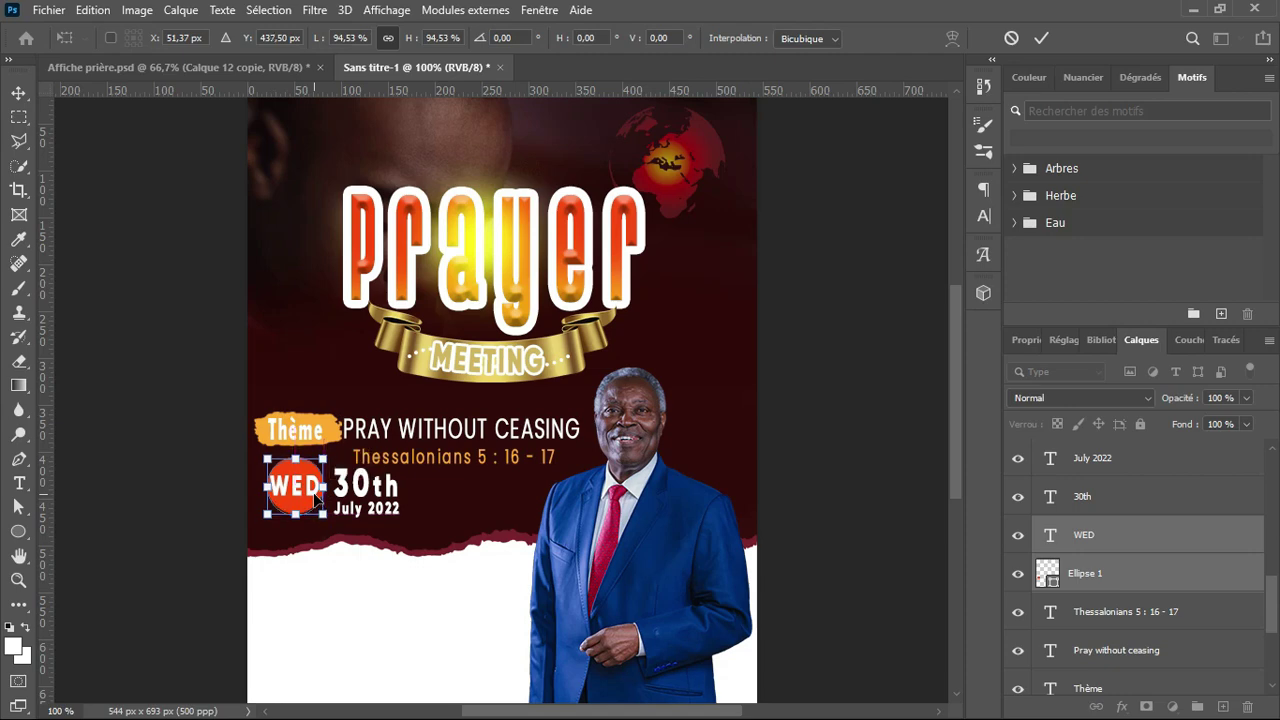
key(Return)
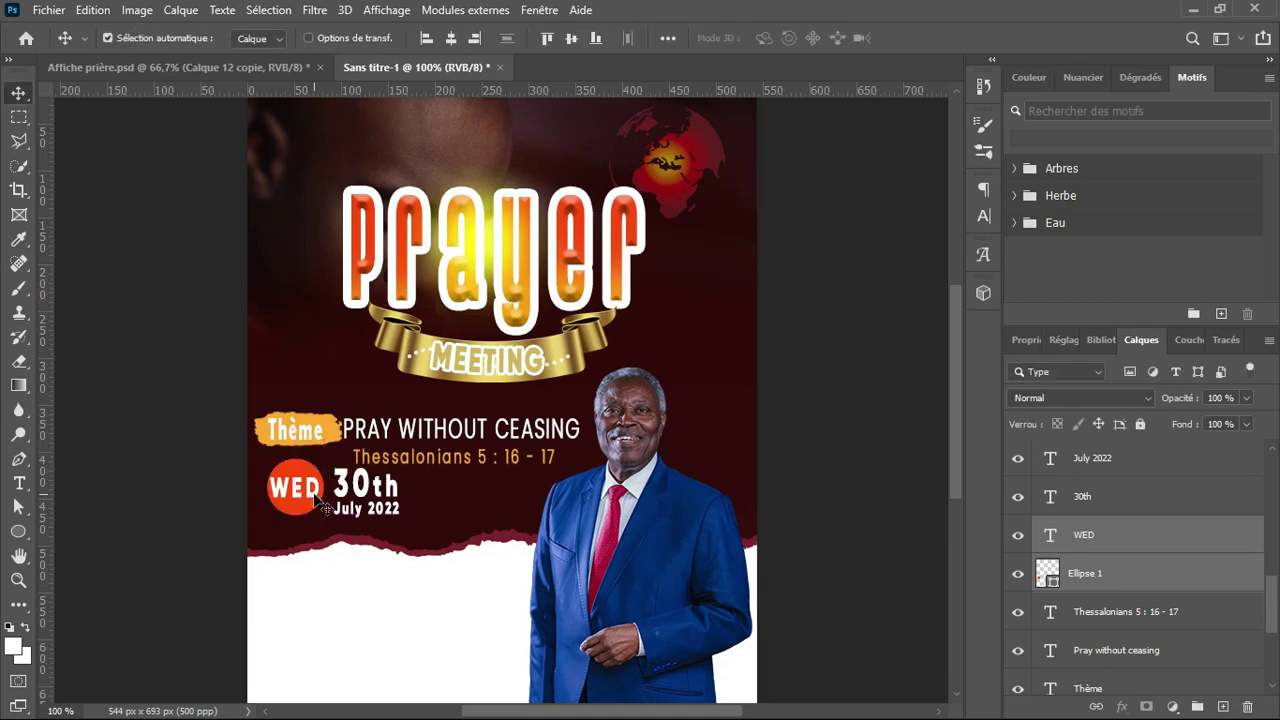
Check the date block in the reference poster and slightly widen the letter spacing of the July 2022 text
click(296, 61)
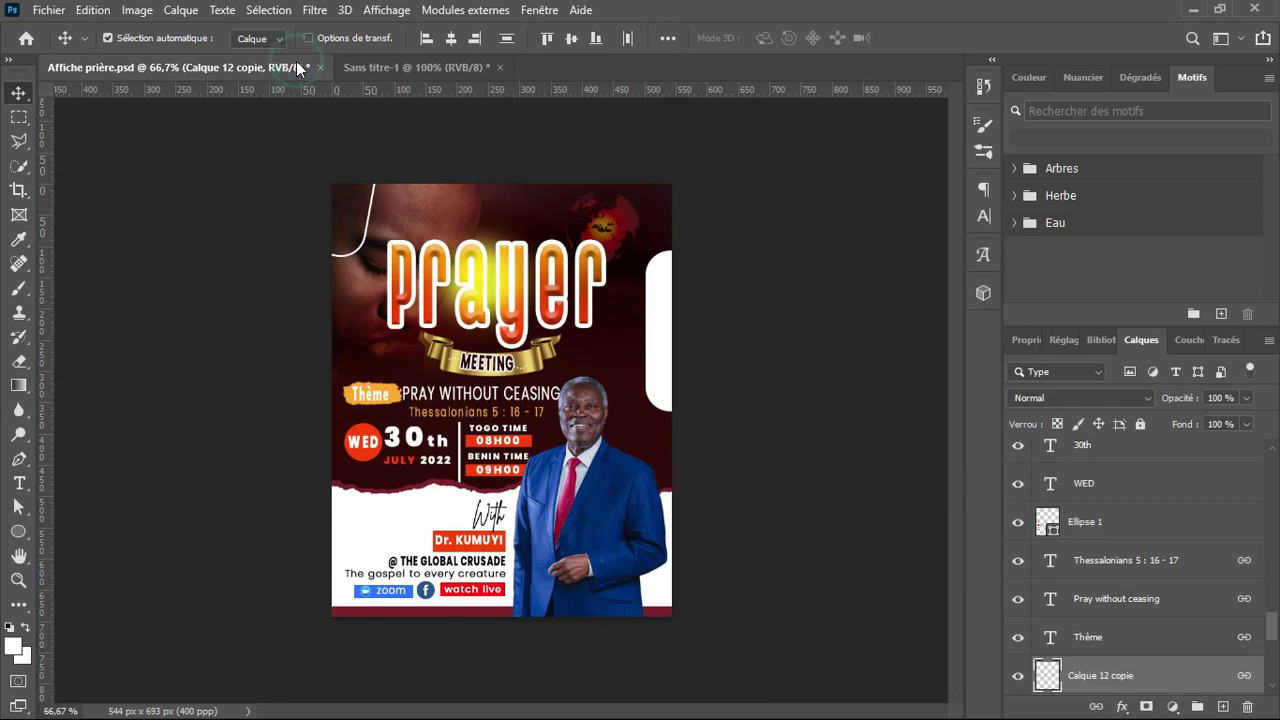
click(415, 67)
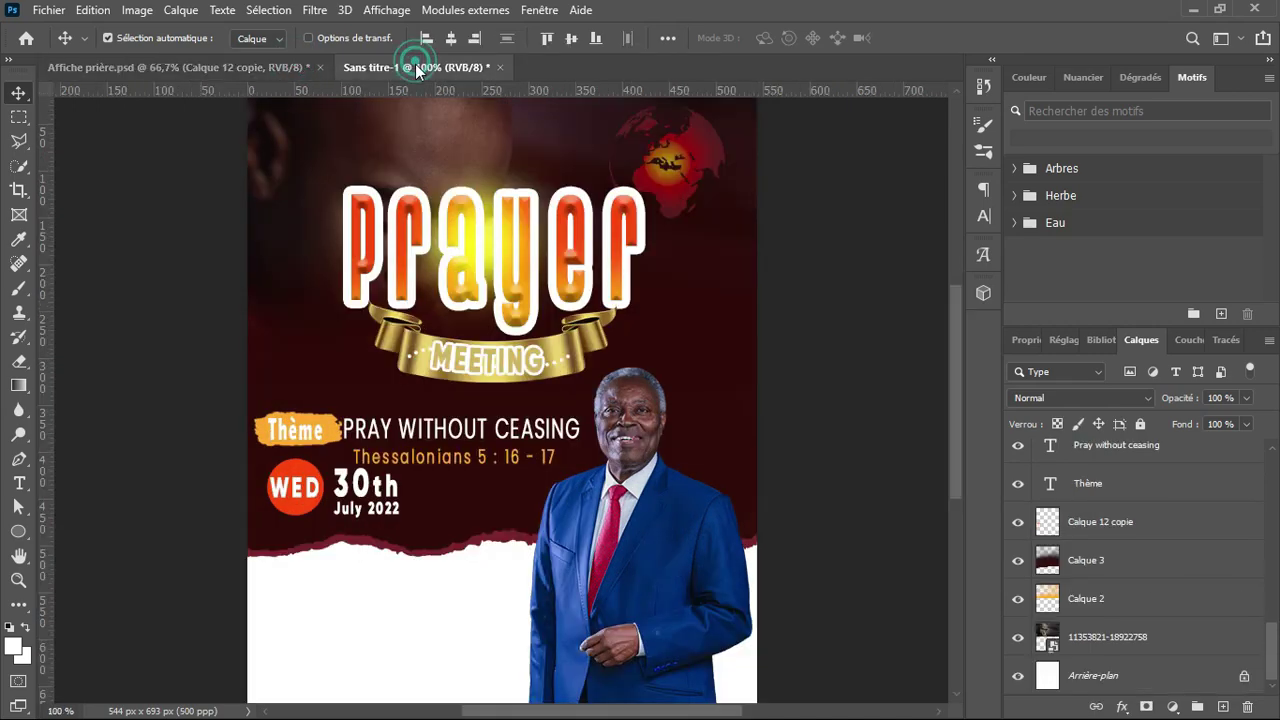
click(397, 510)
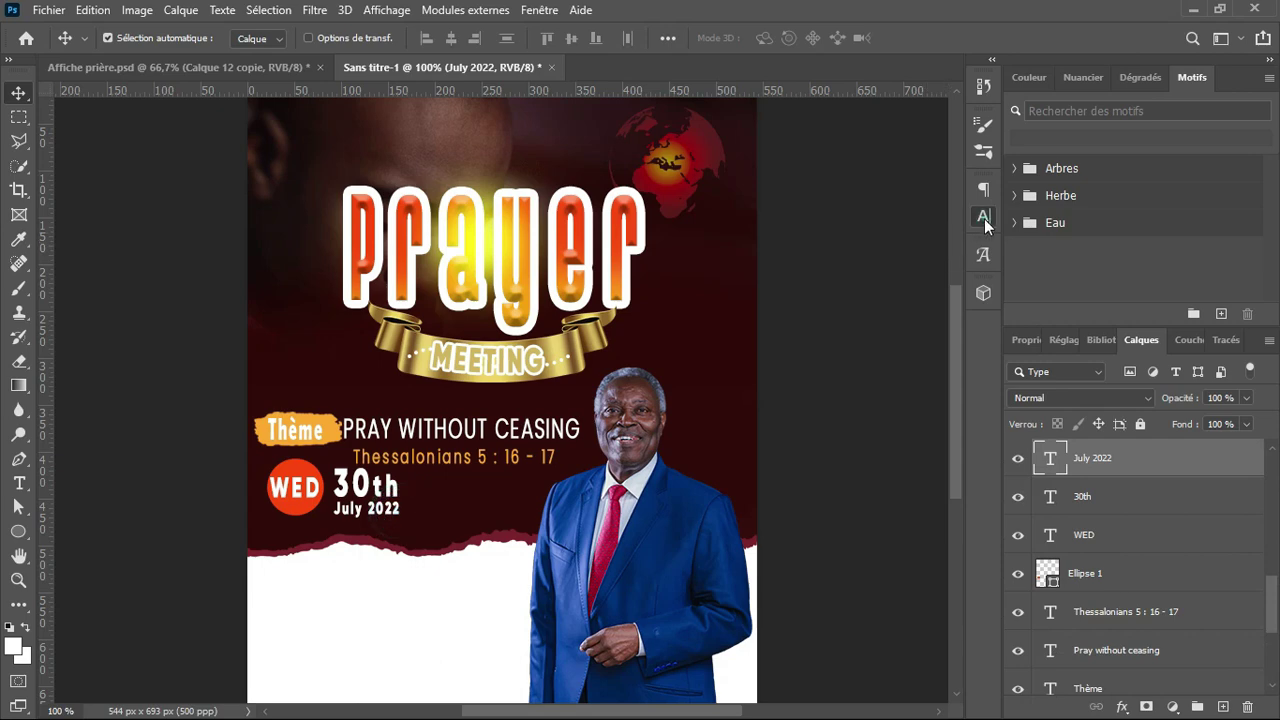
click(984, 218)
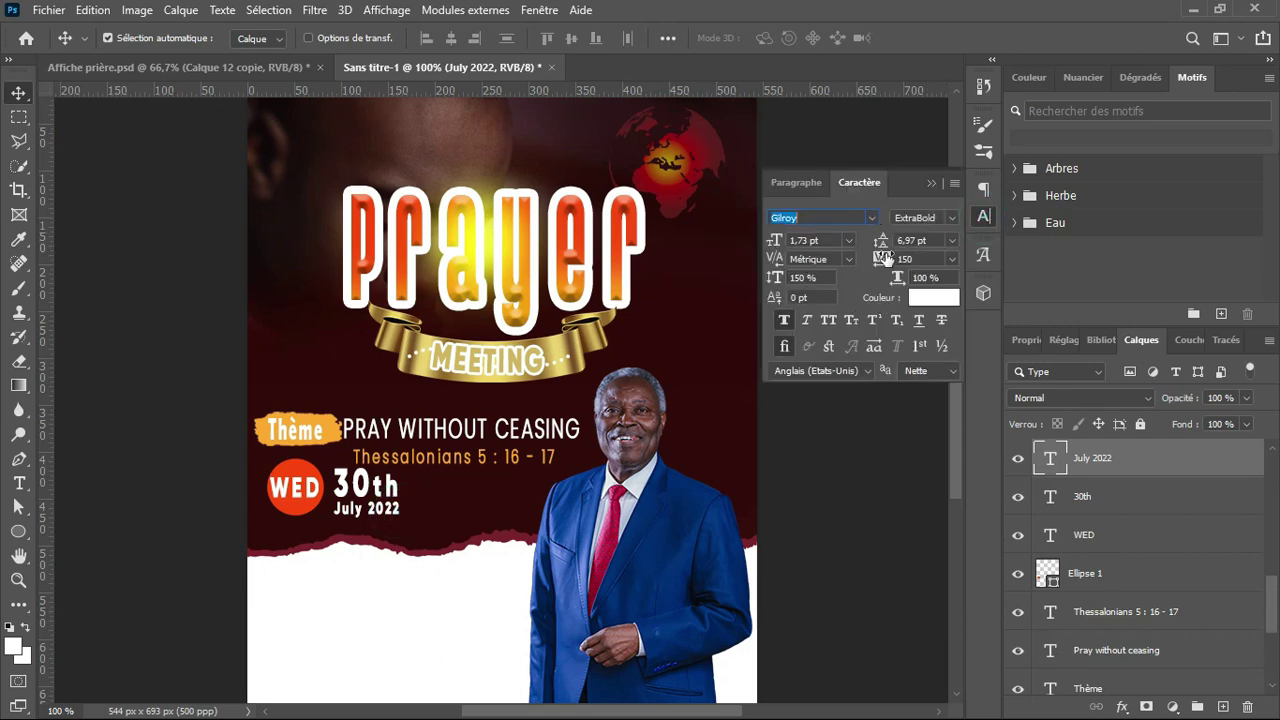
drag(880, 259, 884, 262)
text(t)
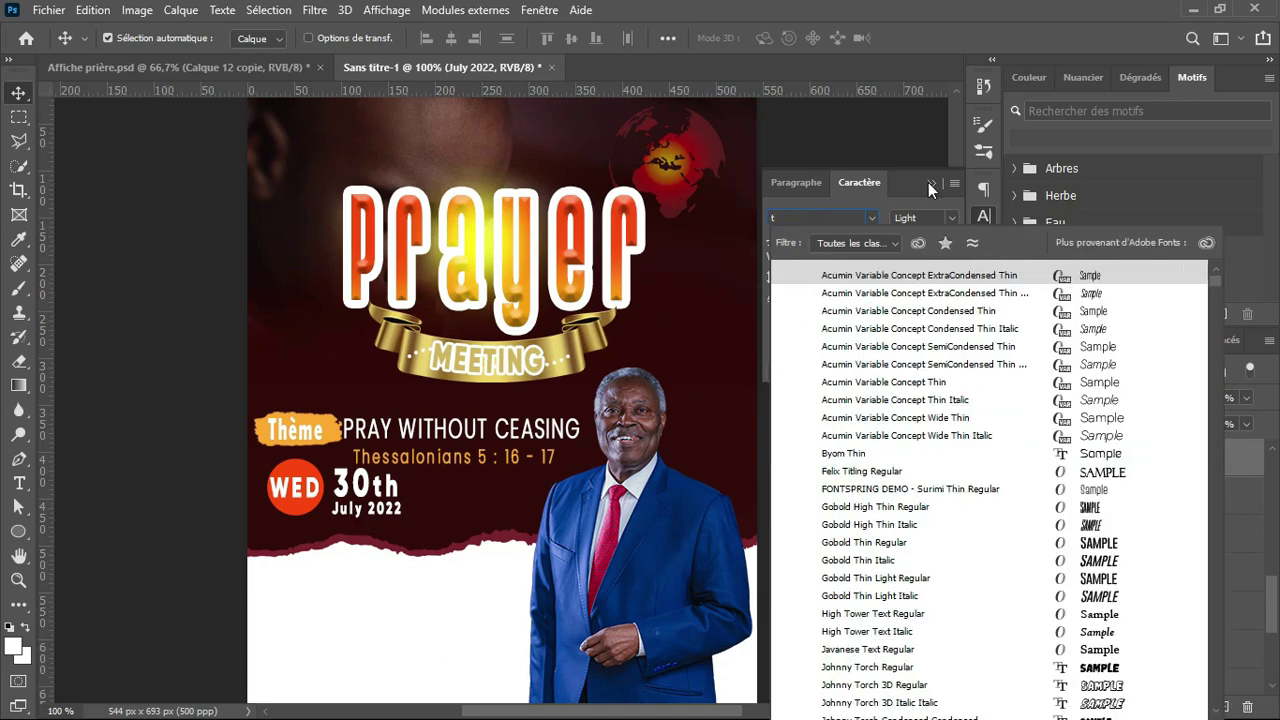
click(928, 182)
click(930, 183)
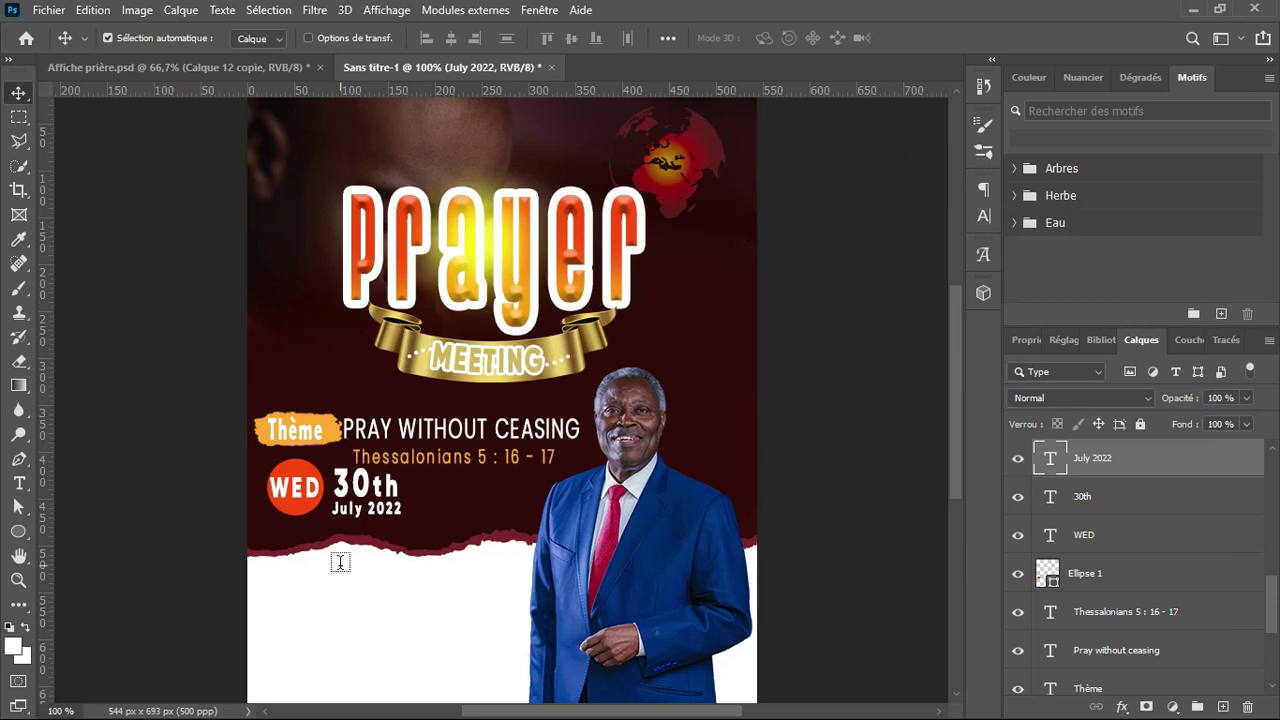
Recolour only the word "July" with the red-orange fc4607 sampled from the WED circle
key(t)
drag(349, 509, 363, 509)
double_click(350, 508)
click(750, 39)
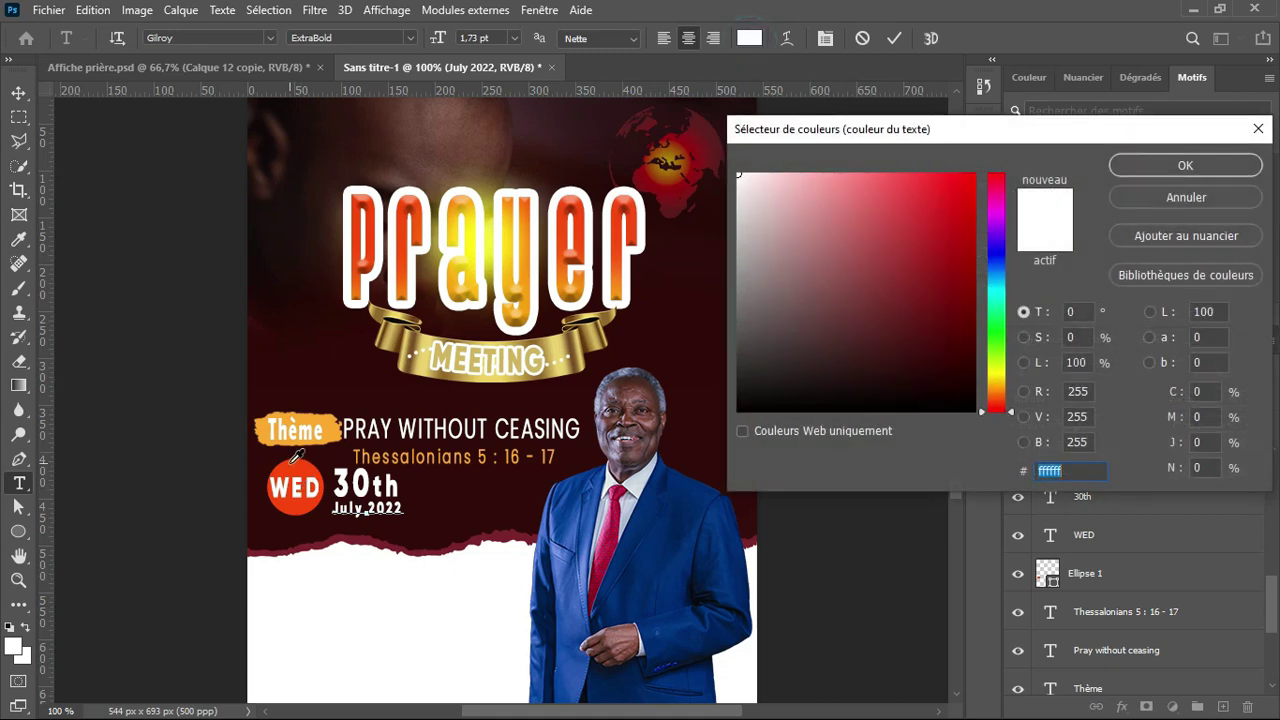
click(298, 462)
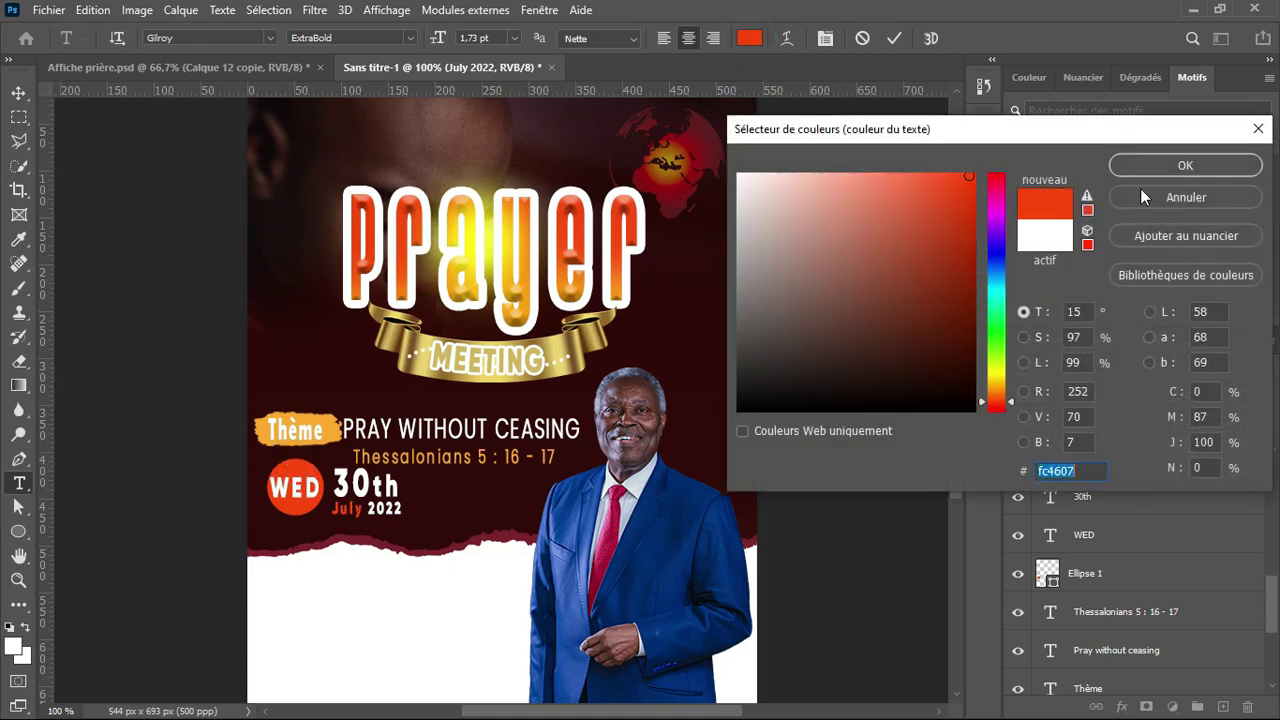
click(1185, 165)
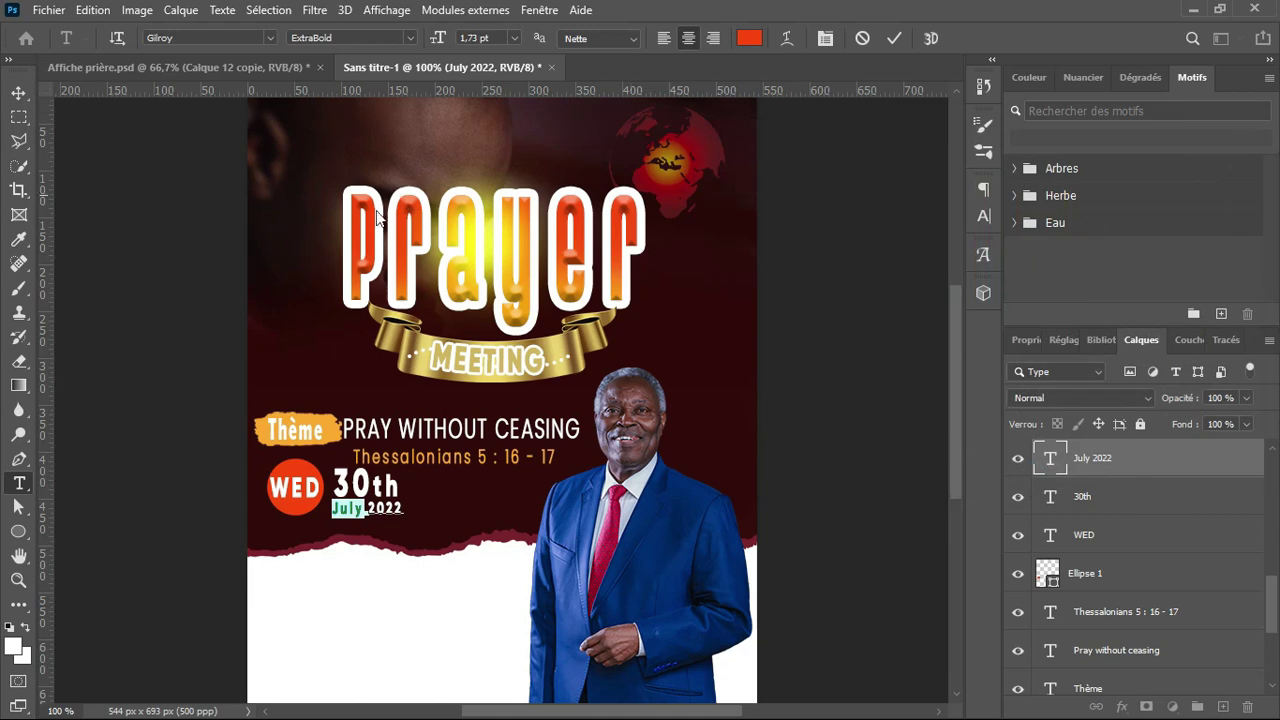
click(895, 39)
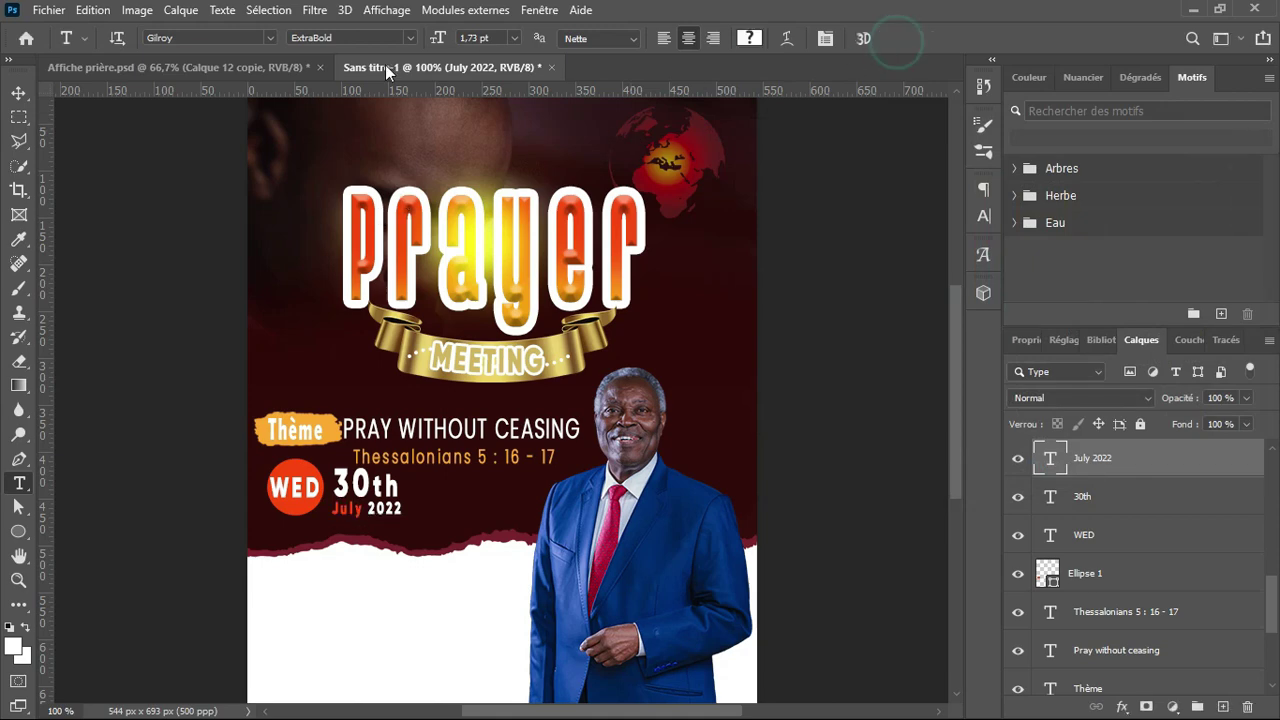
Draw a thin white vertical rectangle of about 5 × 49 px as a divider beside the date text, following the reference poster
click(246, 70)
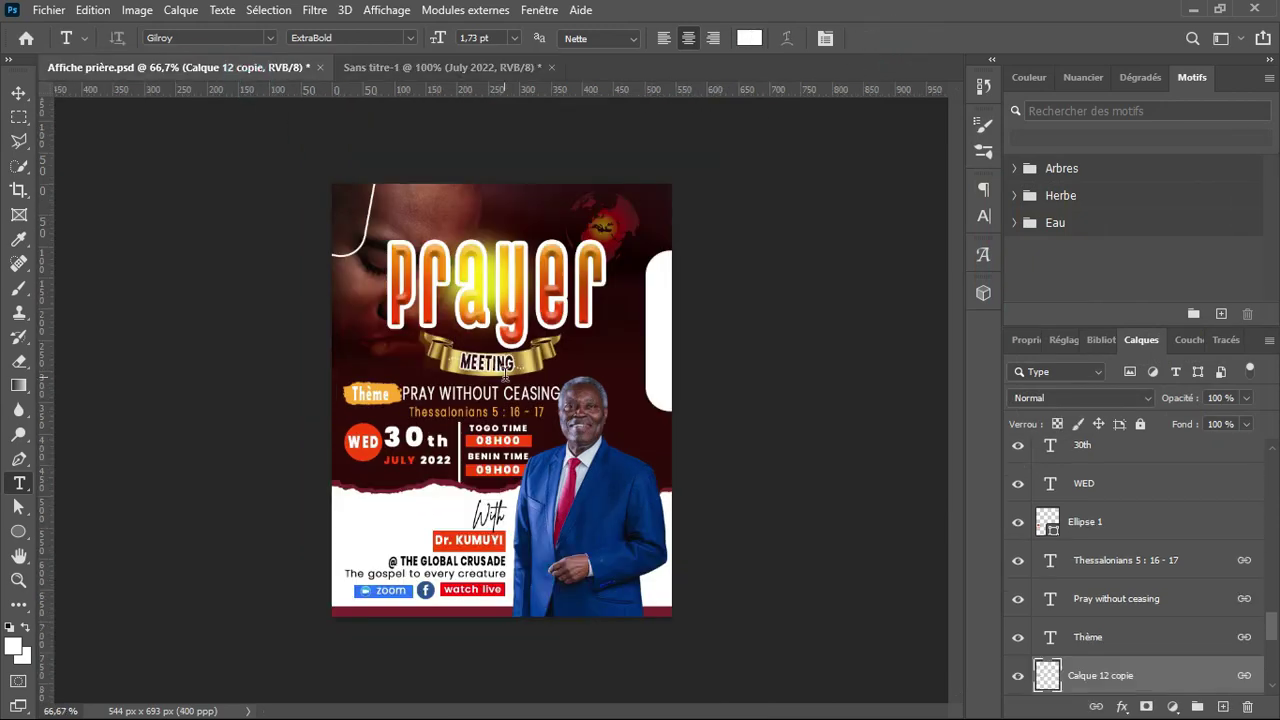
click(417, 70)
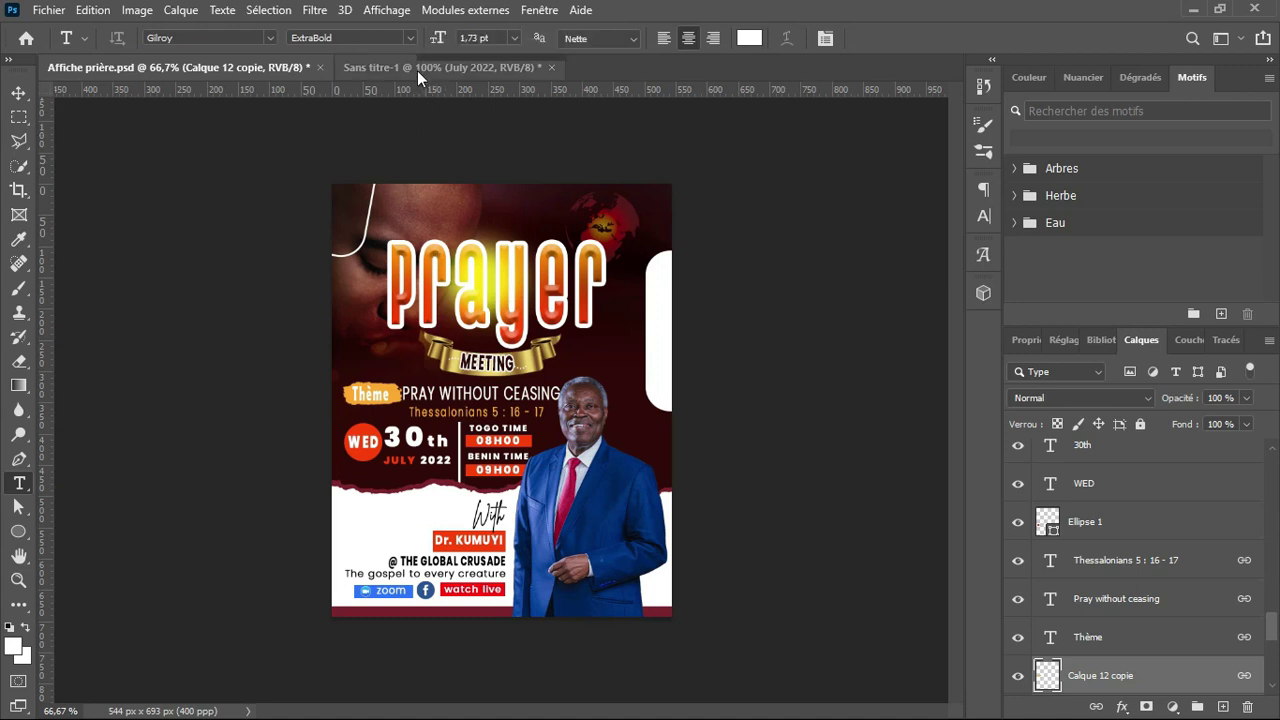
click(25, 528)
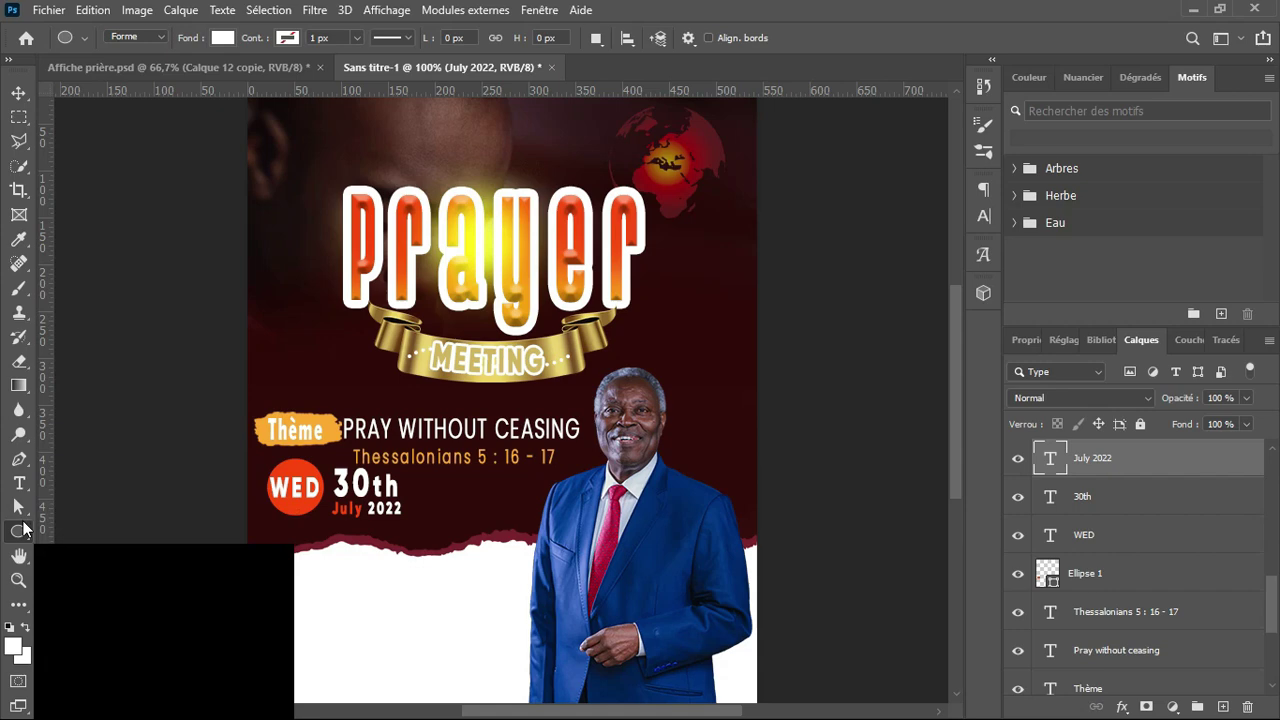
right_click(24, 527)
click(52, 531)
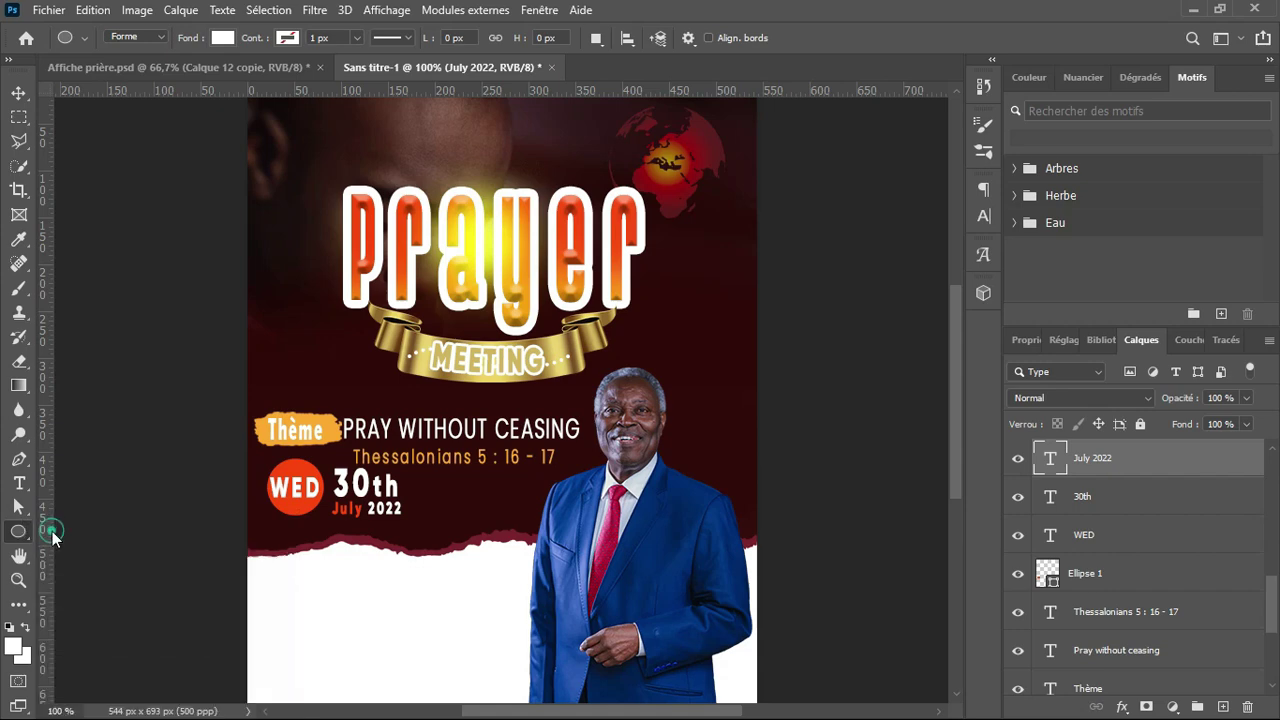
drag(410, 468, 414, 515)
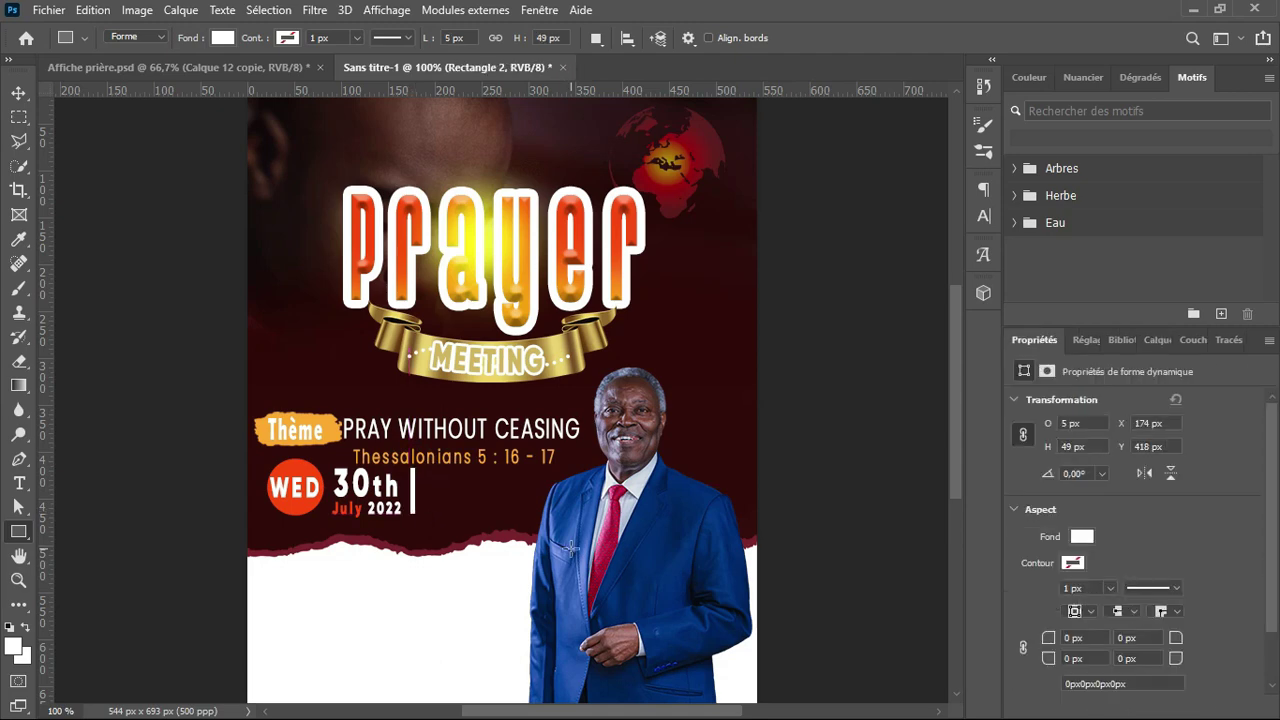
Examine the time block beside the divider in the reference poster and return to the working document
click(202, 62)
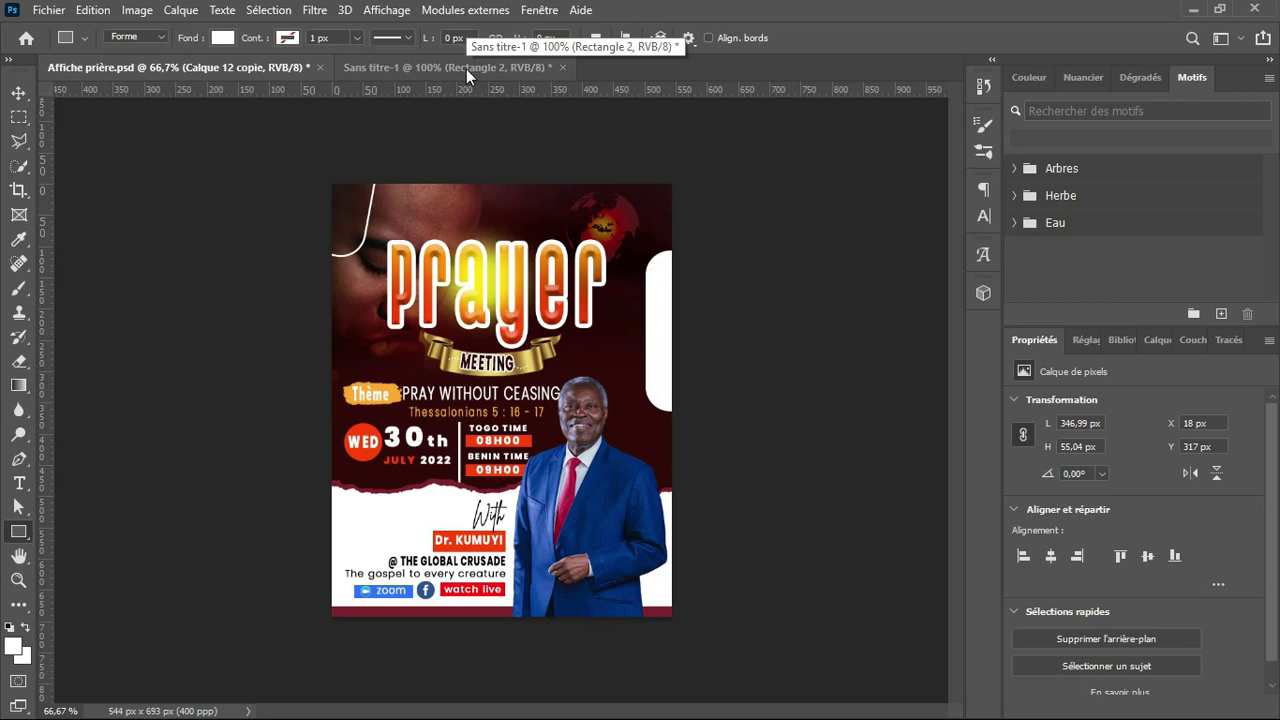
key(ctrl+plus)
key(ctrl+plus)
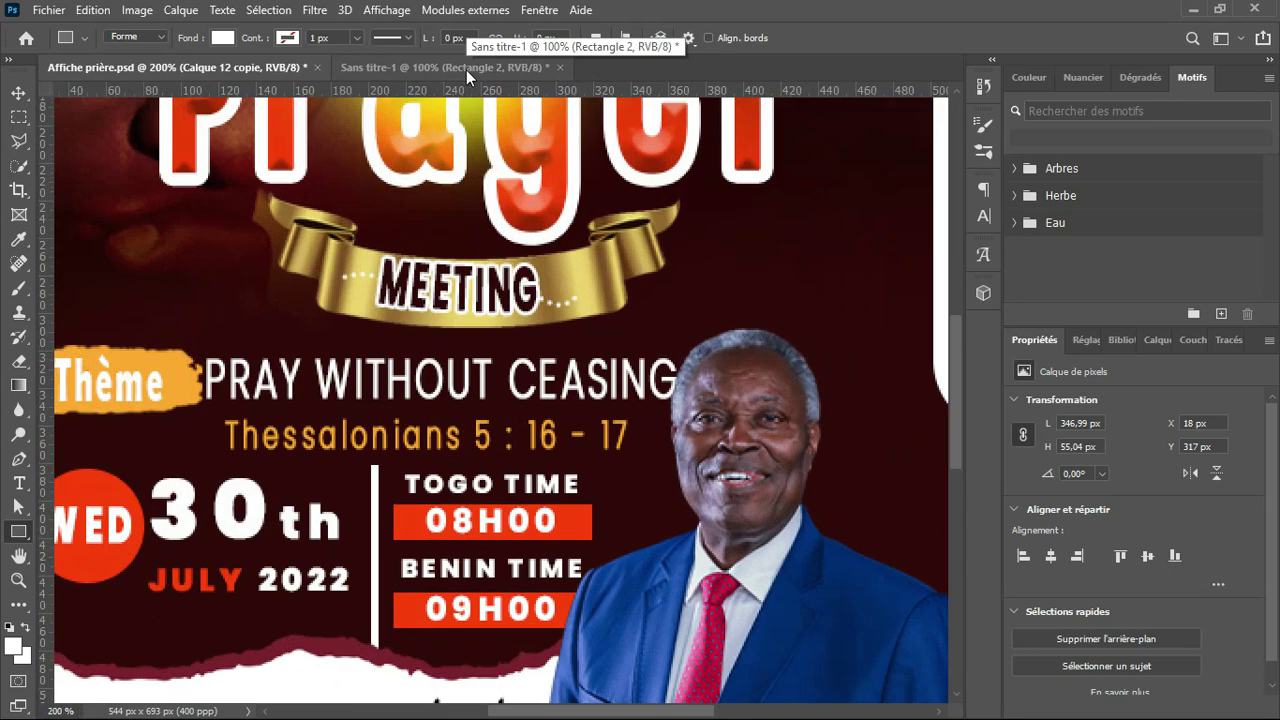
key(ctrl+minus)
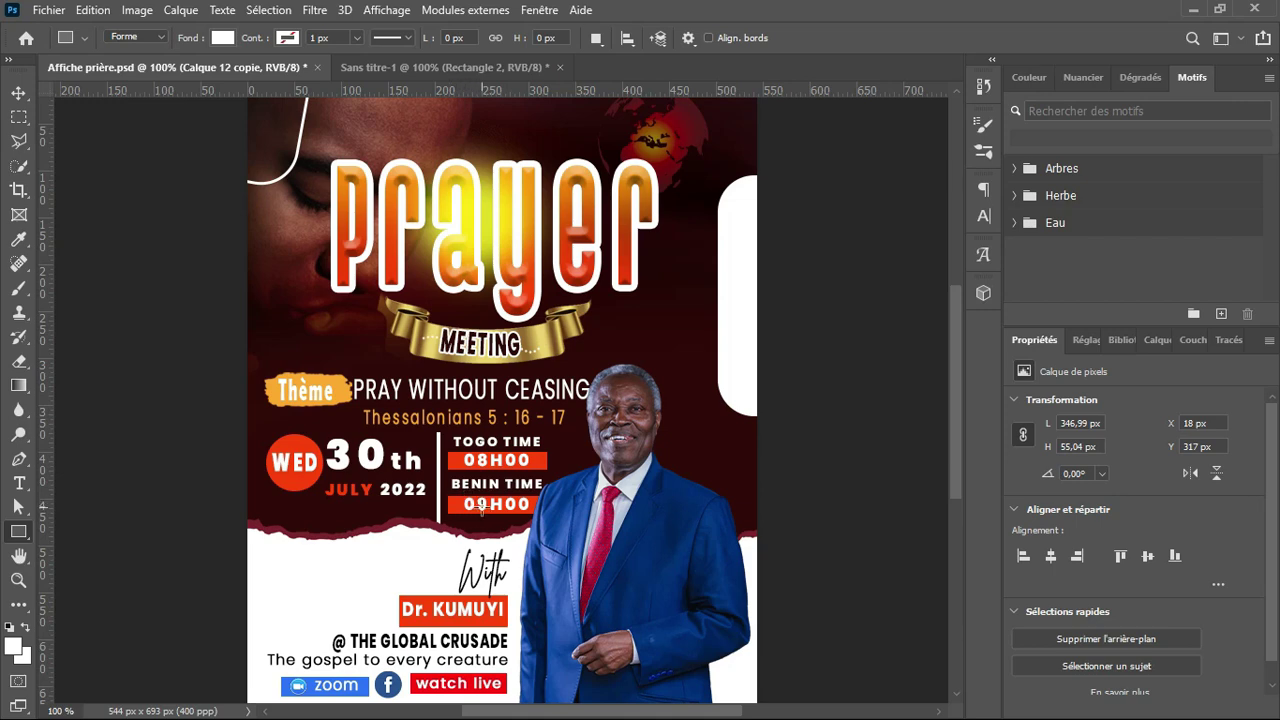
click(457, 64)
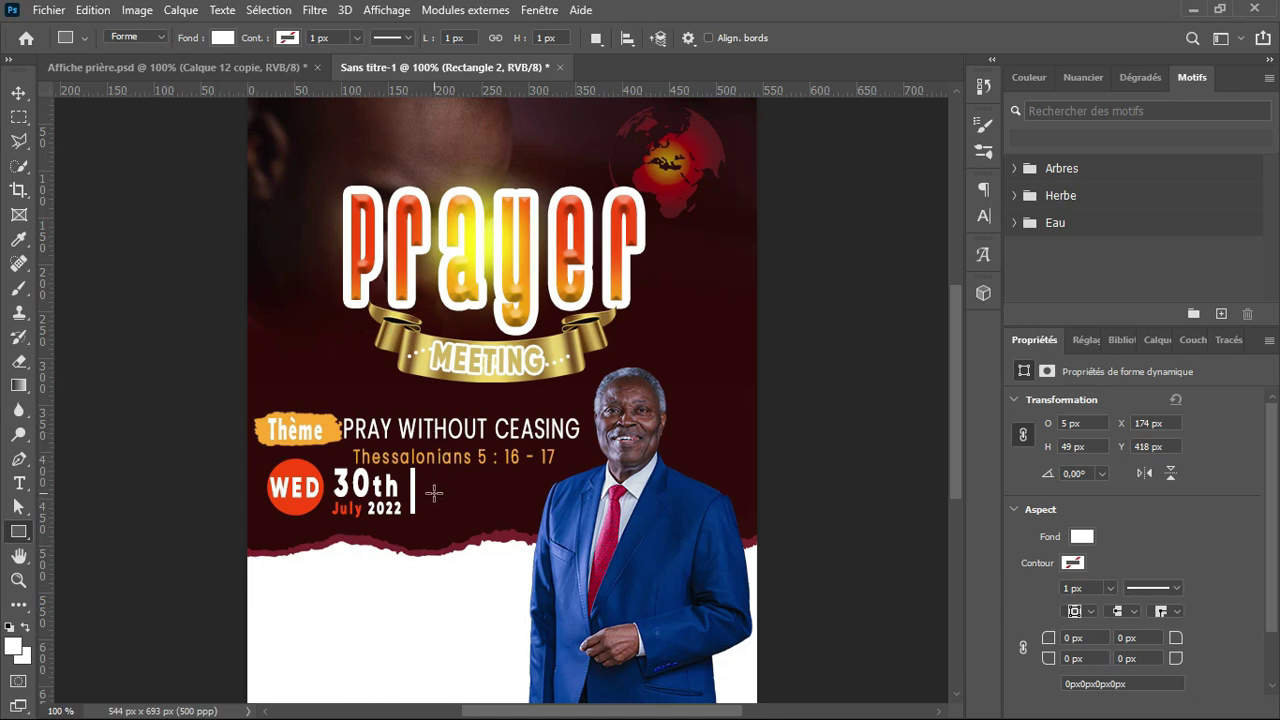
Shift the theme text block up slightly and draw a red-orange rectangle of about 90 × 16 px beside the white divider
key(v)
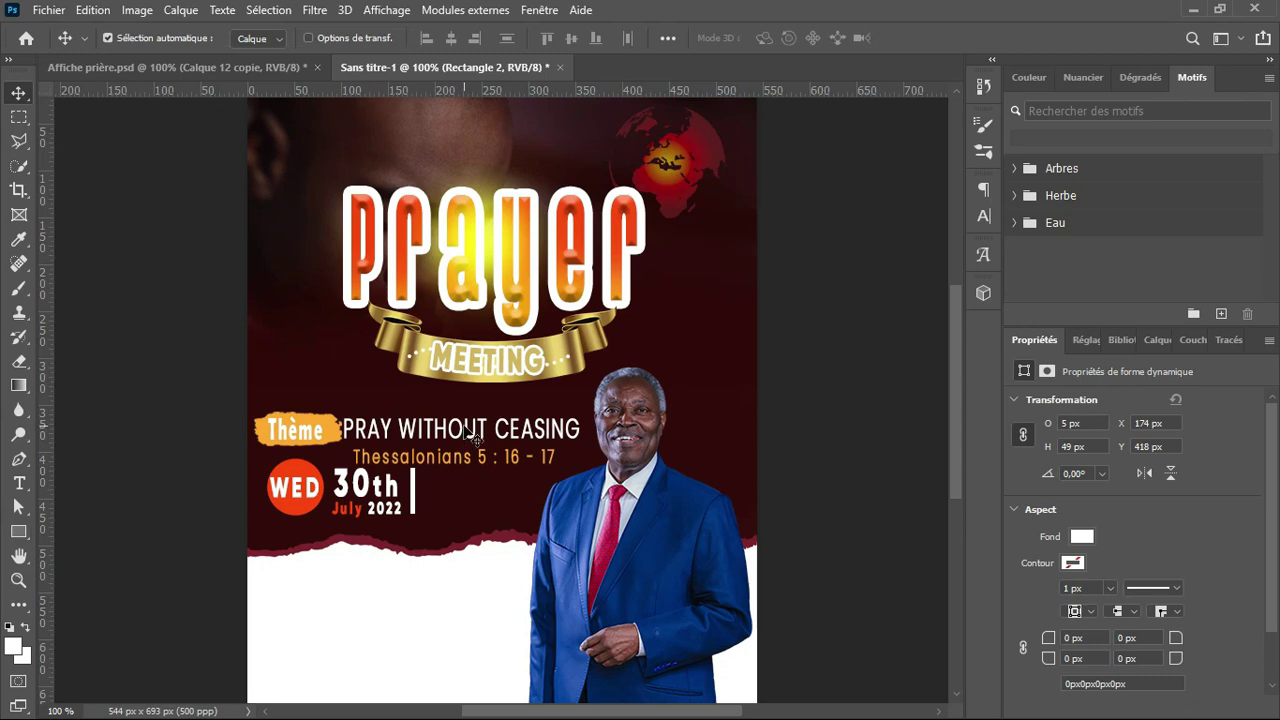
drag(472, 431, 466, 412)
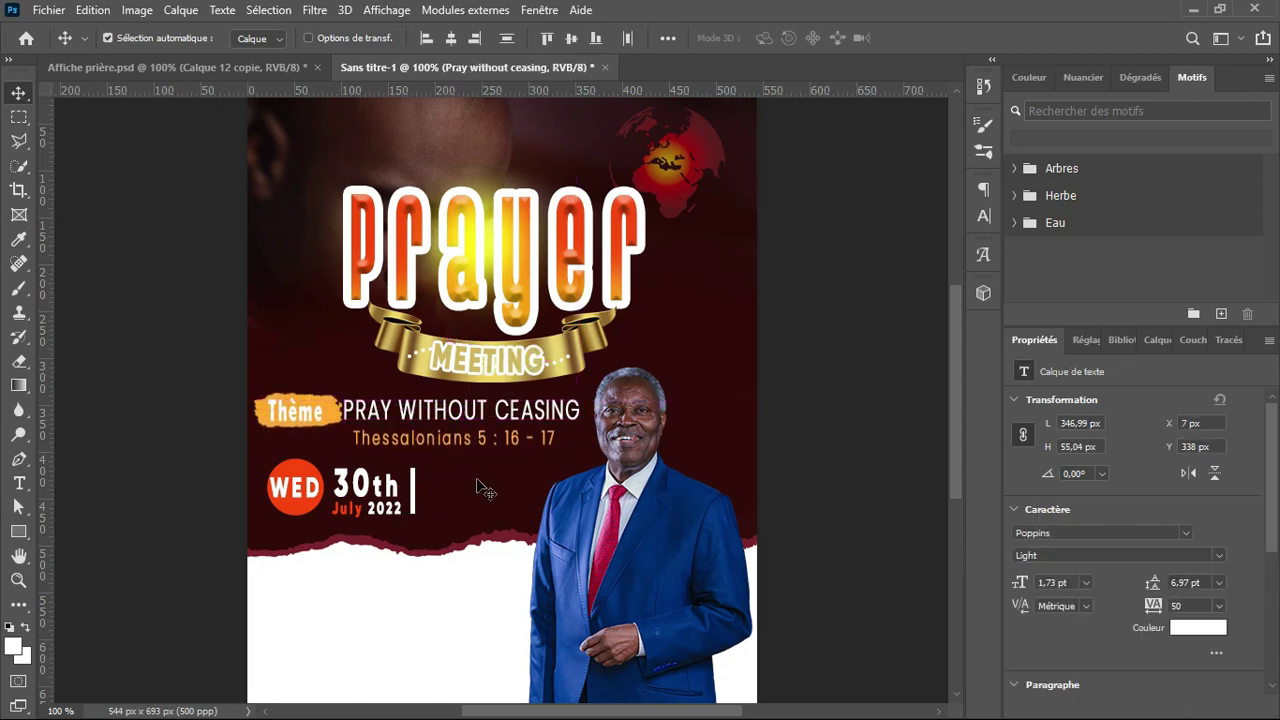
key(u)
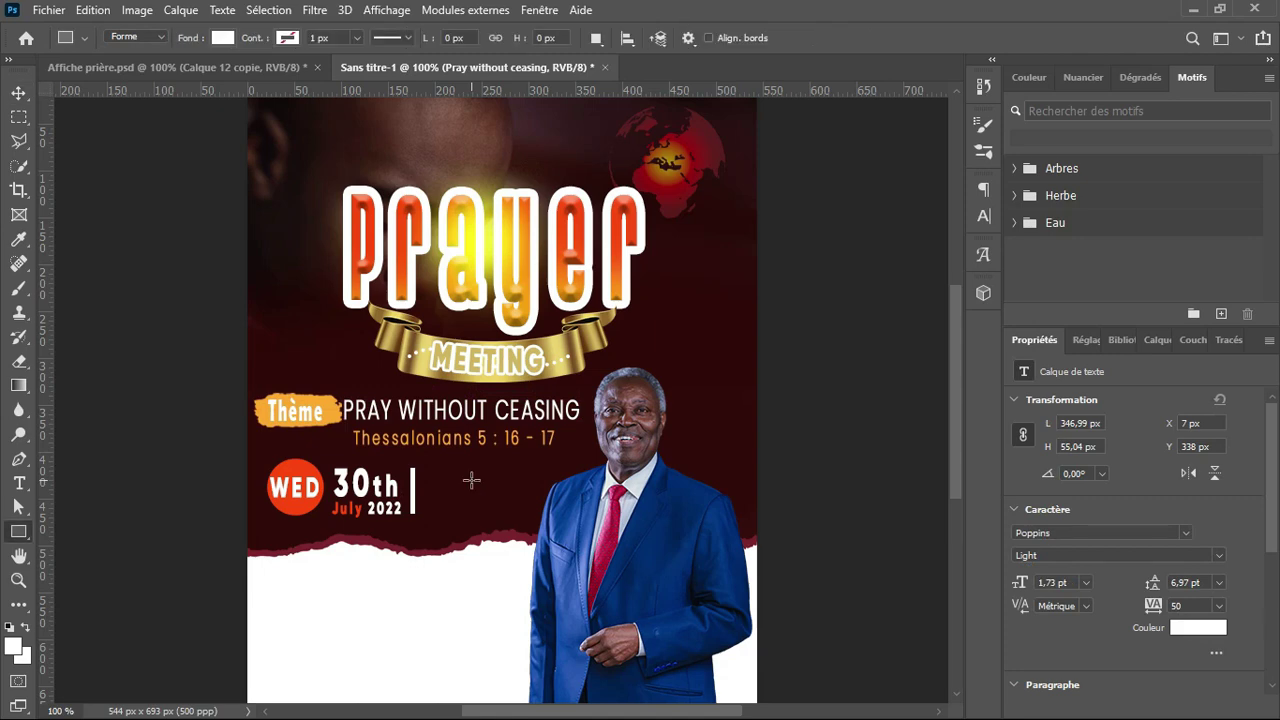
drag(430, 477, 514, 489)
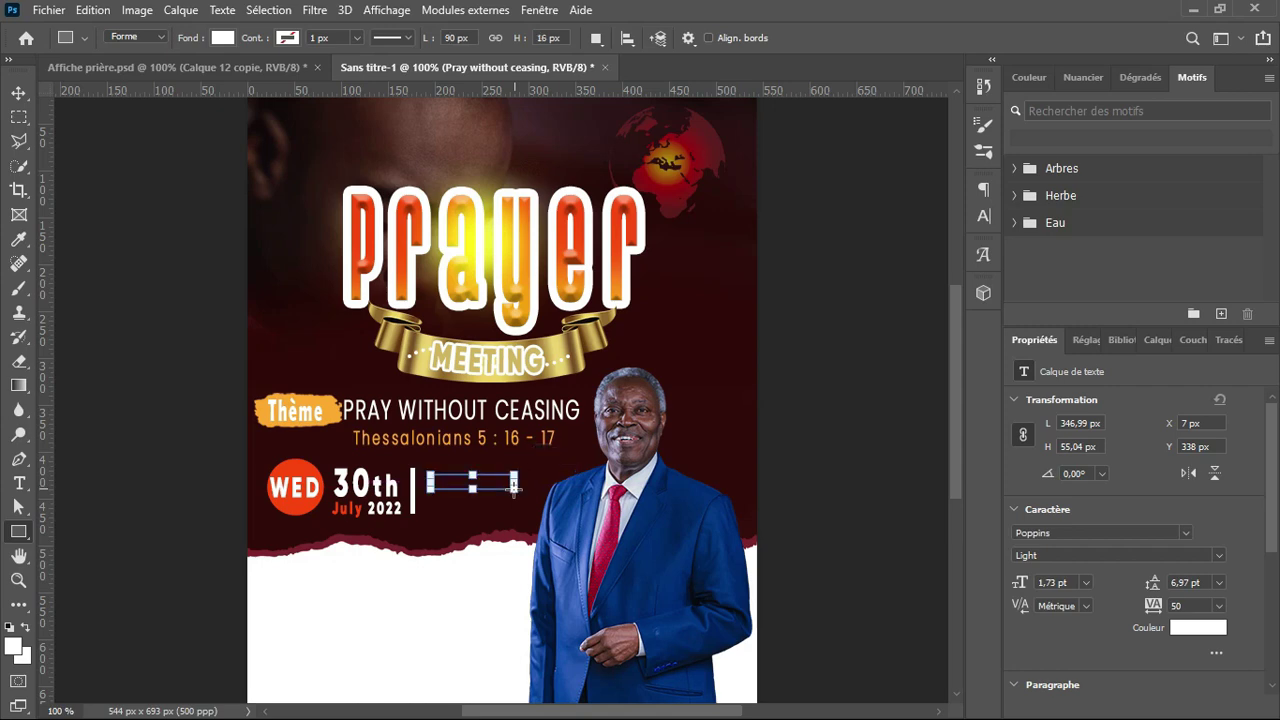
click(215, 39)
double_click(104, 137)
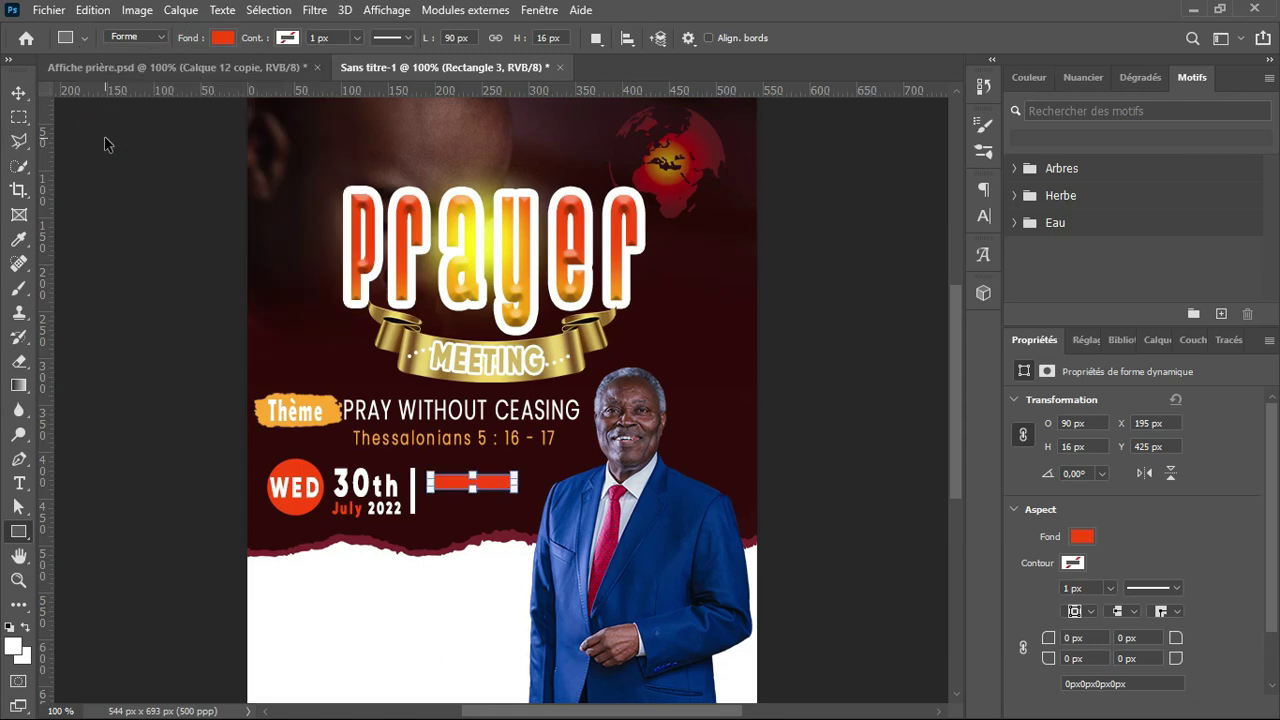
Duplicate the red-orange rectangle and nudge the copy straight down by about 38 px
key(ctrl+j)
key(v)
key(Down)
key(Down)
key(Down)
key(Down)
key(Down)
key(Down)
key(Down)
key(Down)
key(Down)
key(Down)
key(Down)
key(Down)
key(Down)
key(Down)
key(Down)
key(Down)
key(Down)
key(Down)
key(Down)
key(Down)
key(Down)
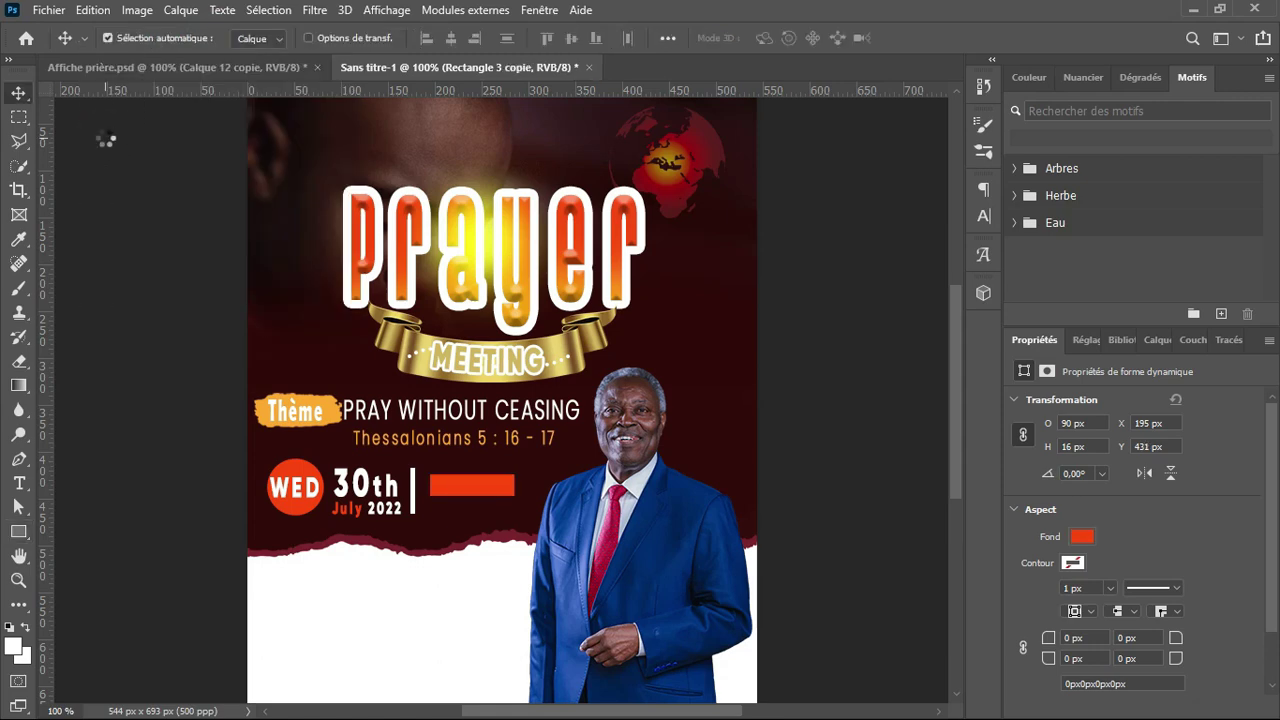
key(Down)
key(Down)
key(Down)
key(Down)
key(Down)
key(Down)
key(Down)
key(Down)
key(Down)
key(Down)
key(Down)
key(Down)
key(Down)
key(Down)
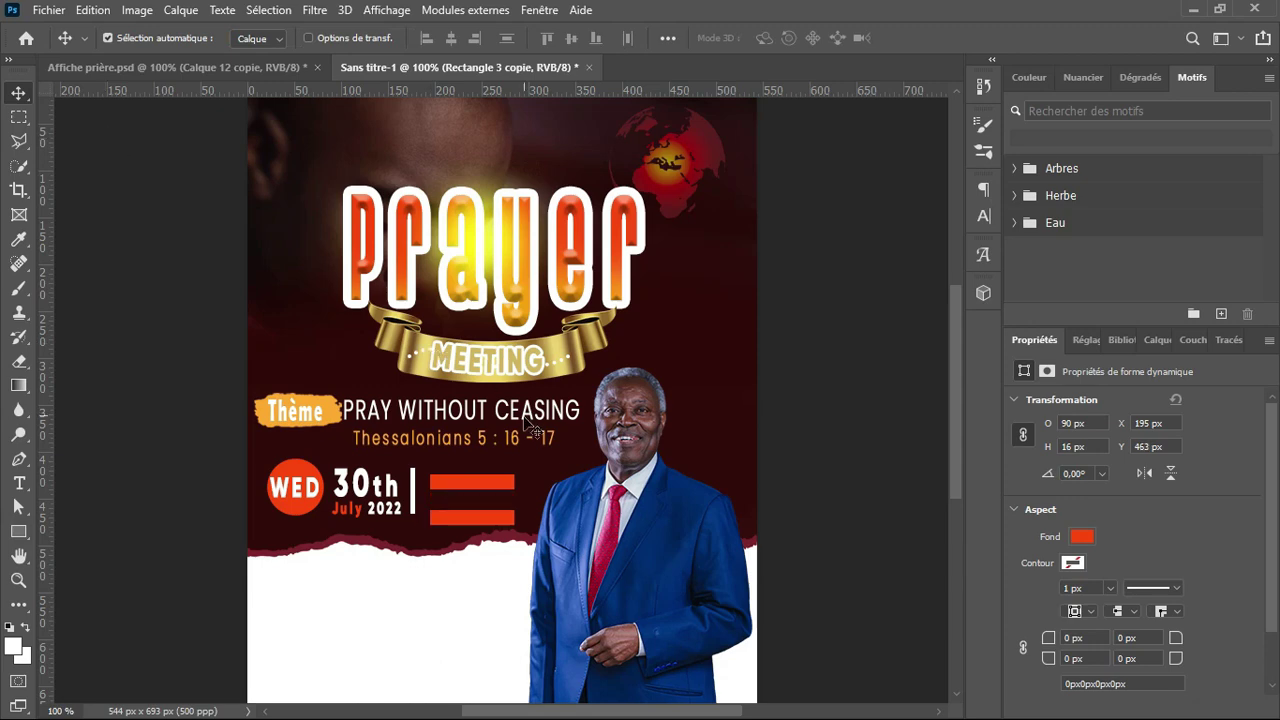
Create a new layer above the upper red-orange rectangle's layer and add the white text 08H00 on it
click(505, 490)
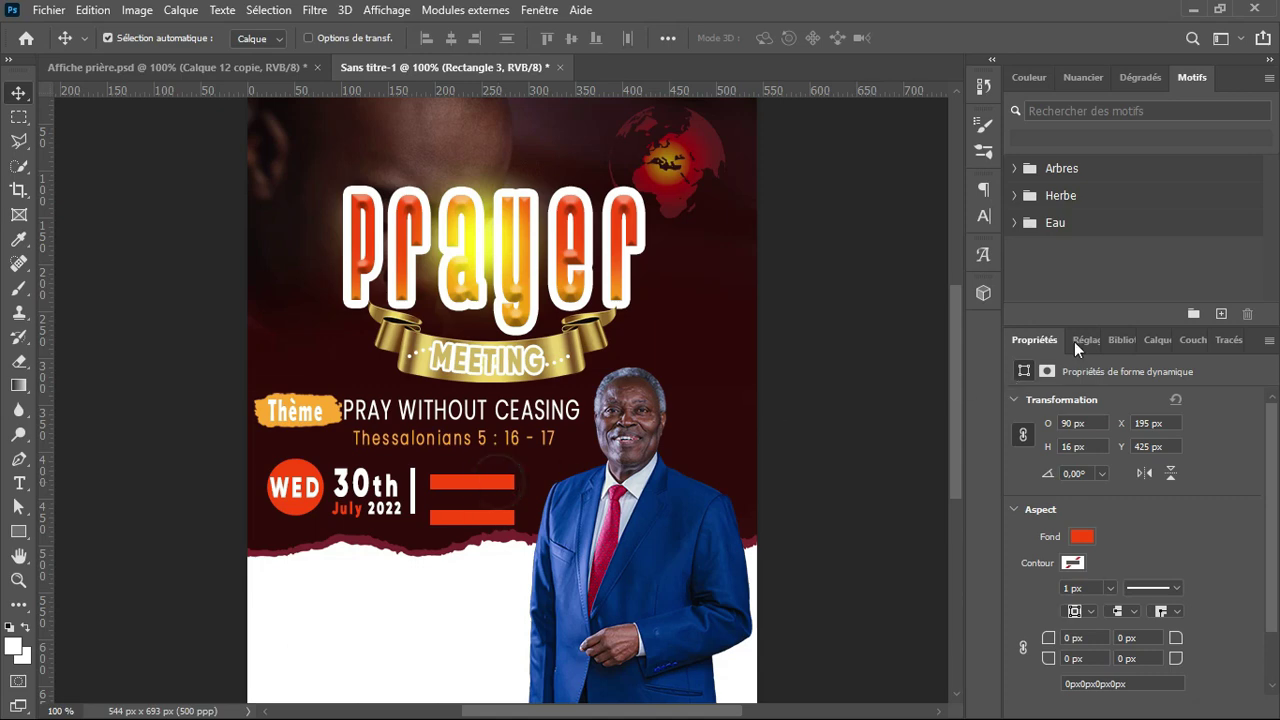
click(1154, 339)
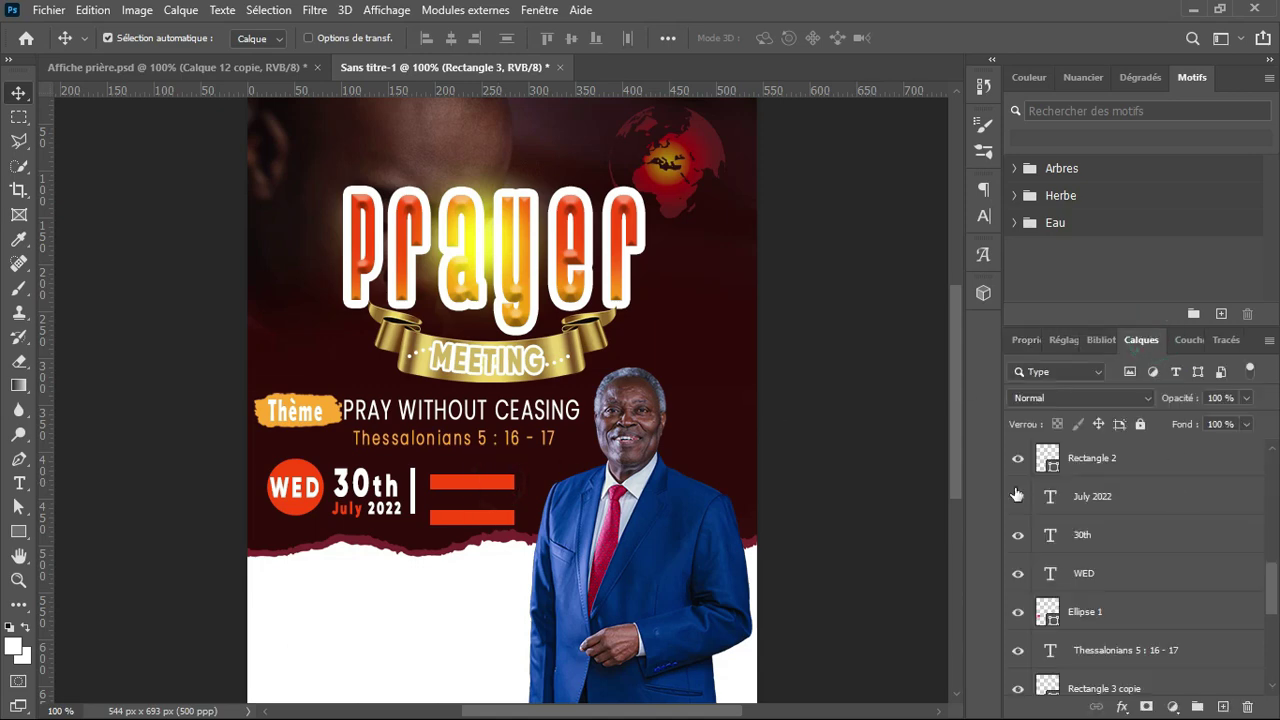
click(700, 523)
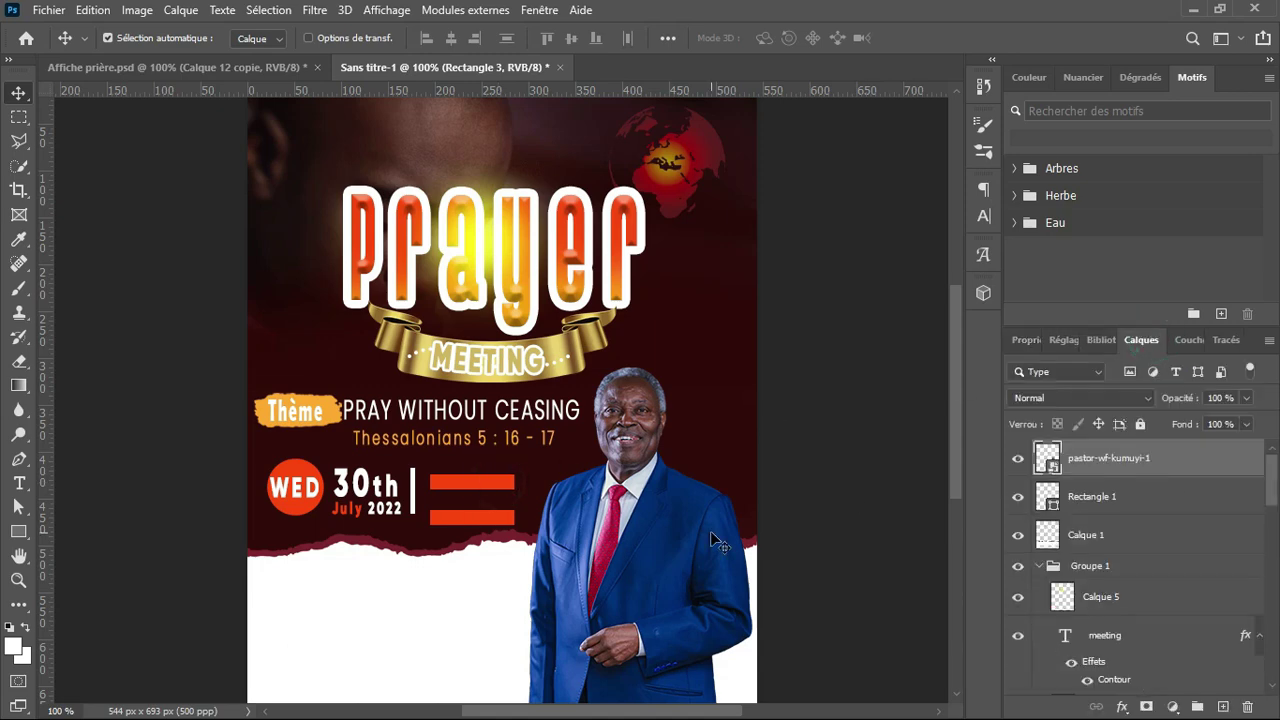
click(495, 485)
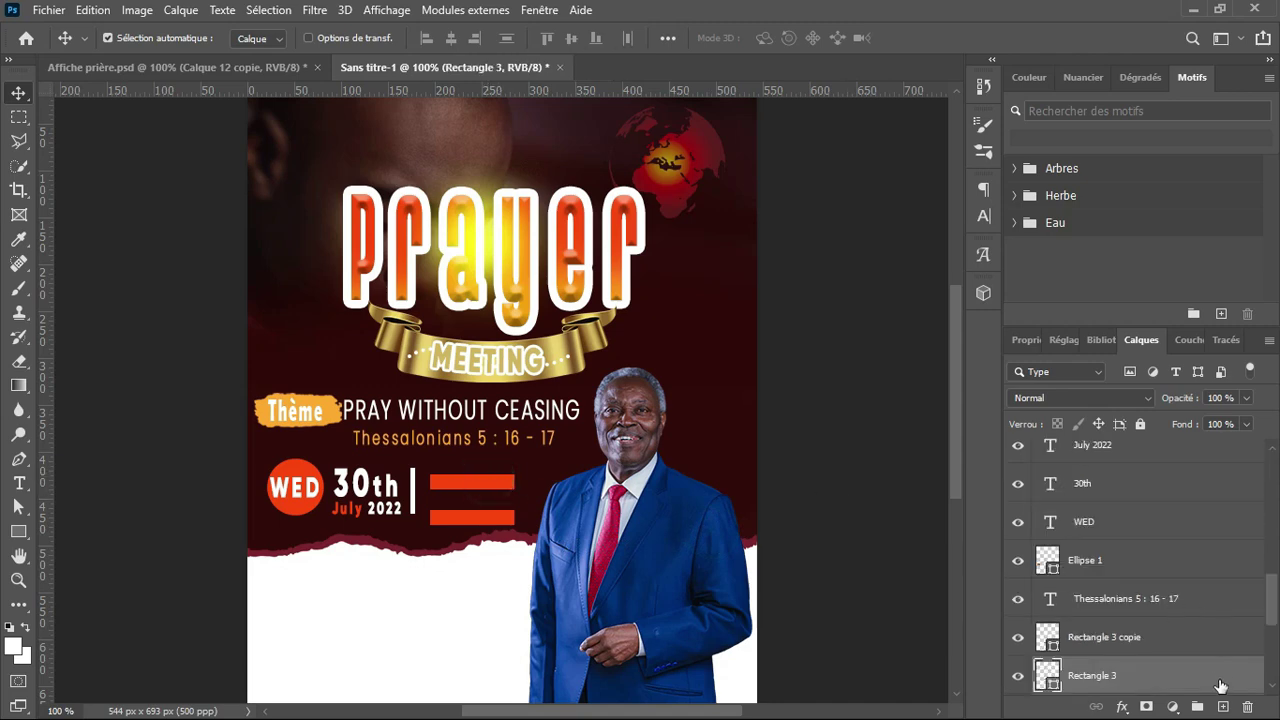
click(1222, 707)
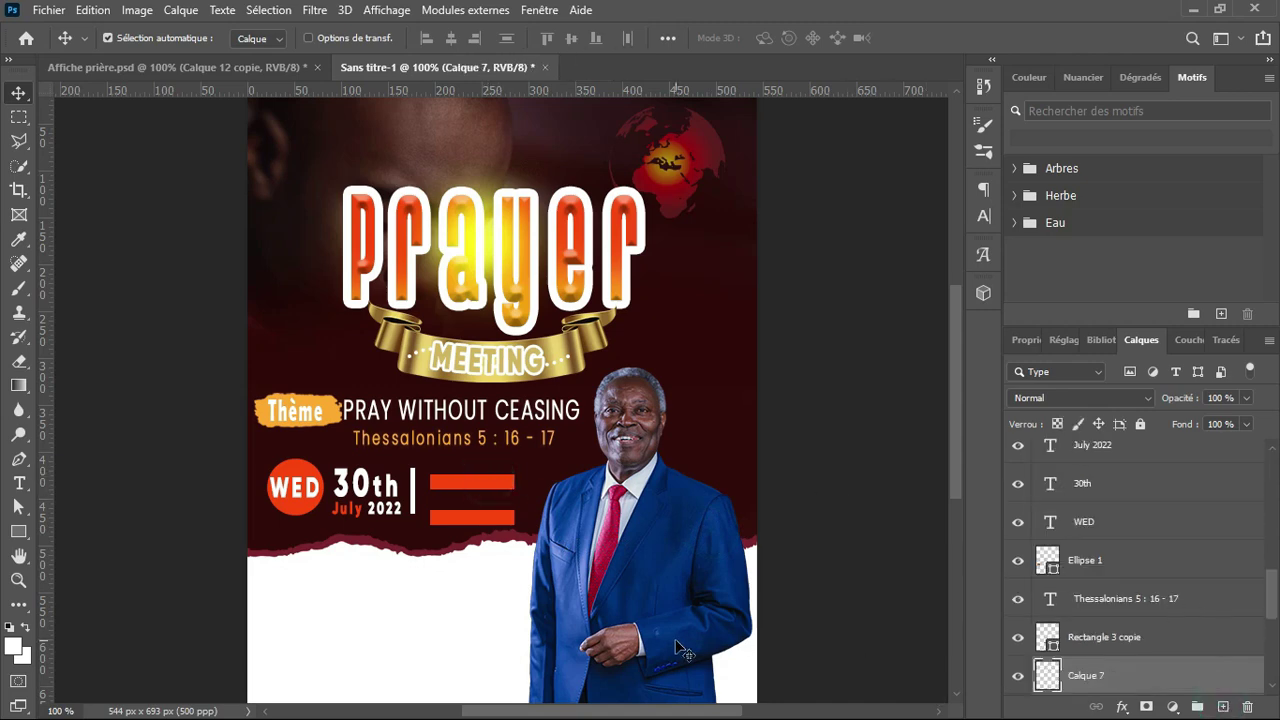
key(t)
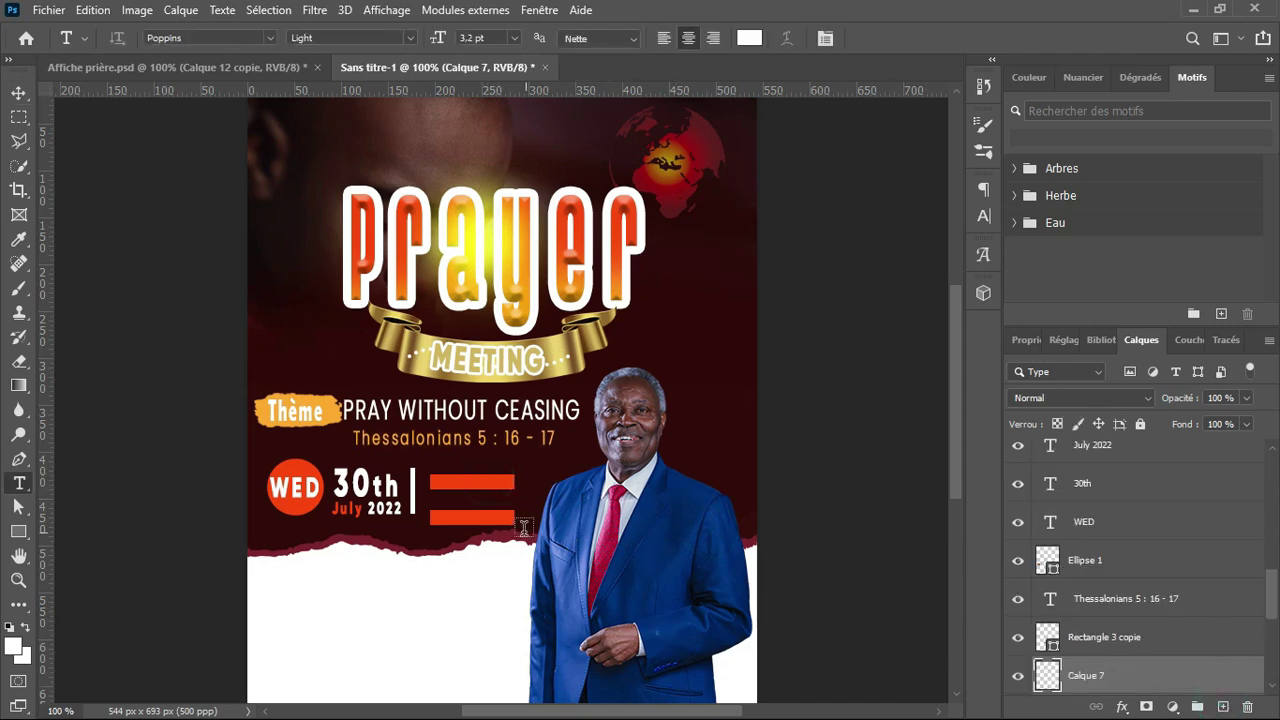
click(445, 481)
text(08H00)
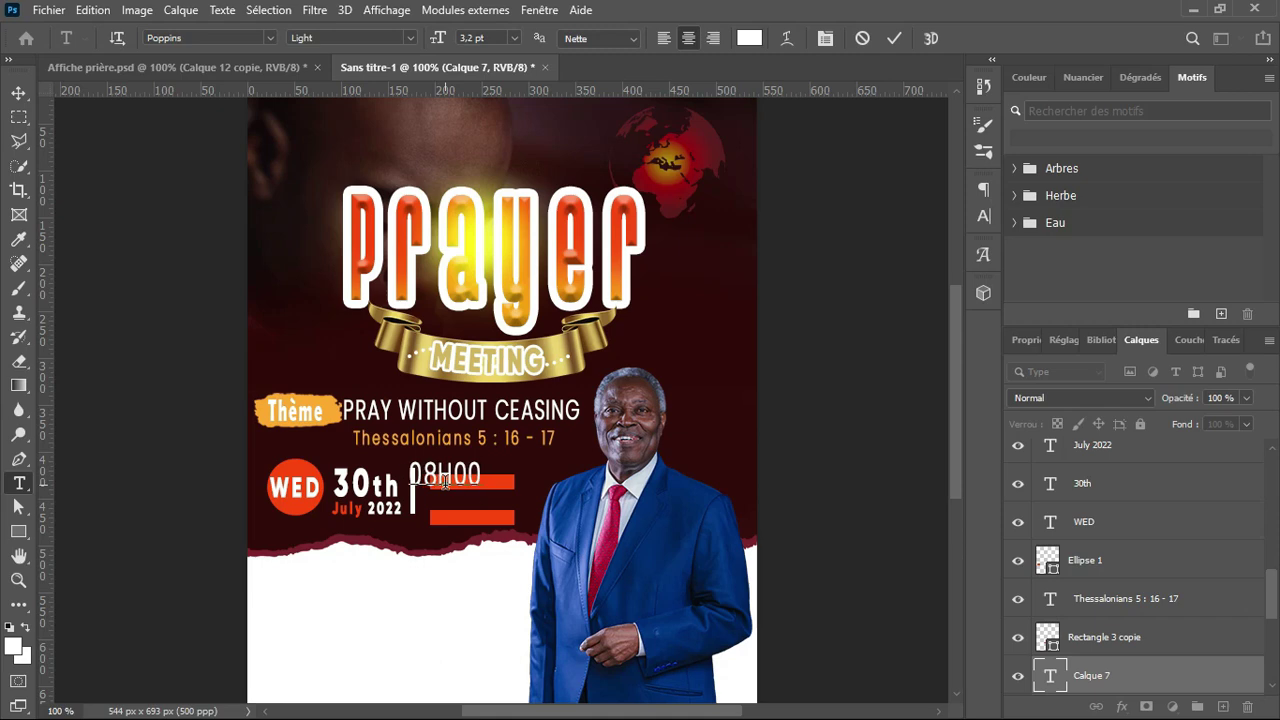
click(892, 38)
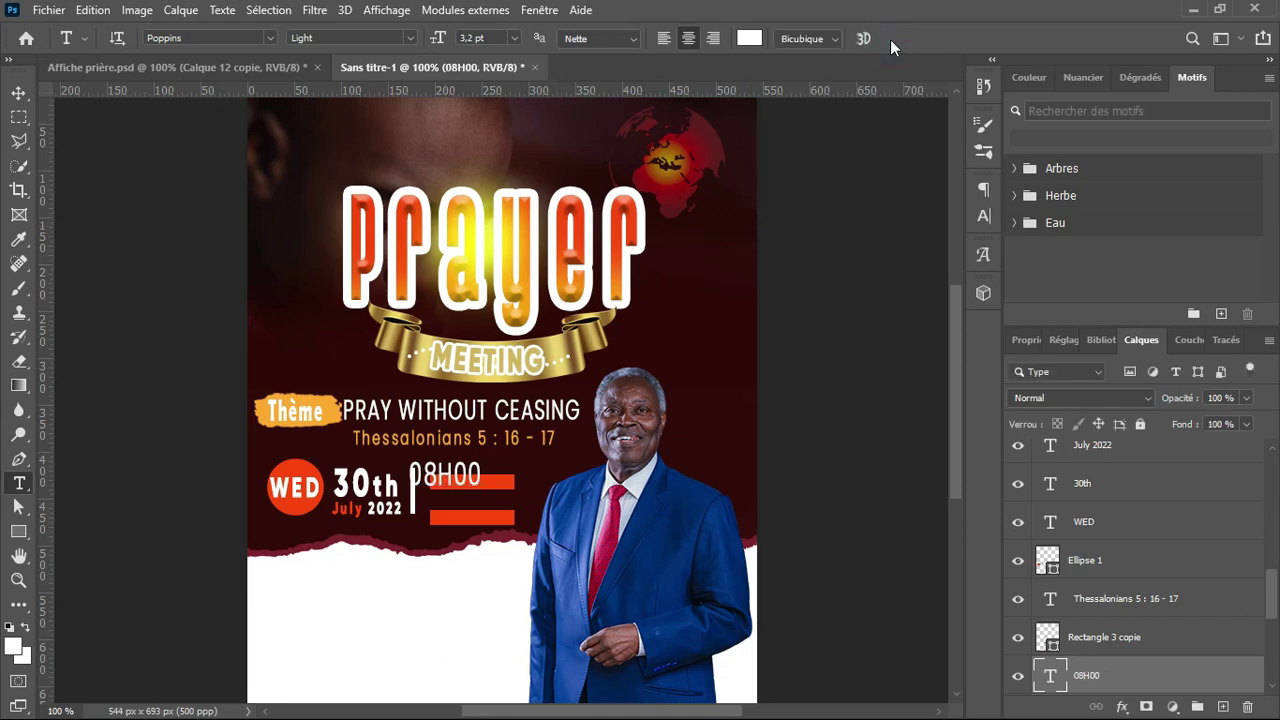
Scale the 08H00 text down to about 1.91 pt and centre it on the upper red-orange rectangle
key(ctrl+t)
drag(409, 460, 445, 465)
key(Return)
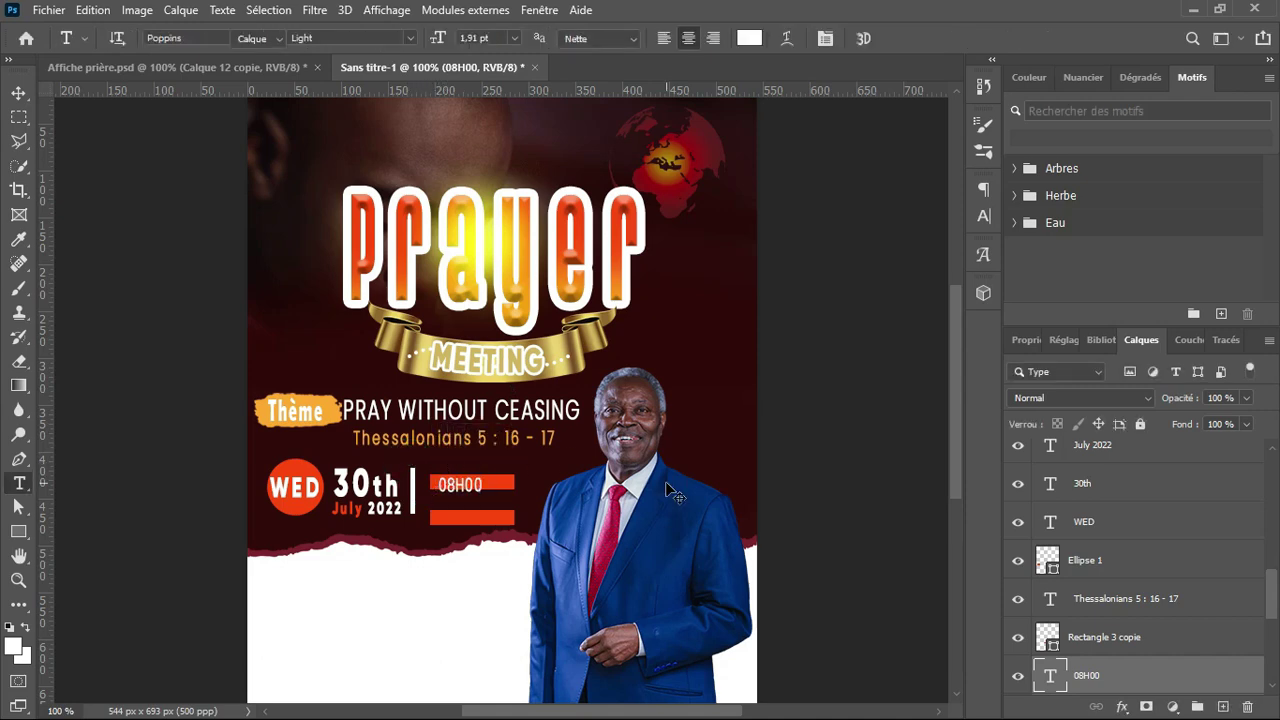
key(v)
key(Up)
key(Up)
key(Up)
key(Right)
key(Right)
key(Right)
key(Right)
key(Right)
key(Right)
key(Right)
key(Right)
key(Right)
key(Right)
key(Right)
key(Right)
key(Right)
key(Right)
key(Right)
key(Right)
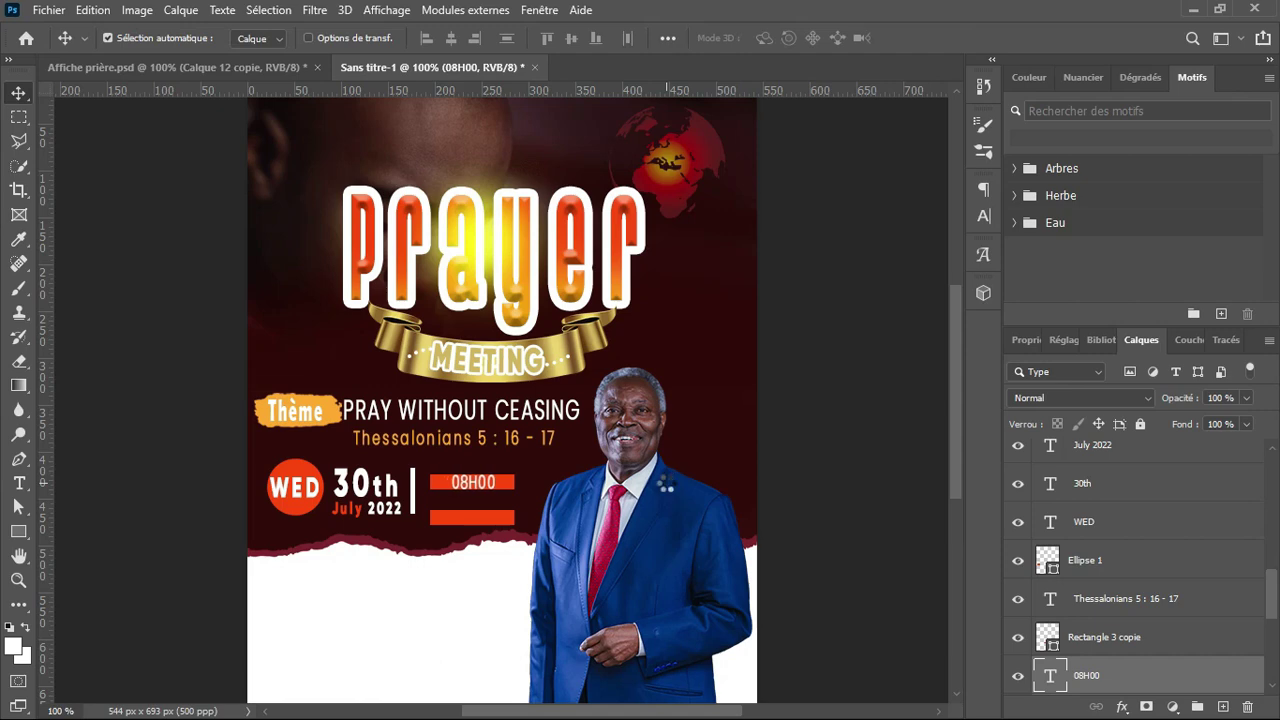
key(Left)
key(Left)
key(Left)
Set the 08H00 text to the Poppins ExtraBold style and turn off its faux bold
click(985, 216)
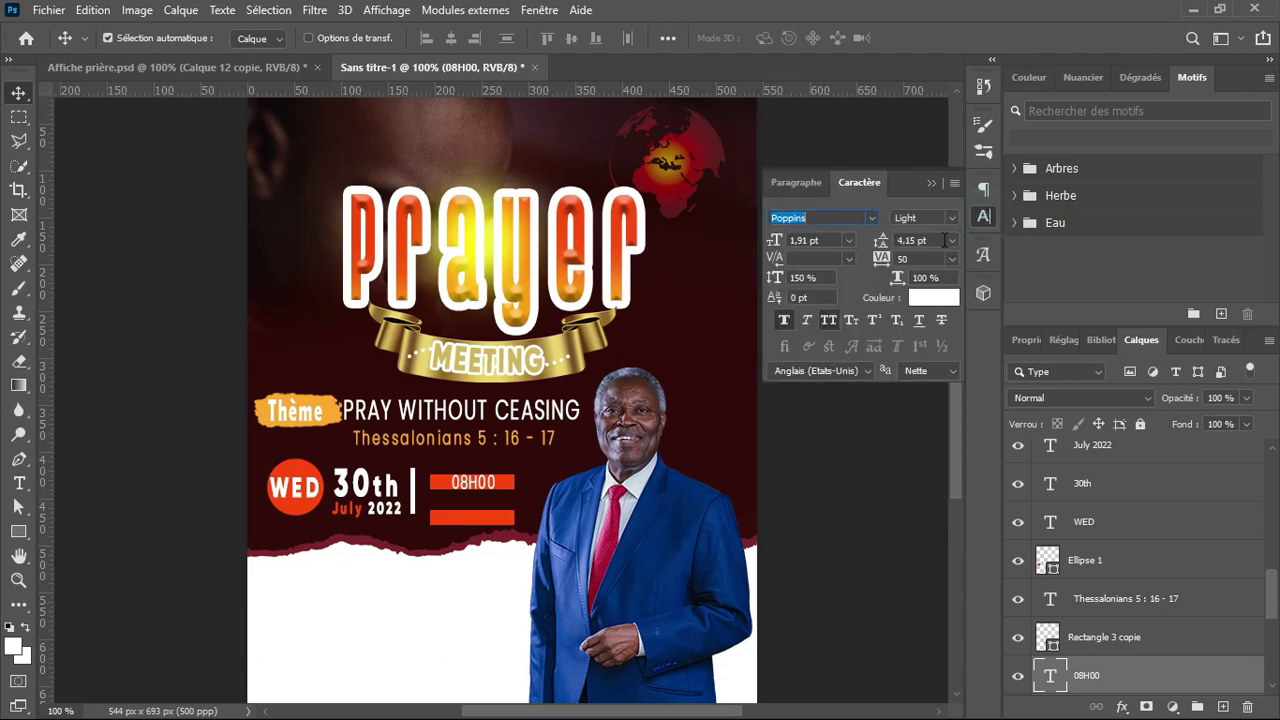
click(955, 216)
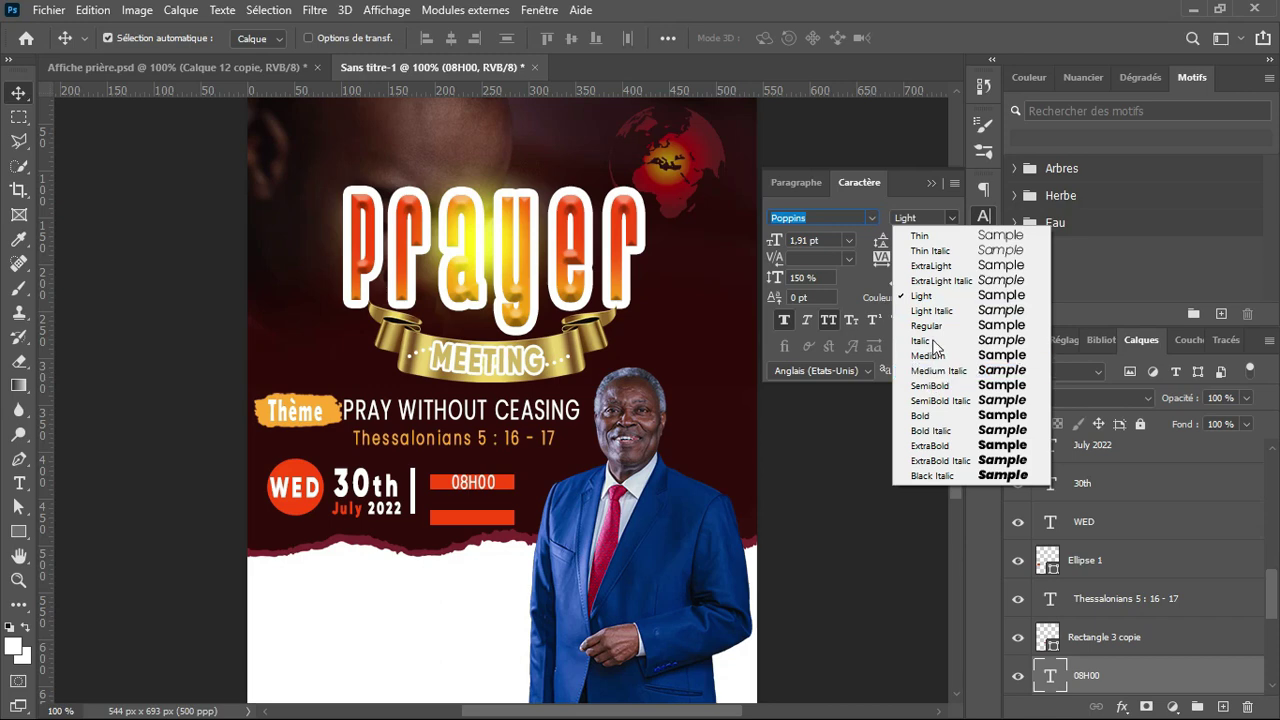
click(930, 446)
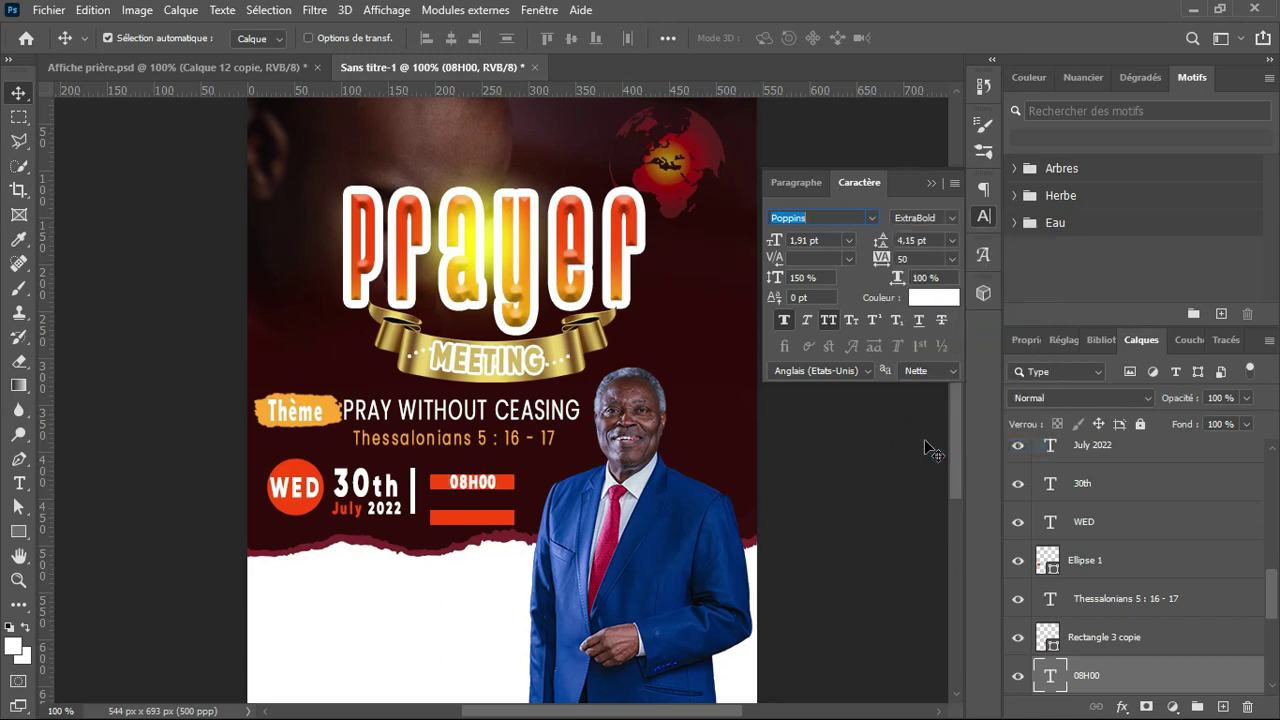
key(ctrl)
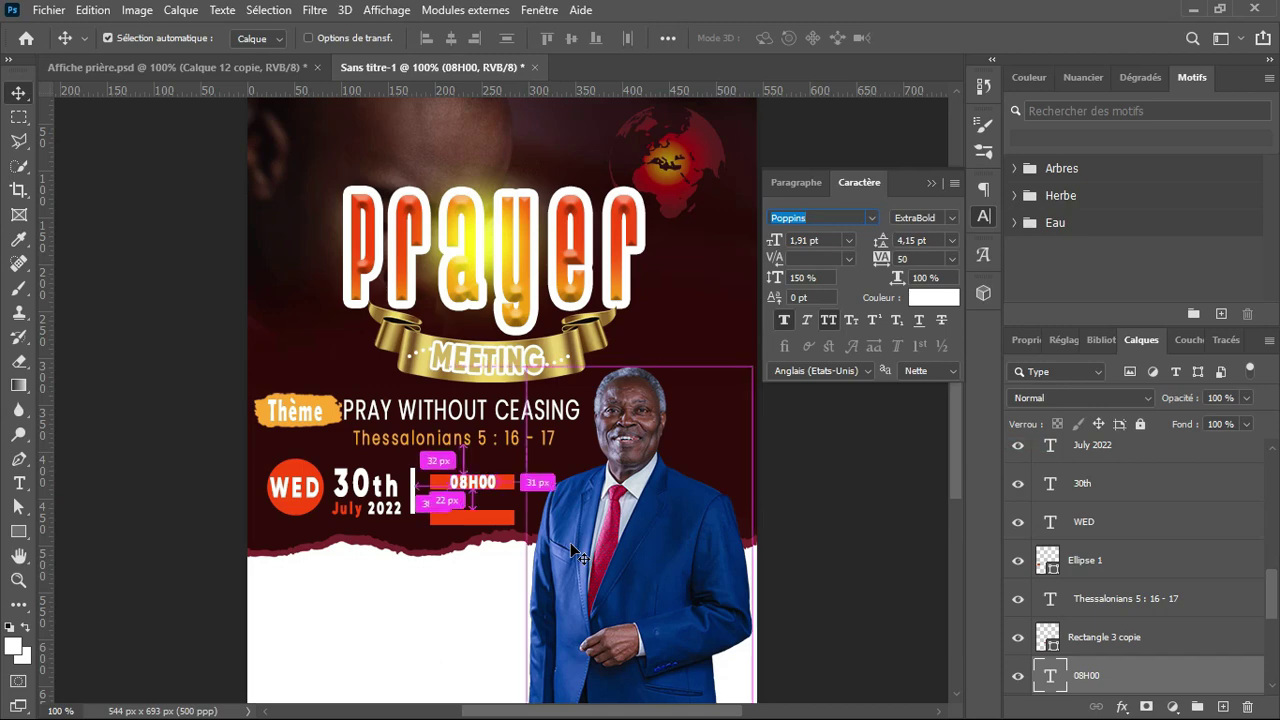
click(780, 328)
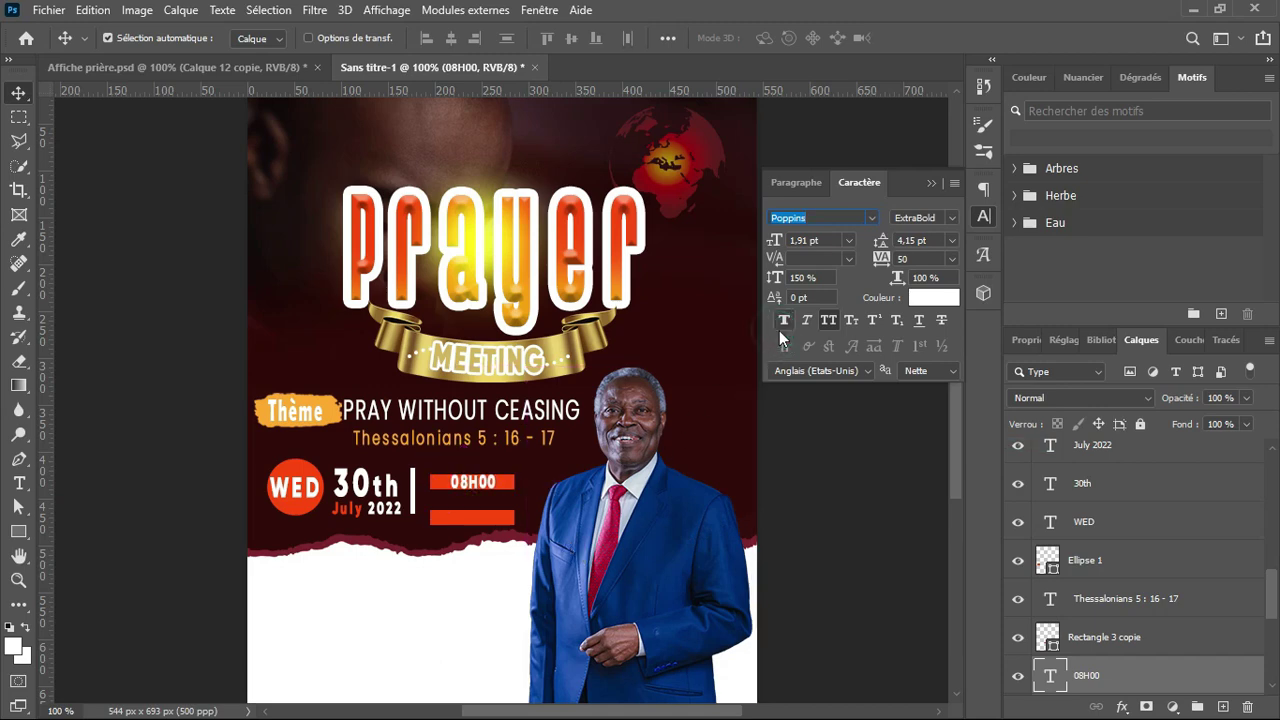
Duplicate the 08H00 text, move its layer above Rectangle 3 copie and place the copy on the lower red-orange rectangle
key(ctrl)
click(931, 183)
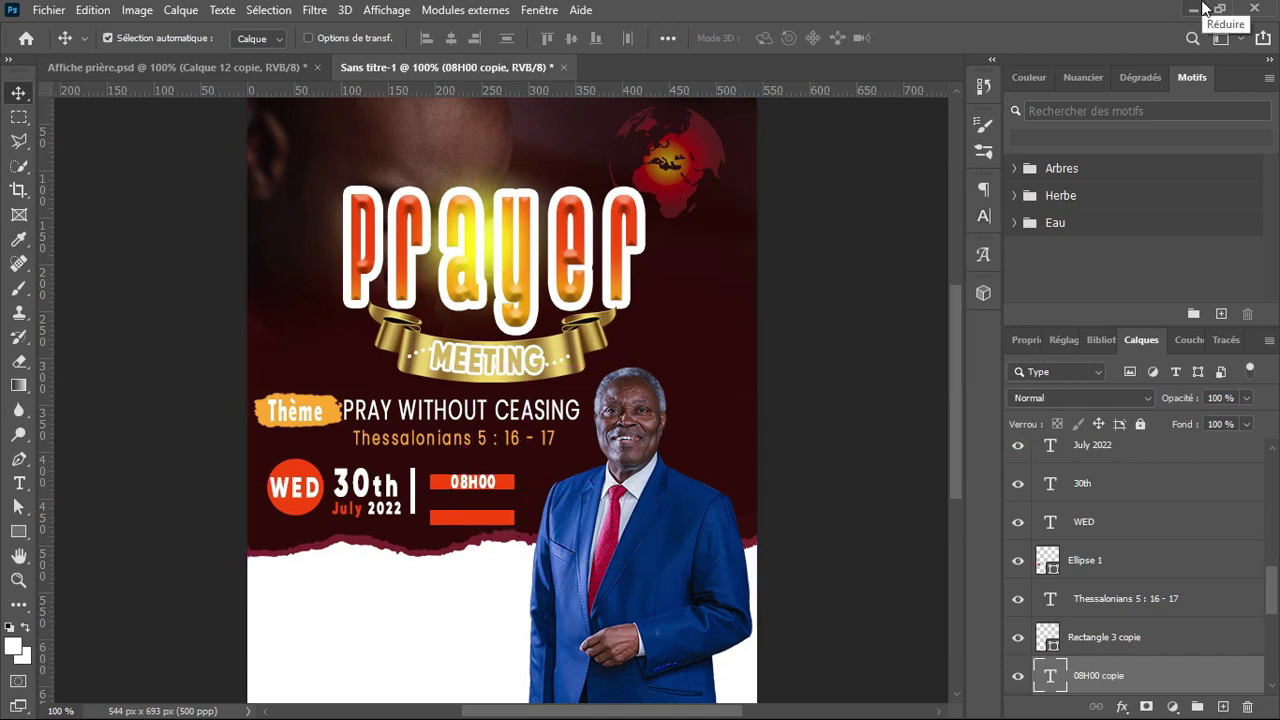
drag(1168, 688, 1180, 640)
key(shift+Down)
key(shift+Down)
key(shift+Down)
key(shift+Down)
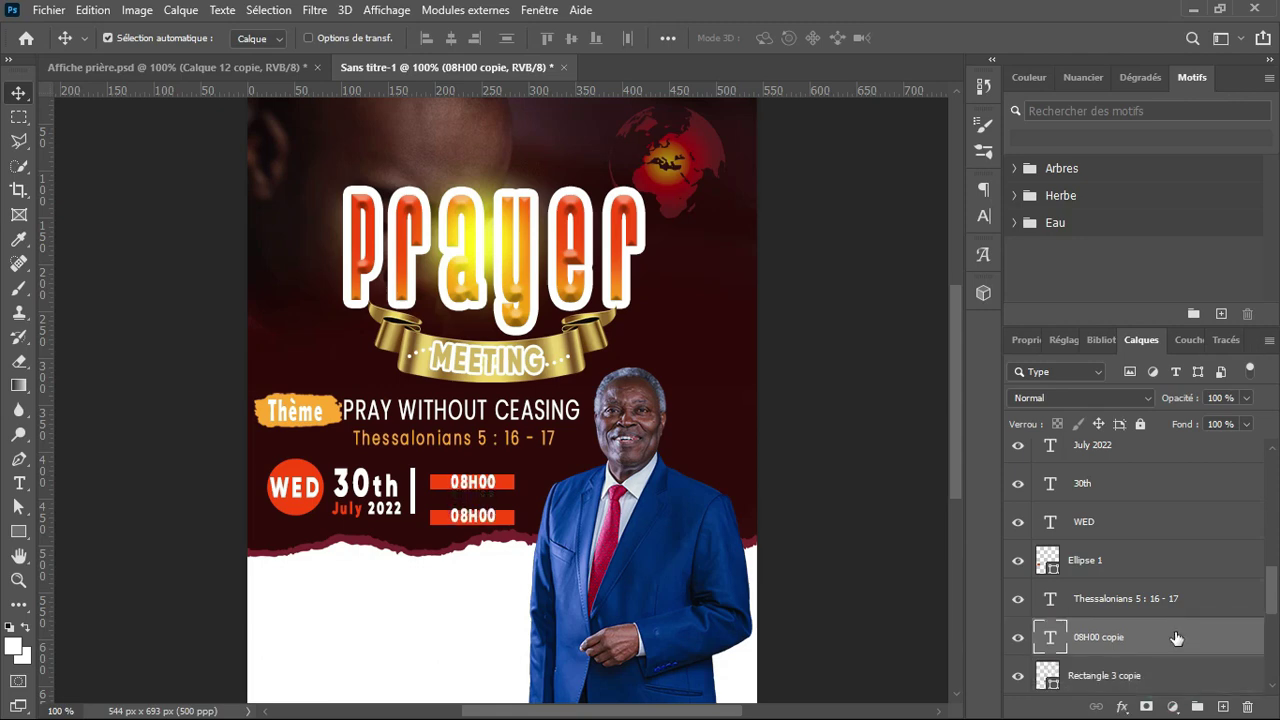
Change the time on the lower red-orange rectangle to 09H00
key(t)
click(470, 525)
key(BackSpace)
text(9)
click(894, 38)
Add the text TOGO TIME, scale it down to about 1.9 pt and place it above the 08H00 rectangle
click(451, 461)
text(TOGO TIME)
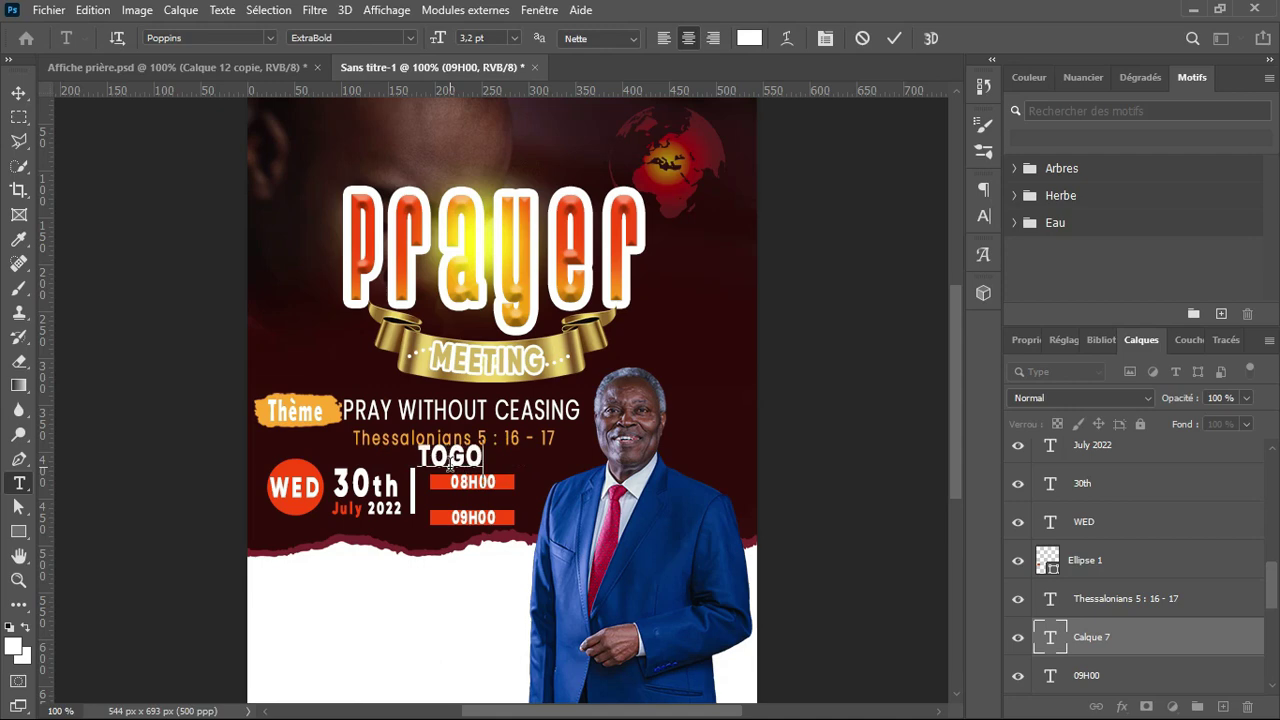
click(894, 38)
key(ctrl+t)
drag(391, 441, 513, 506)
key(Return)
key(v)
Place a copy of the TOGO TIME label above the 09H00 rectangle and change its text to BENIN TIME
key(t)
click(467, 504)
key(BackSpace)
key(BackSpace)
key(BackSpace)
key(BackSpace)
text(BEN)
key(BackSpace)
key(BackSpace)
text(enin)
click(894, 38)
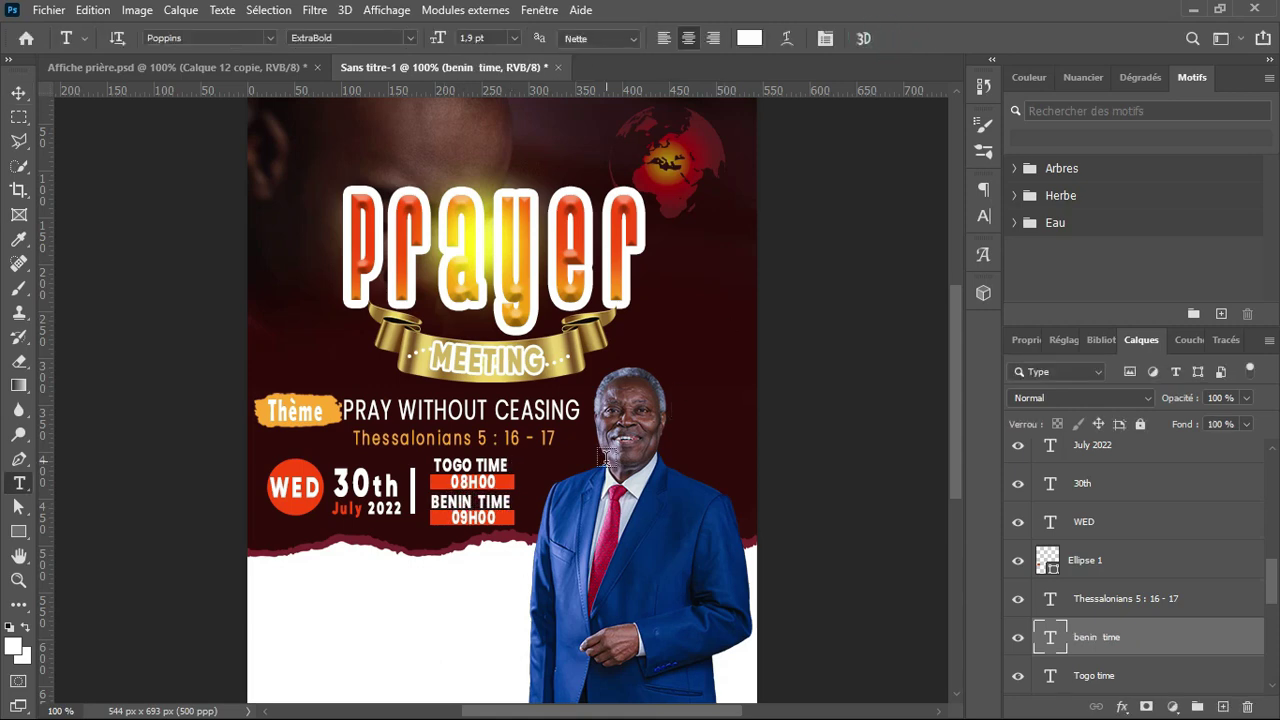
Scale the BENIN TIME label down to about 1.63 pt and recentre it between the two red-orange rectangles
key(v)
key(ctrl+minus)
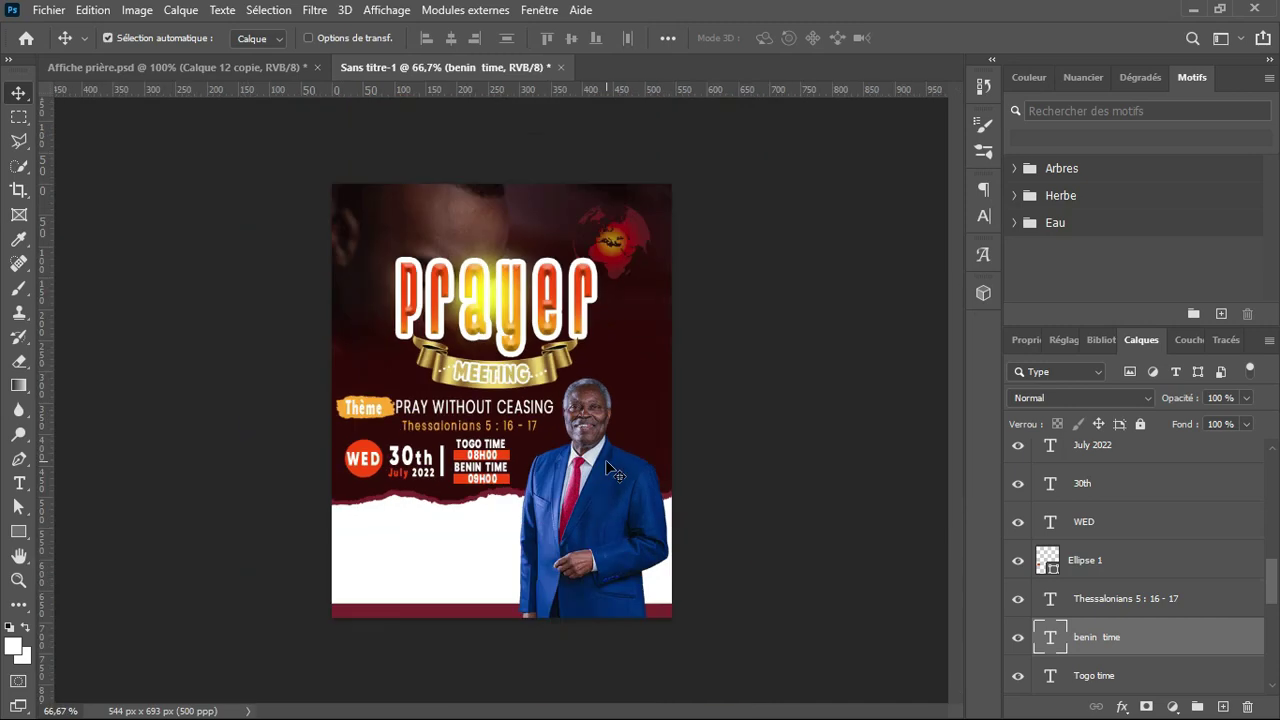
key(ctrl+plus)
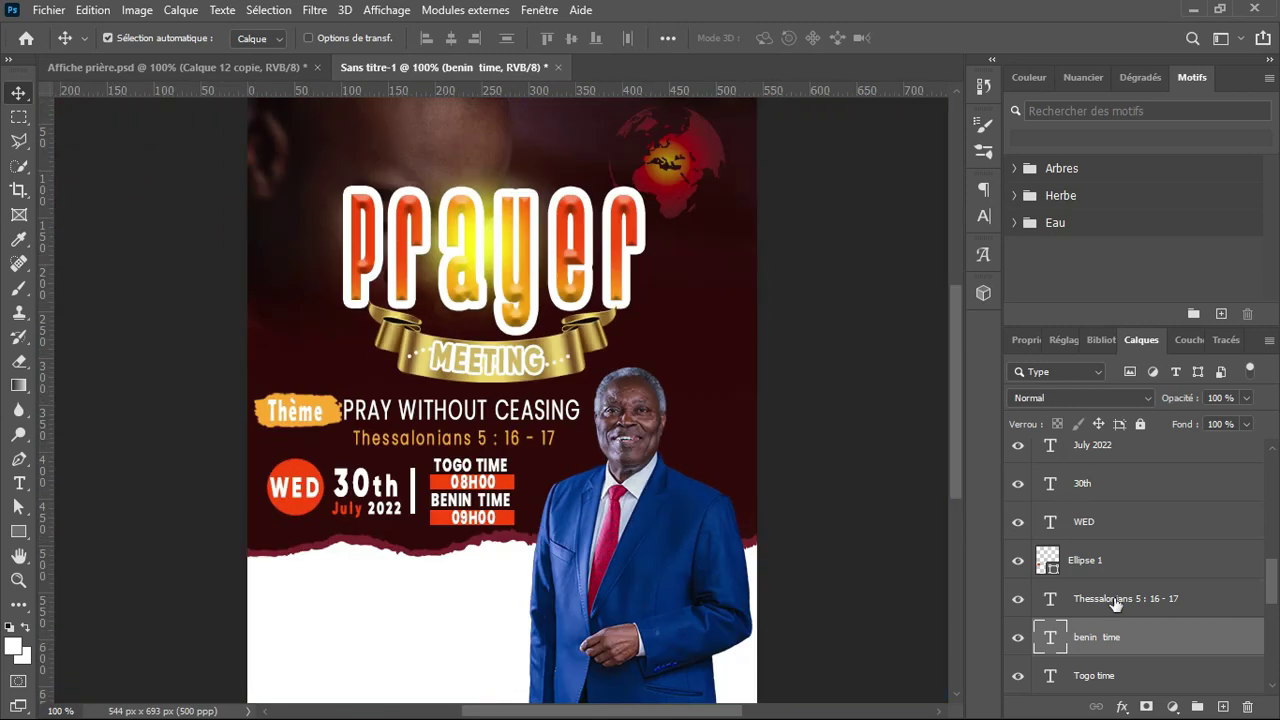
key(t)
key(ctrl+t)
drag(512, 487, 501, 483)
key(Return)
key(v)
scroll(503, 500, up, 2)
key(Right)
key(Right)
key(Right)
Scale the TOGO TIME label down to about 84% above the 08H00 rectangle
click(507, 522)
key(ctrl+t)
drag(507, 522, 502, 520)
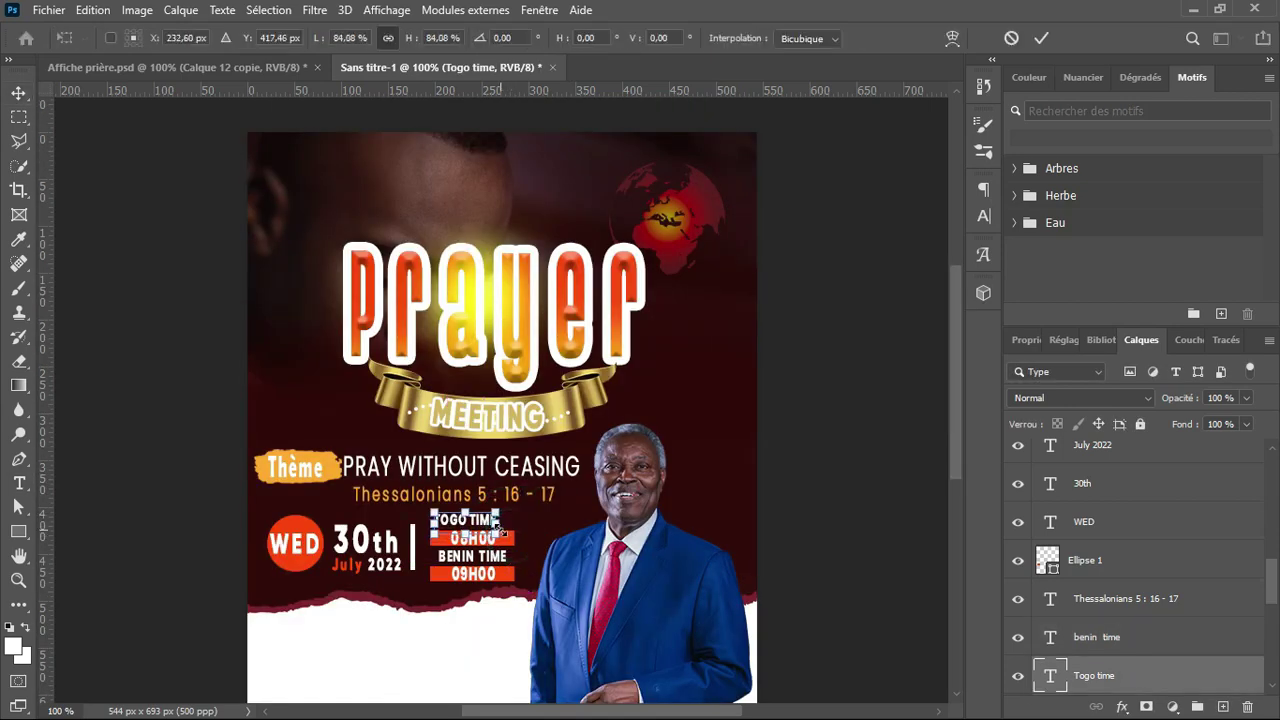
key(Return)
Set the TOGO TIME label to the Poppins Light style
click(984, 216)
click(951, 219)
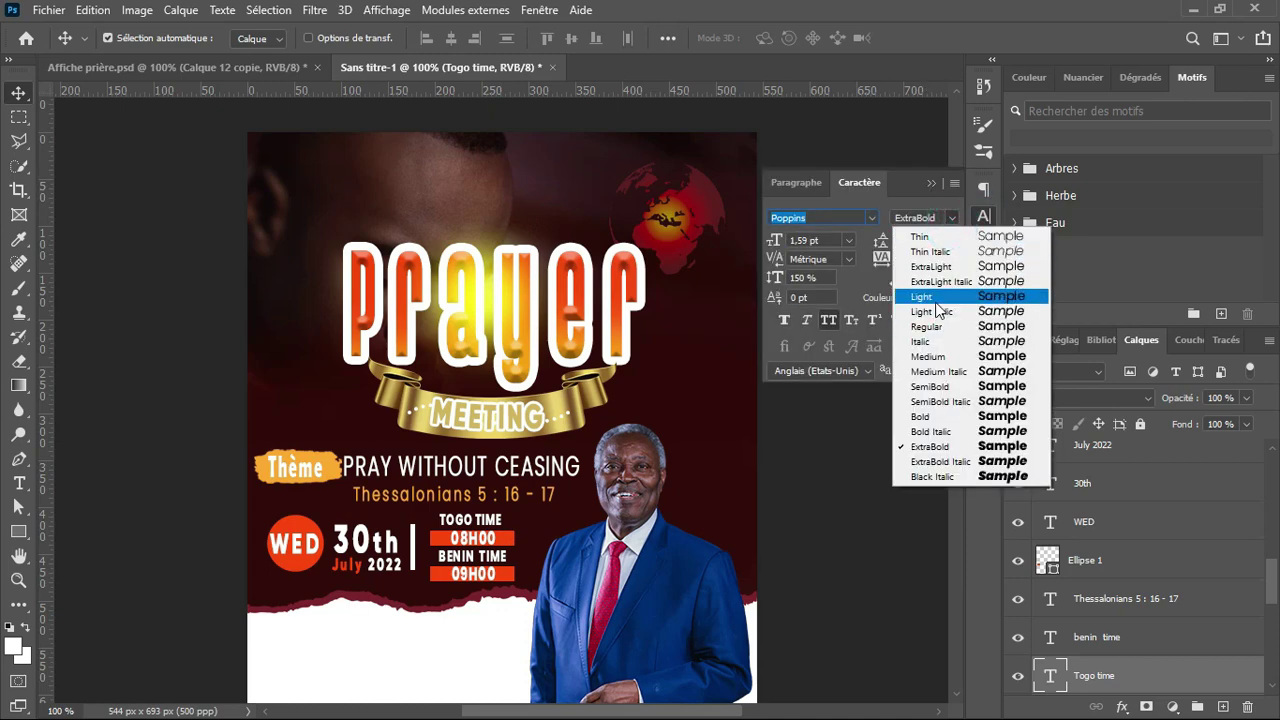
click(936, 296)
click(936, 305)
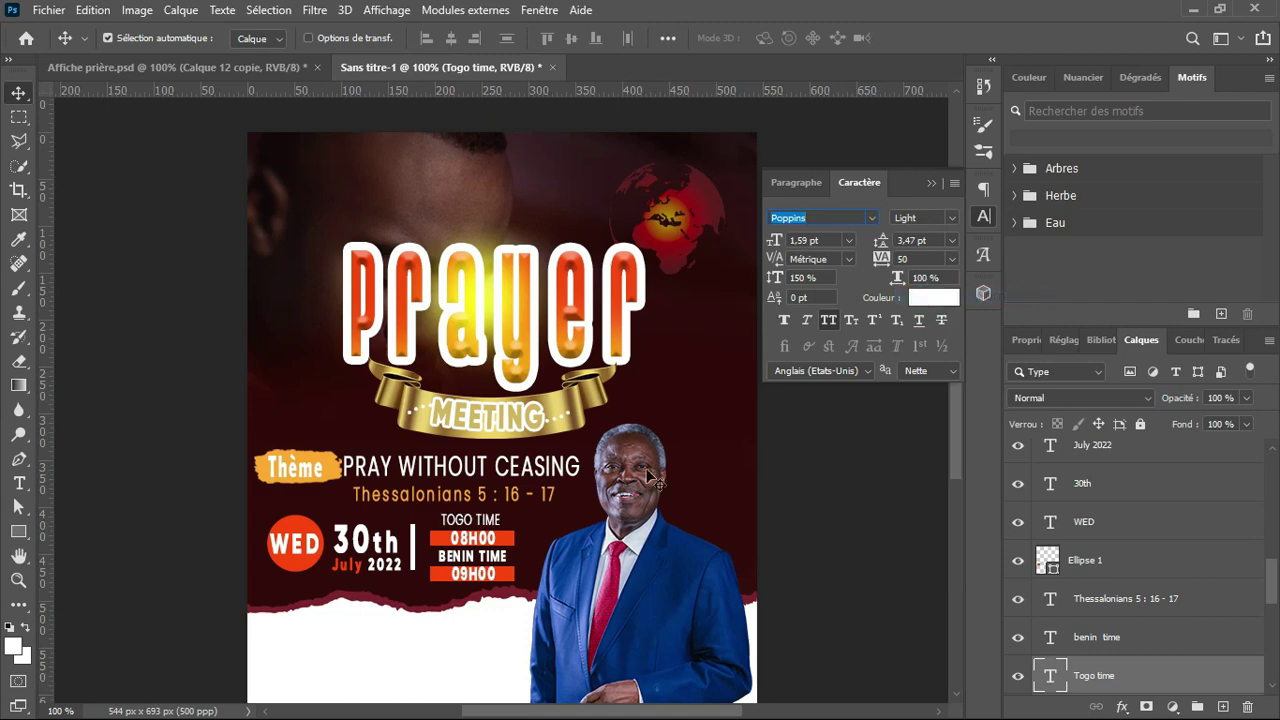
Set the BENIN TIME label to the Poppins Light style as well
click(510, 572)
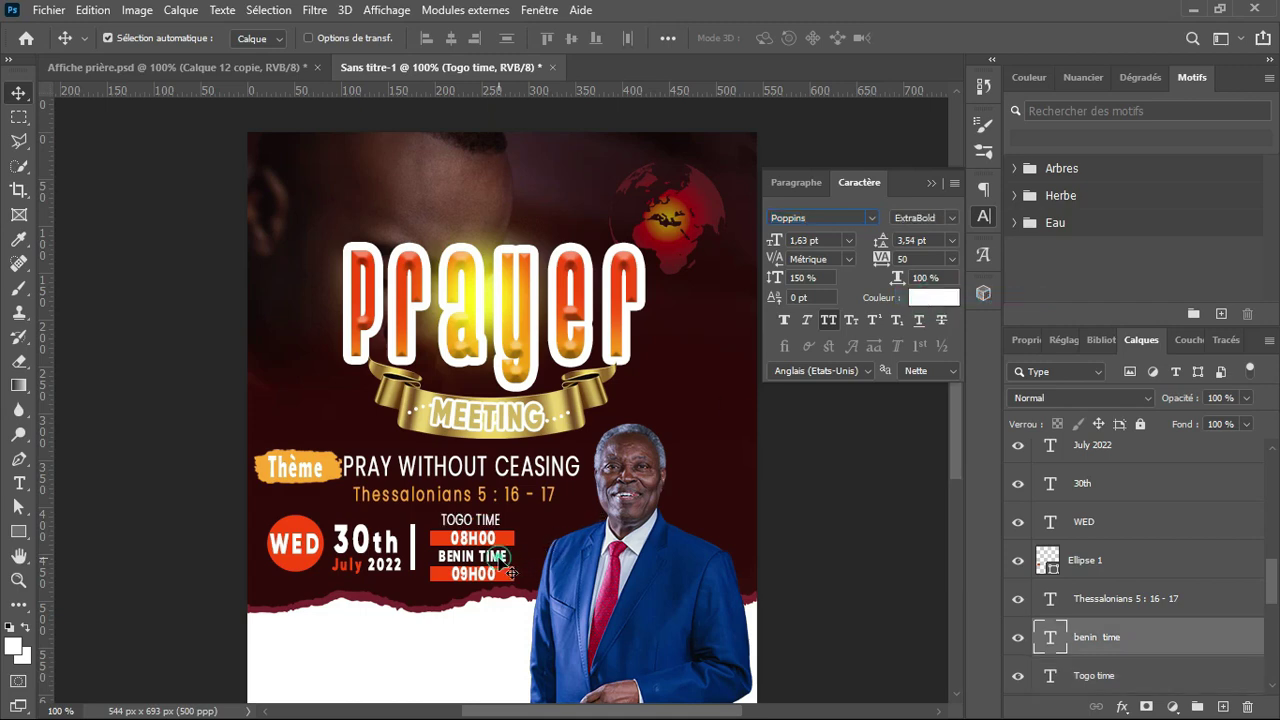
click(953, 220)
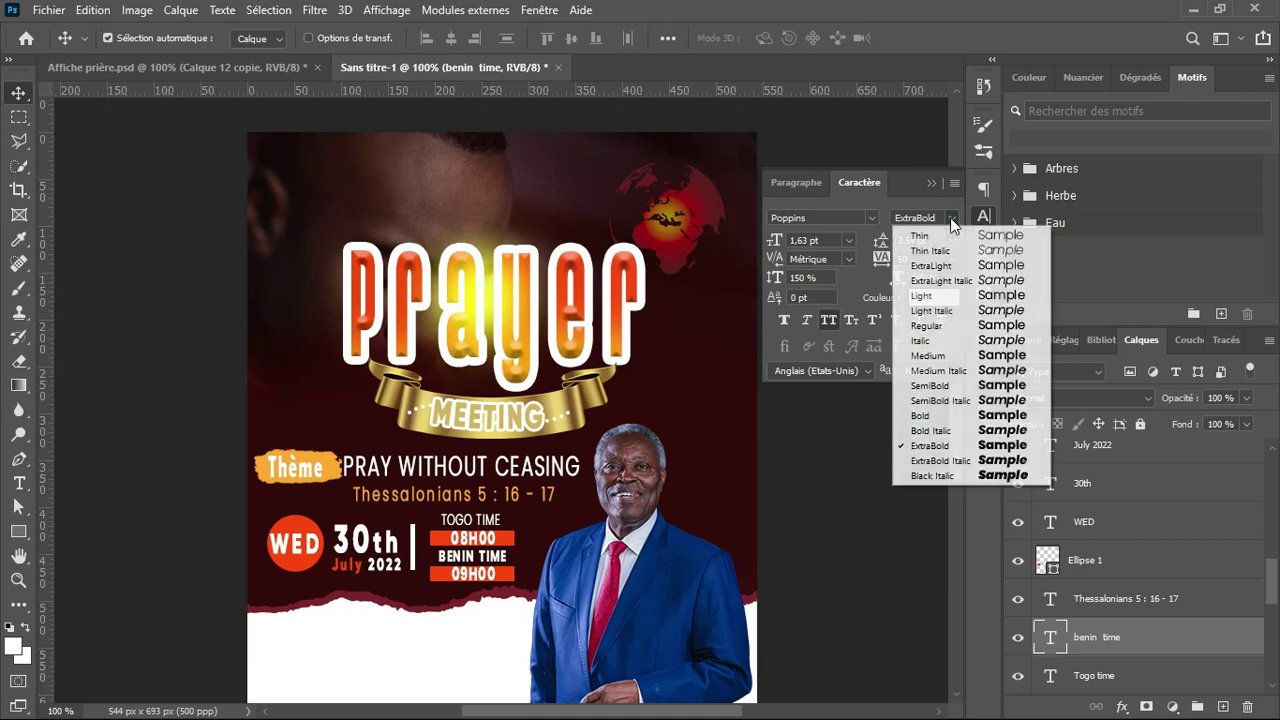
click(938, 295)
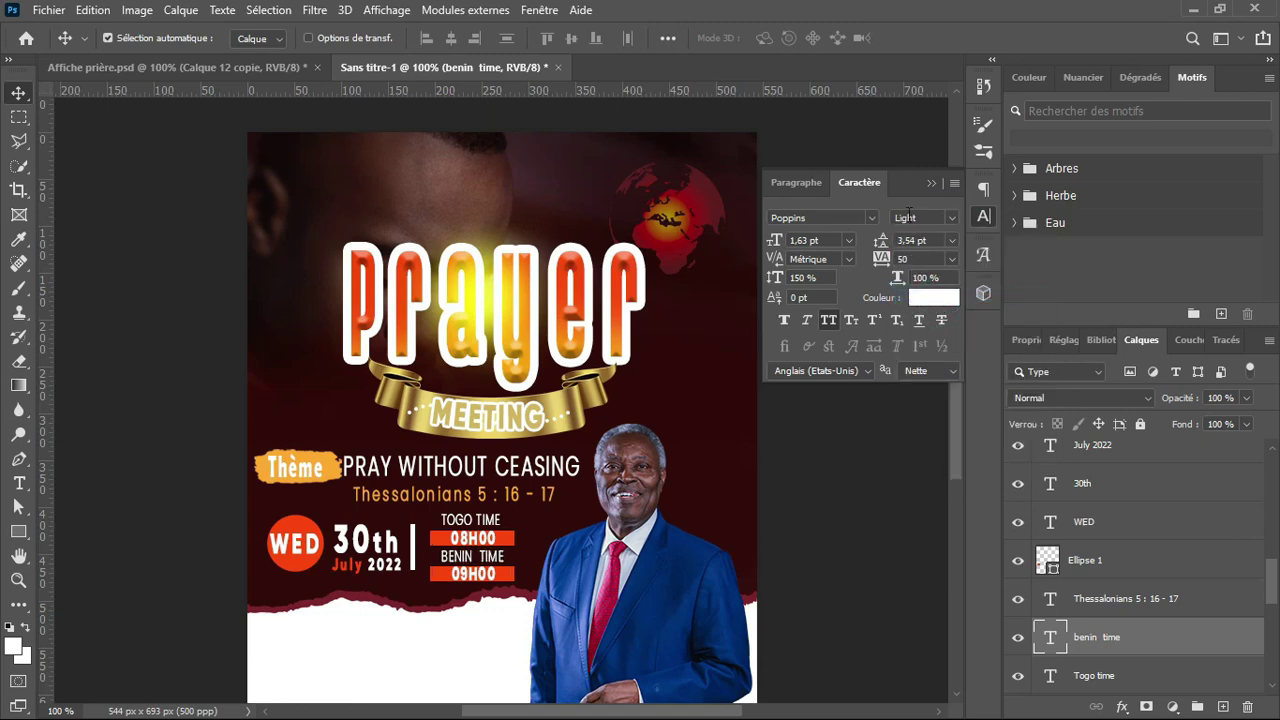
click(931, 182)
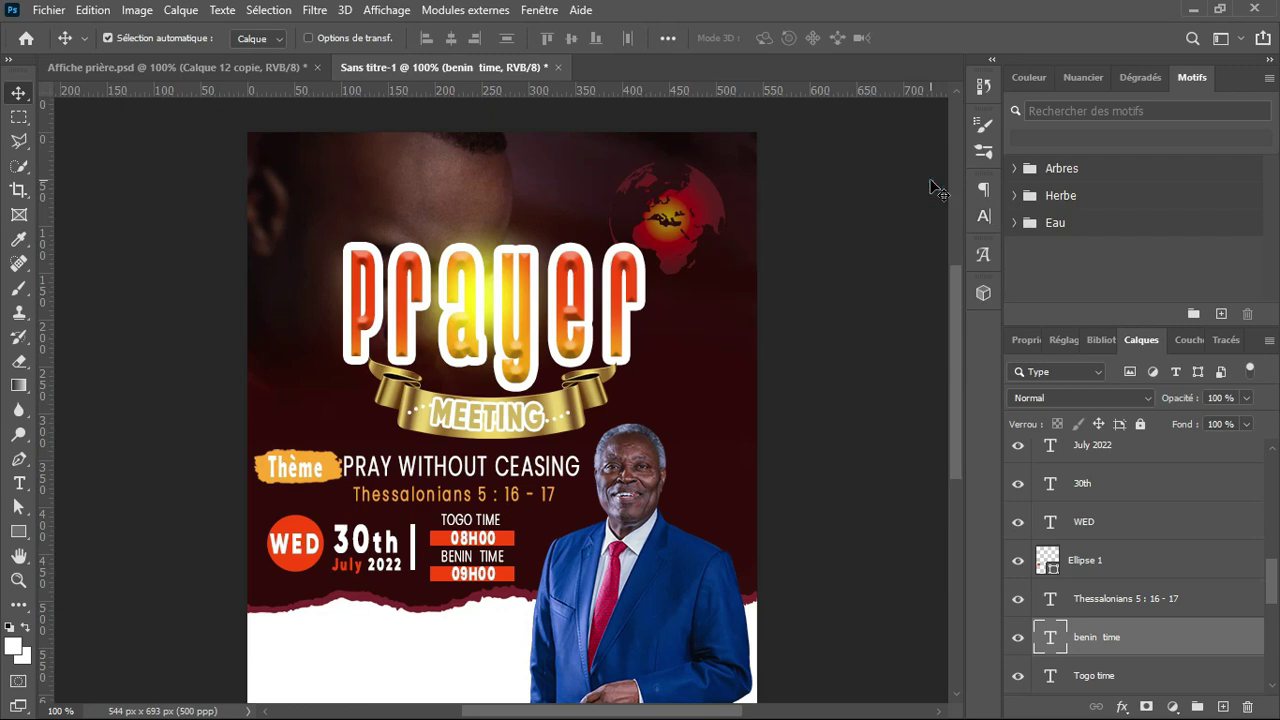
Examine the reference poster's speaker block, checking the font used for the With text
key(ctrl+minus)
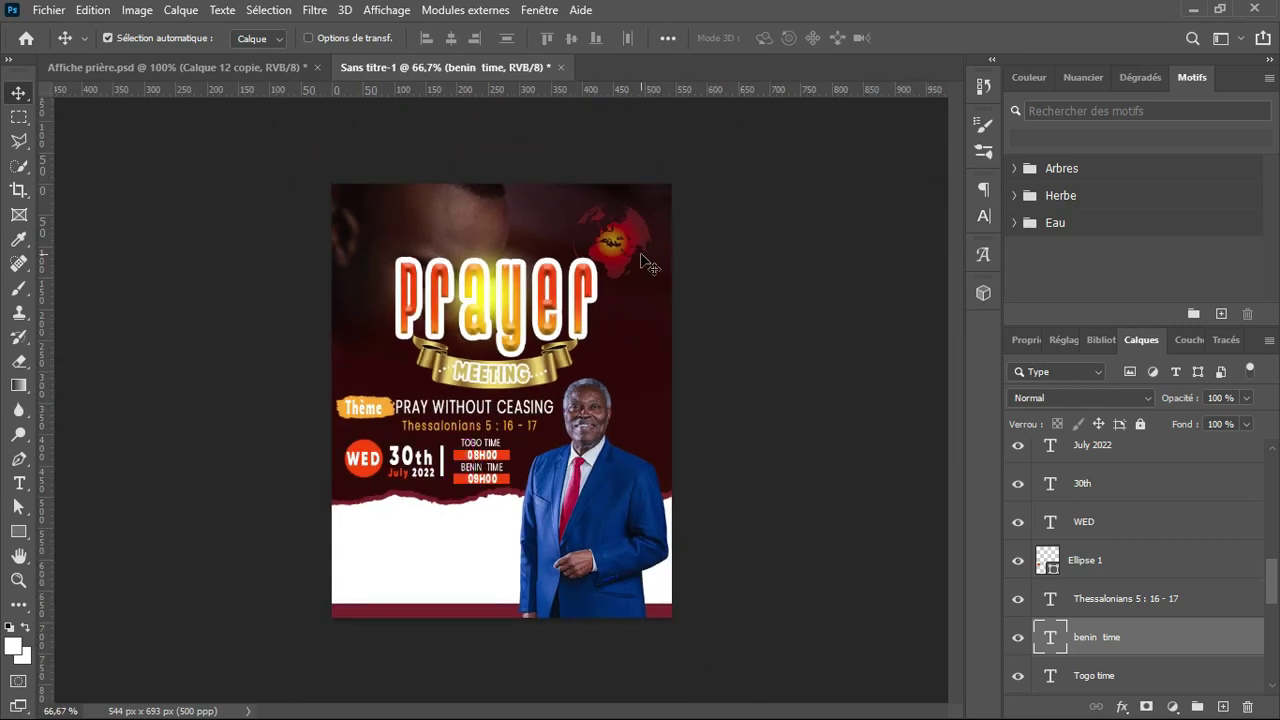
click(254, 72)
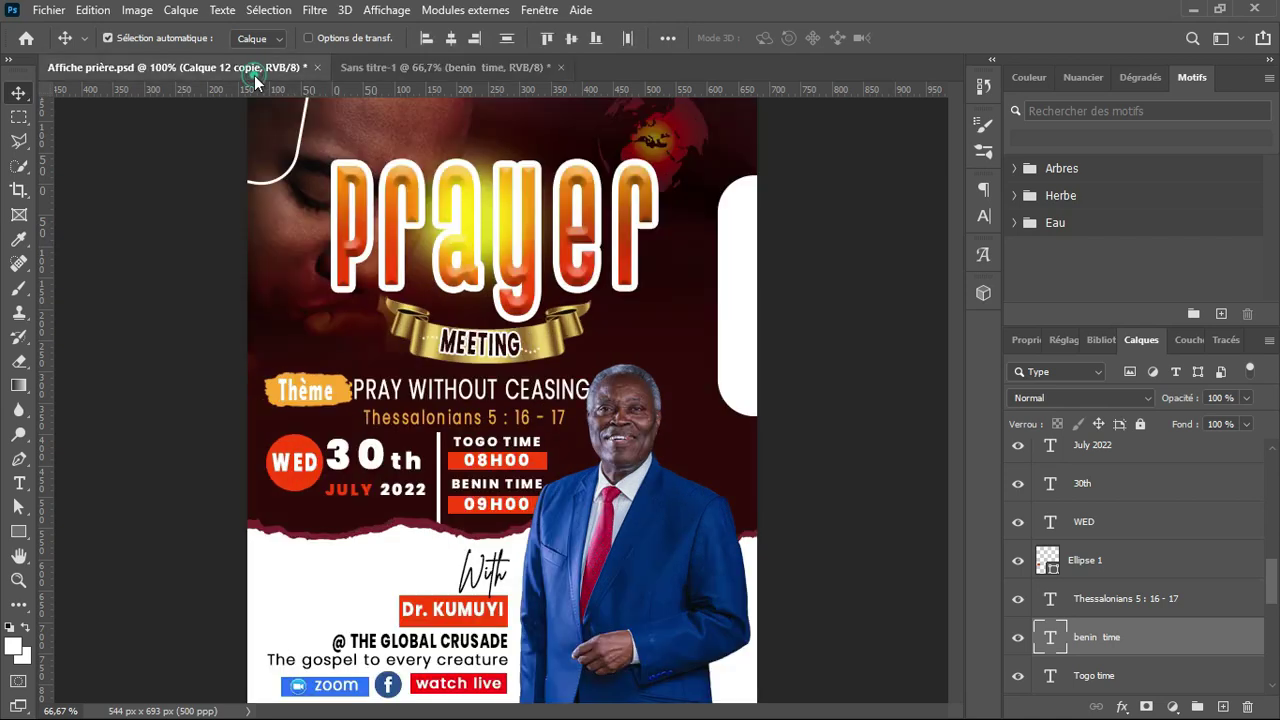
click(386, 66)
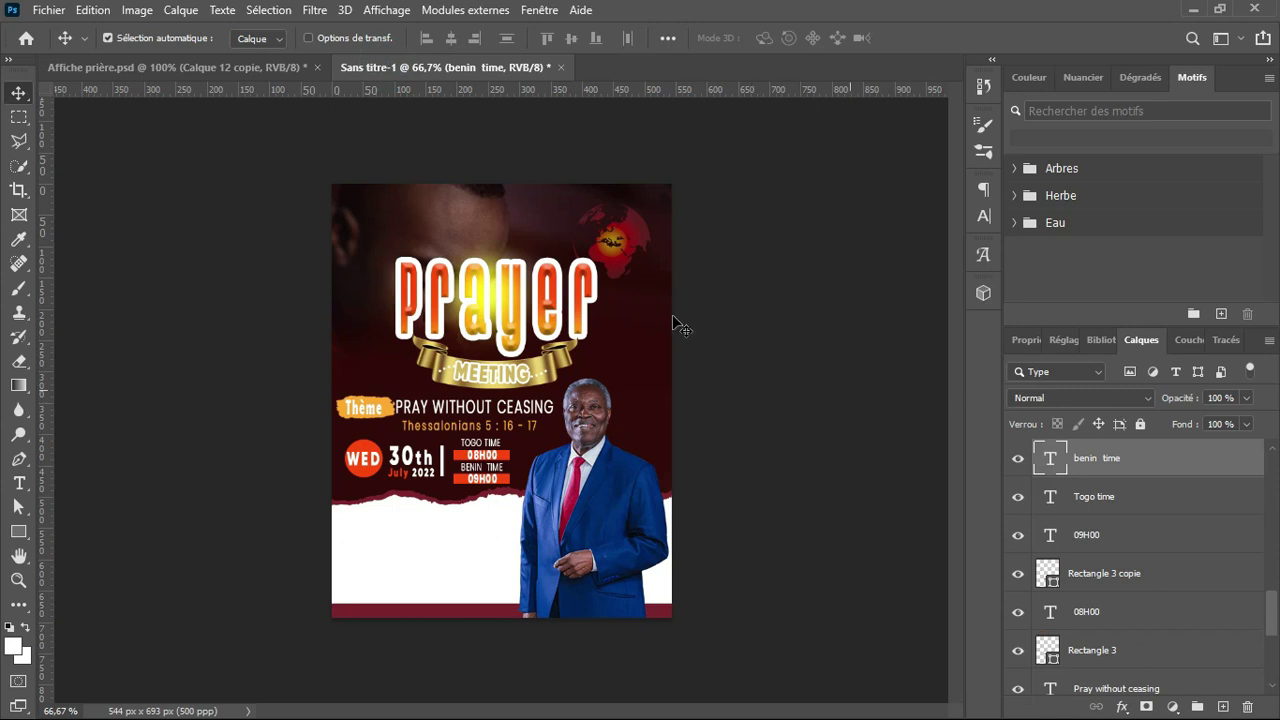
click(277, 68)
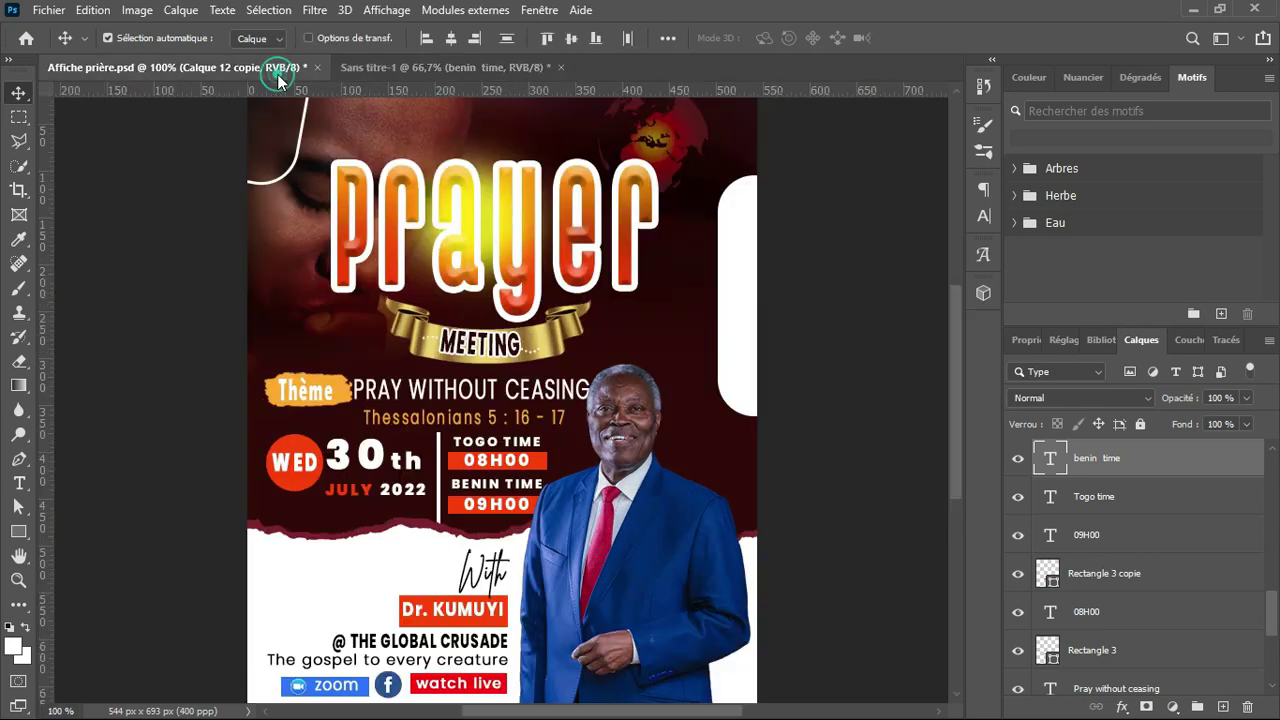
click(500, 580)
key(t)
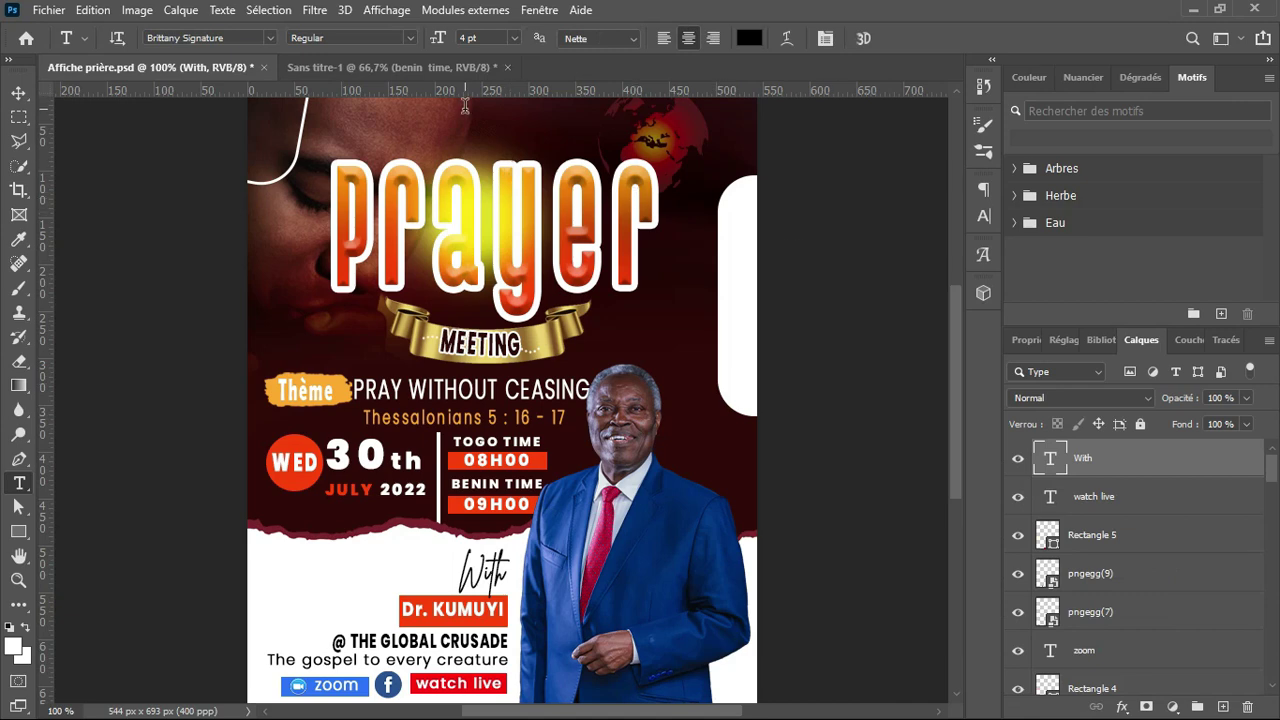
click(428, 69)
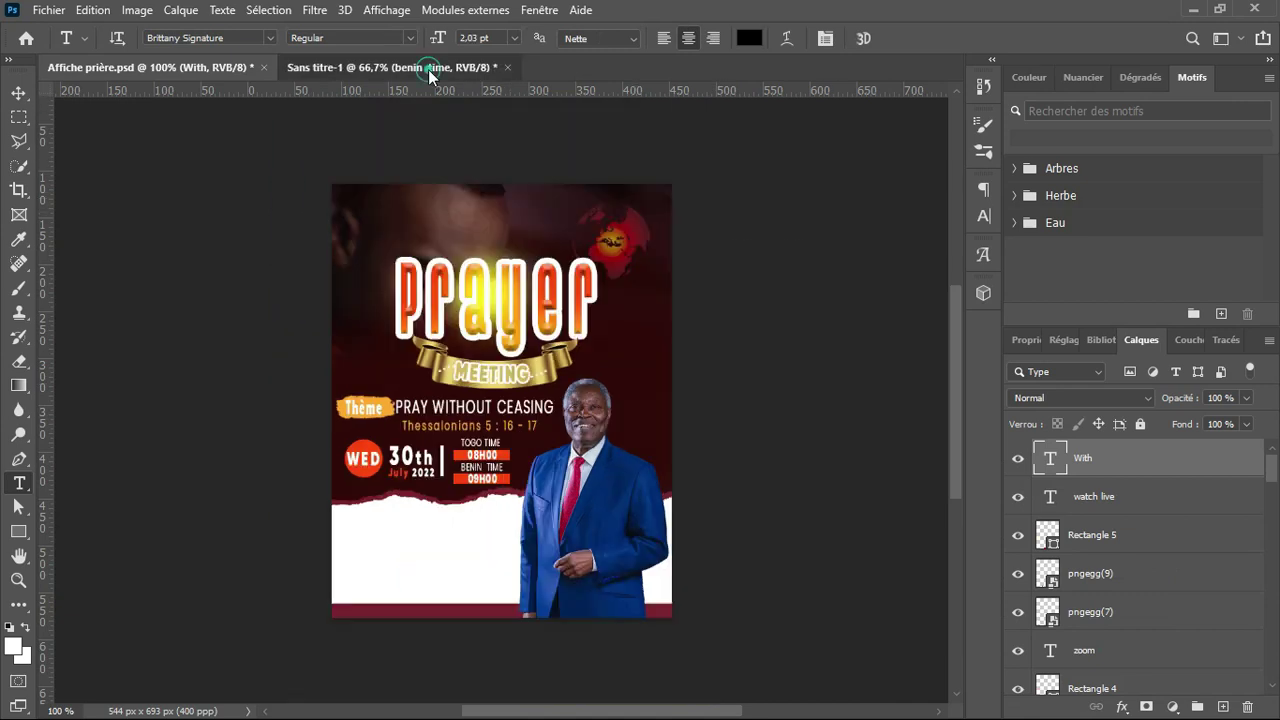
Add the text With in black on the white area below the date block and move its layer above all others
click(435, 521)
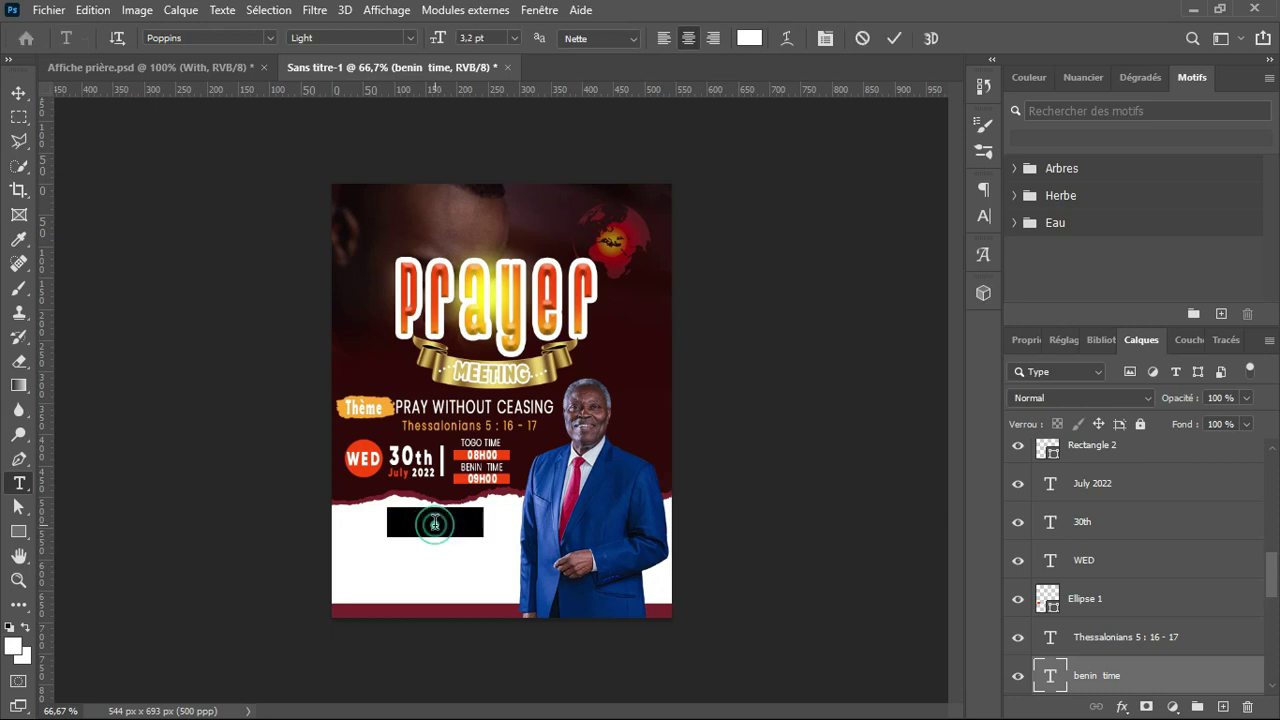
click(750, 38)
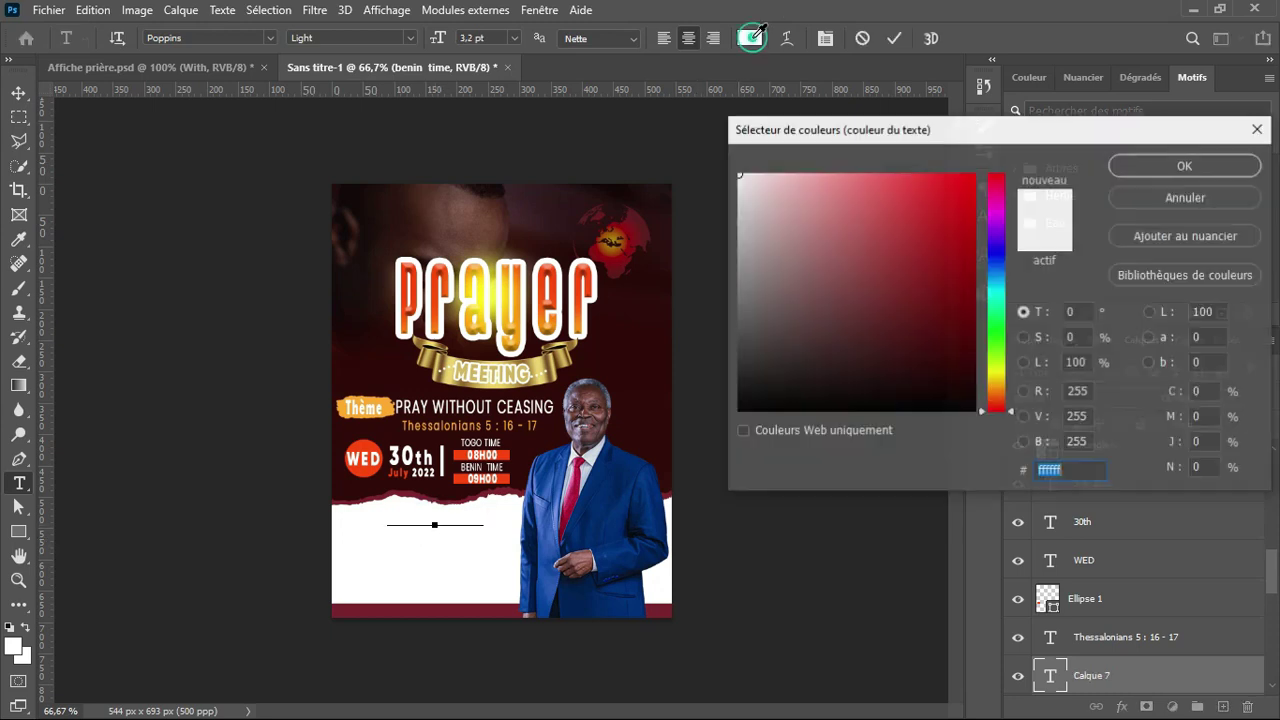
text(0)
key(Return)
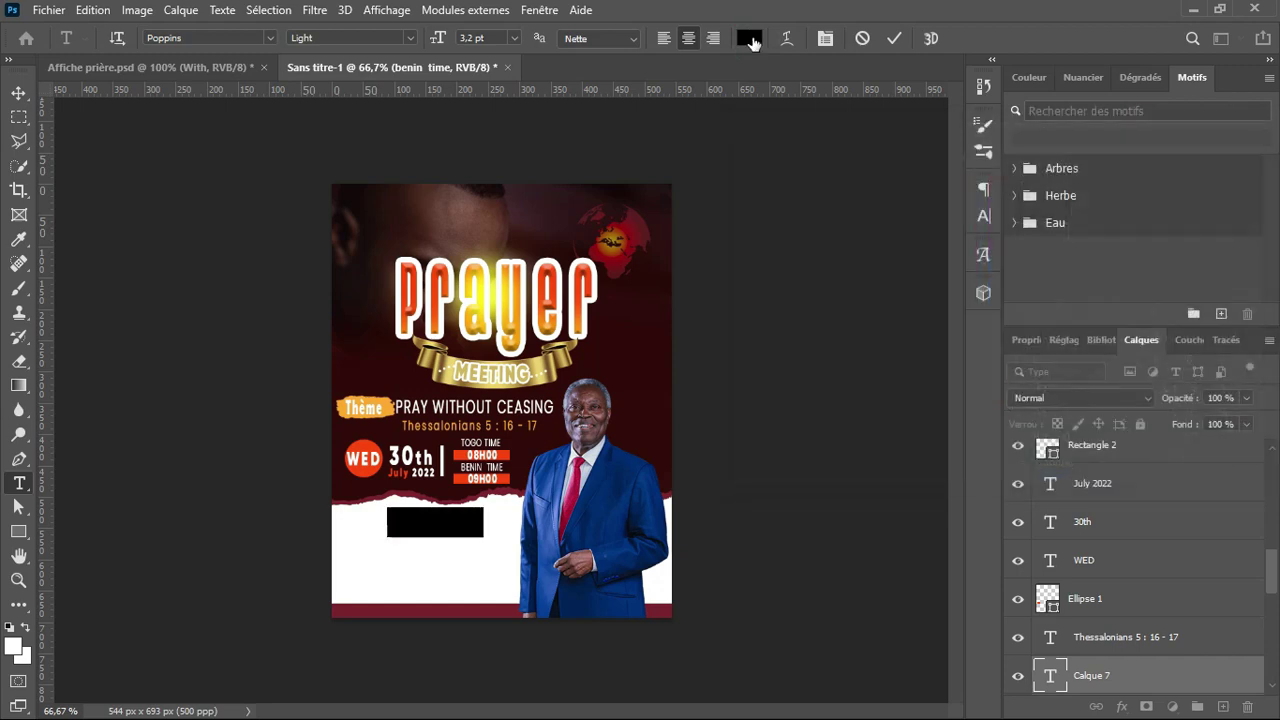
key(BackSpace)
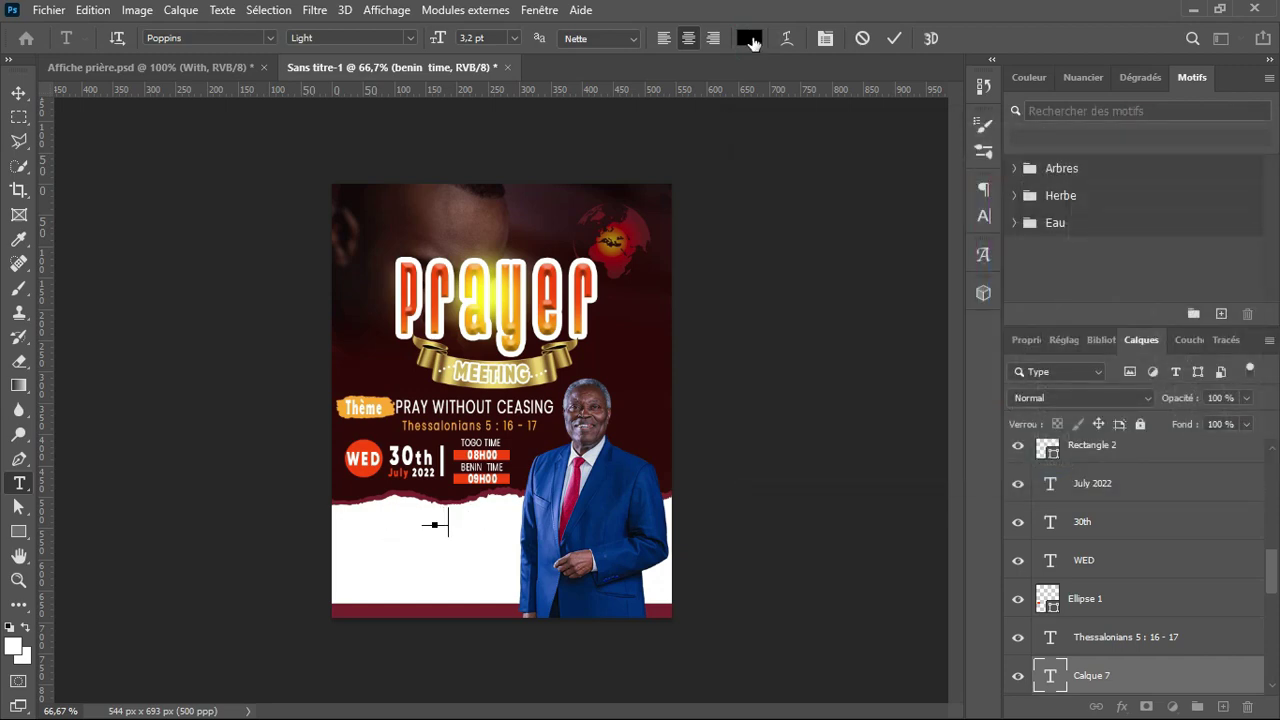
click(900, 39)
drag(1172, 675, 1158, 449)
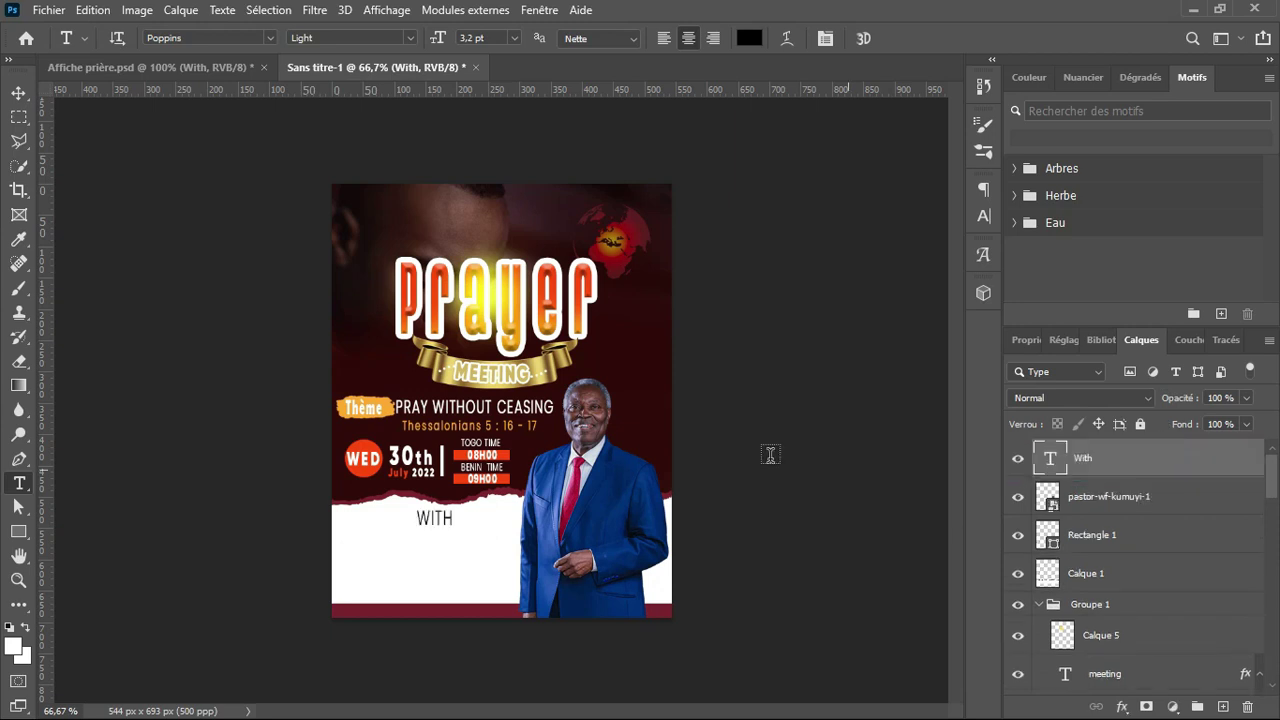
Turn off all caps for the With text, set its font to Brittany Signature and apply faux bold
click(983, 218)
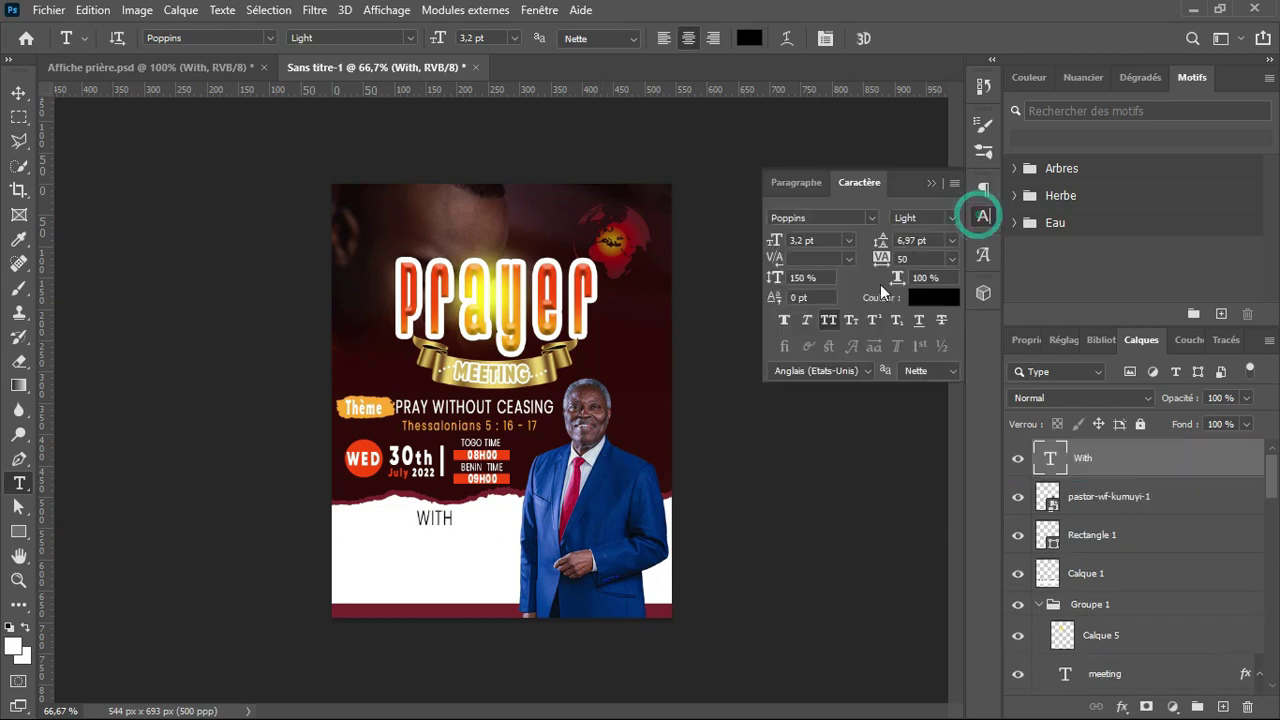
click(829, 315)
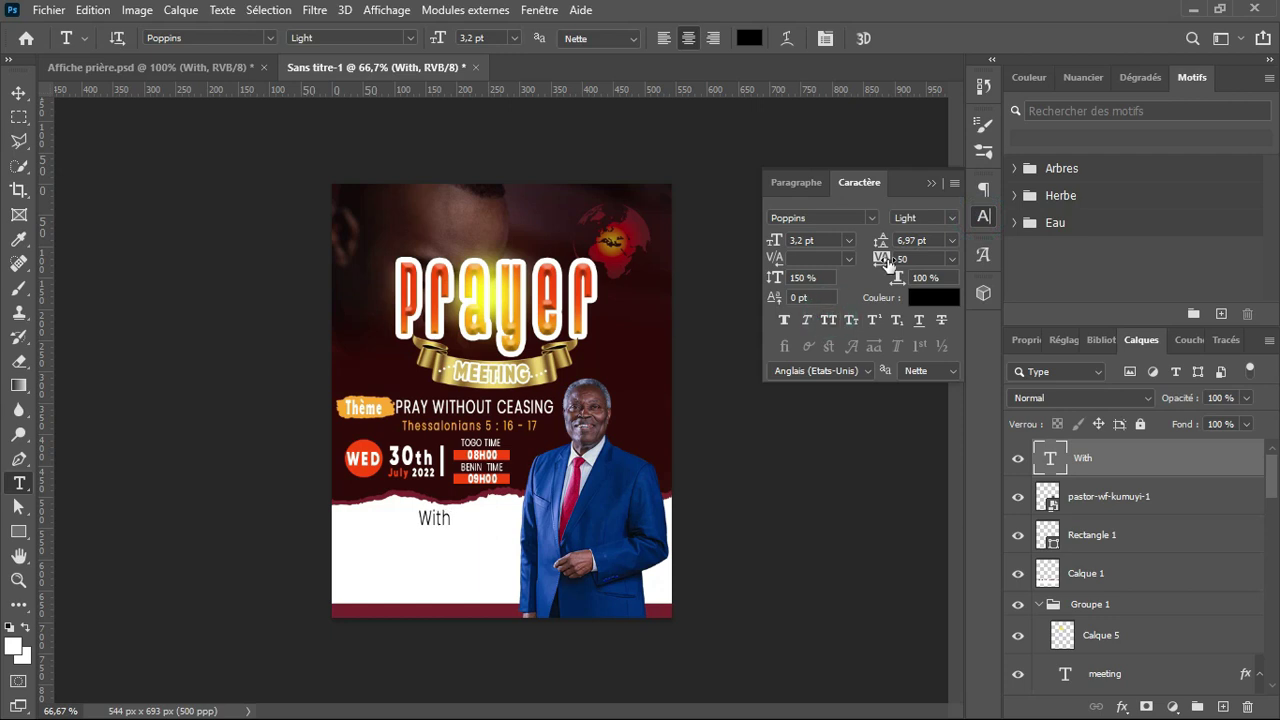
click(871, 218)
key(Up)
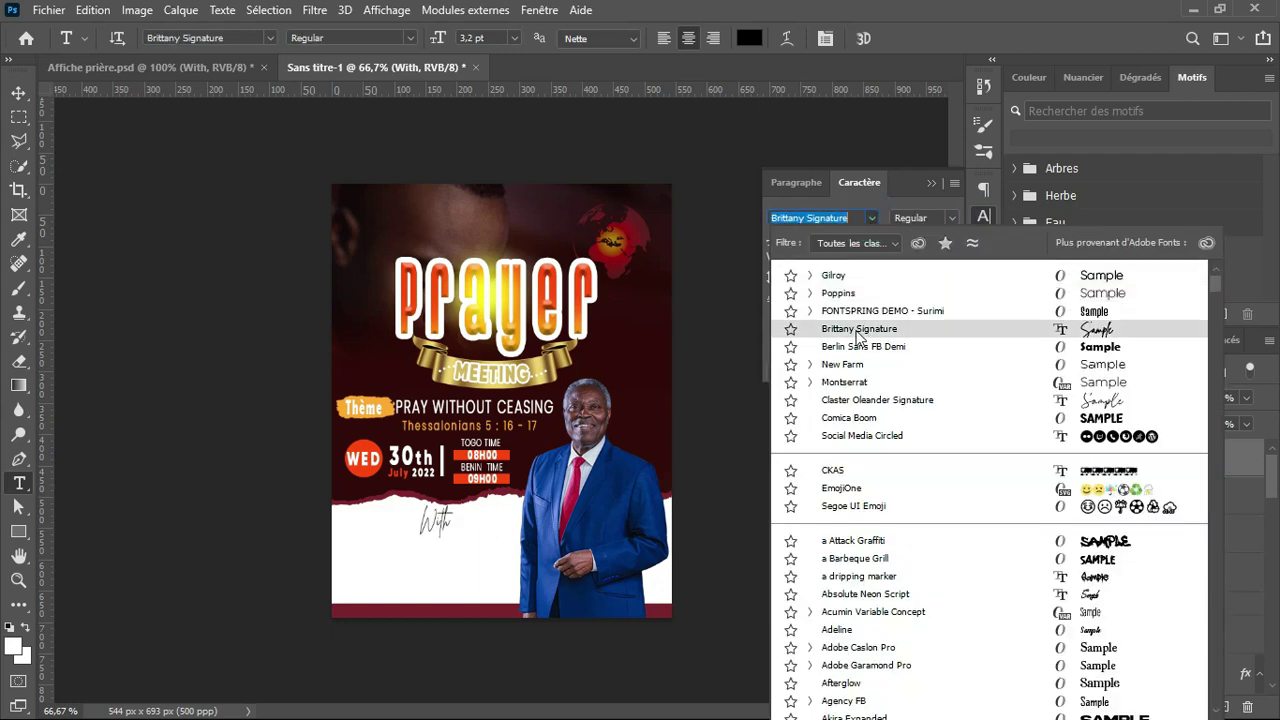
click(857, 330)
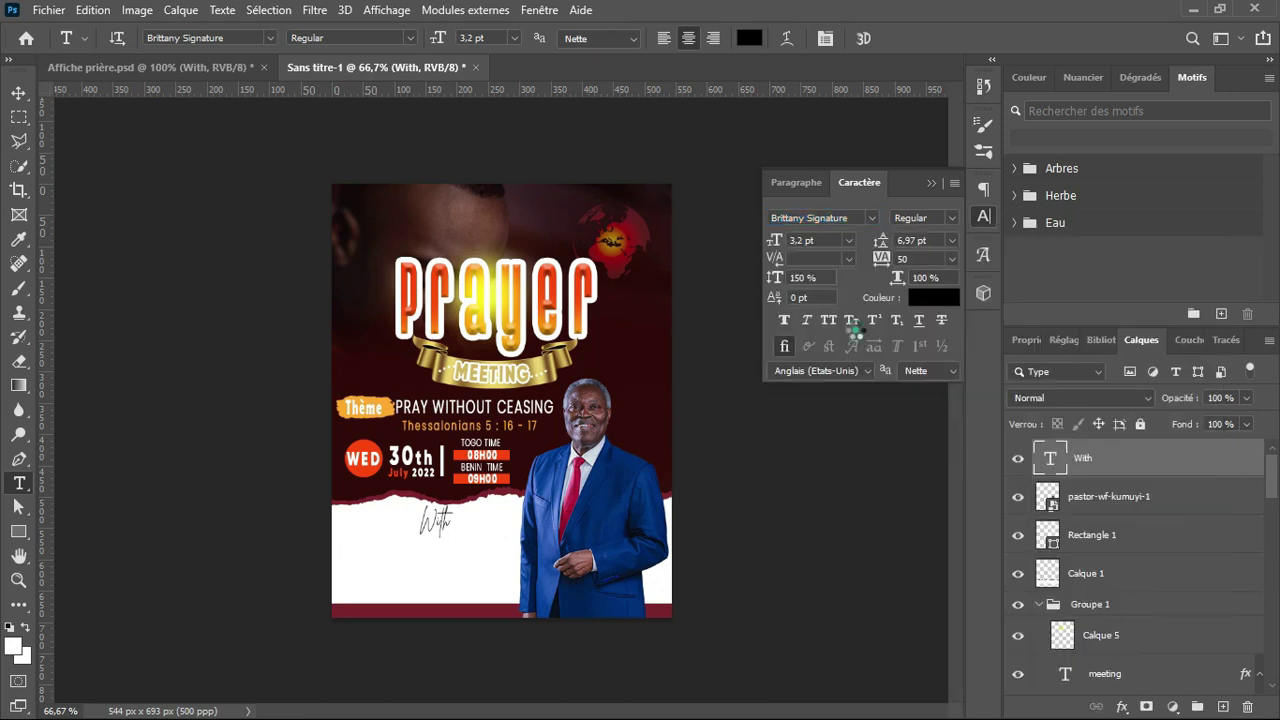
click(784, 322)
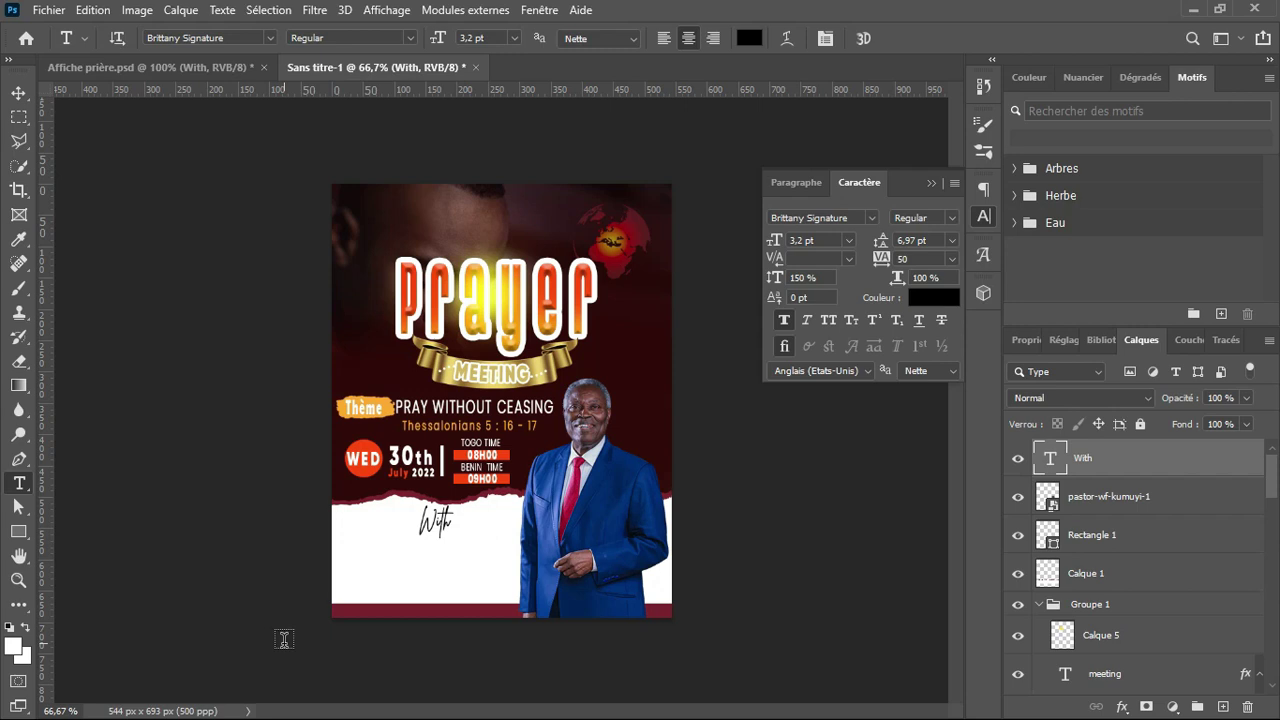
Nudge the With text a little to the right, closer to the pastor's photo
key(v)
key(Right)
key(Right)
key(Right)
key(Right)
key(Right)
key(Right)
key(Right)
key(Right)
key(Right)
key(Right)
key(Right)
key(Right)
key(Right)
key(Right)
key(Right)
key(Right)
key(Right)
key(Right)
key(Right)
key(Right)
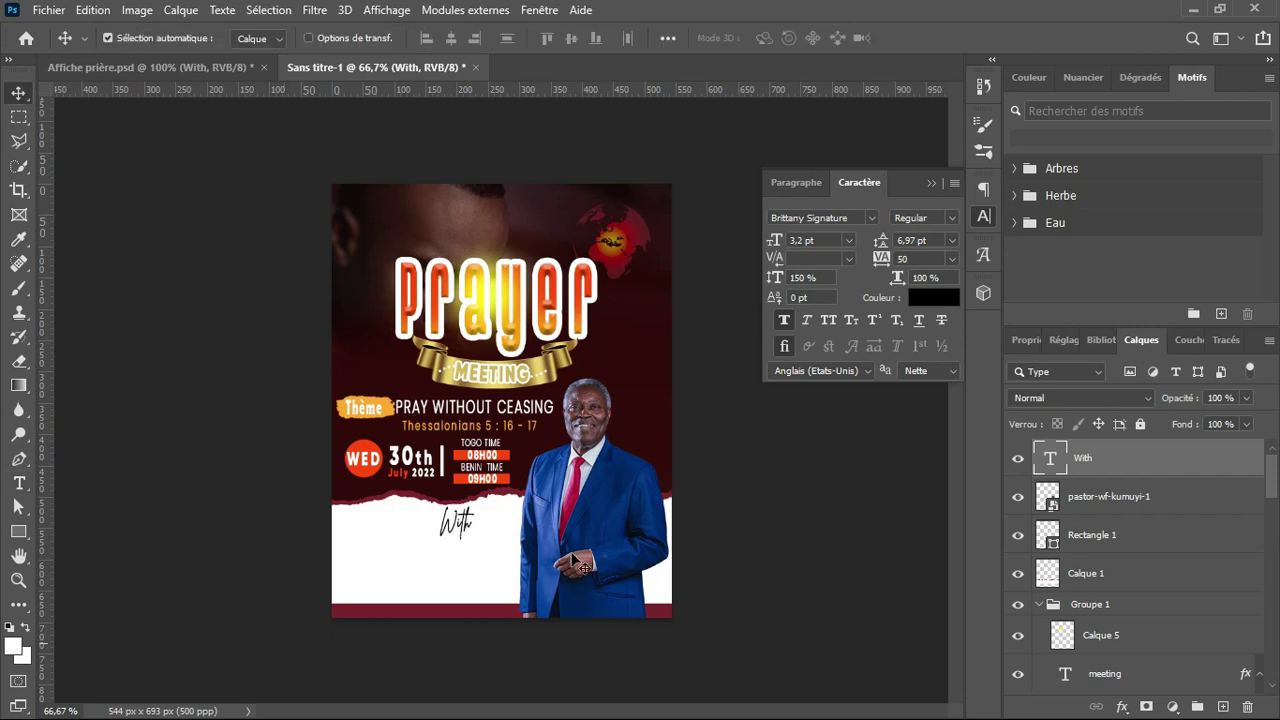
On a new layer above the pastor's photo, draw a red-orange rectangle about 113 by 30 px just below With
click(1176, 501)
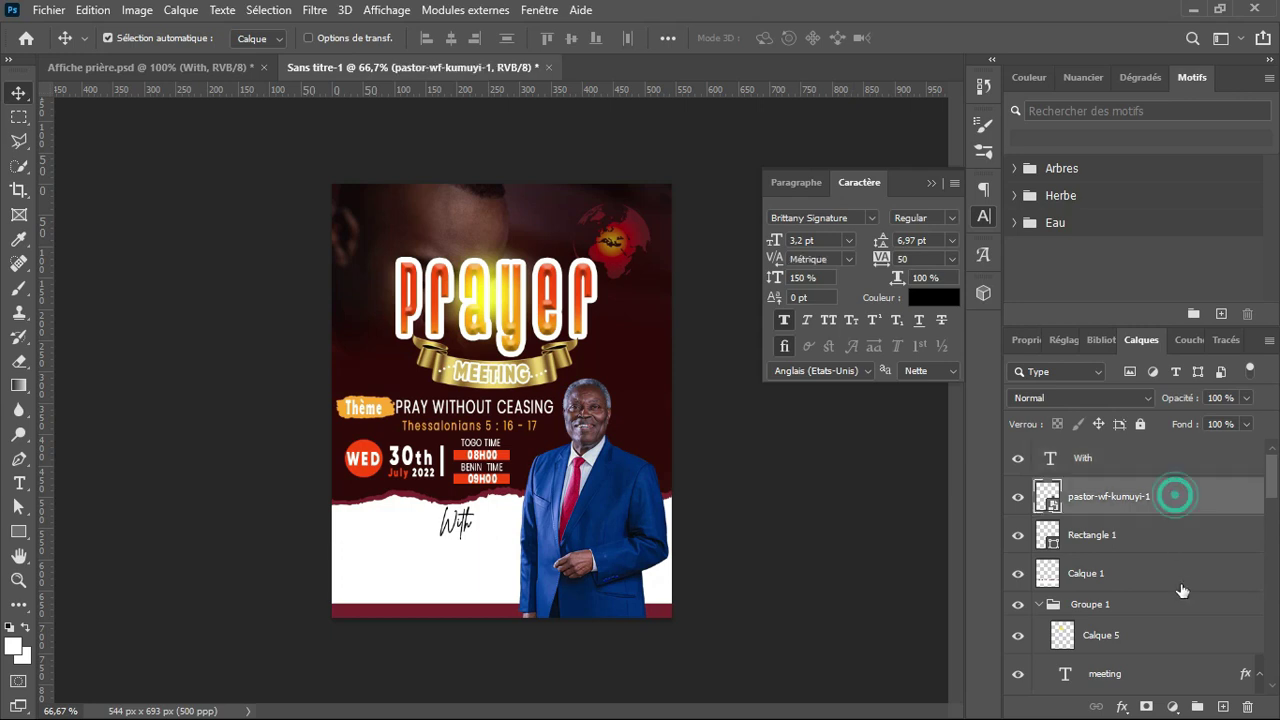
click(1222, 706)
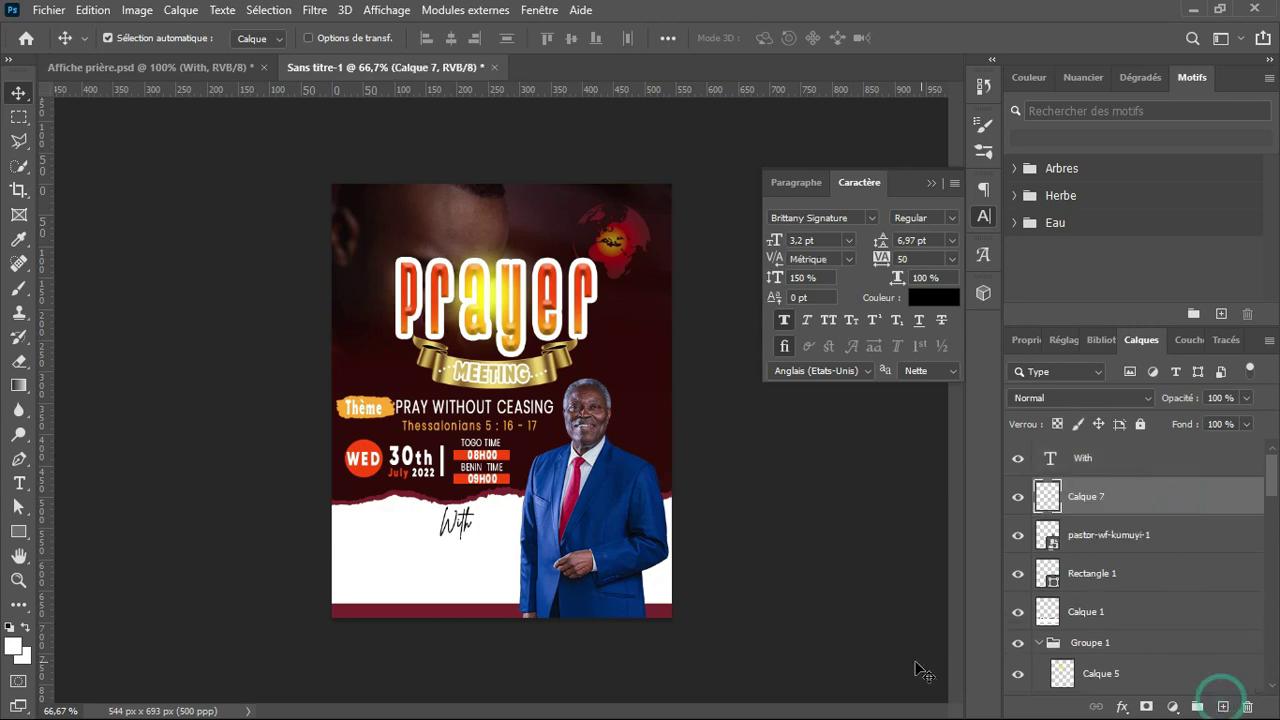
key(u)
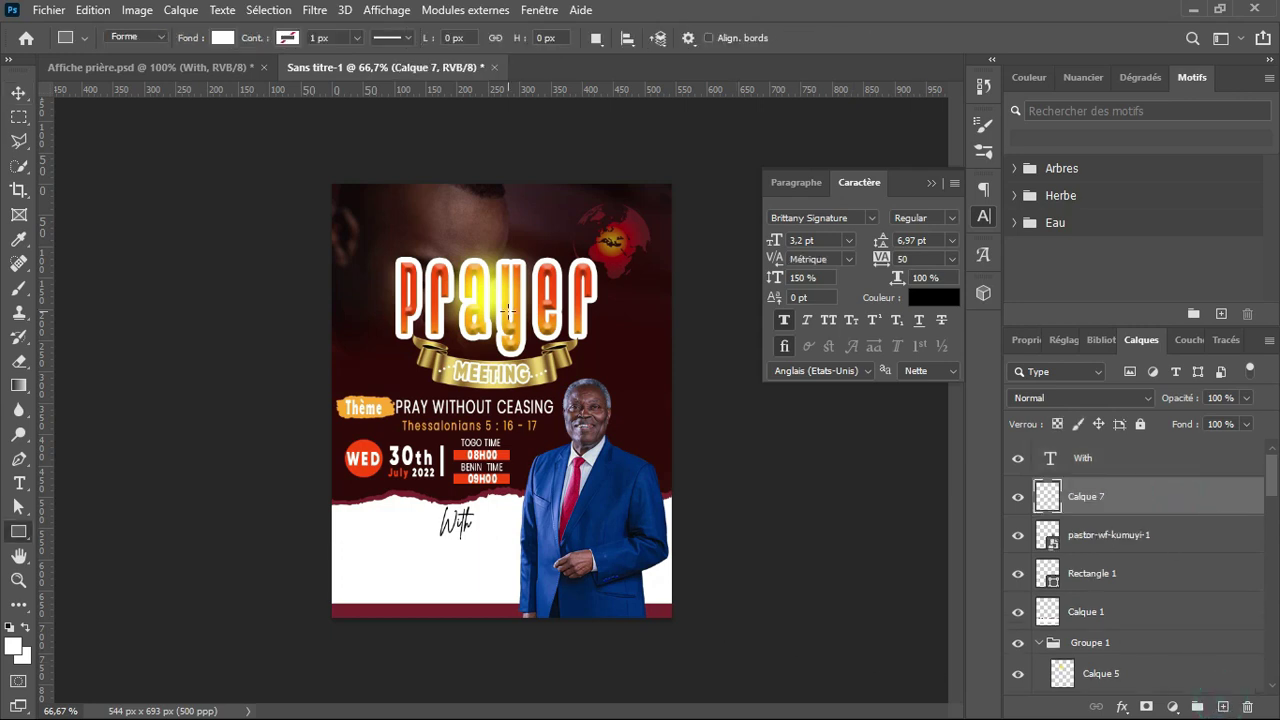
click(222, 38)
click(103, 137)
key(Return)
drag(419, 536, 489, 549)
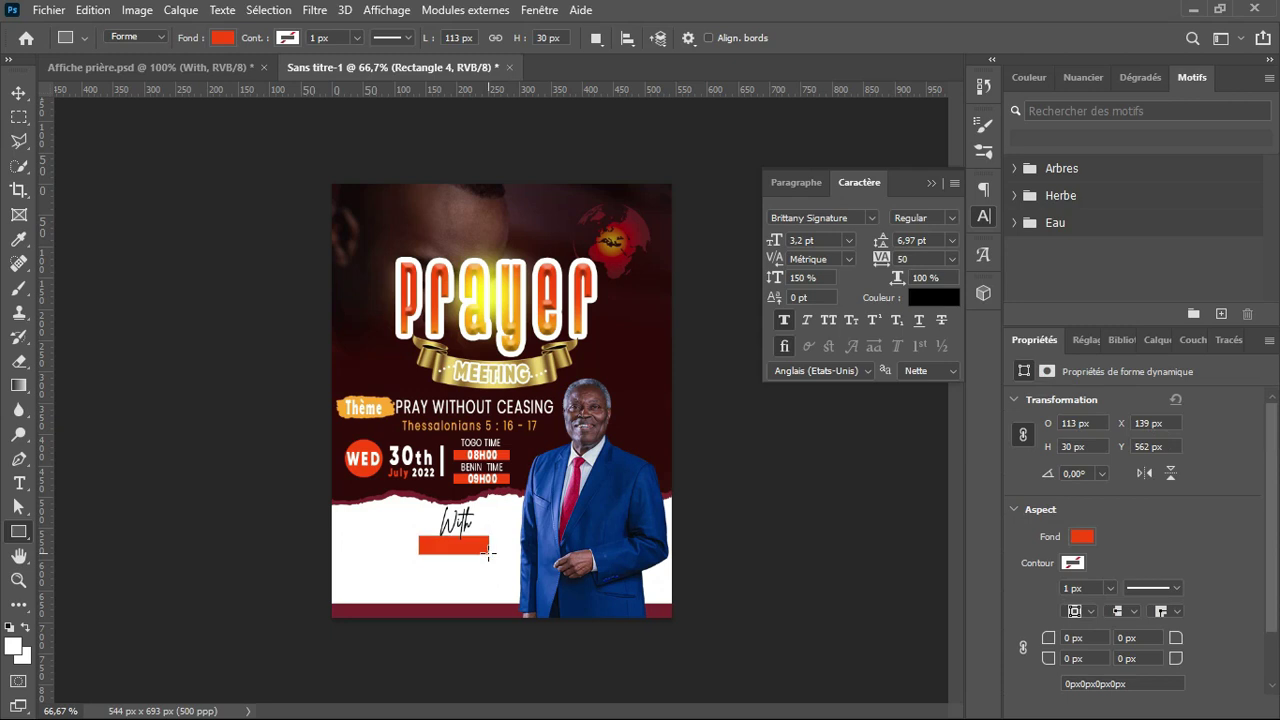
Shift With over the right end of the red-orange rectangle and extend the rectangle's left side to a width of about 138 px
key(v)
drag(466, 526, 478, 536)
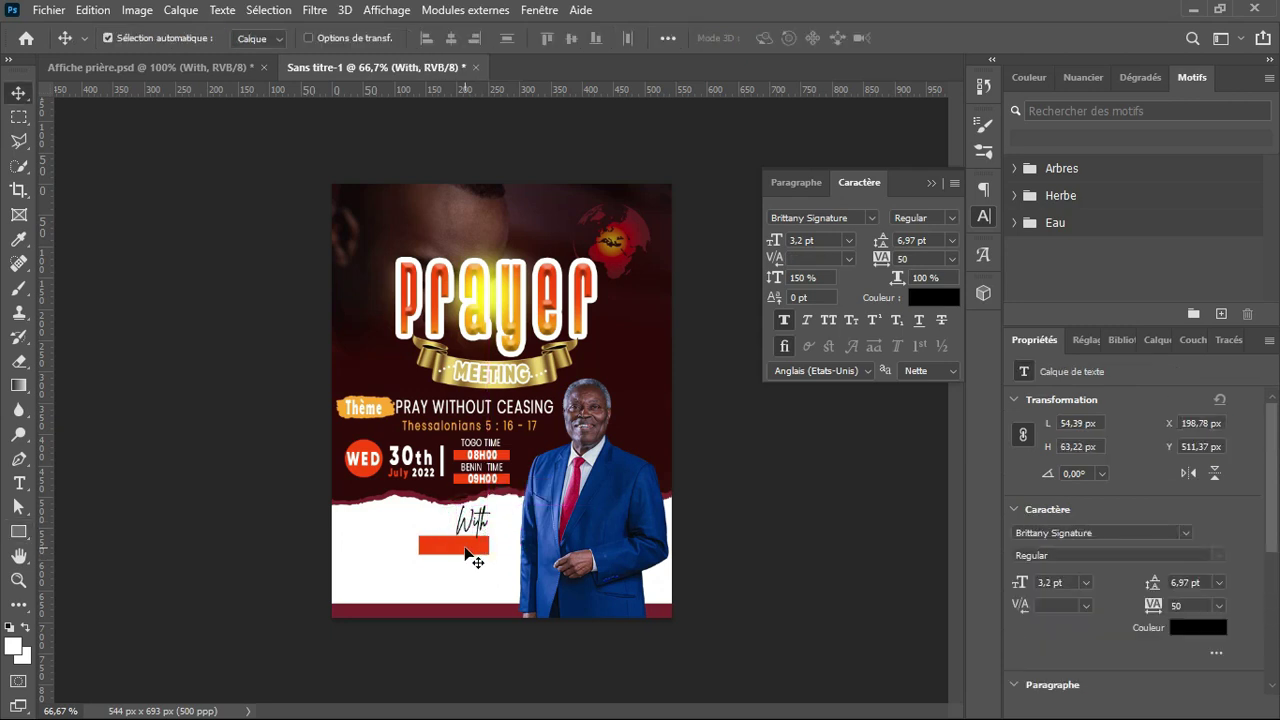
click(445, 548)
key(u)
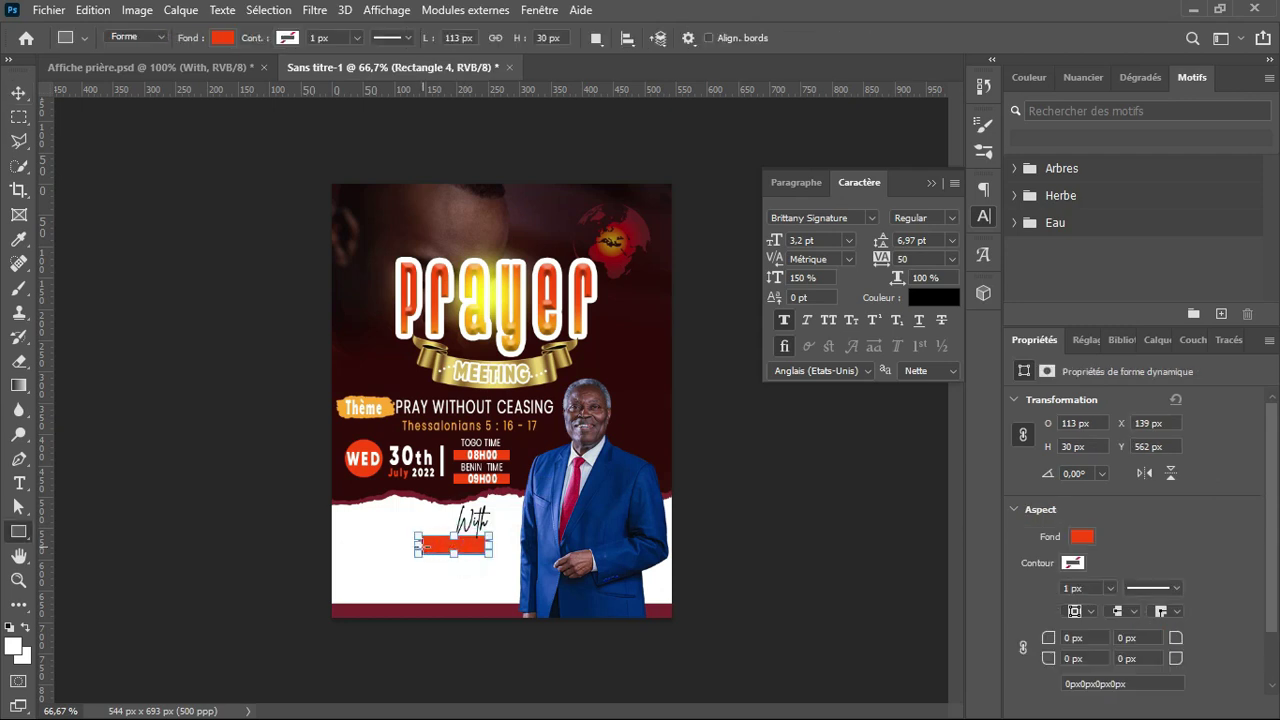
drag(418, 547, 406, 538)
drag(416, 543, 403, 543)
key(Return)
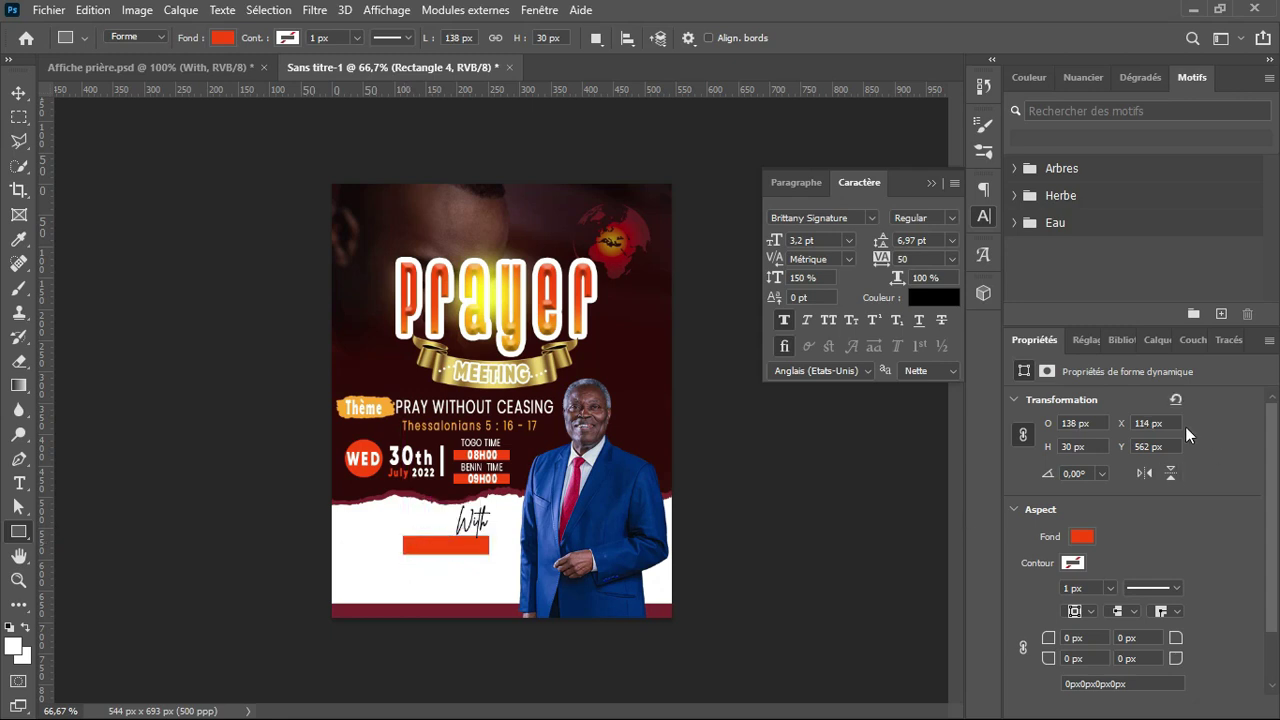
On a new layer above the rectangle, add the text Dr. KUMUYI in white with the Gilroy Light font
click(1148, 340)
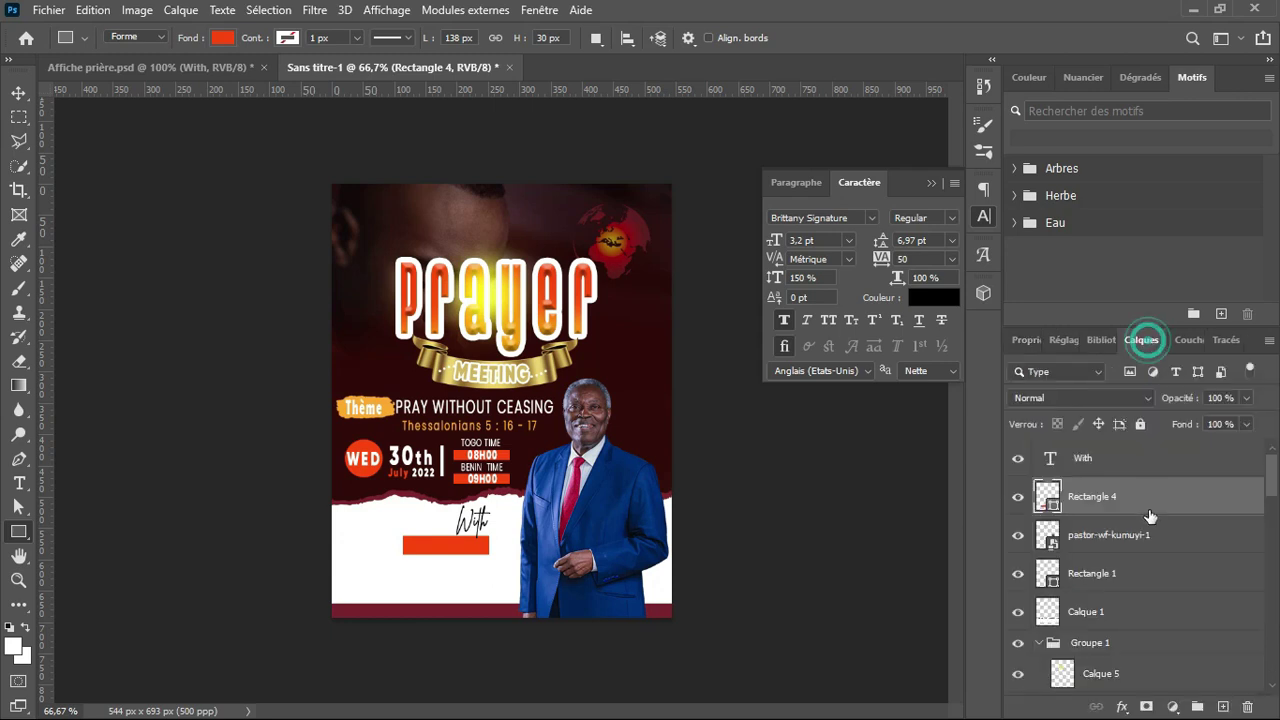
click(1221, 707)
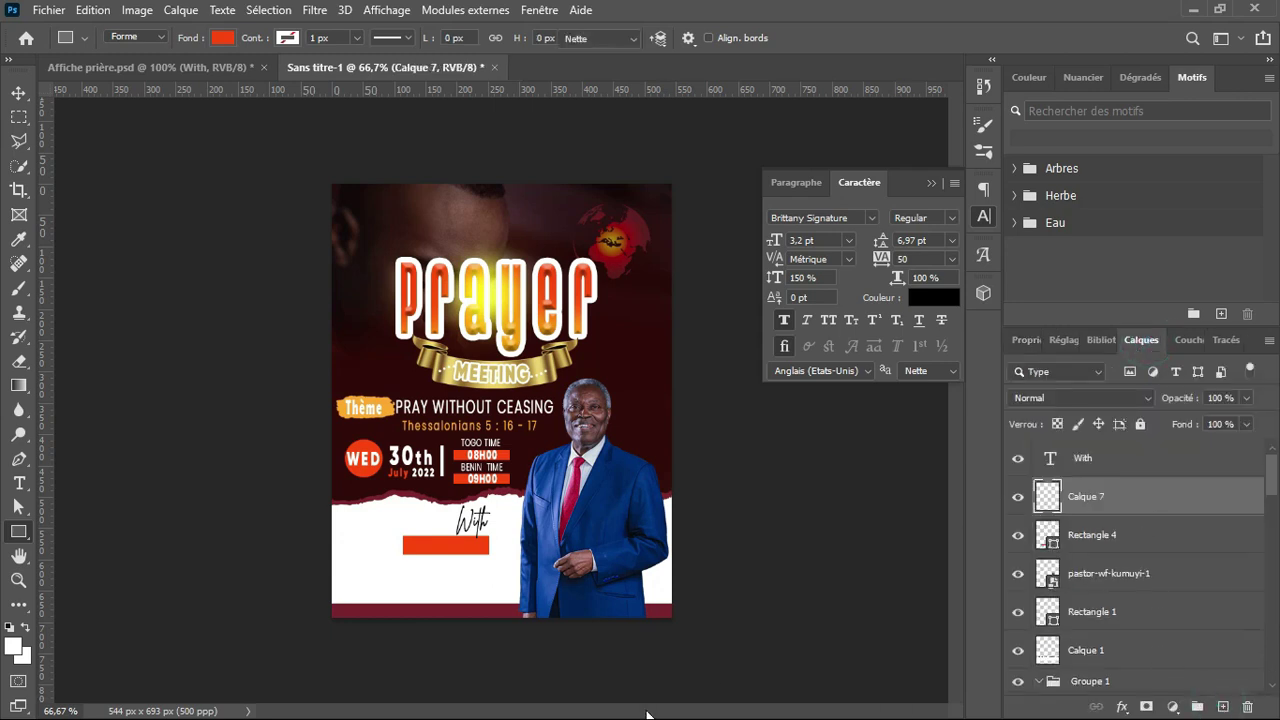
key(t)
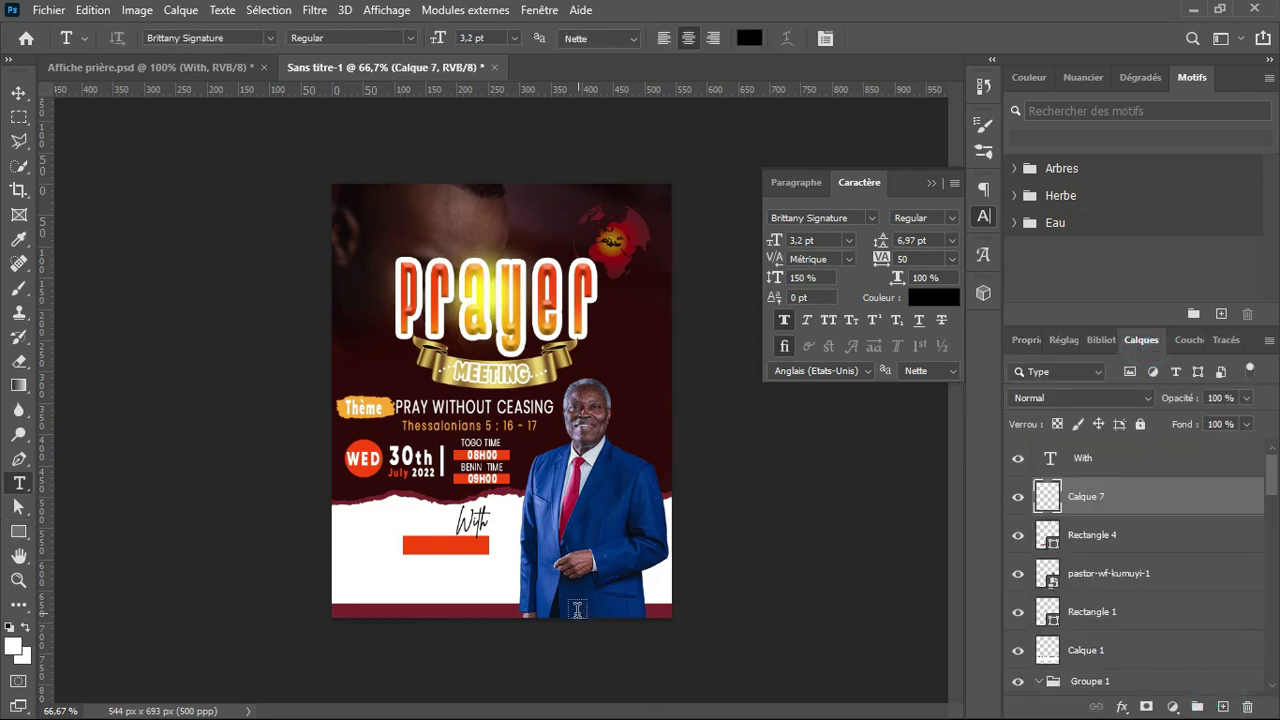
click(749, 39)
text(fff)
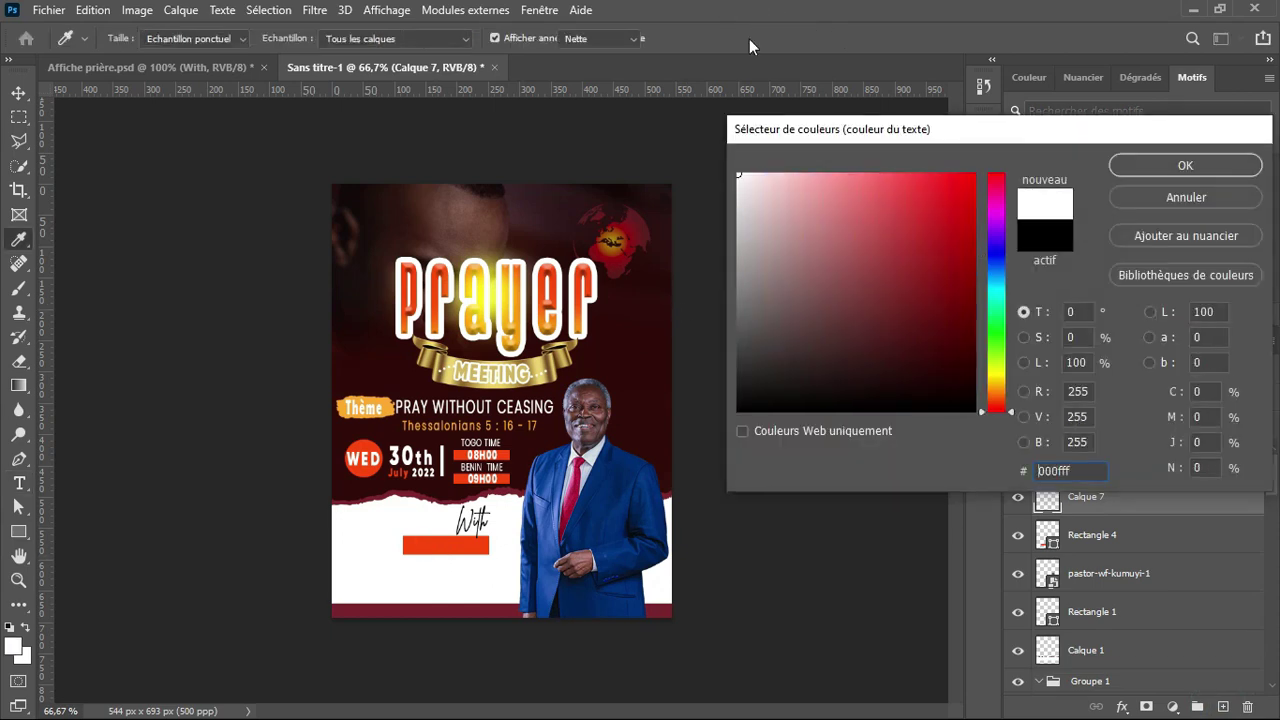
key(Return)
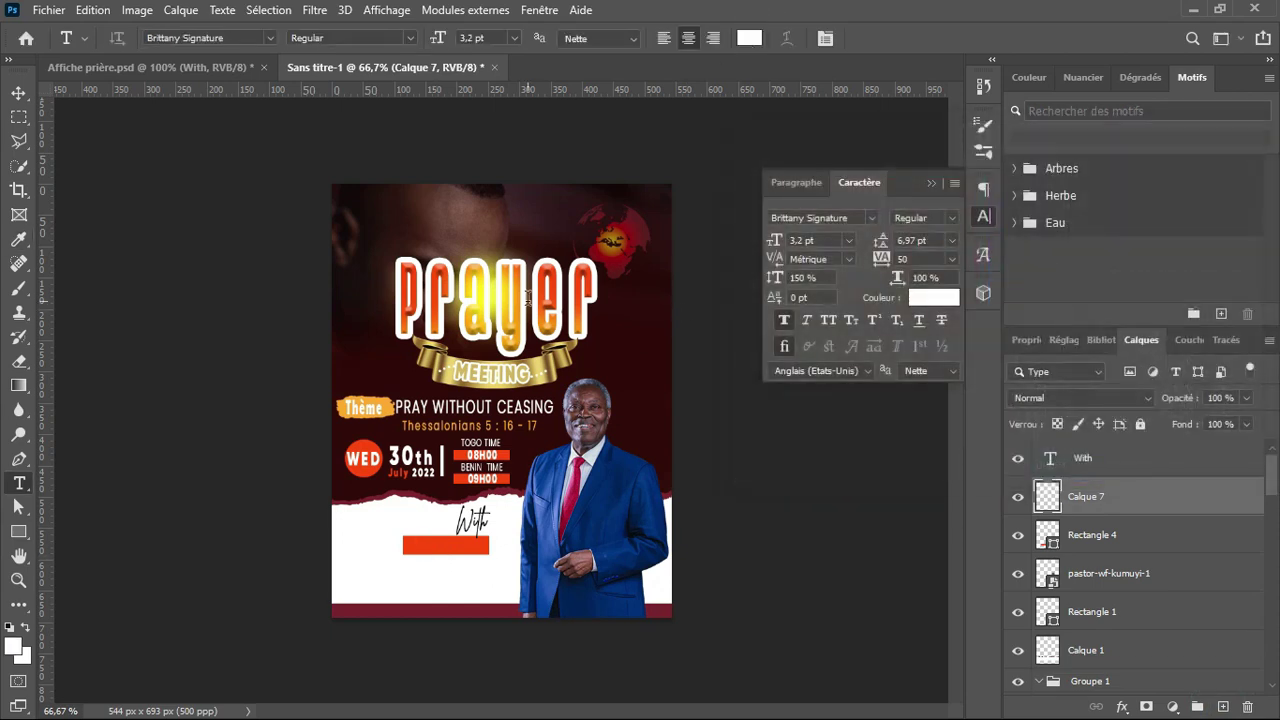
click(410, 545)
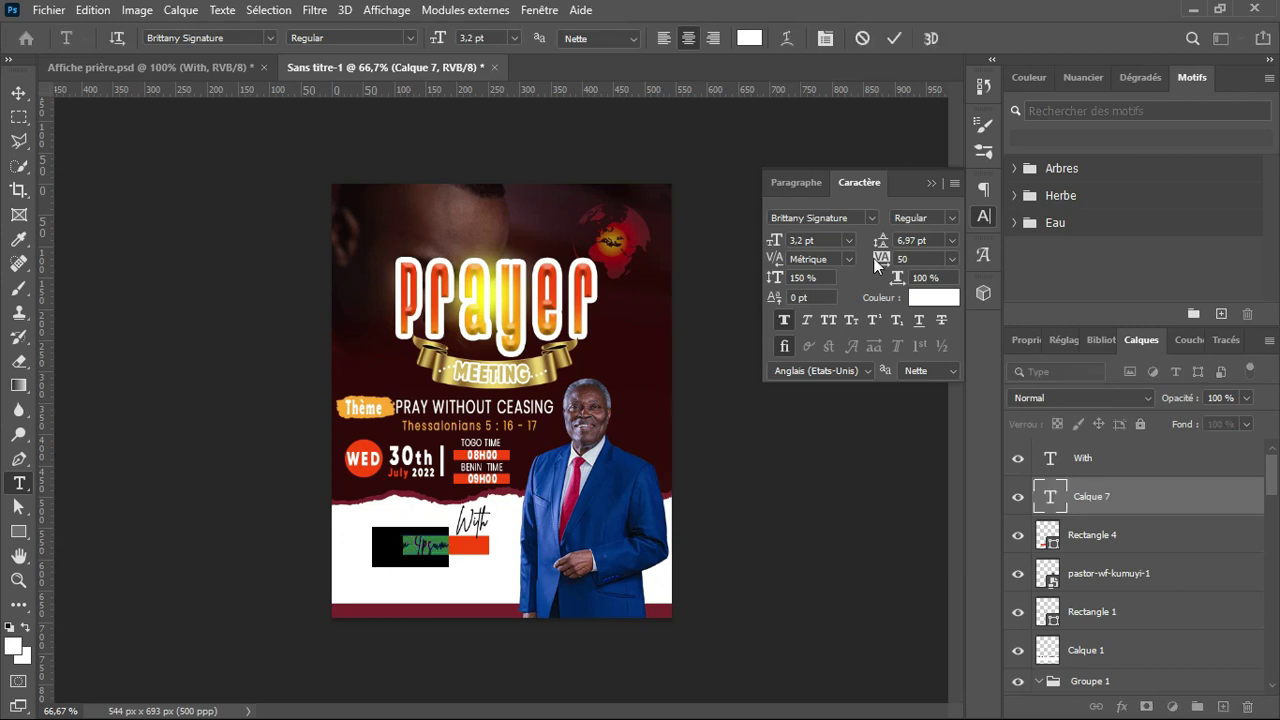
click(872, 216)
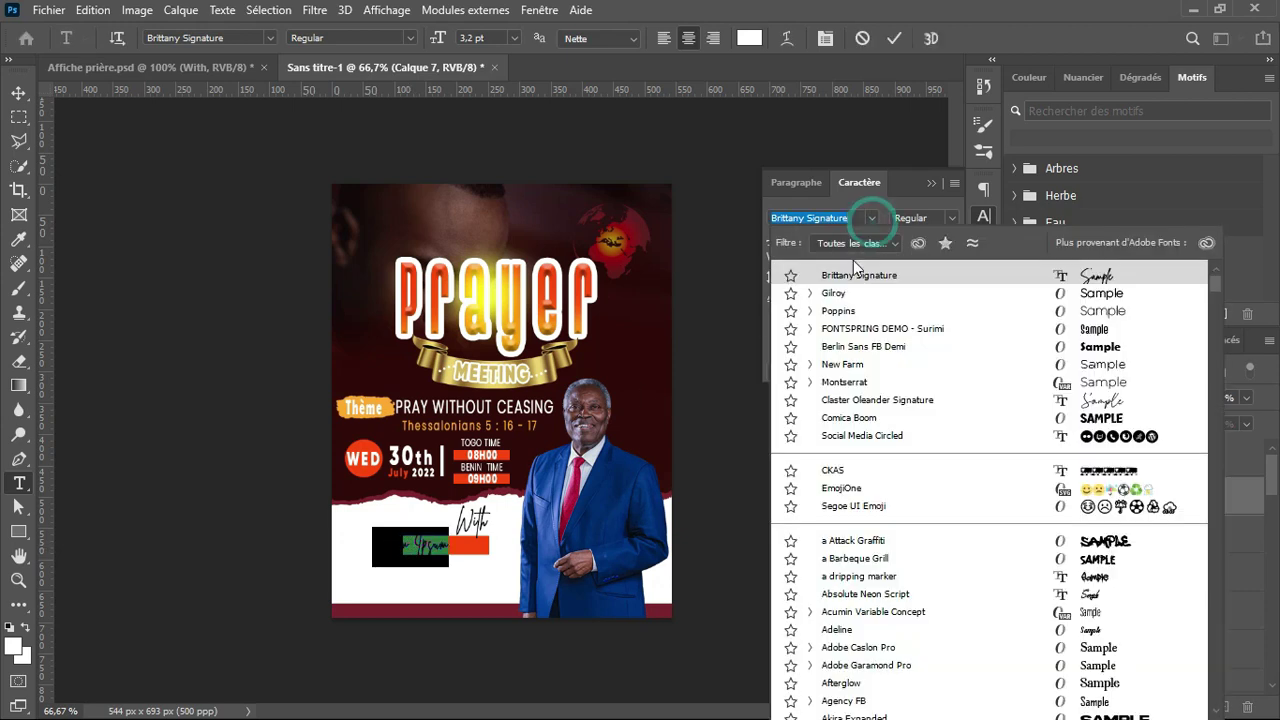
click(848, 291)
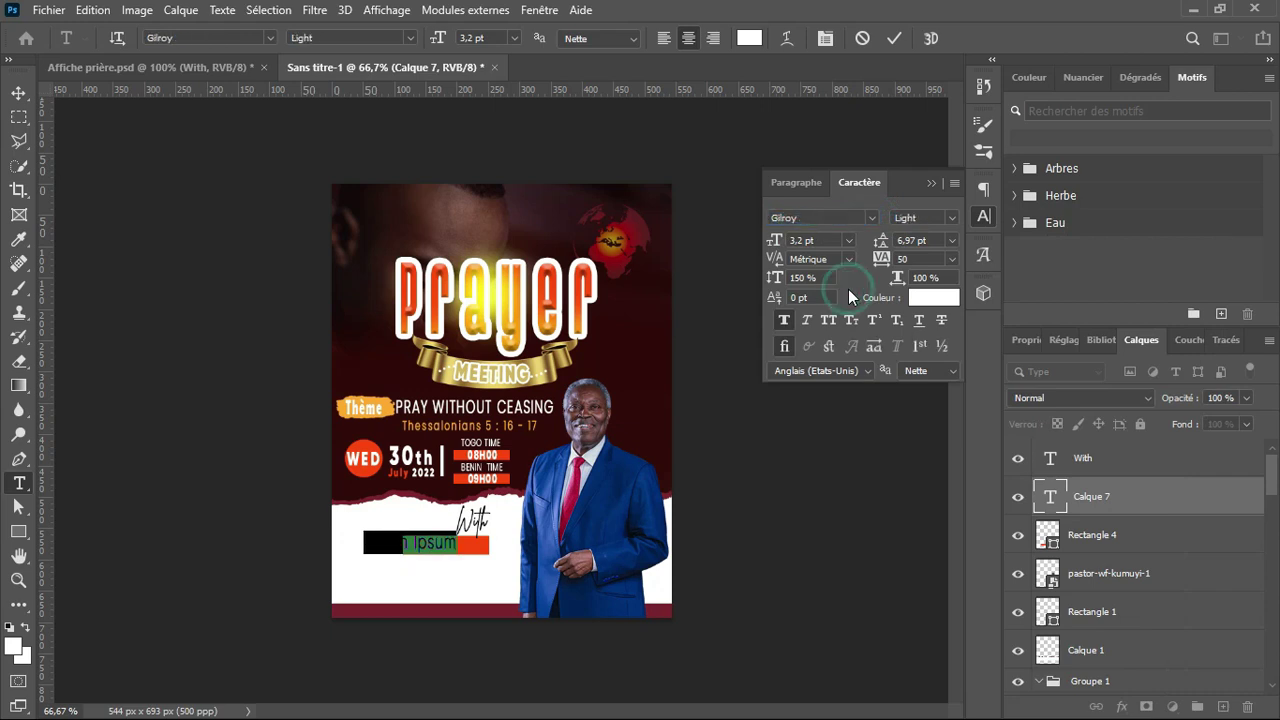
key(BackSpace)
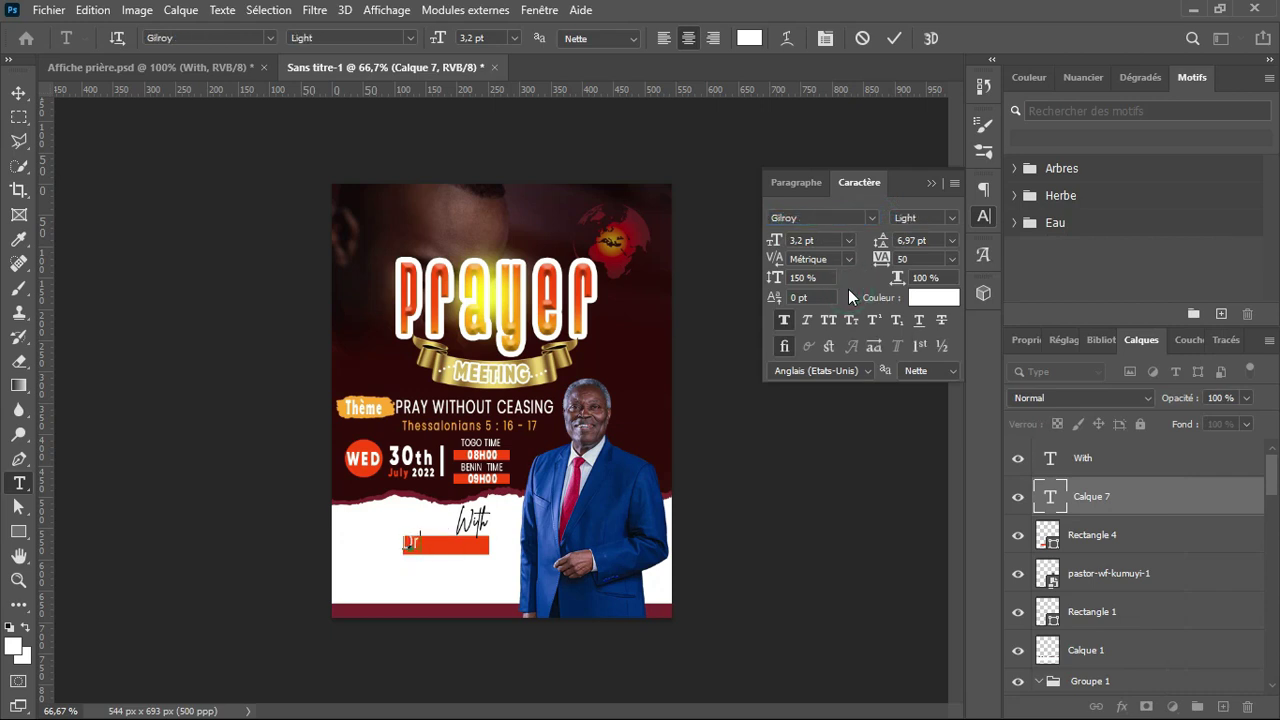
text(KUMUYI)
click(894, 39)
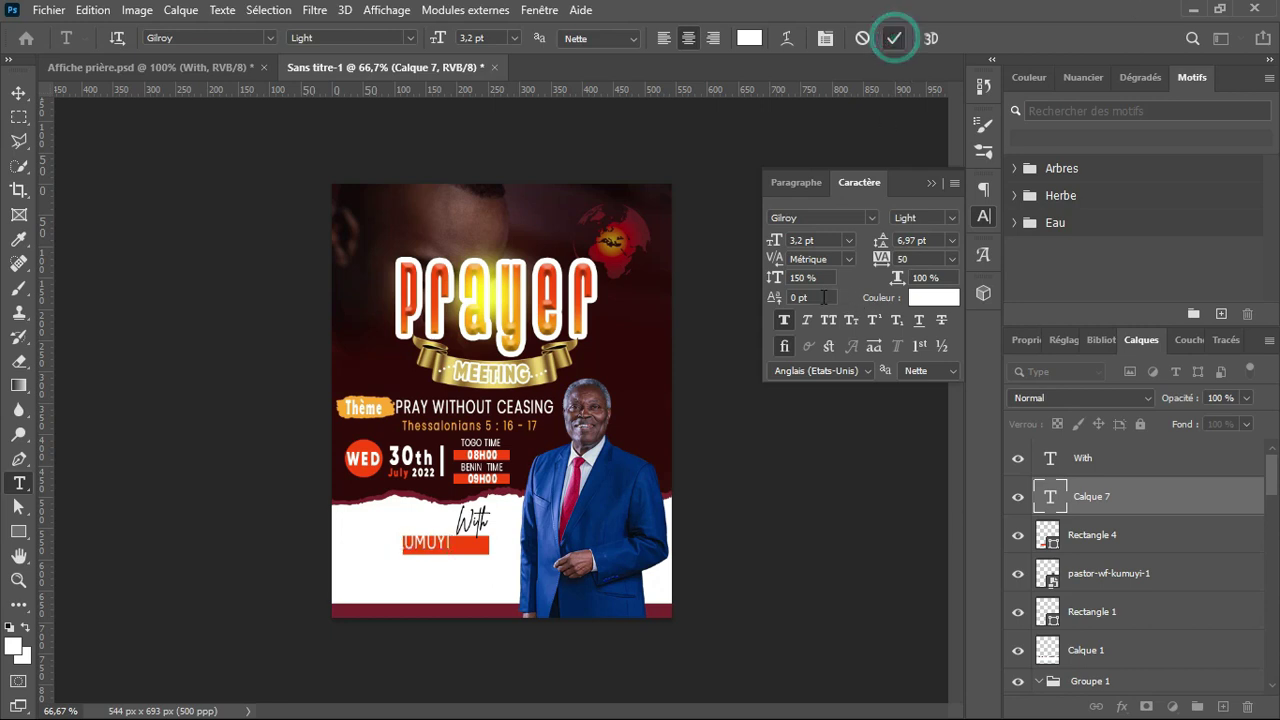
Set the vertical scale of the Dr. KUMUYI text to 100 % and nudge it right onto the red-orange bar
double_click(801, 277)
text(100)
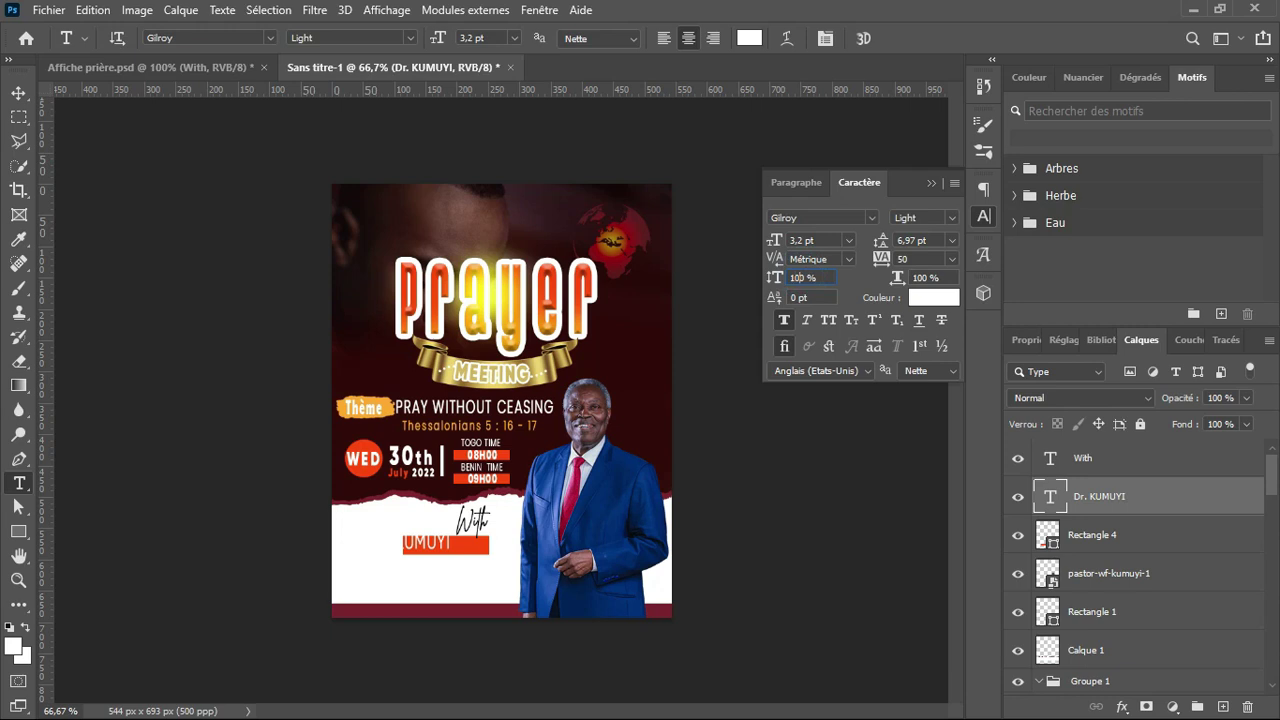
click(934, 182)
key(v)
key(Right)
key(Right)
key(Right)
key(Right)
key(Right)
key(Right)
key(Right)
key(Right)
key(Right)
key(Right)
key(Right)
key(Right)
key(Right)
key(Right)
key(Right)
key(Right)
key(Right)
key(Right)
key(Right)
key(Right)
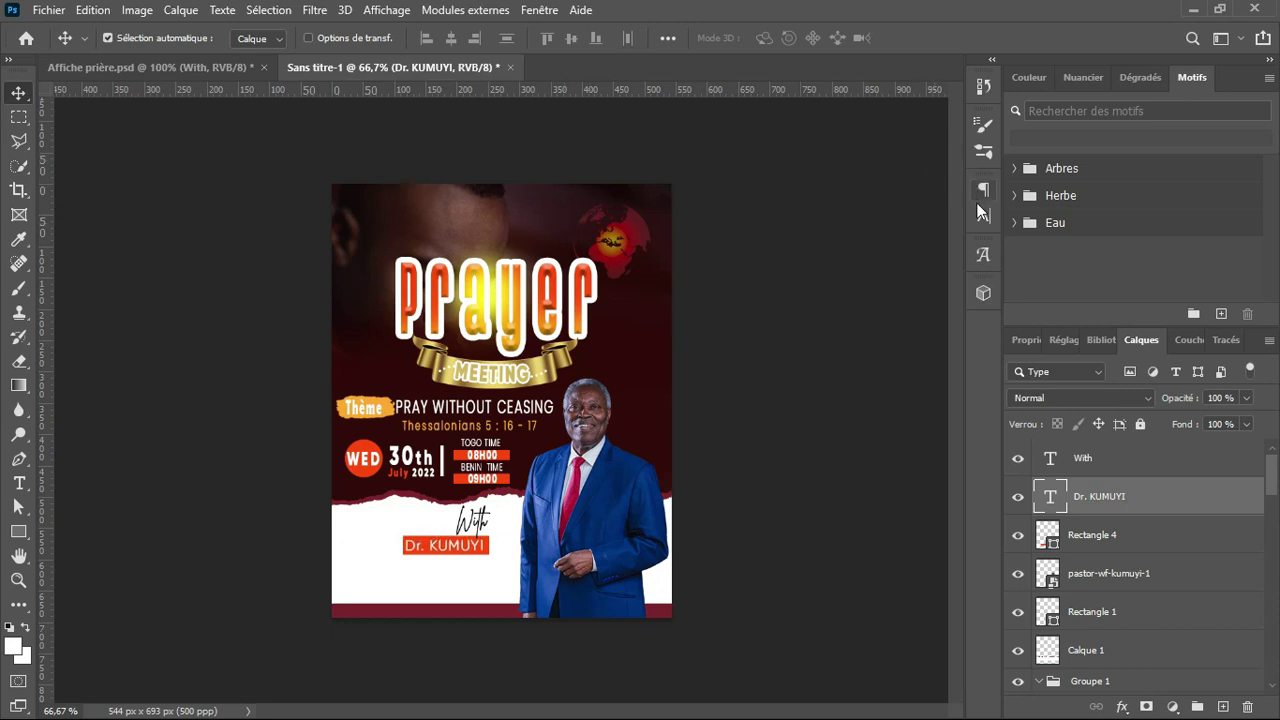
Change the Dr. KUMUYI text to Gilroy ExtraBold and turn off its faux bold
click(982, 215)
click(949, 217)
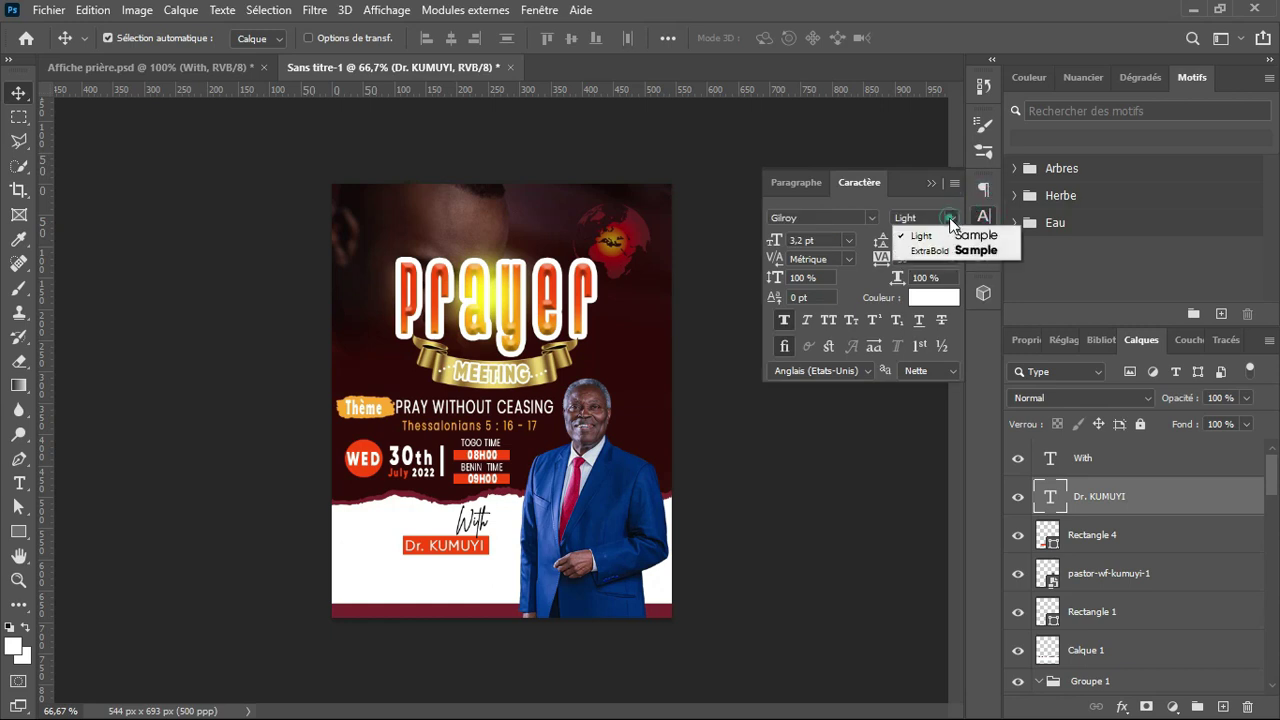
click(934, 252)
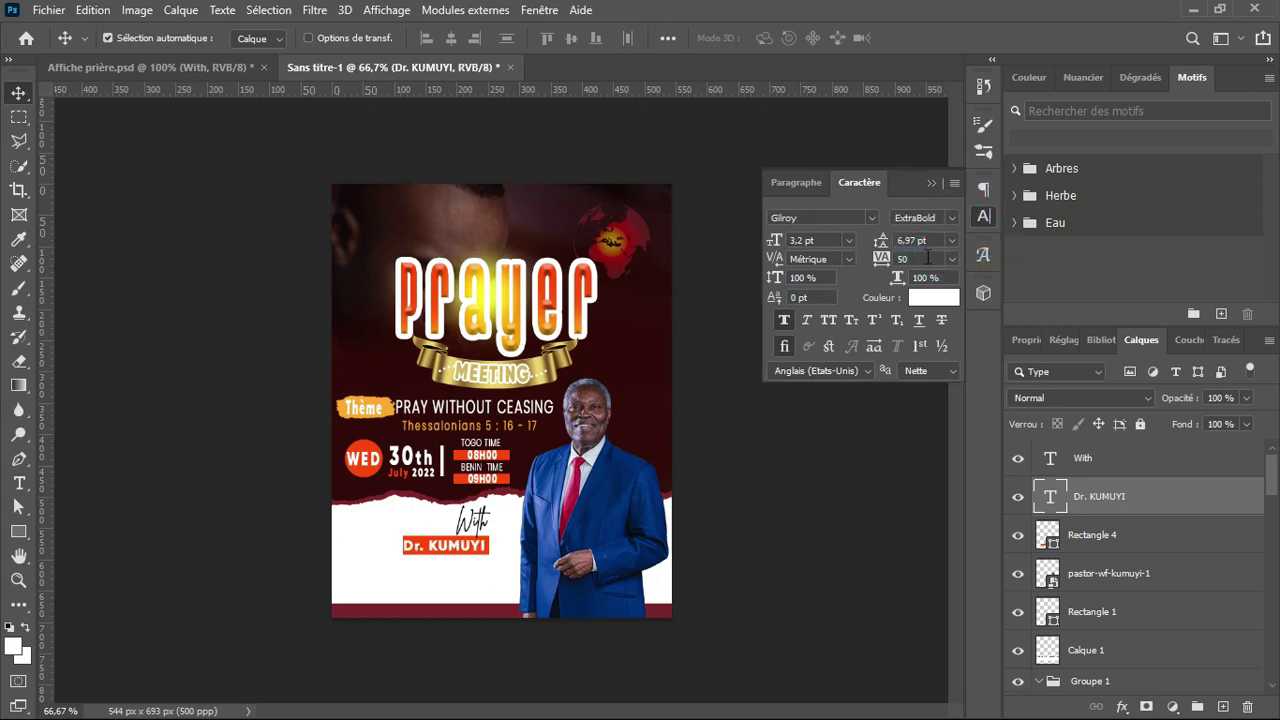
click(784, 320)
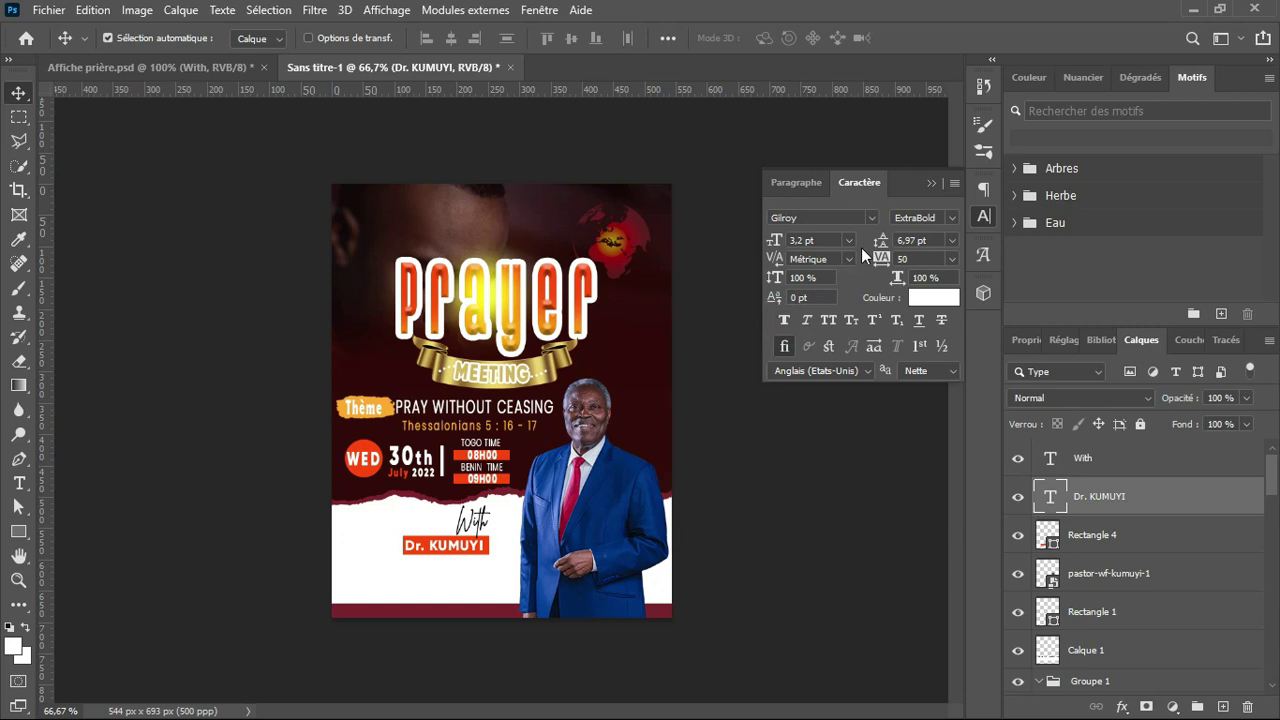
click(927, 189)
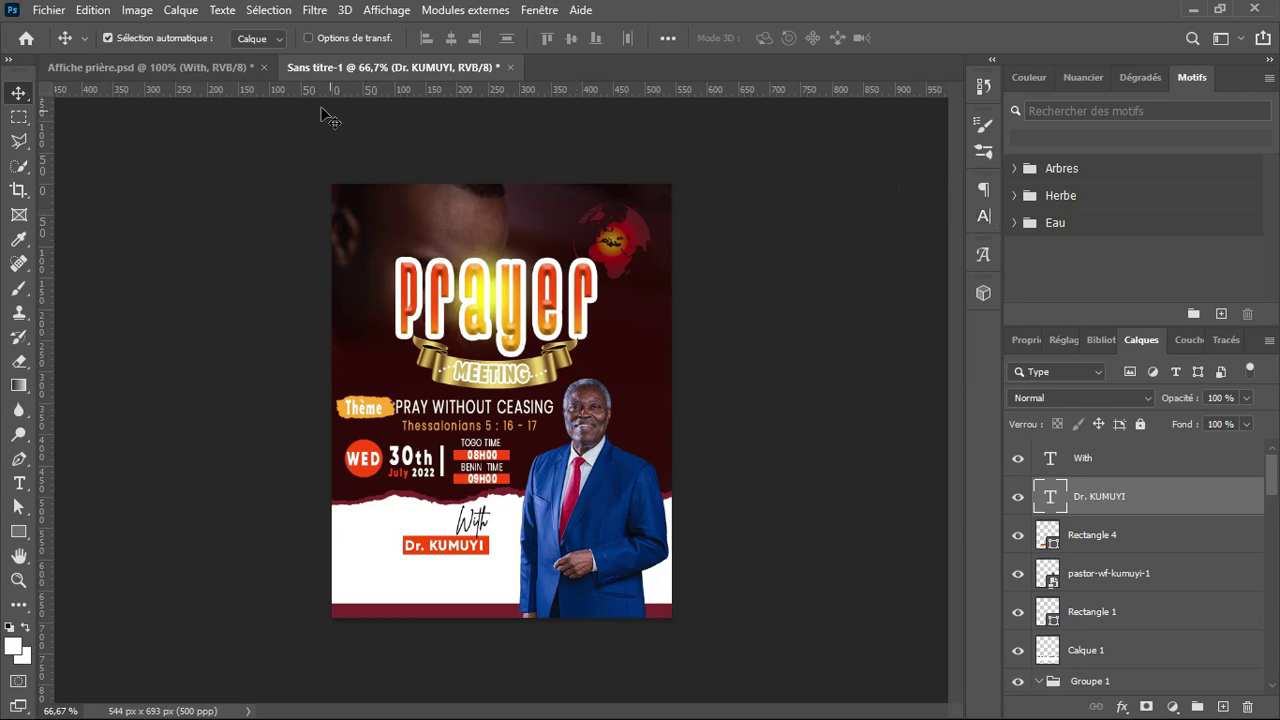
Copy the texts @ THE GLOBAL CRUSADE and The gospel to every creature from Affiche prière.psd into Sans titre-1, below the red-orange bar
click(228, 74)
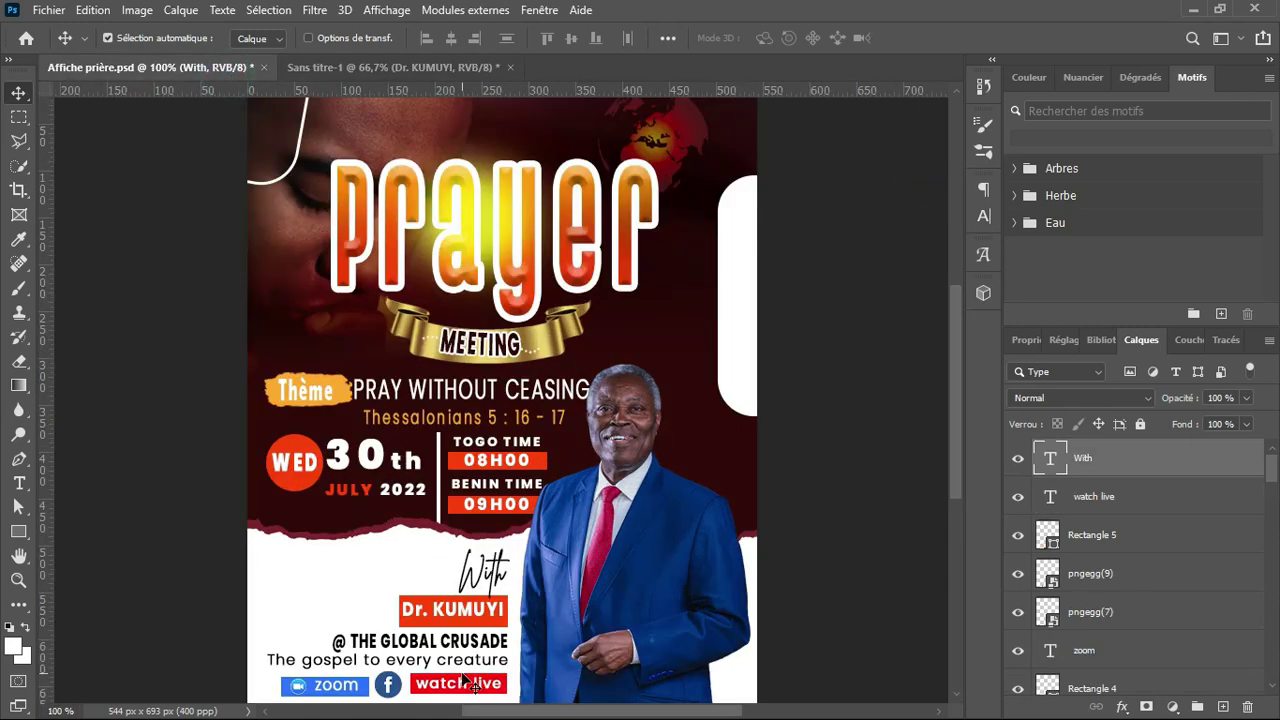
click(364, 640)
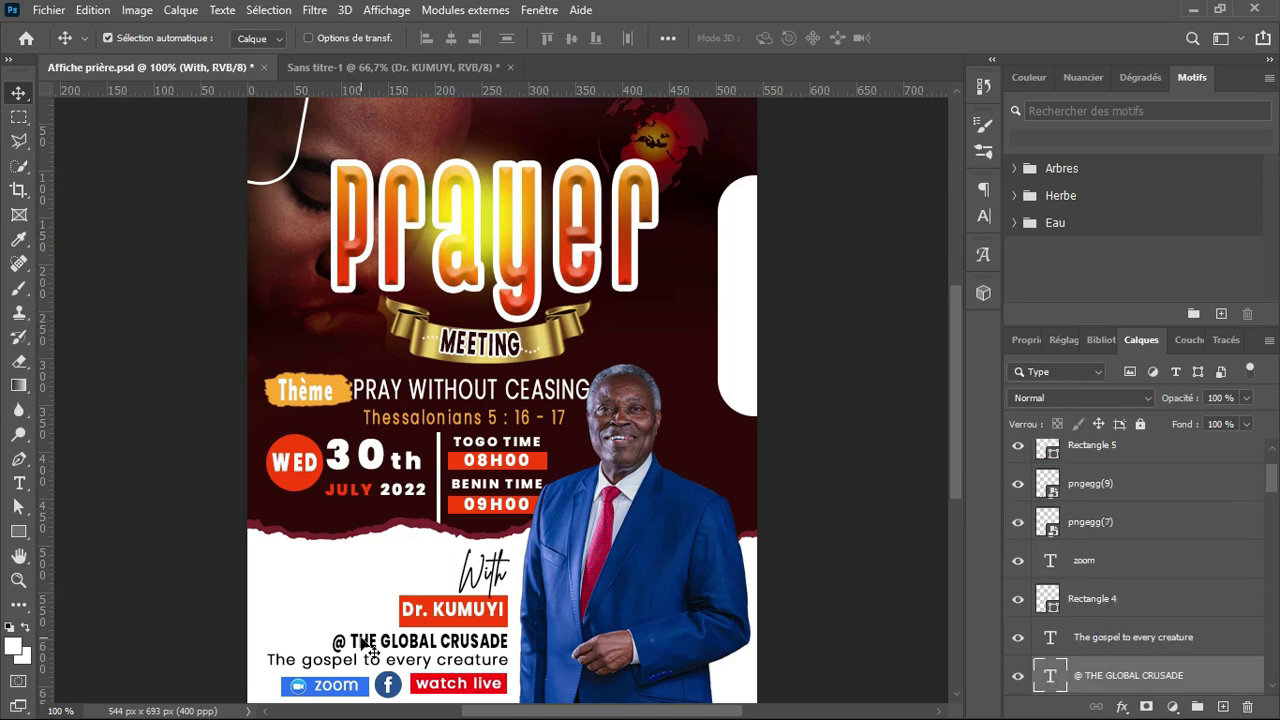
drag(372, 648, 451, 569)
click(314, 67)
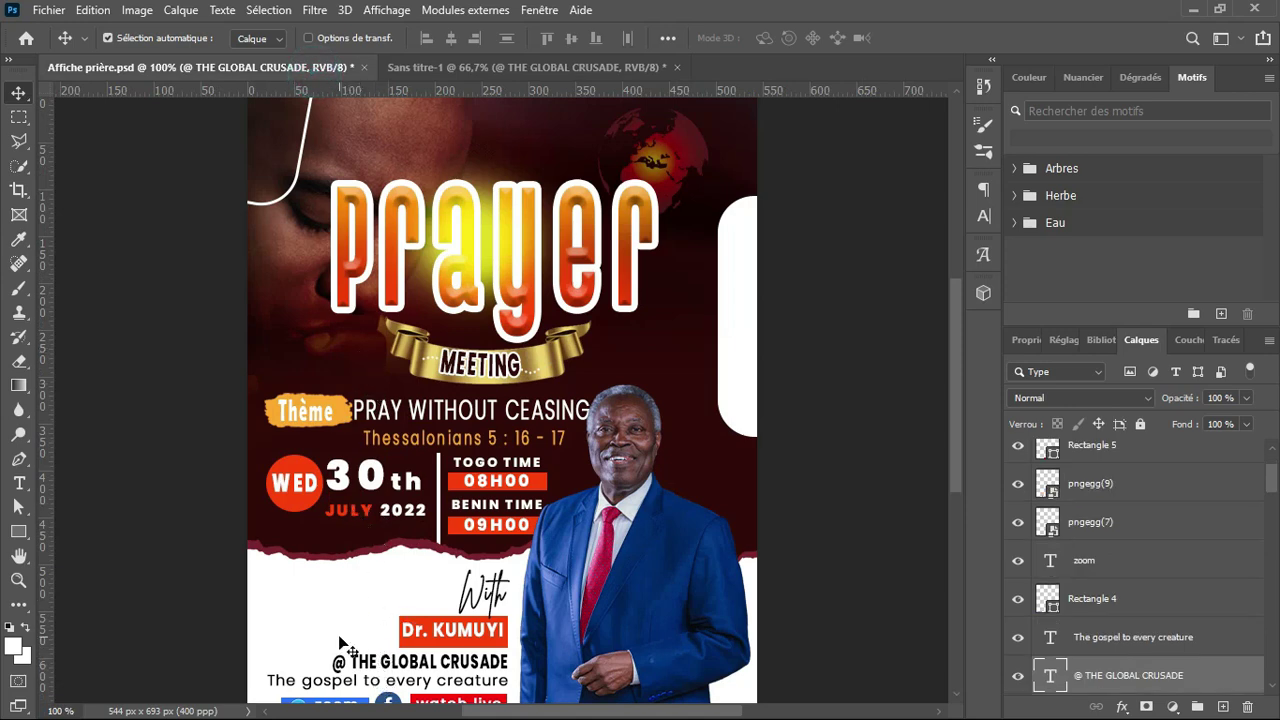
drag(355, 683, 425, 579)
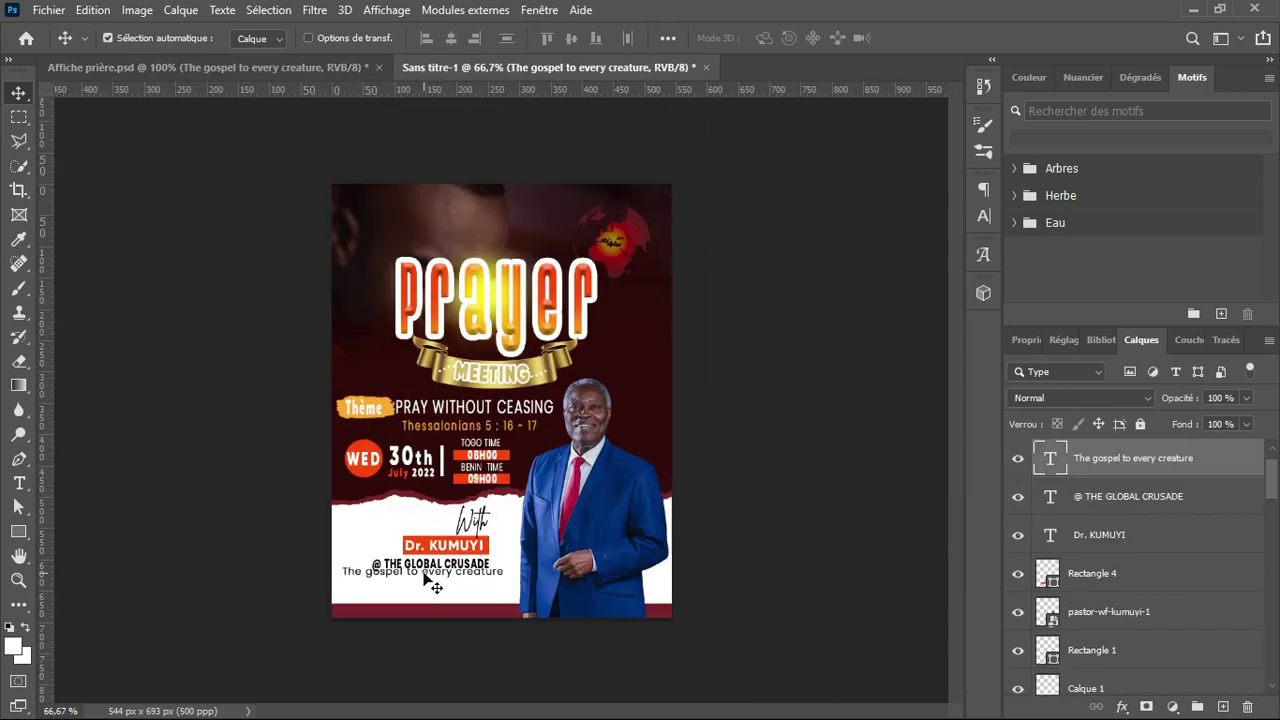
Nudge The gospel to every creature slightly down and left so it clears the @ THE GLOBAL CRUSADE line
key(Down)
key(Down)
key(Down)
key(Down)
key(Down)
key(Down)
key(Left)
key(Left)
key(Left)
key(Left)
key(Left)
key(Left)
key(Left)
key(Left)
key(Left)
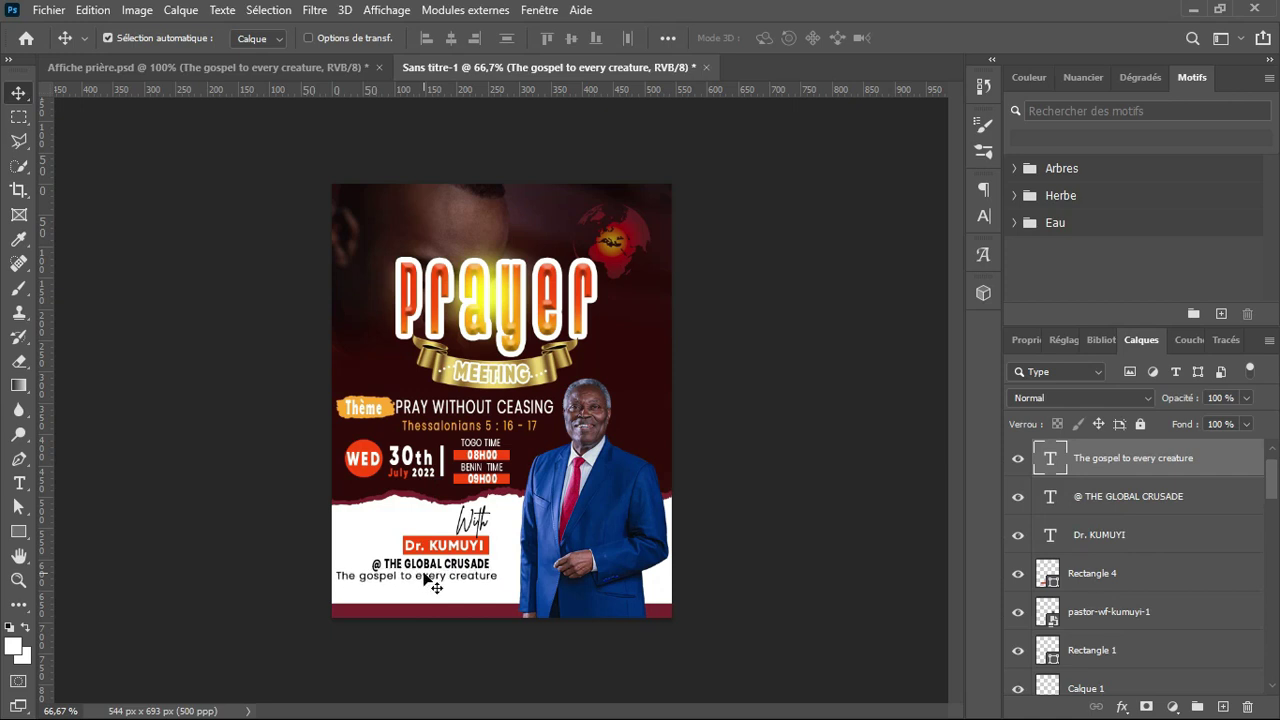
Nudge @ THE GLOBAL CRUSADE right until its right end lines up with The gospel to every creature
click(487, 565)
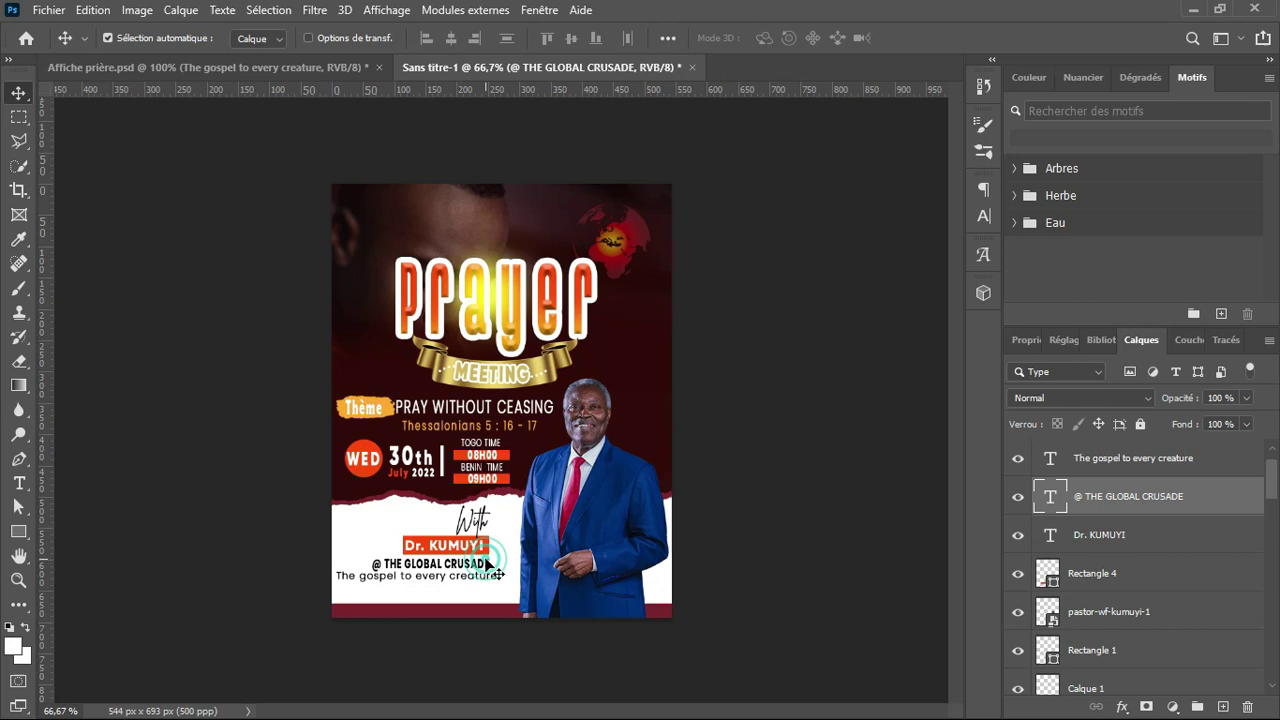
key(Right)
key(Right)
key(Right)
key(Right)
key(Right)
key(Right)
key(Right)
key(Right)
key(Right)
key(Right)
key(Right)
key(Right)
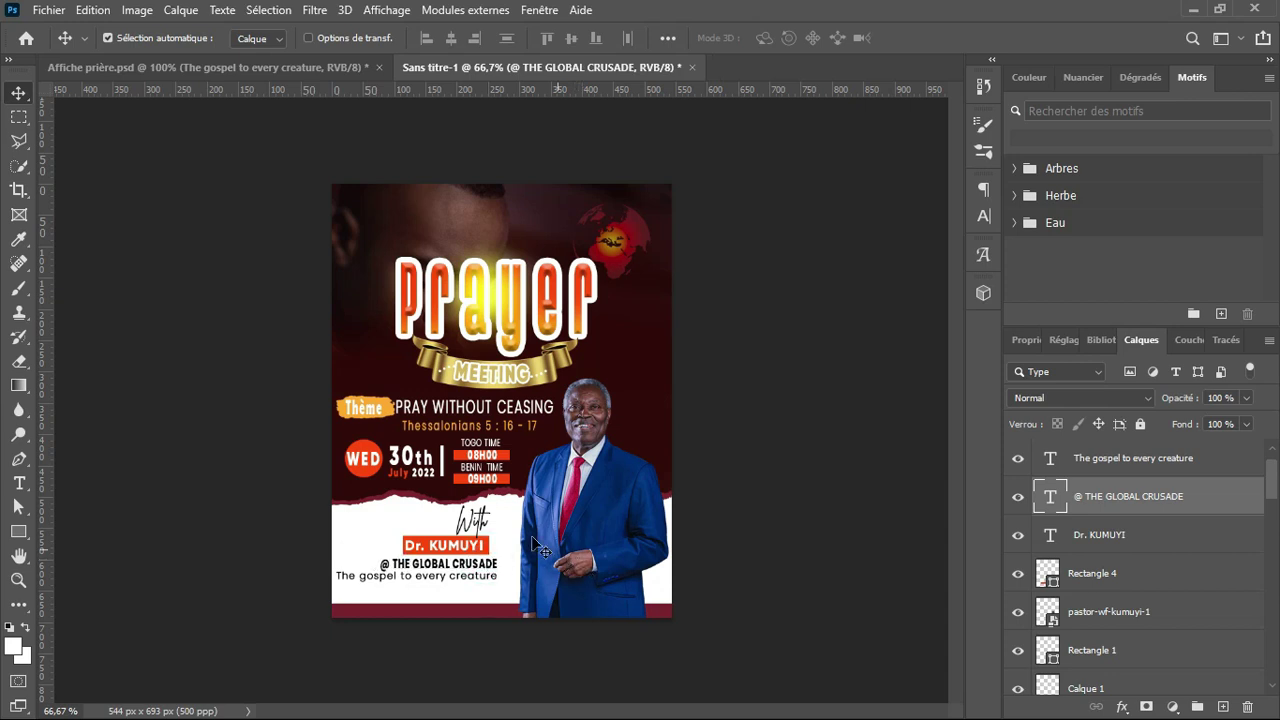
Shift Dr. KUMUYI together with its bar, and the With text, right to line up with the right end of the lines below
click(485, 550)
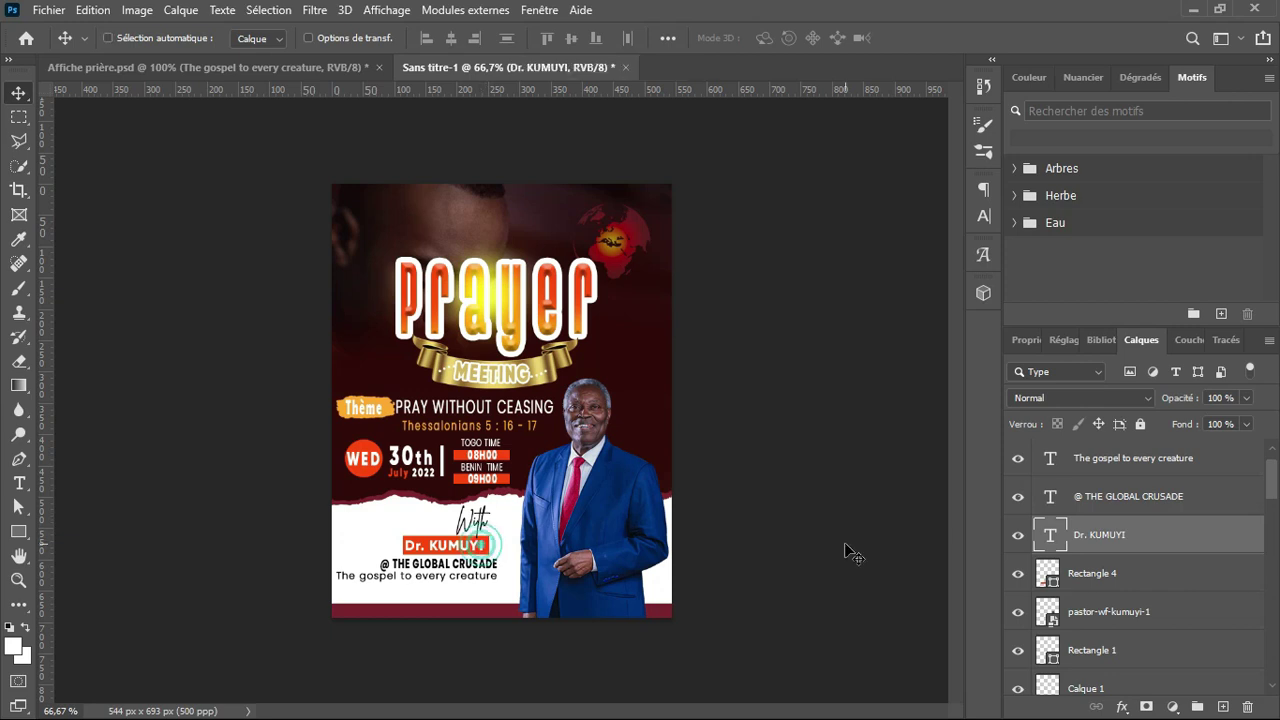
ctrl+click(1117, 573)
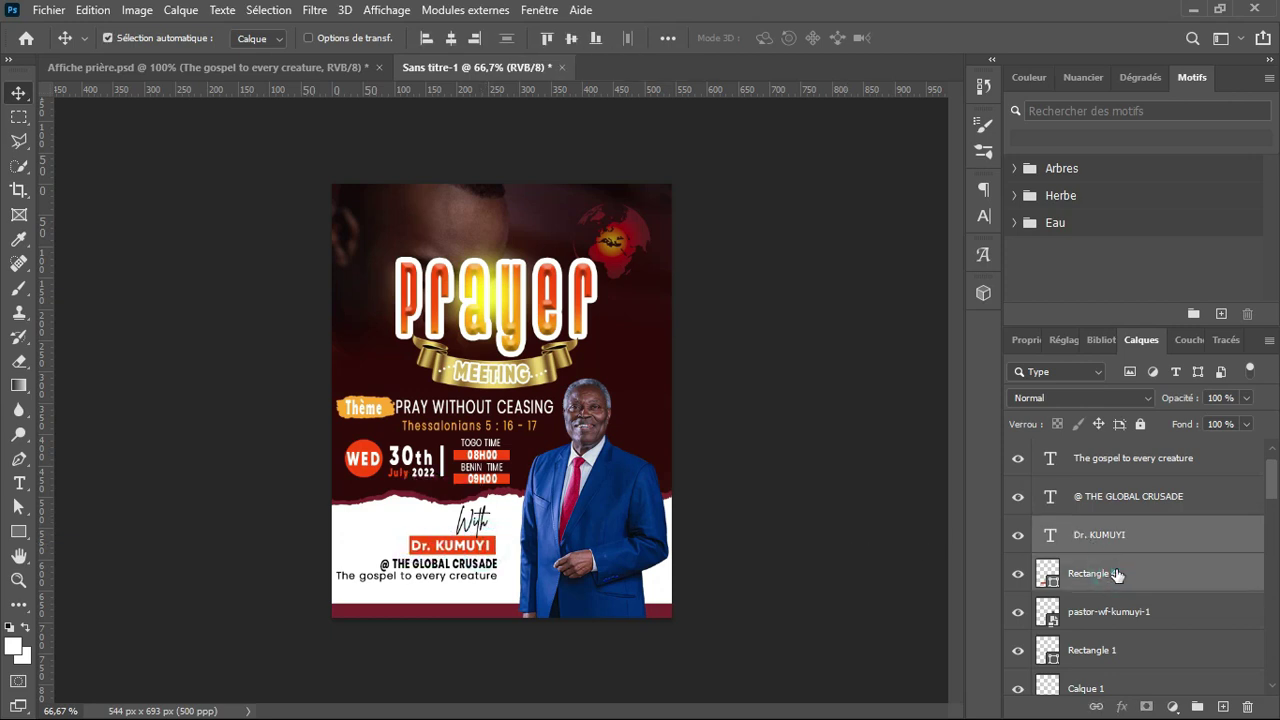
drag(482, 519, 483, 521)
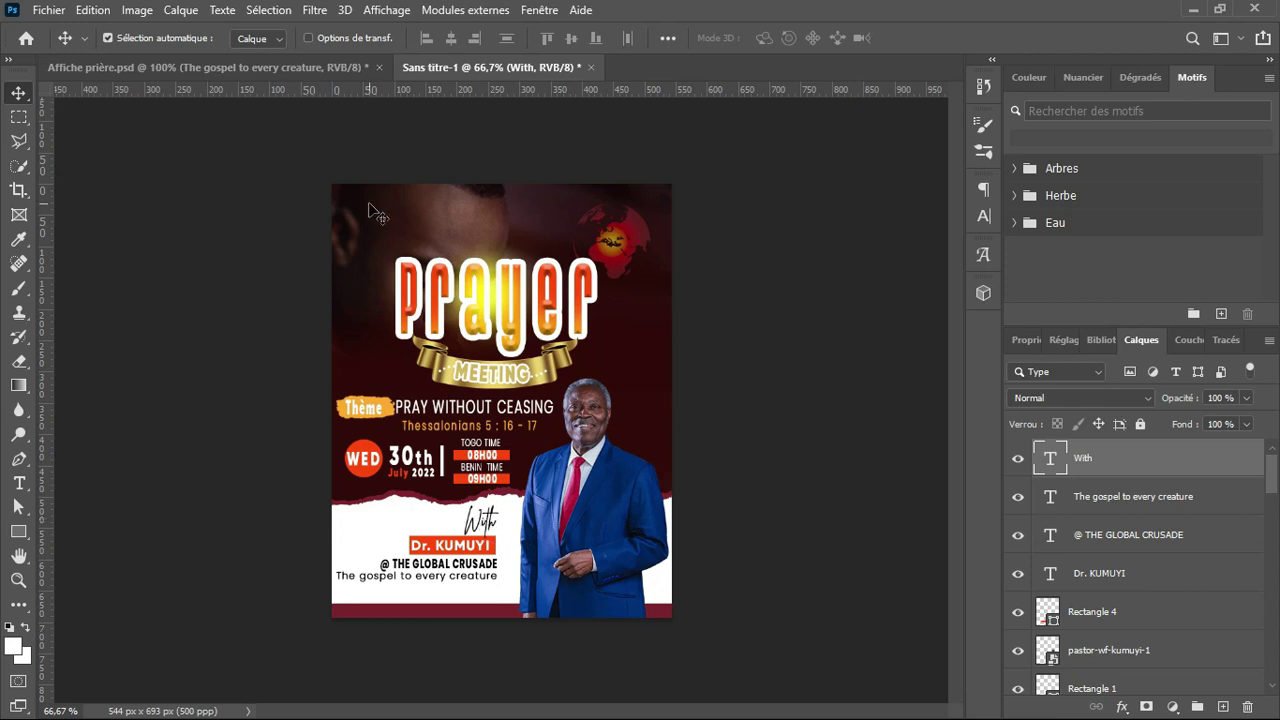
Compare with the reference poster and place the Zoom logo pngegg(7) from the Social media folder as an embedded image in Sans titre-1
click(330, 66)
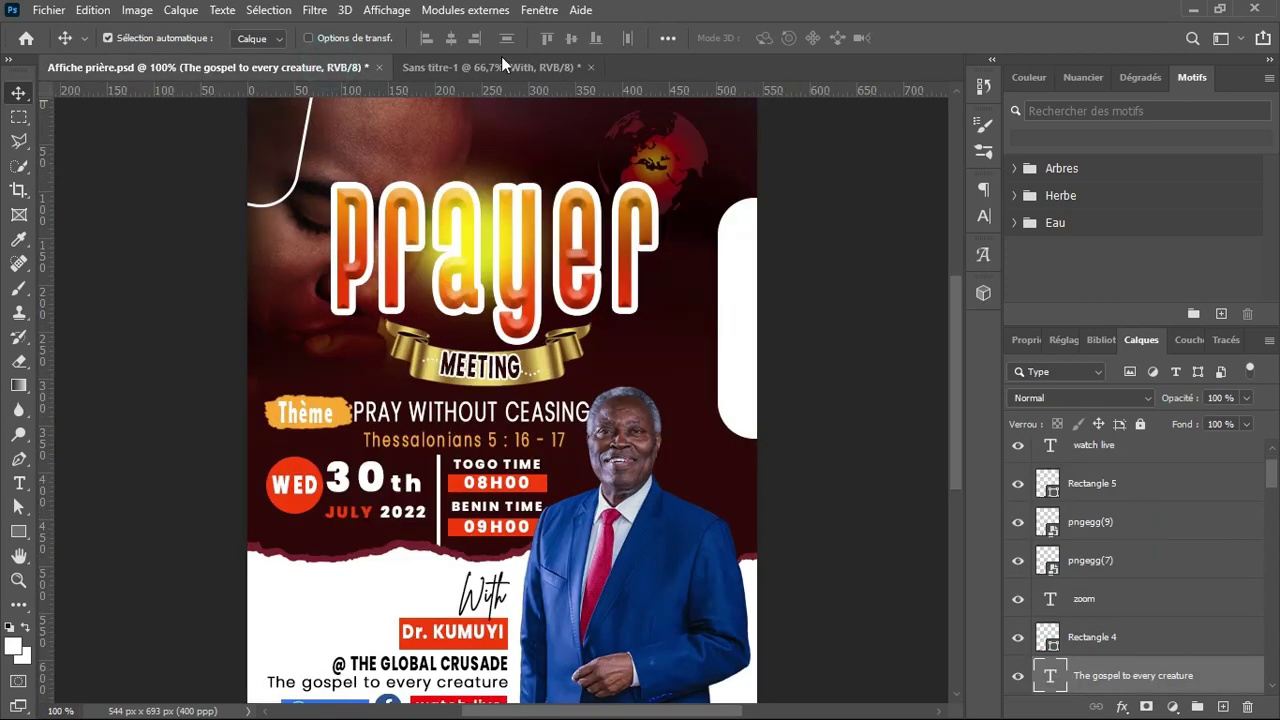
key(ctrl+minus)
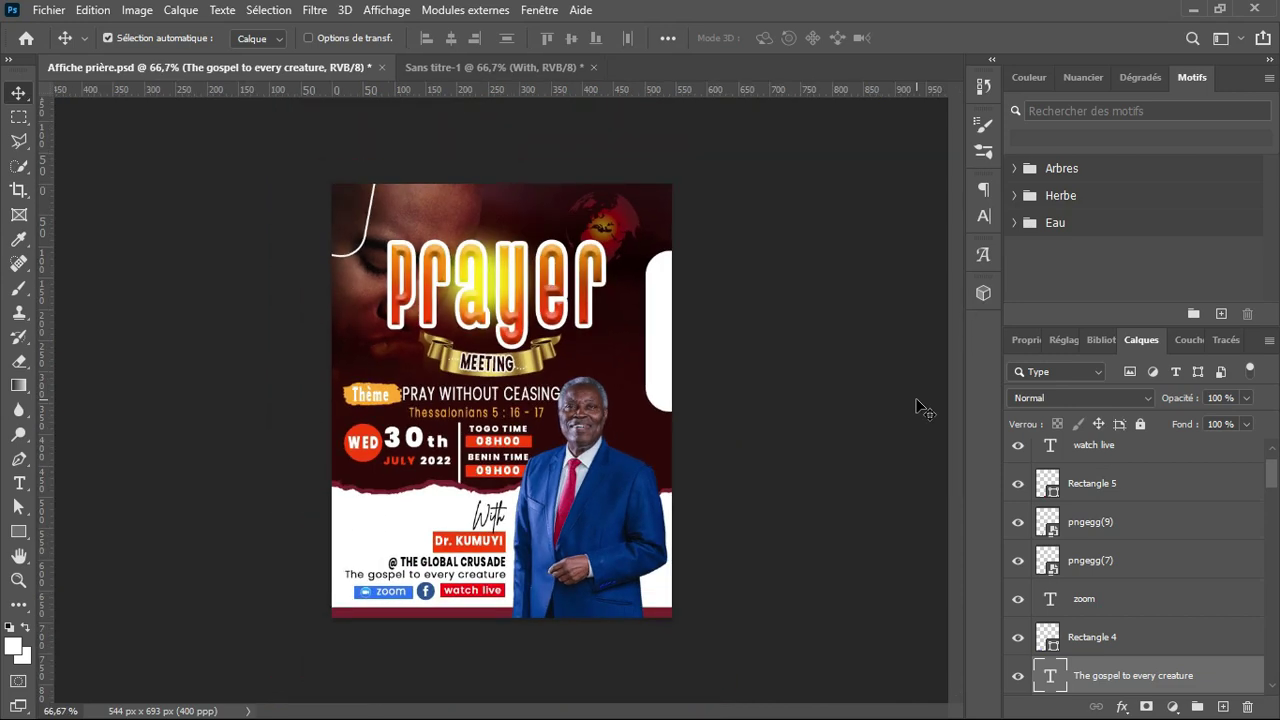
click(496, 74)
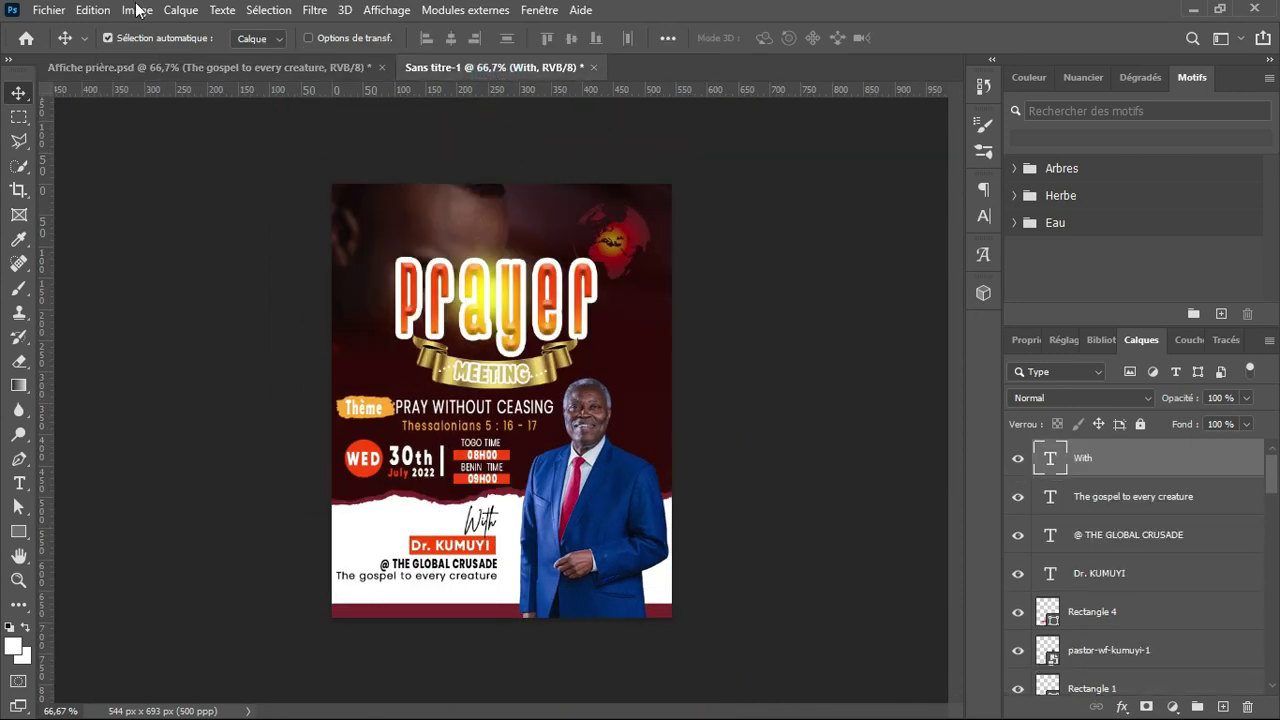
click(48, 10)
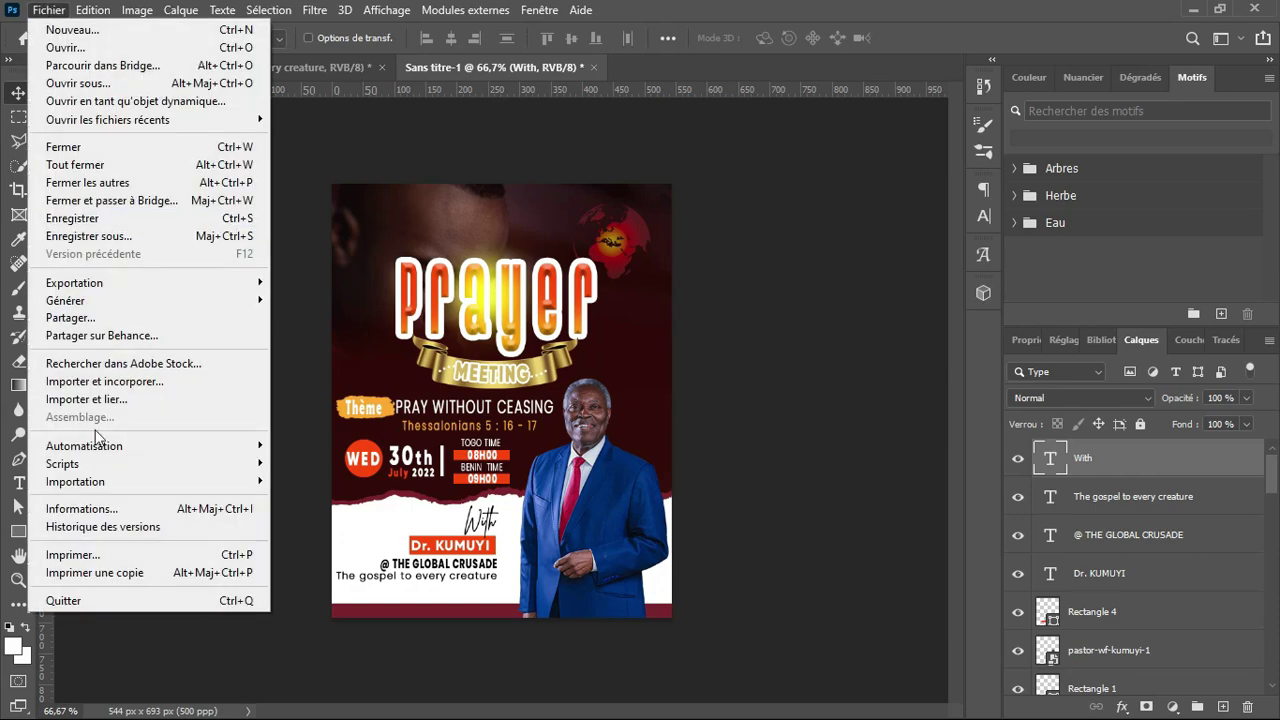
click(114, 383)
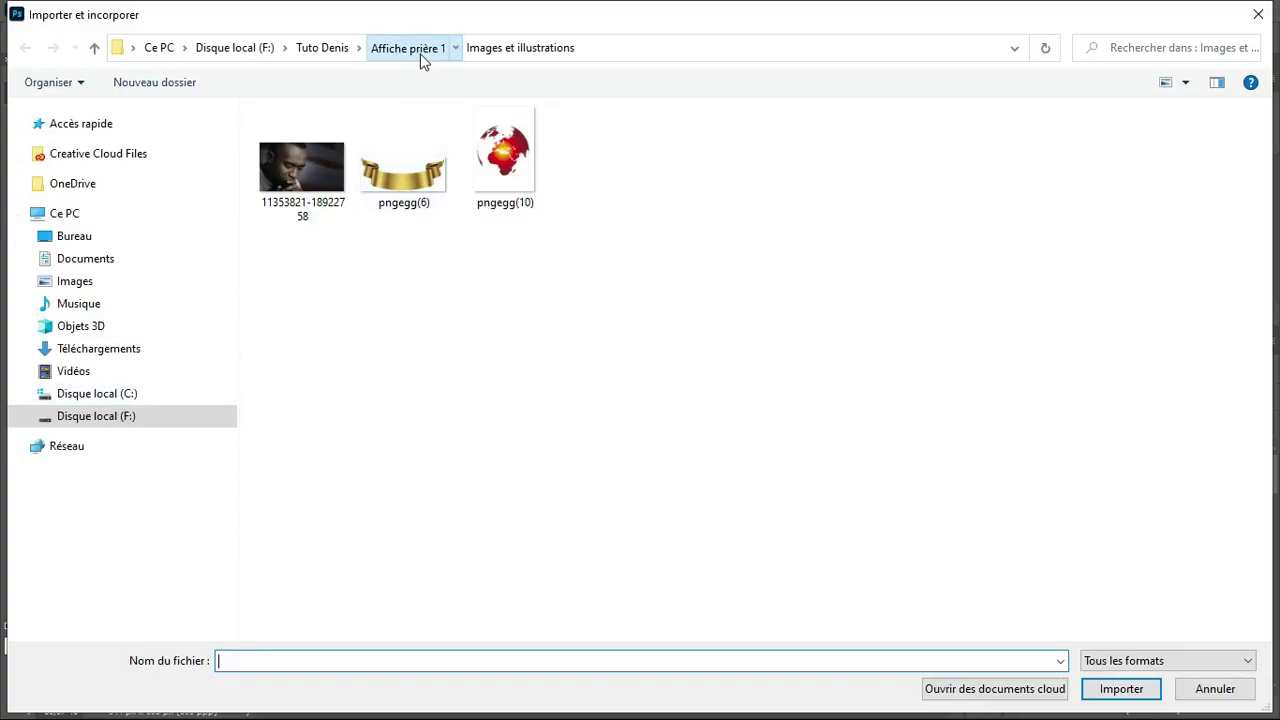
click(421, 55)
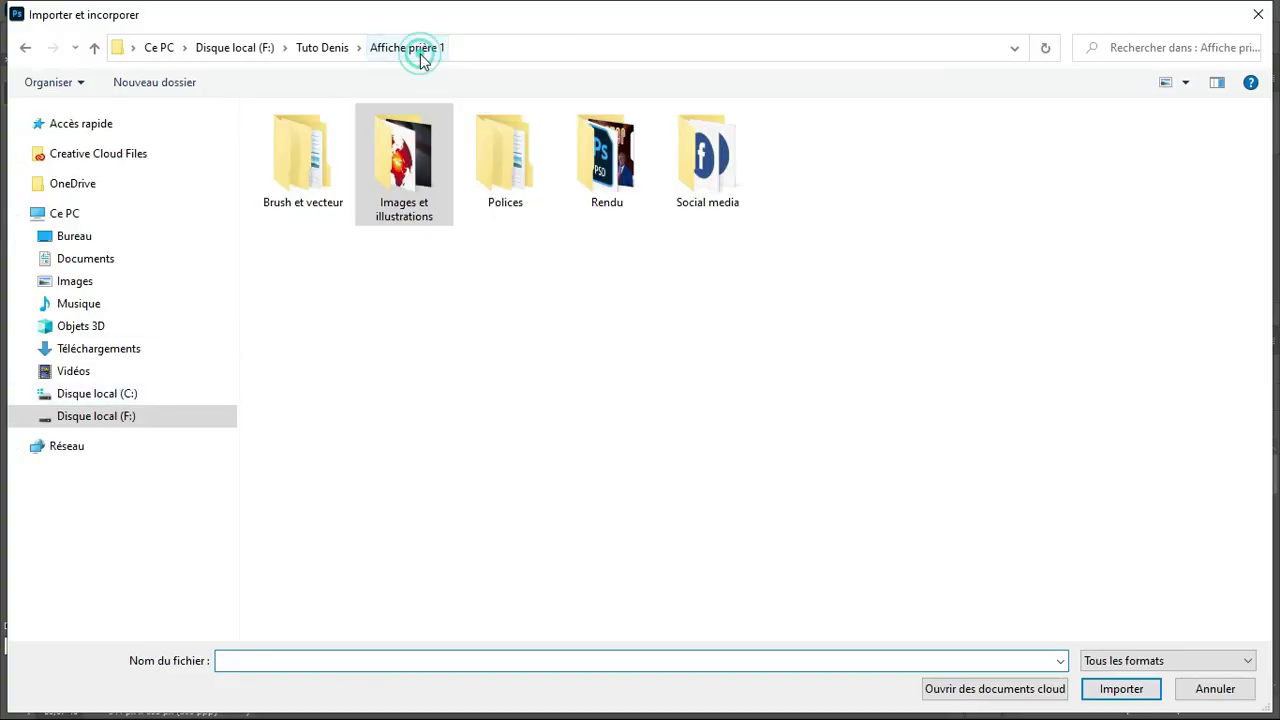
double_click(684, 135)
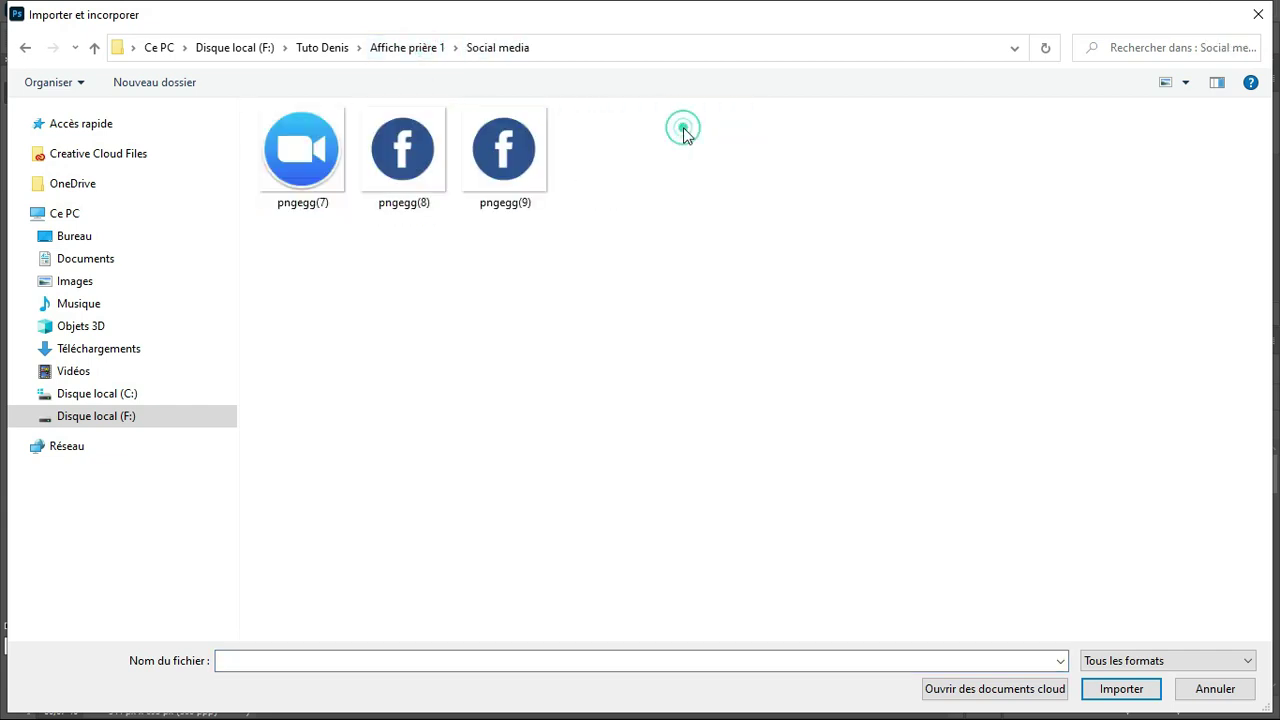
click(311, 168)
double_click(311, 166)
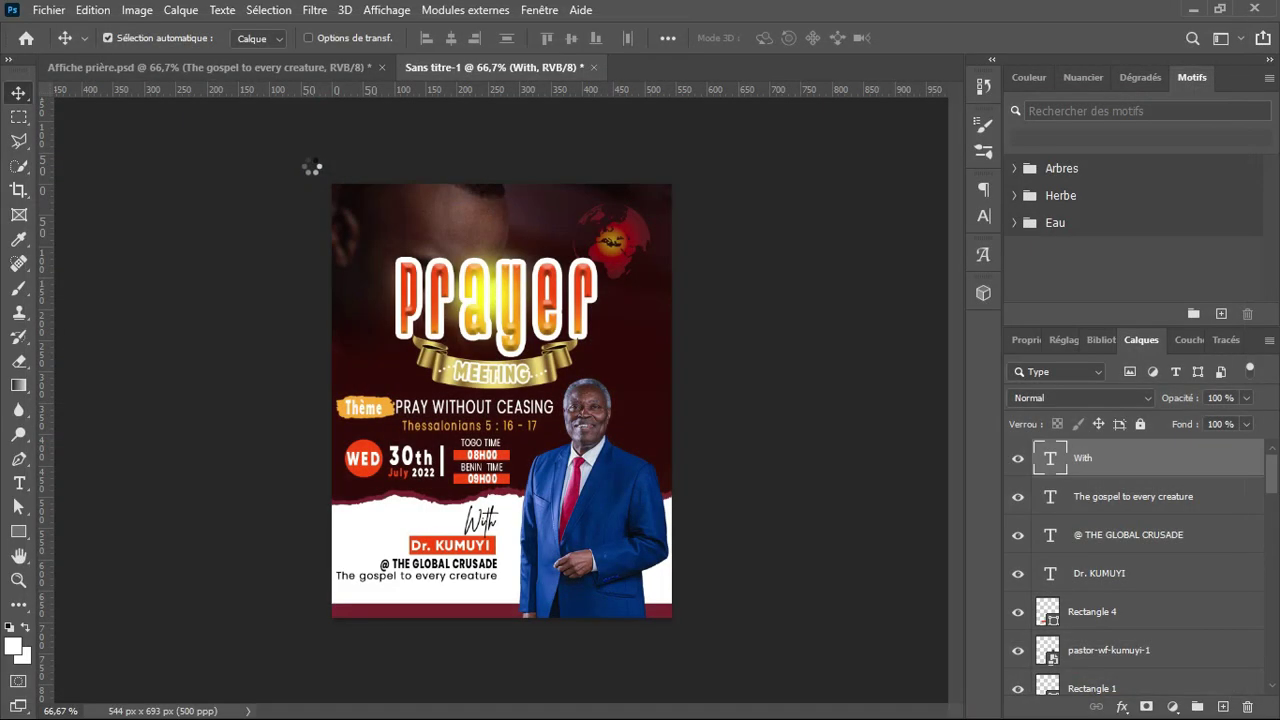
Scale the Zoom logo down to about 22 by 22 px and position it below the start of The gospel to every creature
drag(508, 232, 369, 583)
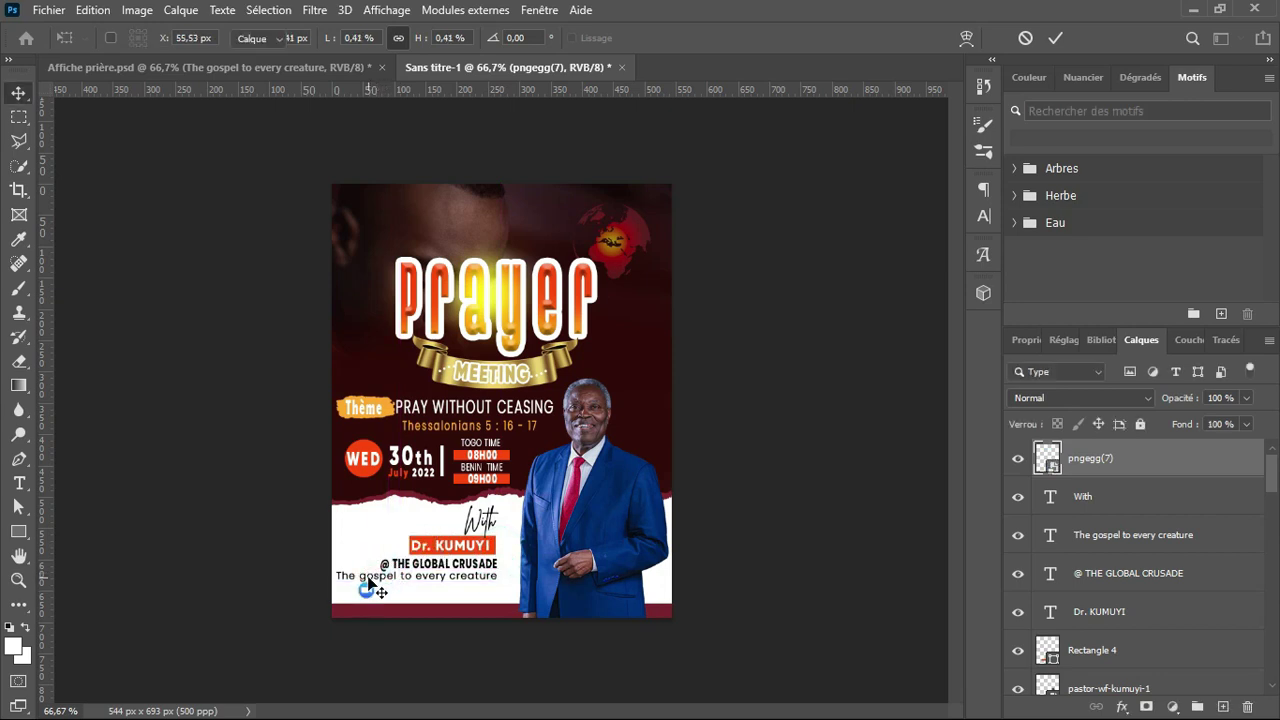
key(Return)
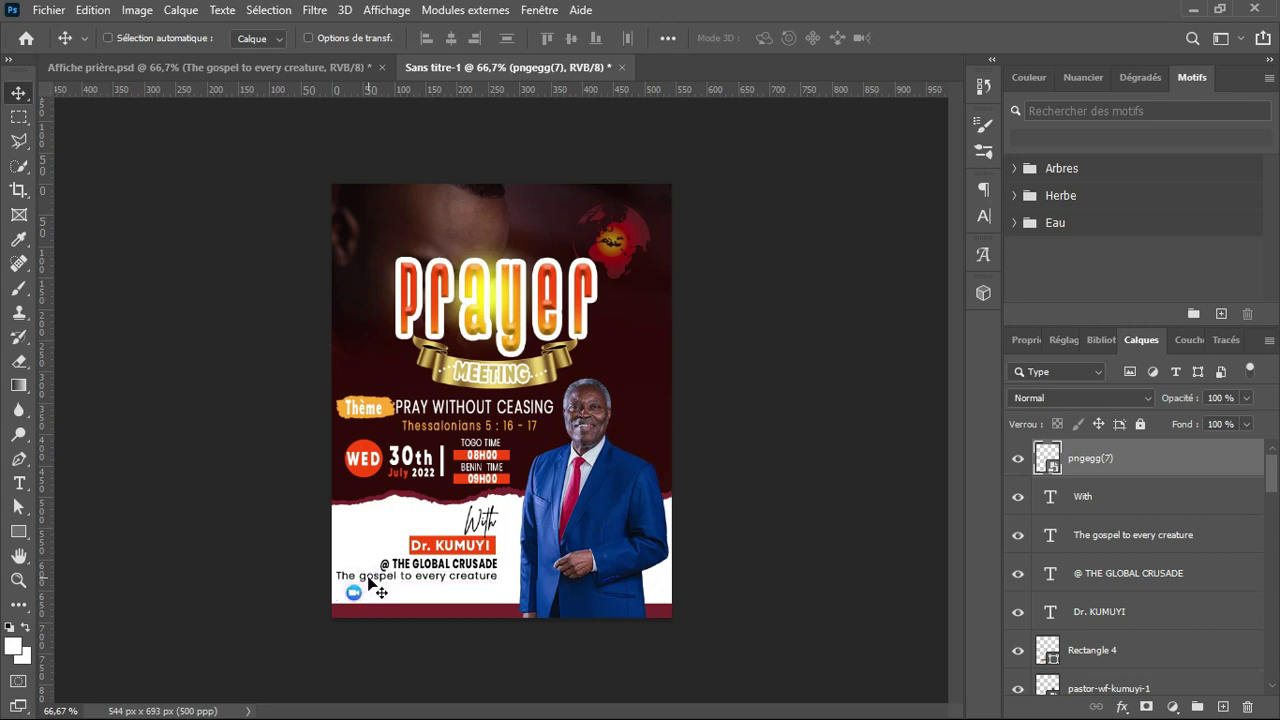
key(ctrl+t)
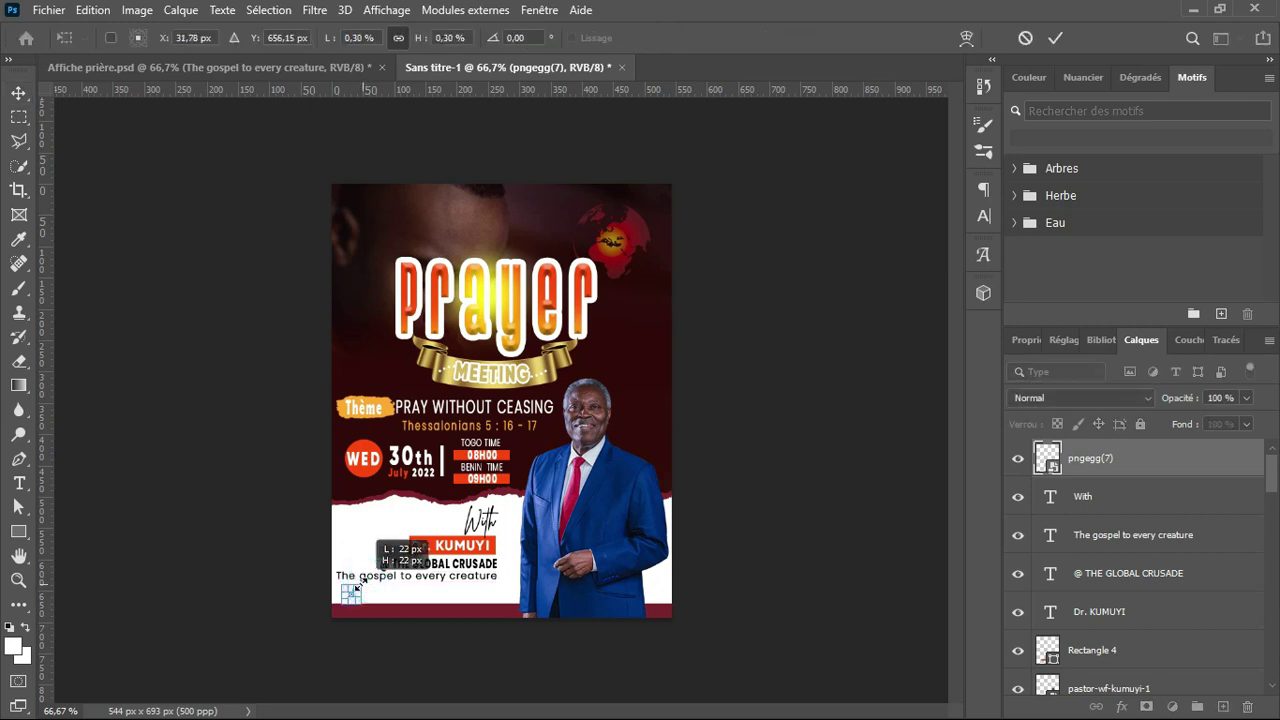
key(Return)
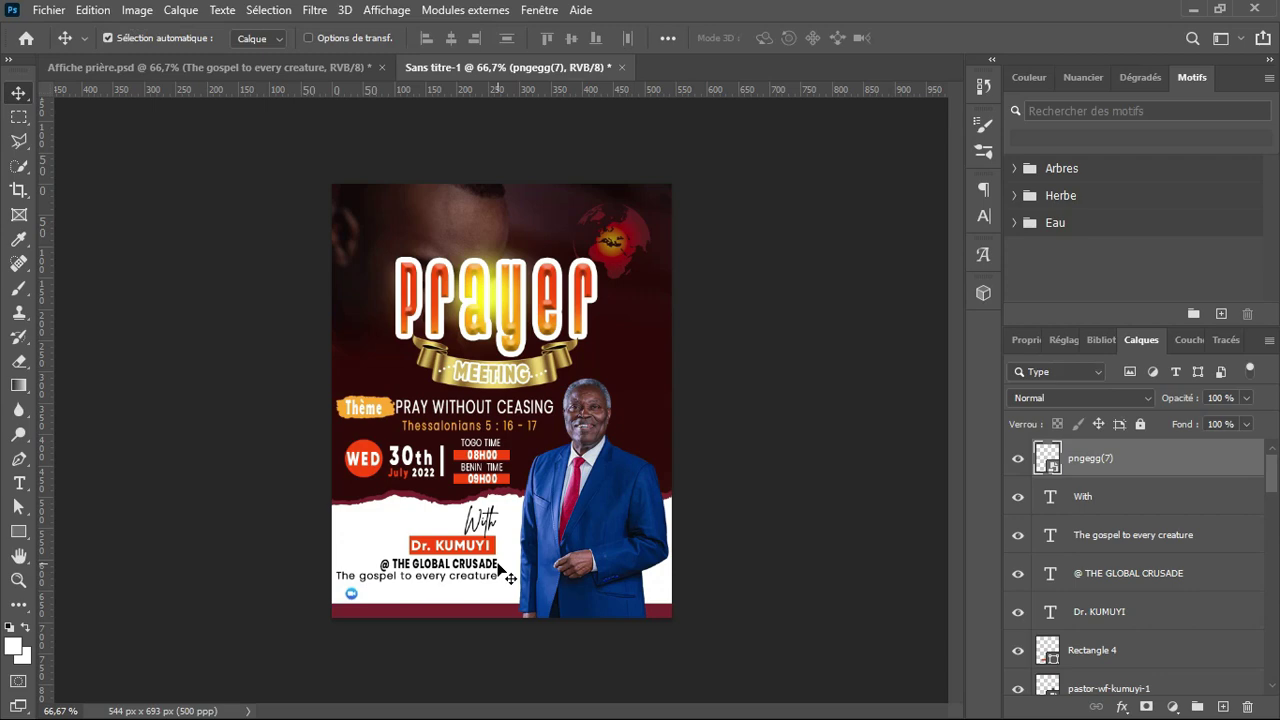
On a new layer beneath the Zoom logo, draw a rectangle about 88 by 25 px around the logo
key(ctrl+plus)
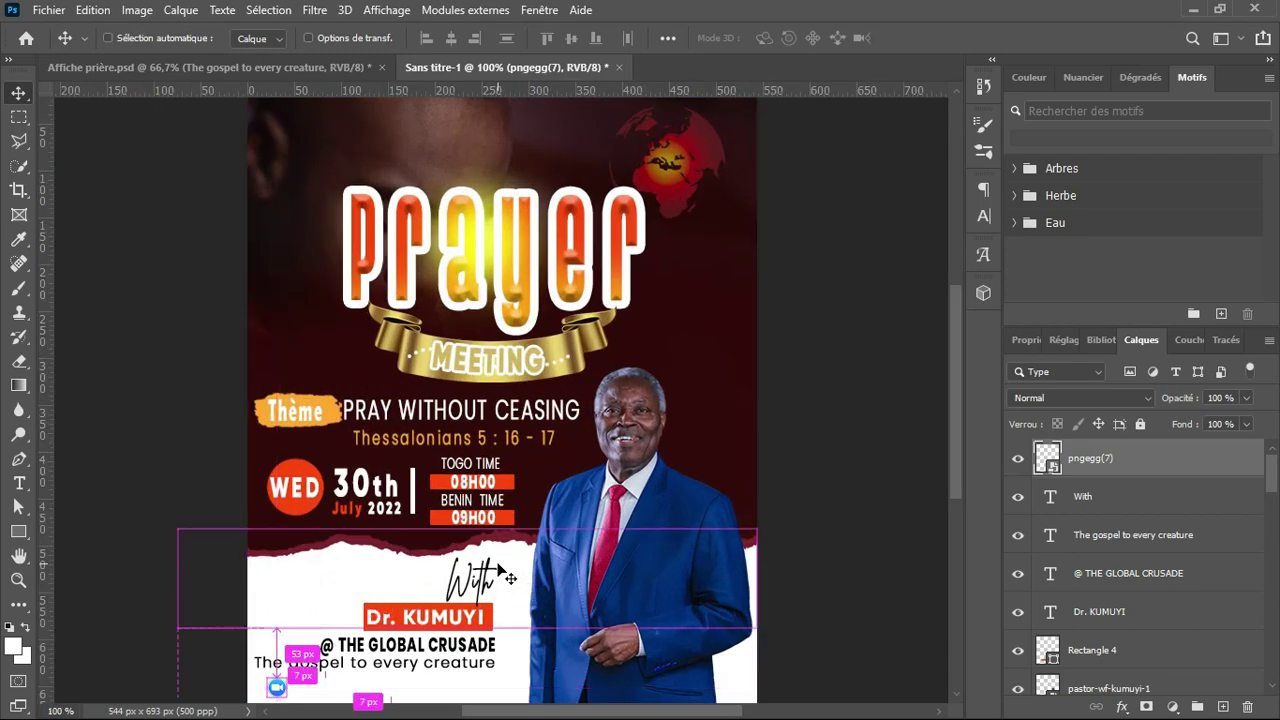
scroll(959, 451, down, 3)
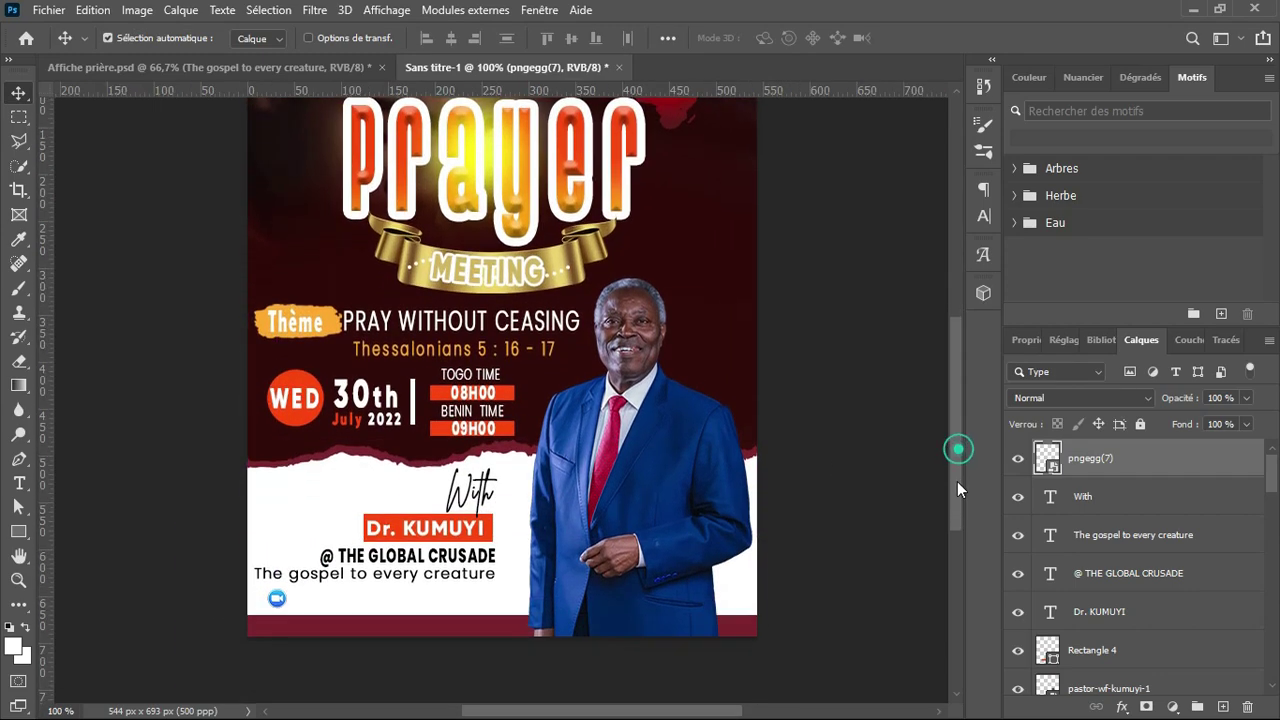
click(1113, 497)
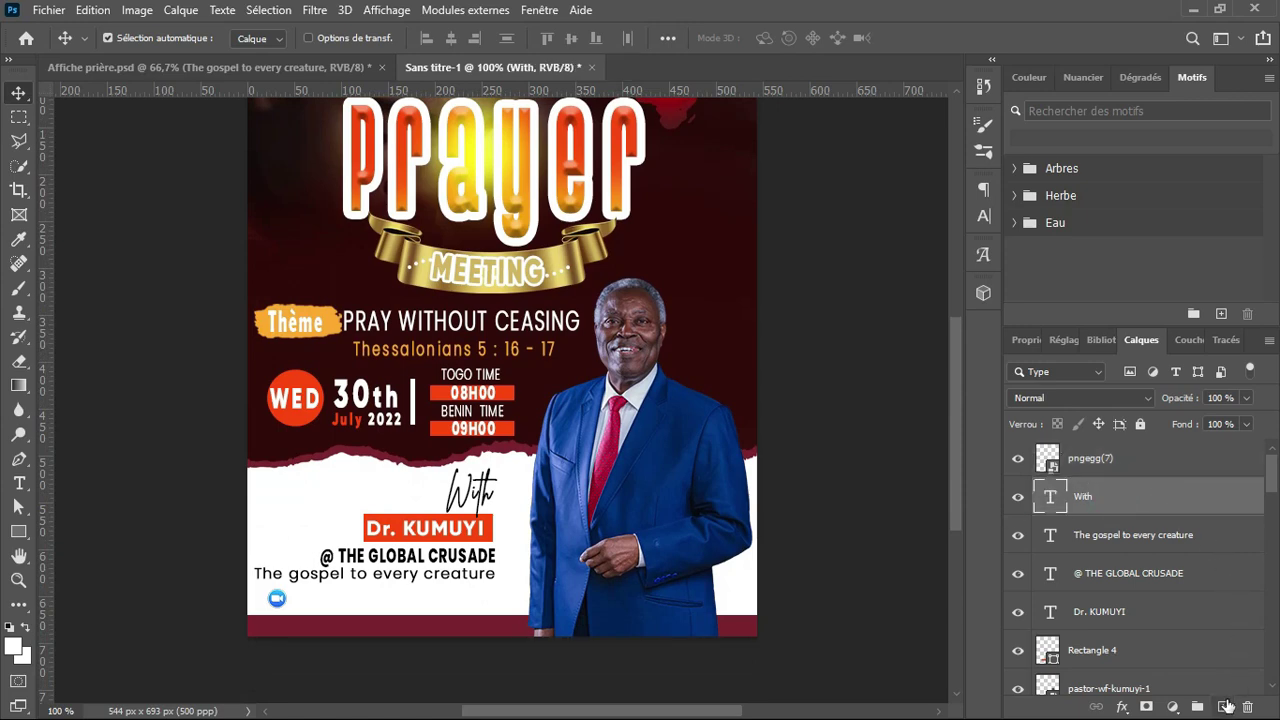
click(1224, 706)
key(u)
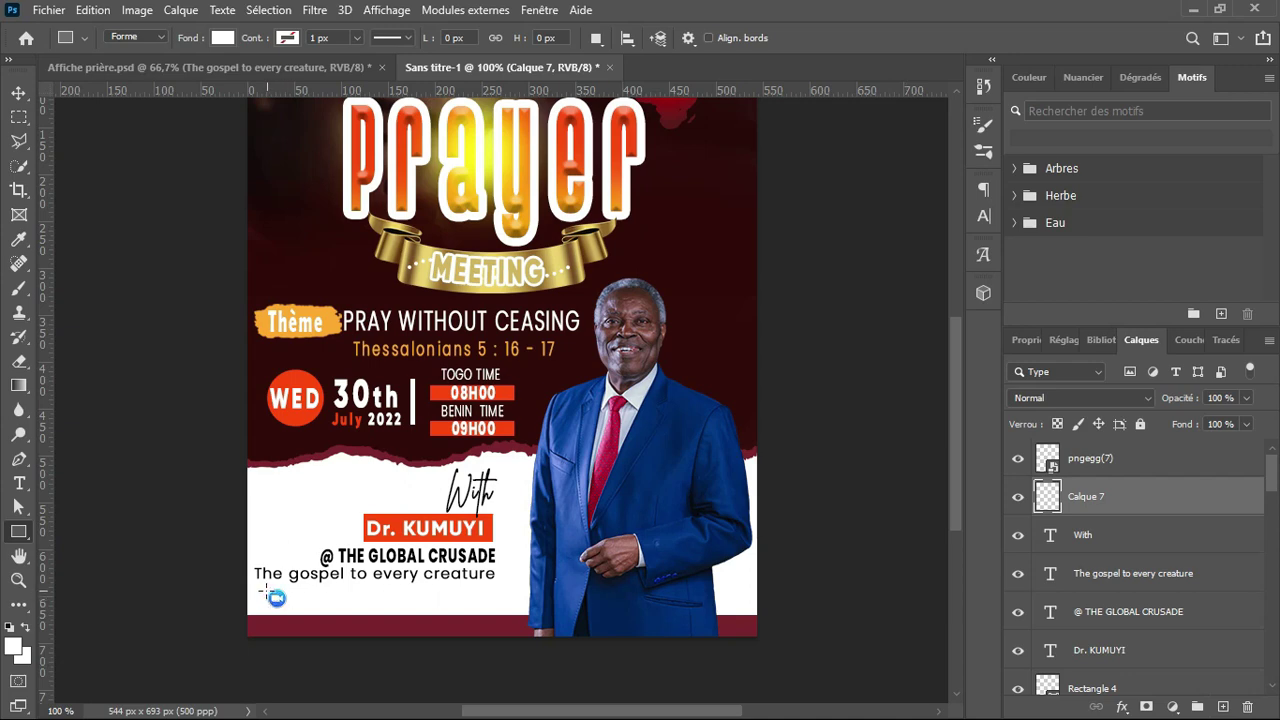
drag(264, 590, 345, 612)
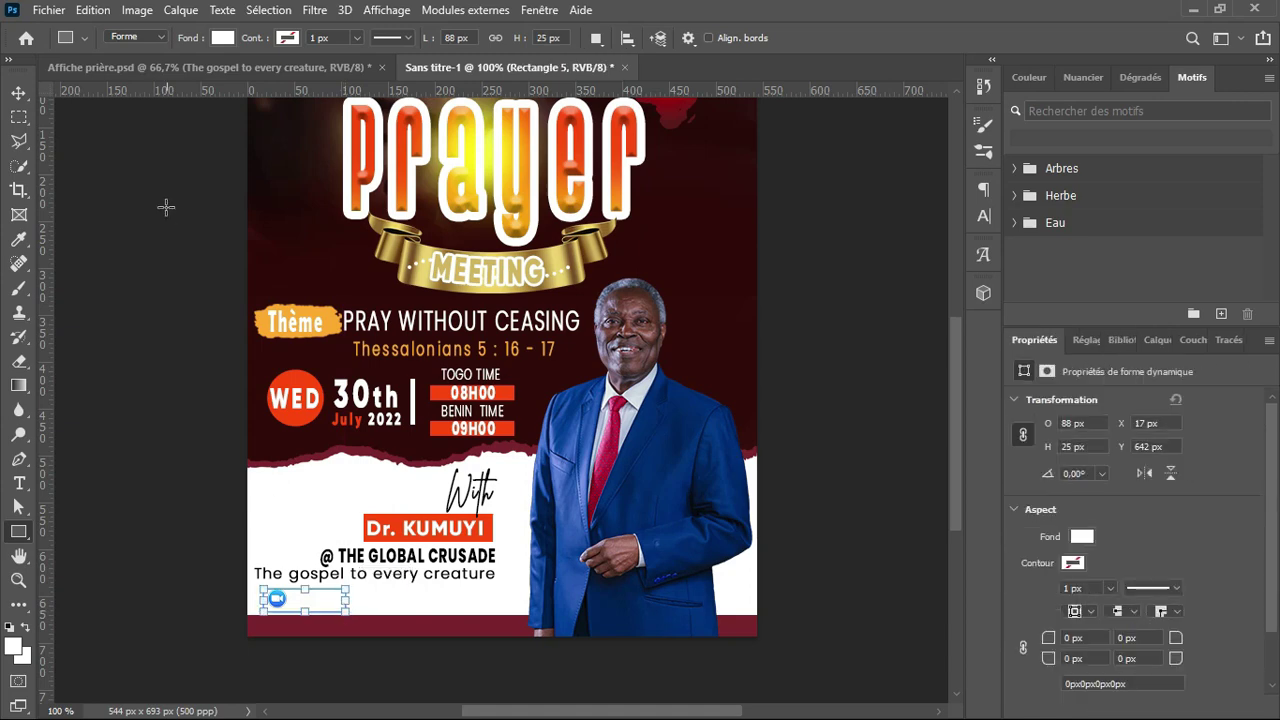
Fill the rectangle behind the Zoom logo with light blue 26b4ff sampled from the logo, and nudge it up 2 px to centre it
click(222, 38)
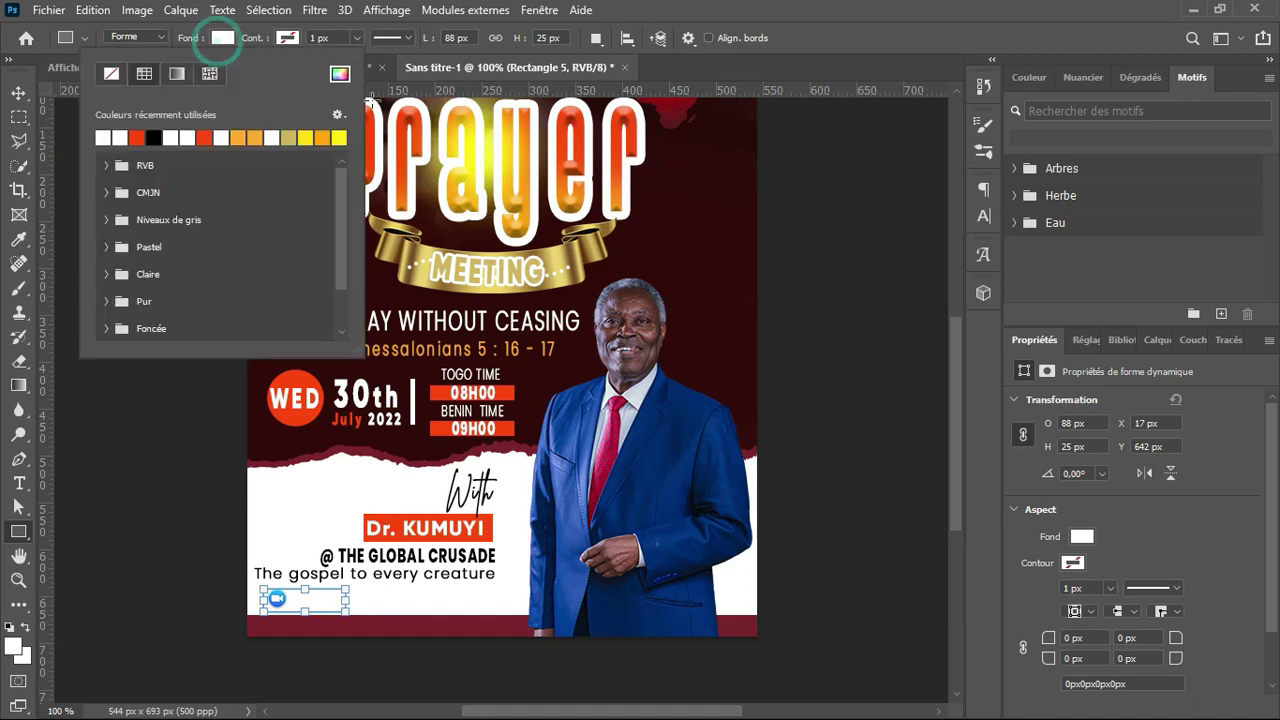
click(340, 74)
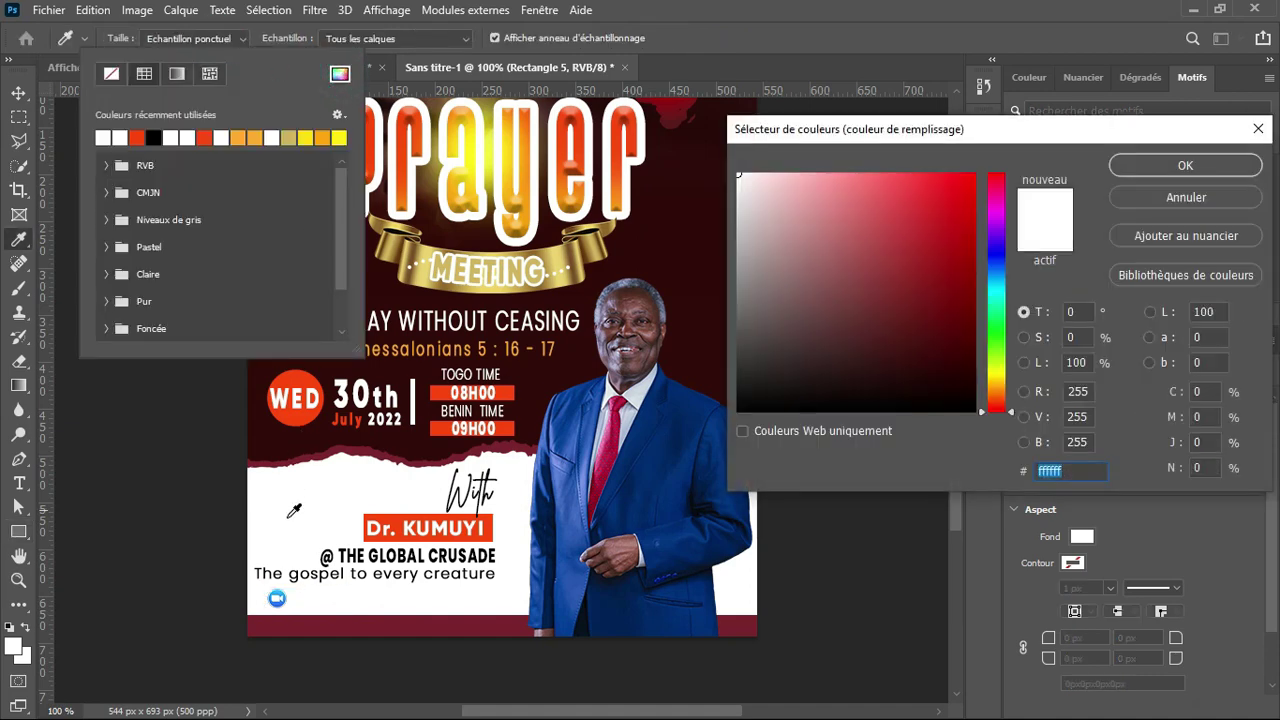
click(278, 592)
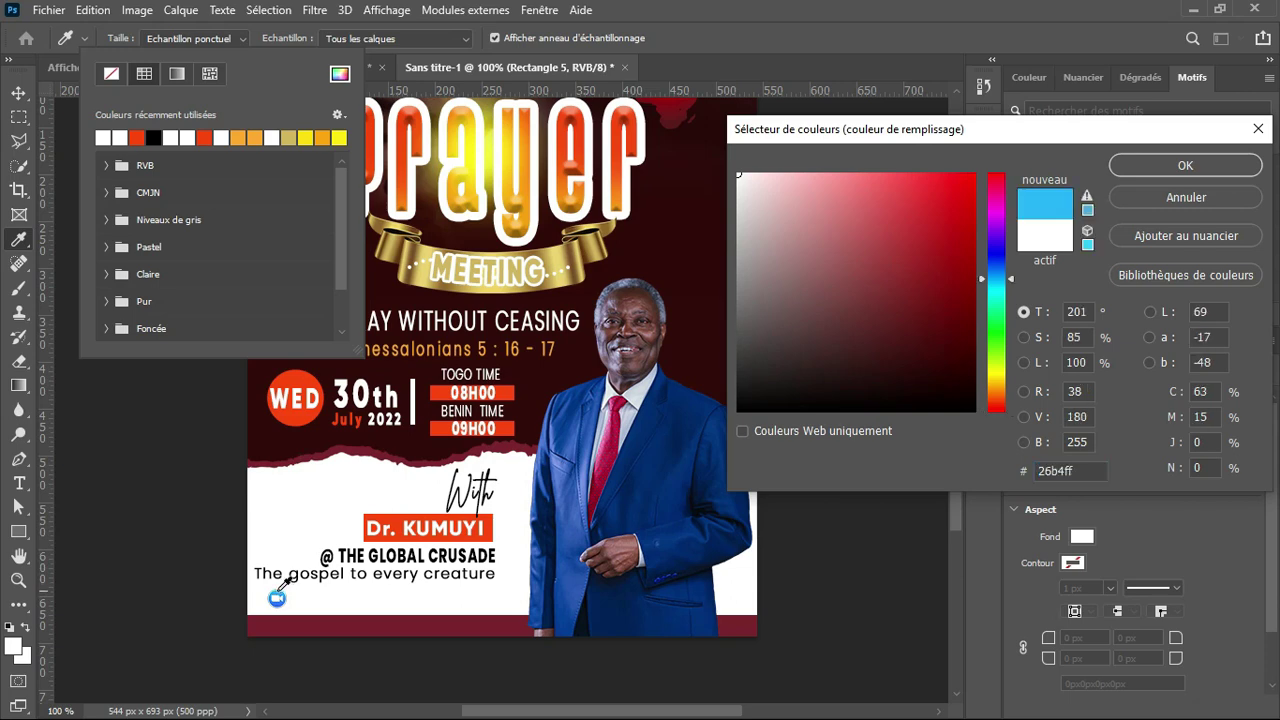
click(1137, 165)
key(Return)
key(Return)
key(v)
key(Up)
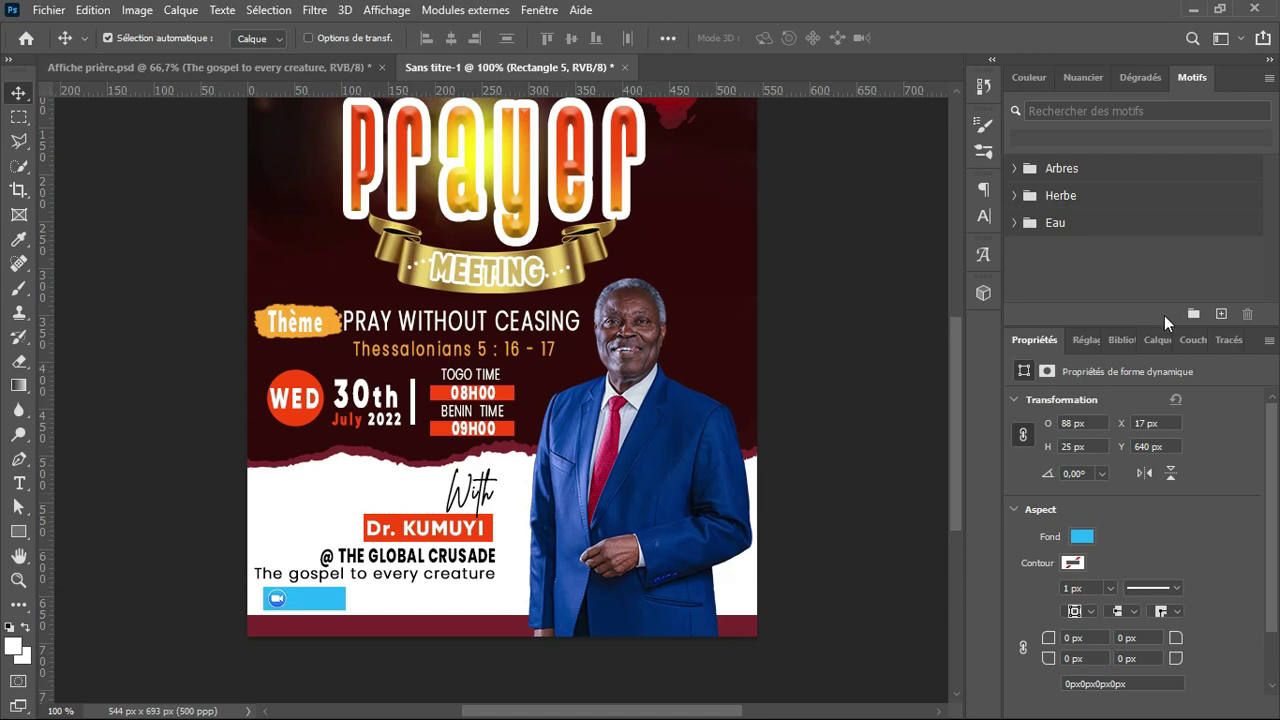
On a new layer above the blue rectangle, add the white text "zoom" in Gilroy Light
click(1149, 340)
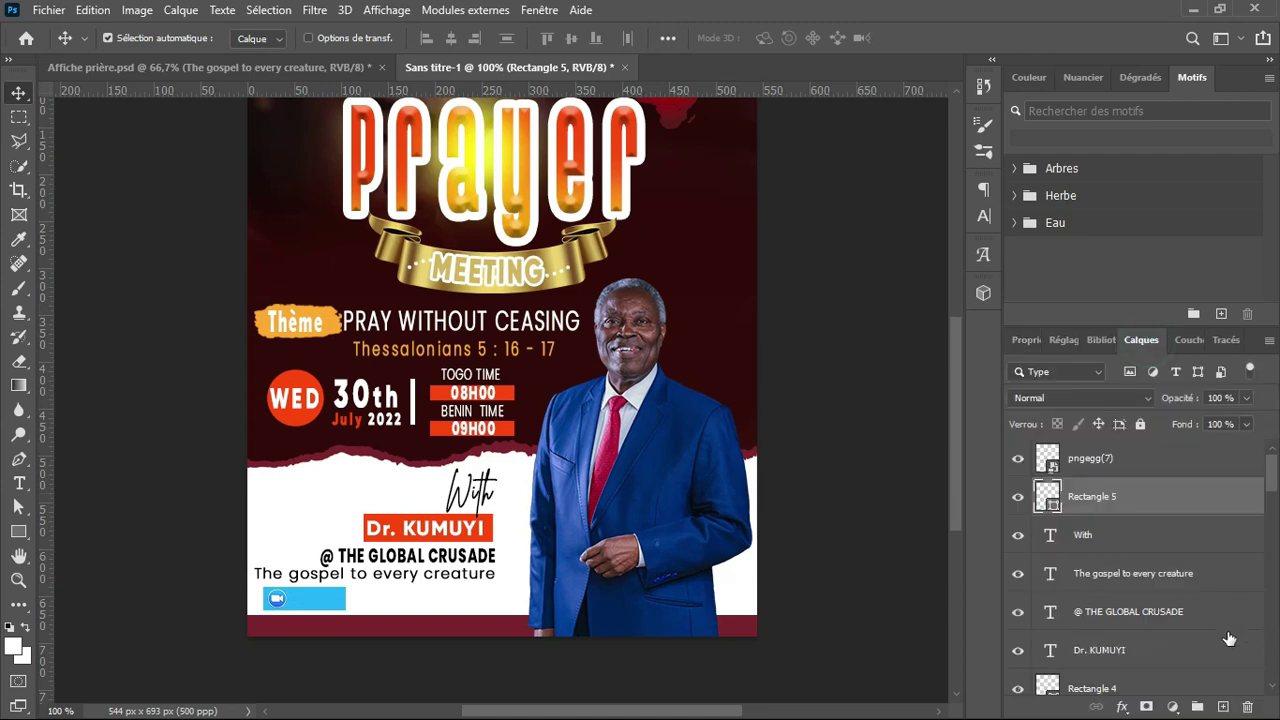
click(1223, 707)
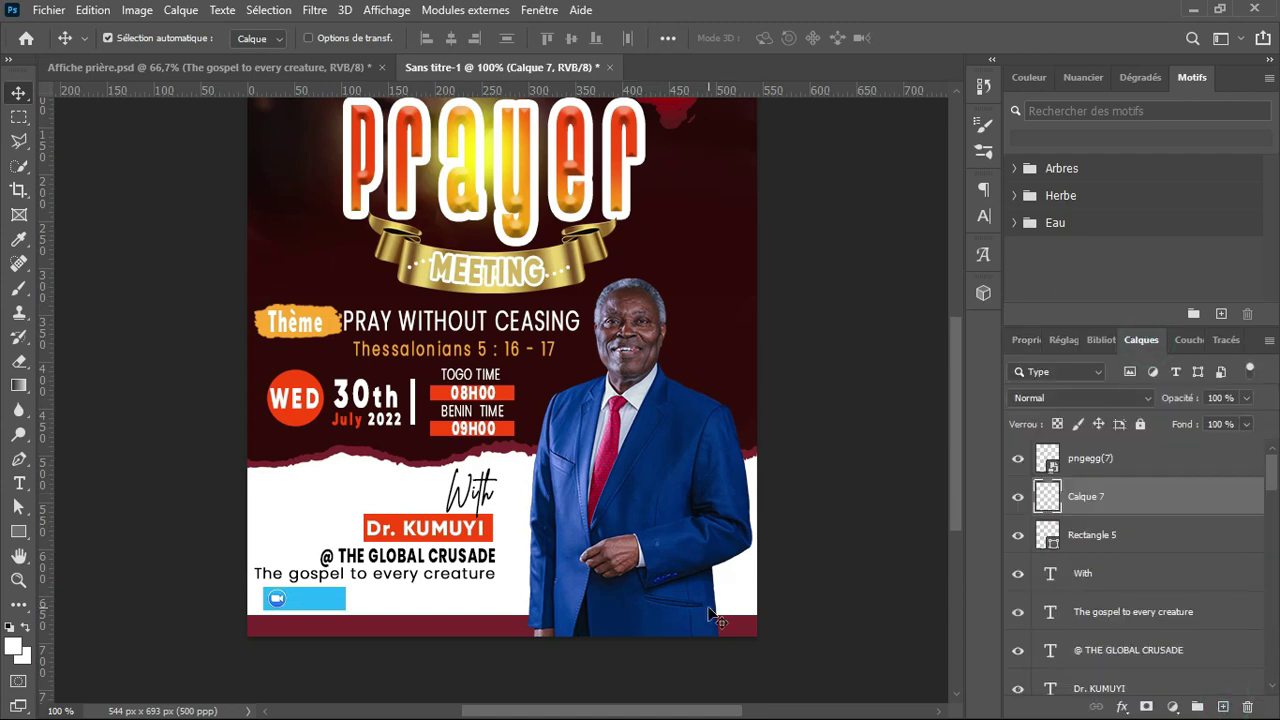
key(t)
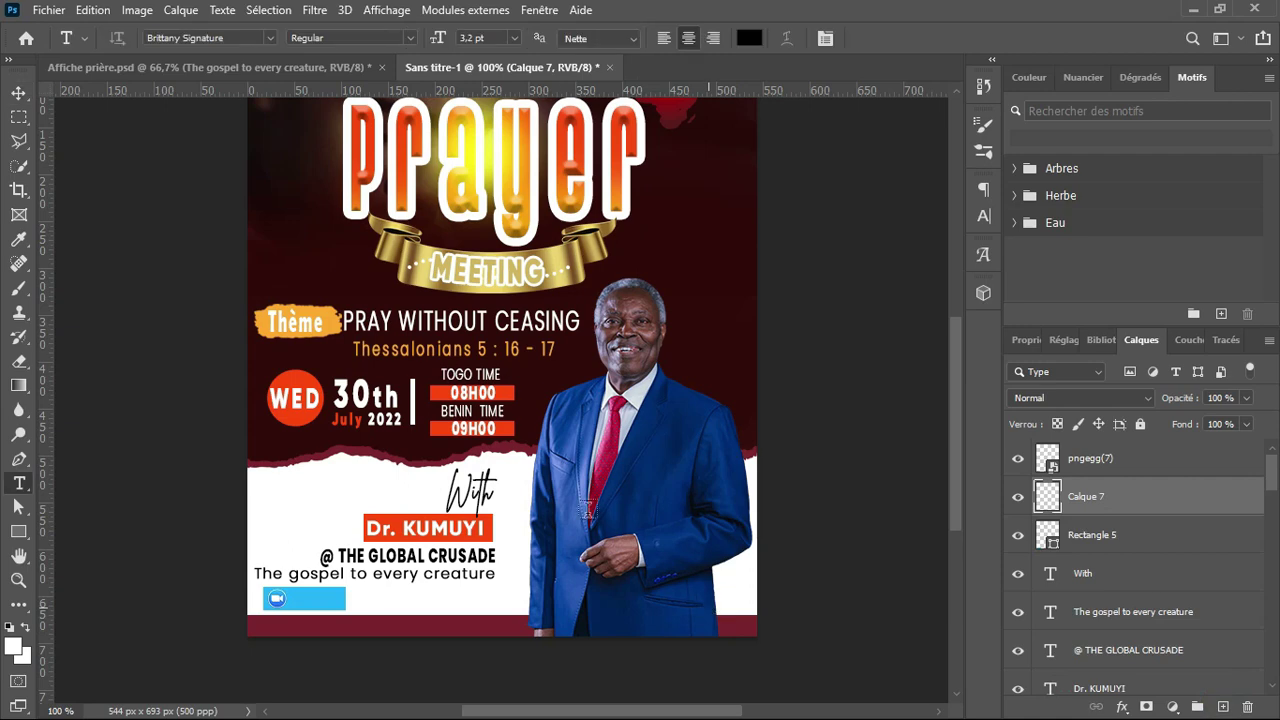
click(749, 37)
click(330, 497)
key(Return)
click(293, 597)
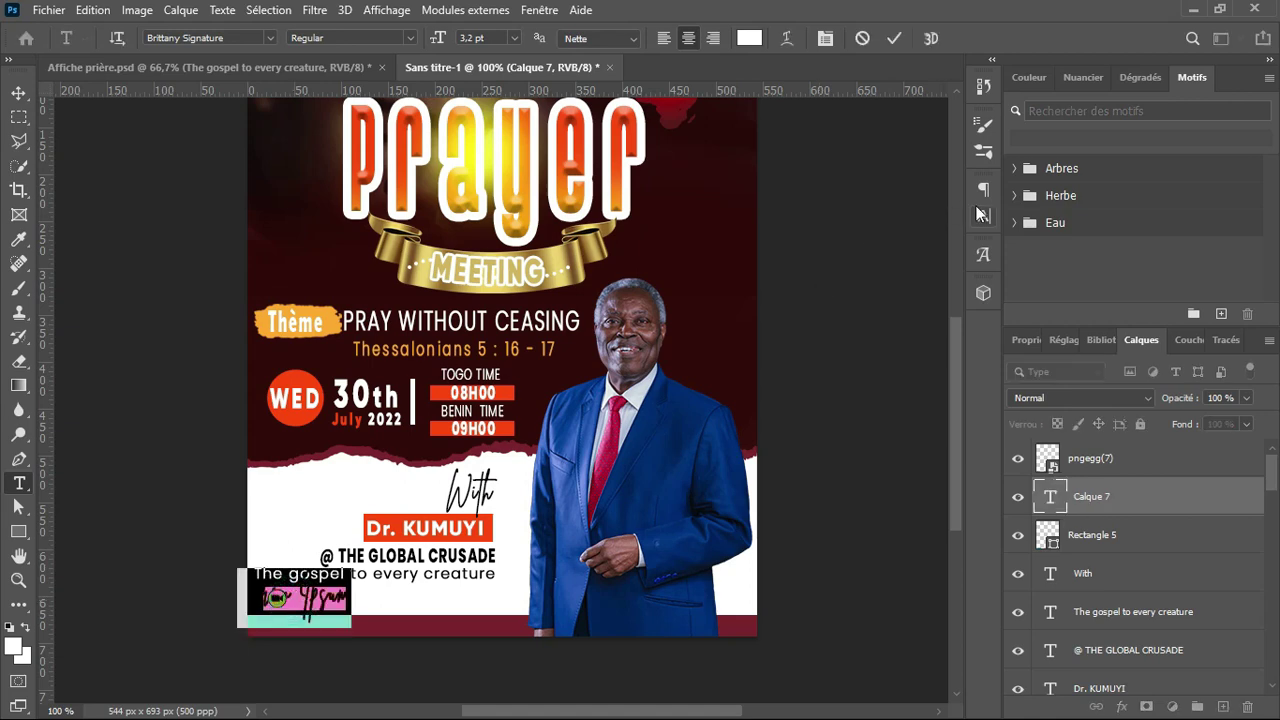
click(980, 212)
click(877, 216)
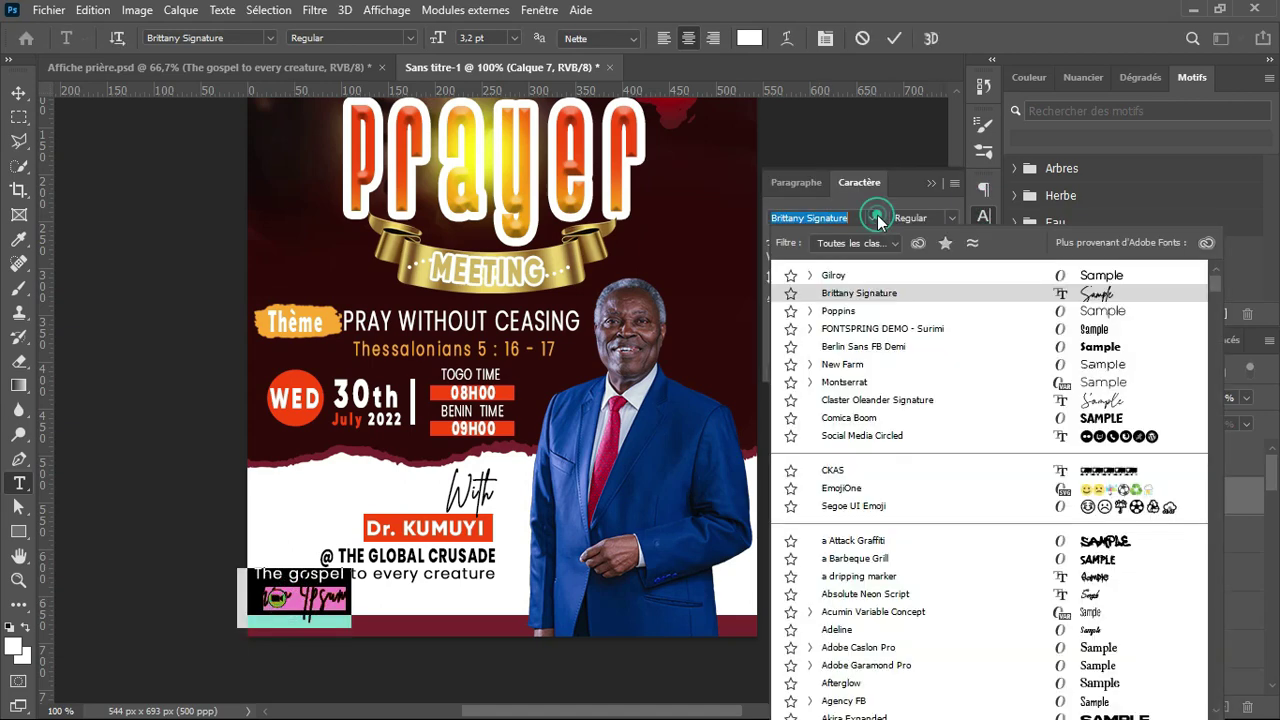
click(848, 279)
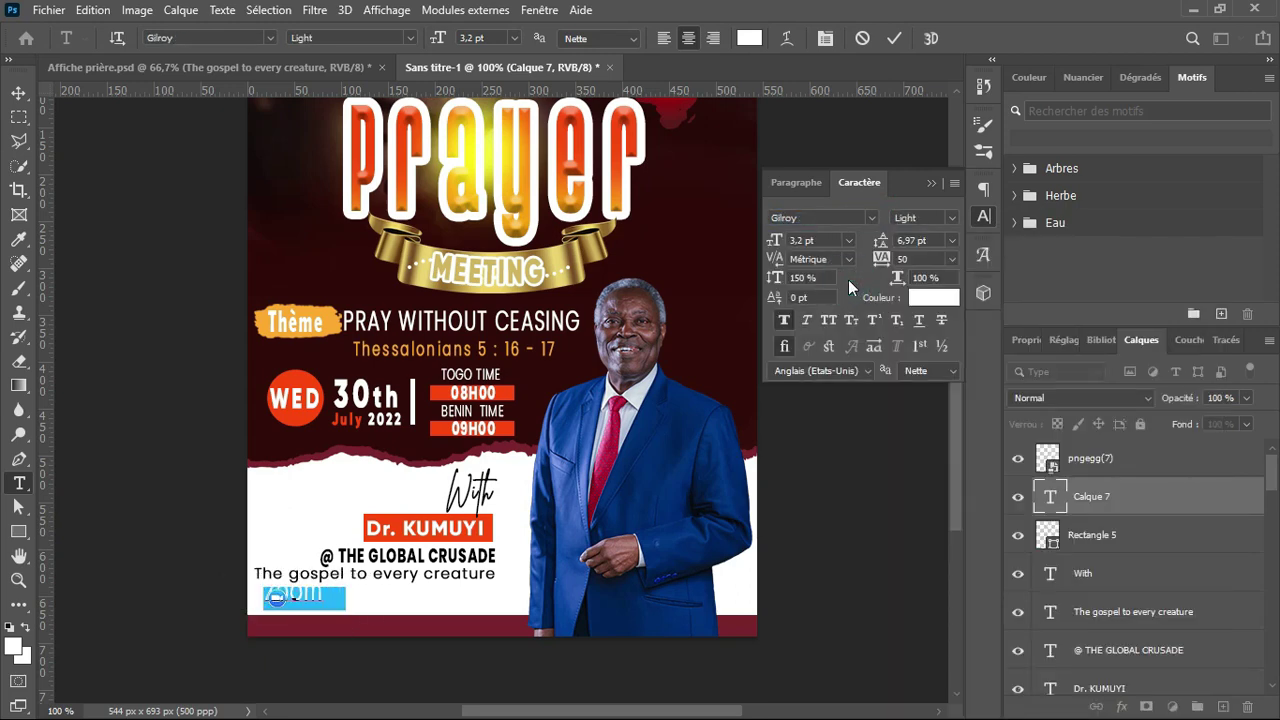
click(896, 38)
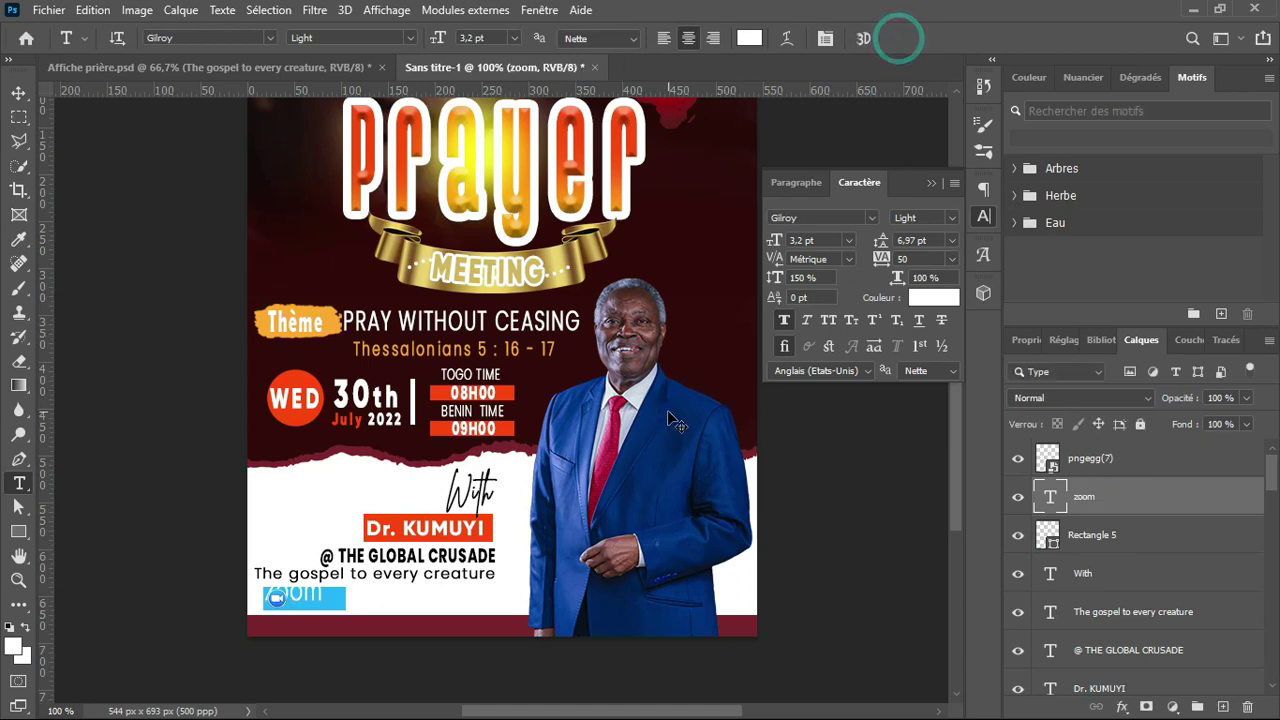
Scale the zoom text down to about 79% width and 67% height and place it beside the logo inside the blue rectangle
key(ctrl+t)
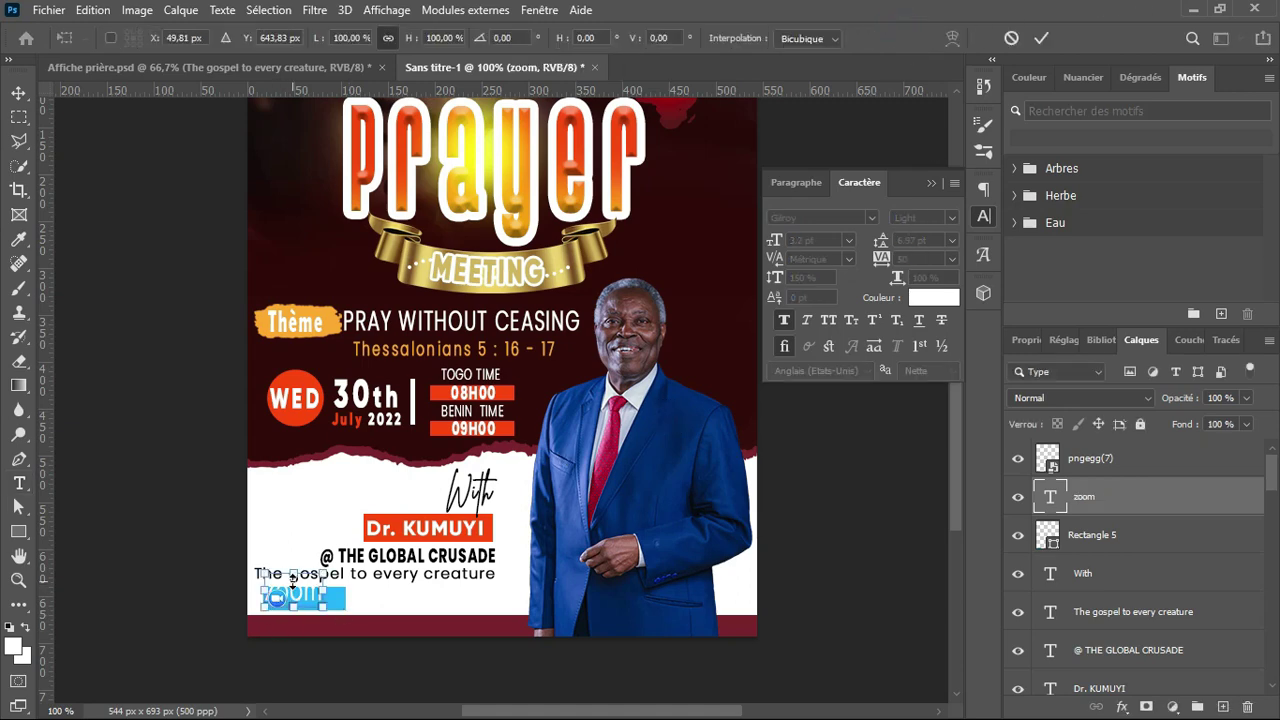
drag(293, 576, 314, 600)
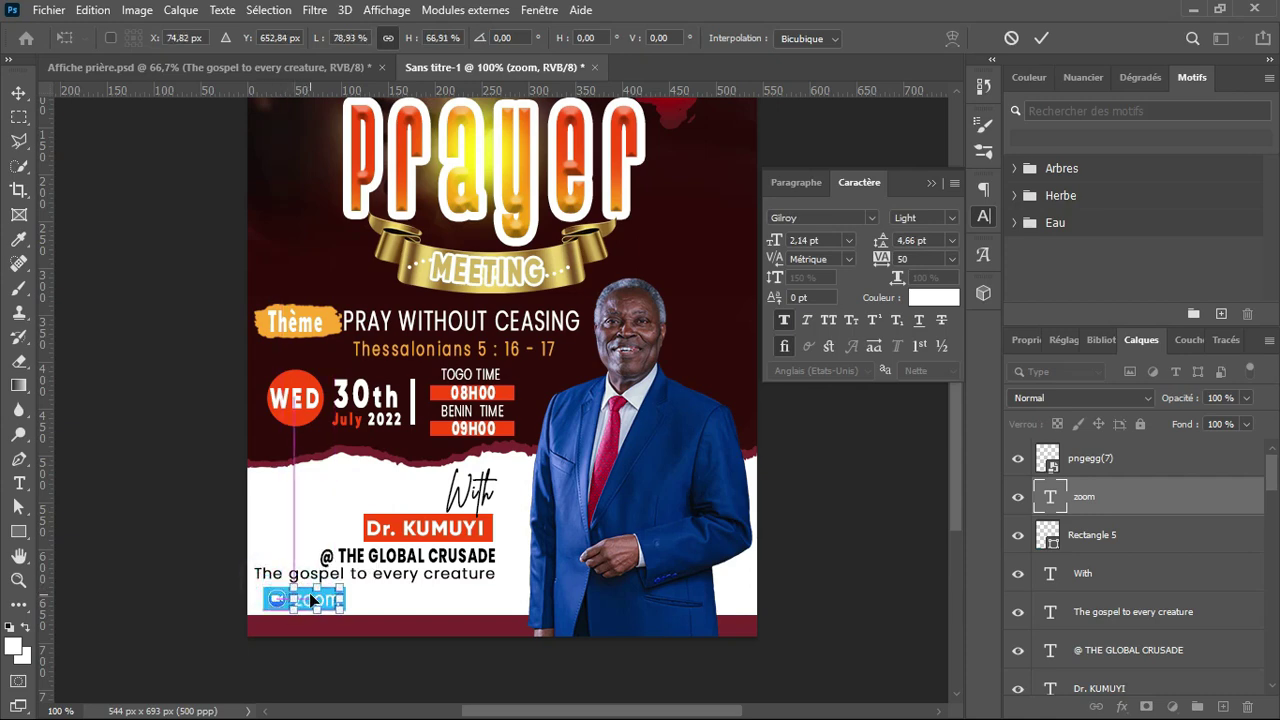
key(Return)
key(v)
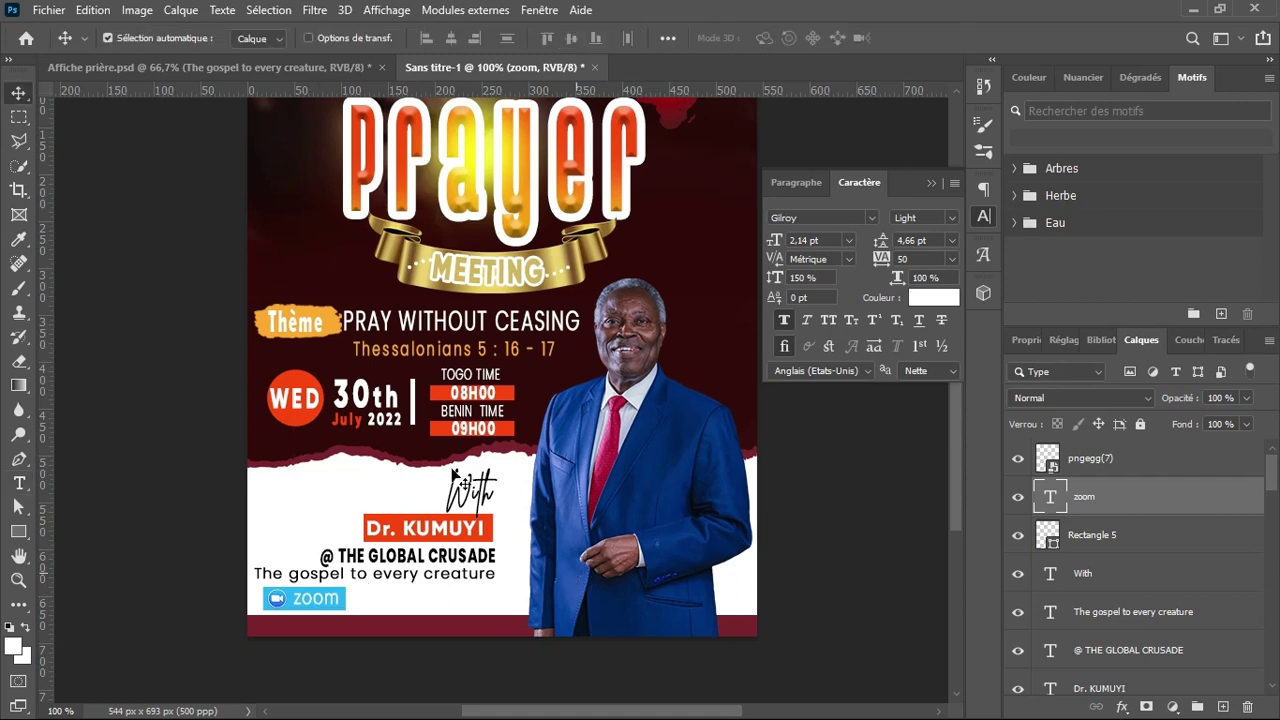
Place the Facebook logo pngegg(8) from the Social media folder as an embedded image, shrunk to badge size just after the zoom badge
click(48, 10)
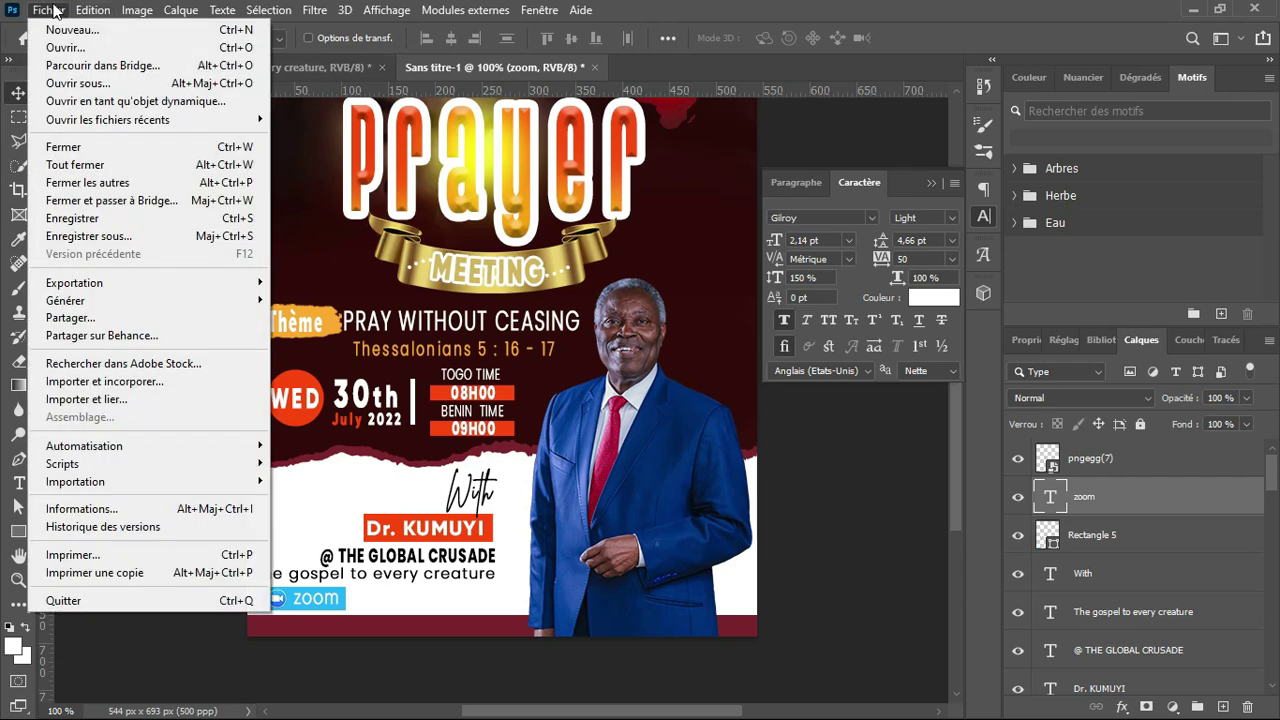
click(127, 384)
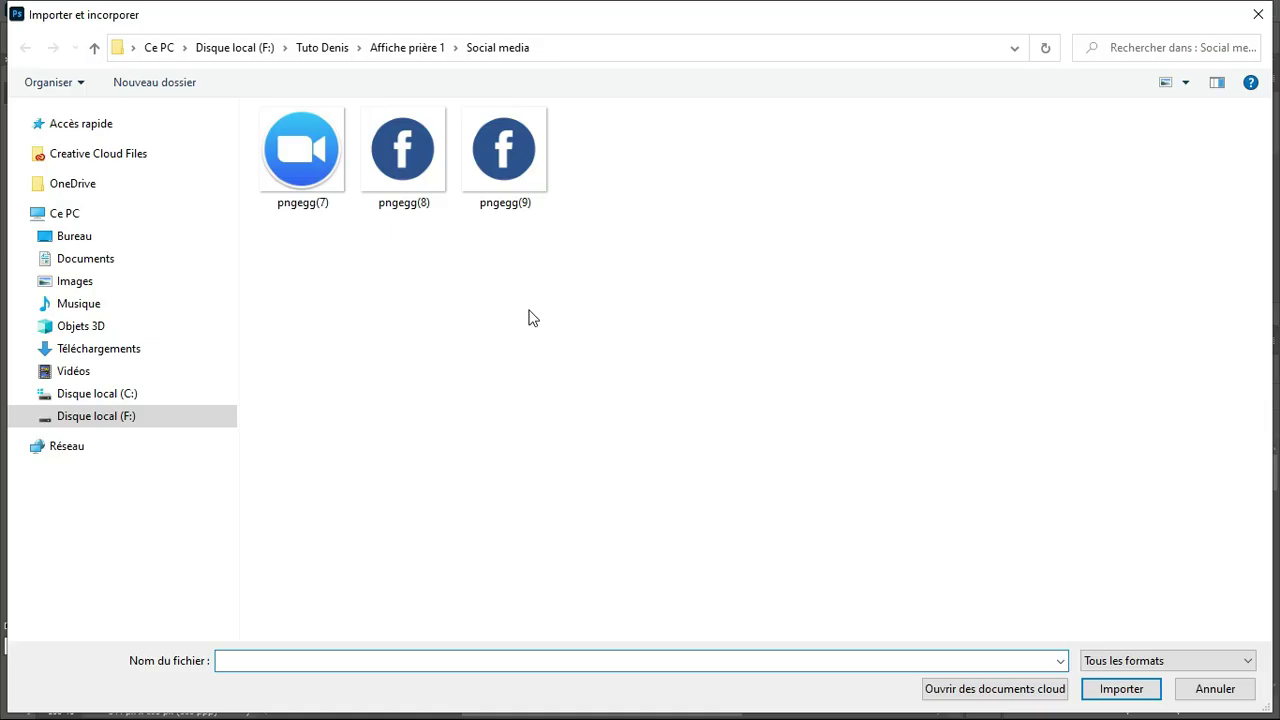
click(430, 150)
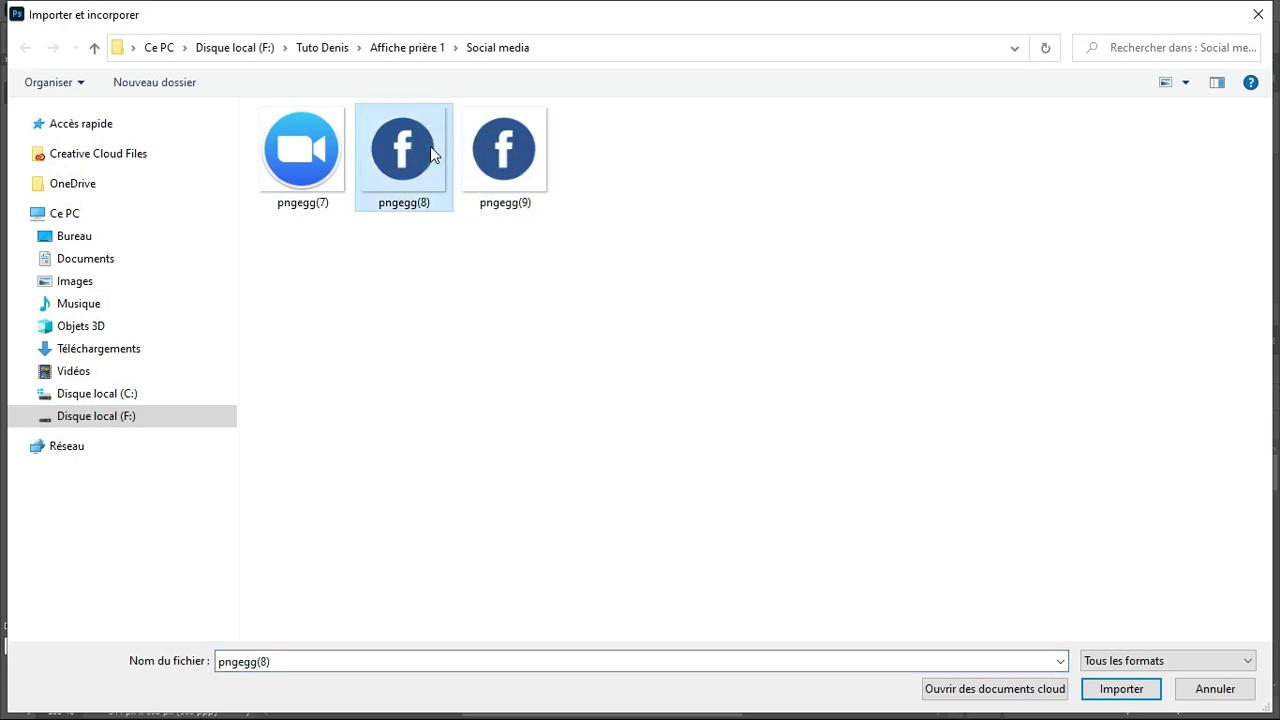
double_click(430, 146)
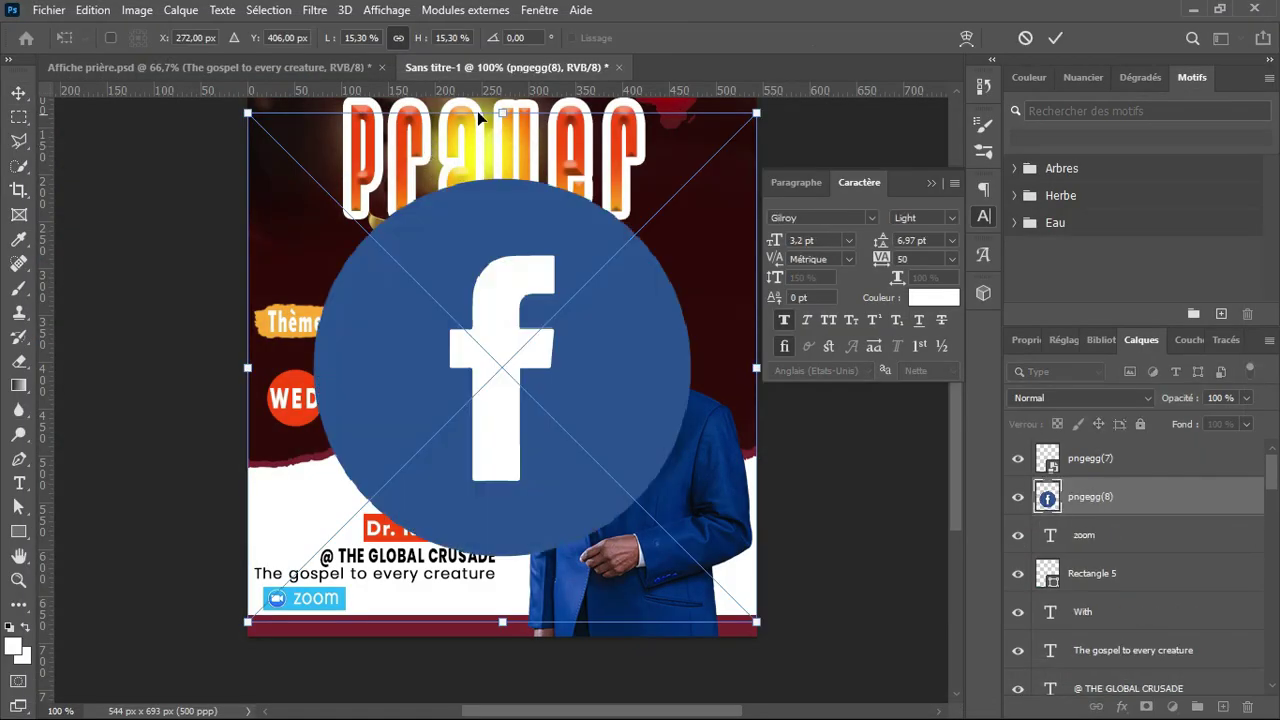
drag(501, 112, 495, 608)
key(Return)
Draw a rectangle about 102 by 20 px beside the Facebook logo and fill it with bright red
key(u)
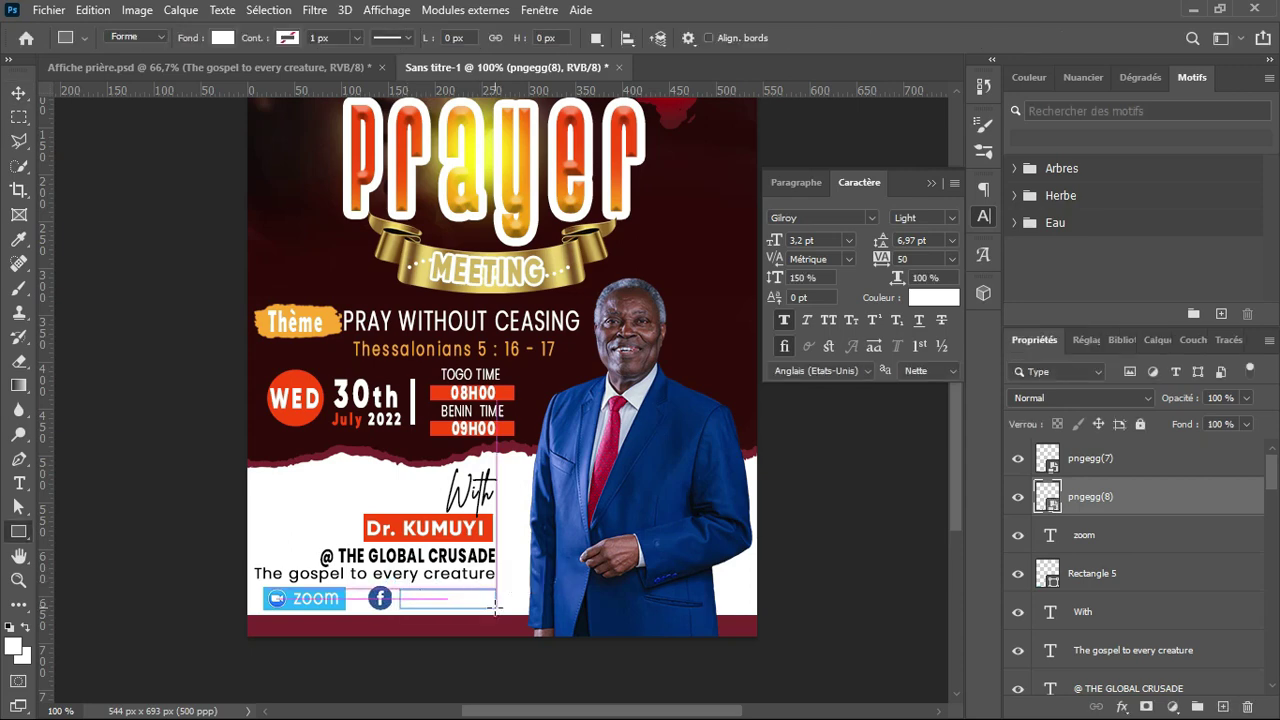
click(225, 40)
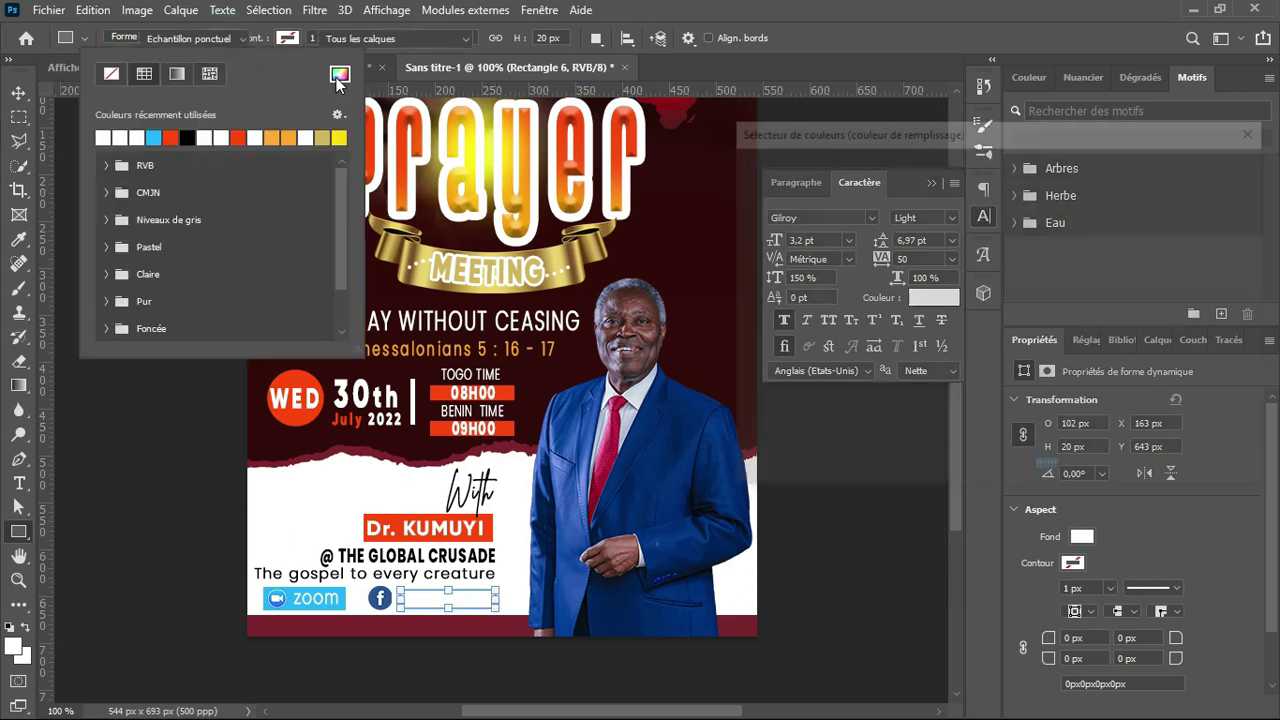
click(338, 78)
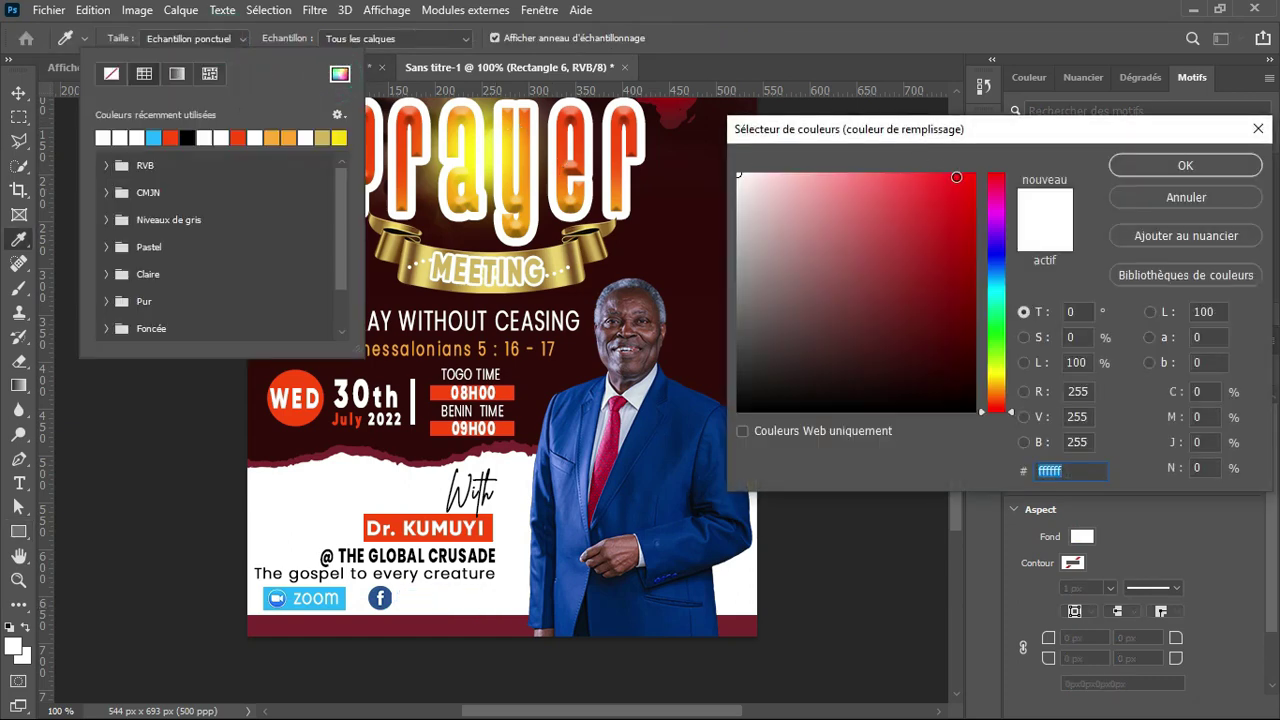
key(ctrl+v)
click(1240, 174)
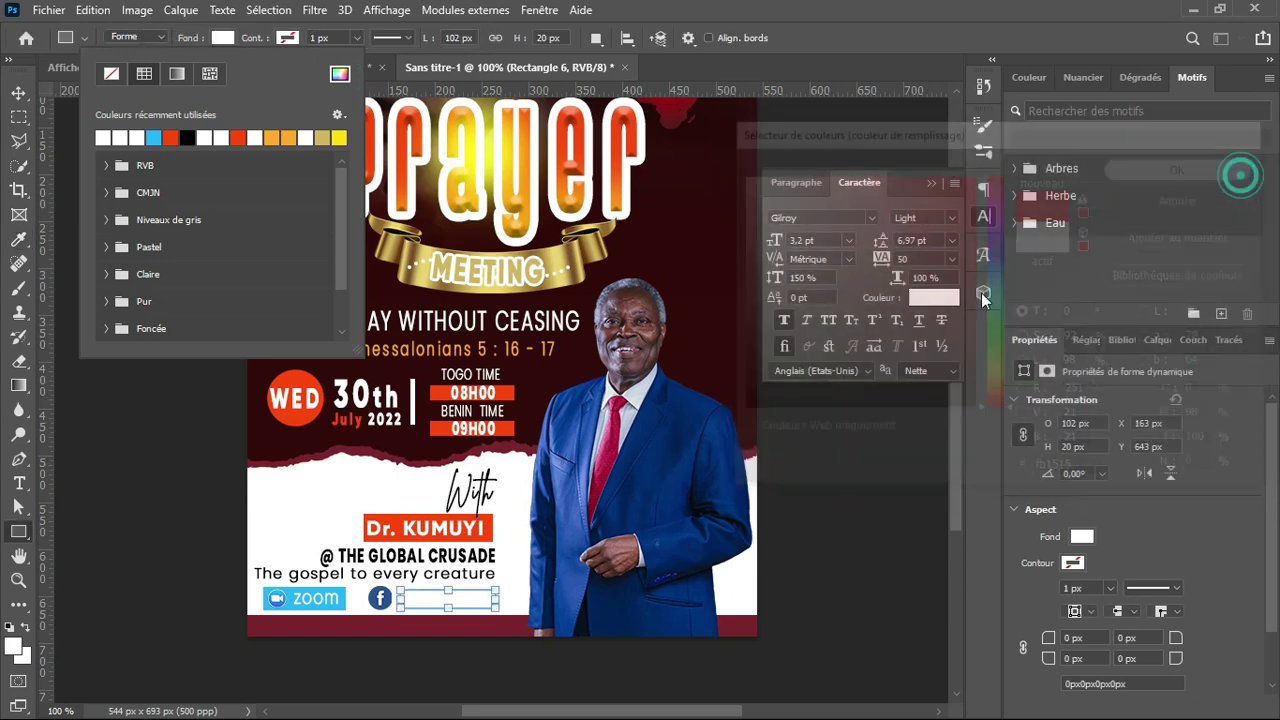
key(Return)
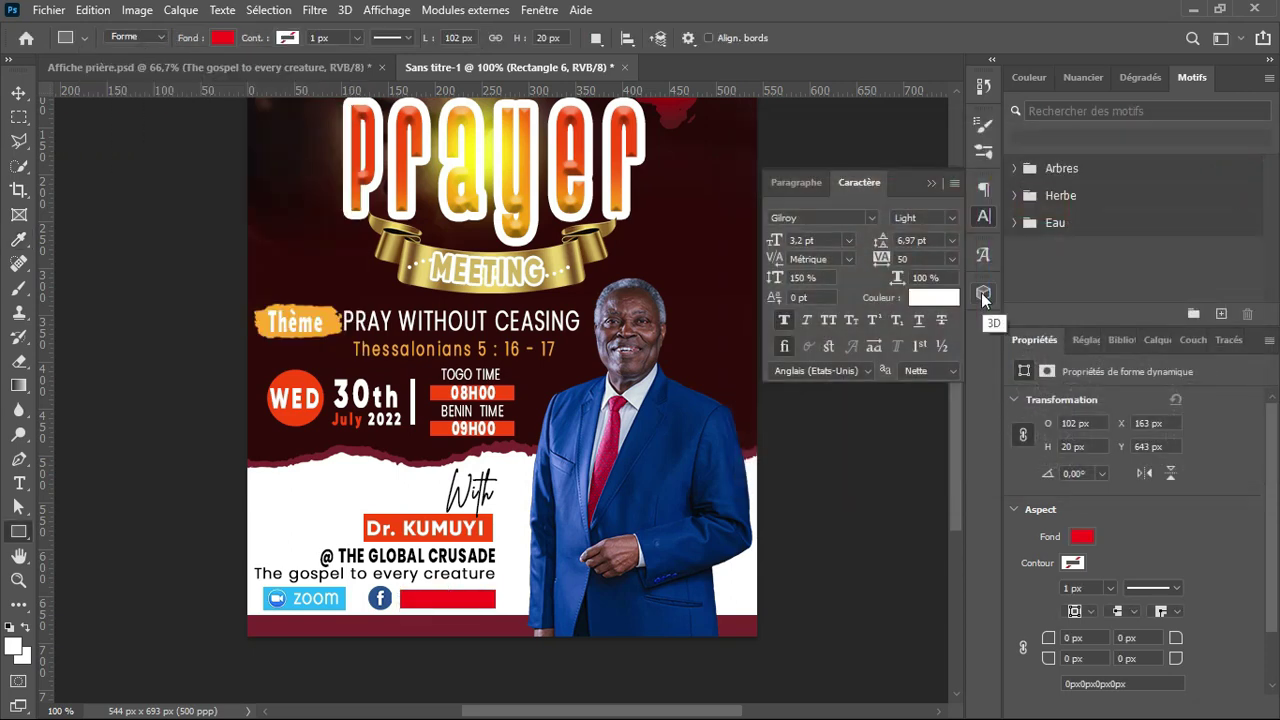
On a new layer above the red rectangle, add the white Gilroy Light text "watch live" with 100% vertical scale
click(1160, 340)
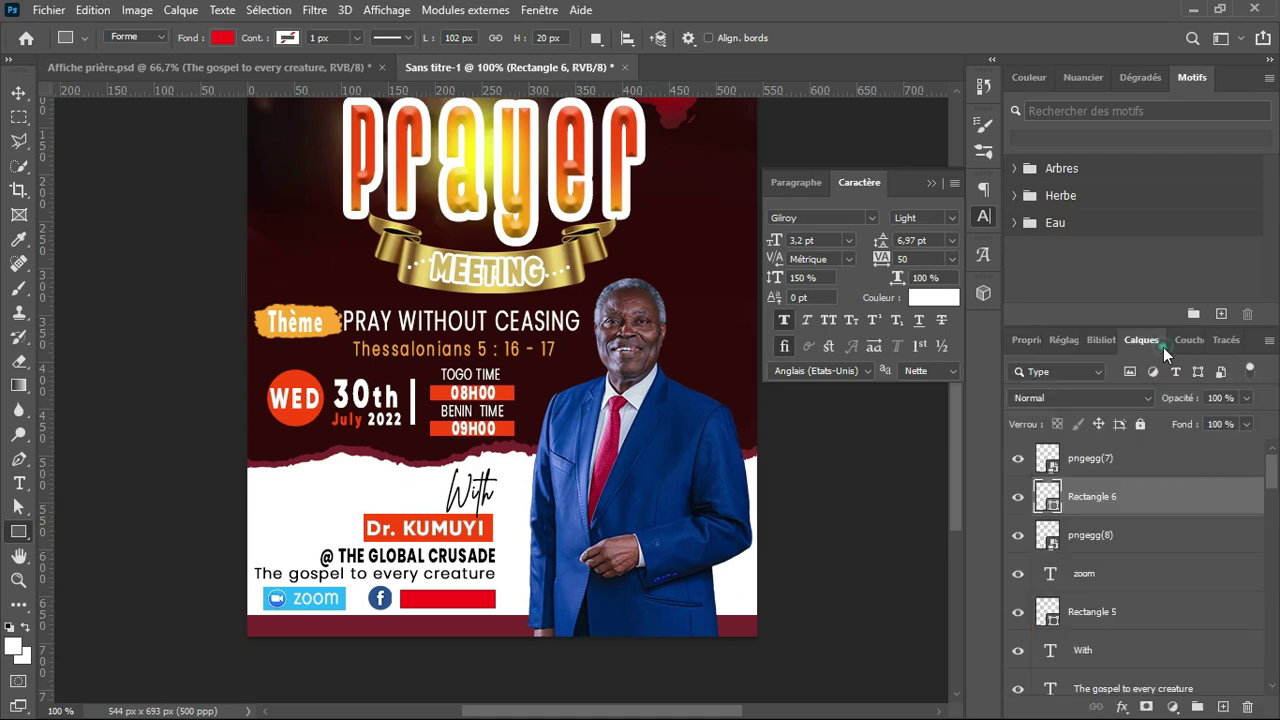
click(1222, 705)
key(t)
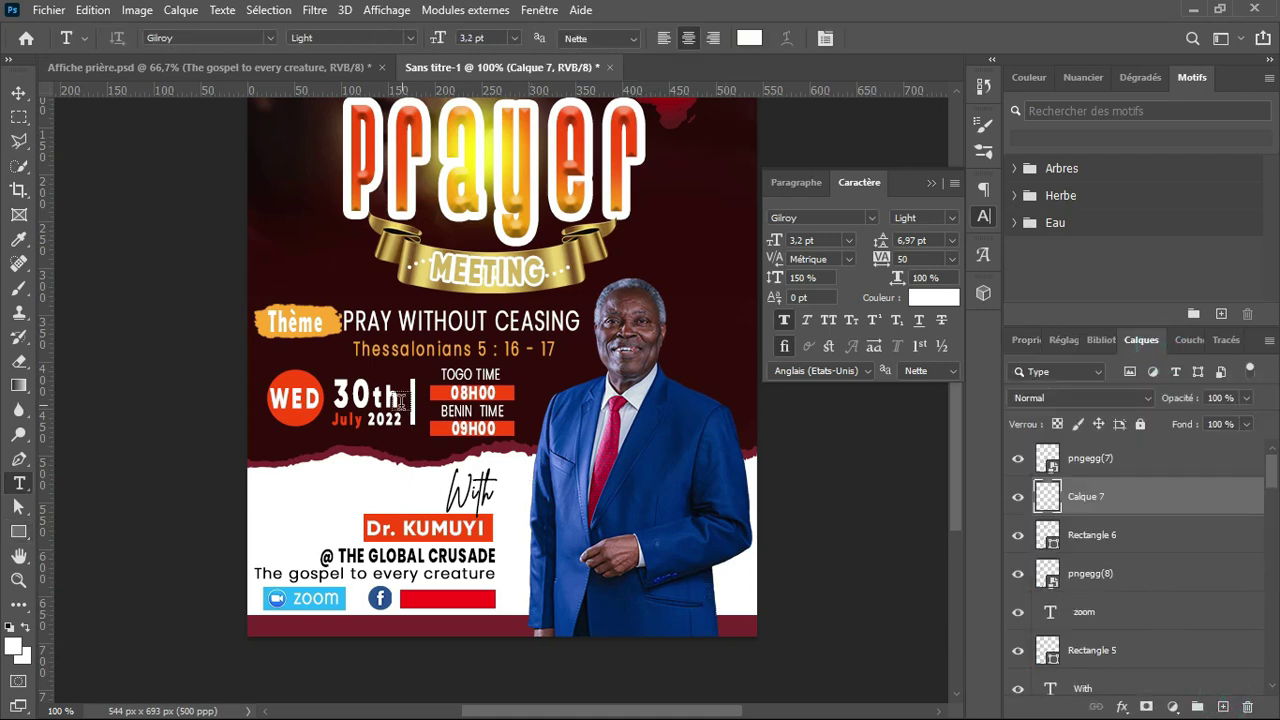
click(798, 277)
key(Return)
click(407, 598)
key(BackSpace)
text(pitch )
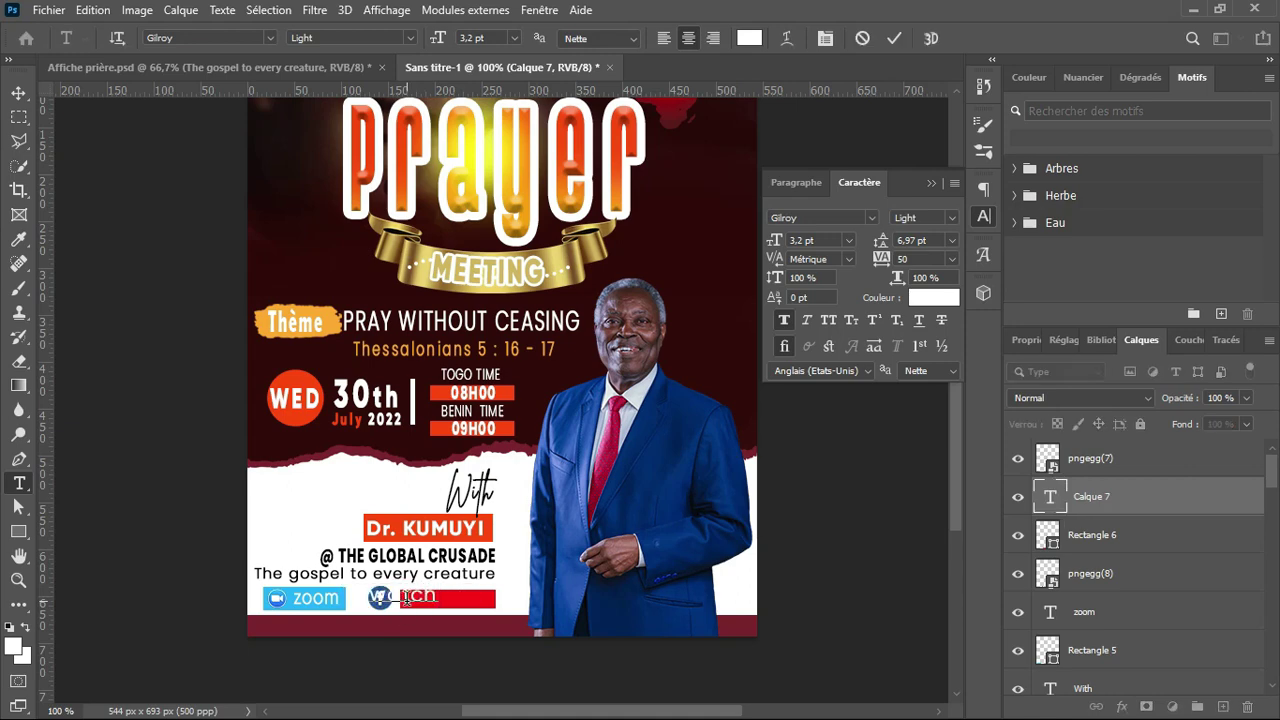
text(on live)
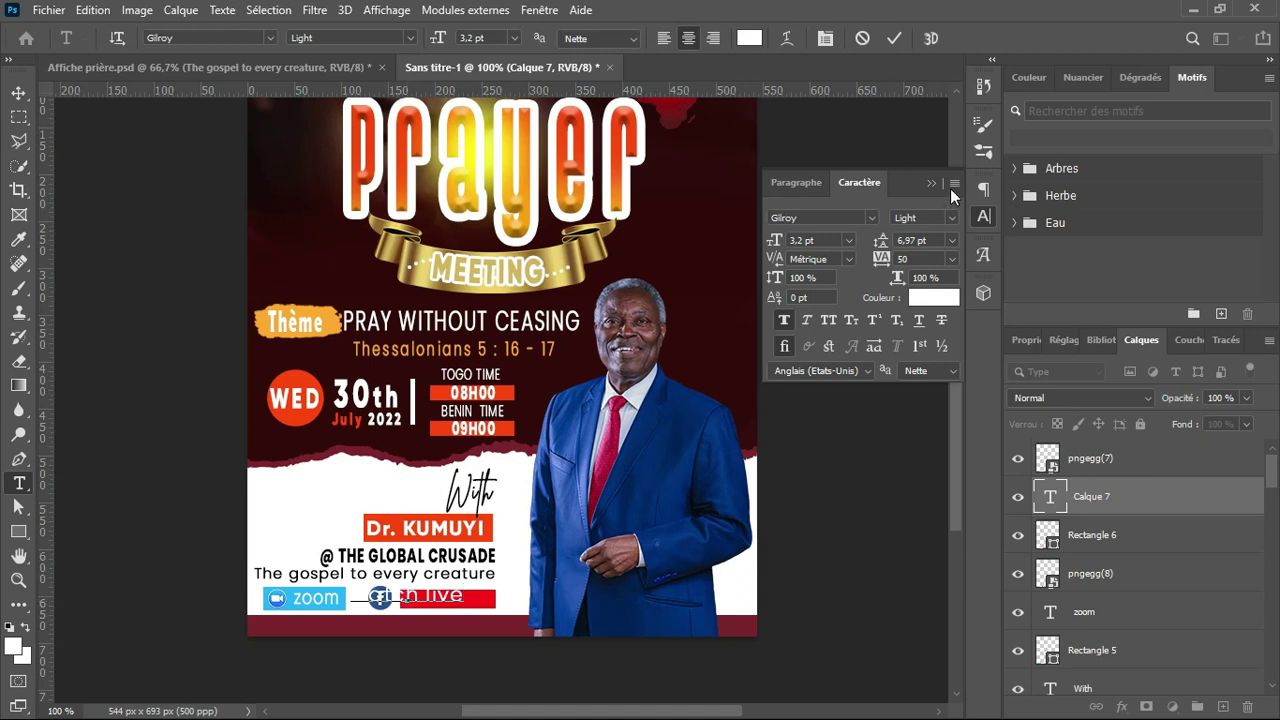
click(897, 39)
Scale the watch live text to about 75% and centre it inside the red rectangle, nudging it up slightly
key(ctrl+t)
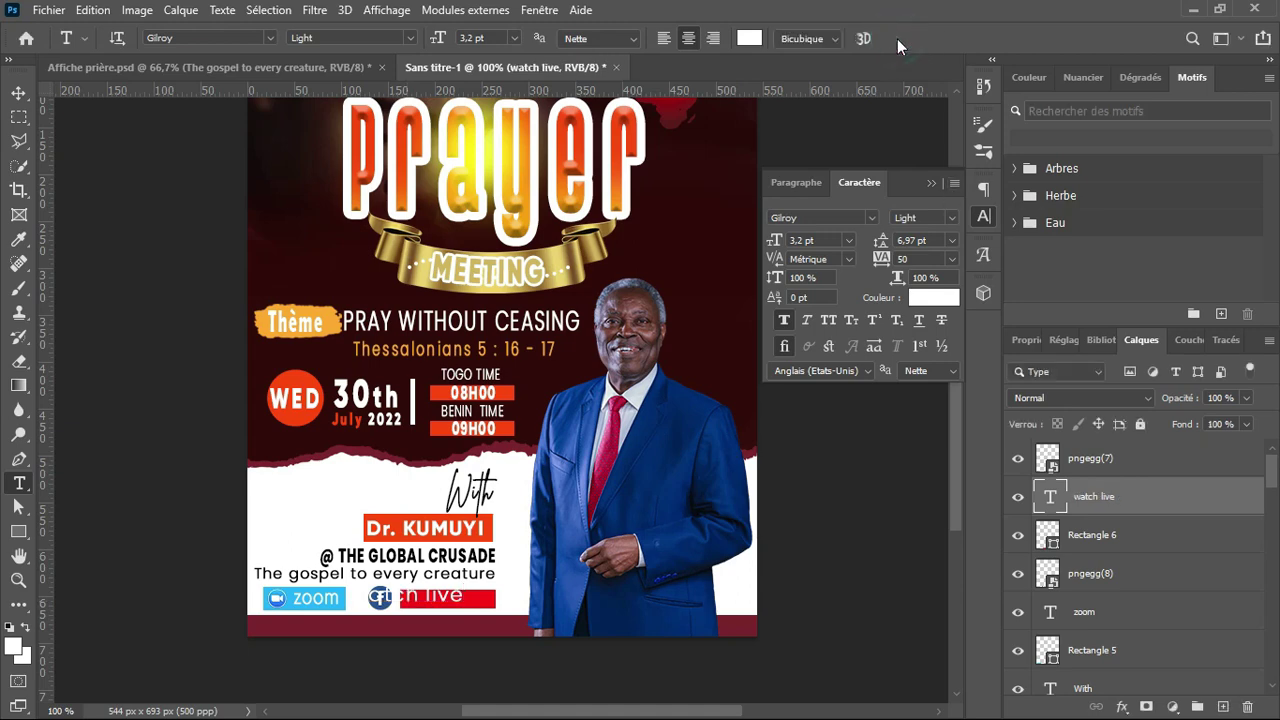
drag(352, 582, 433, 600)
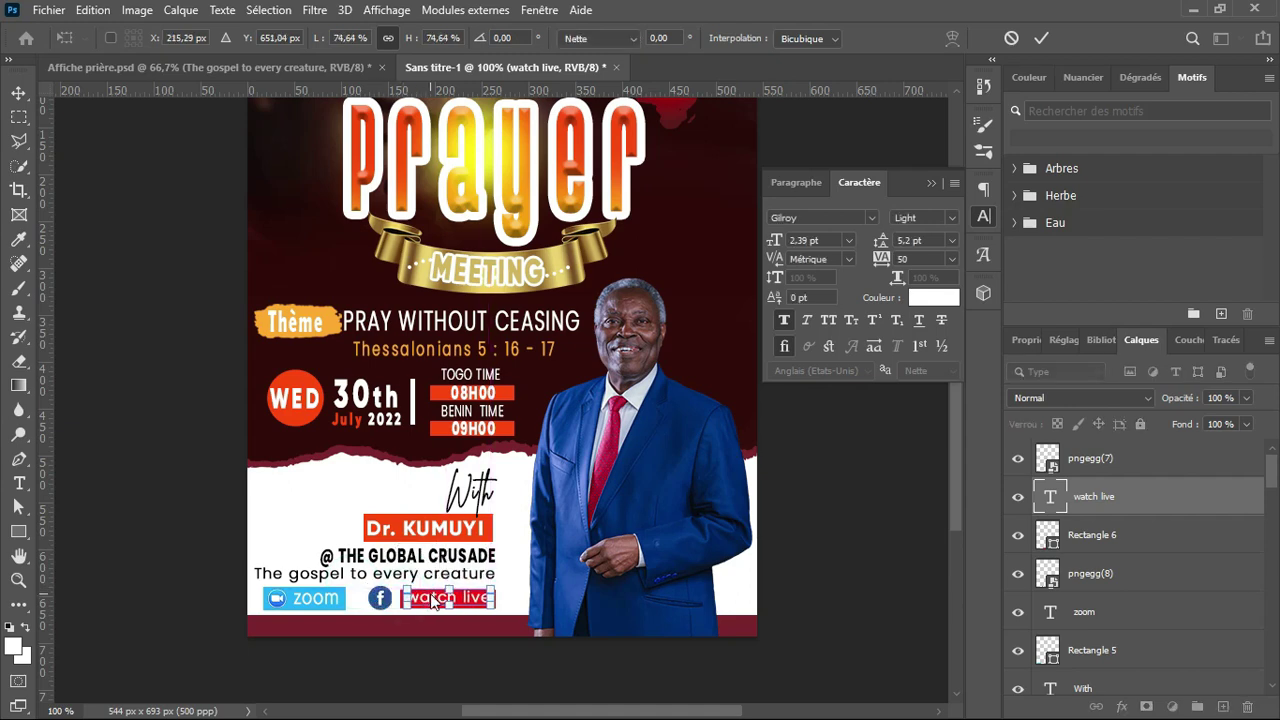
key(Return)
key(v)
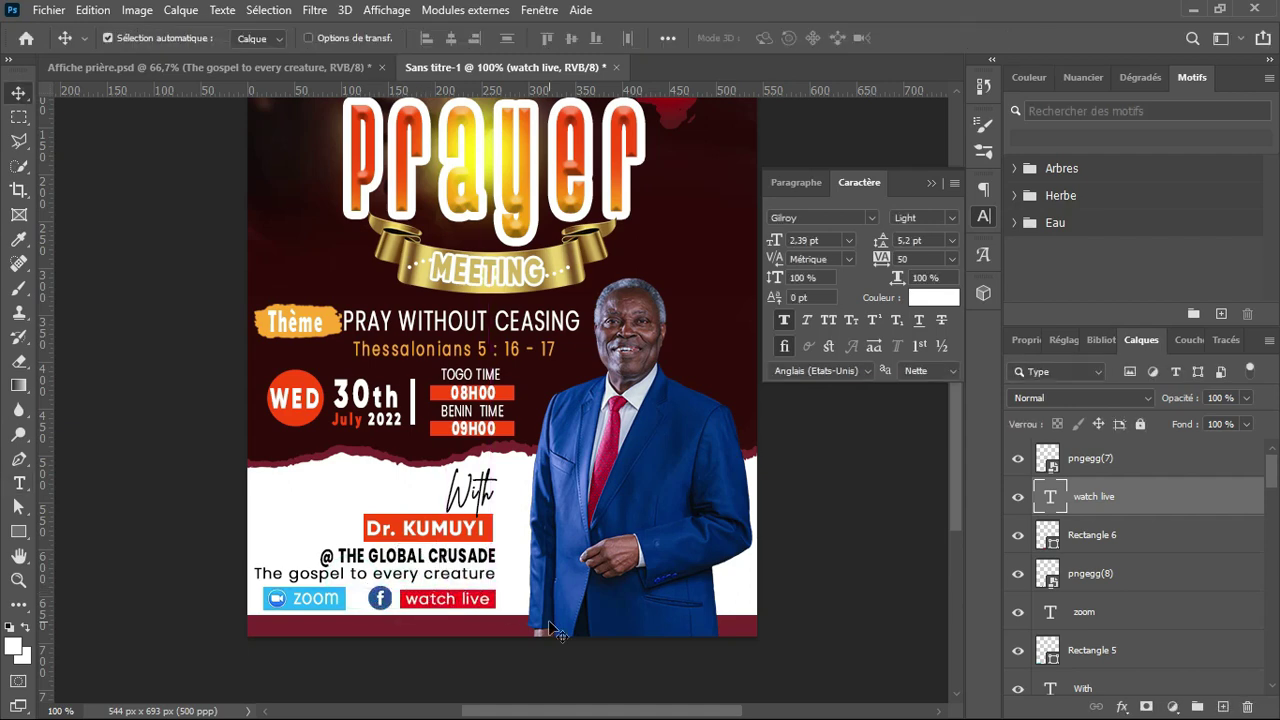
key(Up)
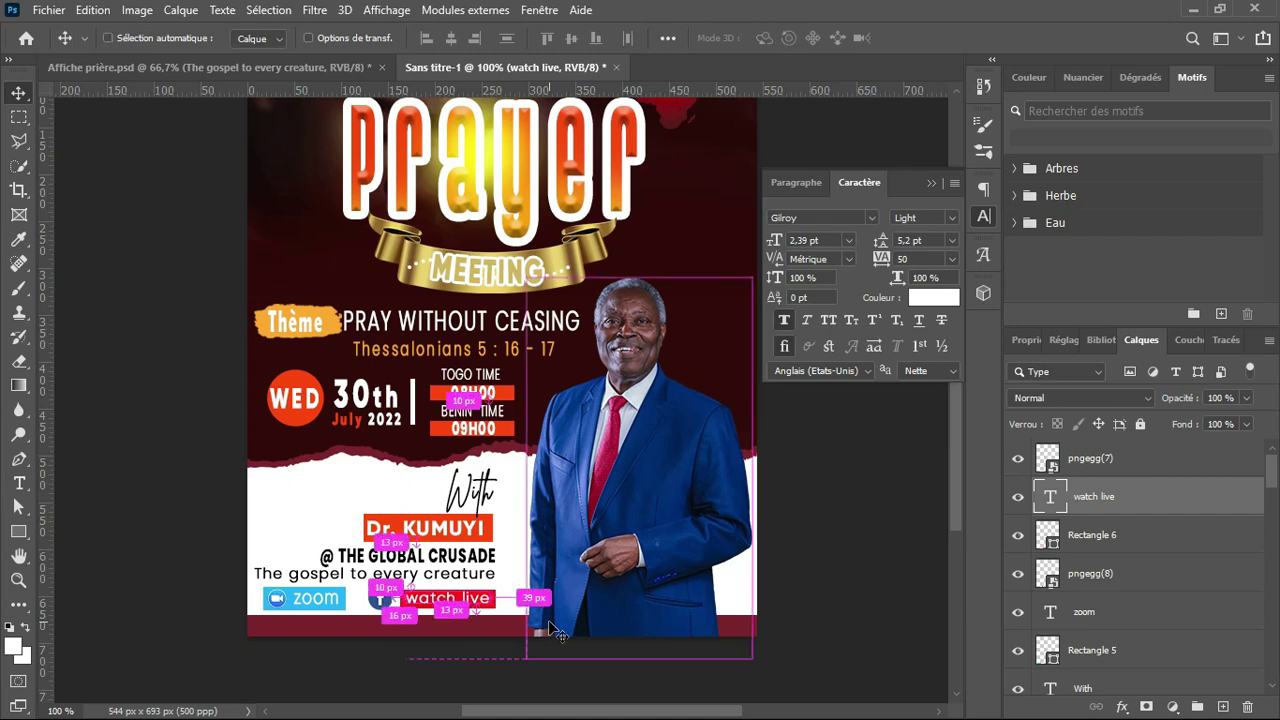
Draw a rounded rectangle about 197 by 241 px overlapping the poster's upper-left corner, with corner radii of about 42 px
key(ctrl+minus)
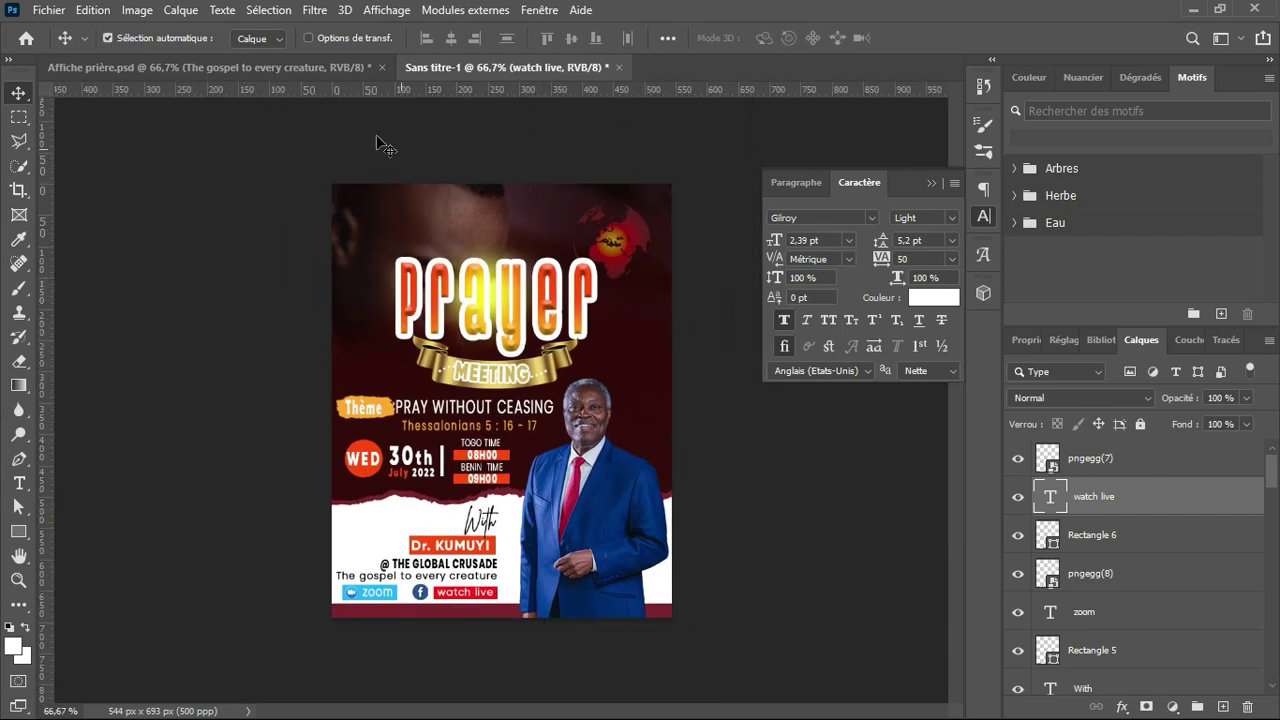
click(321, 68)
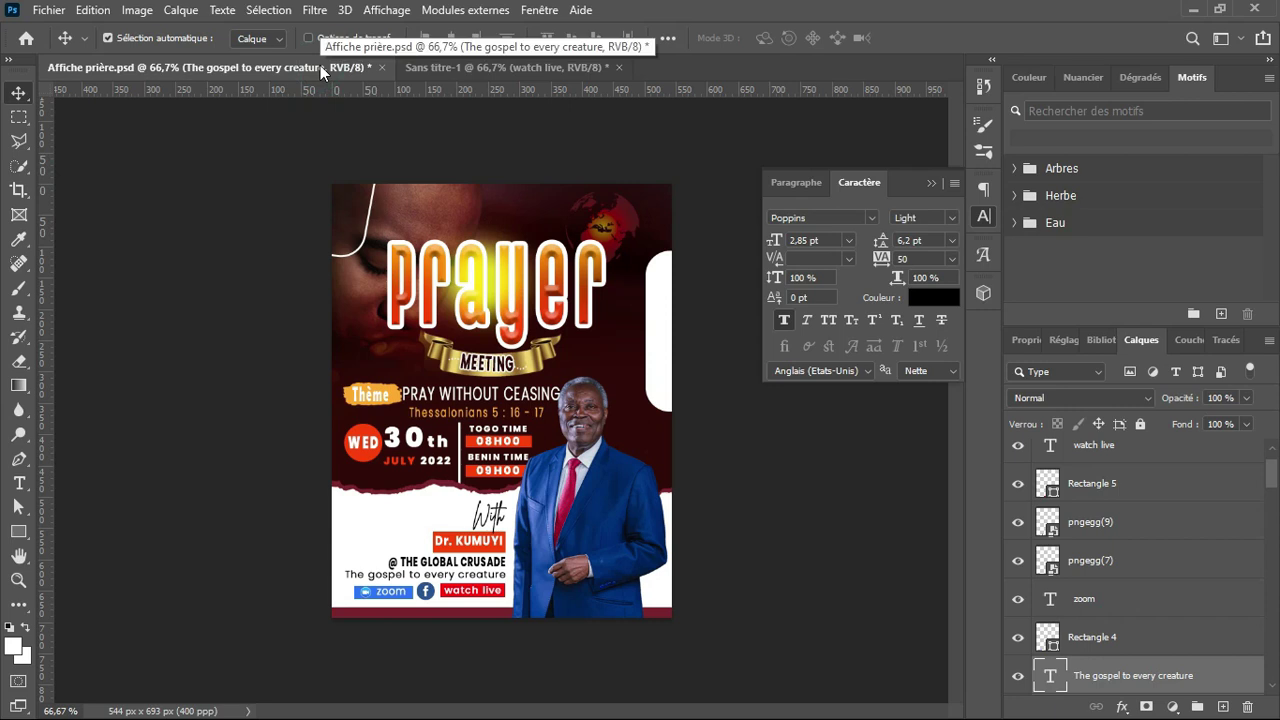
click(519, 69)
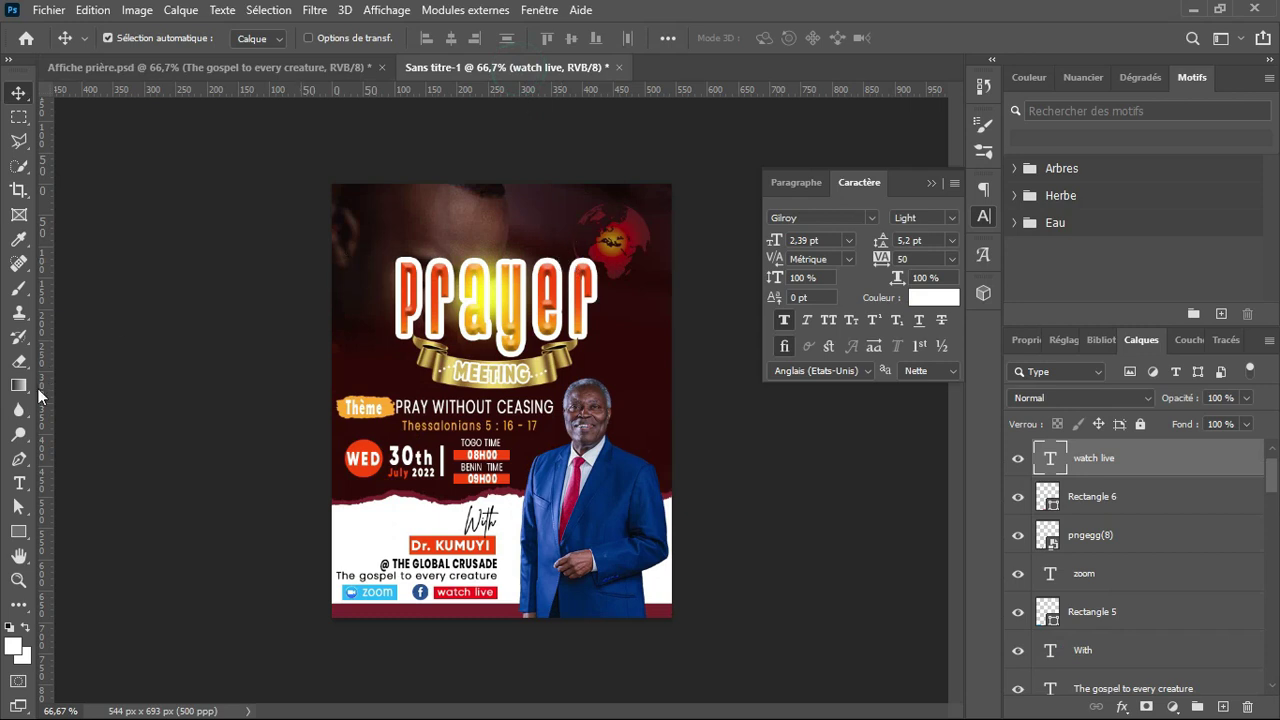
right_click(25, 523)
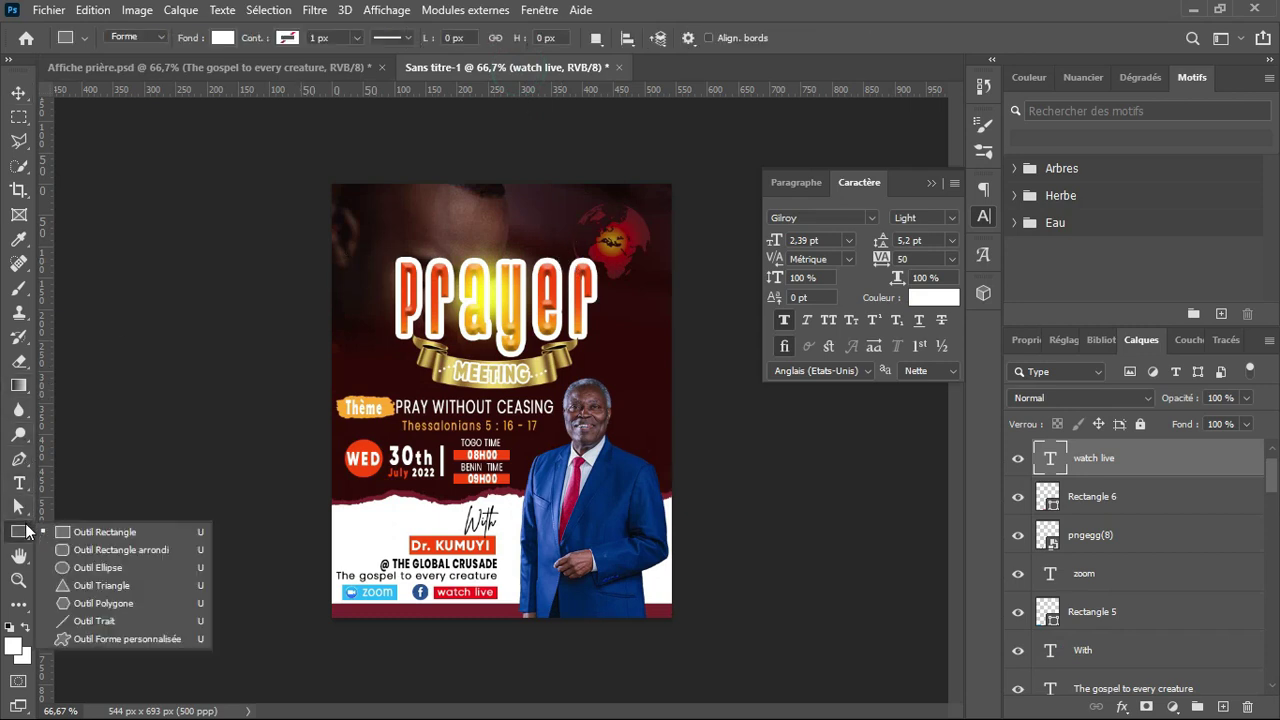
click(83, 561)
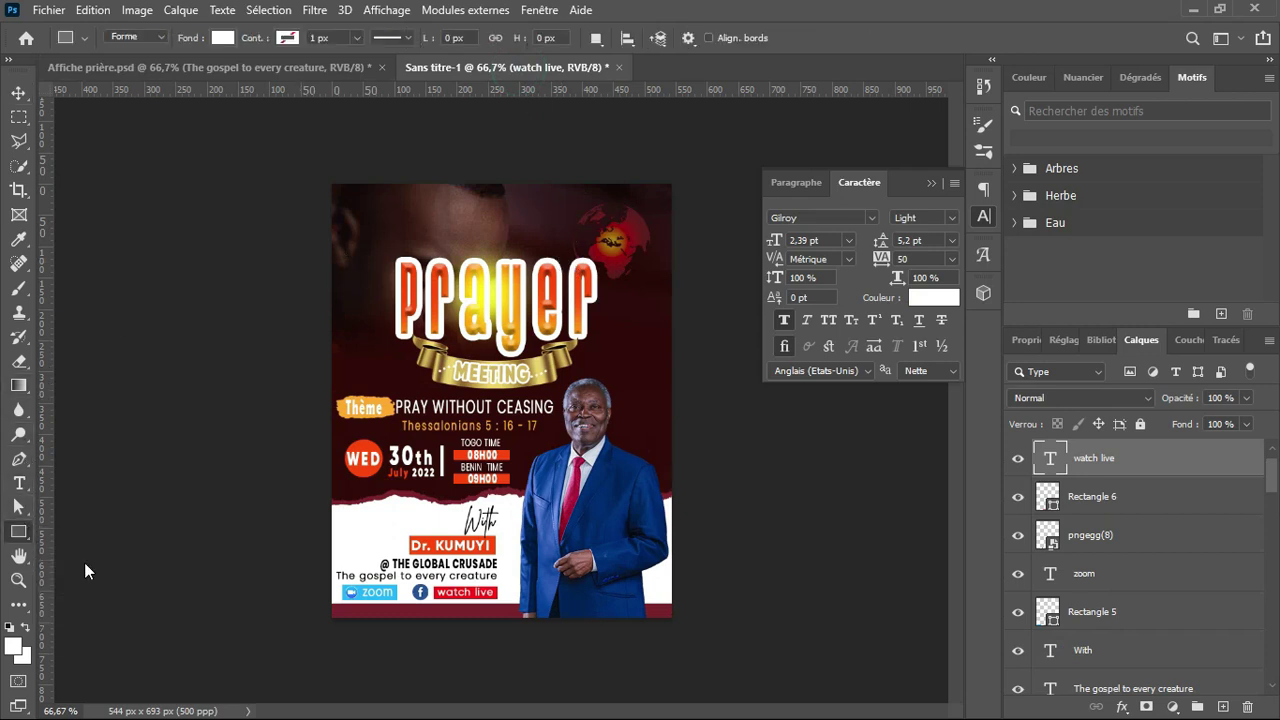
right_click(20, 533)
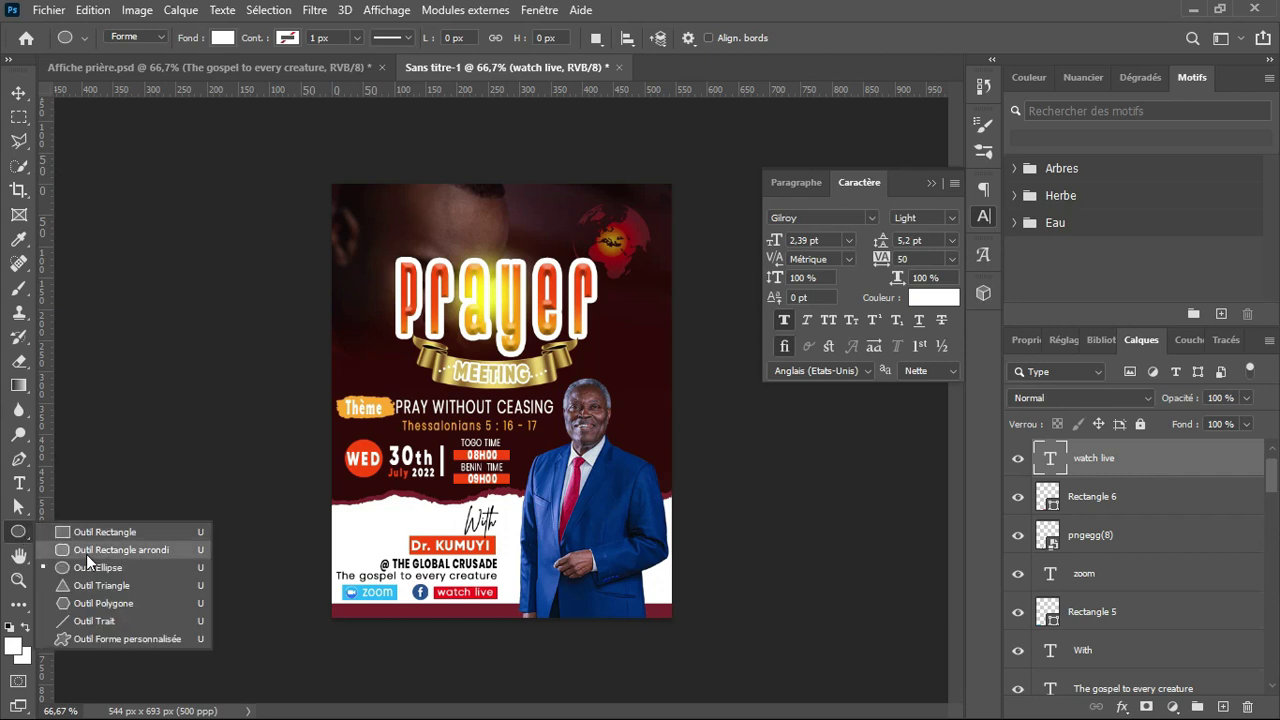
click(88, 553)
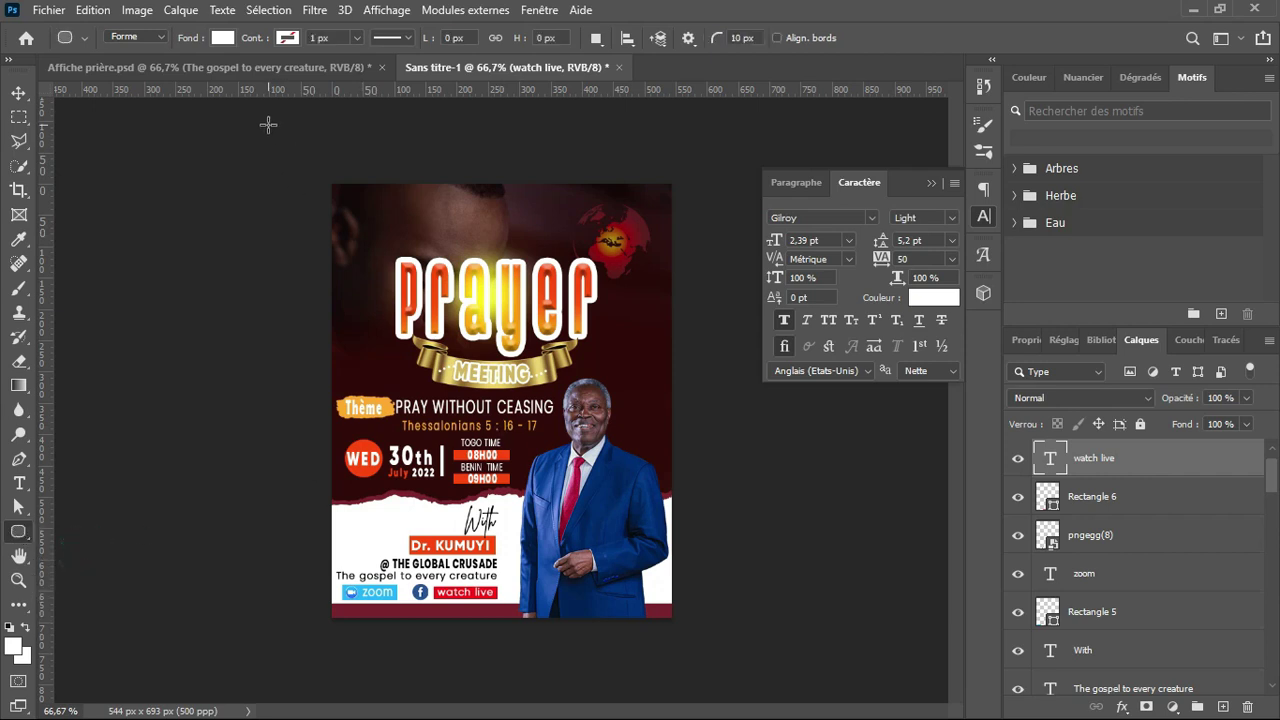
drag(263, 121, 386, 270)
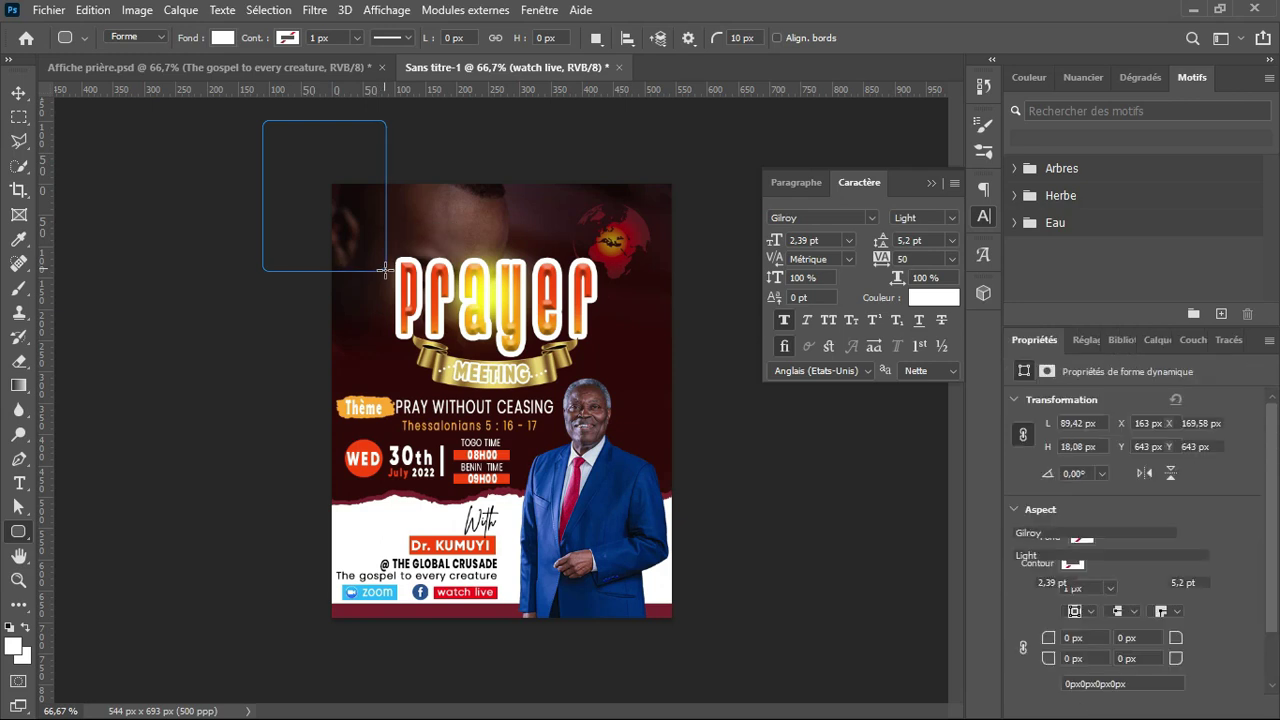
drag(365, 252, 357, 251)
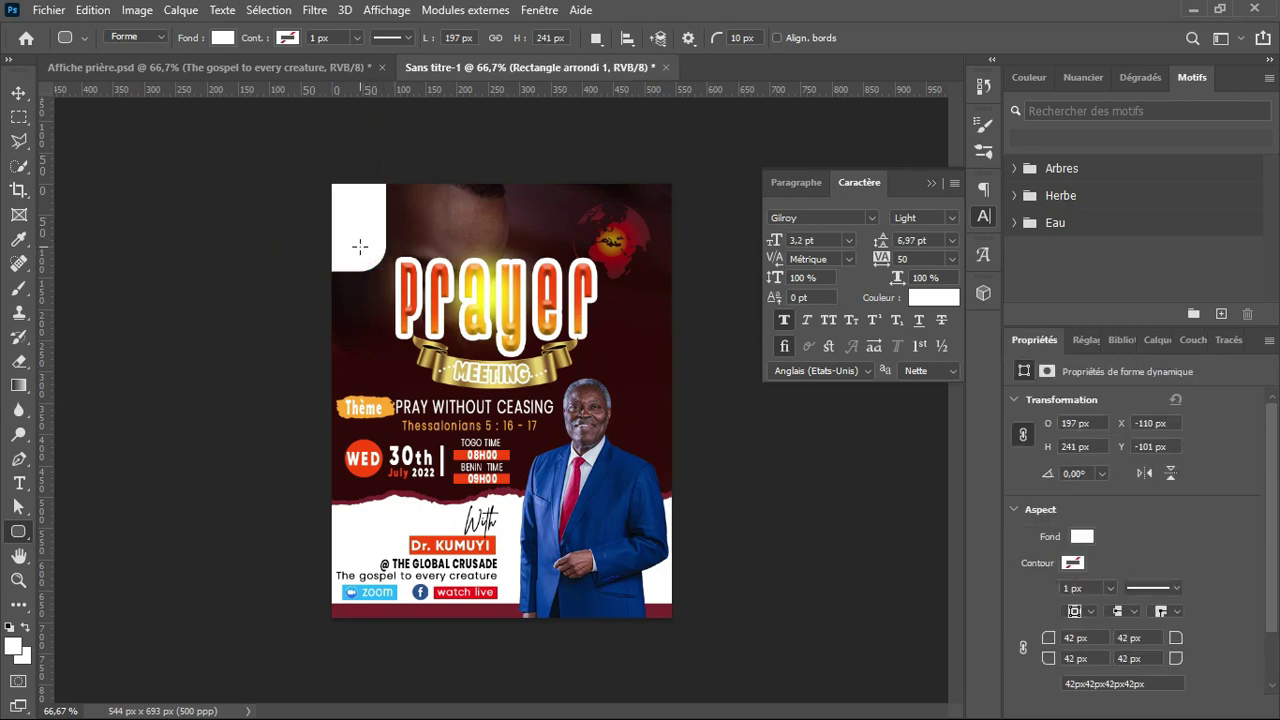
Remove the rounded rectangle's fill and give it a white outline 5 px wide
click(219, 37)
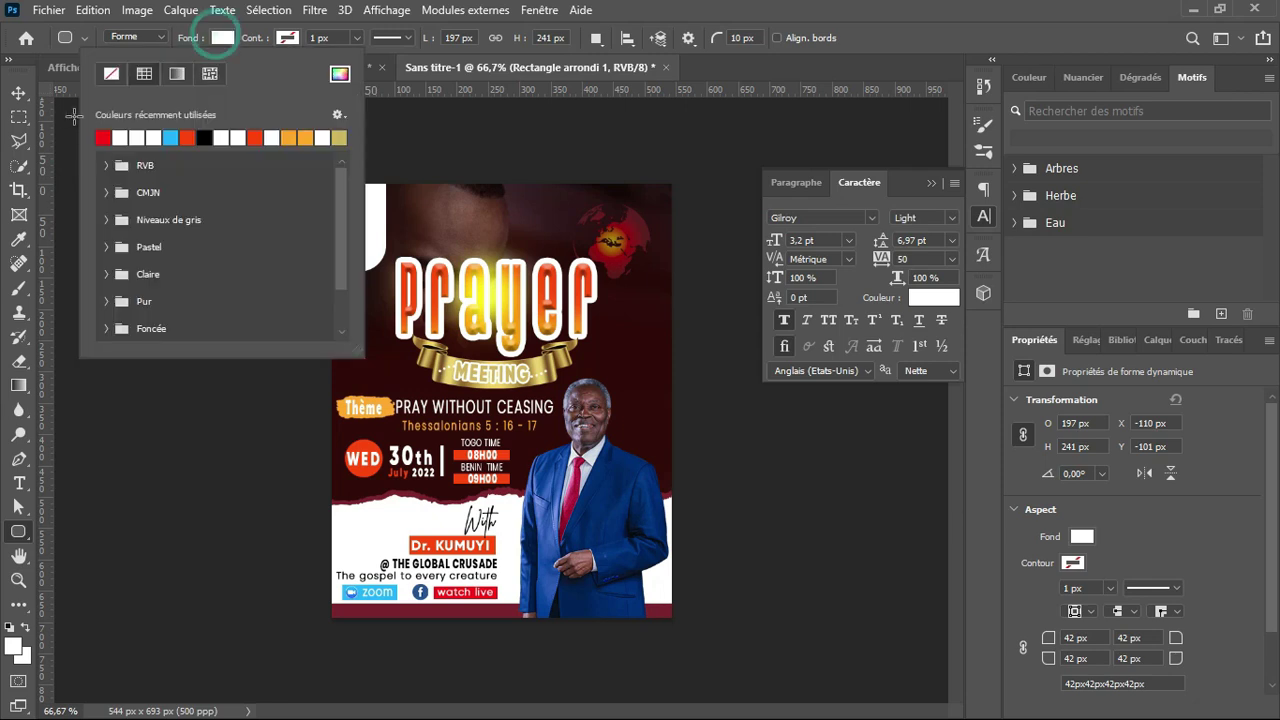
click(110, 77)
click(291, 40)
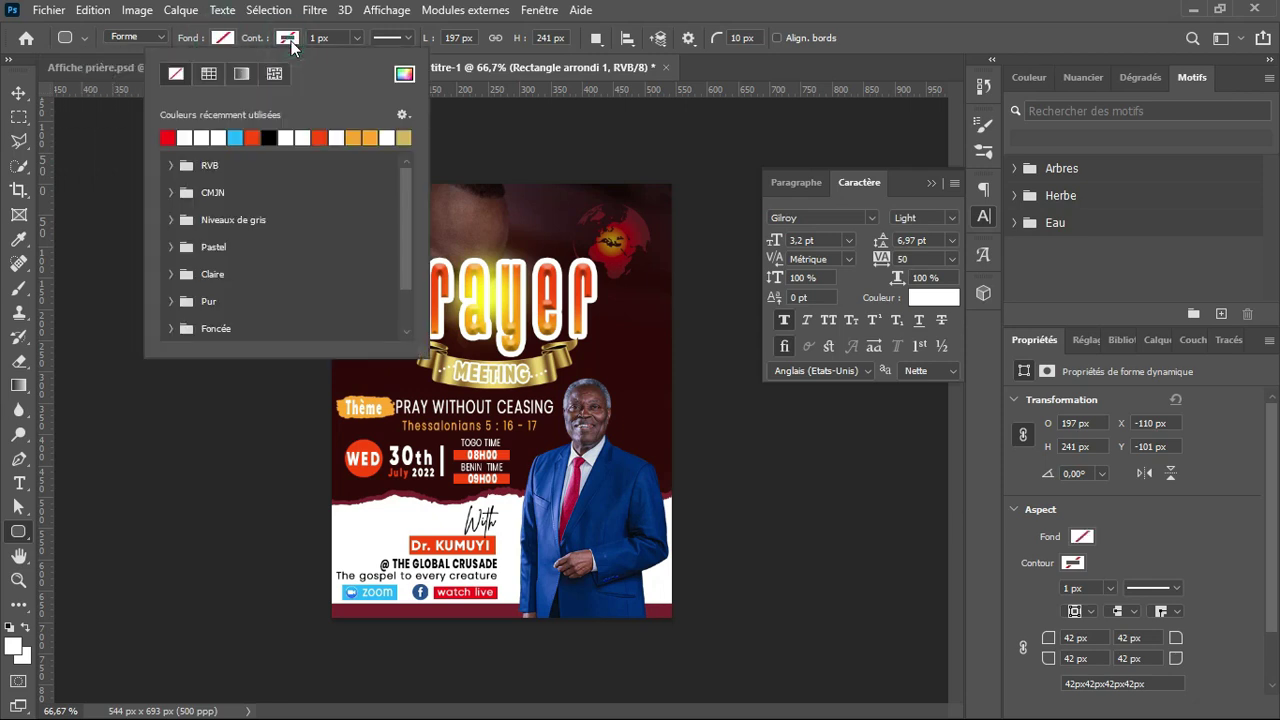
click(289, 142)
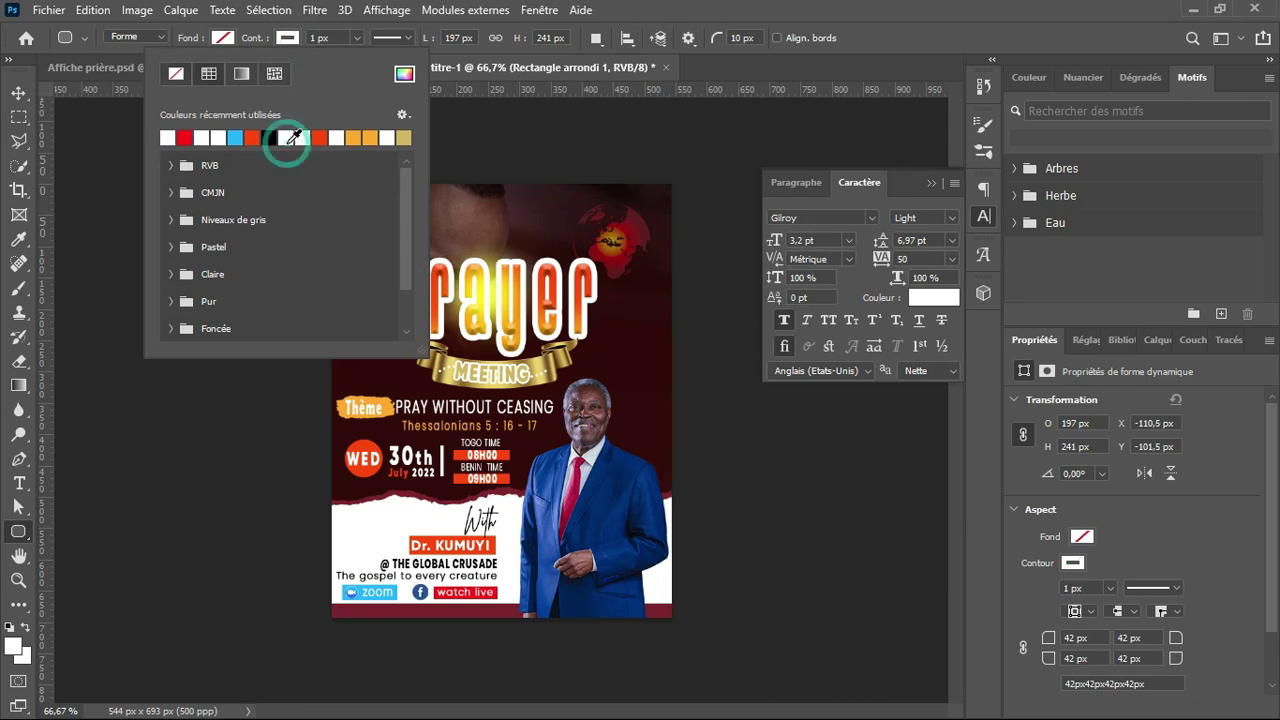
click(355, 40)
key(Up)
key(Up)
key(Up)
key(Up)
key(Up)
key(Up)
key(Down)
key(Down)
key(Return)
Rotate the outlined rounded rectangle about 12° clockwise so it tilts across the poster's upper-left corner
key(ctrl+t)
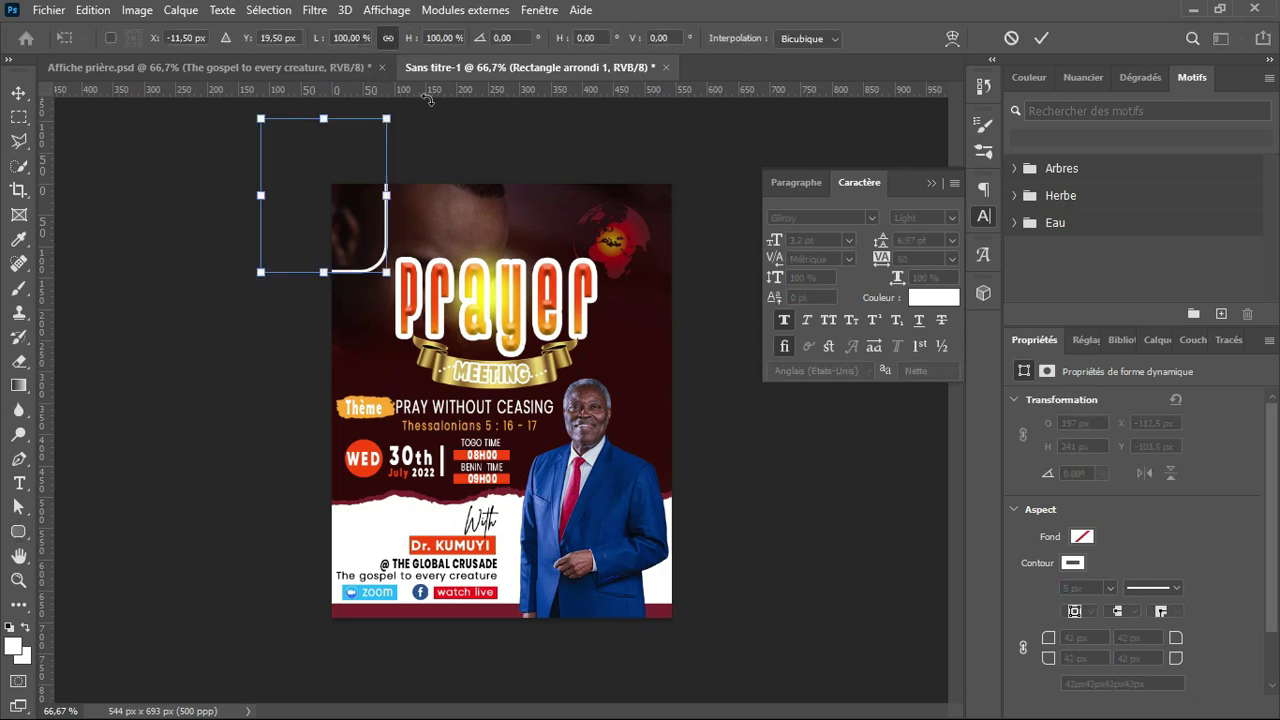
drag(430, 102, 445, 127)
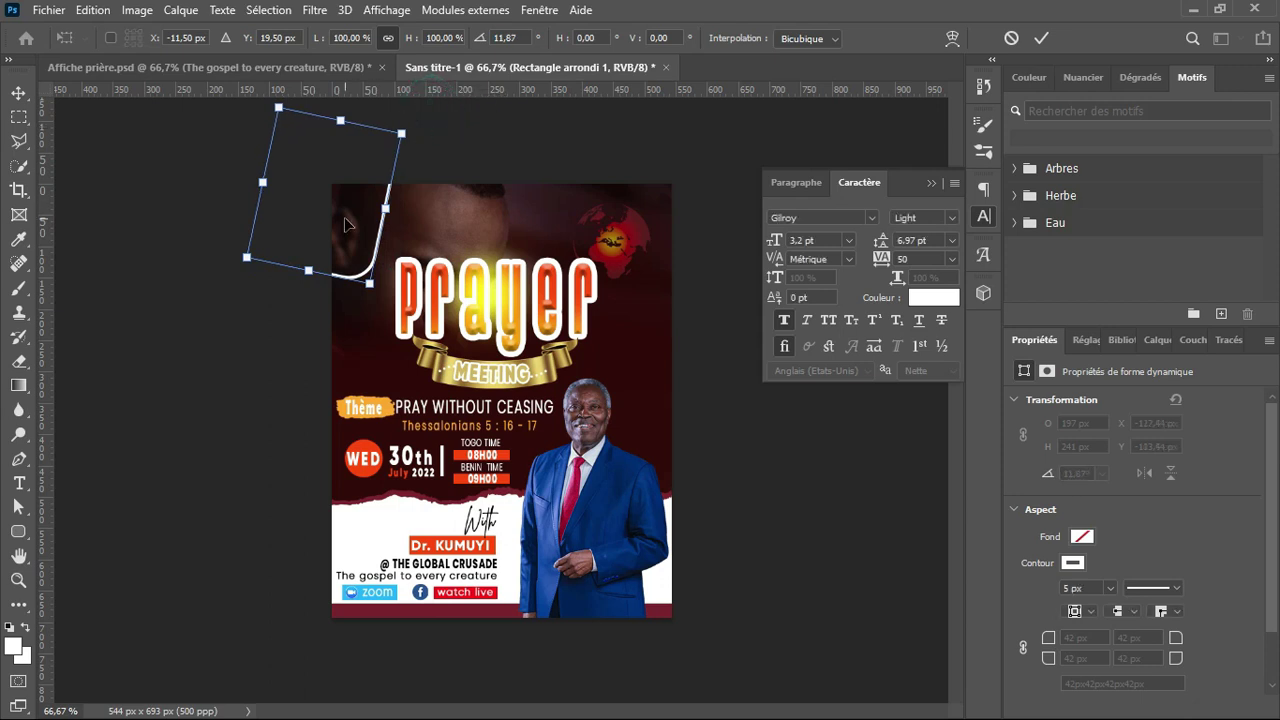
key(Return)
key(ctrl+t)
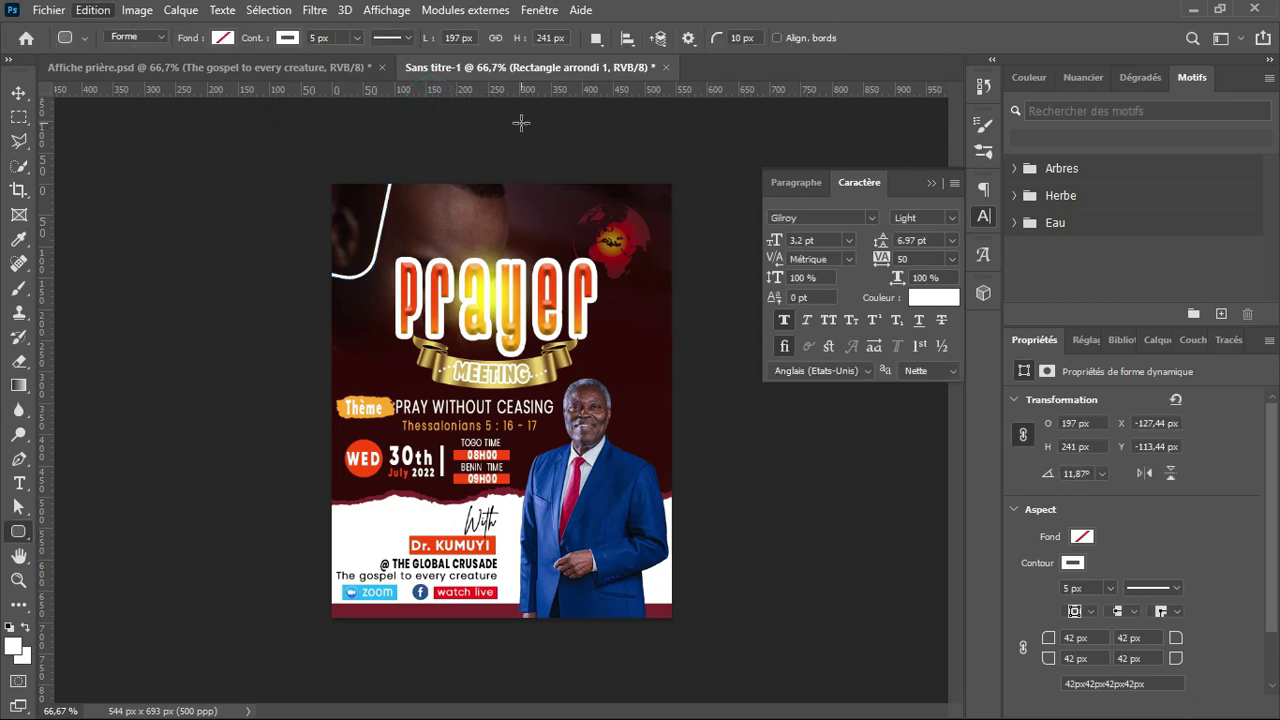
click(49, 10)
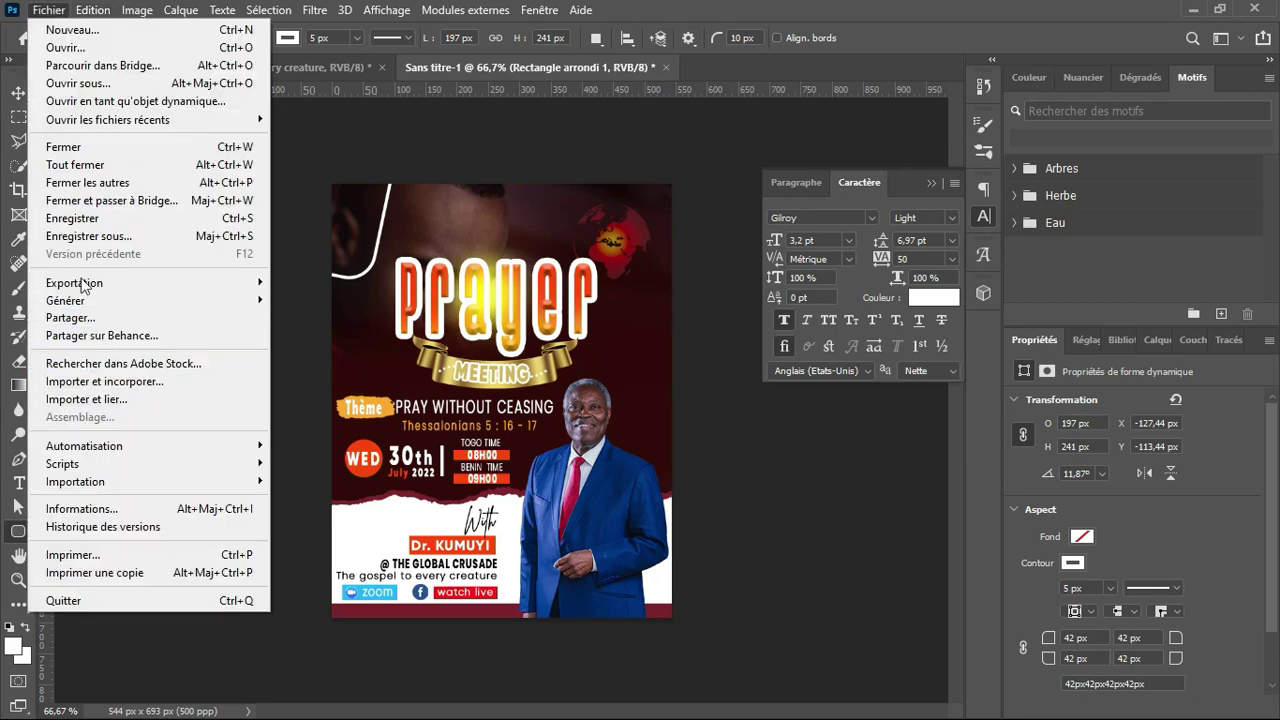
click(86, 235)
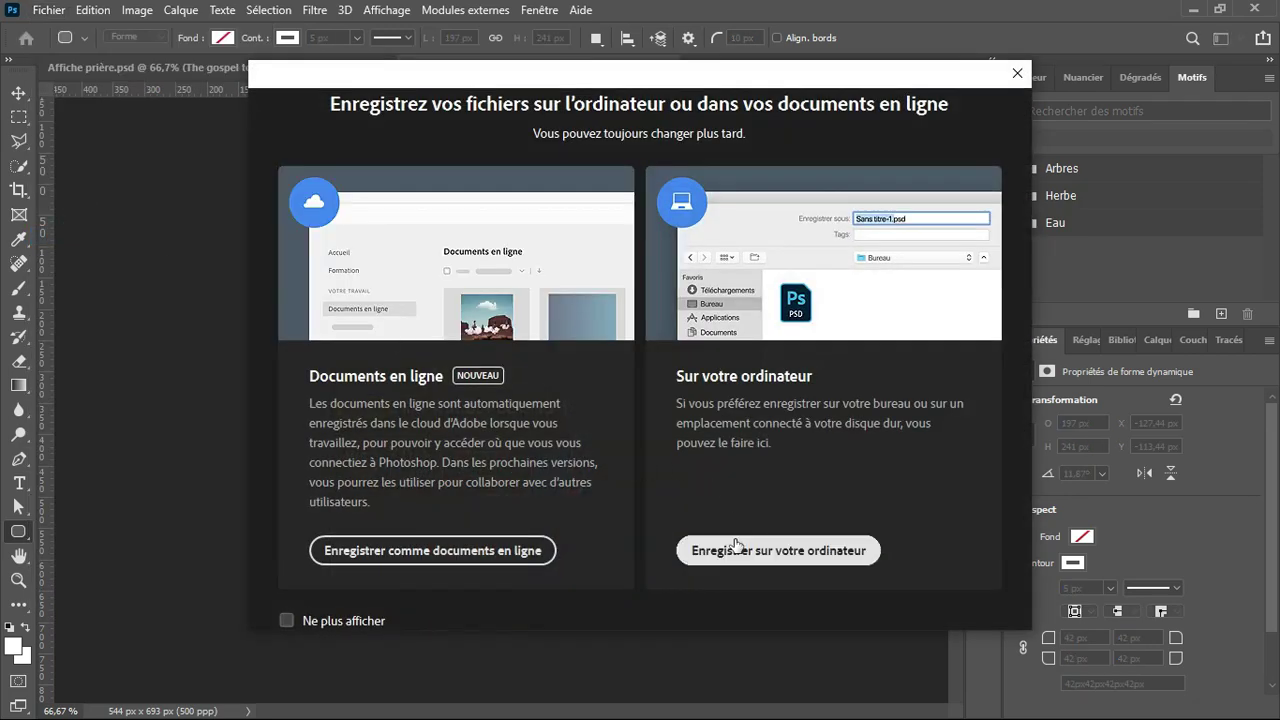
click(1010, 86)
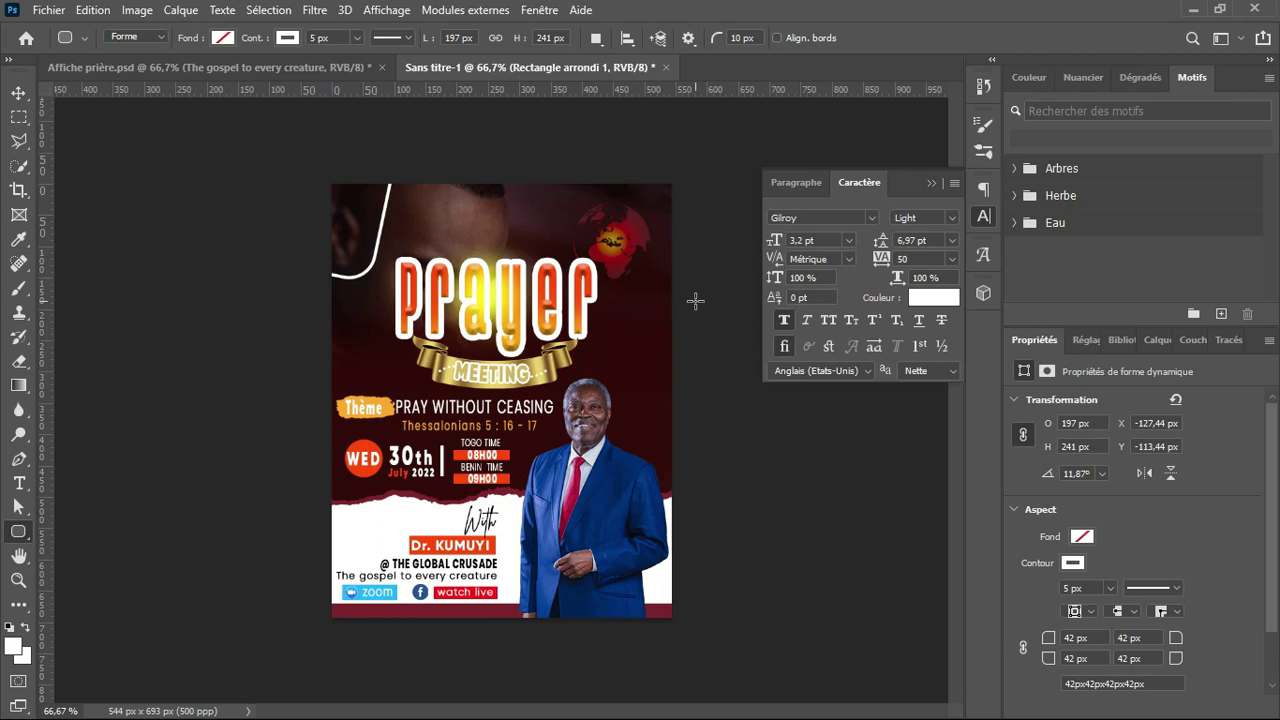
Save the poster on the computer as the Photoshop file Tutoriel affiche in the Rendu folder of Affiche prière 1
click(48, 10)
click(48, 10)
click(48, 10)
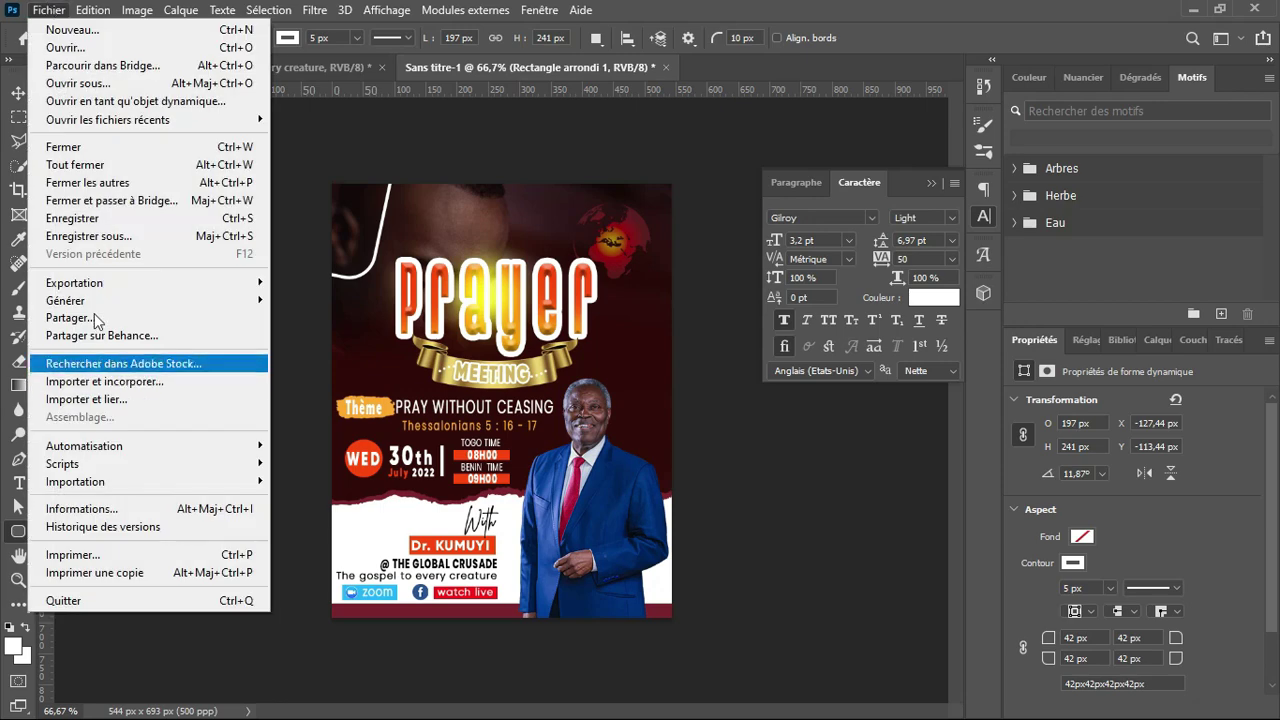
click(153, 232)
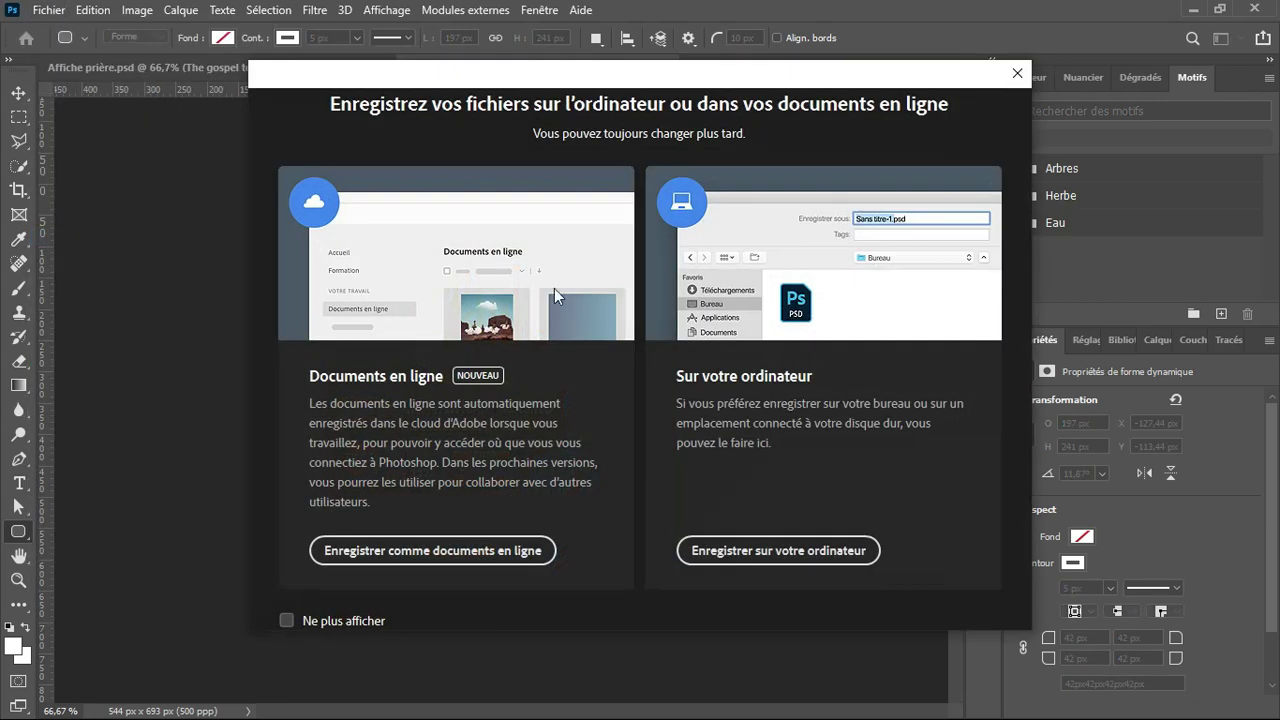
click(866, 546)
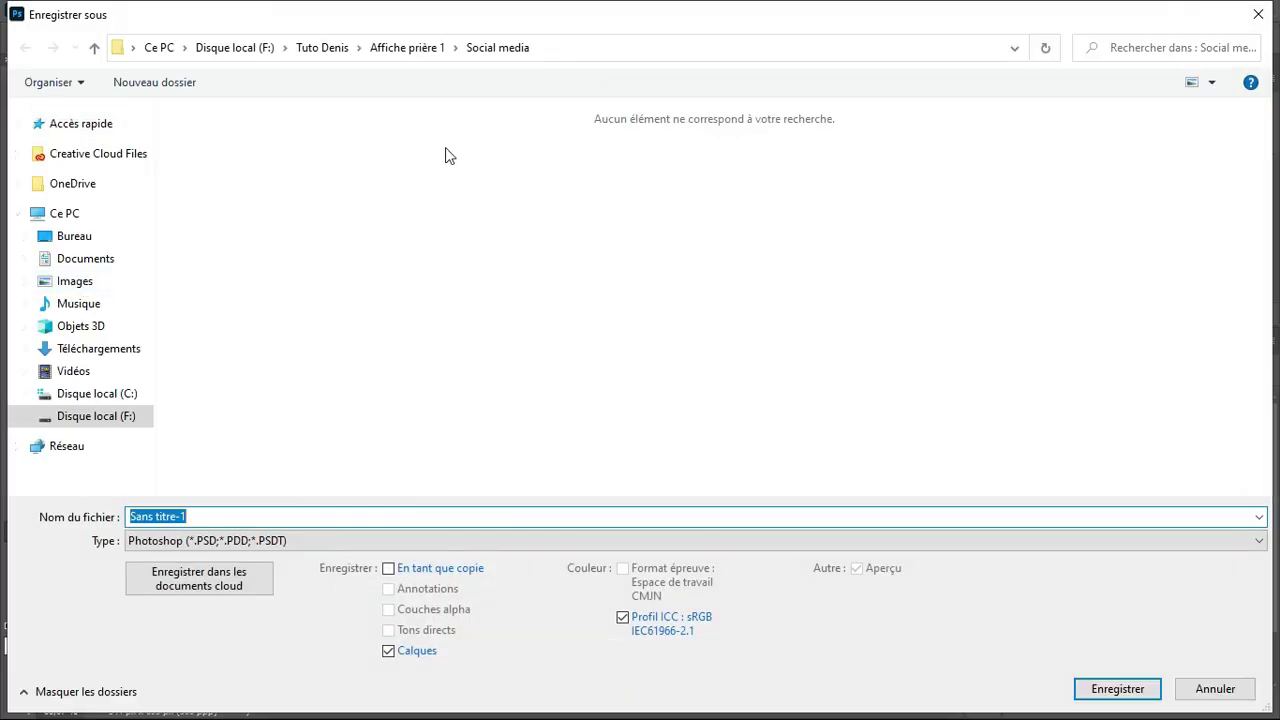
click(405, 47)
click(553, 151)
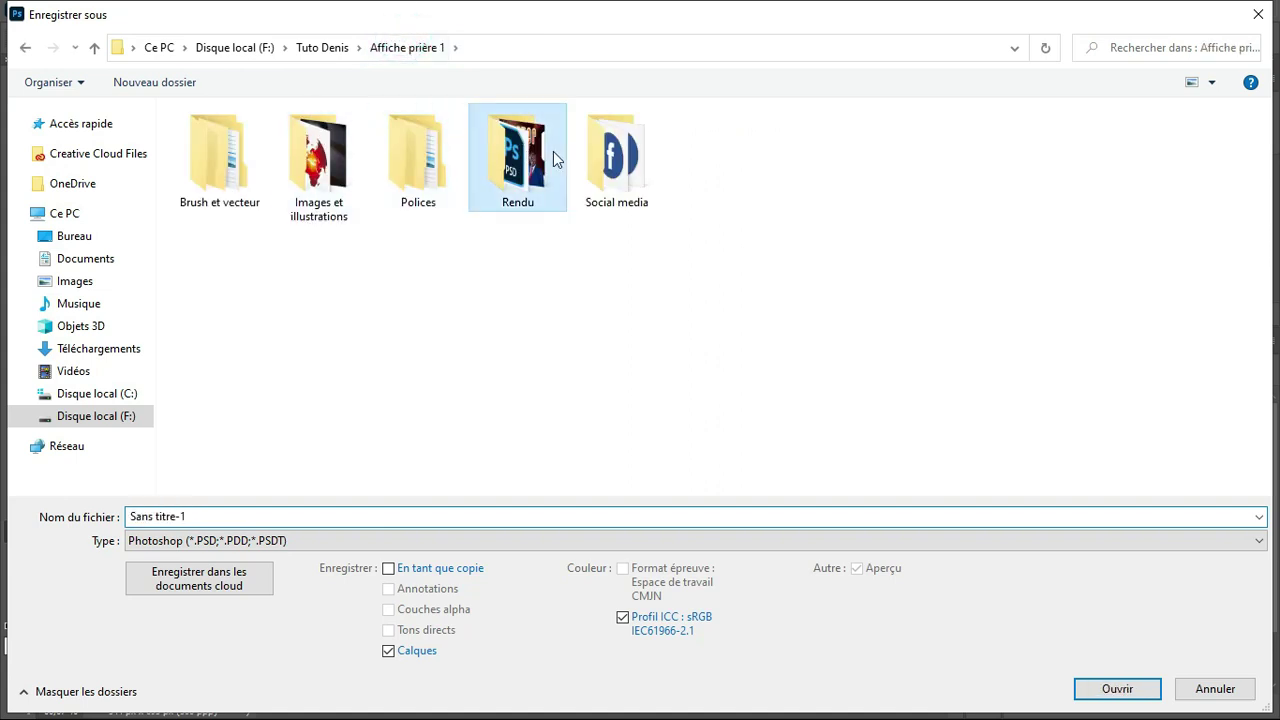
double_click(553, 151)
click(200, 518)
text(Tutoriel)
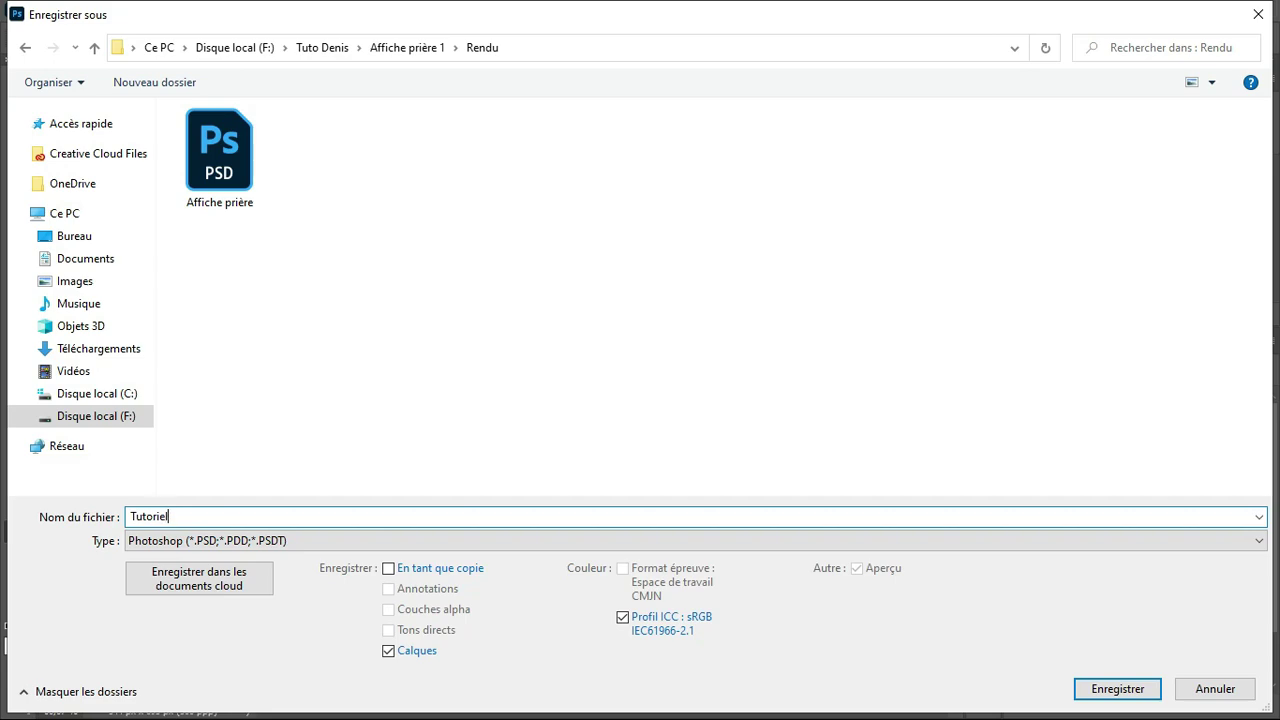
text( affiche)
key(Return)
key(Return)
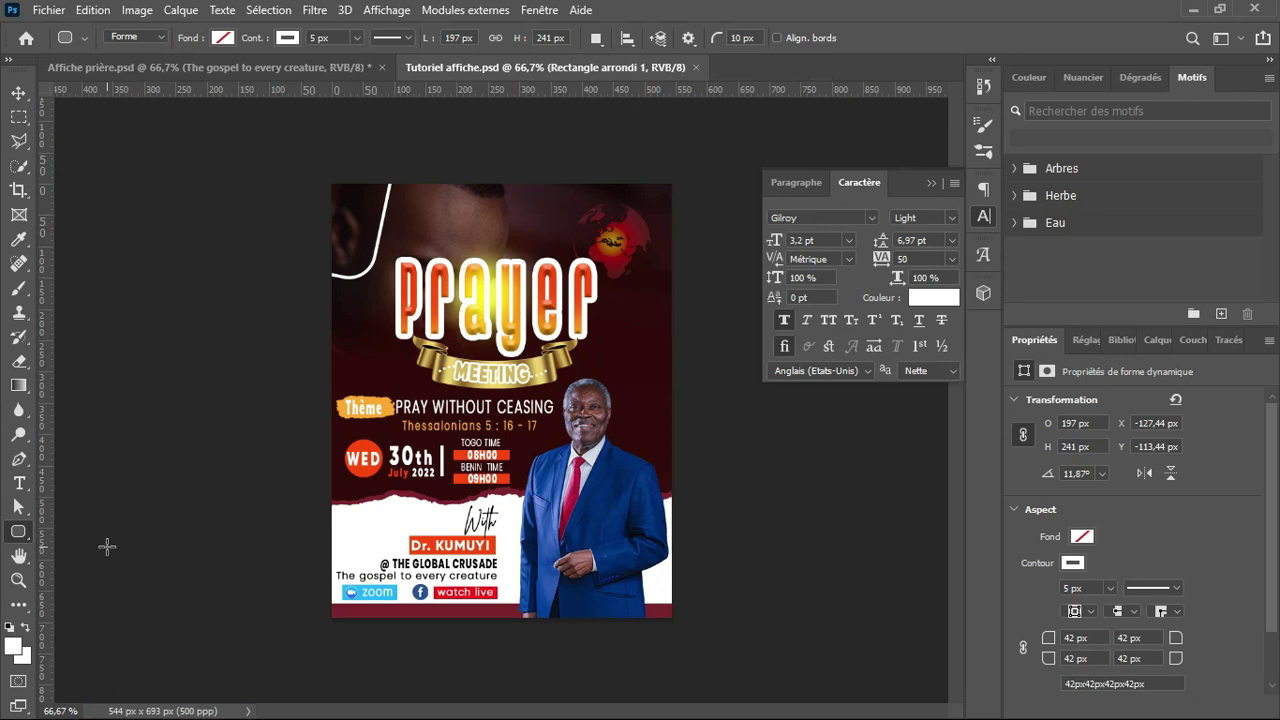
Save a JPEG copy of the poster as Tutoriel affiche in the Rendu folder at maximum quality 12
click(47, 11)
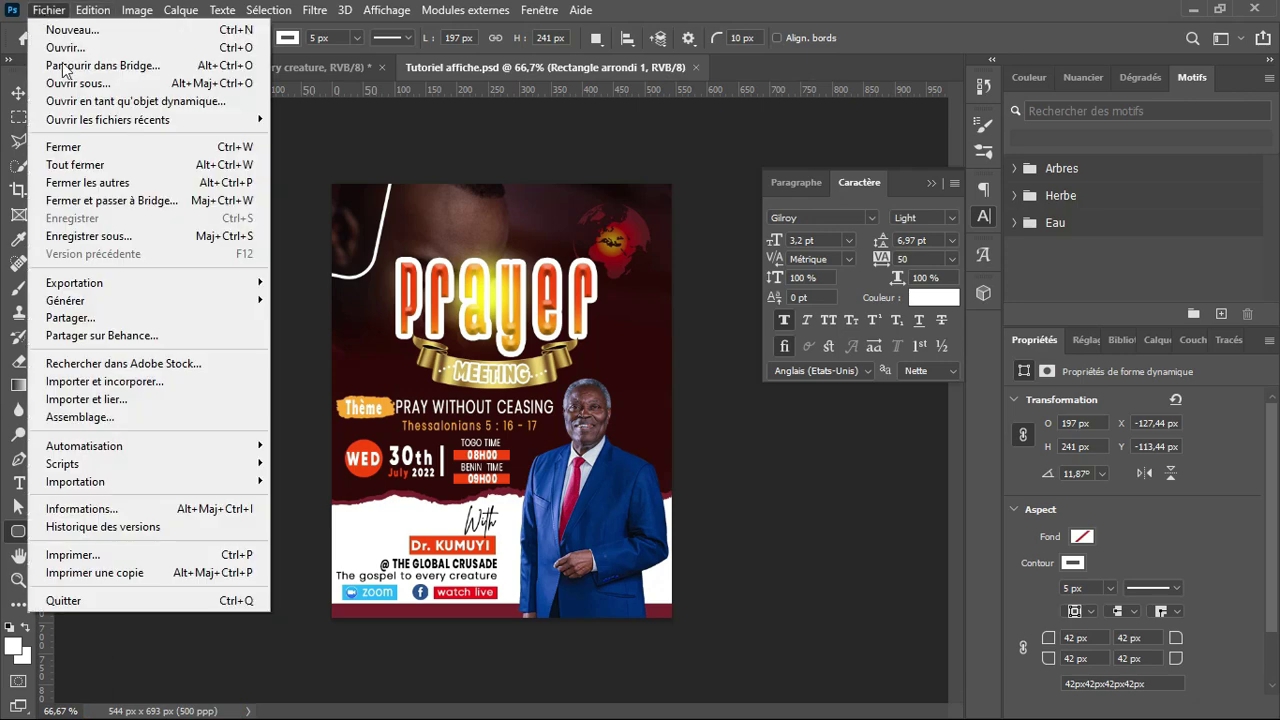
click(118, 238)
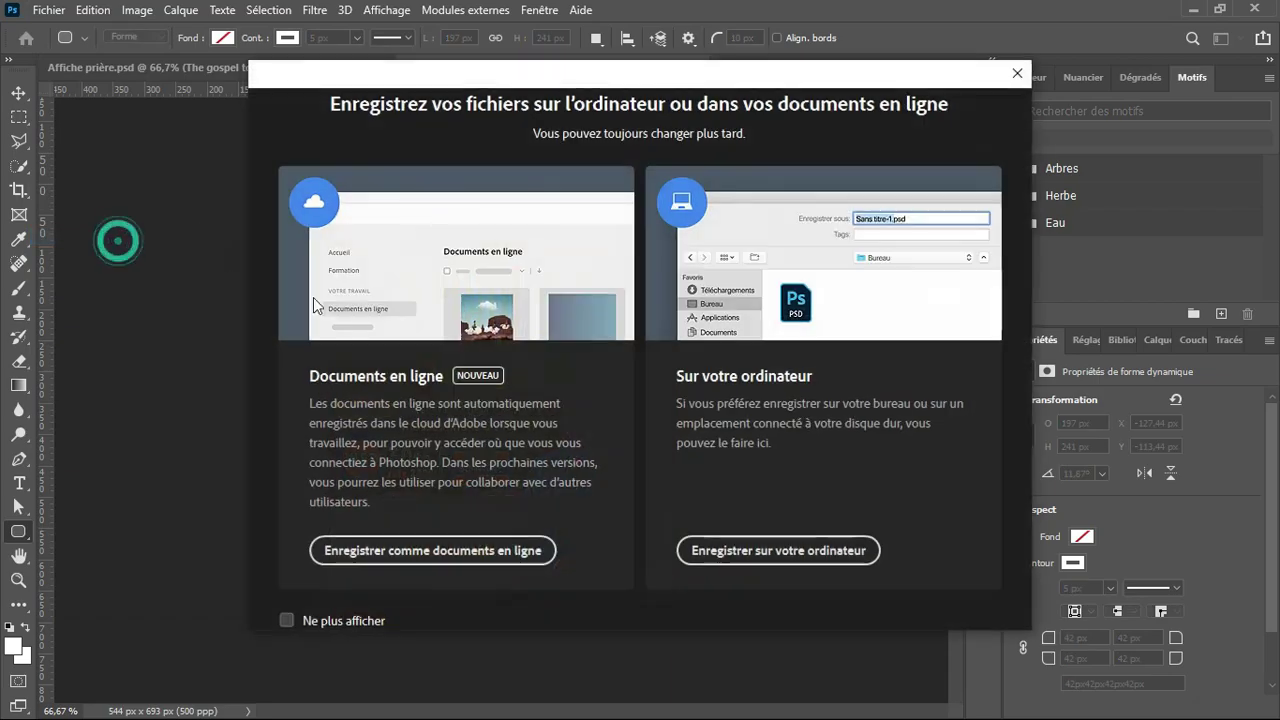
click(766, 549)
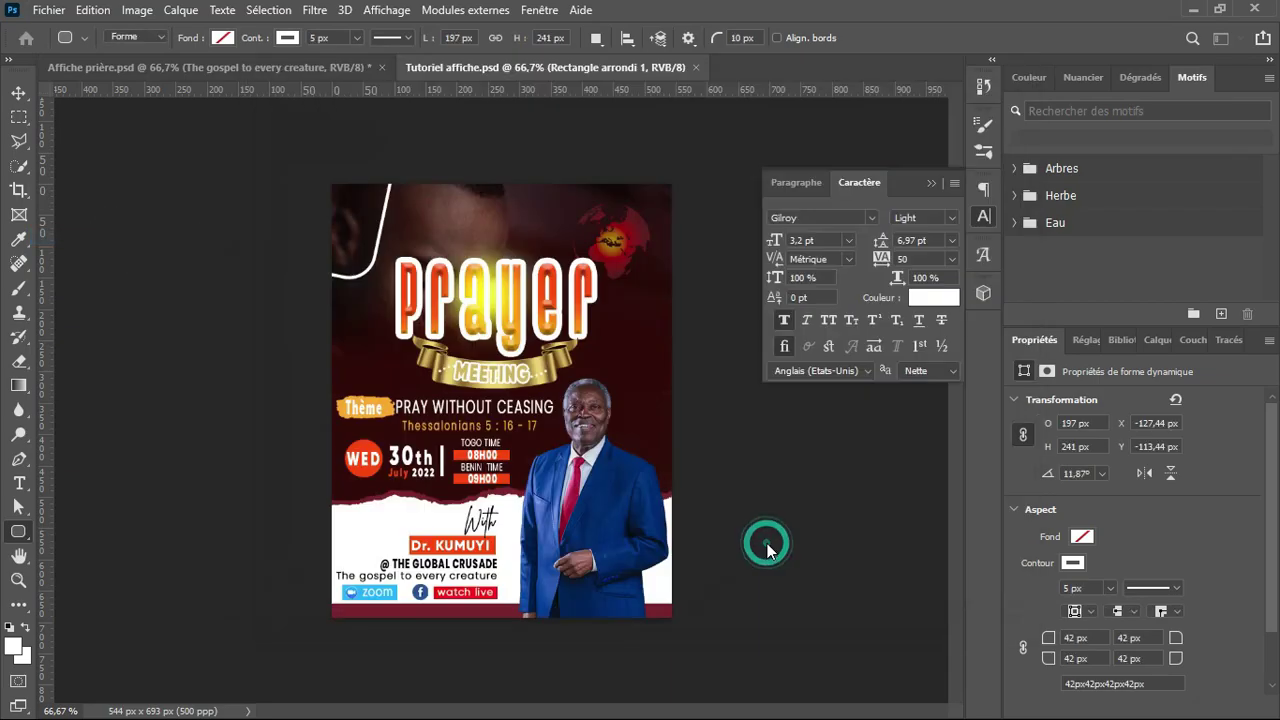
click(287, 540)
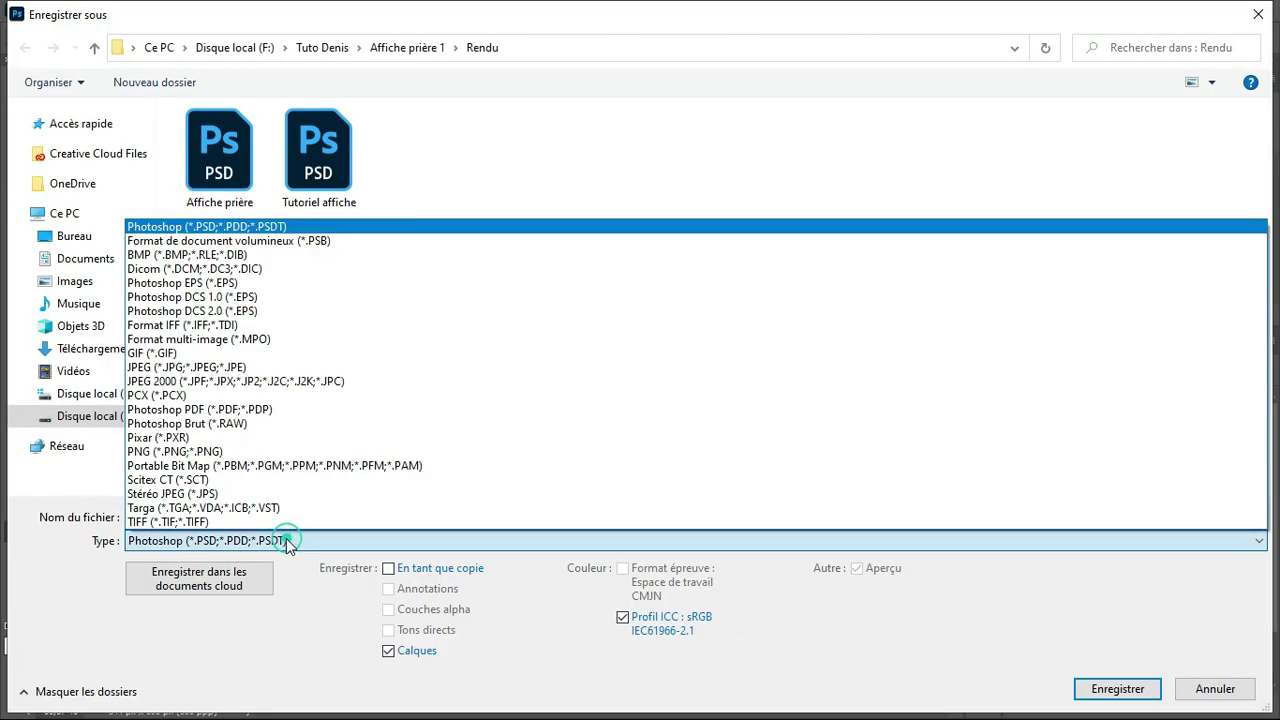
click(138, 368)
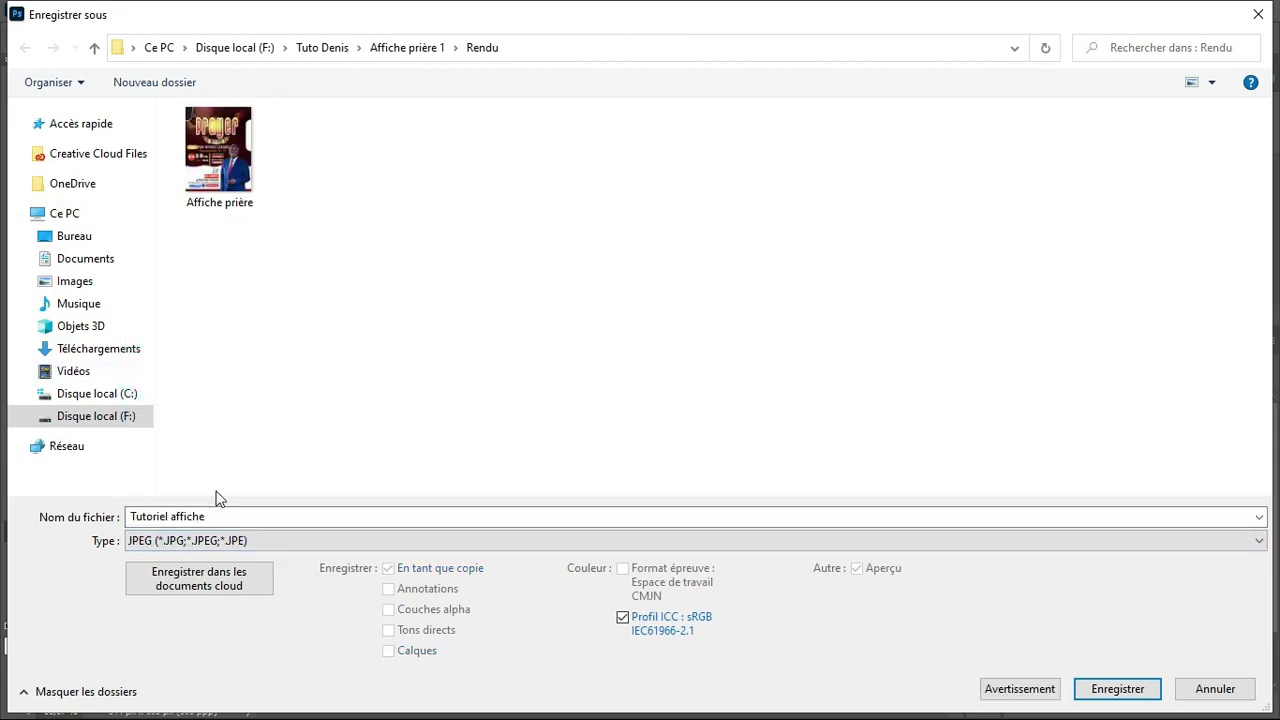
key(Return)
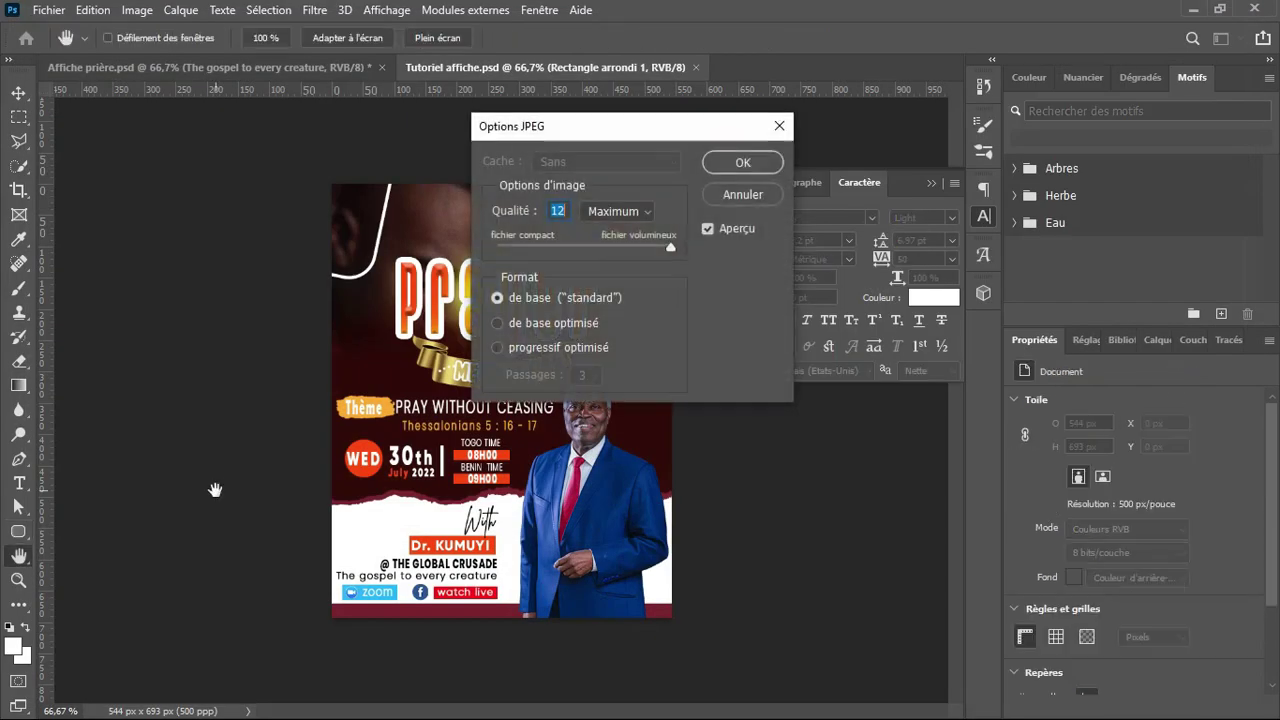
key(Return)
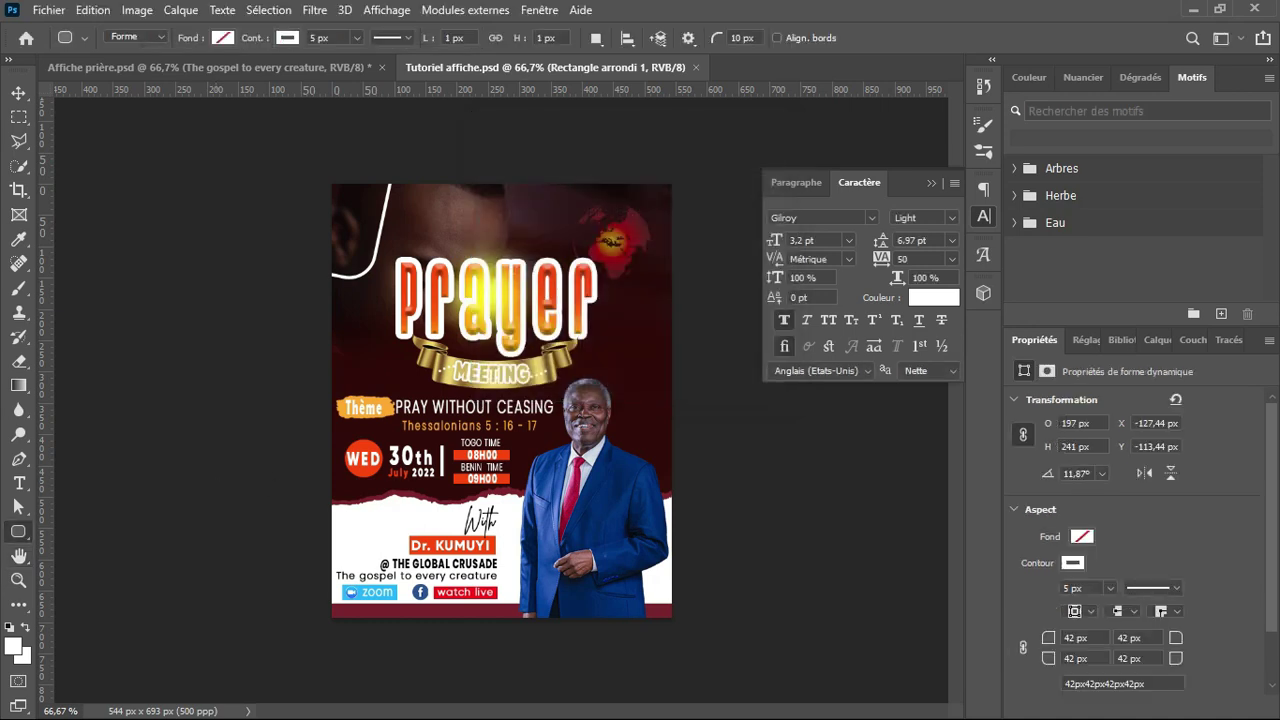
Minimise the open windows and open the Tutoriel affiche JPEG from the Rendu folder in File Explorer to check the exported poster
click(1193, 10)
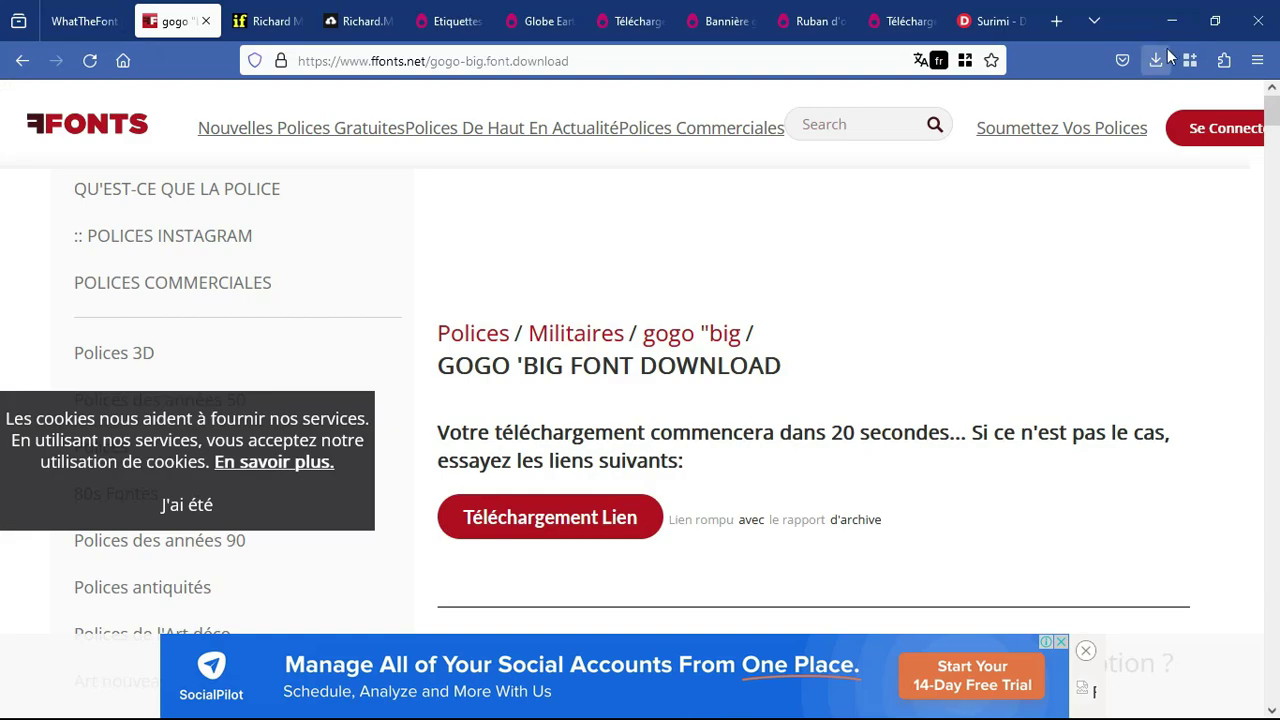
click(1172, 20)
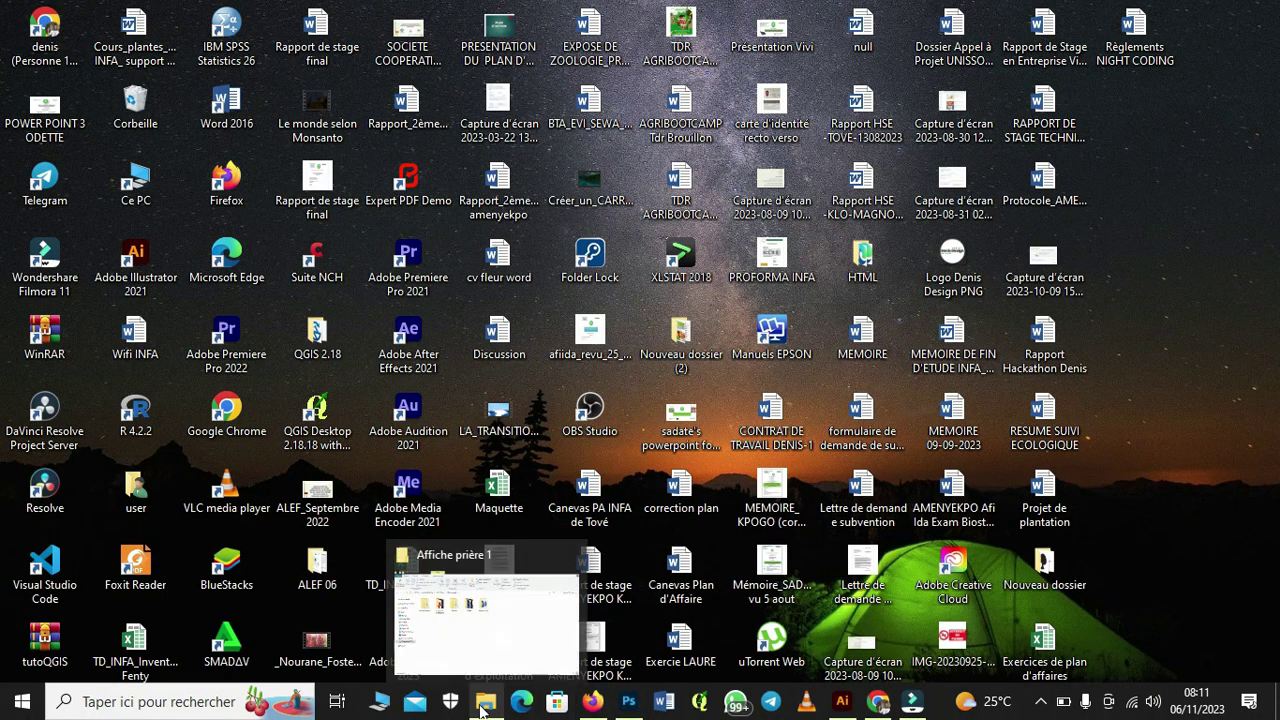
click(484, 706)
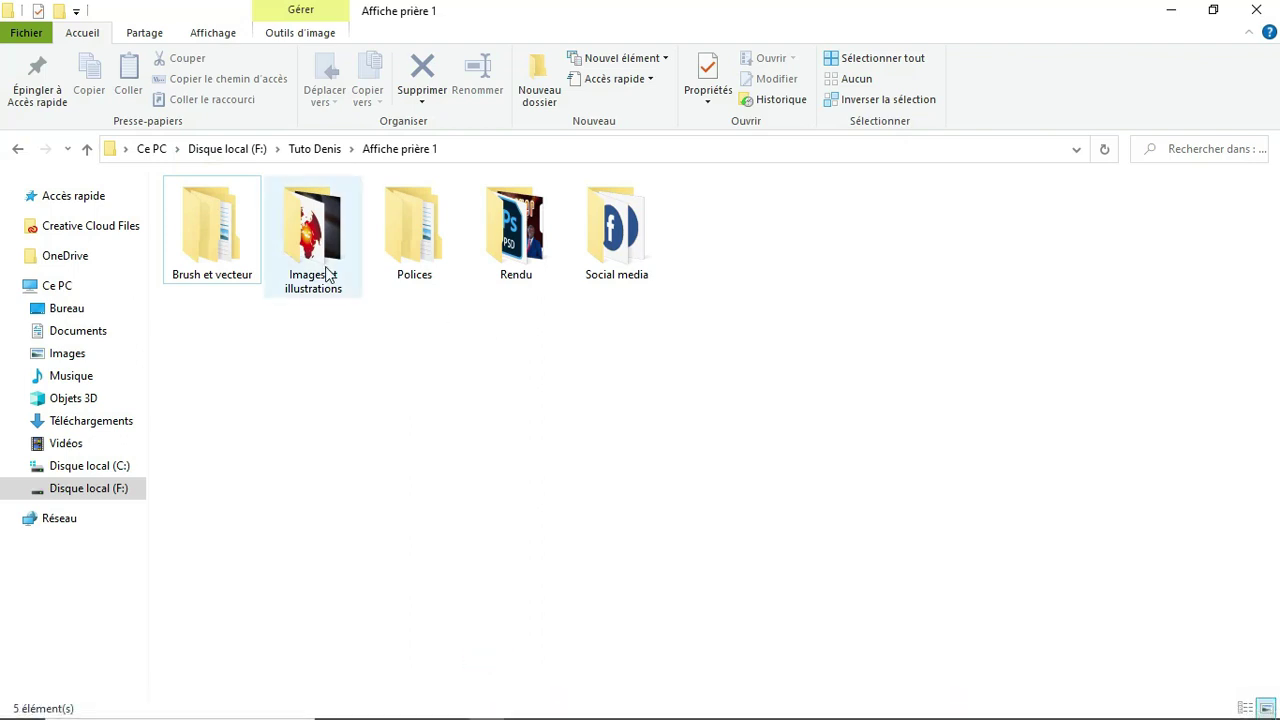
double_click(492, 253)
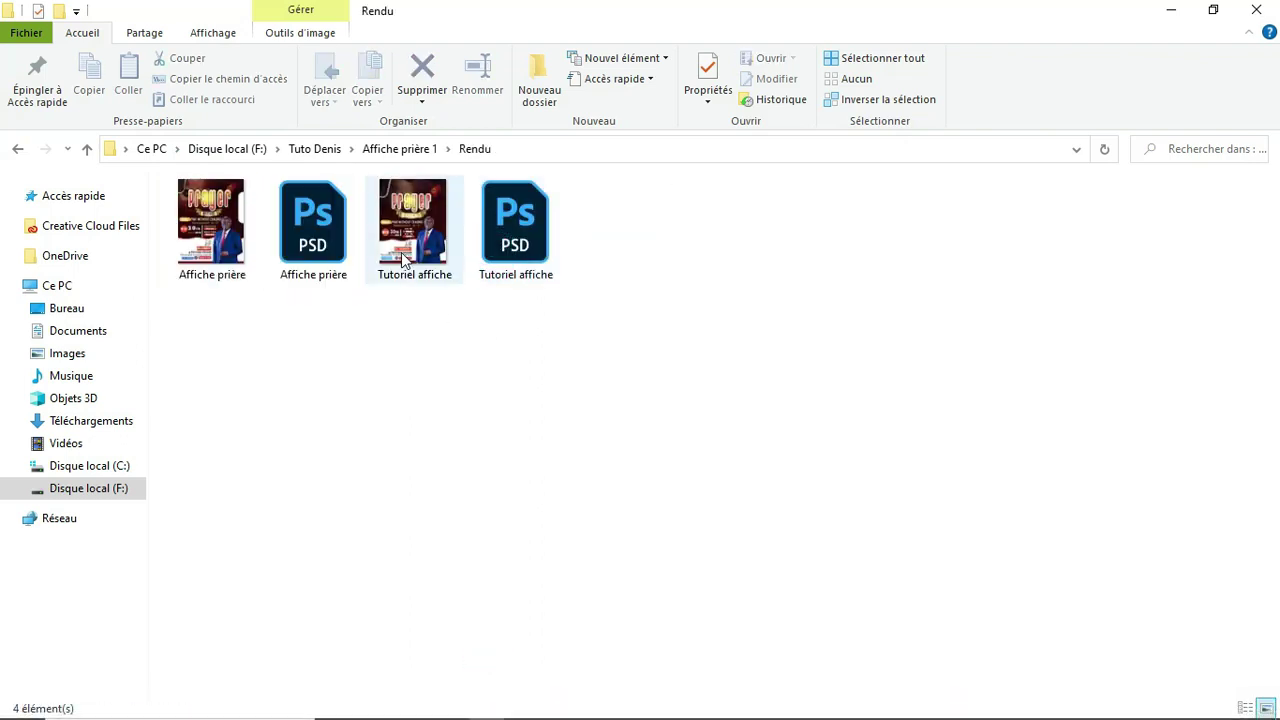
click(404, 258)
double_click(404, 256)
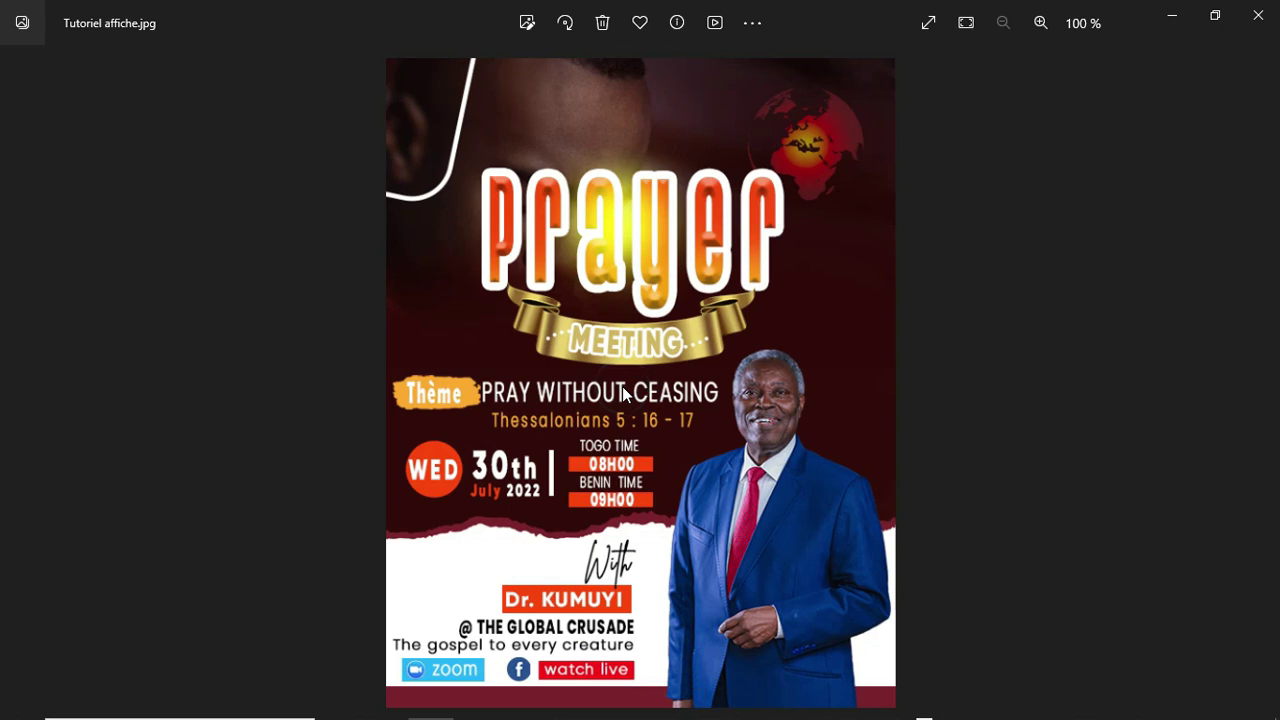
Minimise the image preview and switch back to the poster document in Photoshop
mouse_move(672, 700)
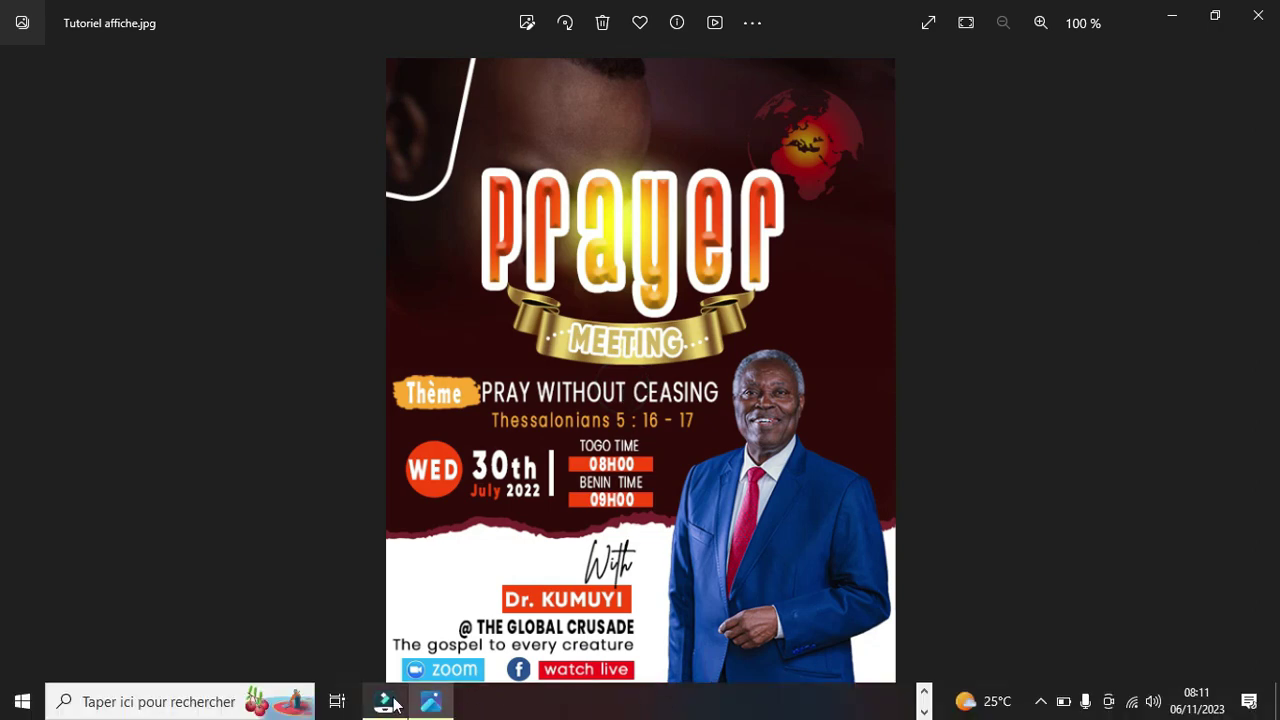
click(1172, 21)
mouse_move(760, 712)
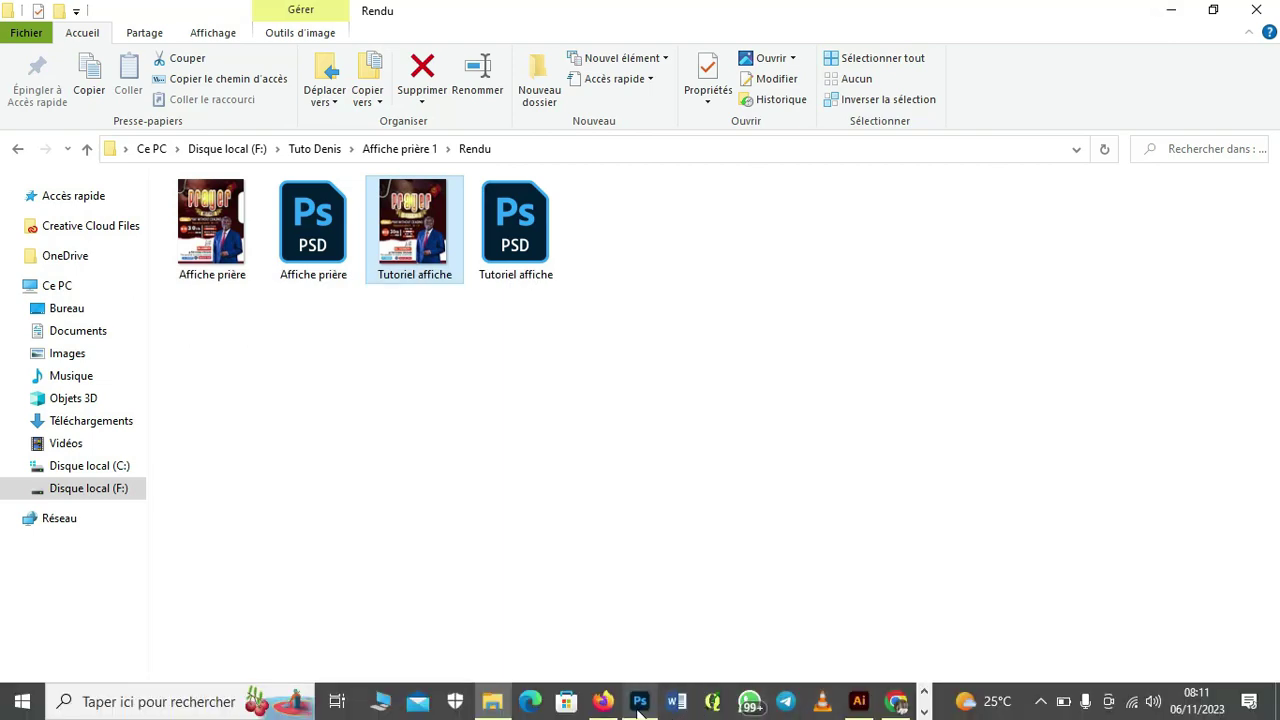
mouse_move(640, 705)
click(640, 665)
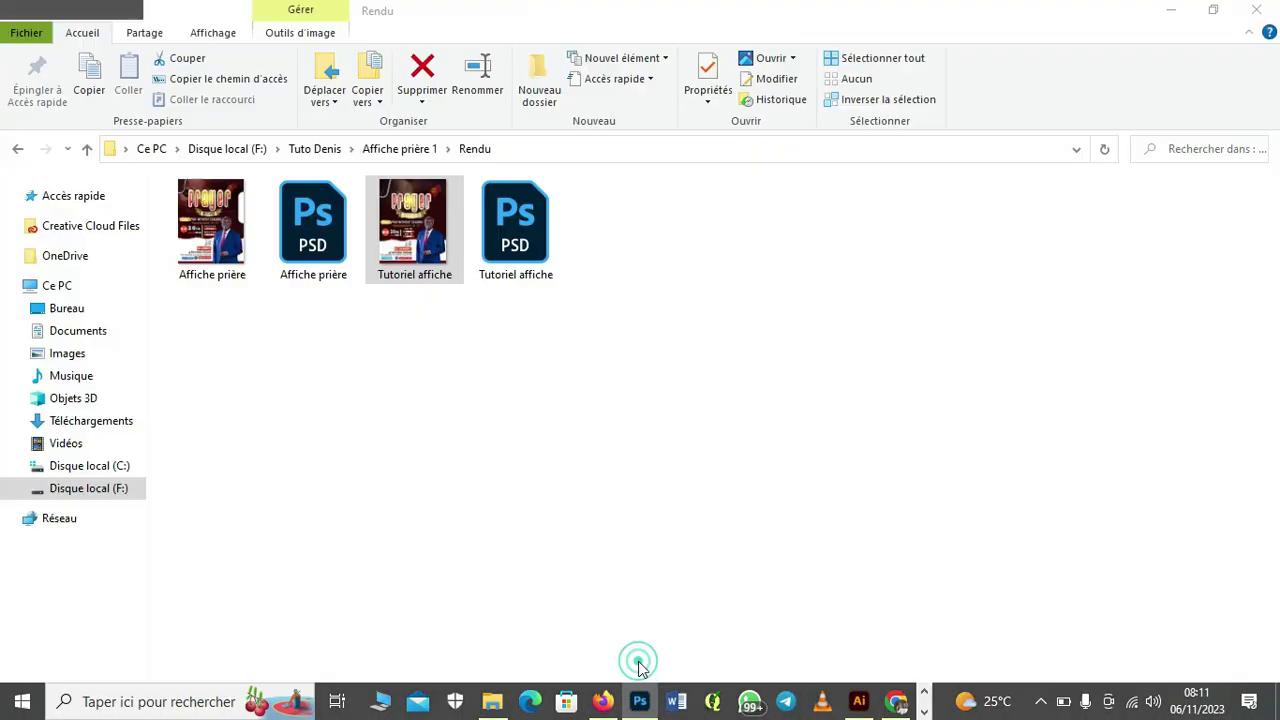